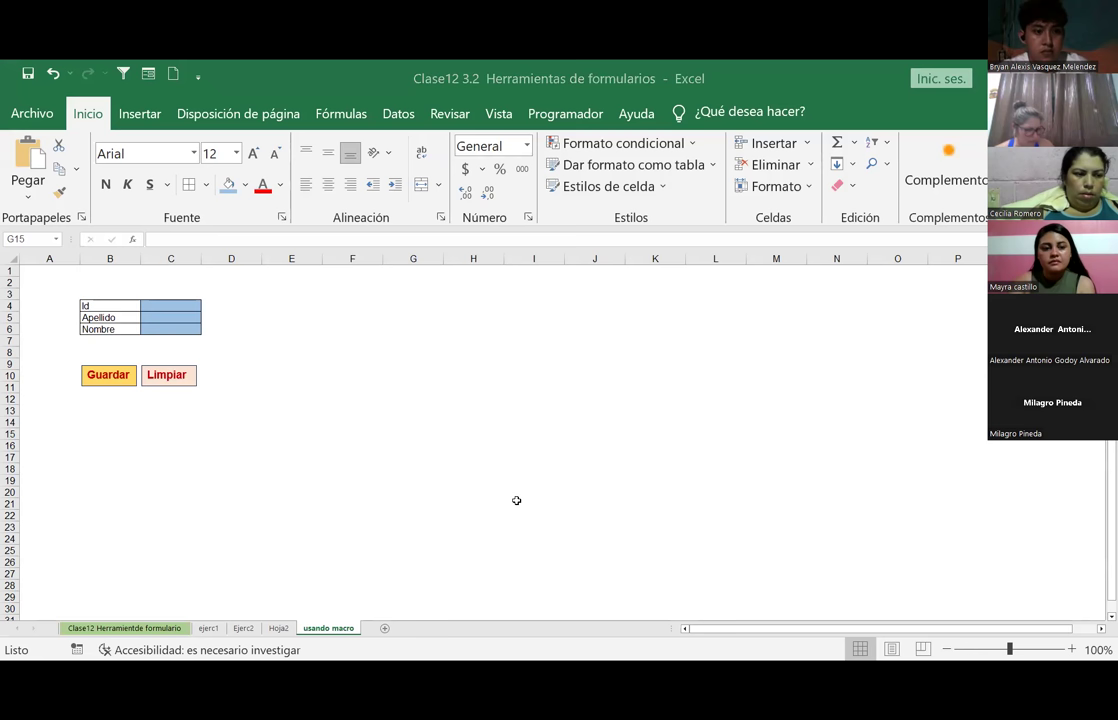
Step: Switch to the Clase12 formulario title sheet of the workbook
click(127, 629)
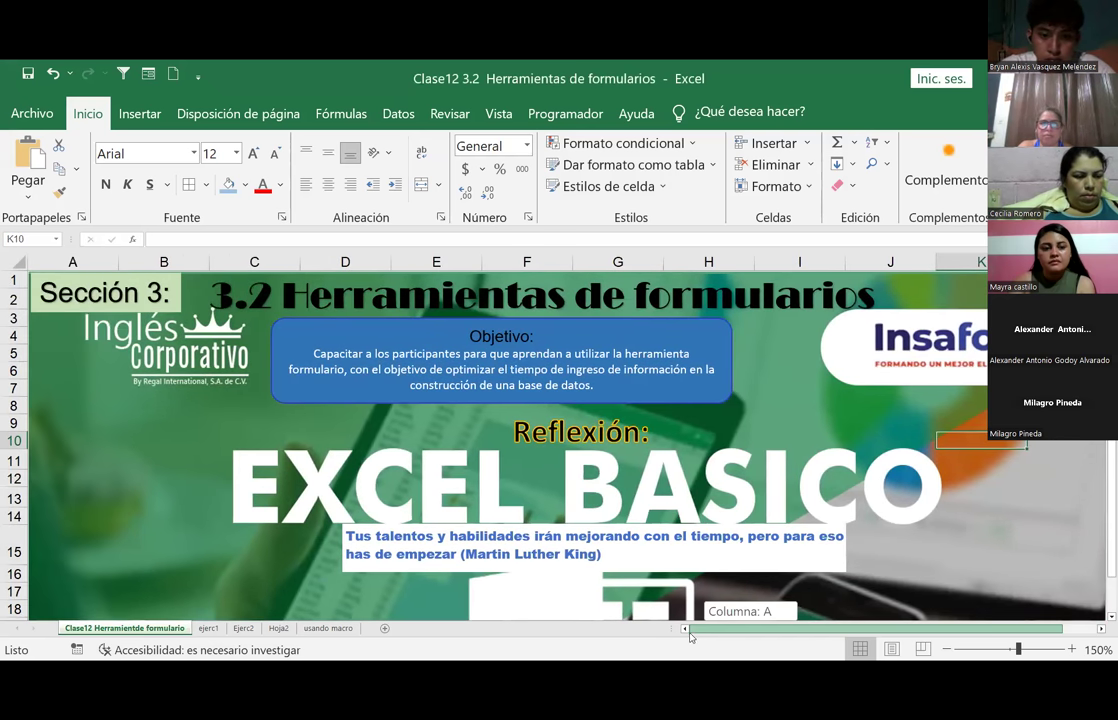
drag(748, 634, 676, 622)
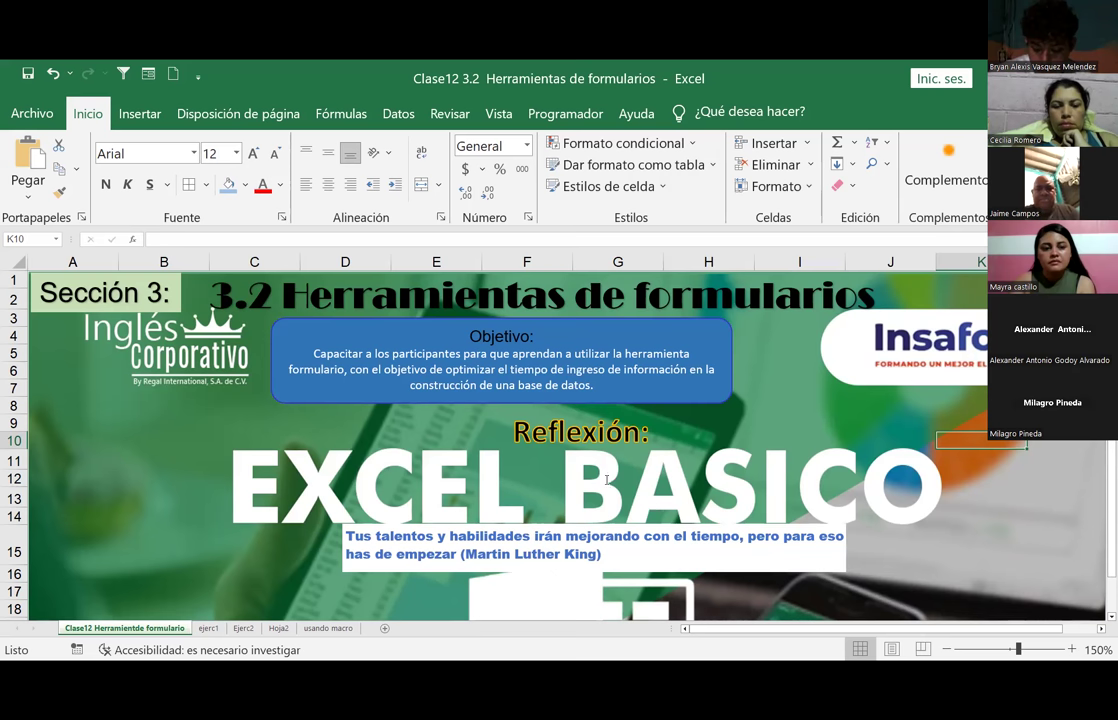
scroll(640, 500, down, 1)
scroll(606, 480, up, 1)
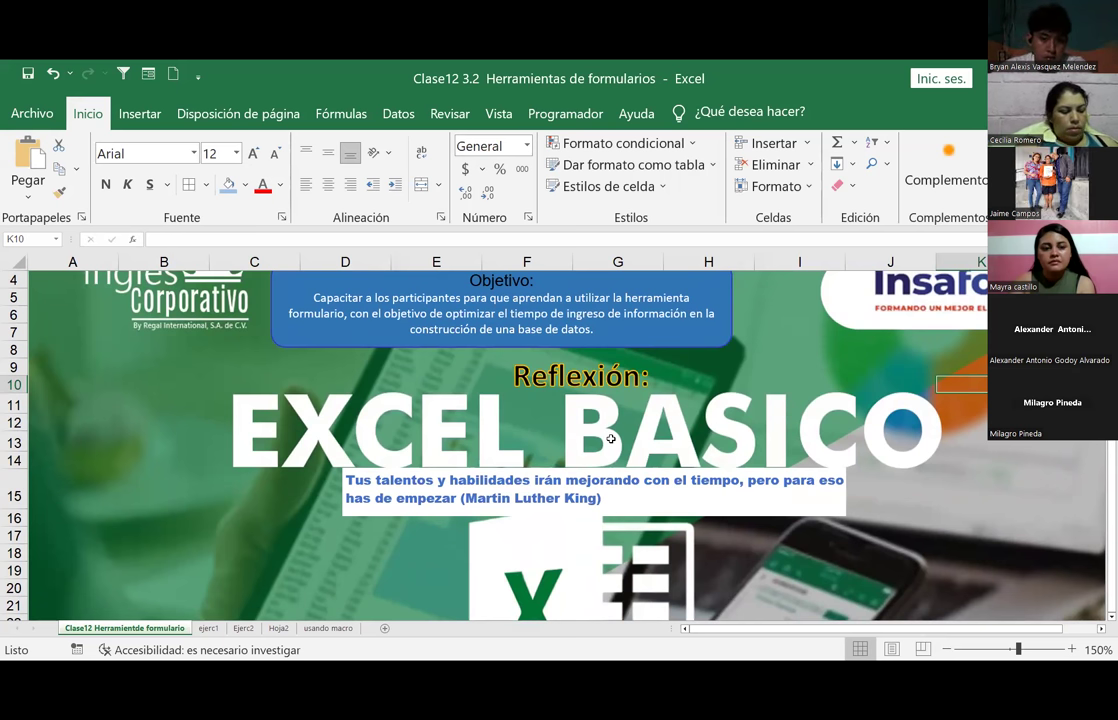
scroll(772, 386, up, 1)
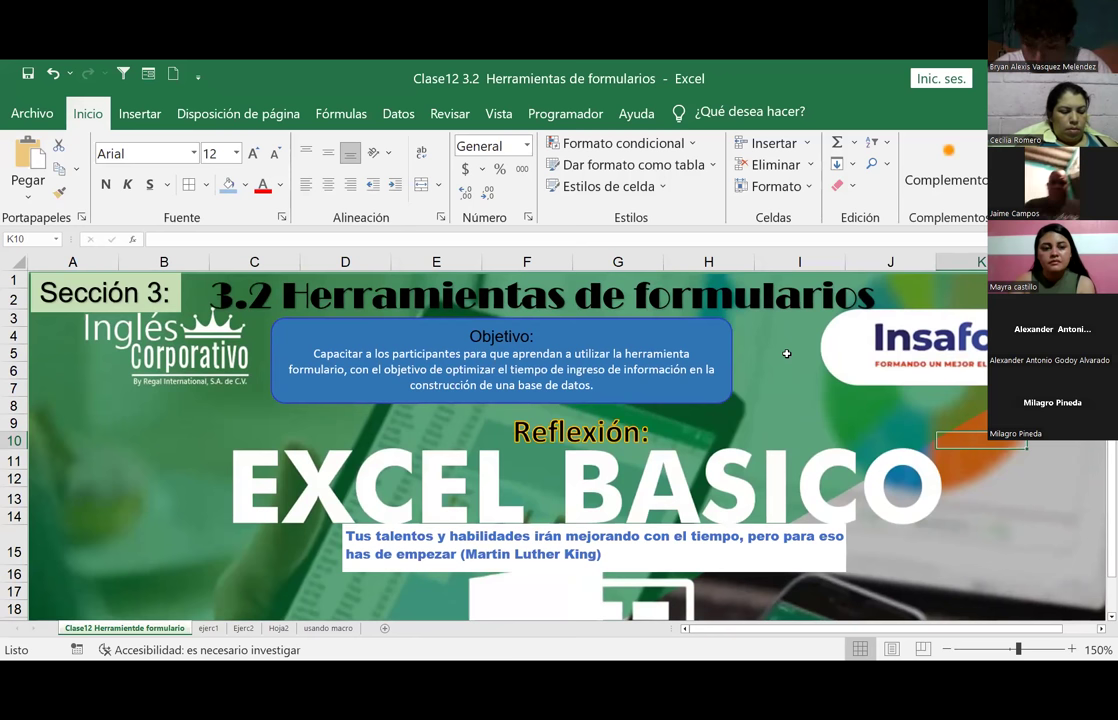
Step: Check the Word forms document, then come back and add a new blank Hoja4 sheet
click(787, 352)
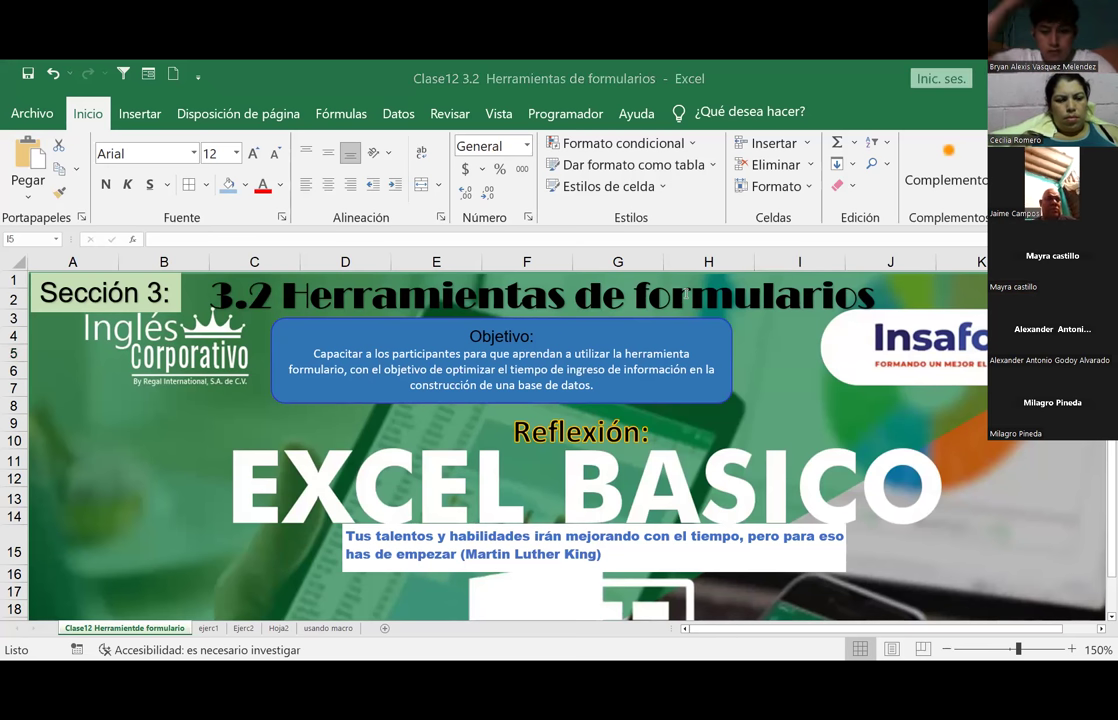
key(alt+Tab)
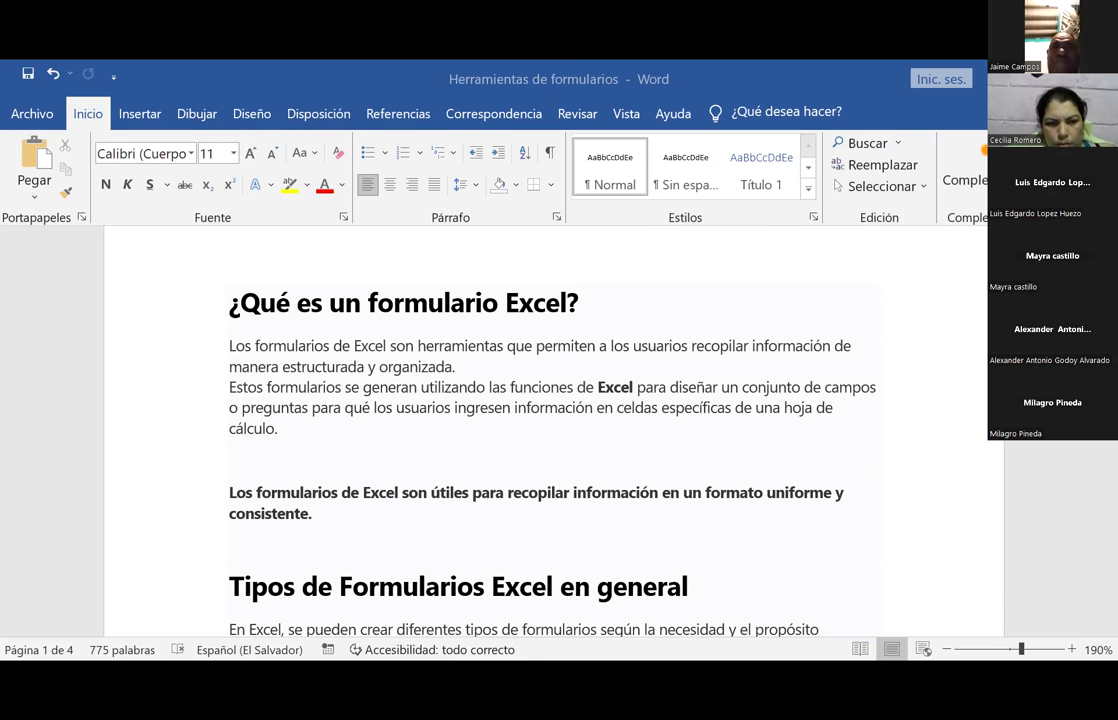
key(alt+Tab)
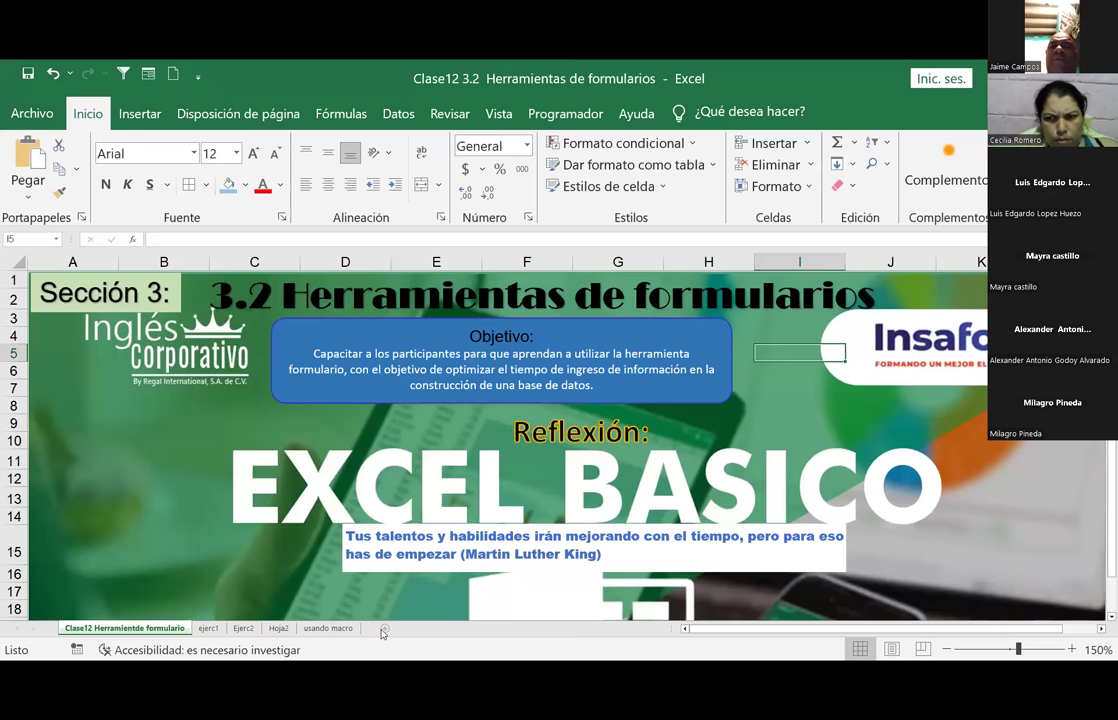
key(ctrl+Page_Down)
Step: Make columns D and E much narrower
click(240, 337)
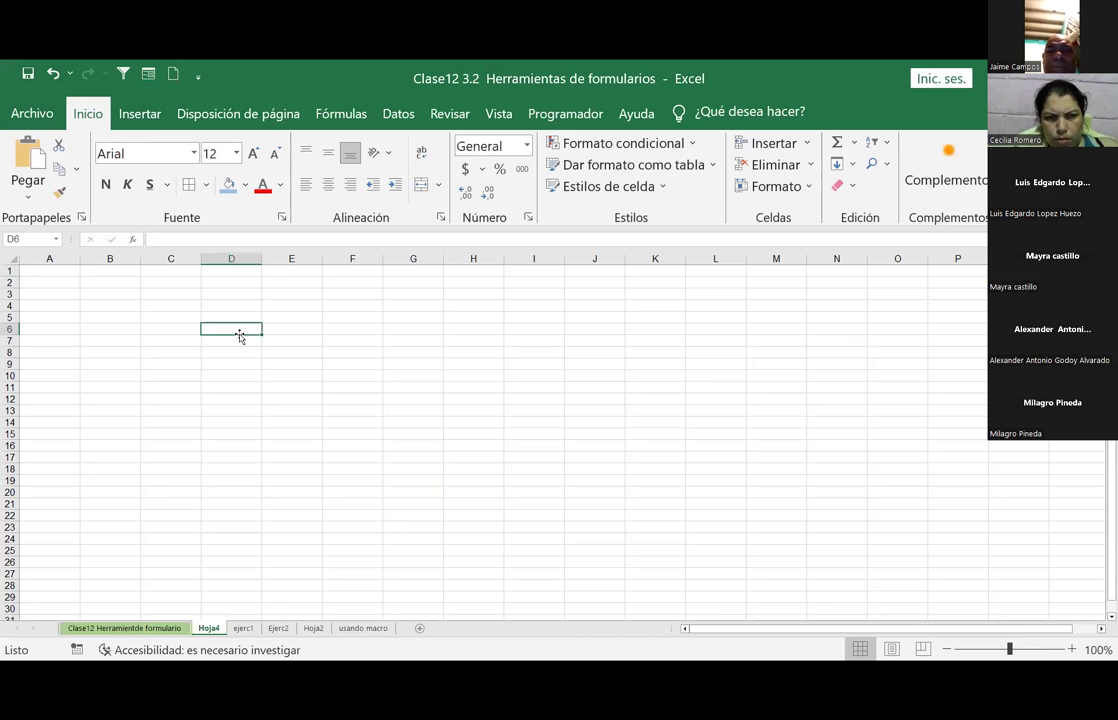
key(Up)
key(Up)
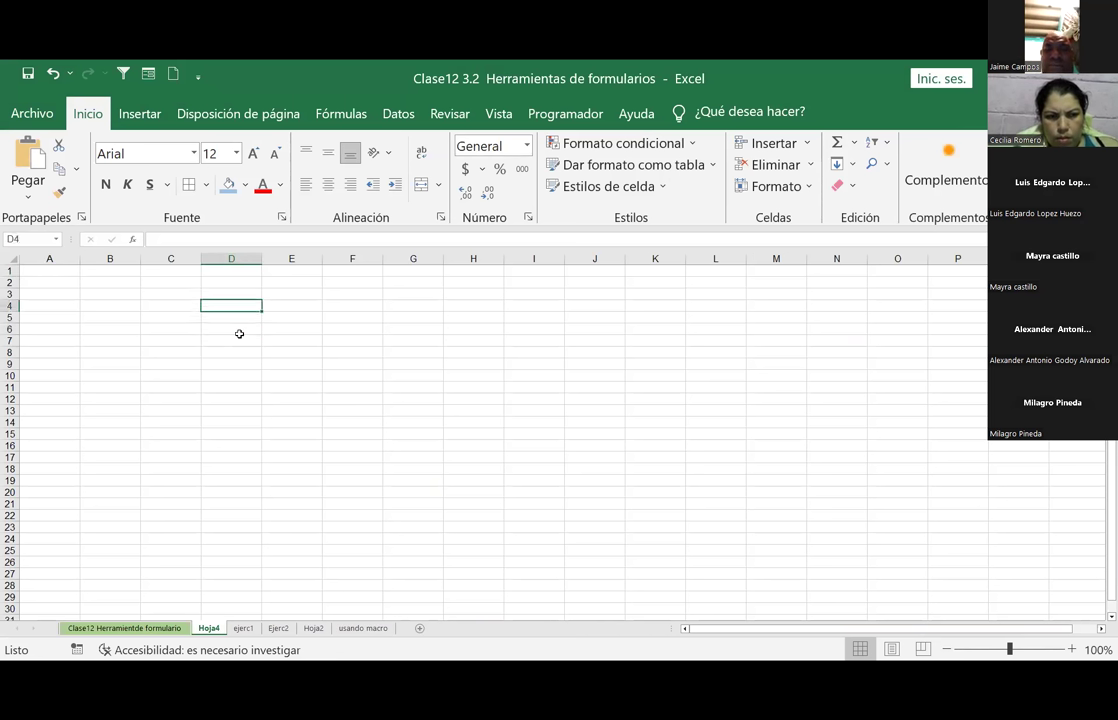
drag(262, 258, 220, 276)
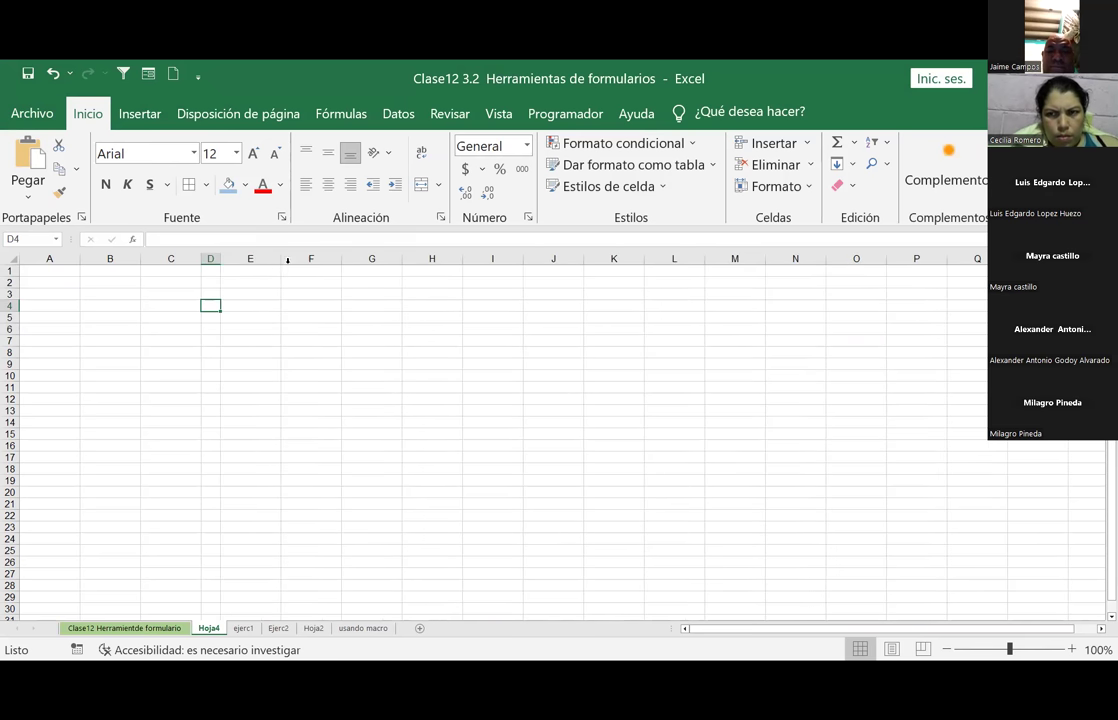
drag(290, 270, 250, 270)
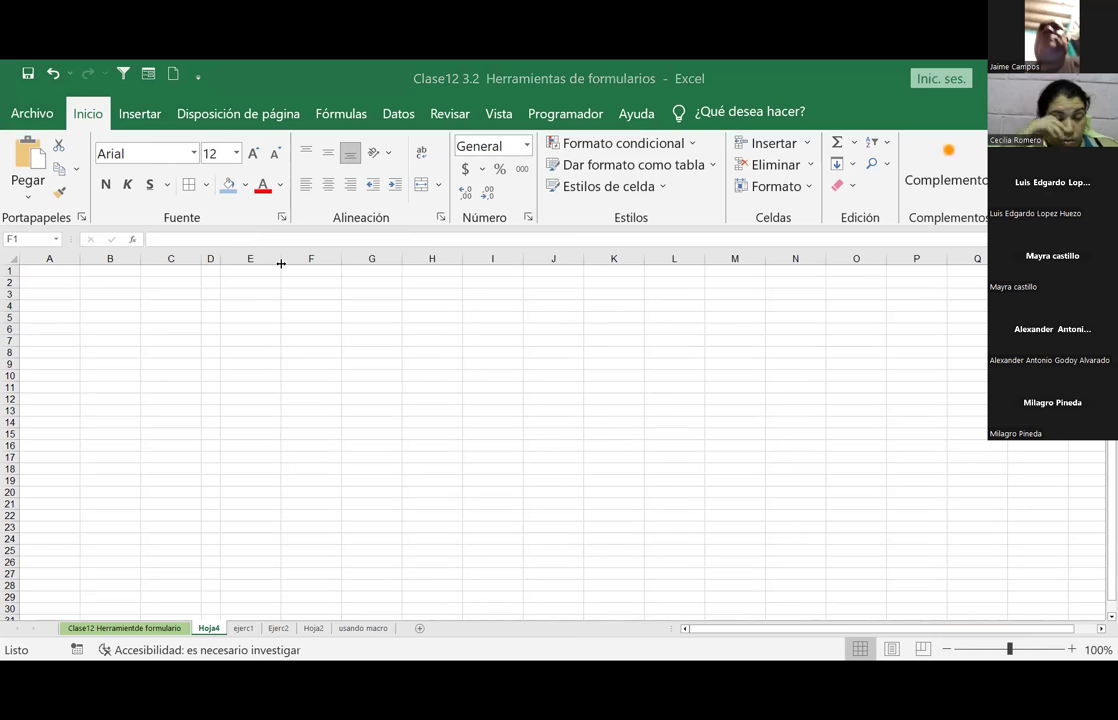
drag(281, 263, 239, 263)
Step: Enter si in D1, no in E1 and 'Estudia Excel básico' in B1
click(212, 271)
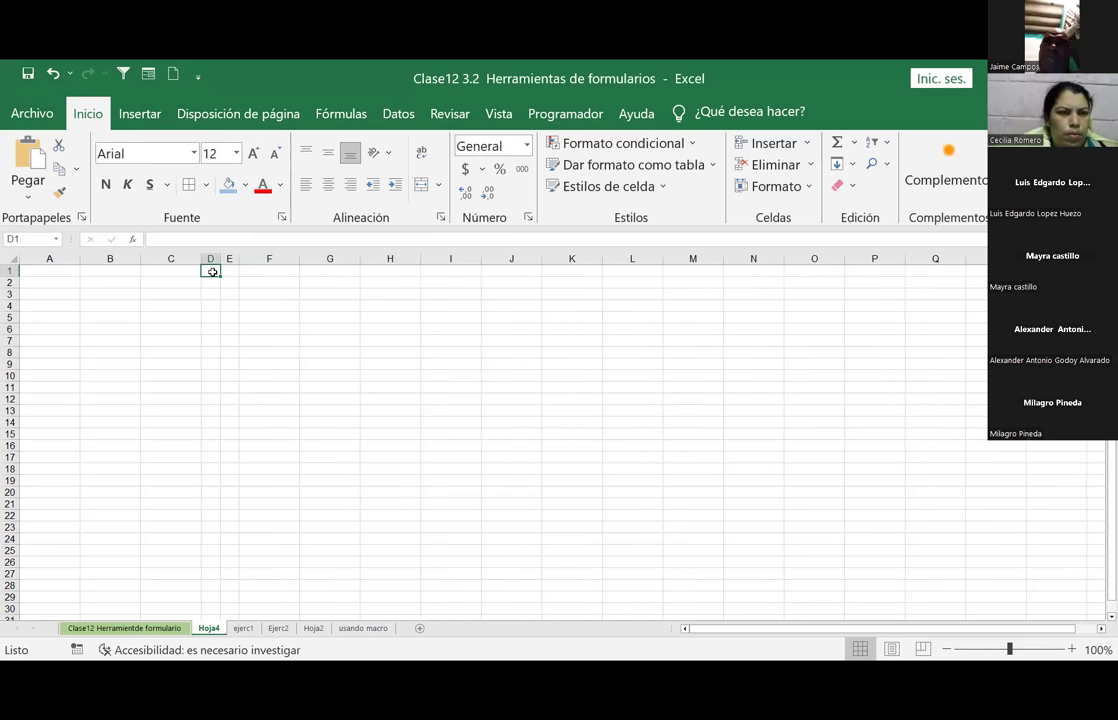
text(si)
key(Tab)
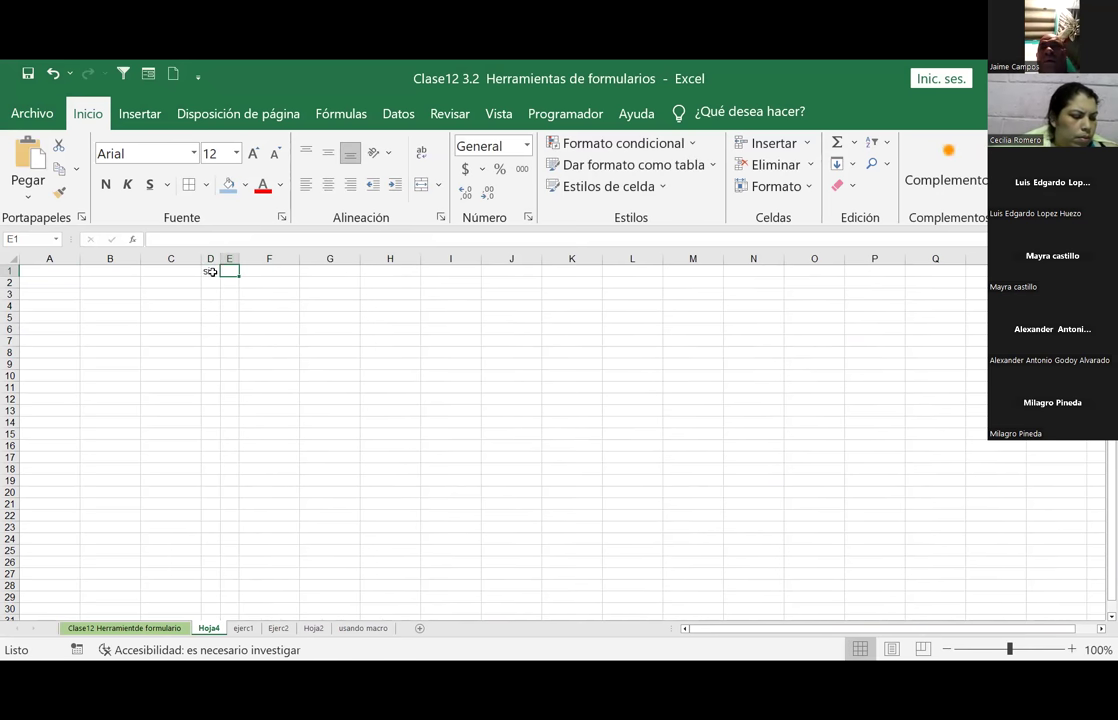
text(no)
key(Left)
key(Left)
key(Left)
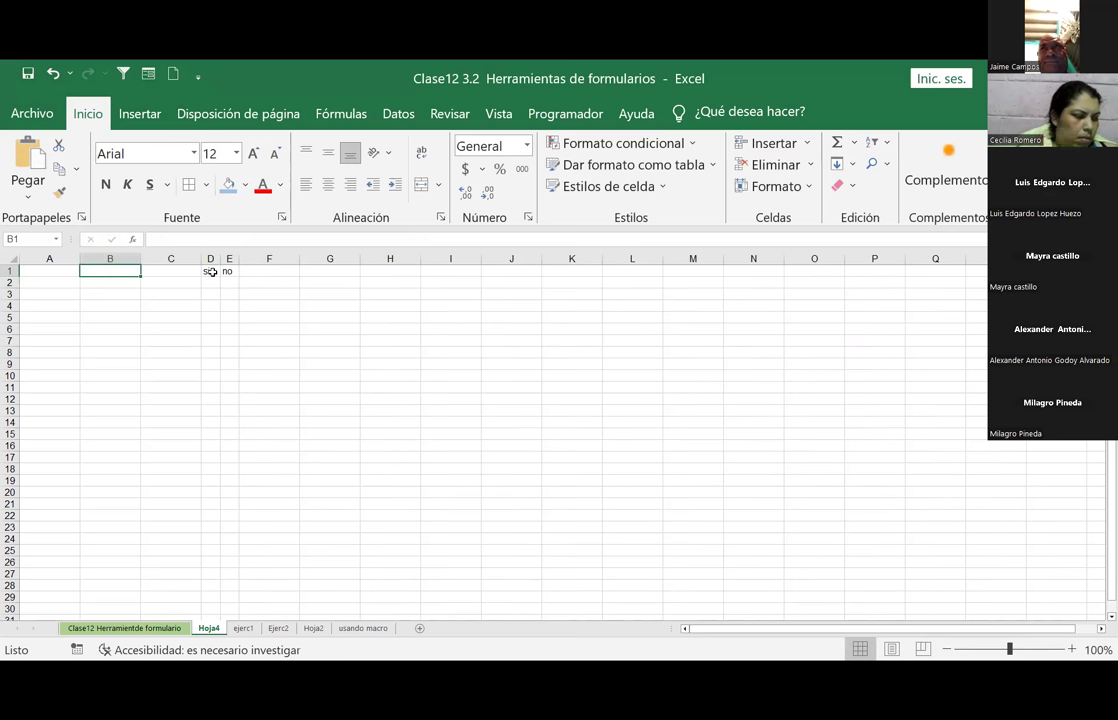
text(Es)
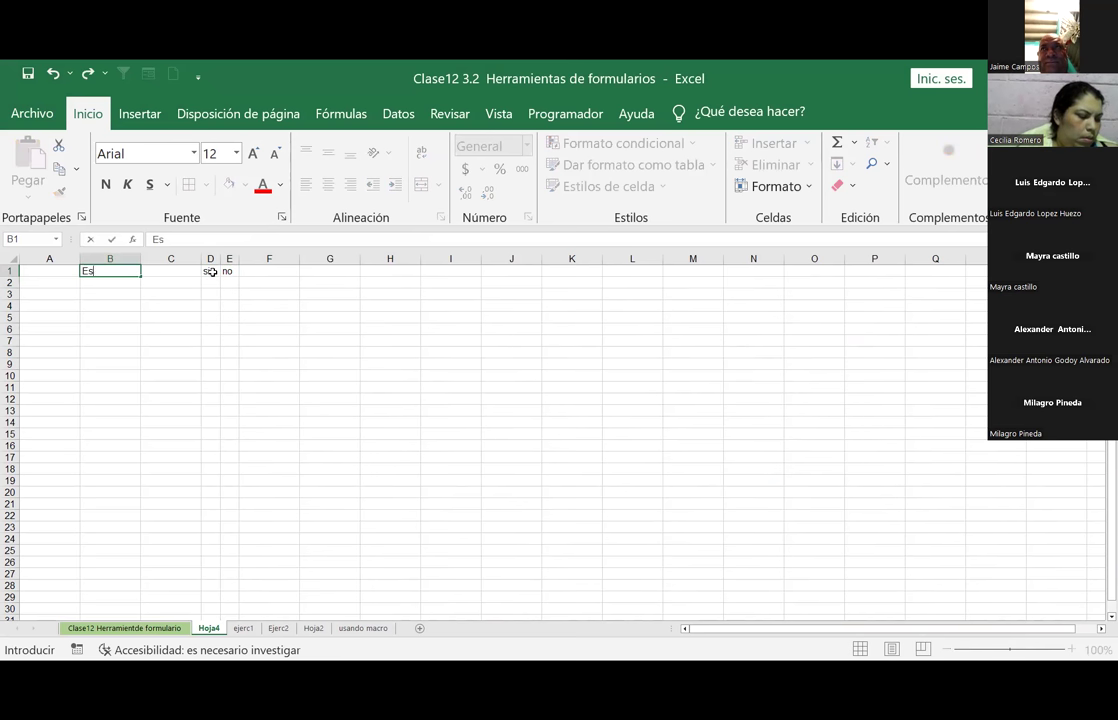
text(tudia Excel básicvo)
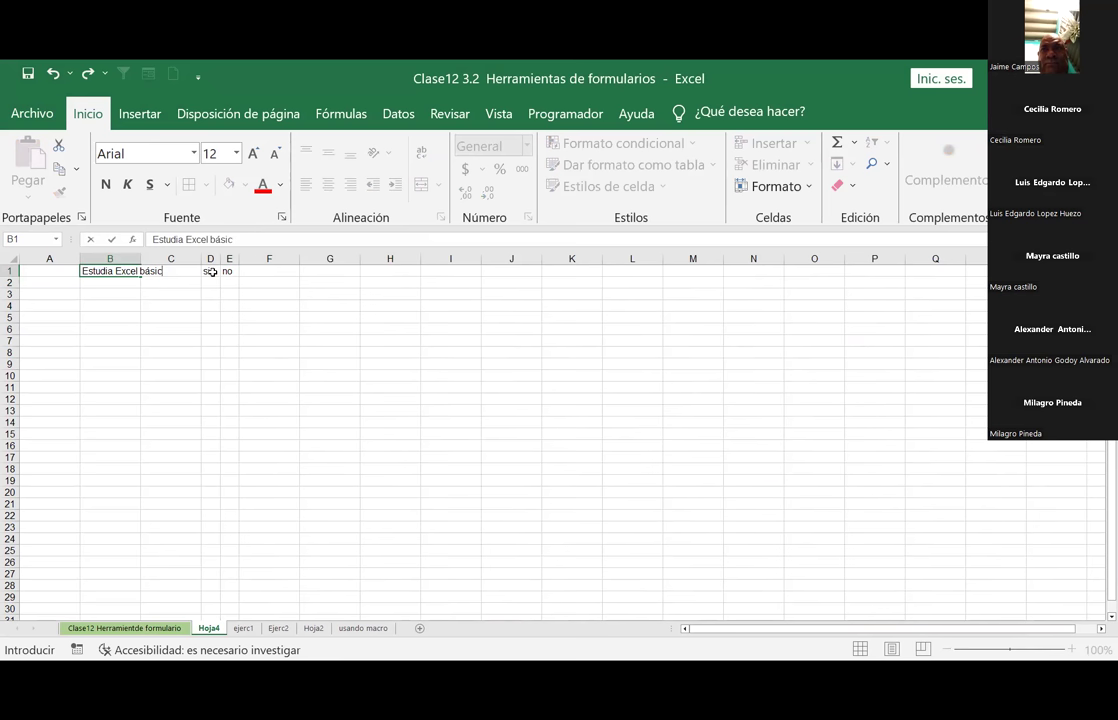
key(Return)
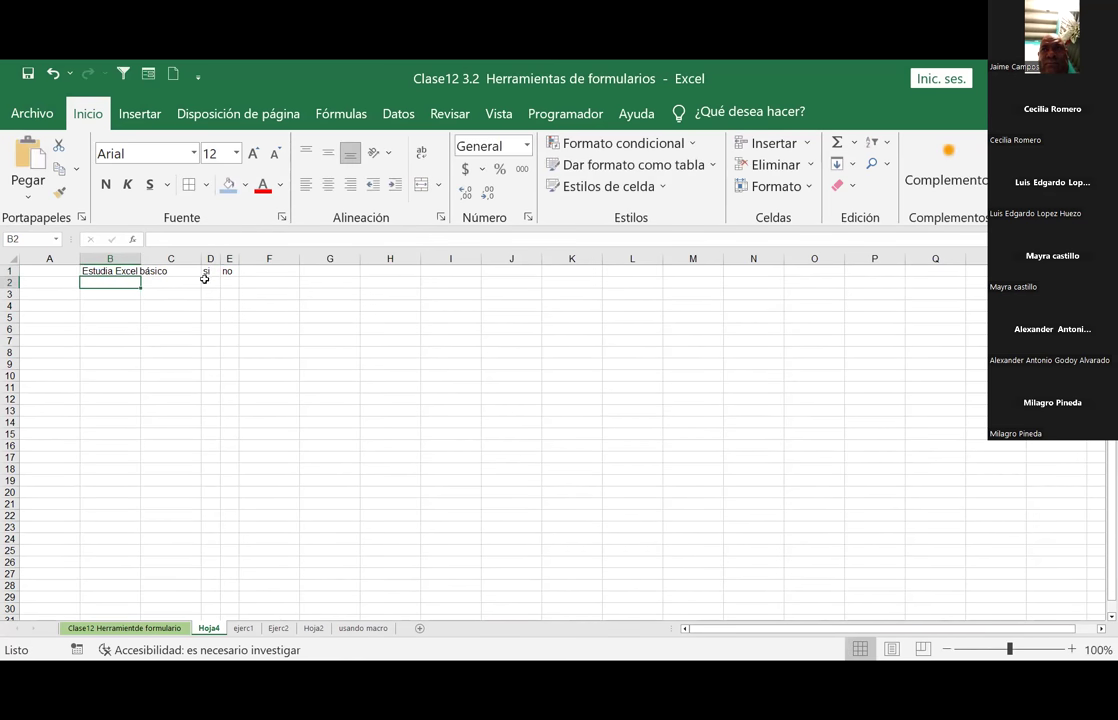
Step: Enter 1 in A1, copy A1:C1 and paste A1's value into B2
click(58, 271)
text(1)
drag(58, 271, 145, 270)
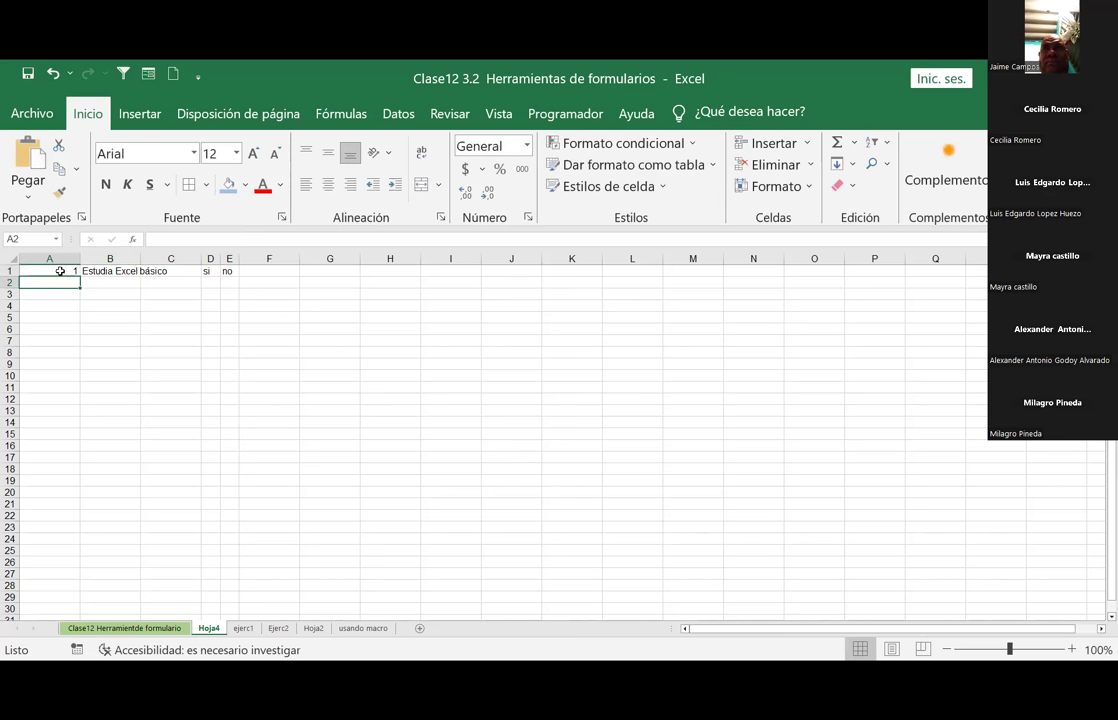
key(ctrl+c)
click(150, 284)
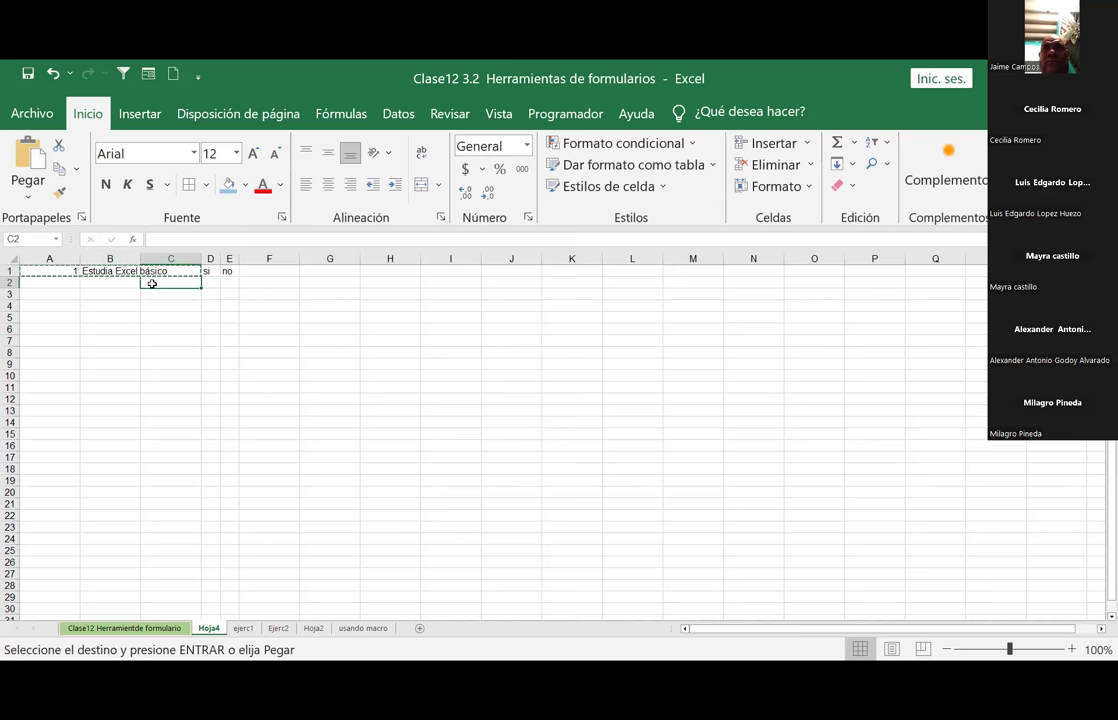
key(ctrl+v)
click(159, 339)
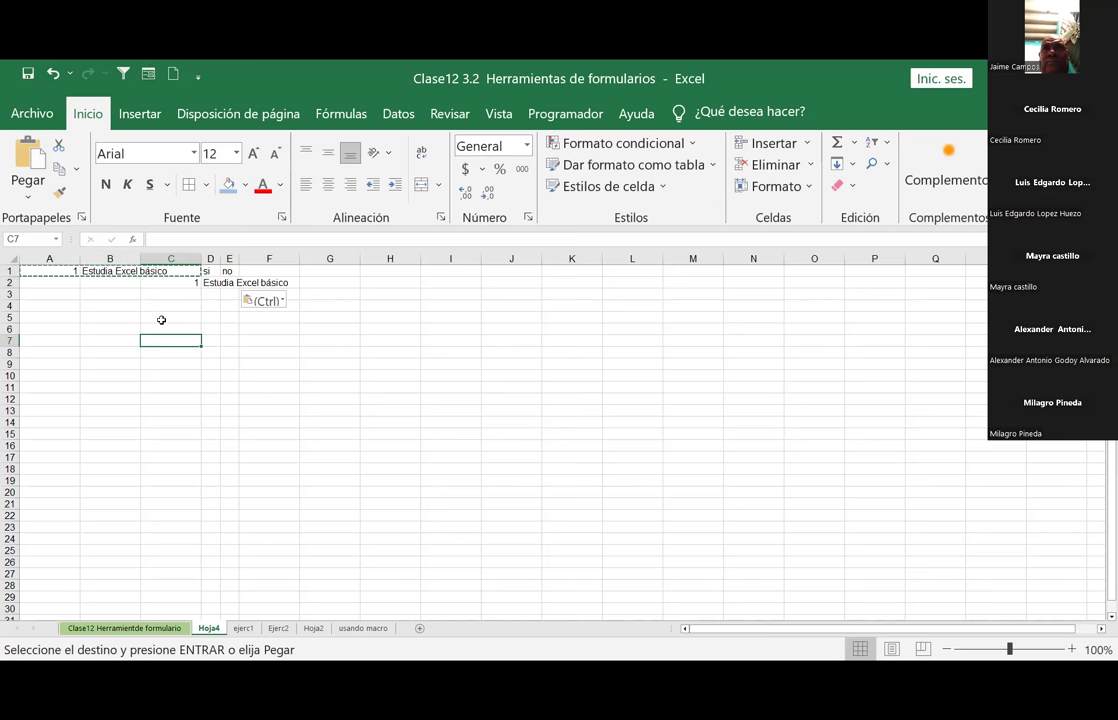
right_click(71, 276)
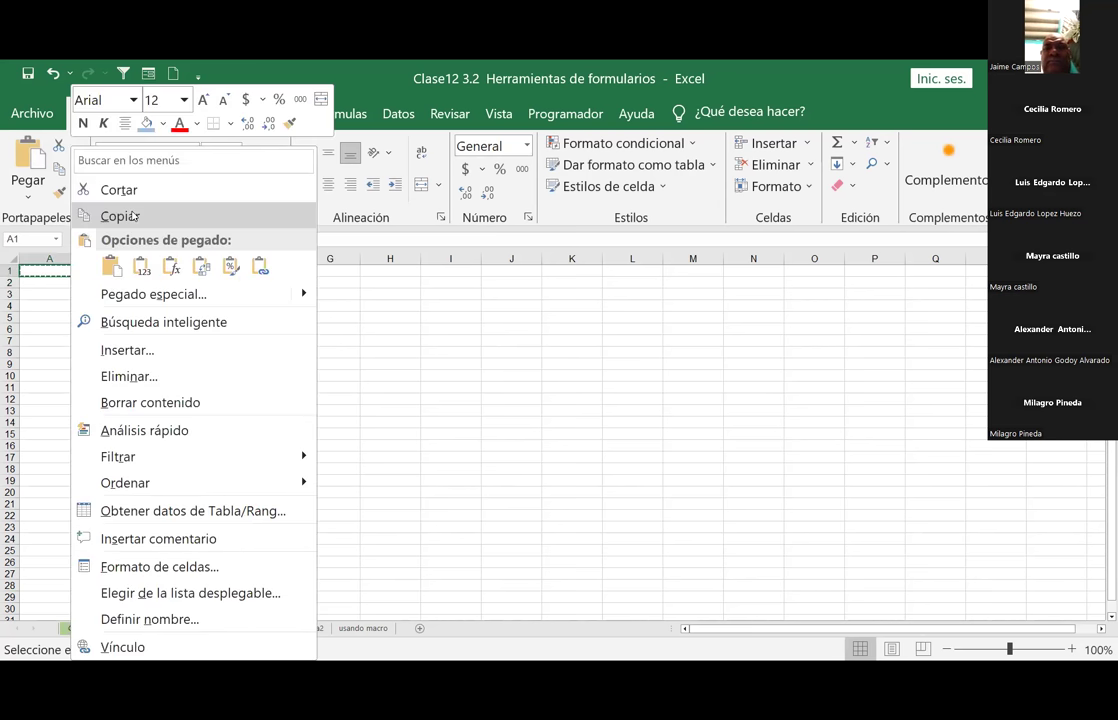
key(Escape)
click(115, 284)
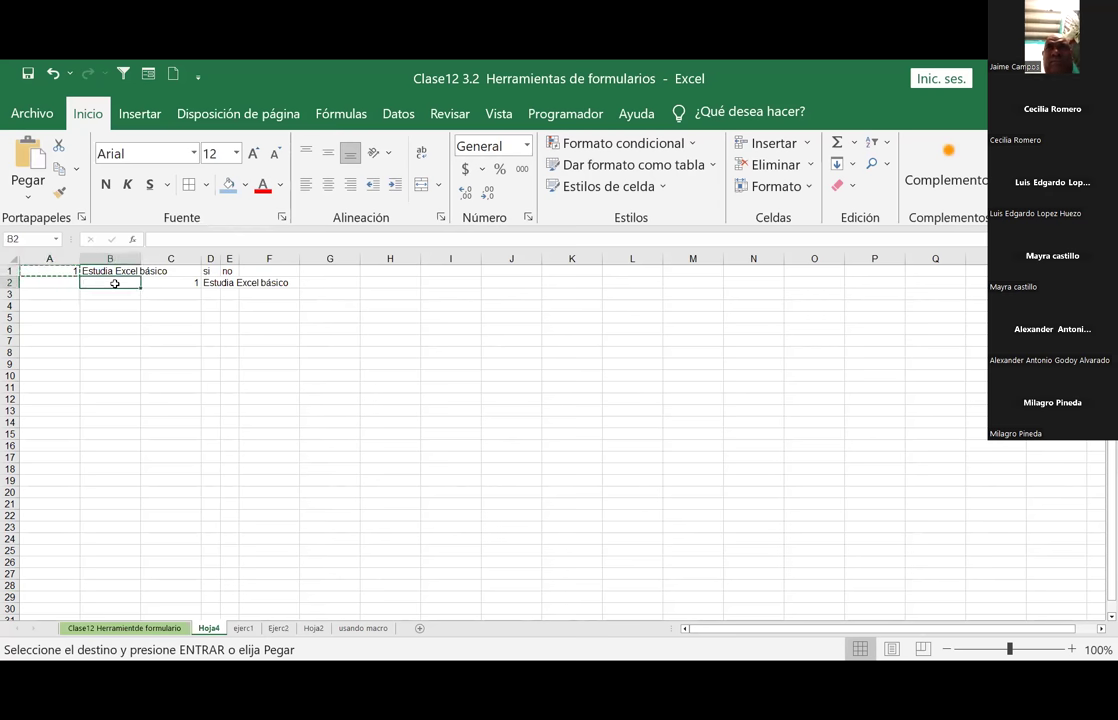
right_click(117, 285)
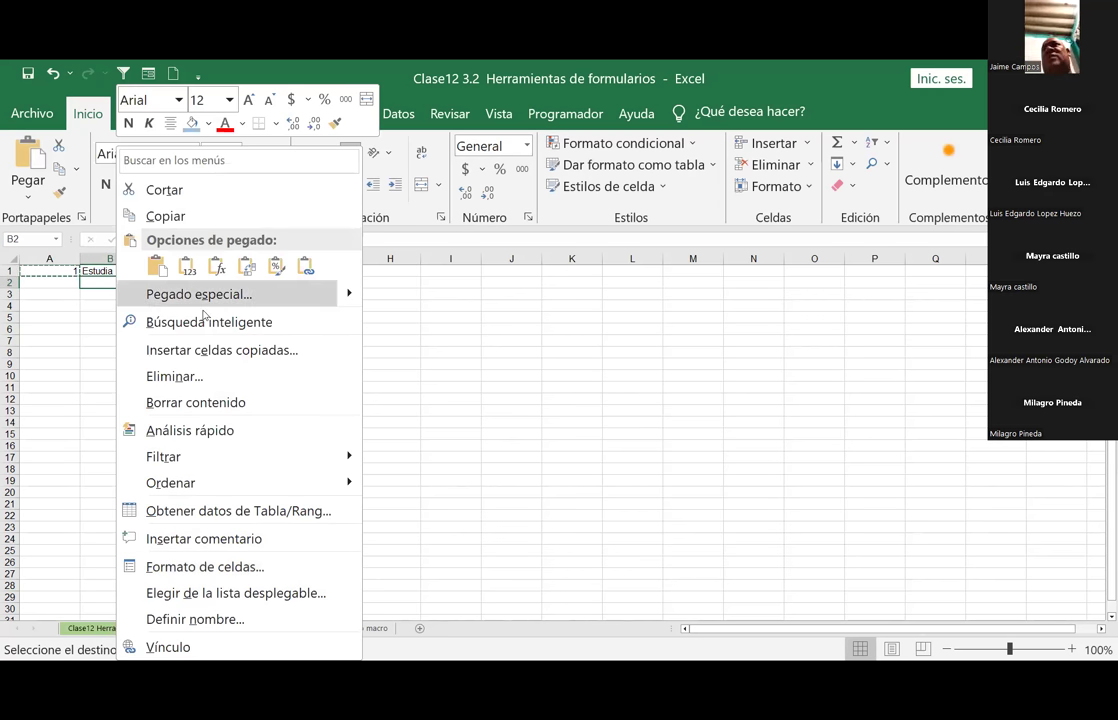
click(156, 266)
key(Escape)
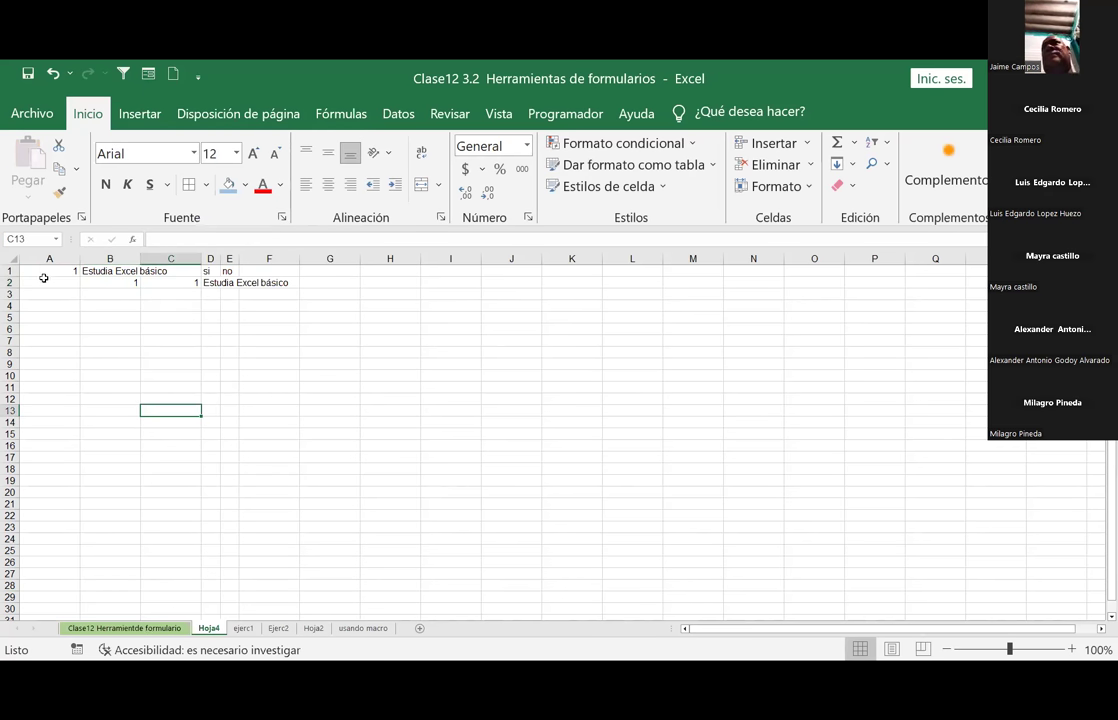
Step: Move the 'Estudia Excel básico' sentence from B1 to B2 and clear the 1 from C2
click(52, 270)
click(112, 272)
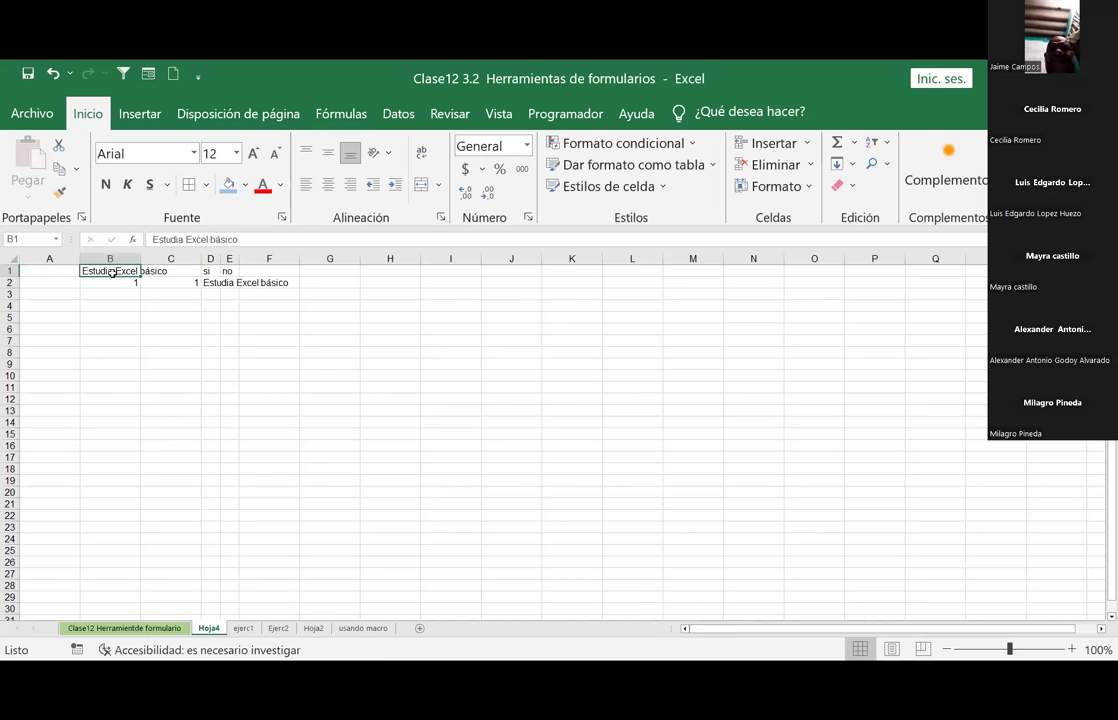
key(Delete)
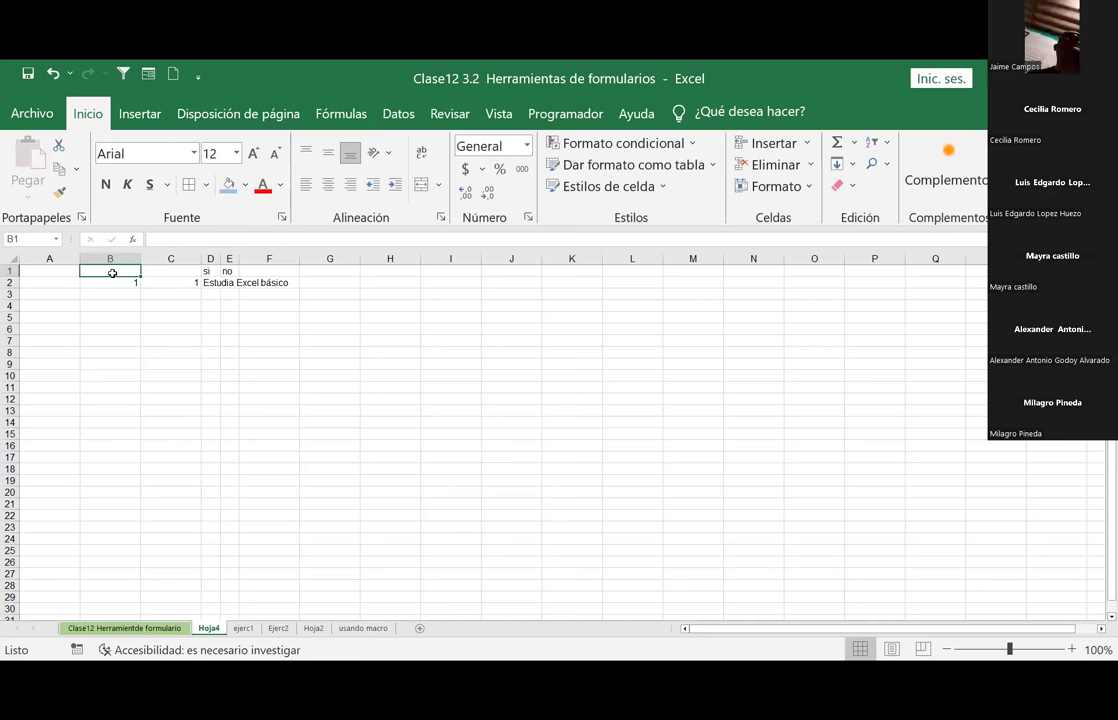
click(53, 73)
key(ctrl+x)
key(Down)
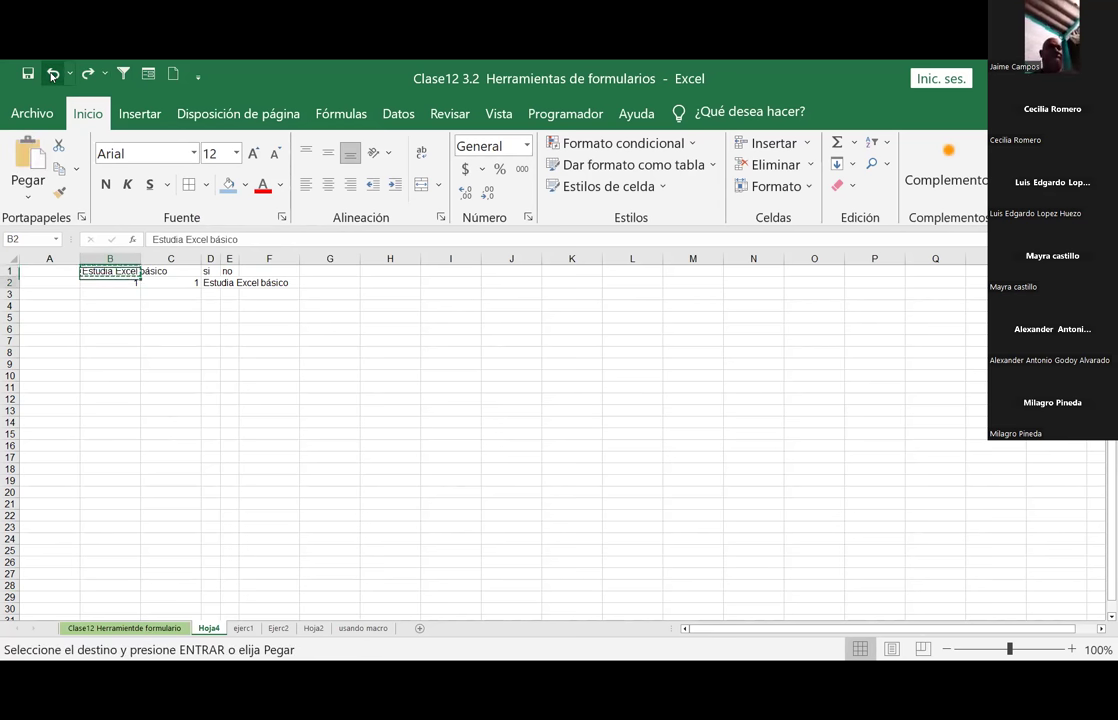
key(ctrl+v)
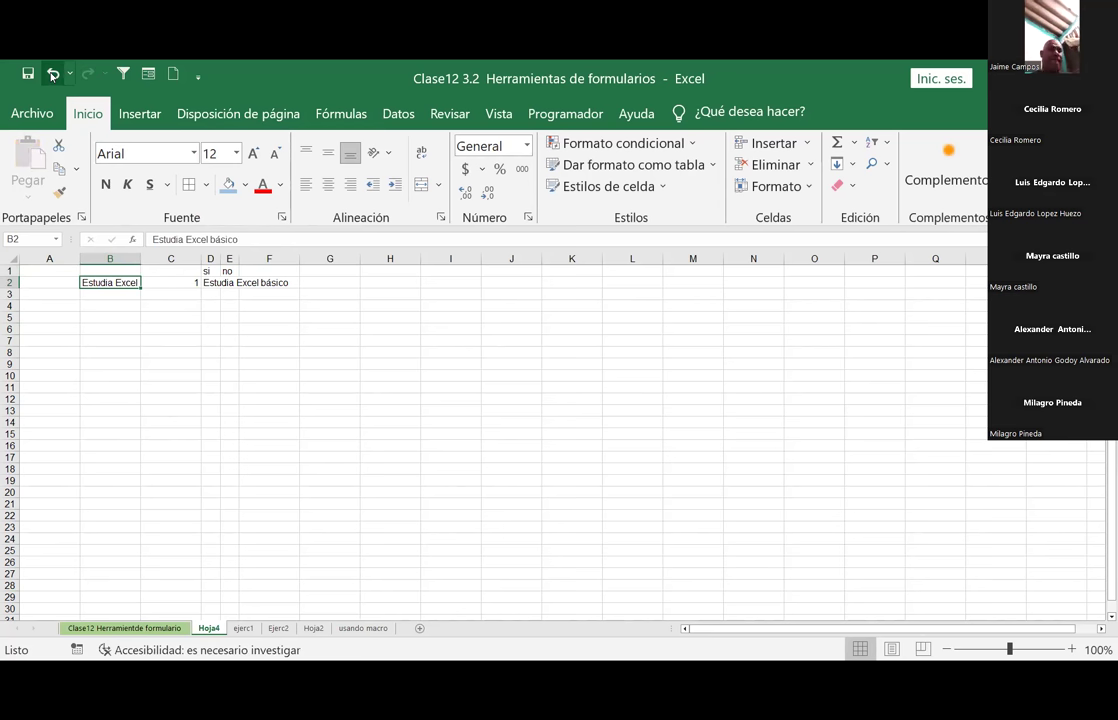
key(Right)
key(Left)
key(Right)
key(Delete)
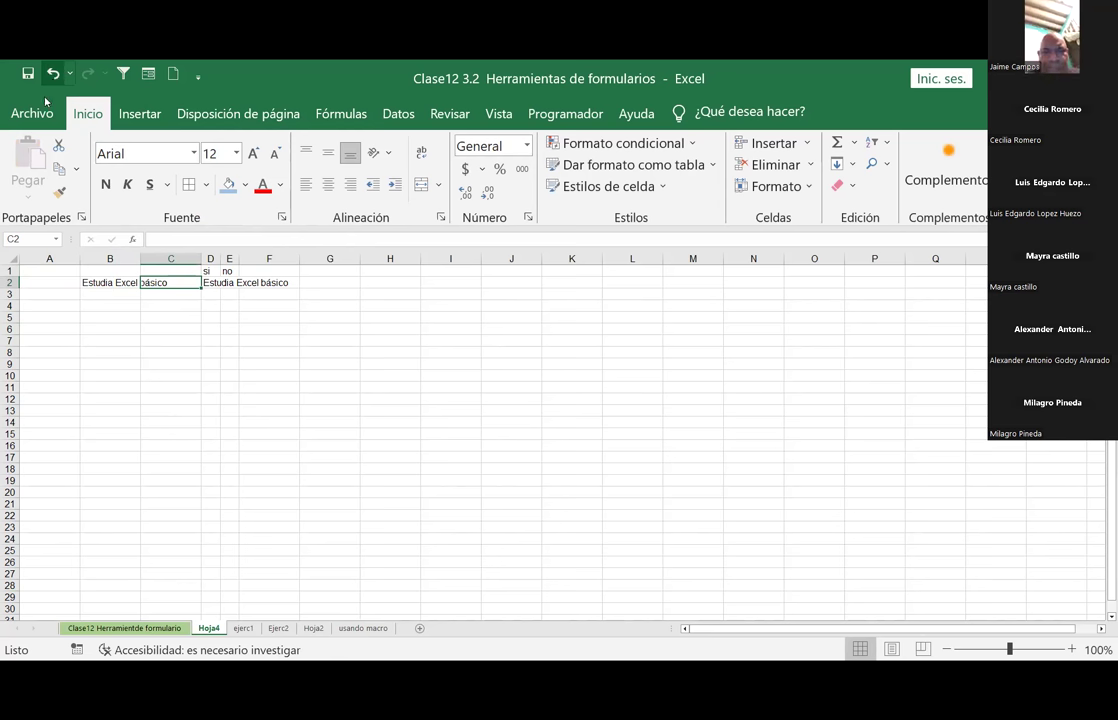
Step: Prefix B2 with '1-', widen column B and clear the duplicate text in C2
click(93, 282)
double_click(93, 282)
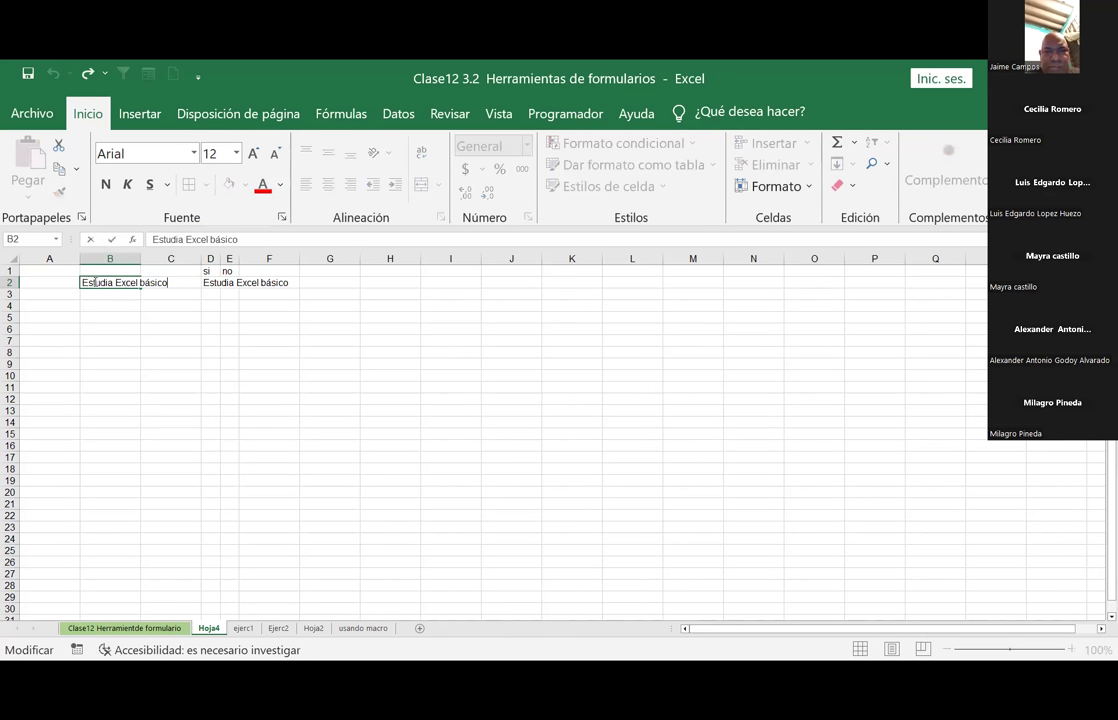
text(1-)
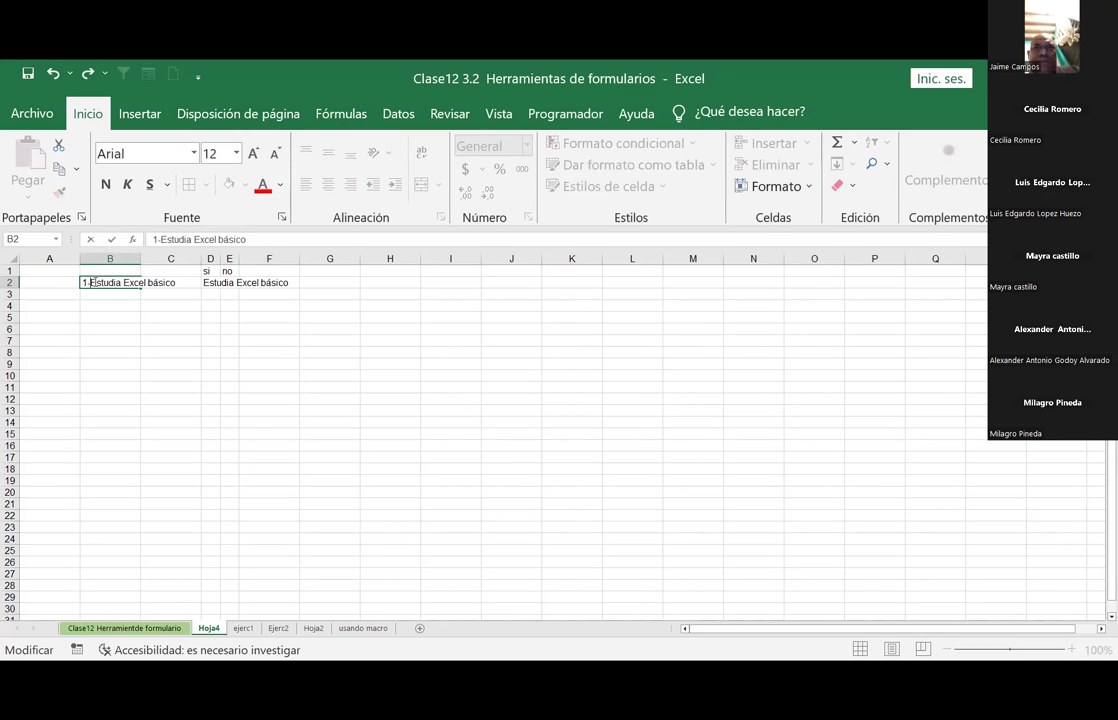
key(Return)
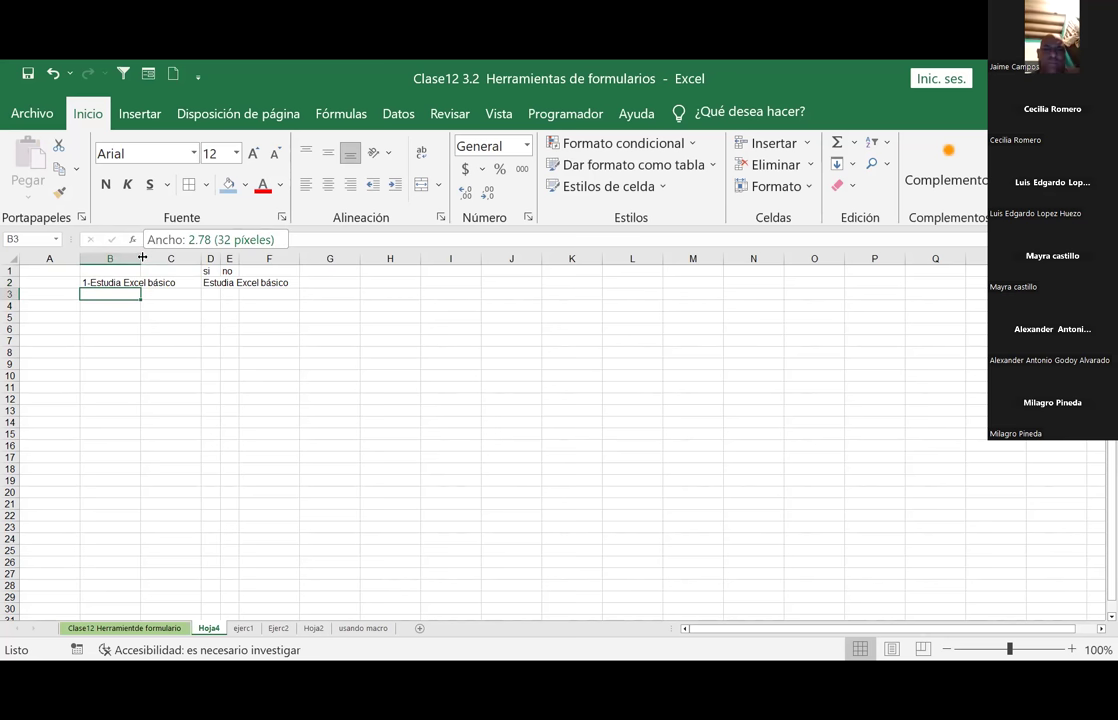
drag(142, 258, 189, 258)
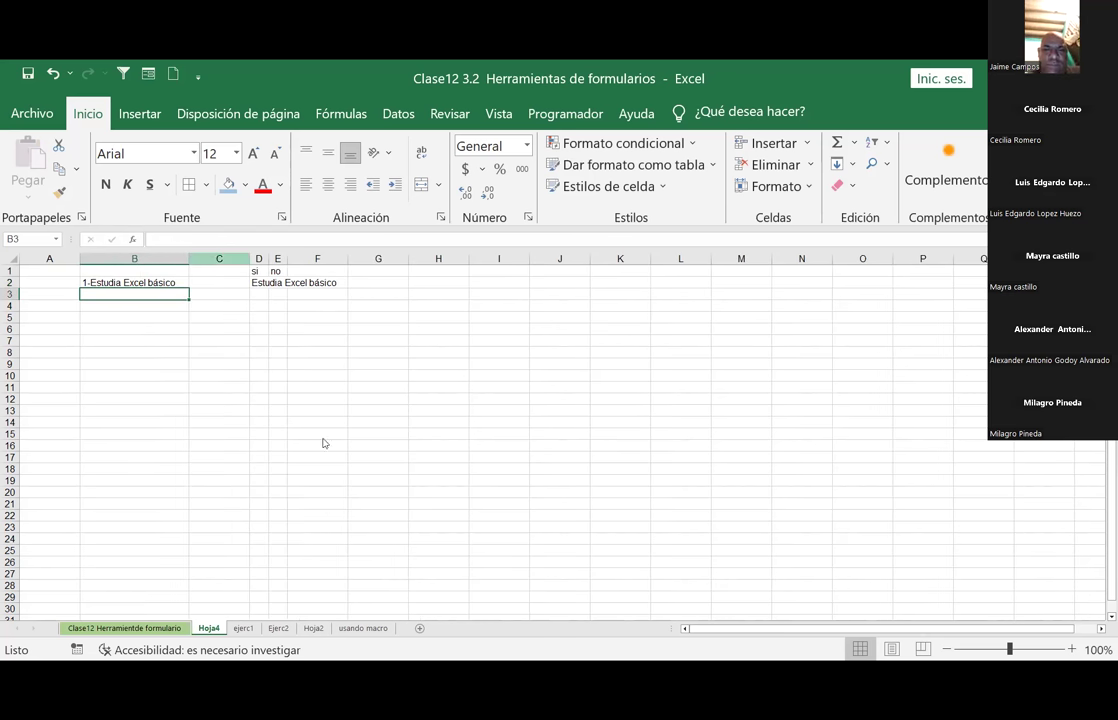
key(ctrl+z)
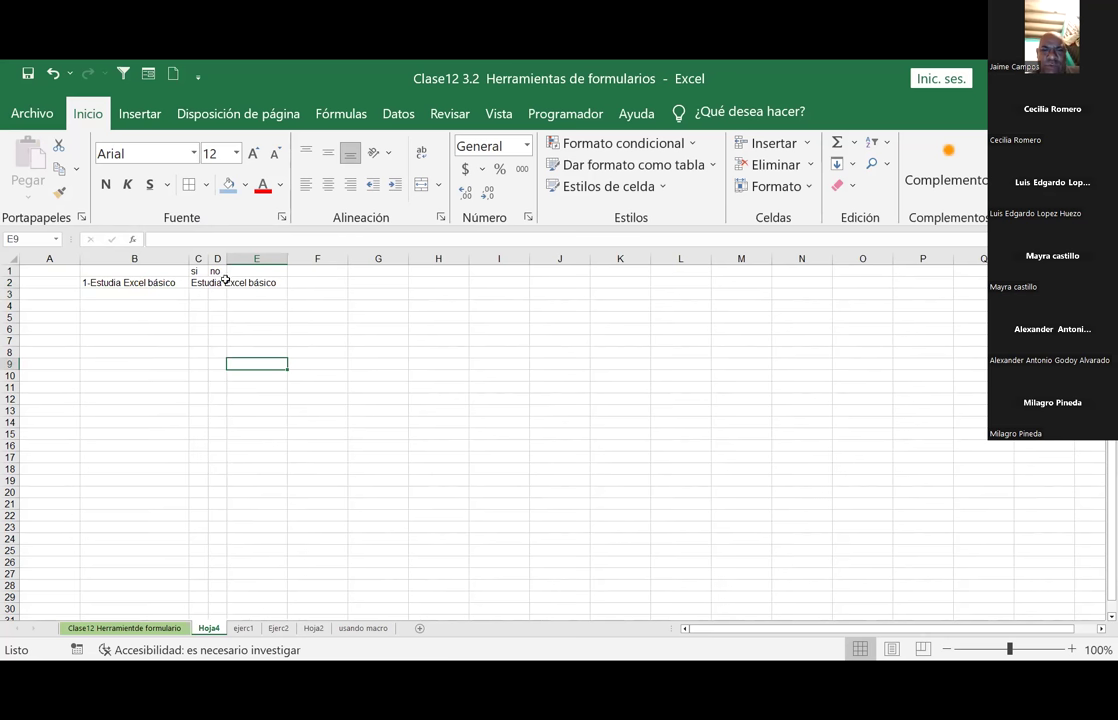
click(191, 282)
key(Delete)
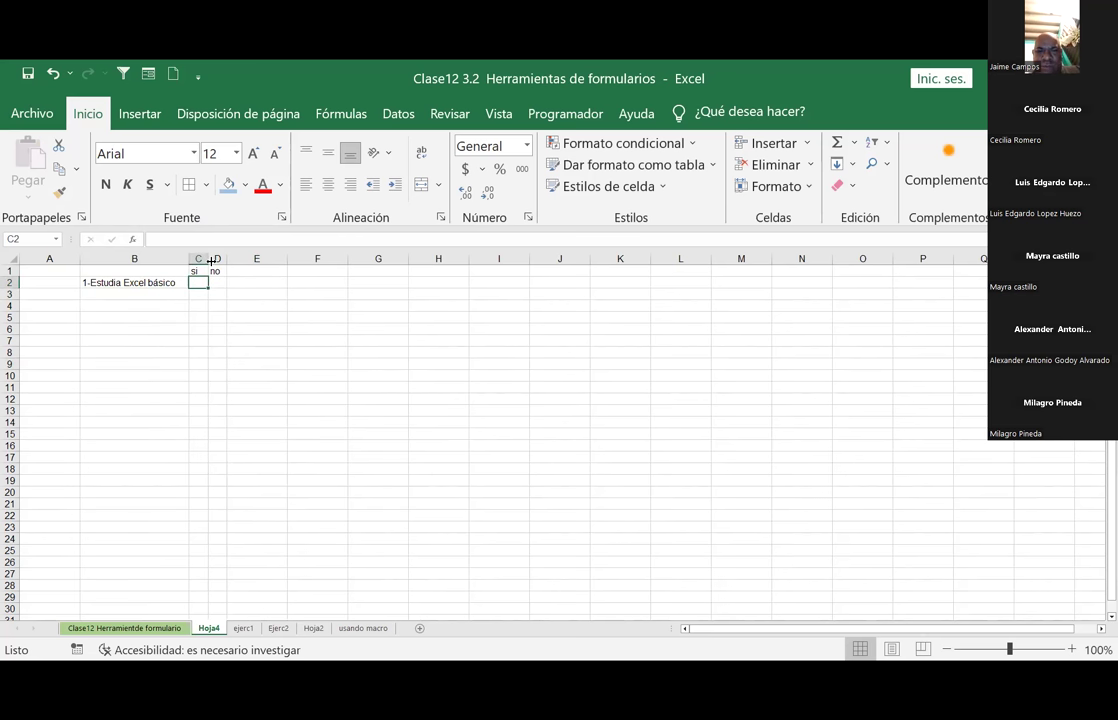
Step: Give A1:D9 a light blue fill and all borders
drag(67, 272, 221, 364)
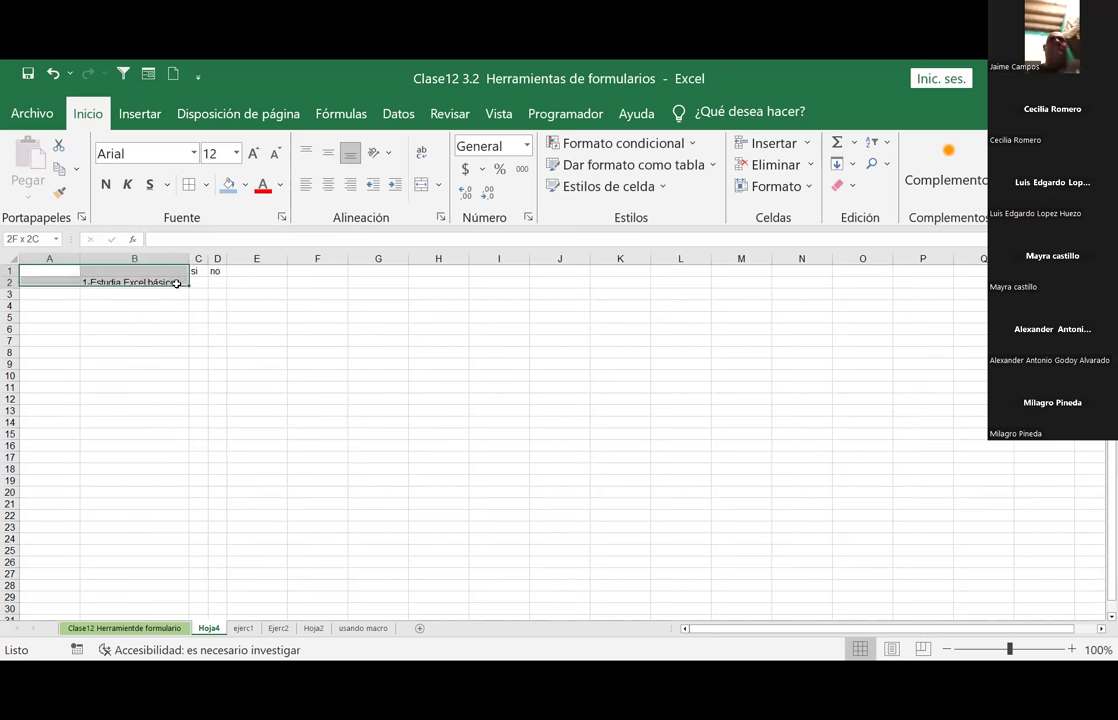
click(208, 185)
click(188, 185)
click(329, 377)
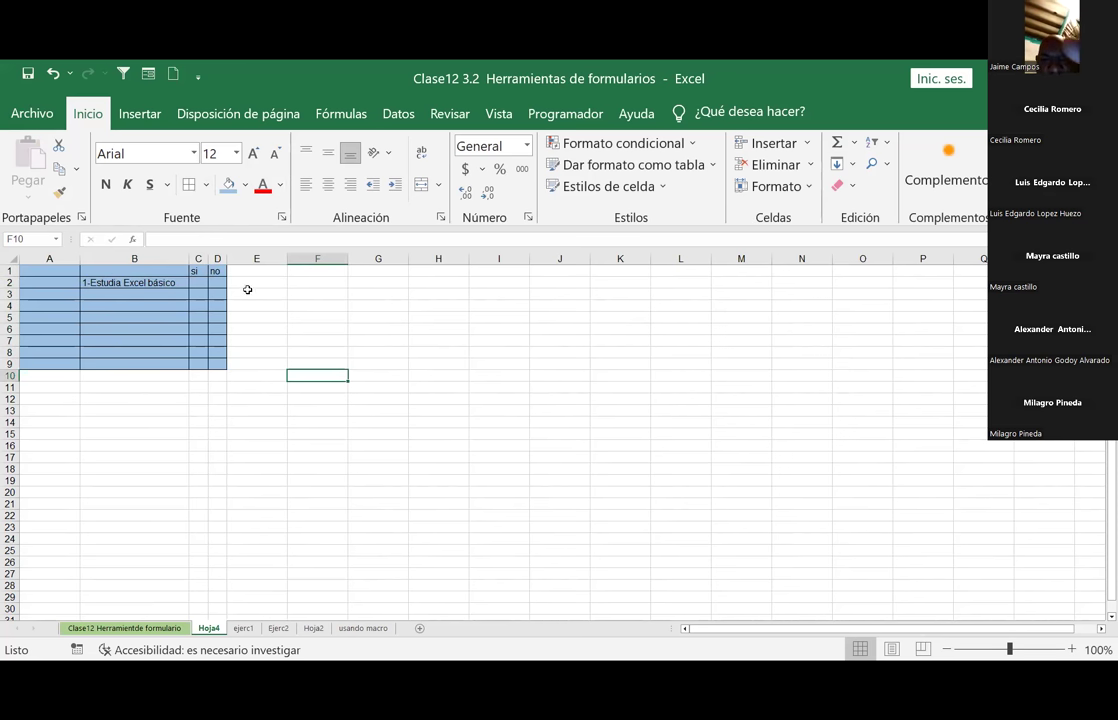
Step: Mark an x in C2 under the si column
click(216, 283)
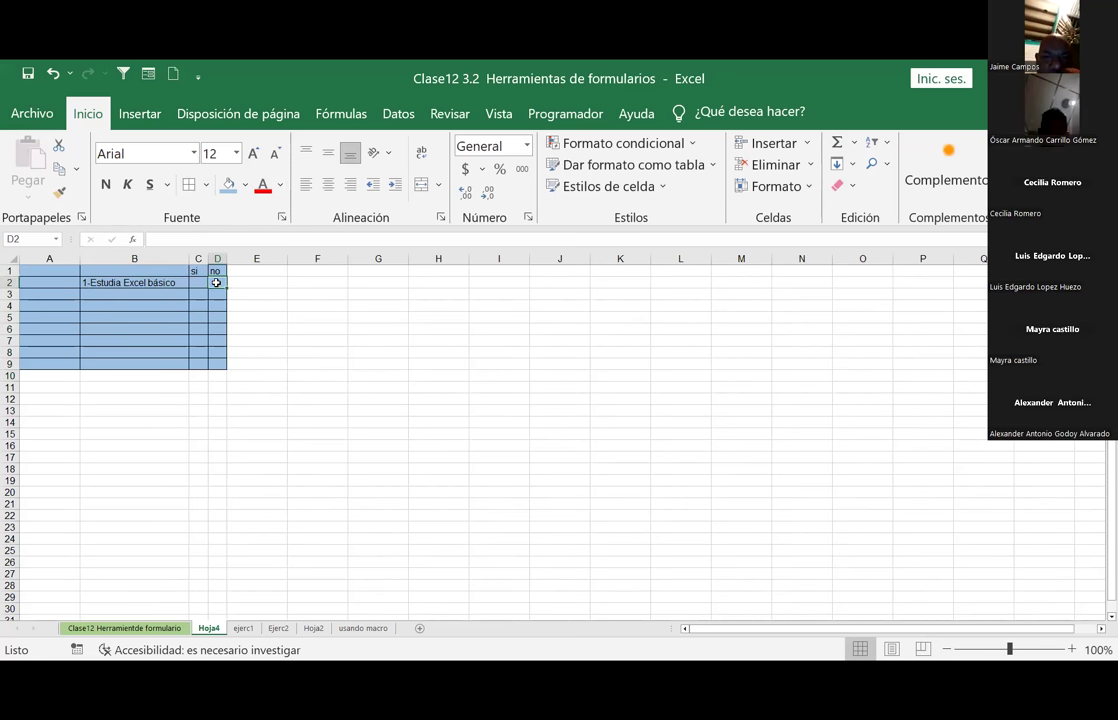
key(Left)
text(1)
key(Return)
key(Up)
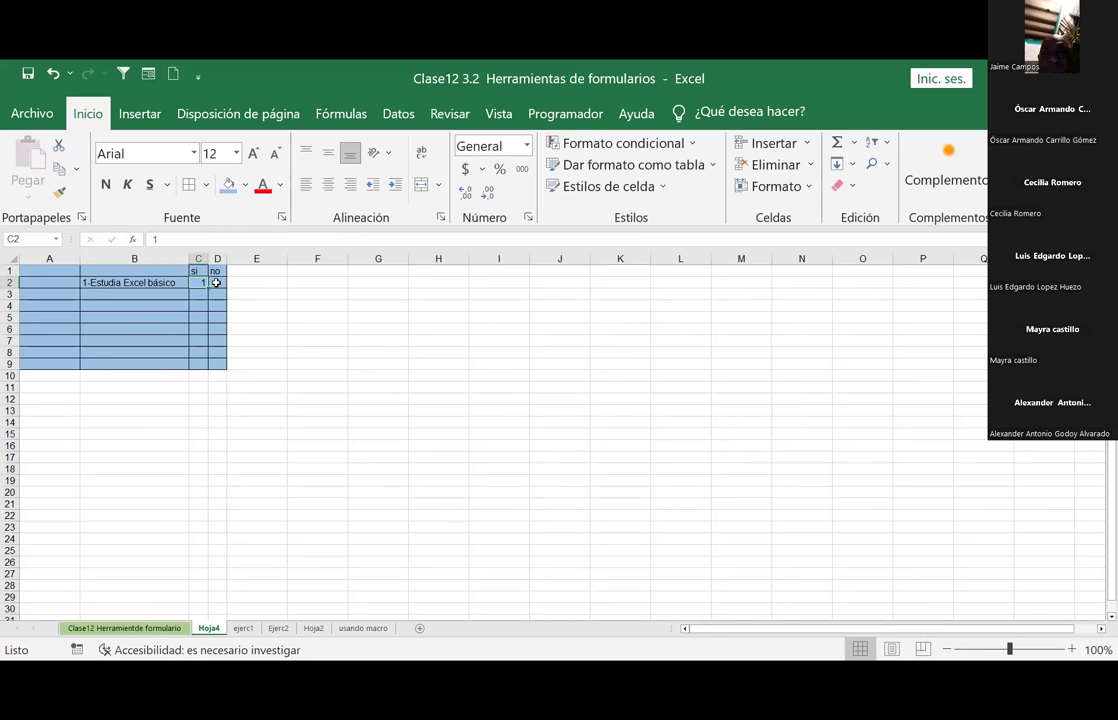
text(x)
key(Return)
Step: Enter '2- Conoce la pantalla de Excel' in B4
key(Left)
key(Left)
key(Down)
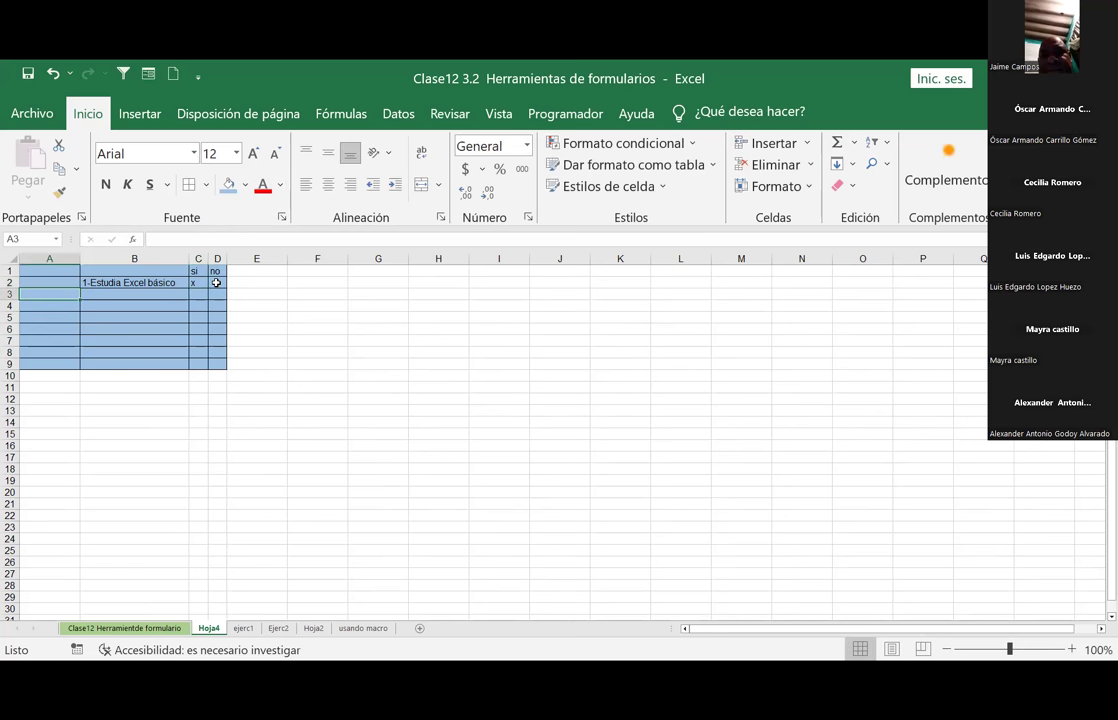
key(Tab)
text(2- Cono)
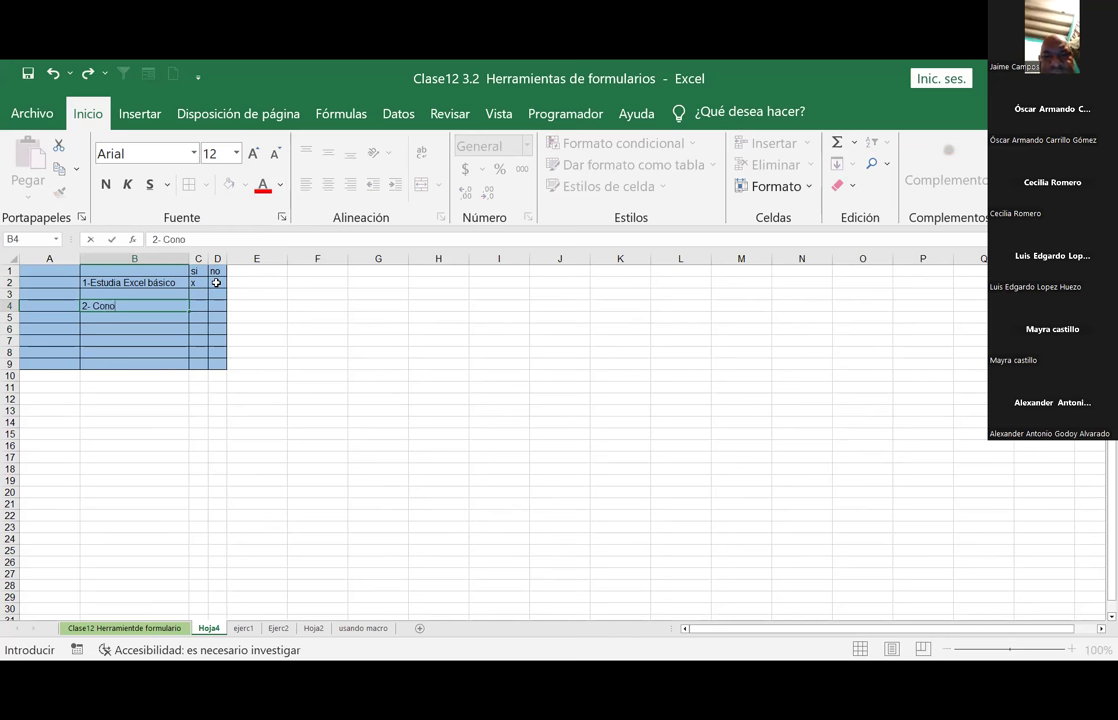
text(ce la pant)
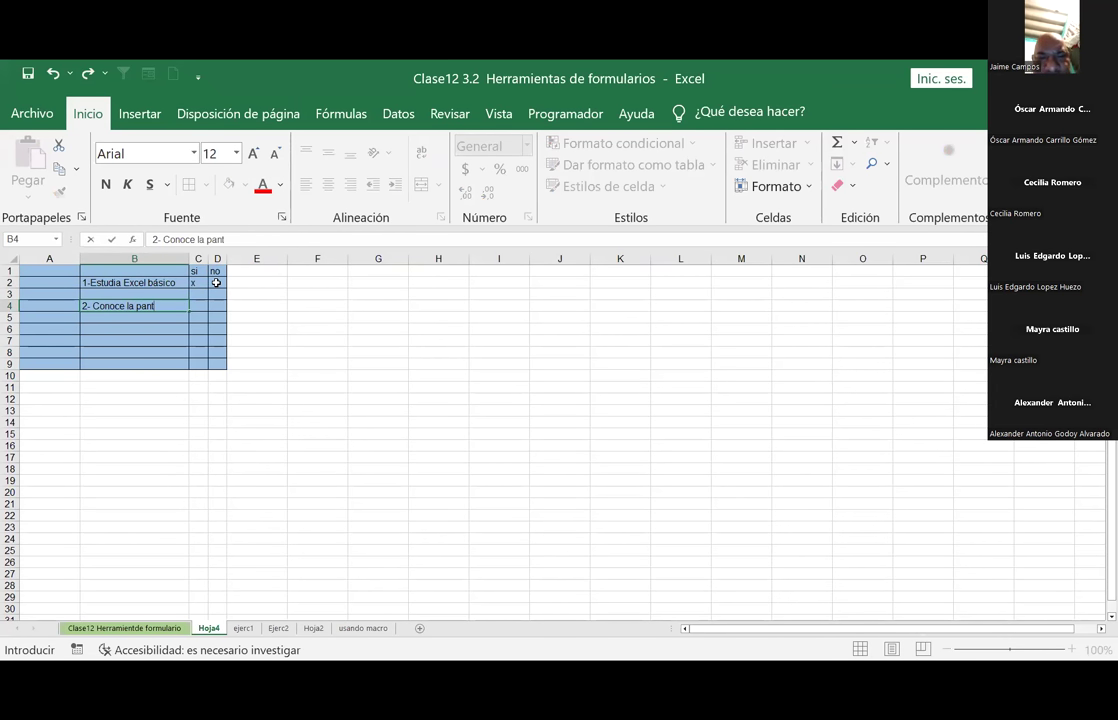
text(alla de)
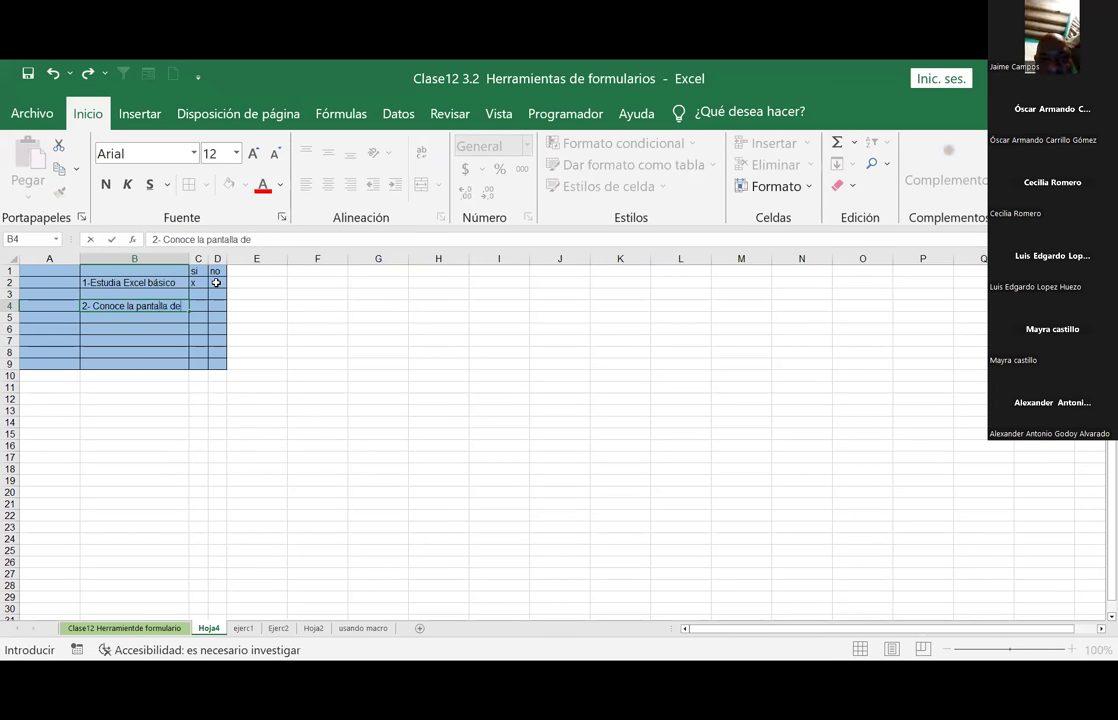
text( ex ce)
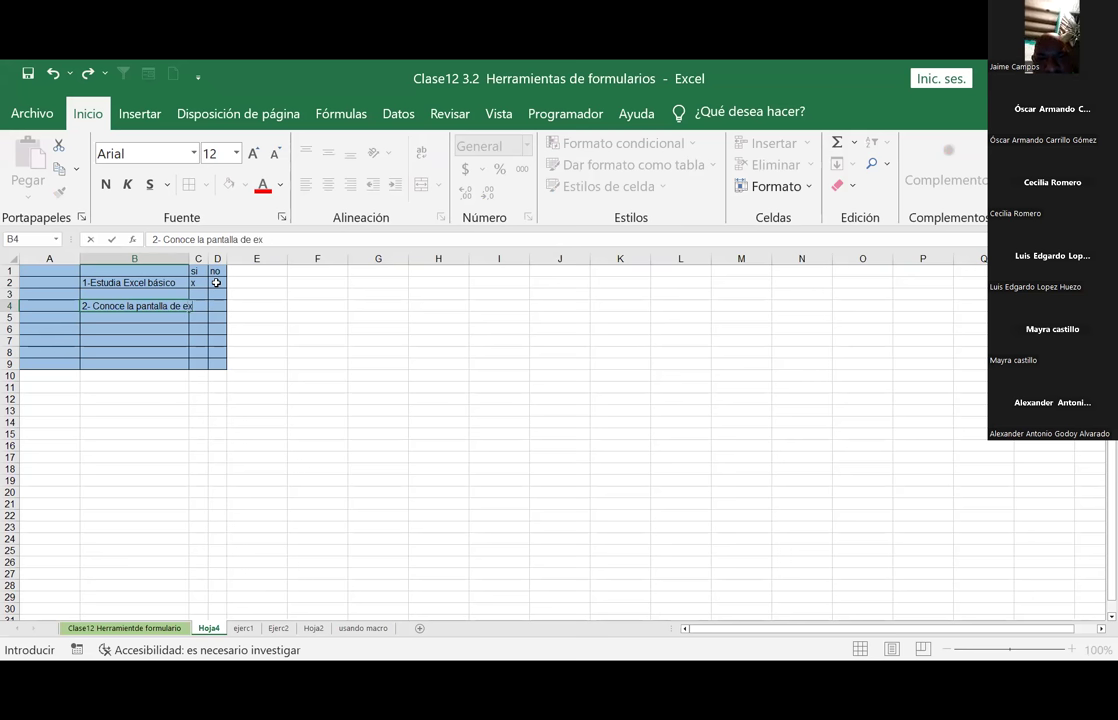
key(BackSpace)
key(BackSpace)
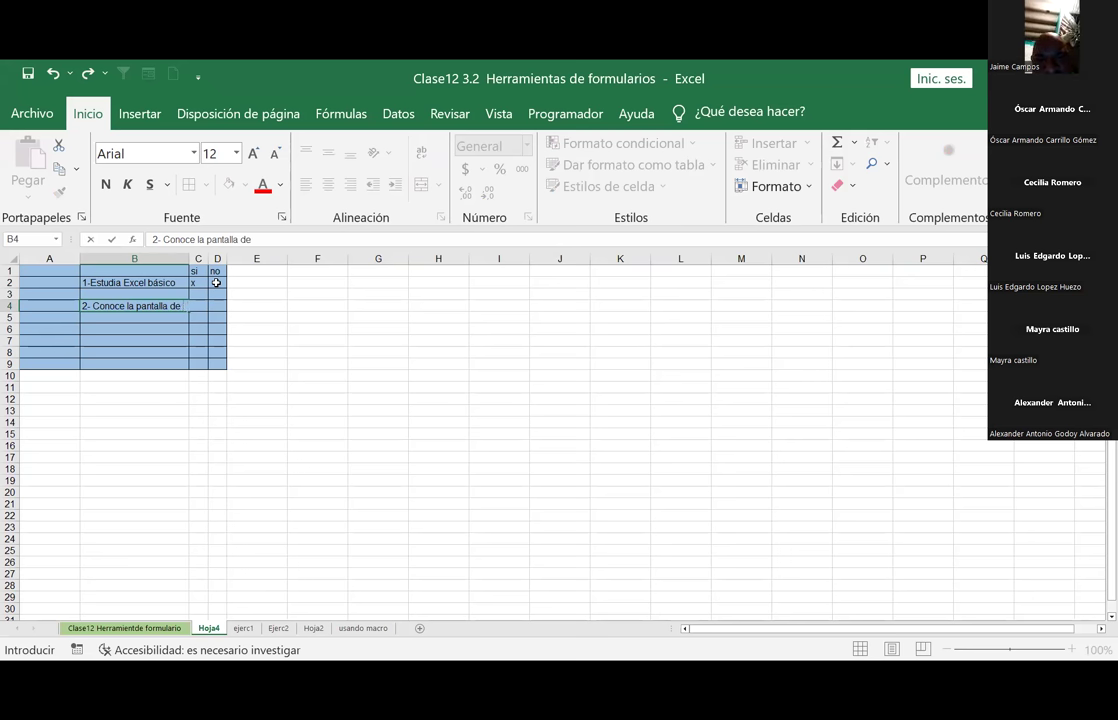
text( Excel)
key(Return)
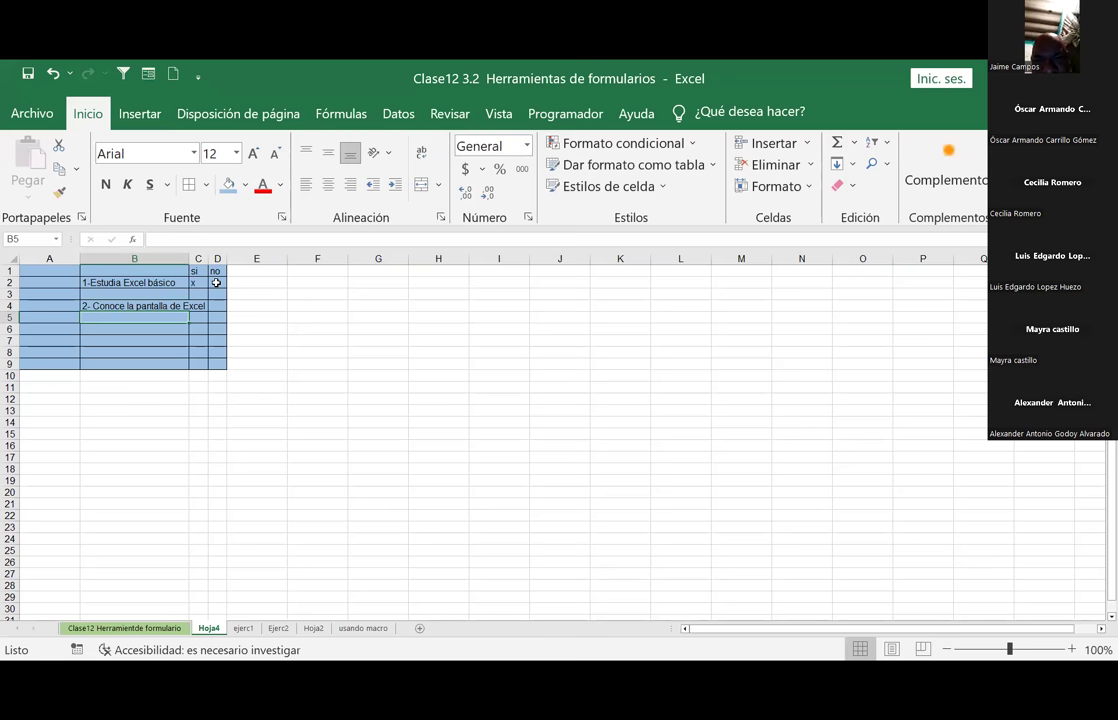
Step: Widen column B to fit the B4 text and put an x in C4
drag(190, 258, 226, 258)
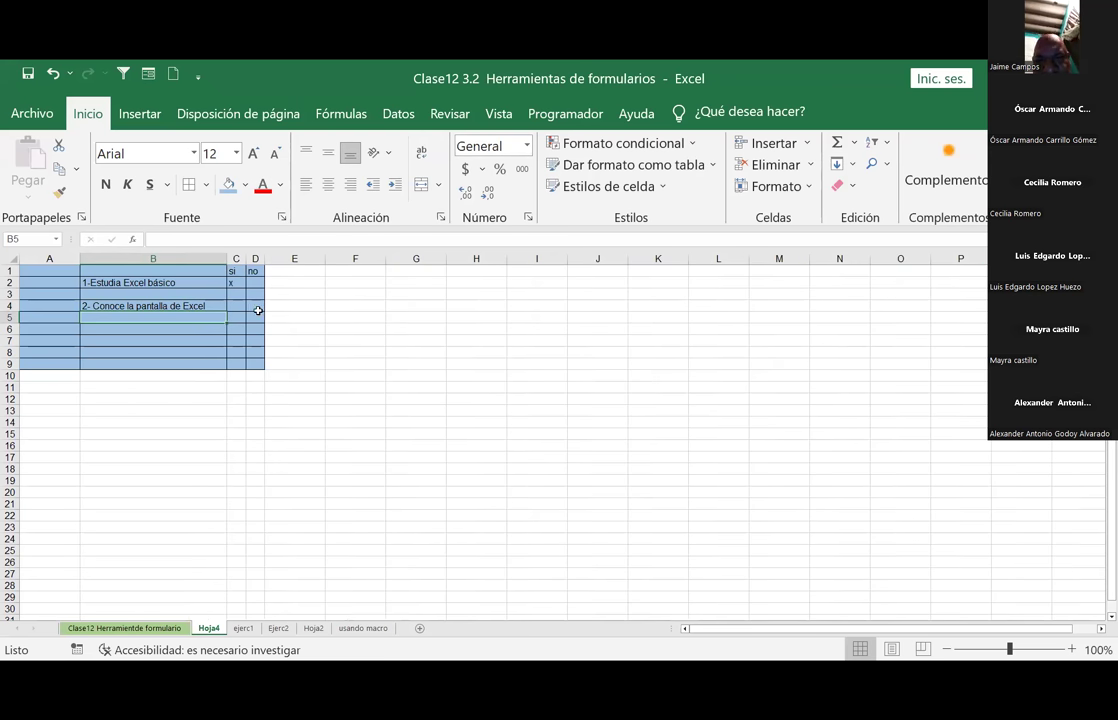
click(233, 302)
text(x)
key(Up)
key(Up)
key(Up)
key(Down)
key(Down)
key(Down)
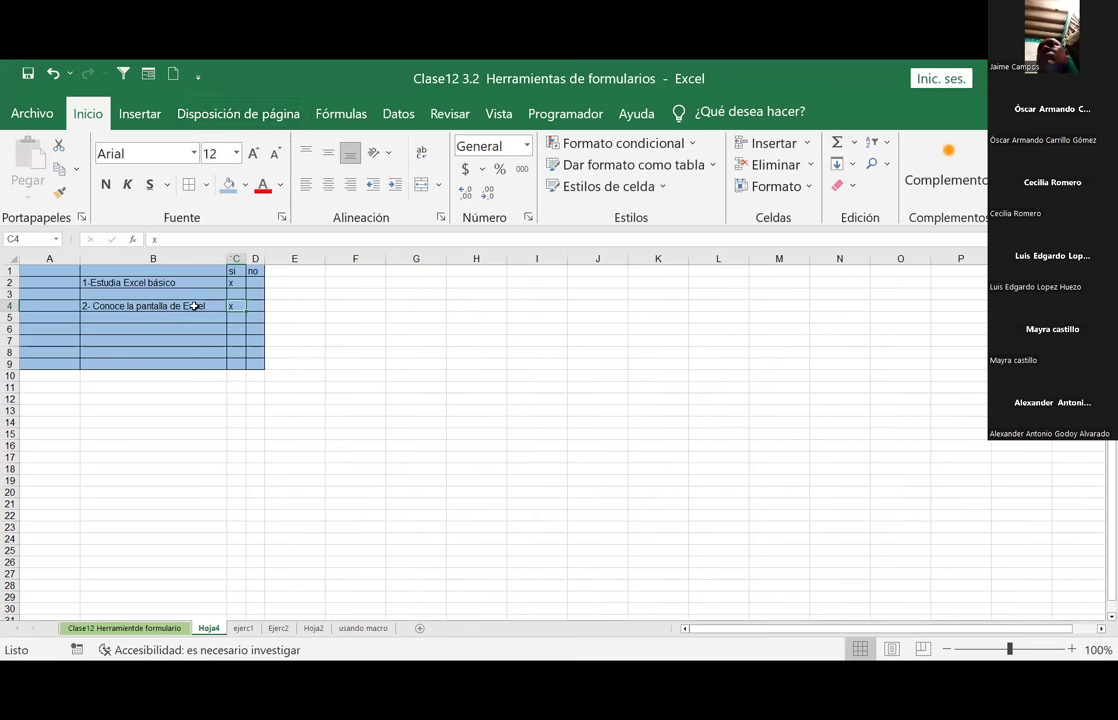
Step: Select the A1:D3 and B2:D3 ranges to review the checklist, then click around the screen
click(84, 272)
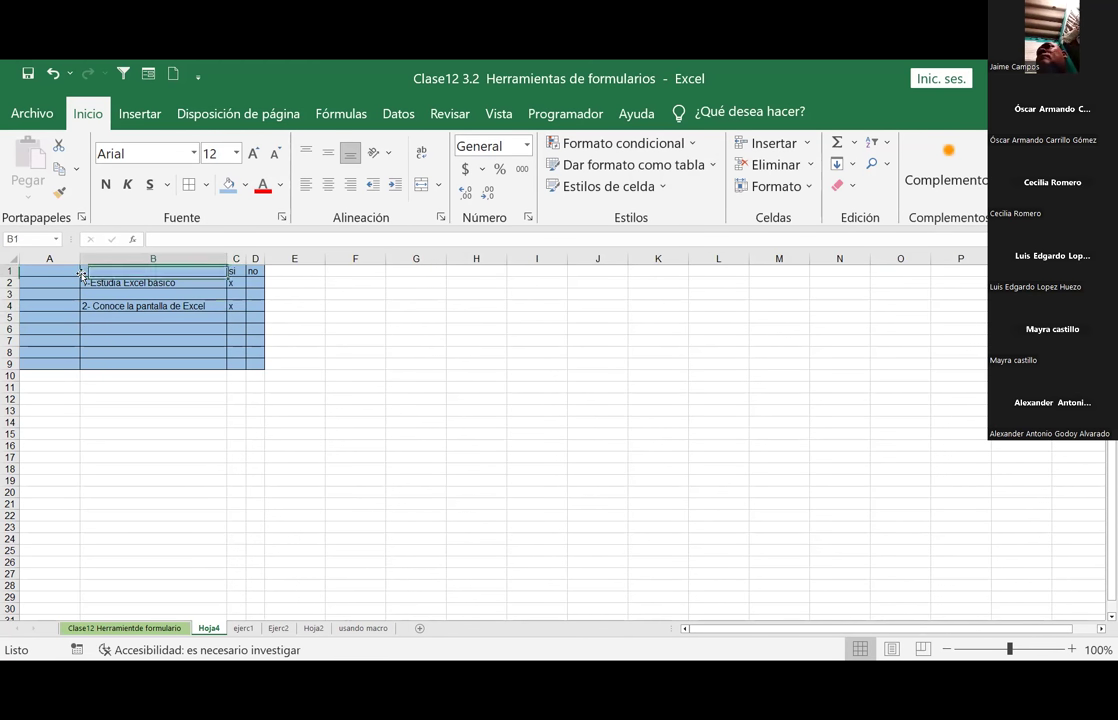
drag(60, 270, 252, 323)
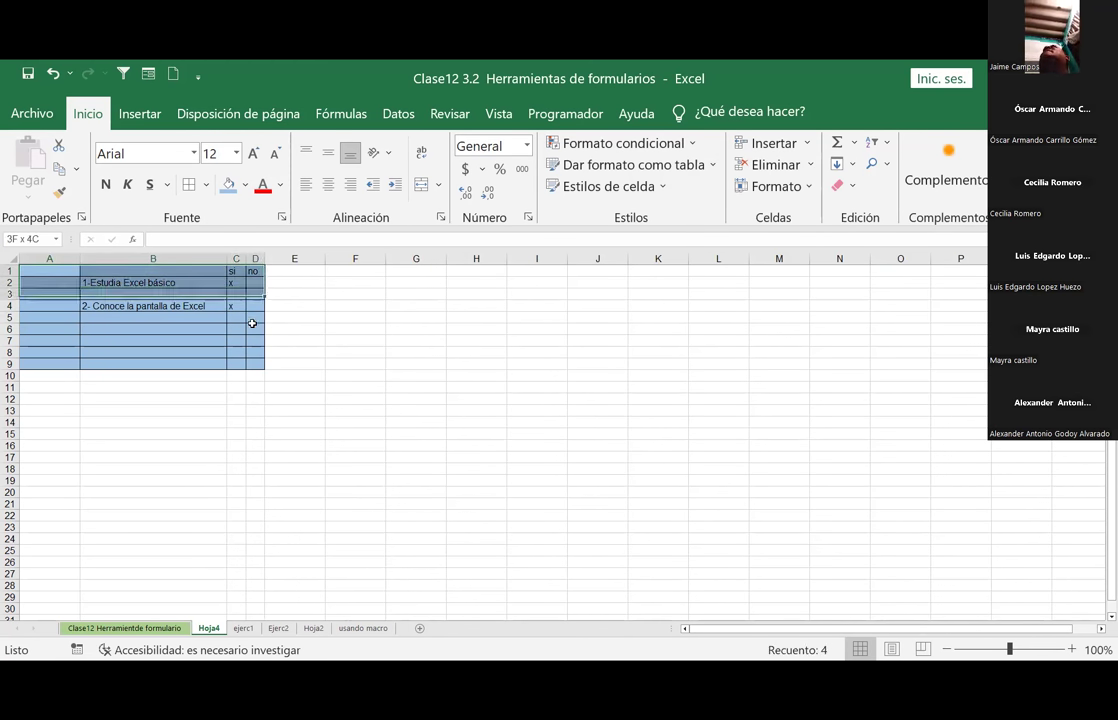
click(354, 329)
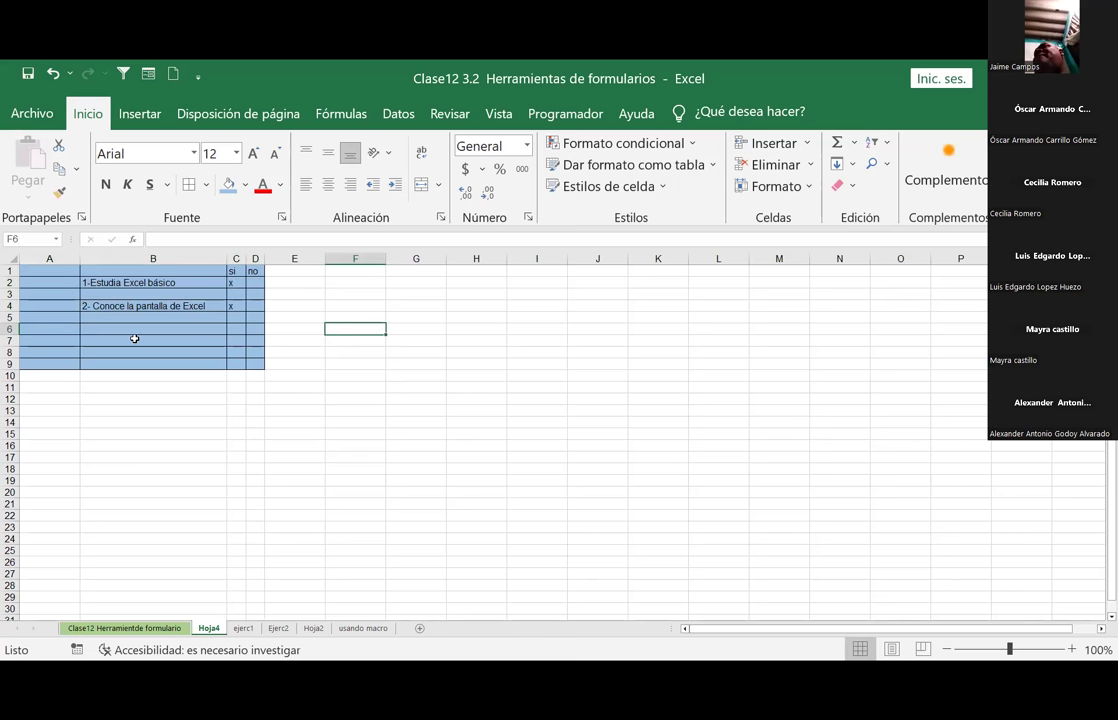
drag(87, 281, 257, 300)
click(360, 317)
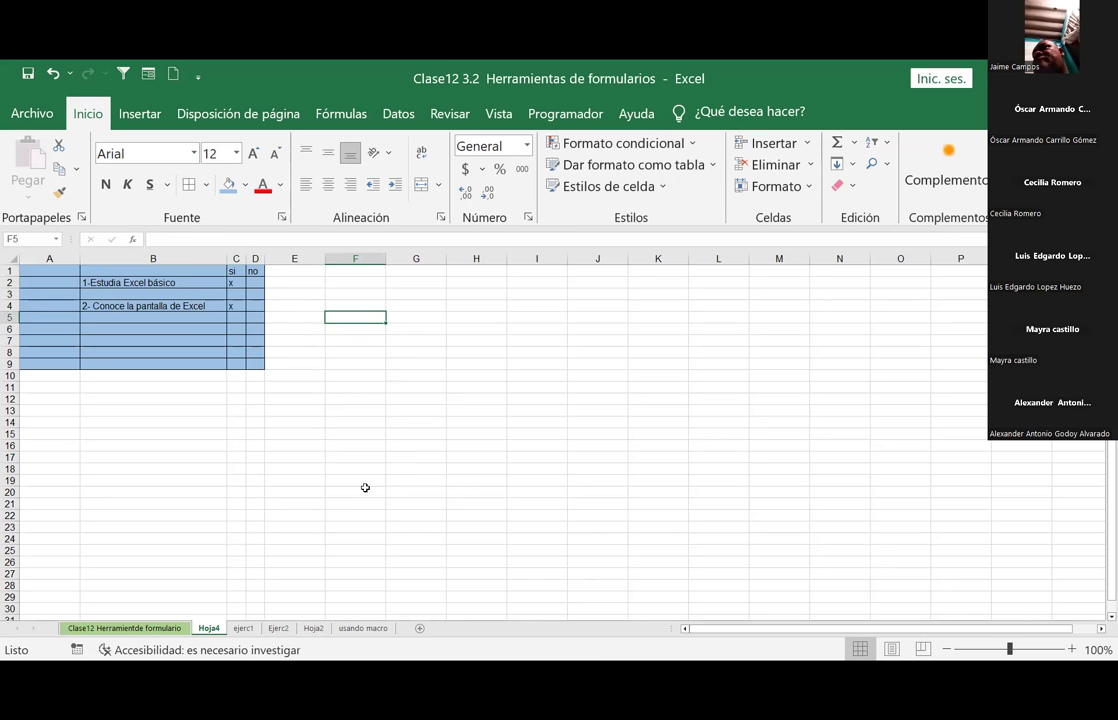
click(322, 424)
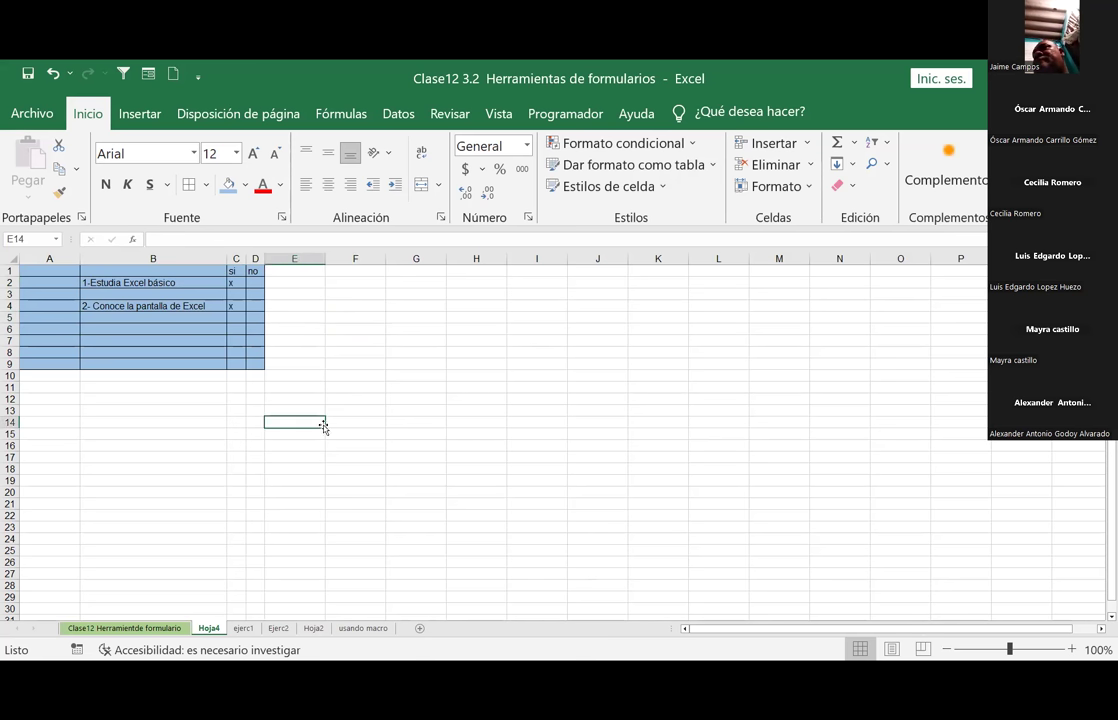
click(230, 387)
click(177, 491)
click(270, 420)
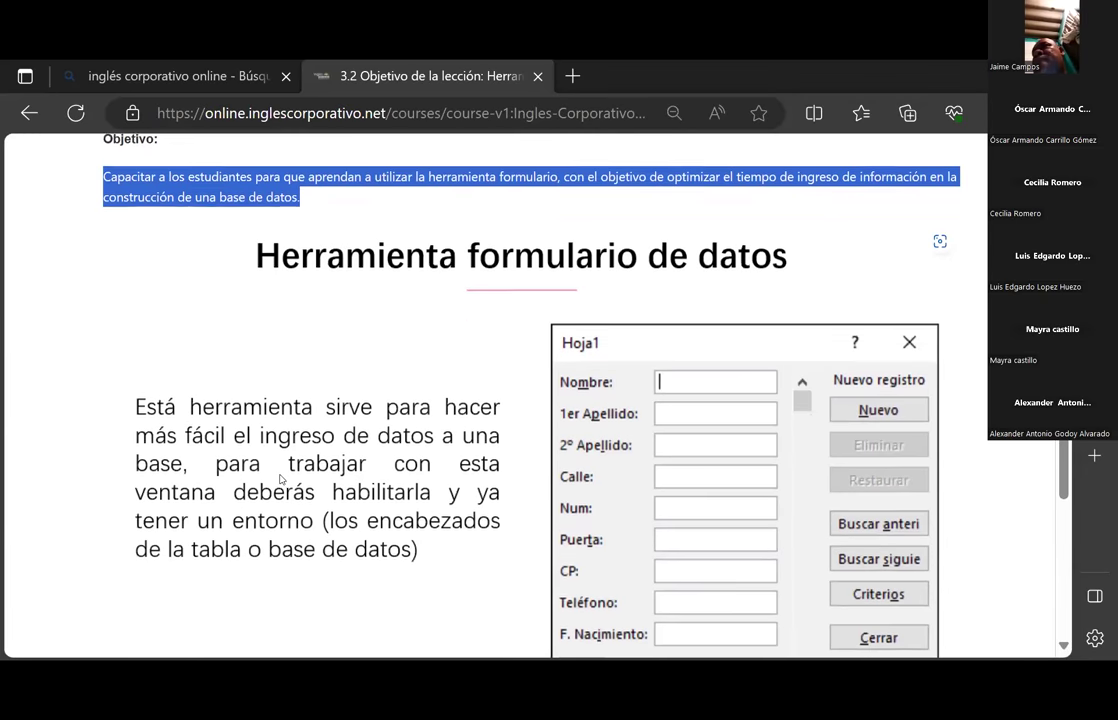
Step: Scroll to the Herramienta formulario de datos slide and mark up its Hoja1 form image
scroll(281, 479, down, 1)
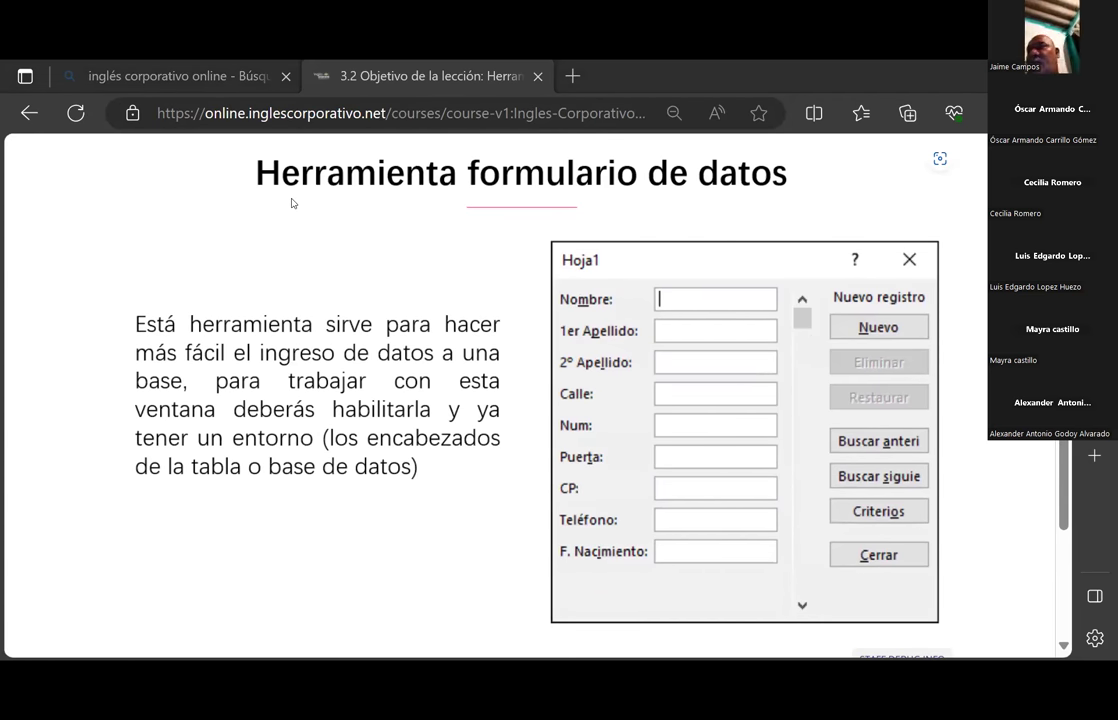
mouse_move(541, 242)
mouse_down()
mouse_move(540, 615)
mouse_move(860, 227)
mouse_move(538, 240)
mouse_up()
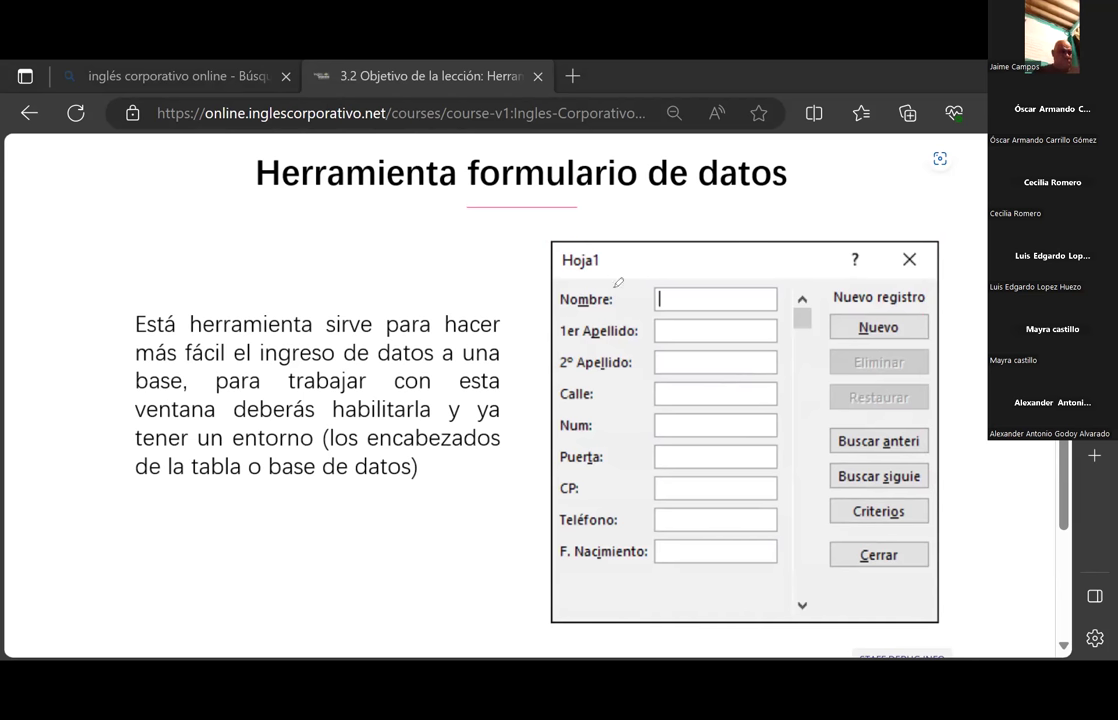
drag(598, 244, 605, 243)
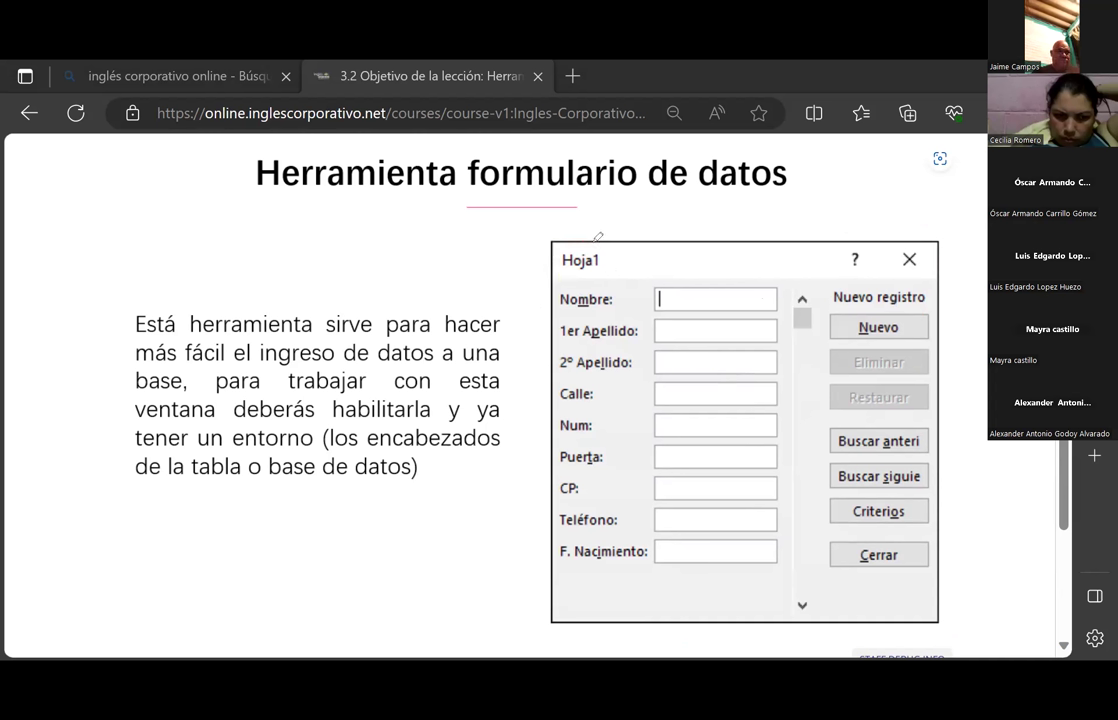
mouse_move(608, 260)
mouse_down()
mouse_move(556, 250)
mouse_move(606, 258)
mouse_up()
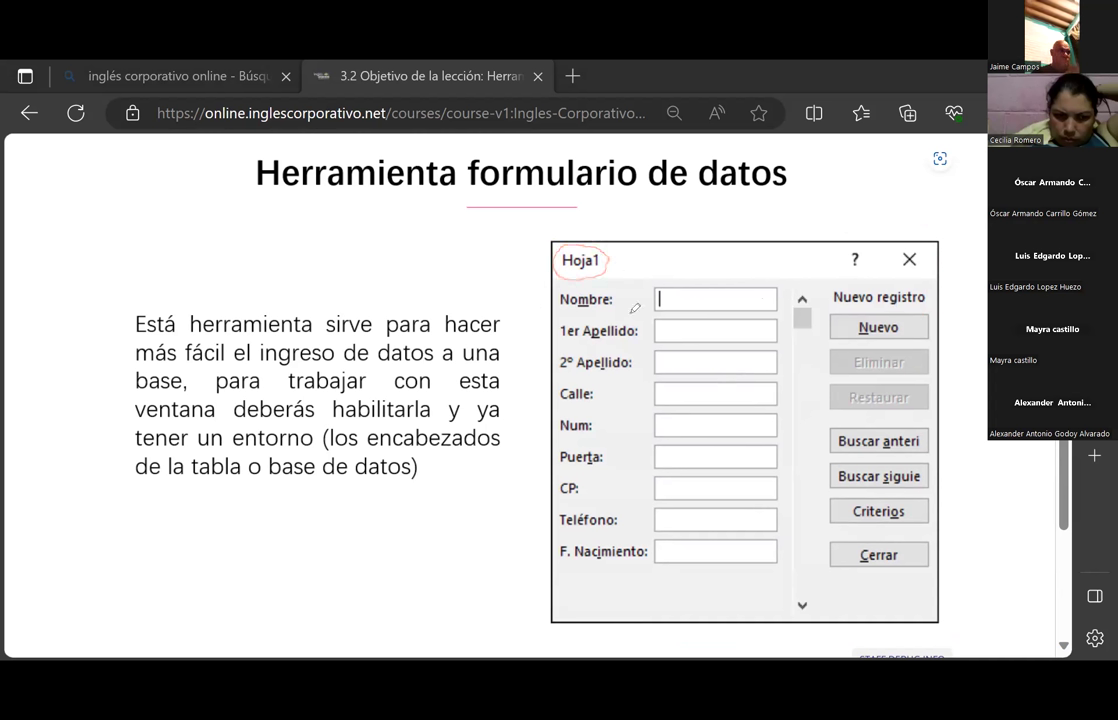
mouse_move(106, 239)
mouse_down()
mouse_move(404, 265)
mouse_move(126, 233)
mouse_move(168, 268)
mouse_move(211, 266)
mouse_up()
drag(263, 234, 264, 267)
drag(325, 236, 333, 258)
drag(413, 232, 201, 225)
drag(309, 266, 344, 266)
drag(391, 235, 391, 255)
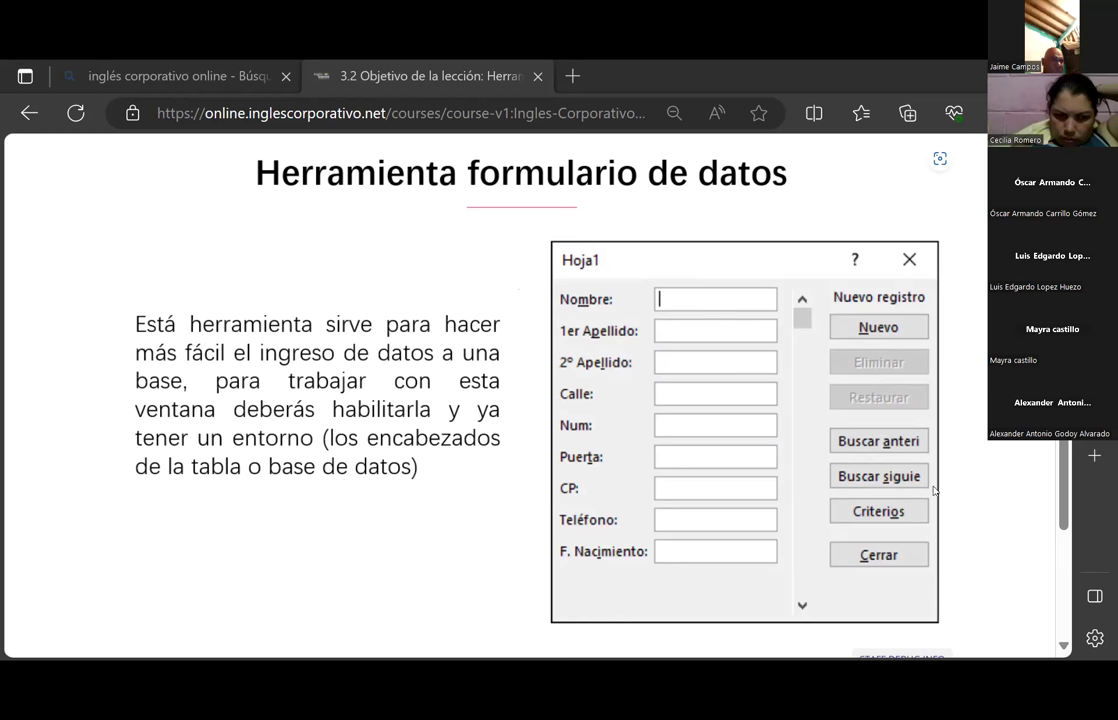
scroll(718, 441, down, 3)
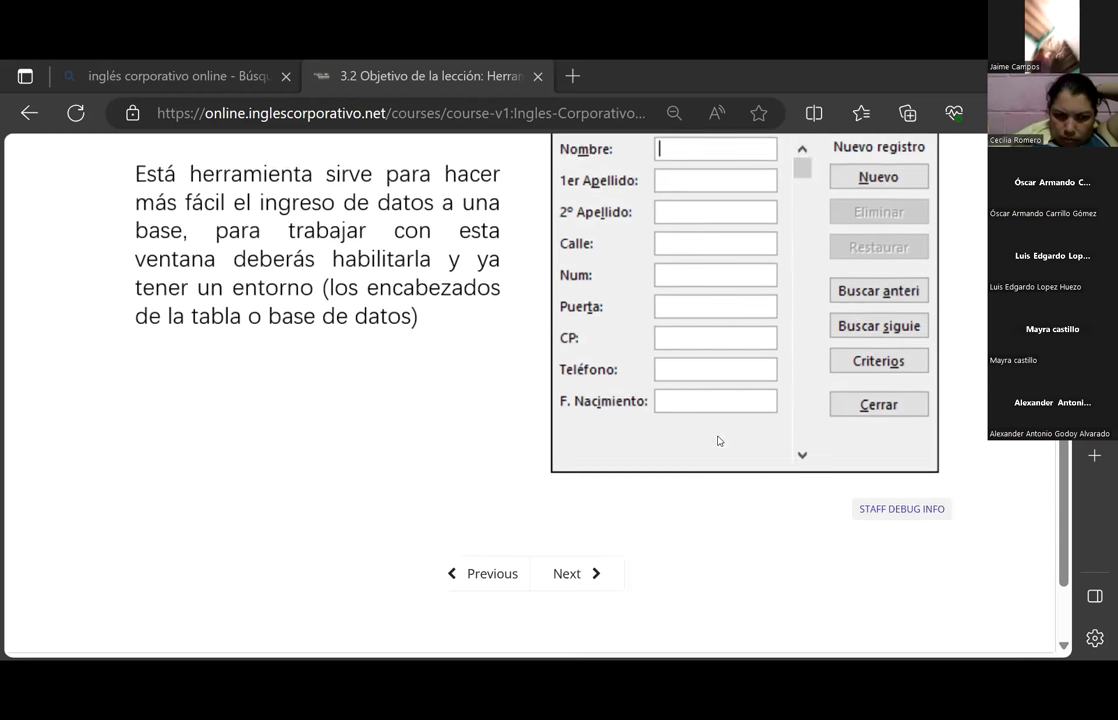
scroll(718, 441, down, 2)
scroll(718, 441, up, 7)
scroll(718, 441, up, 3)
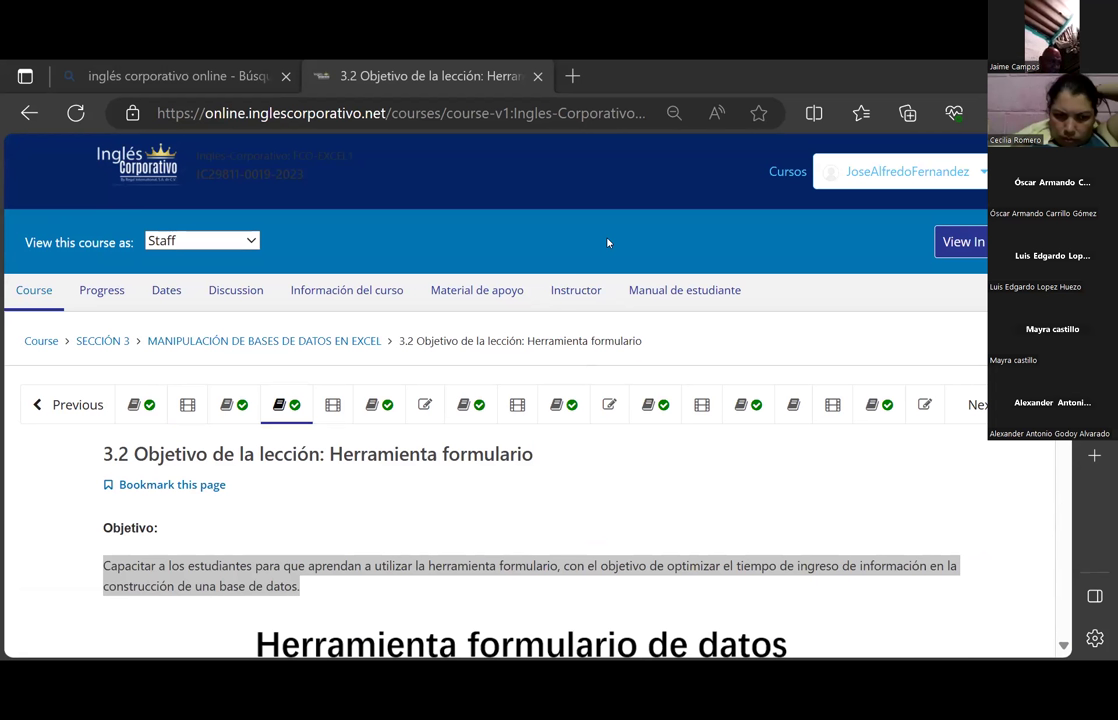
Step: Switch to the Word forms document and scroll through its '¿Qué es un formulario Excel?' introduction
key(alt+Tab)
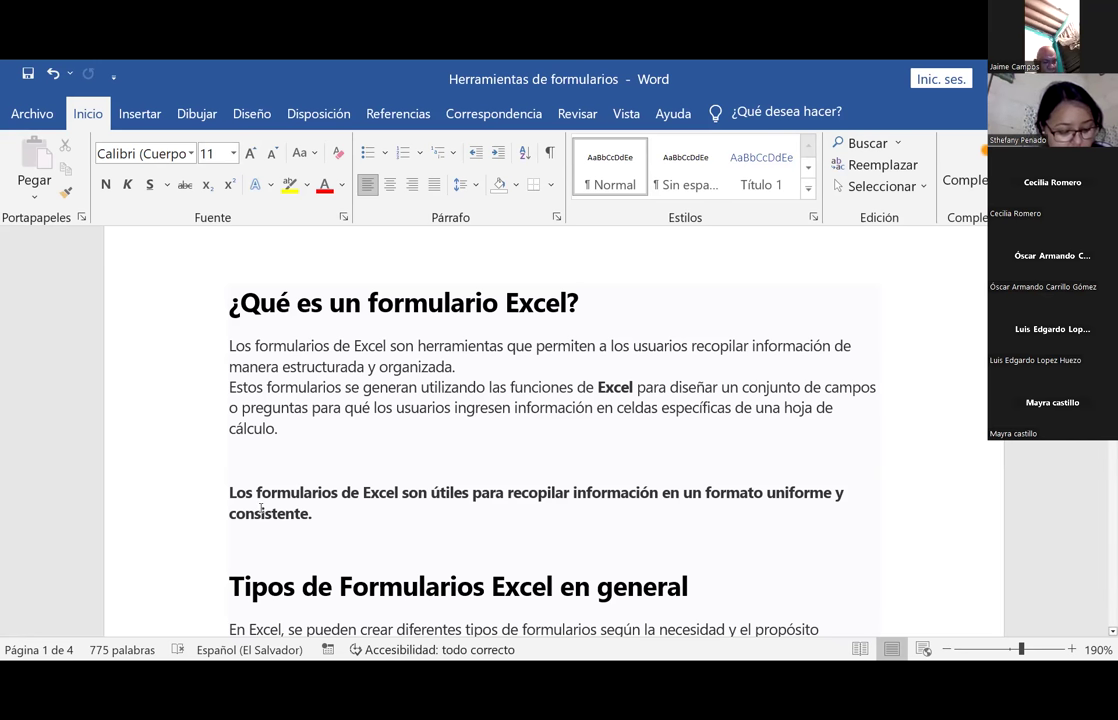
scroll(260, 506, down, 1)
scroll(261, 507, down, 2)
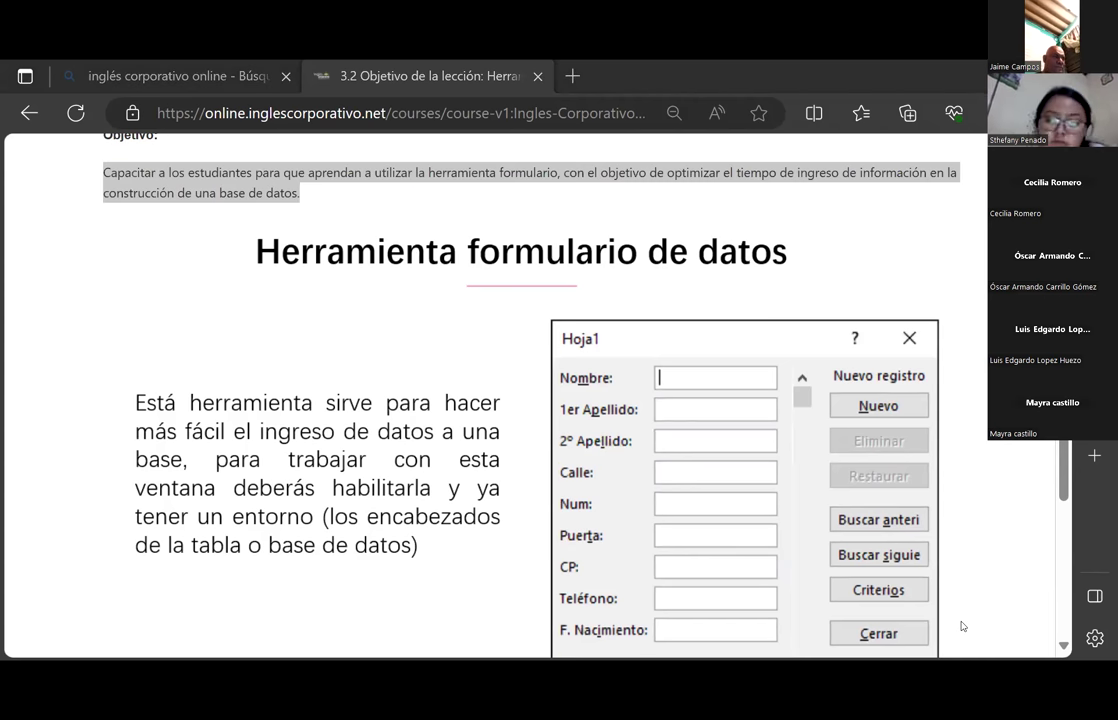
Step: Return to Word and scroll to the 'Tipos de Formularios Excel en general' bullet list
key(alt+Tab)
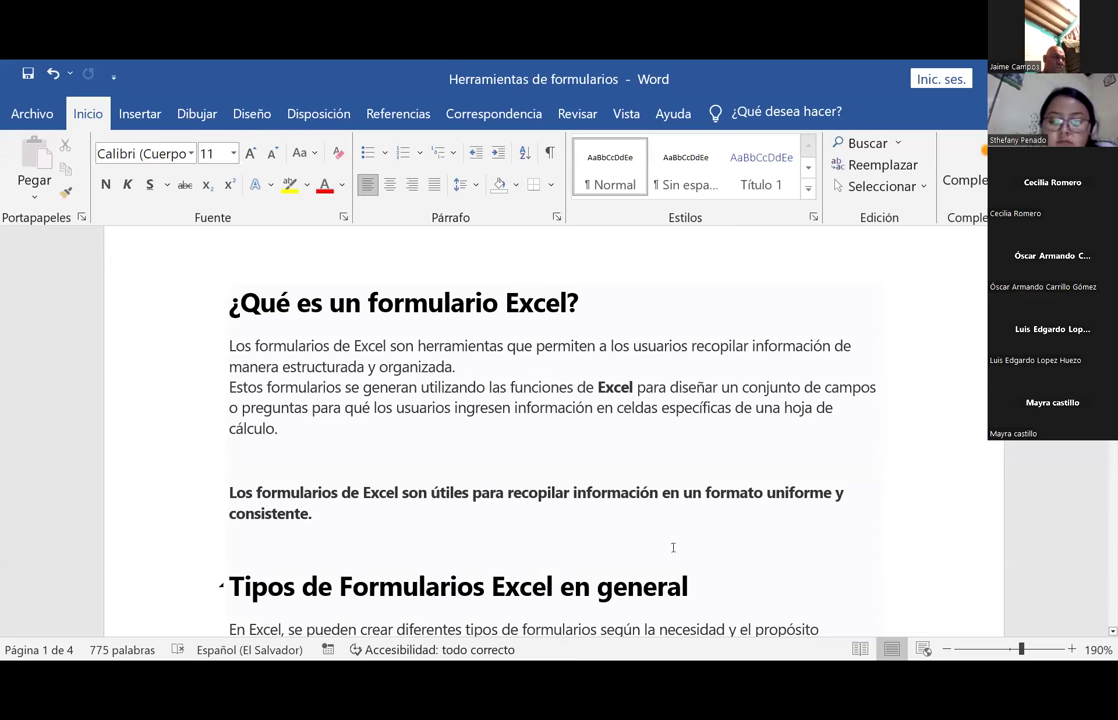
scroll(671, 547, down, 3)
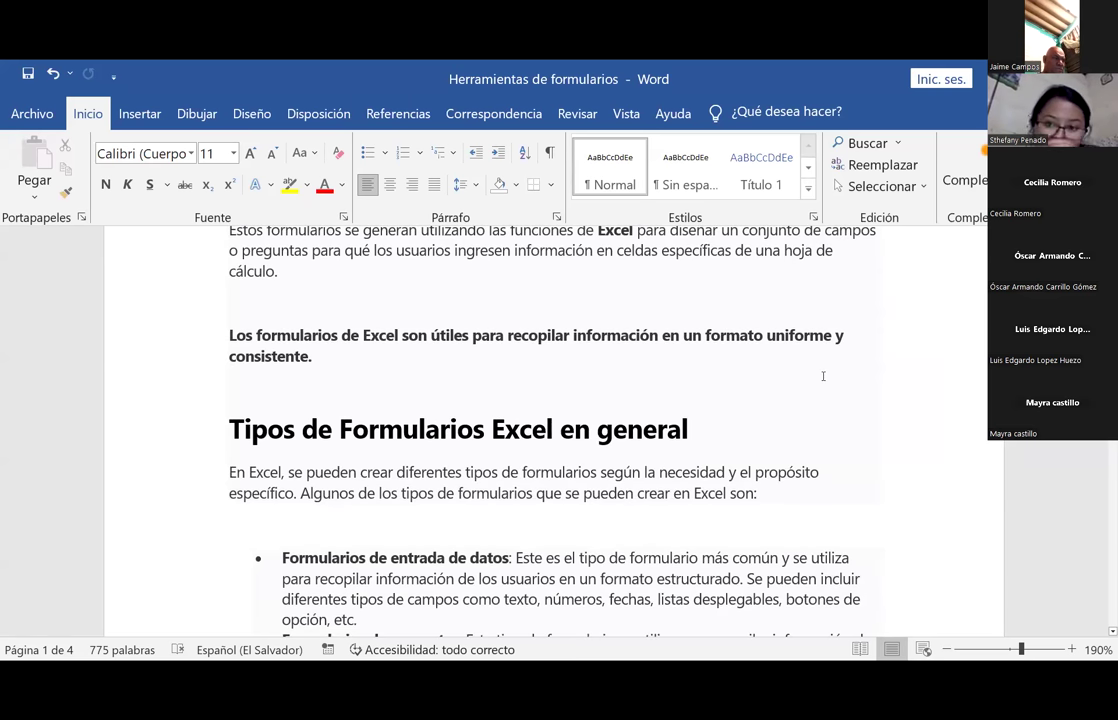
scroll(613, 487, down, 2)
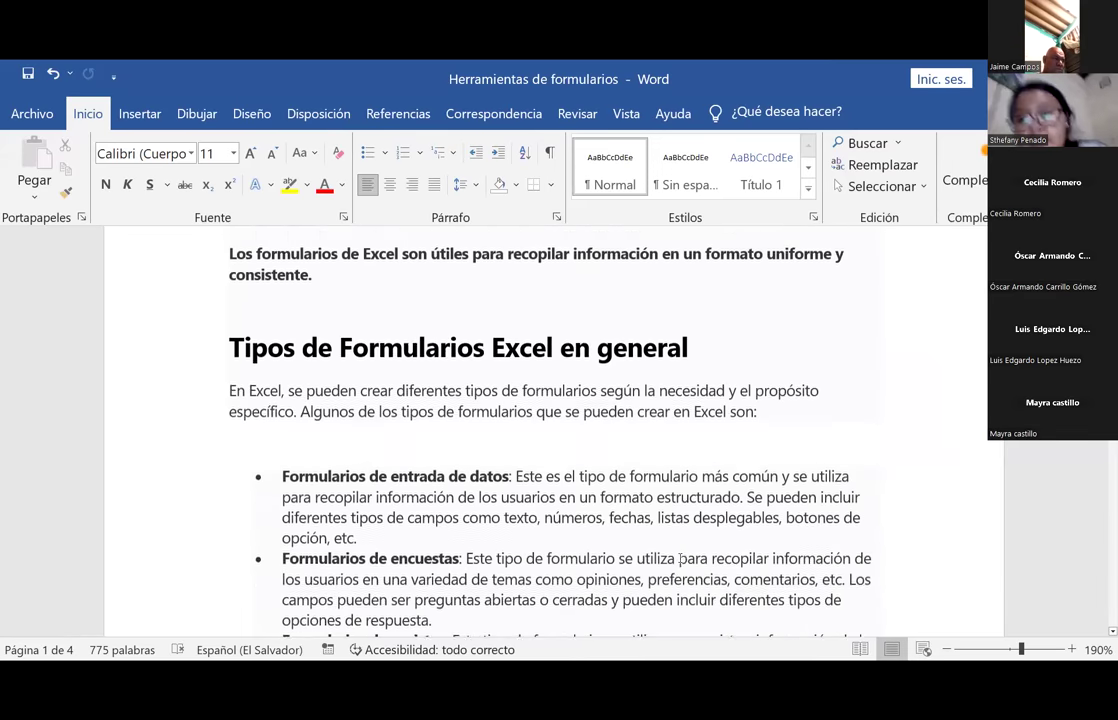
scroll(476, 463, down, 2)
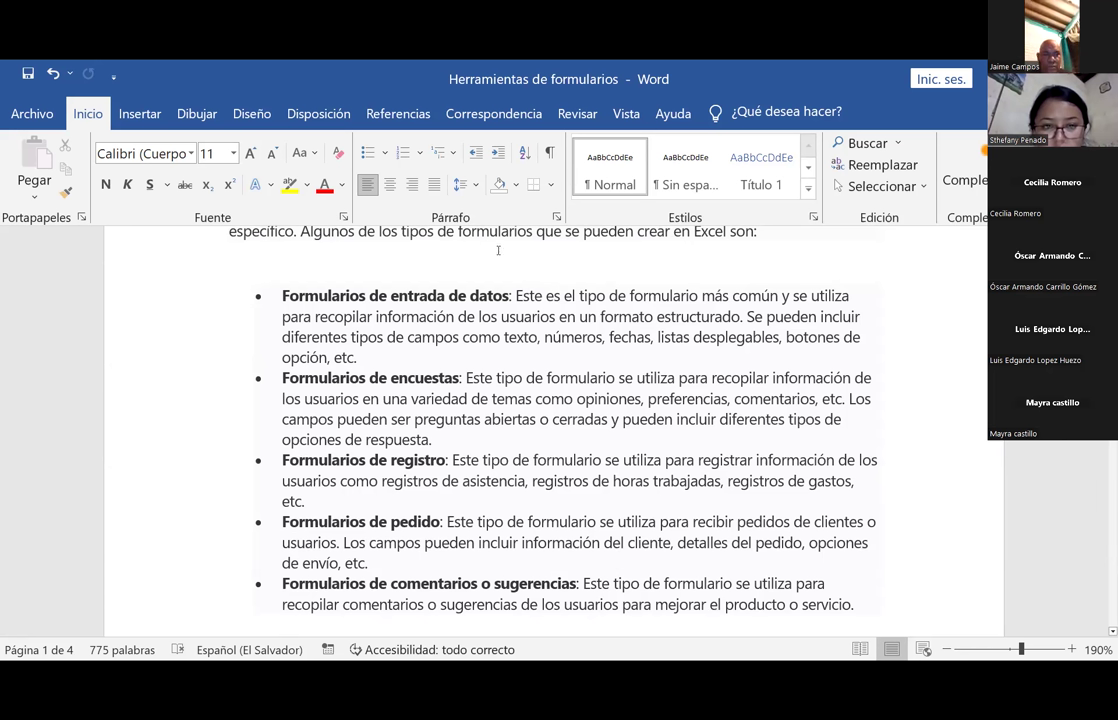
scroll(420, 313, down, 1)
scroll(420, 313, up, 1)
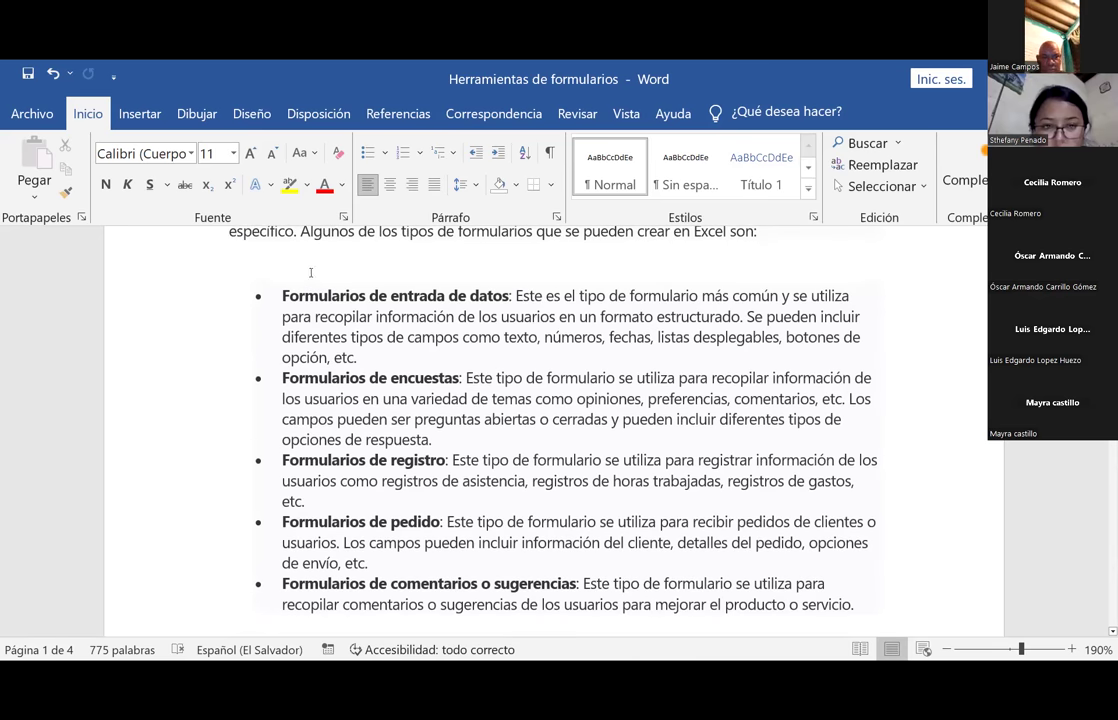
scroll(310, 270, down, 2)
scroll(310, 271, down, 2)
scroll(310, 271, down, 2)
scroll(310, 271, down, 1)
scroll(305, 275, up, 3)
scroll(303, 277, up, 3)
scroll(303, 277, up, 1)
scroll(303, 278, up, 1)
scroll(303, 279, down, 2)
scroll(304, 281, up, 2)
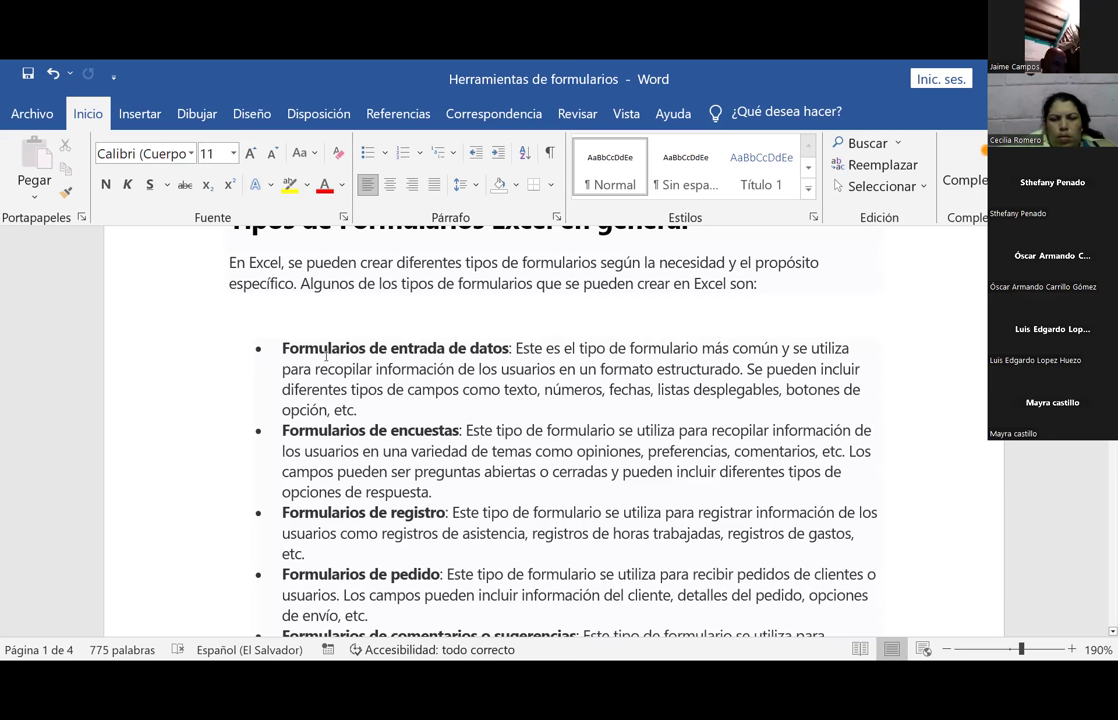
mouse_move(282, 348)
mouse_down()
mouse_move(483, 363)
mouse_move(509, 349)
mouse_up()
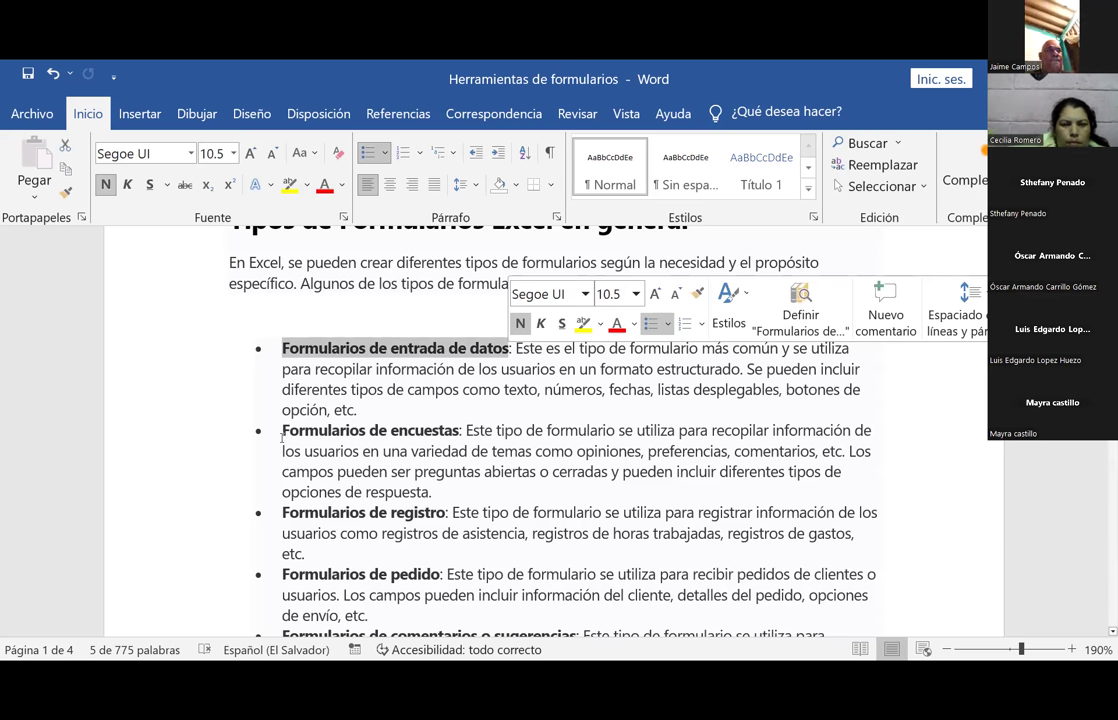
drag(283, 431, 436, 431)
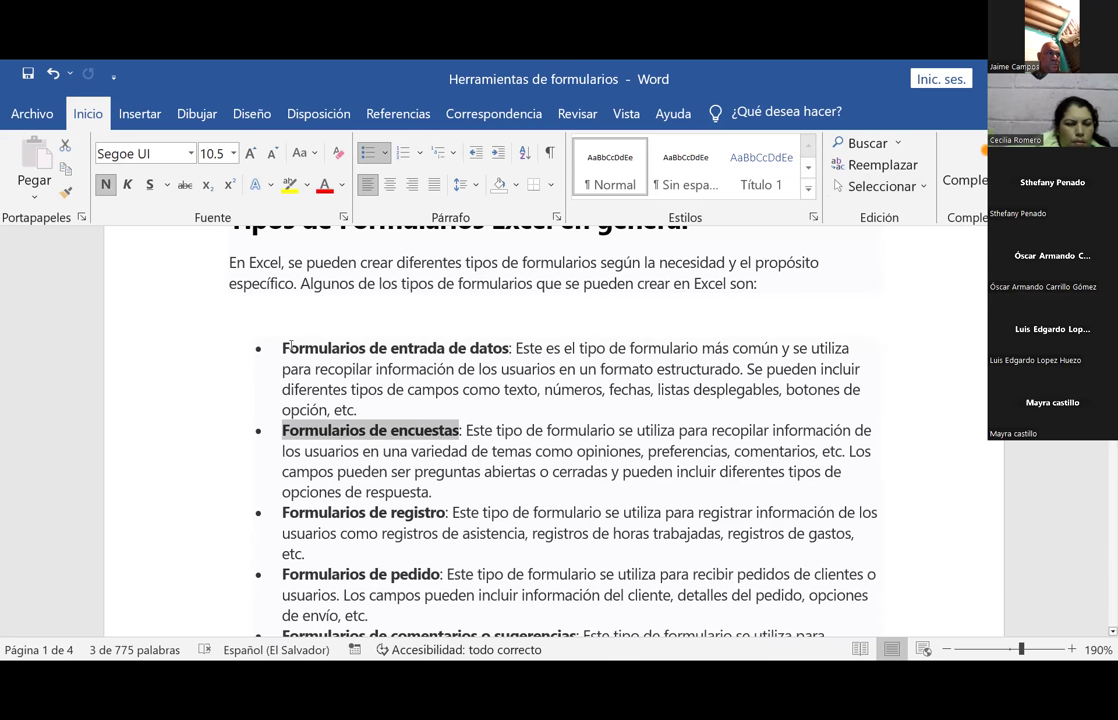
drag(281, 348, 358, 420)
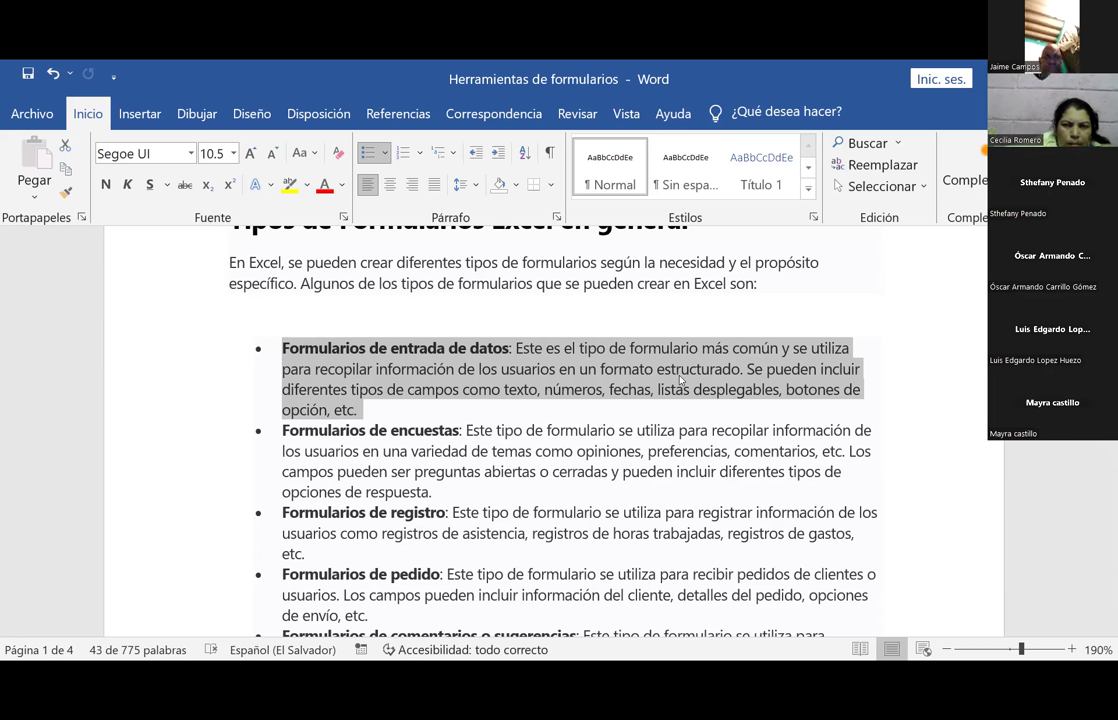
click(373, 409)
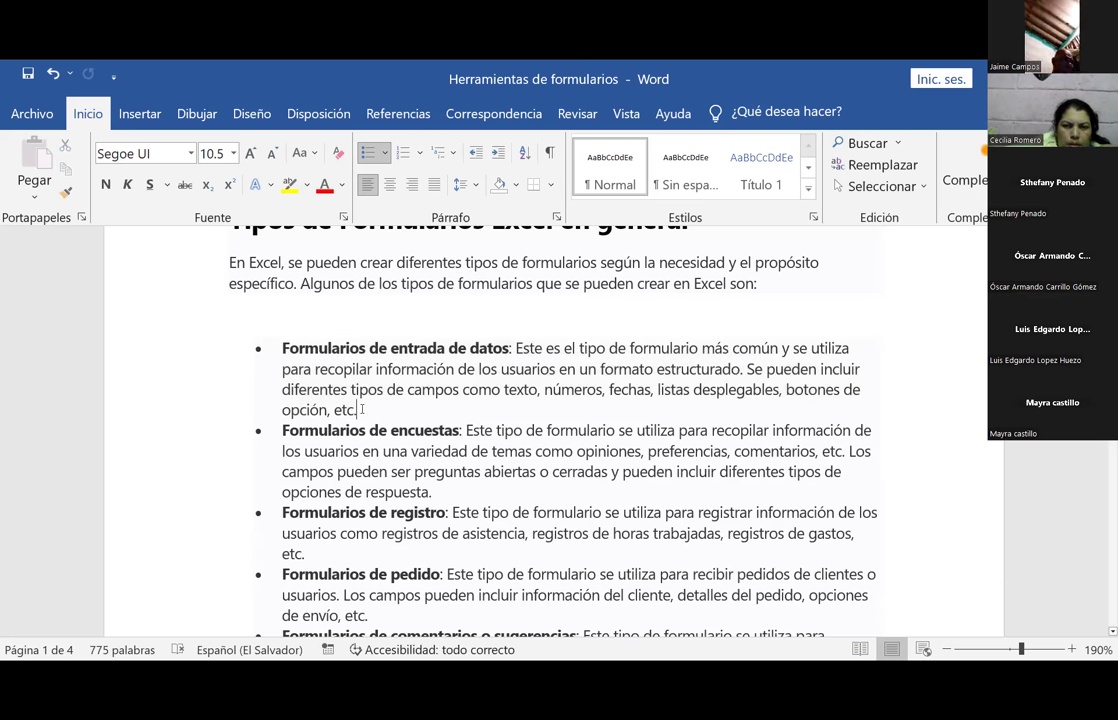
double_click(507, 391)
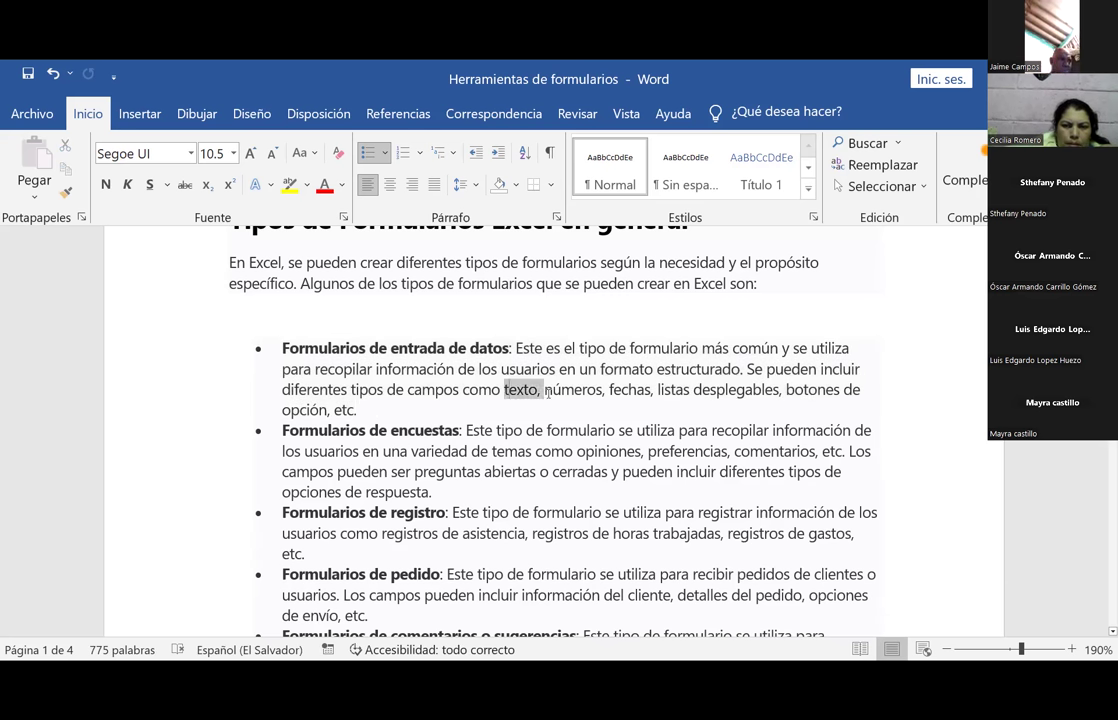
drag(553, 390, 573, 390)
double_click(617, 390)
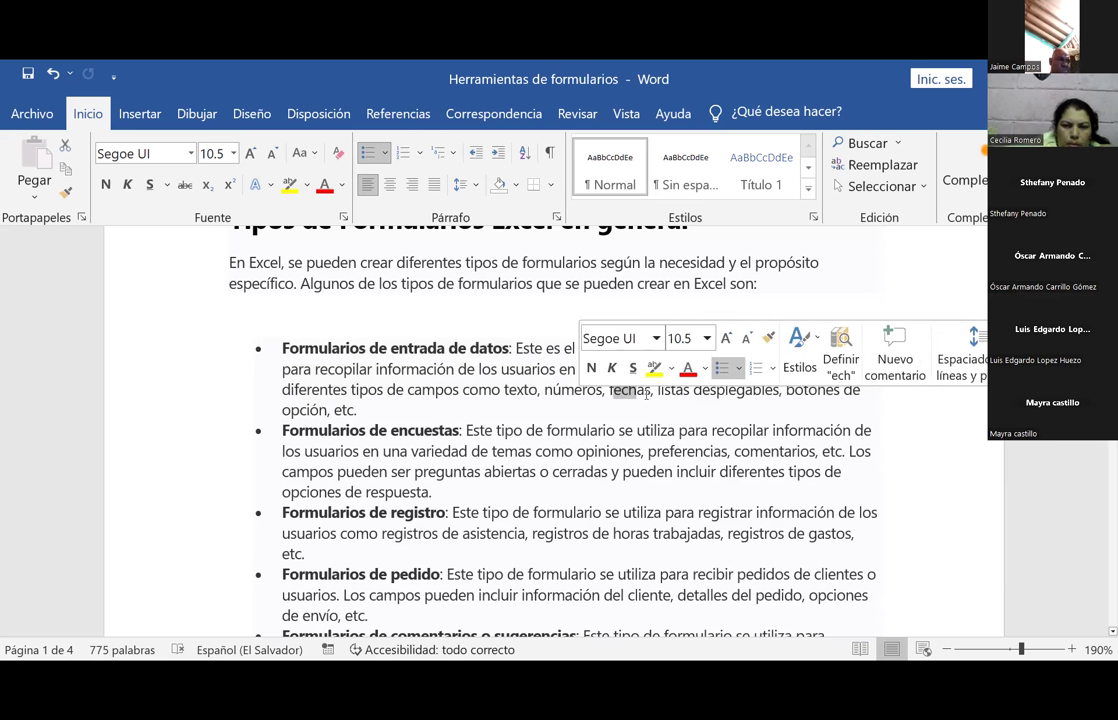
double_click(670, 390)
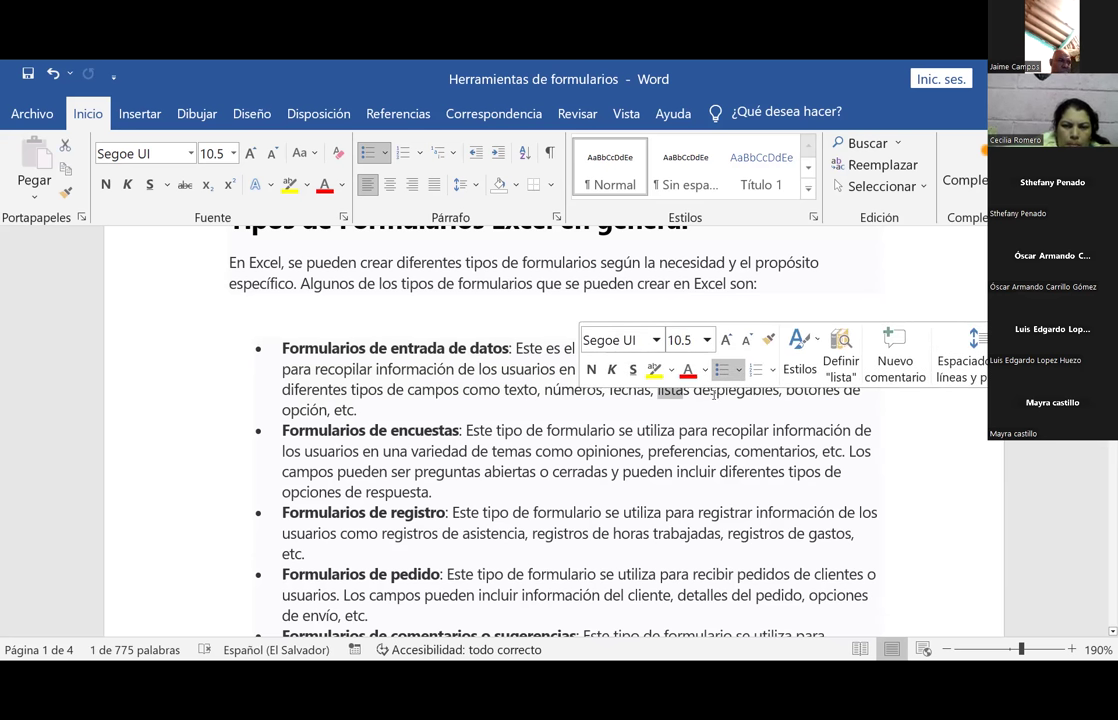
click(817, 389)
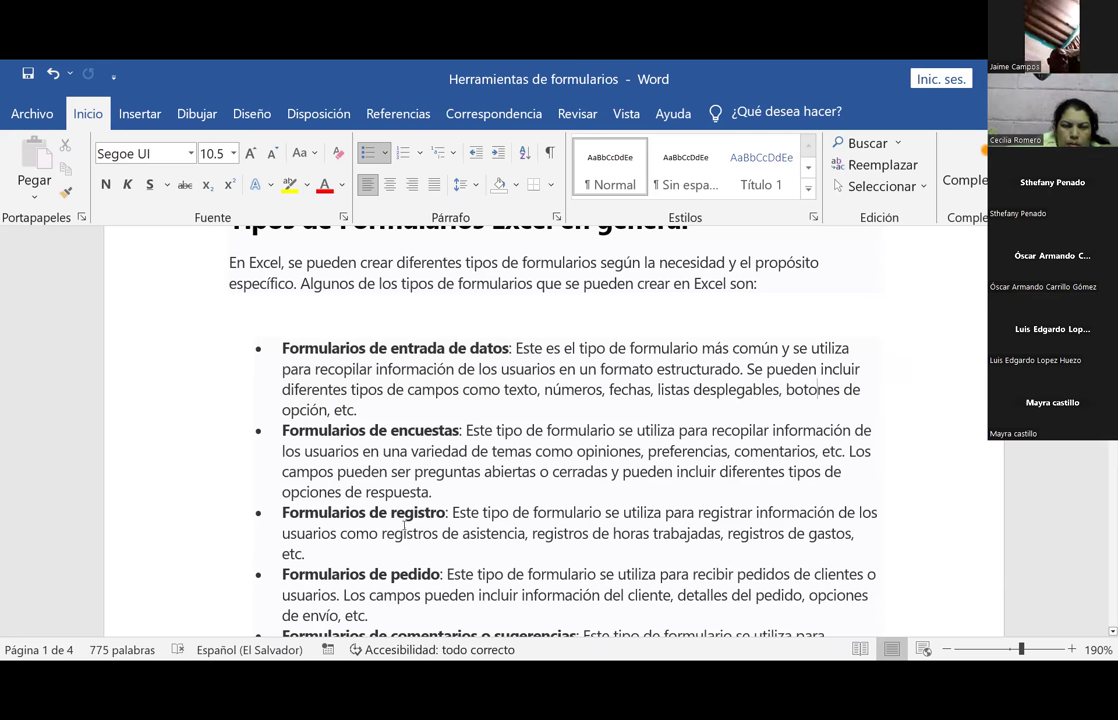
Step: Scroll to page 2's list of data forms, sheets with form controls and VBA forms
scroll(480, 430, down, 1)
scroll(534, 483, down, 1)
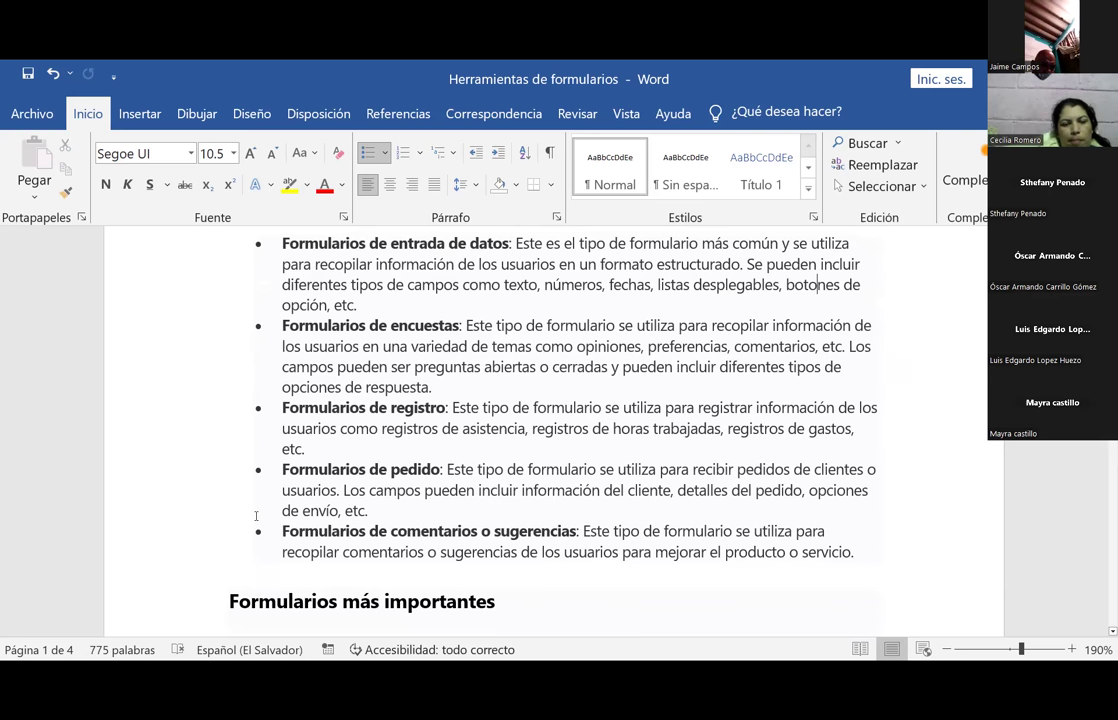
scroll(311, 455, down, 2)
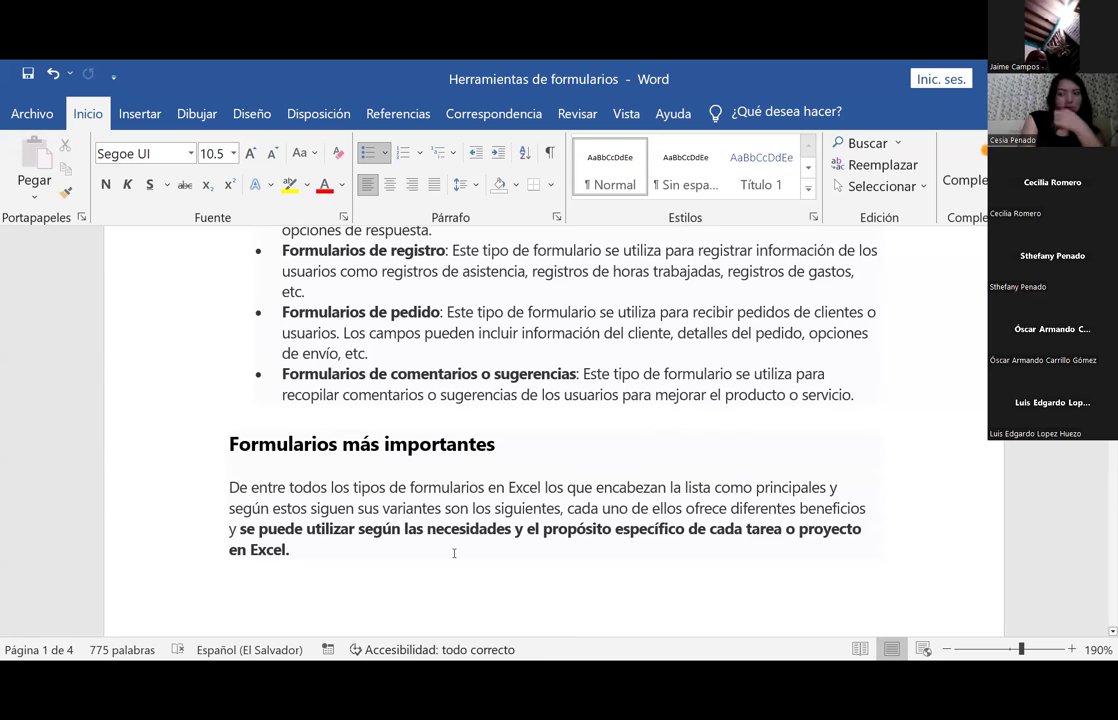
scroll(504, 564, down, 3)
scroll(505, 563, down, 4)
scroll(504, 563, down, 1)
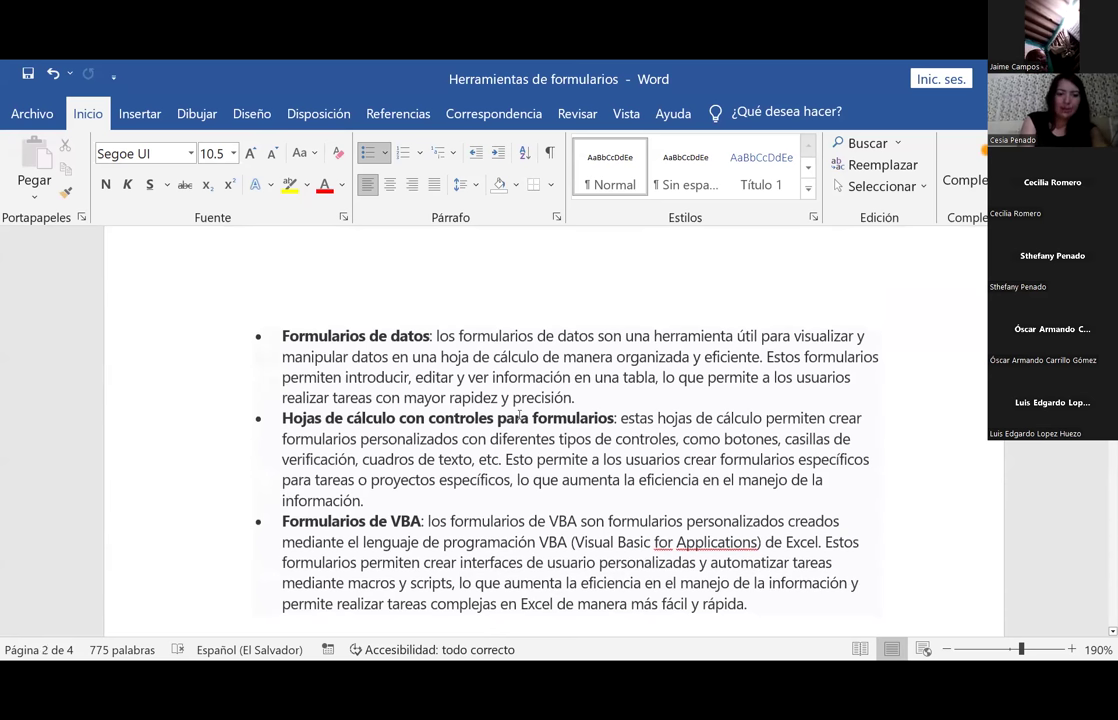
scroll(519, 415, up, 1)
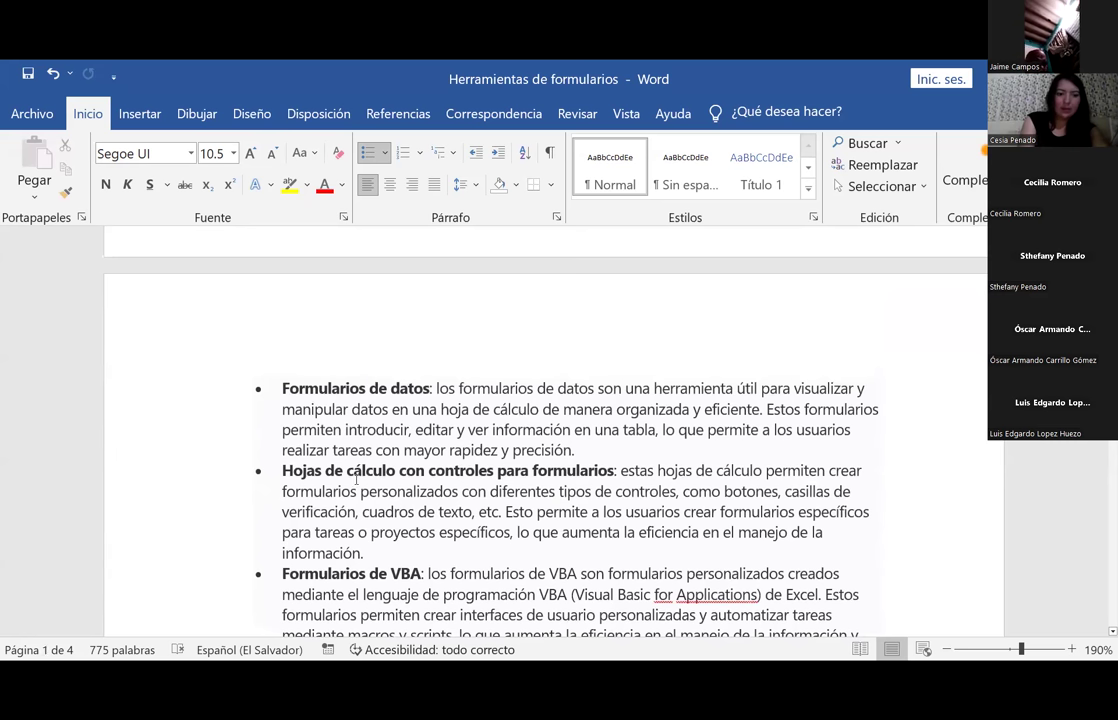
drag(283, 470, 614, 470)
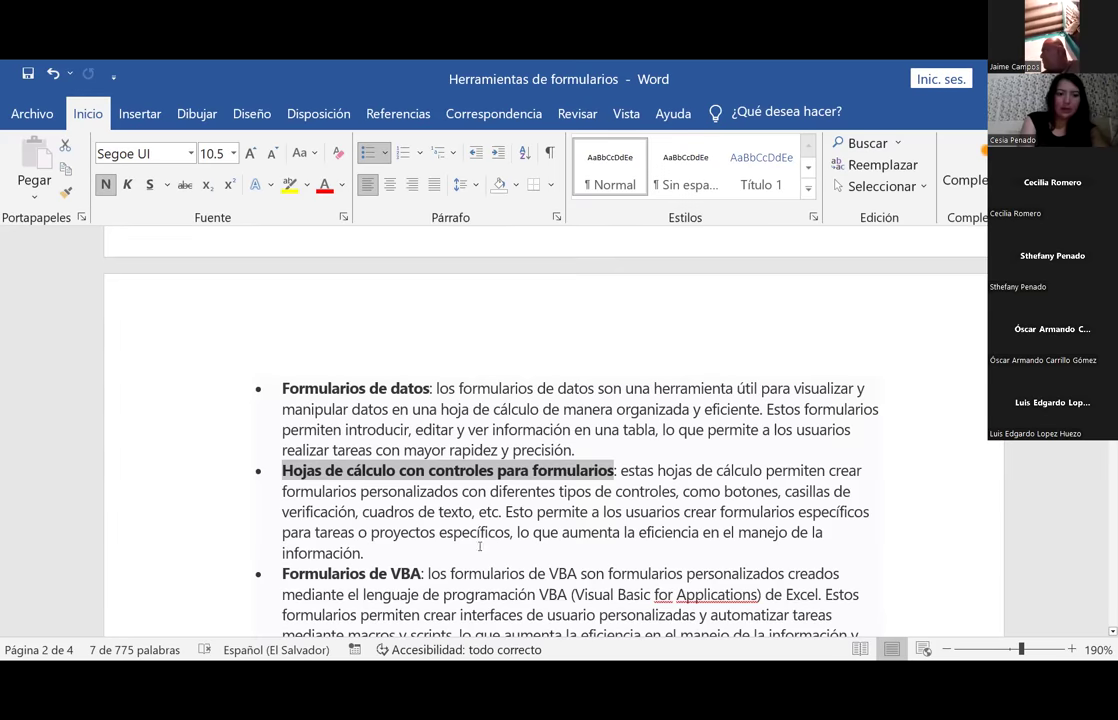
scroll(455, 525, down, 3)
scroll(455, 523, down, 1)
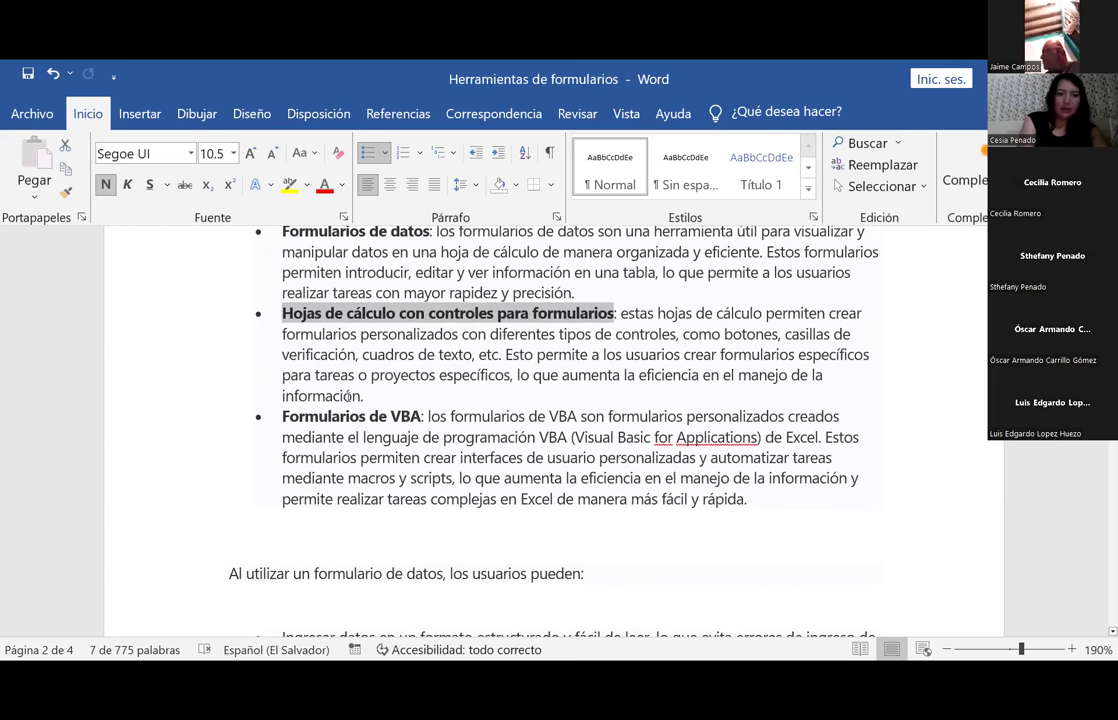
drag(277, 419, 810, 494)
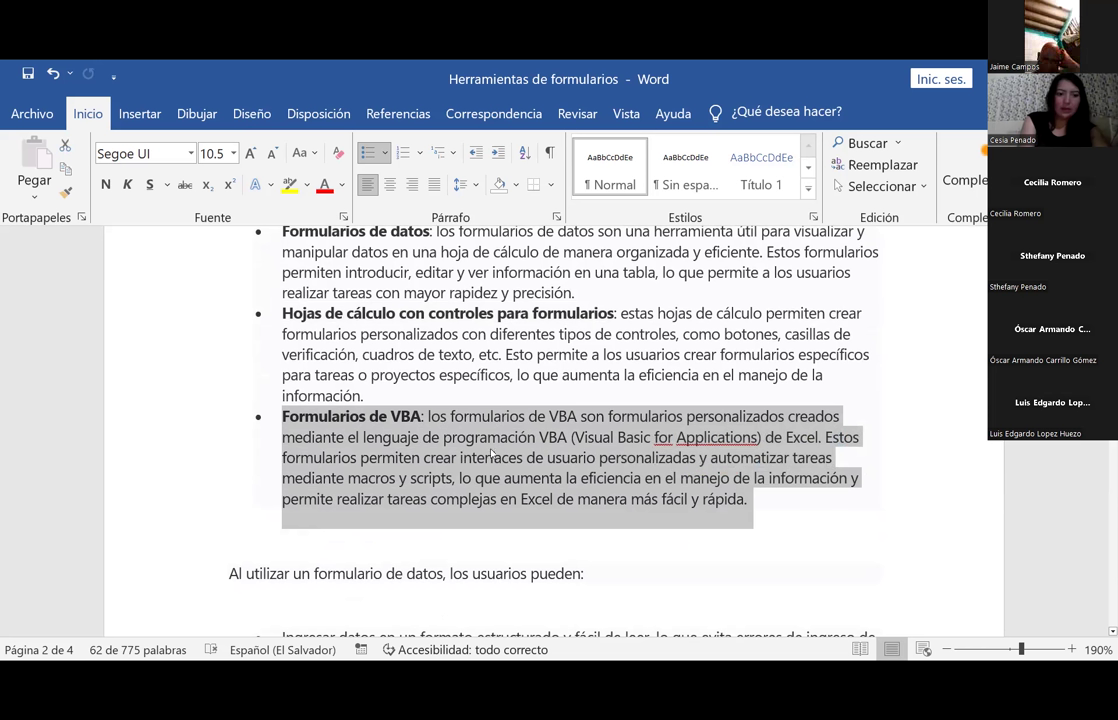
drag(460, 436, 539, 437)
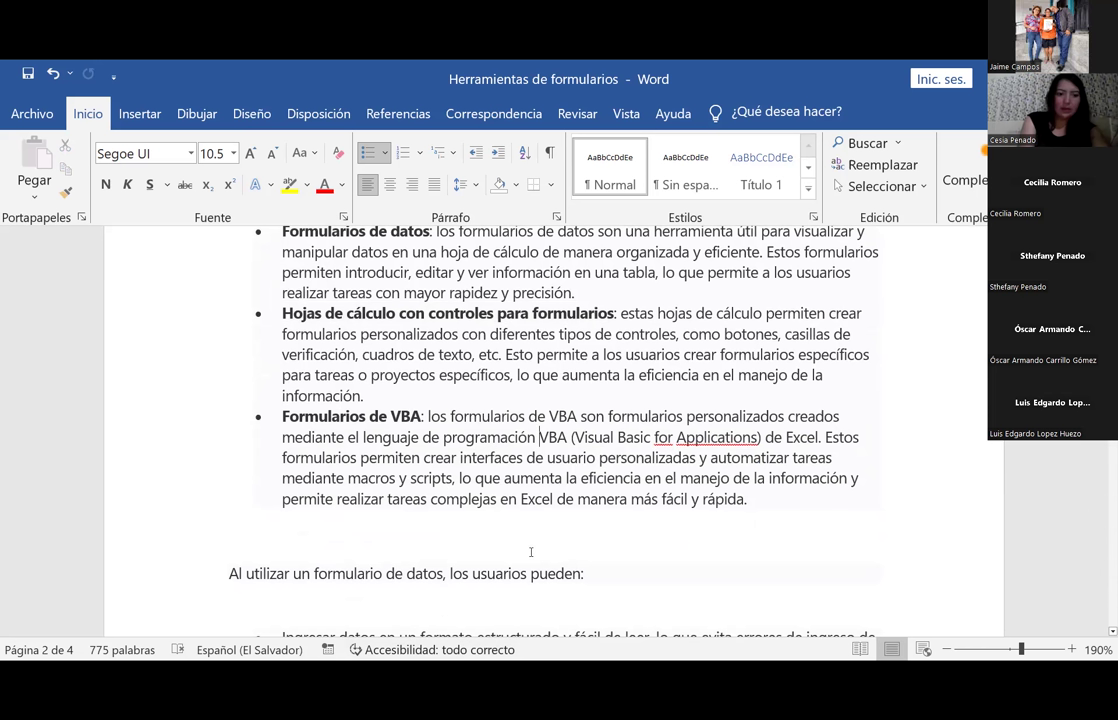
Step: In the Word notes, highlight 'Ingresar datos en un formato estructurado' and 'Edite datos existentes de manera', then deselect
scroll(532, 555, down, 1)
scroll(532, 555, down, 2)
scroll(532, 555, down, 1)
scroll(532, 555, down, 1)
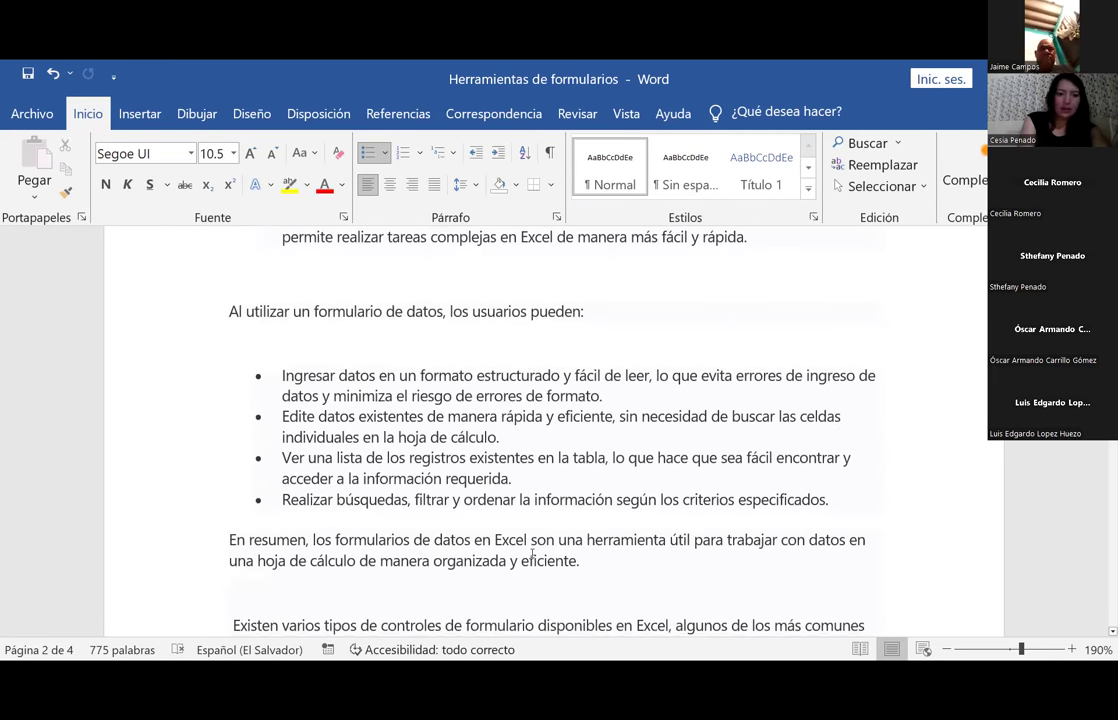
scroll(532, 555, down, 1)
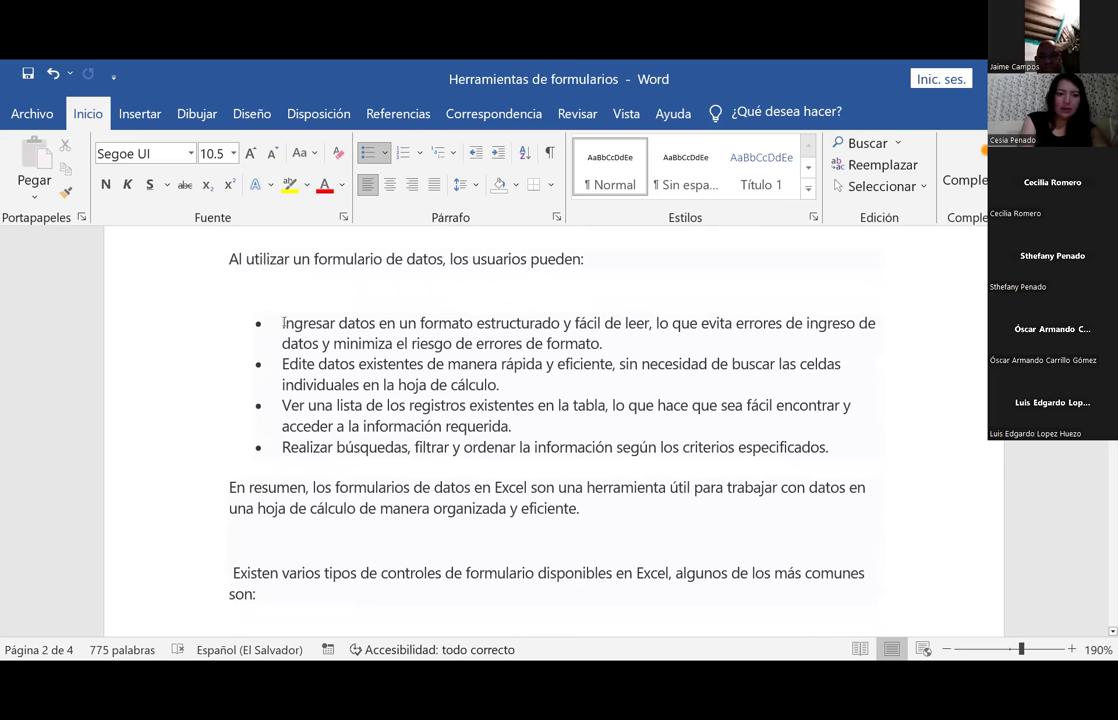
drag(283, 323, 562, 323)
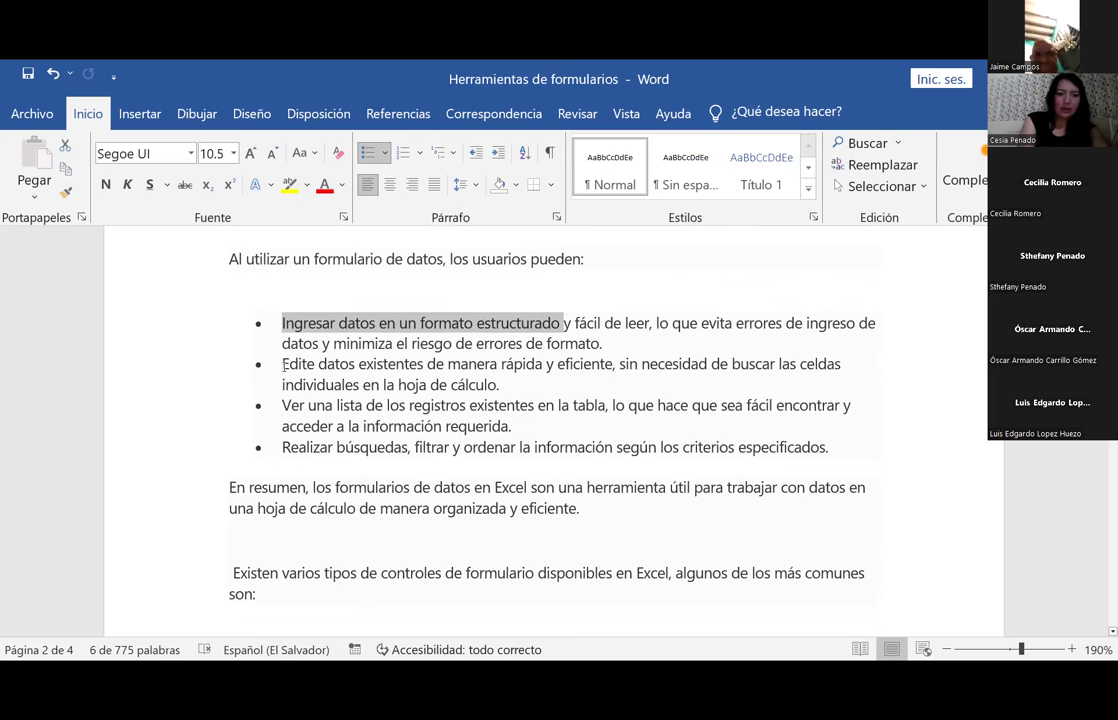
drag(283, 364, 463, 366)
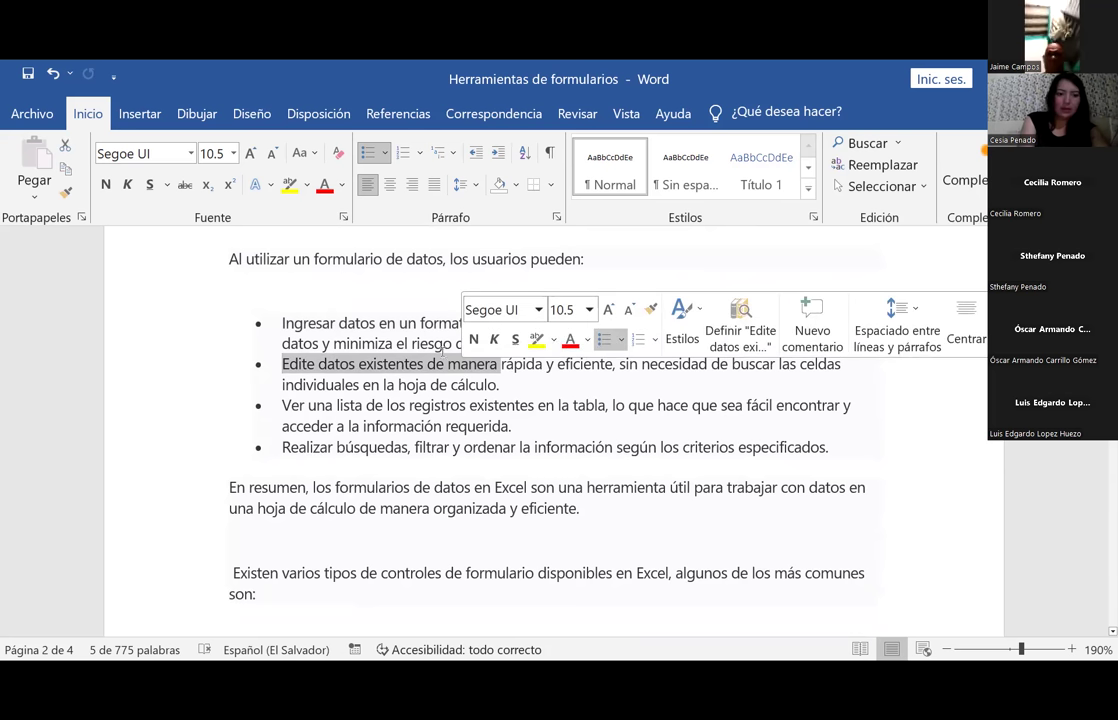
click(391, 368)
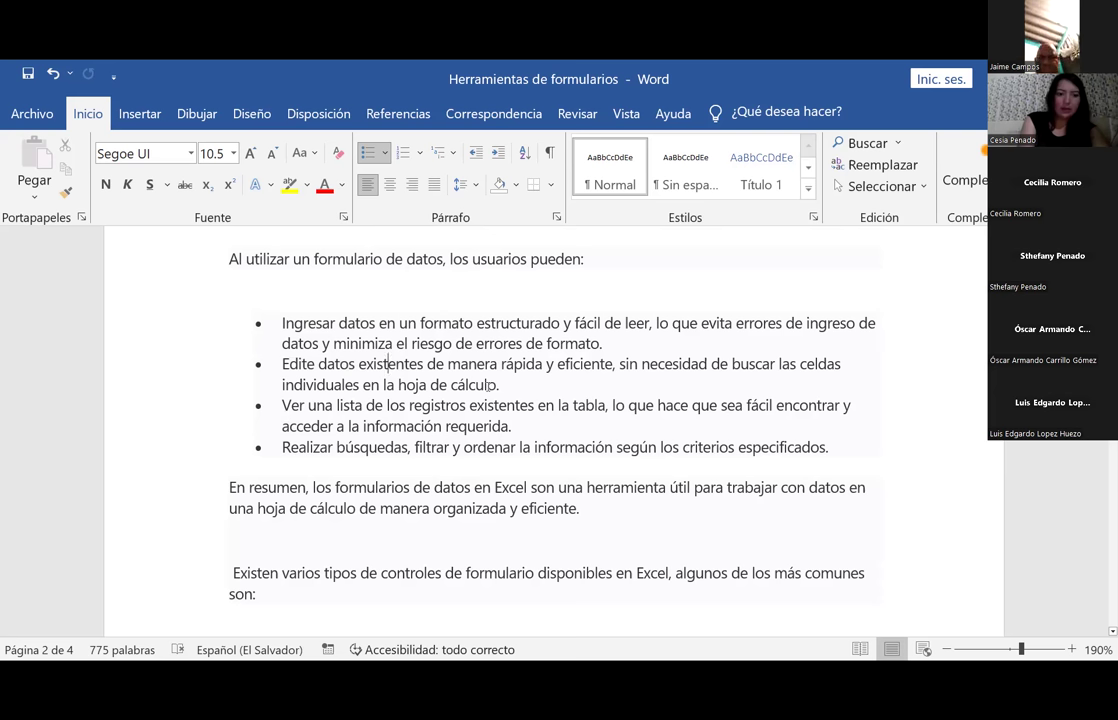
Step: Further down, highlight the Realizar búsquedas bullet text, then clear the selection
scroll(262, 440, down, 1)
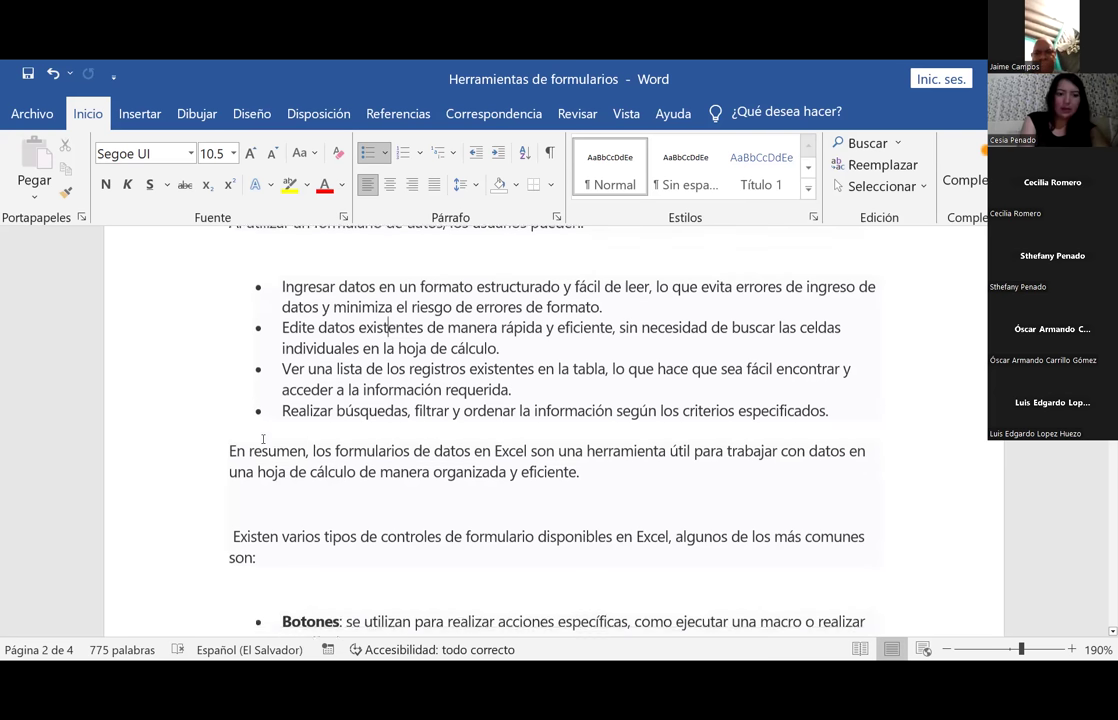
drag(282, 395, 695, 396)
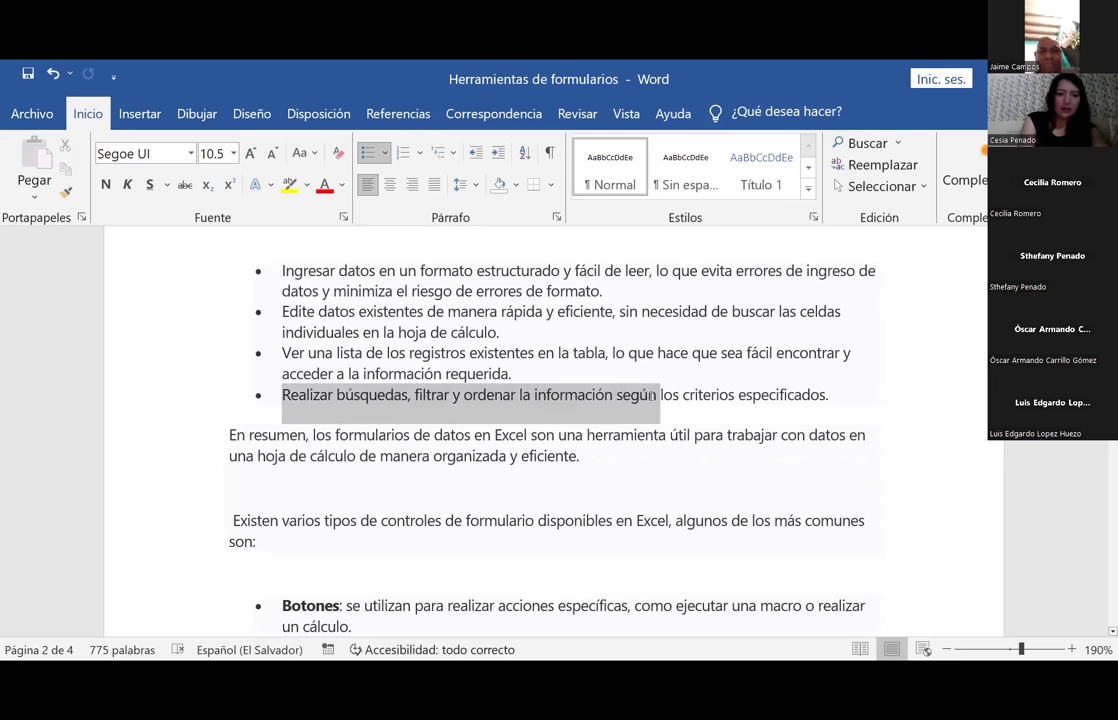
drag(732, 390, 732, 390)
scroll(729, 410, down, 2)
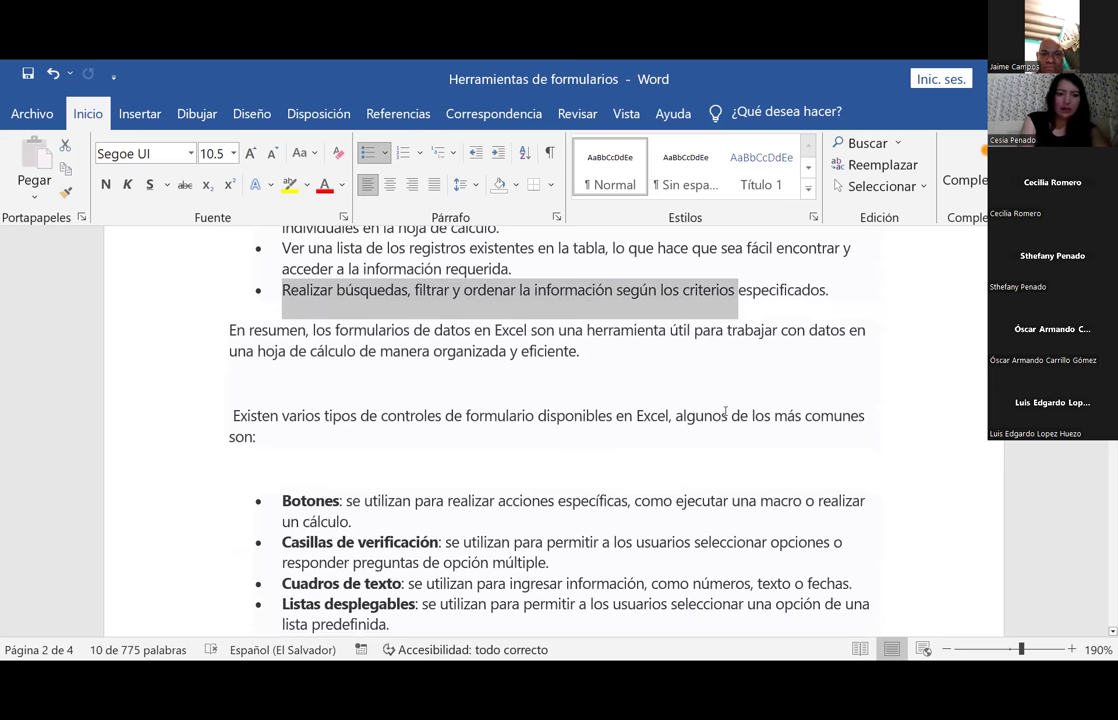
click(457, 356)
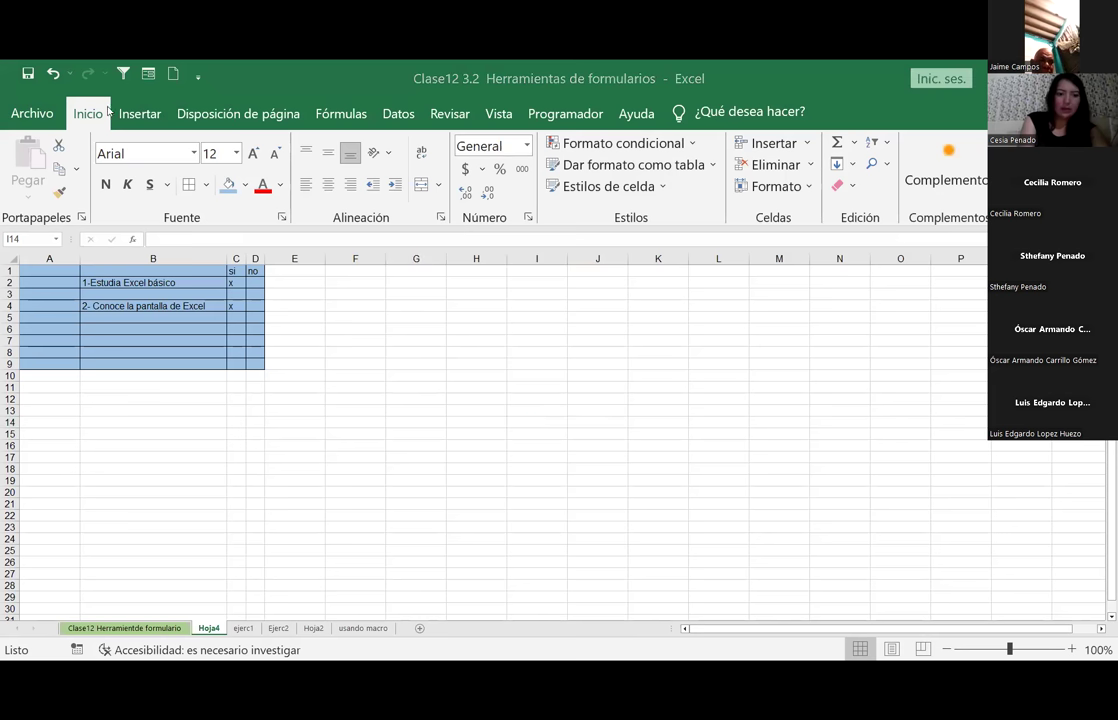
Step: Browse the Archivo, Inicio, Insertar, Disposición de página and Fórmulas ribbon tabs in Excel
click(37, 115)
click(19, 89)
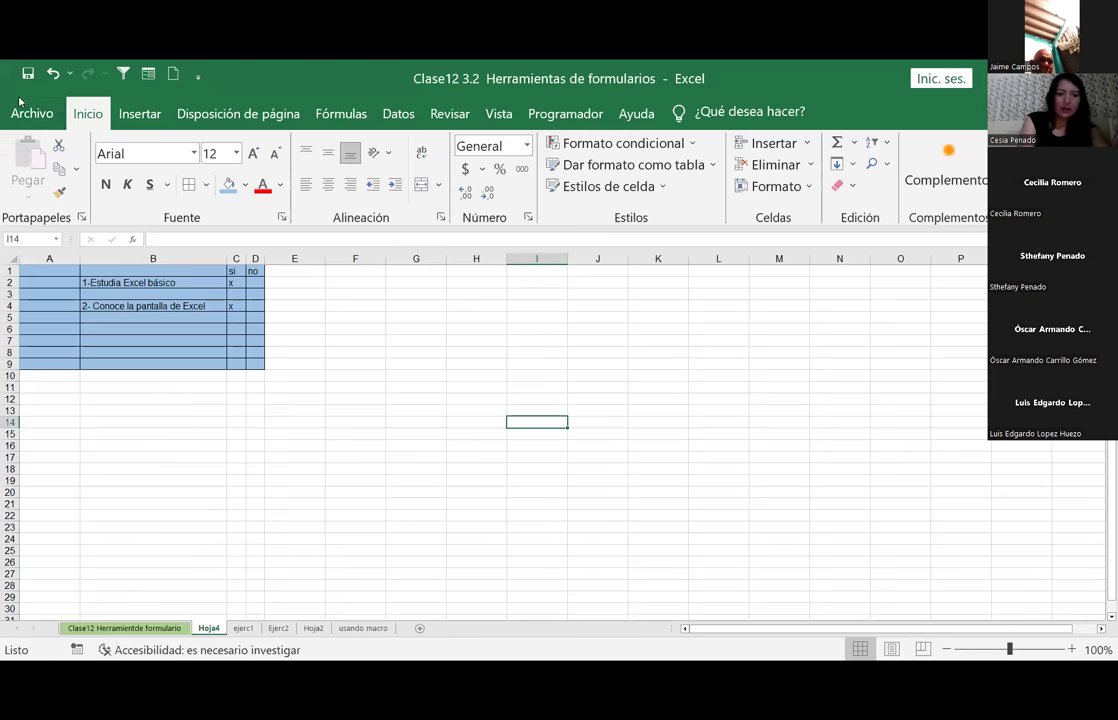
click(140, 114)
click(88, 114)
click(130, 116)
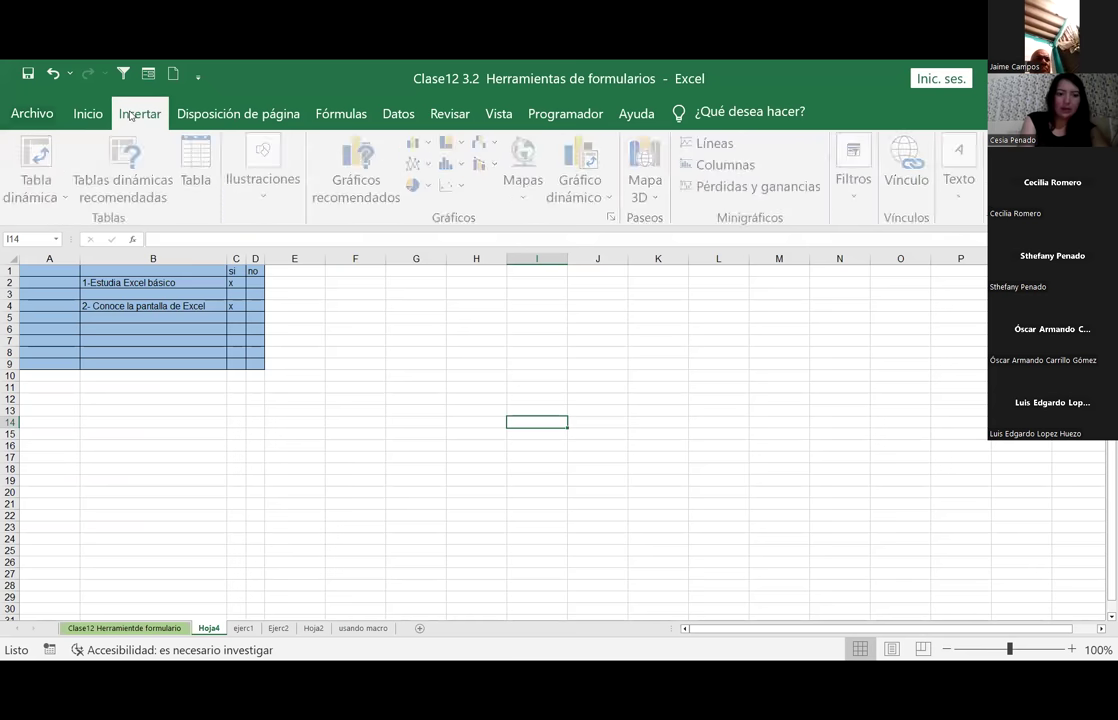
click(242, 115)
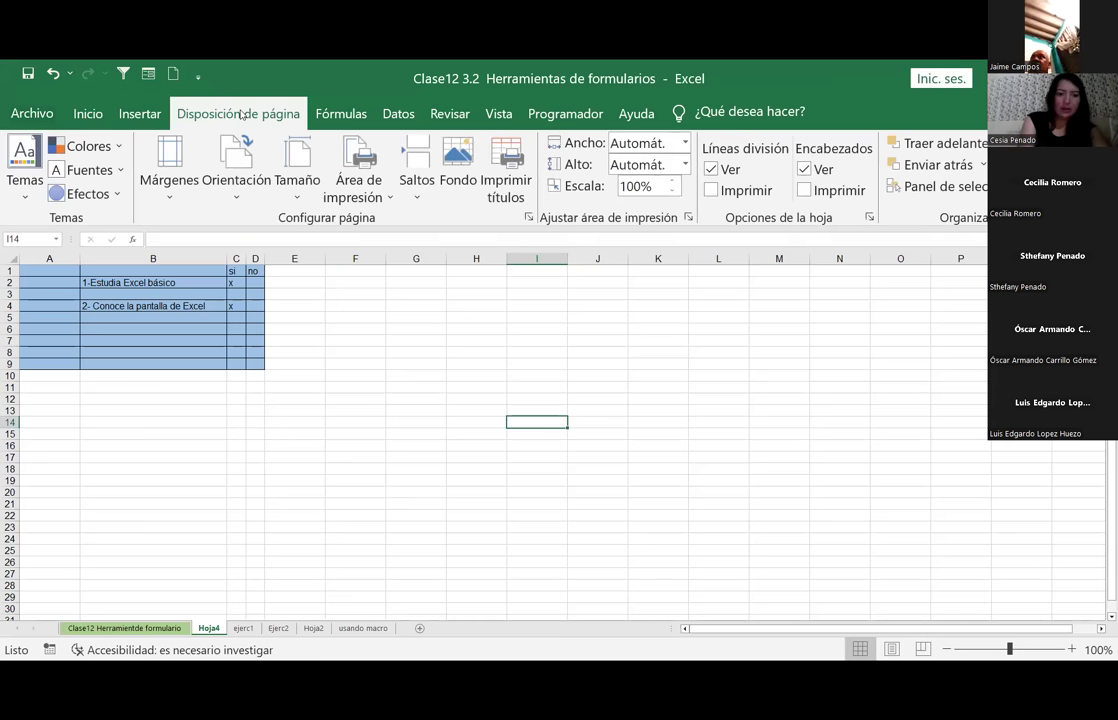
click(350, 124)
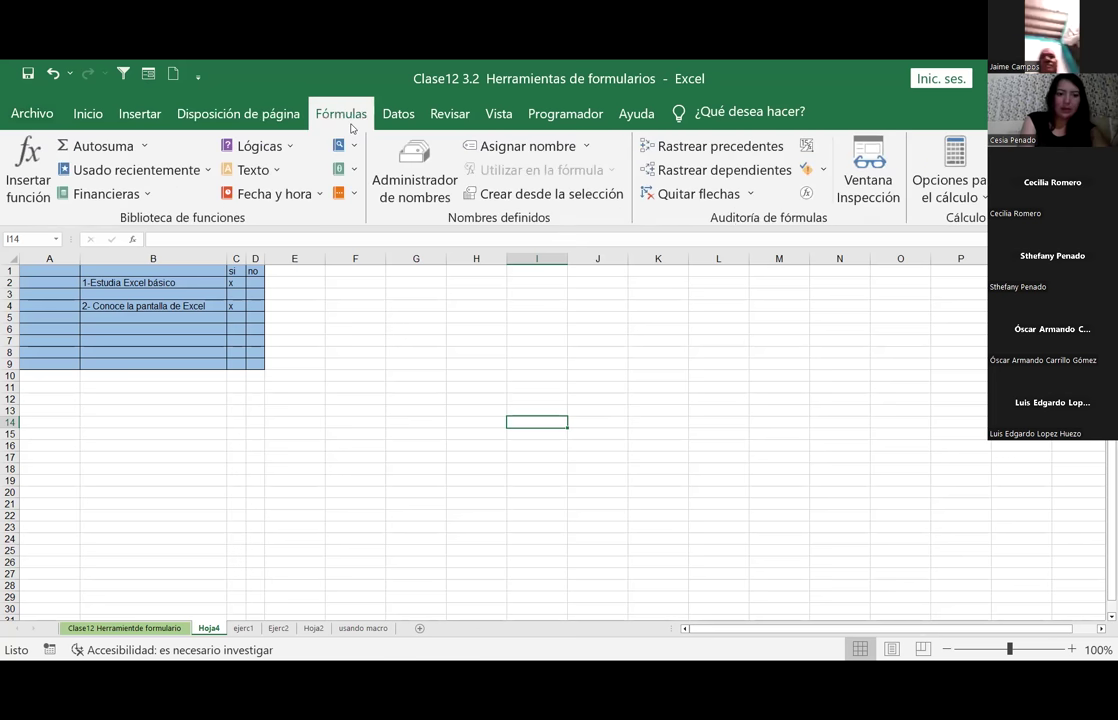
Step: Go through Datos, Revisar and Vista to Programador and show its Insertar form and ActiveX controls
click(386, 116)
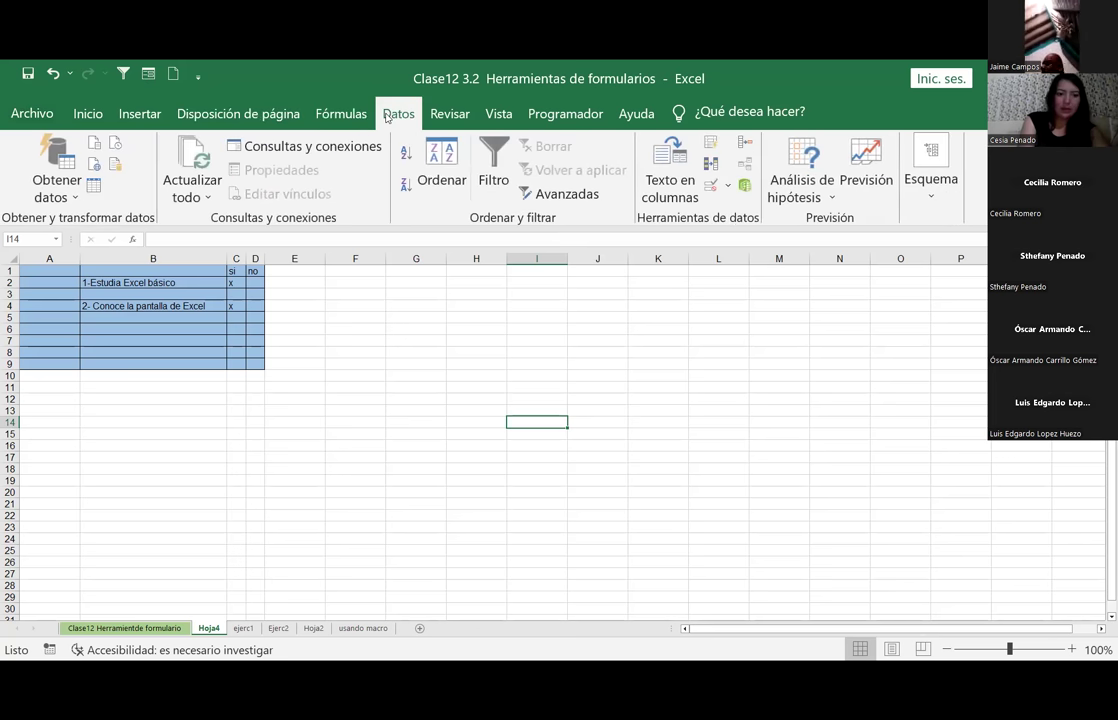
click(461, 119)
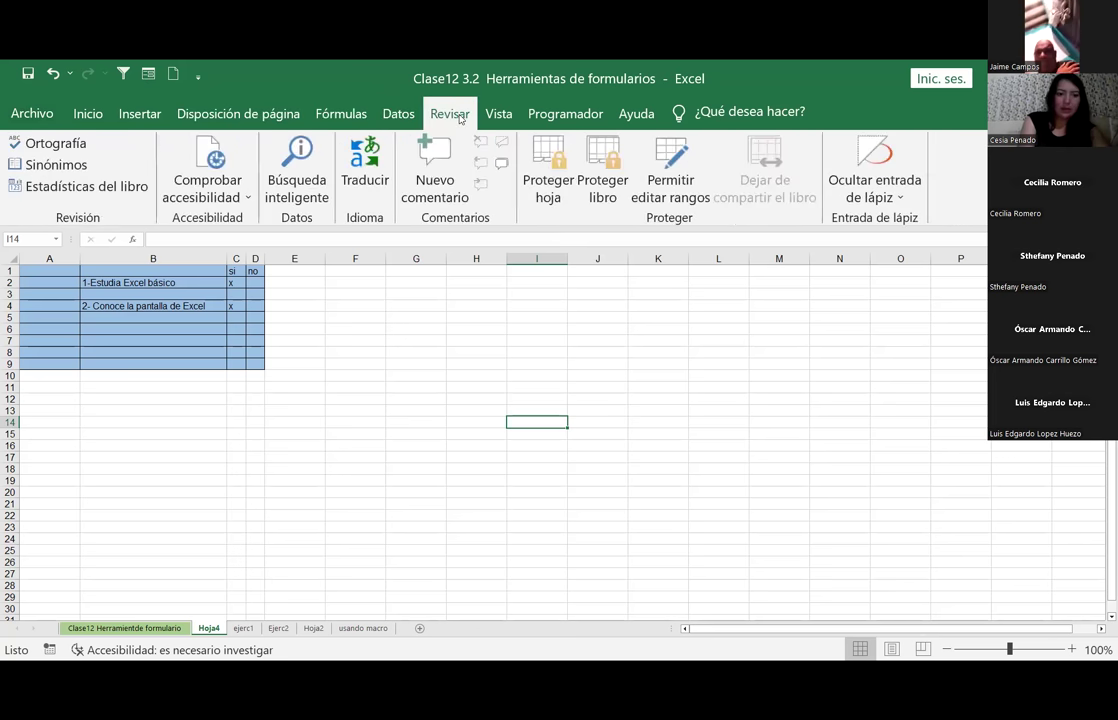
click(498, 113)
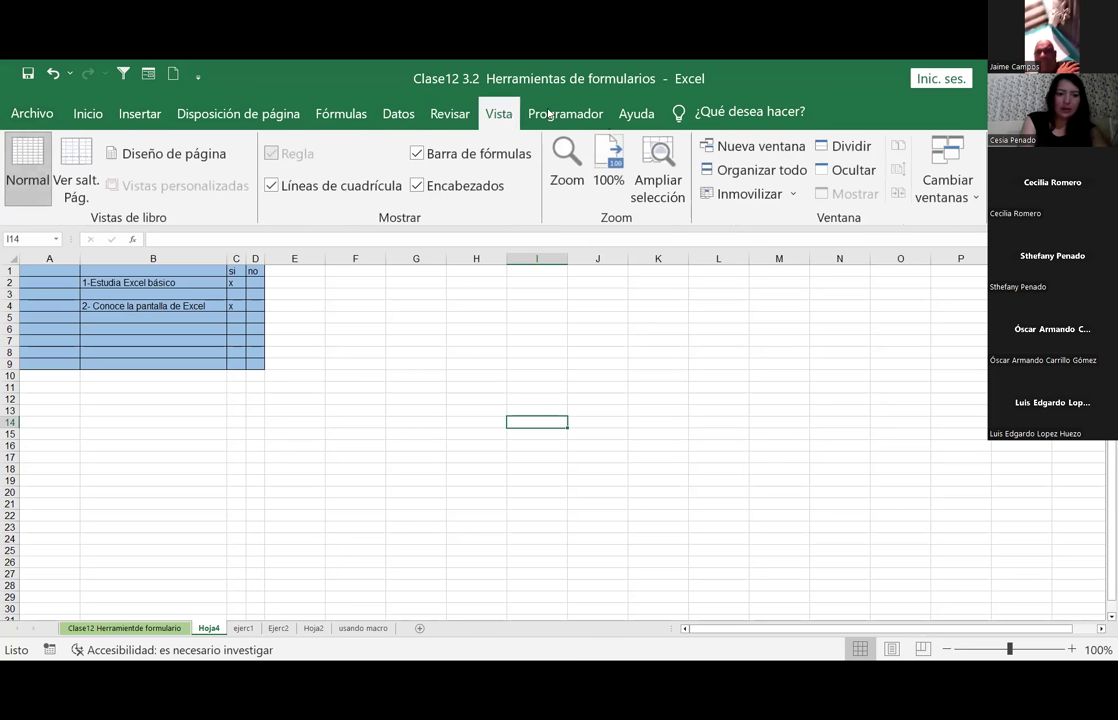
click(563, 114)
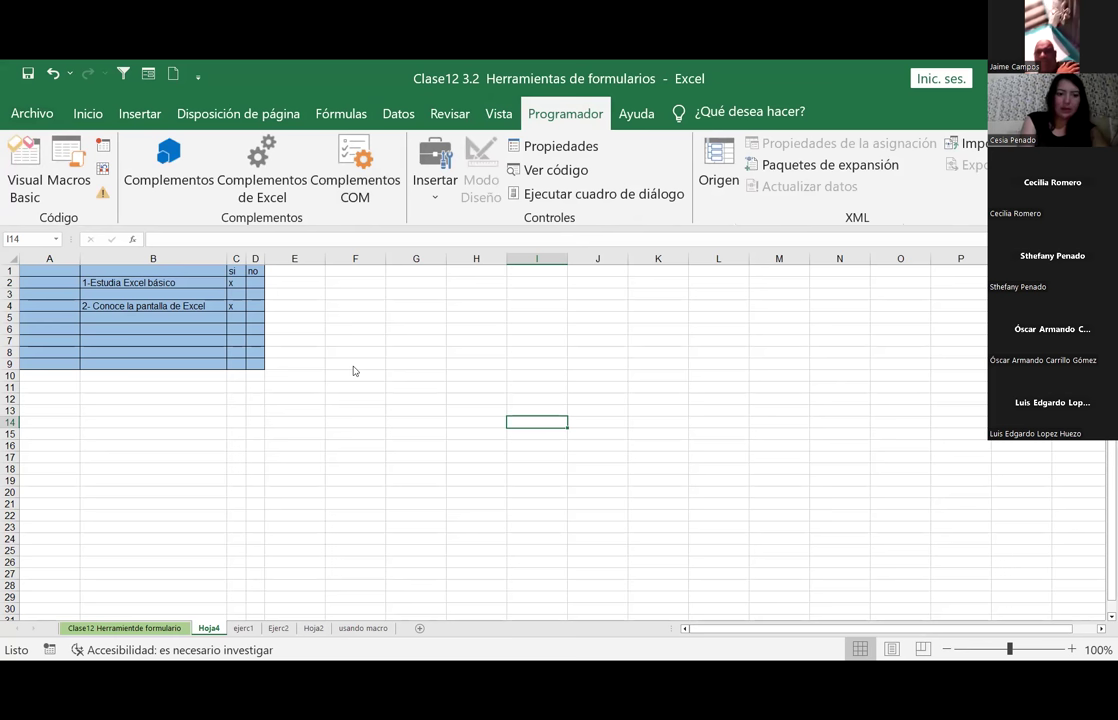
click(436, 198)
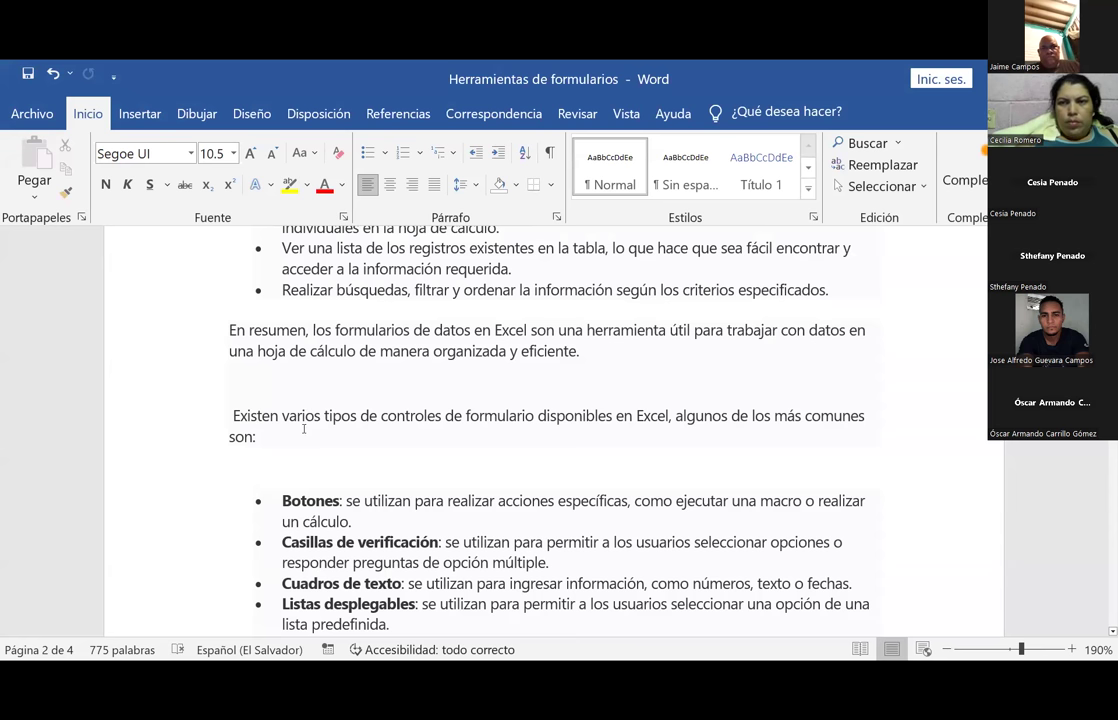
scroll(355, 462, down, 2)
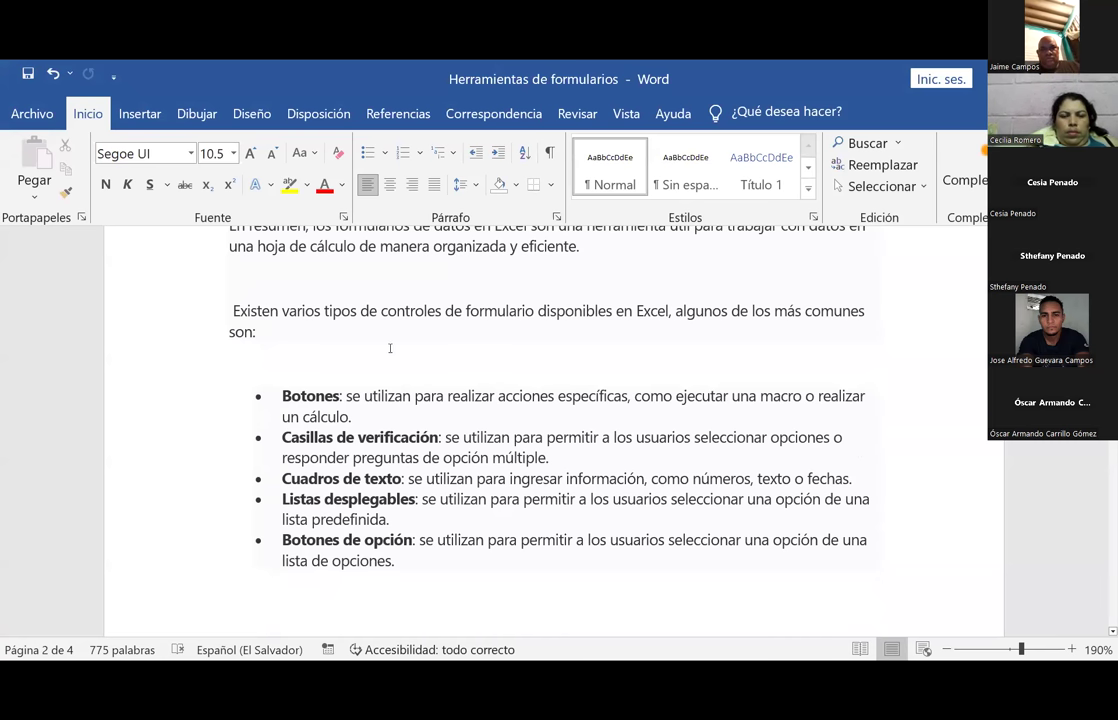
drag(282, 400, 341, 399)
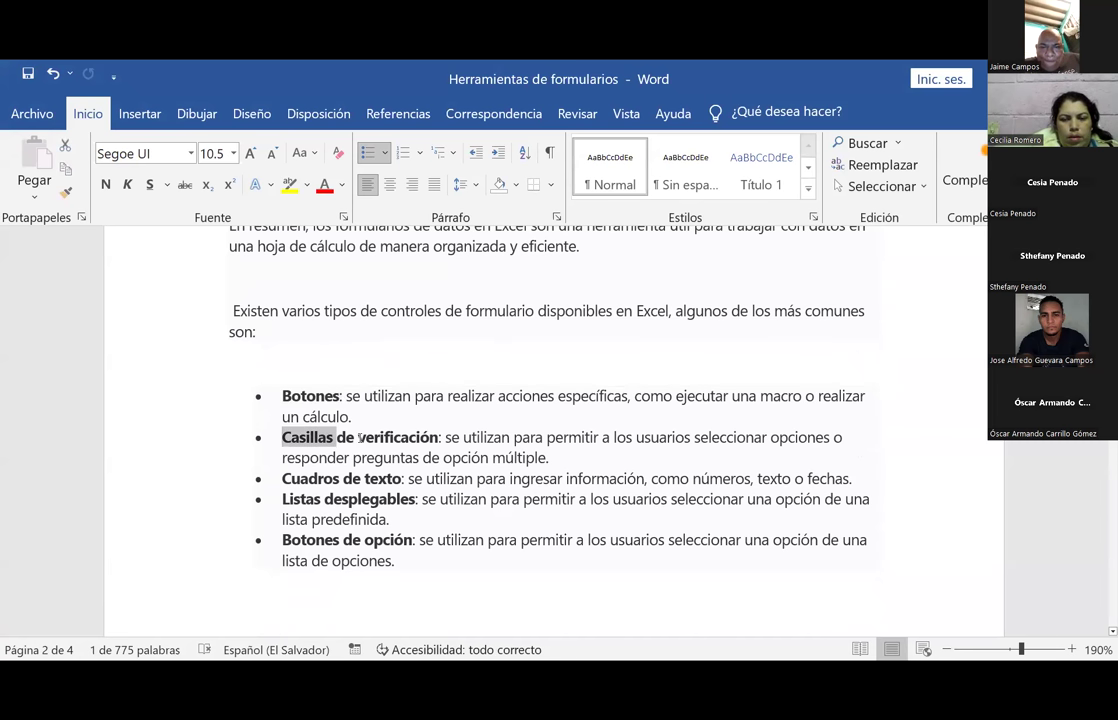
drag(282, 438, 438, 438)
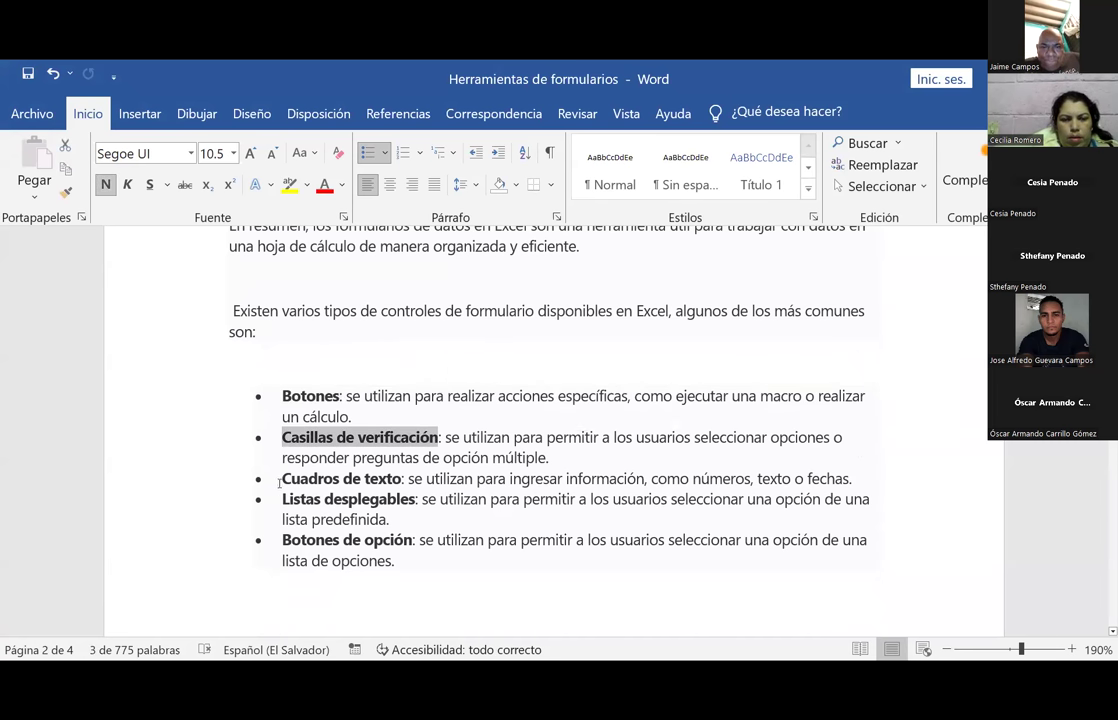
drag(282, 479, 382, 480)
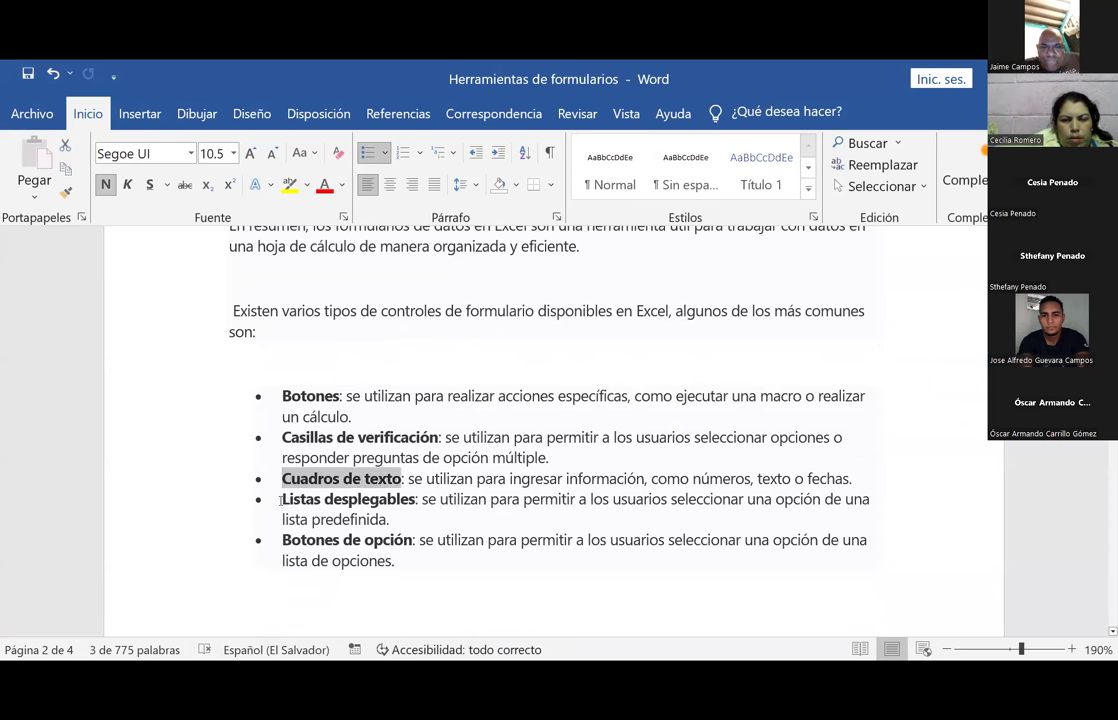
drag(281, 499, 414, 499)
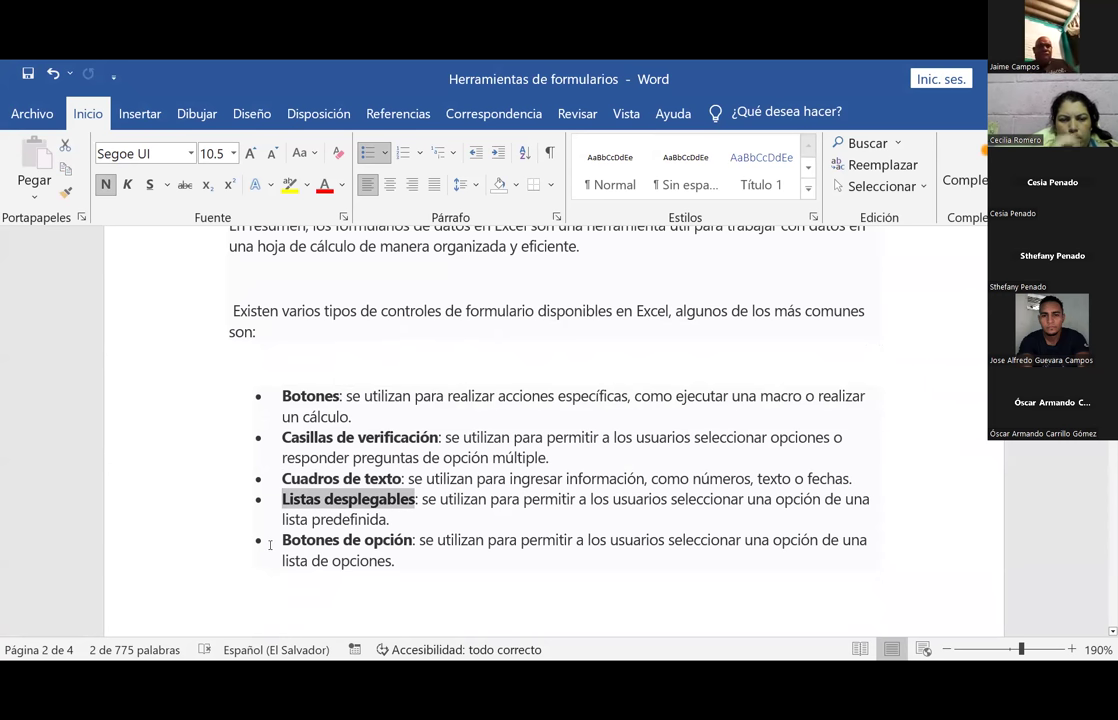
drag(282, 540, 413, 540)
scroll(397, 535, down, 1)
scroll(397, 535, down, 2)
scroll(397, 535, down, 2)
scroll(396, 535, down, 2)
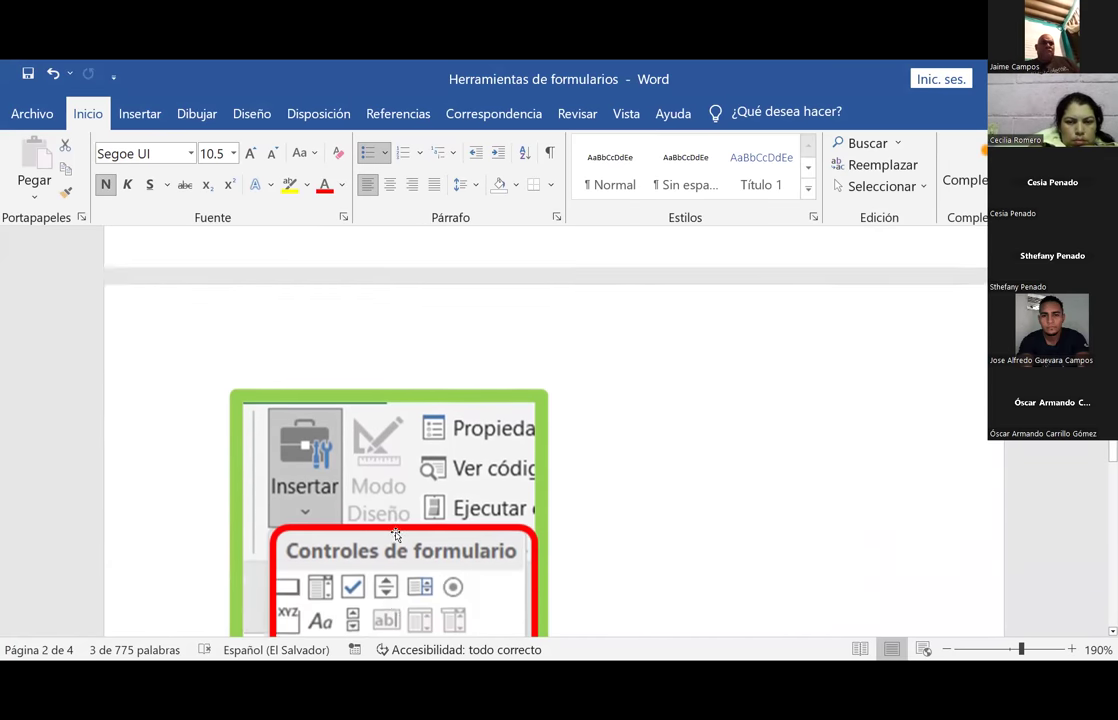
scroll(396, 535, down, 1)
scroll(380, 508, down, 2)
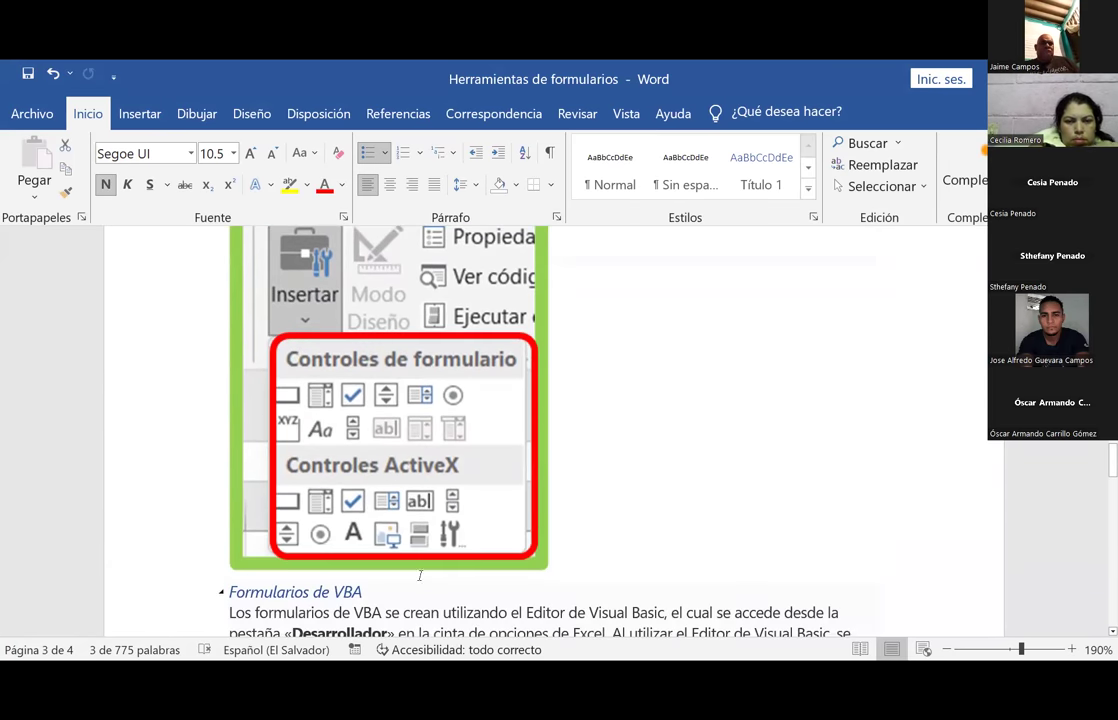
scroll(393, 415, up, 1)
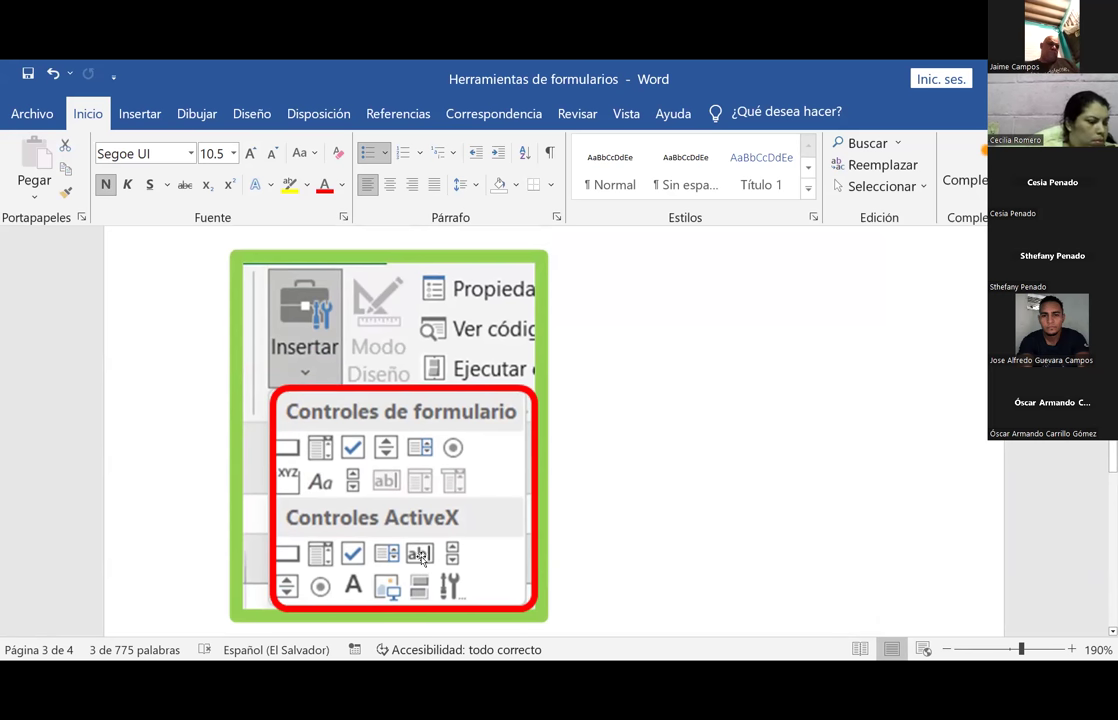
scroll(448, 484, down, 2)
scroll(447, 485, down, 1)
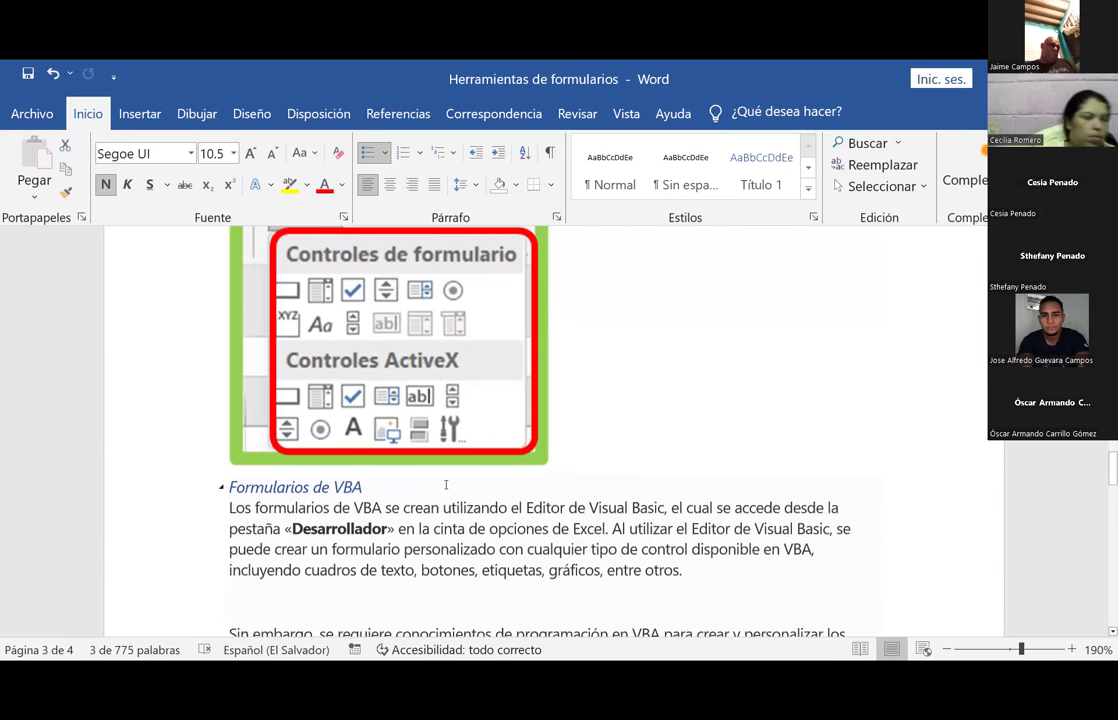
scroll(445, 486, down, 3)
scroll(442, 487, down, 1)
scroll(300, 510, up, 1)
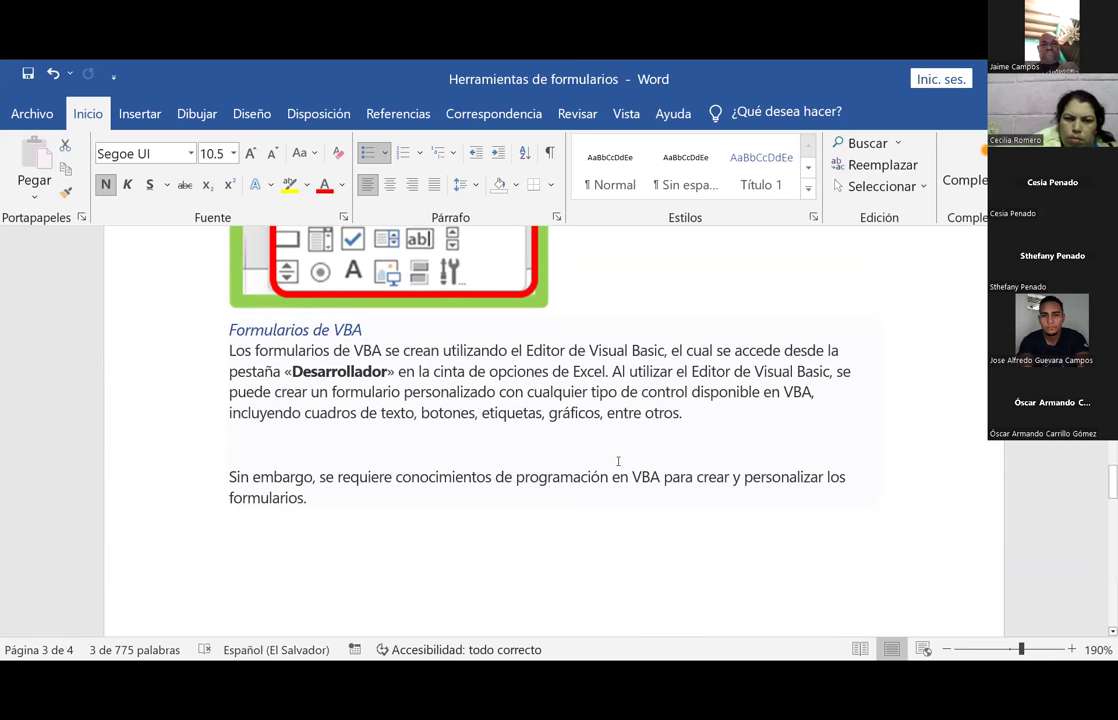
Step: Nudge the VBA editor screenshot on page 4 slightly upward
scroll(614, 464, down, 5)
scroll(614, 467, up, 5)
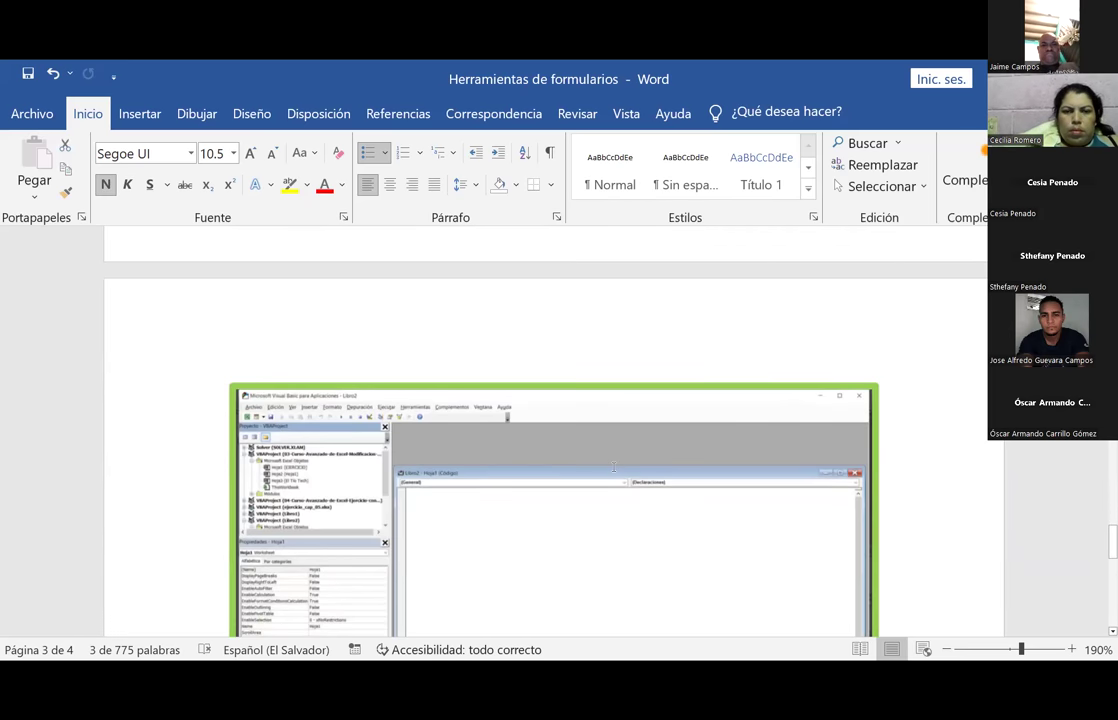
scroll(613, 464, up, 3)
scroll(612, 466, down, 3)
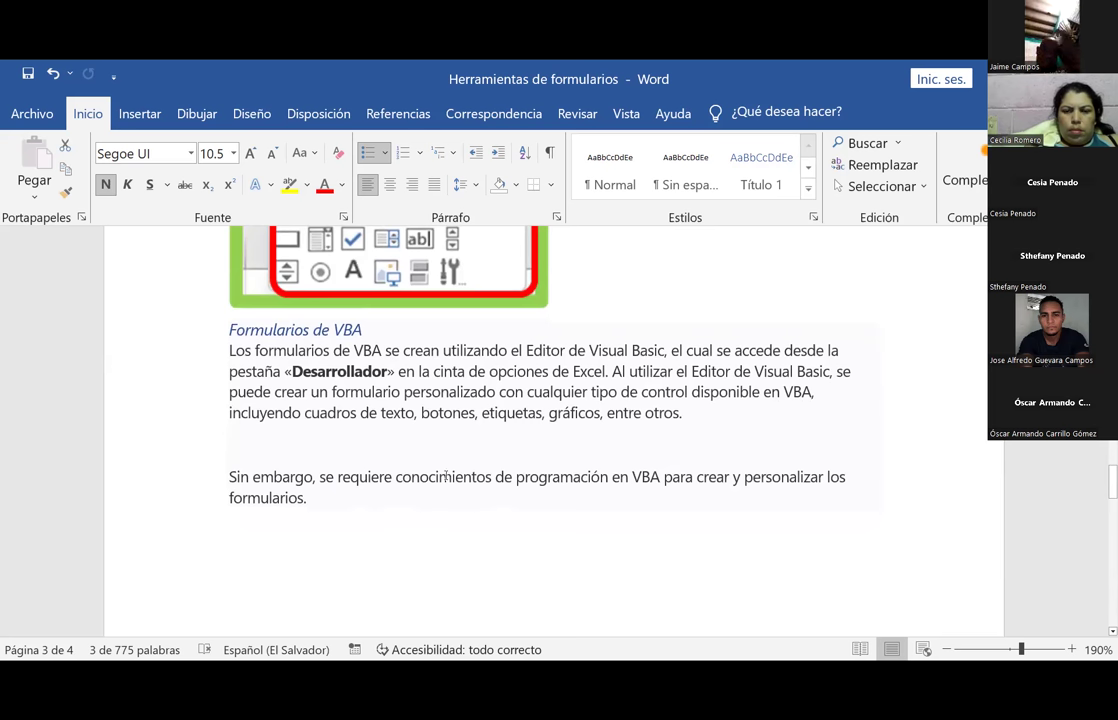
scroll(467, 498, down, 2)
scroll(467, 498, down, 2)
scroll(467, 498, down, 2)
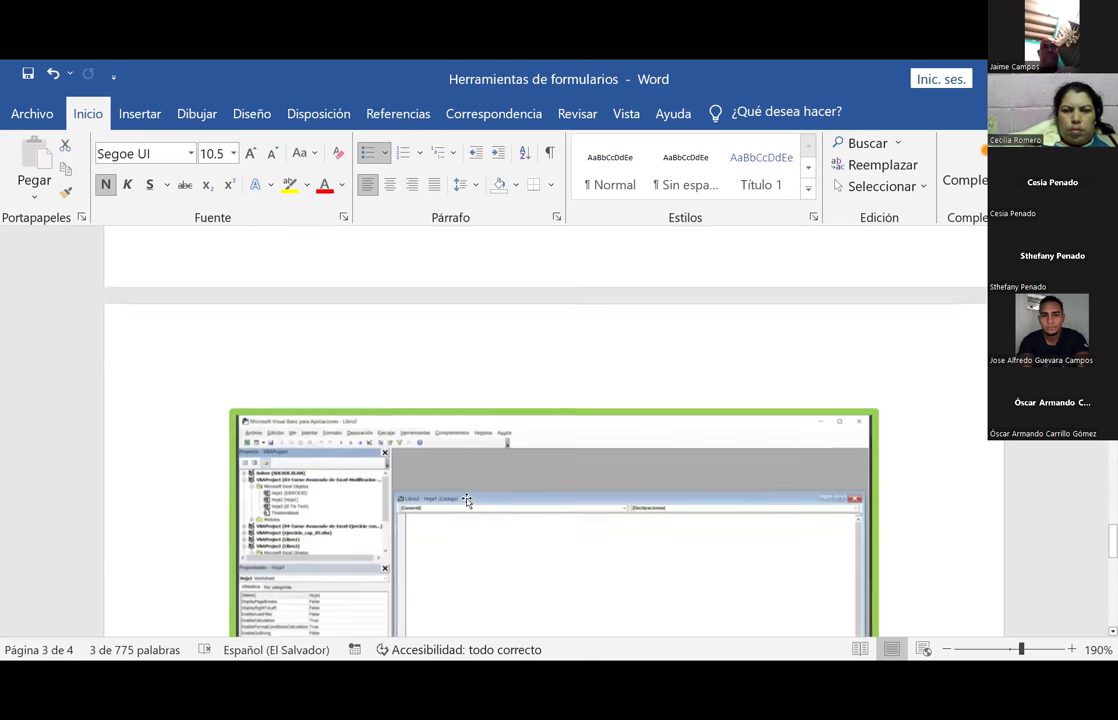
scroll(467, 500, down, 2)
scroll(362, 415, up, 2)
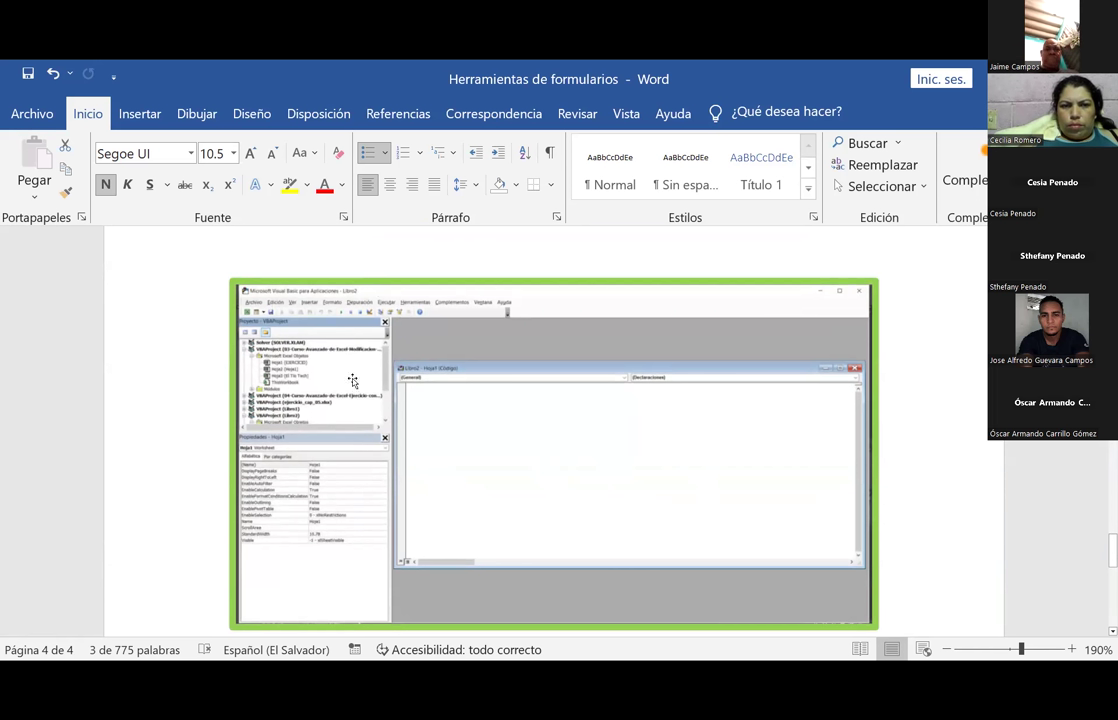
drag(321, 302, 306, 289)
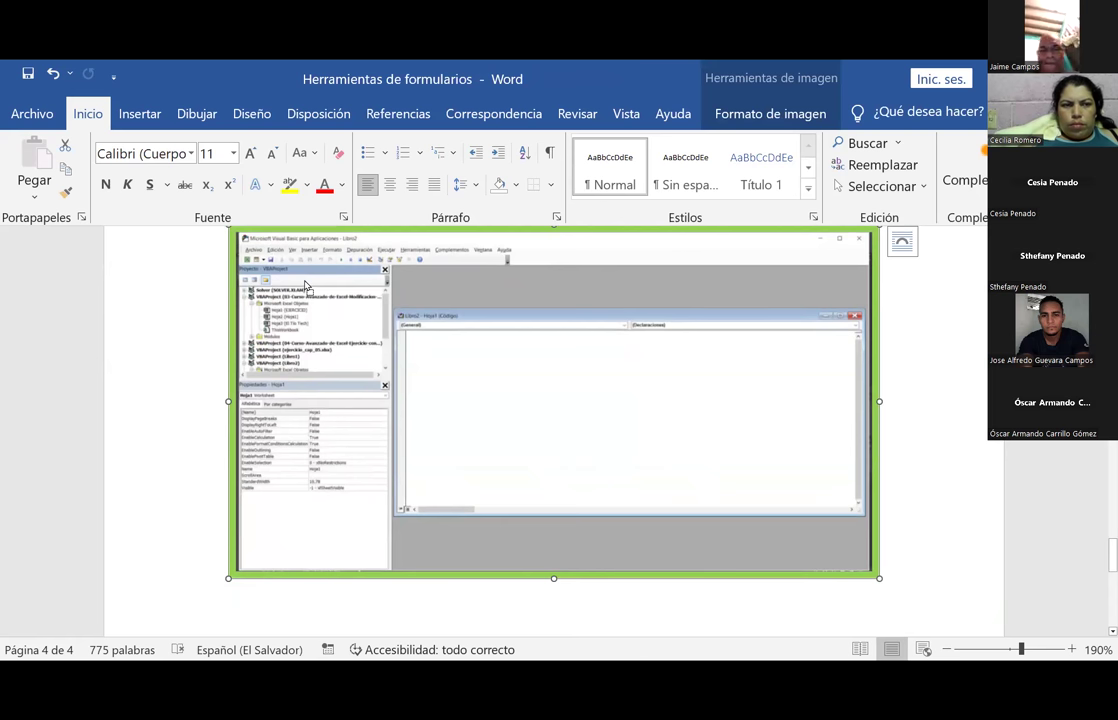
scroll(306, 289, down, 5)
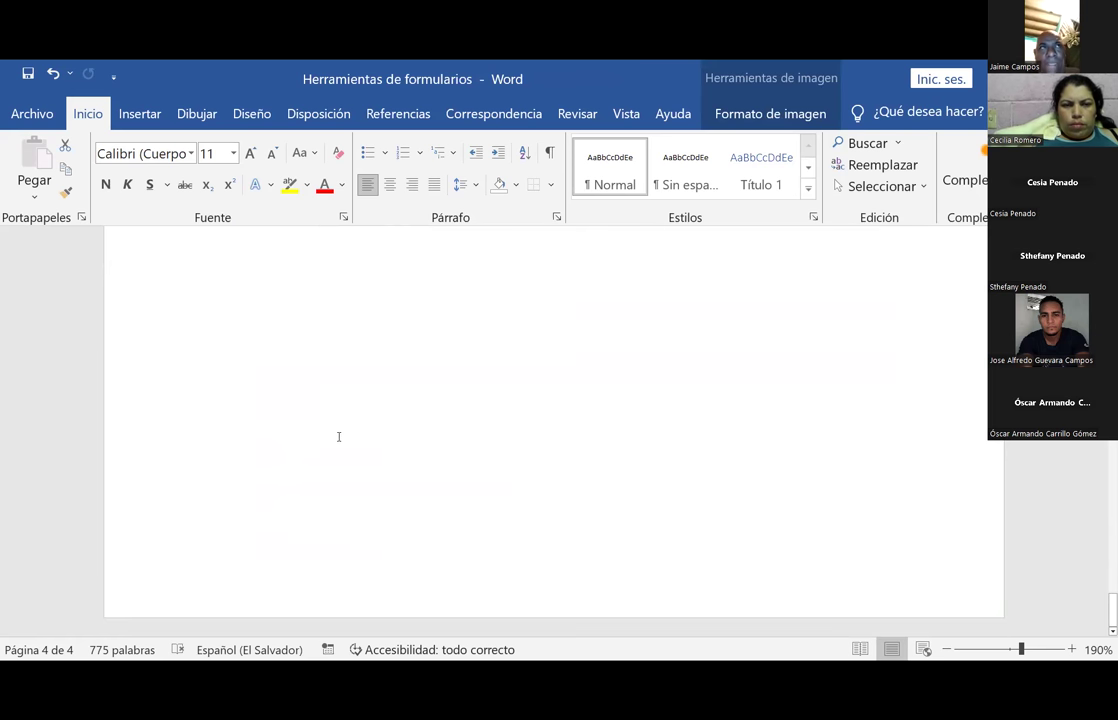
scroll(342, 433, up, 3)
scroll(350, 425, up, 3)
scroll(373, 414, up, 3)
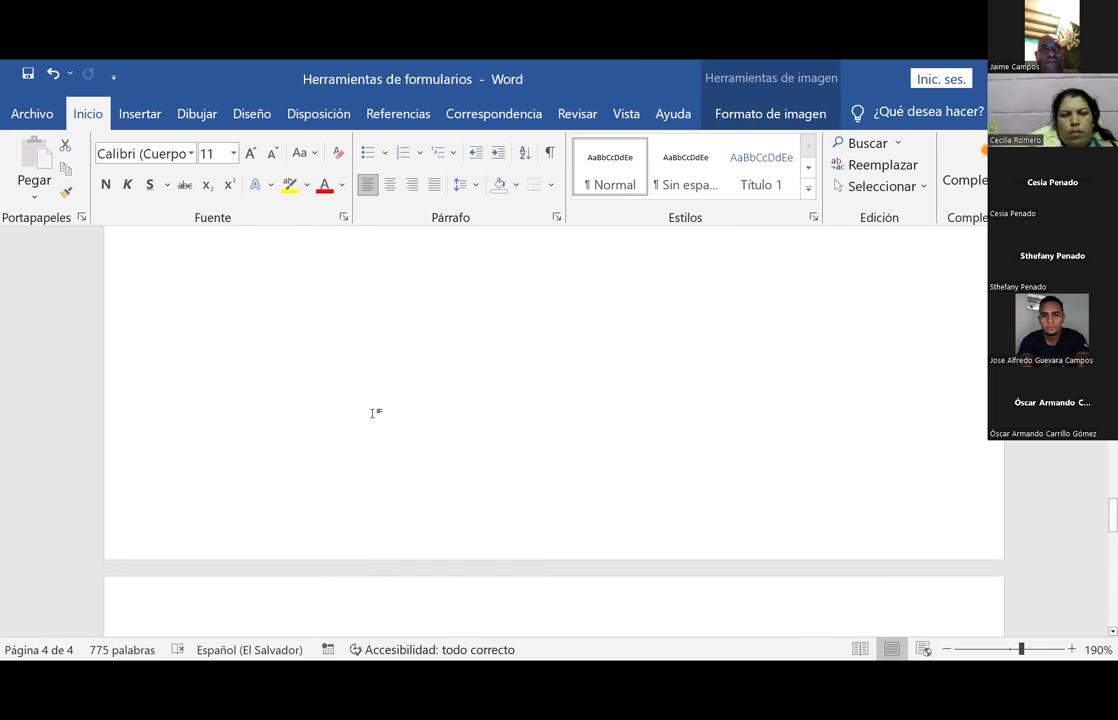
scroll(337, 452, up, 1)
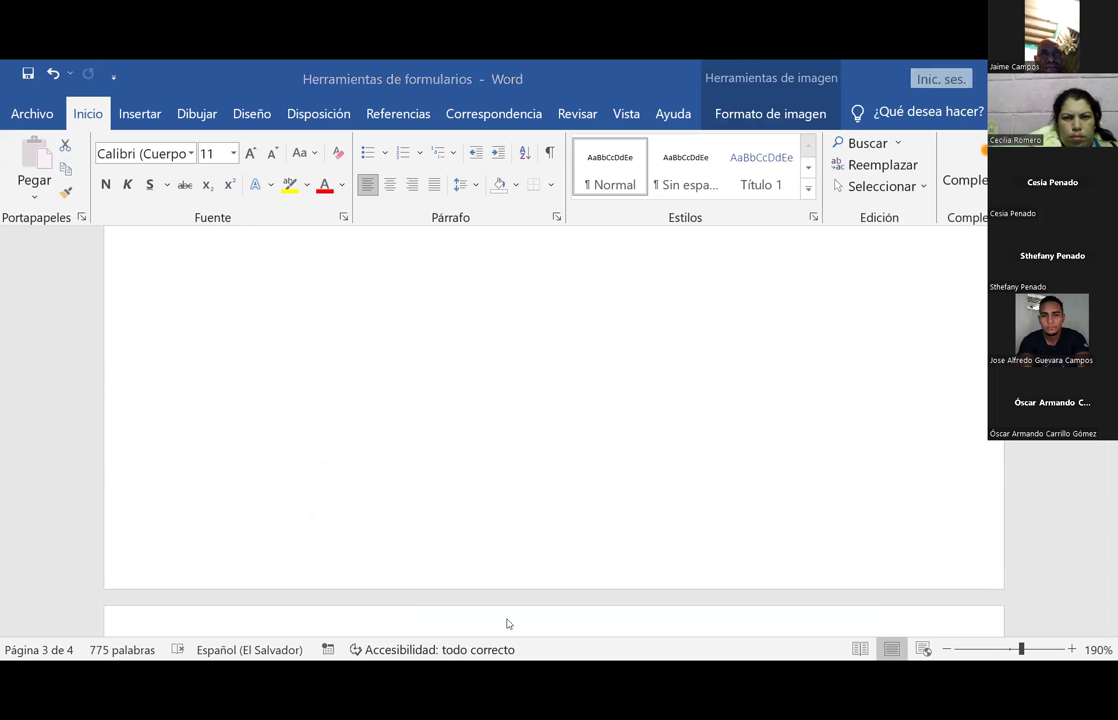
Step: Back in the Clase12 workbook, add a blank Hoja5 sheet and select cells C3, E5 and D5
key(alt+Tab)
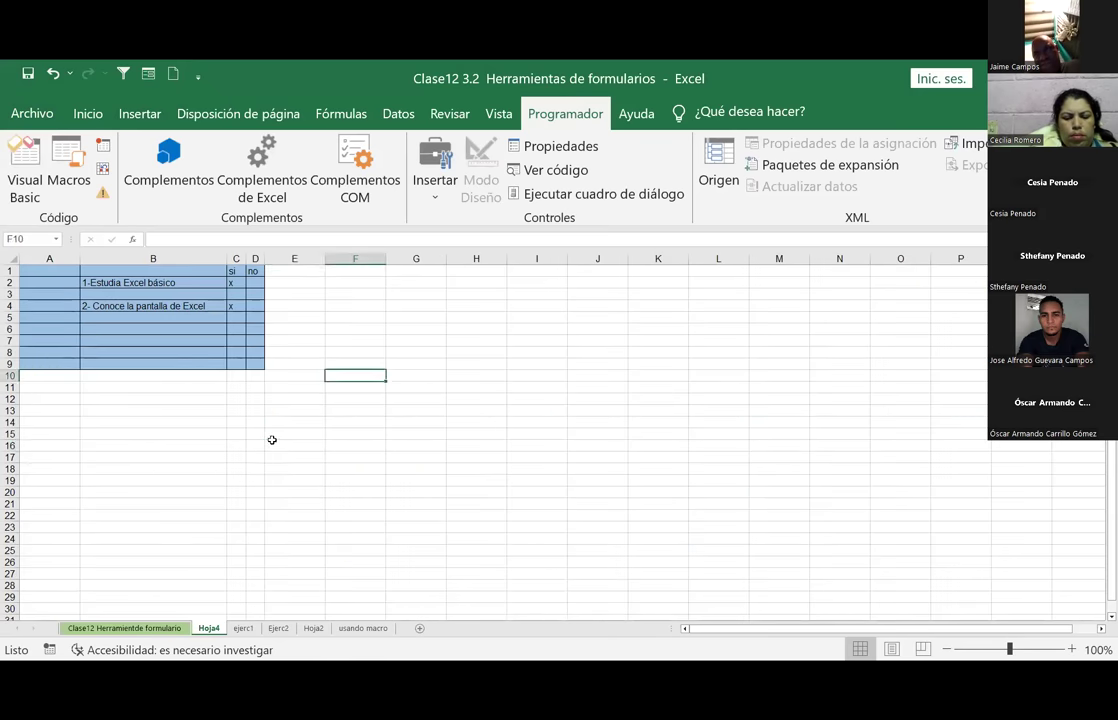
click(272, 442)
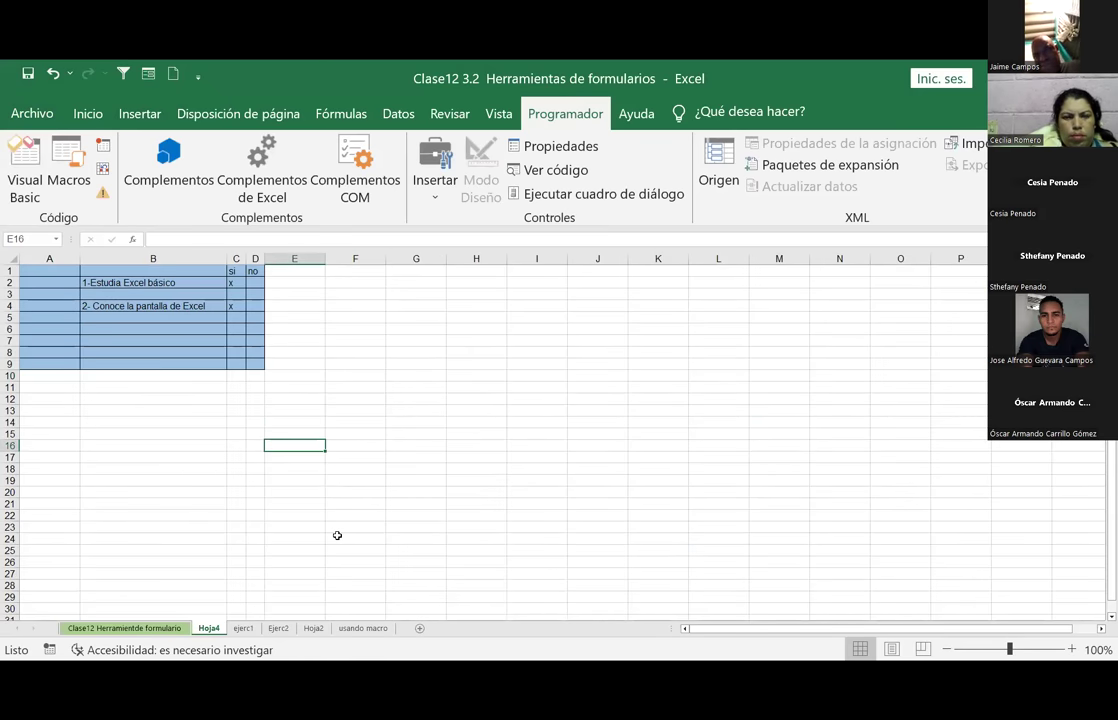
click(420, 629)
click(181, 294)
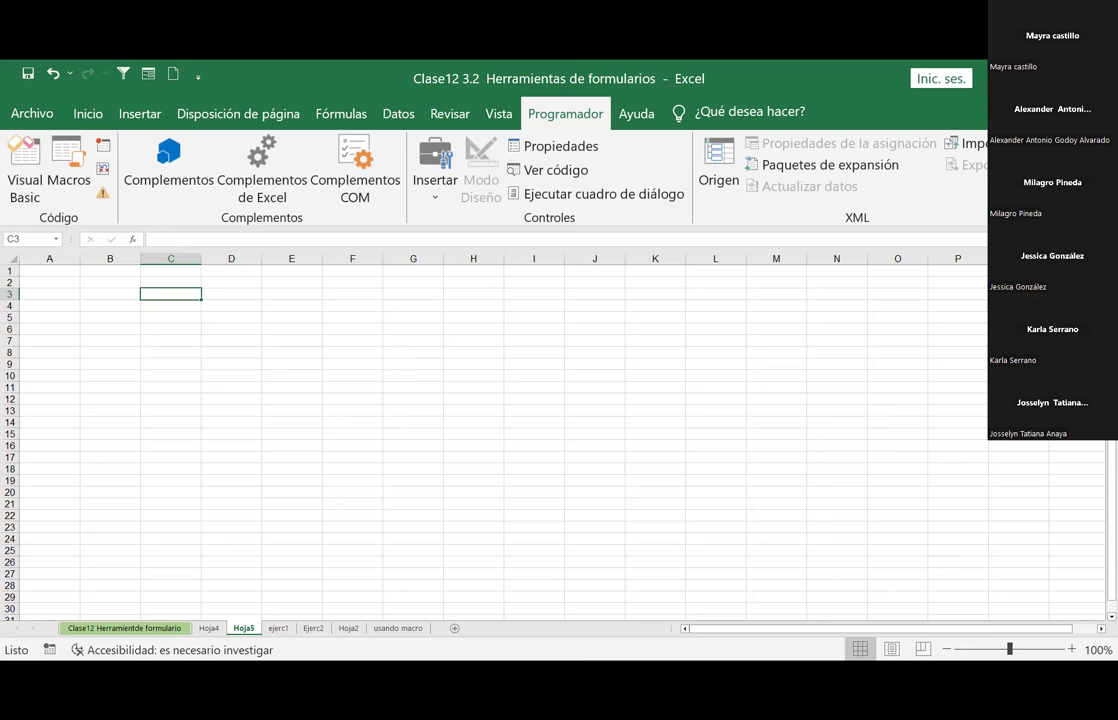
click(277, 315)
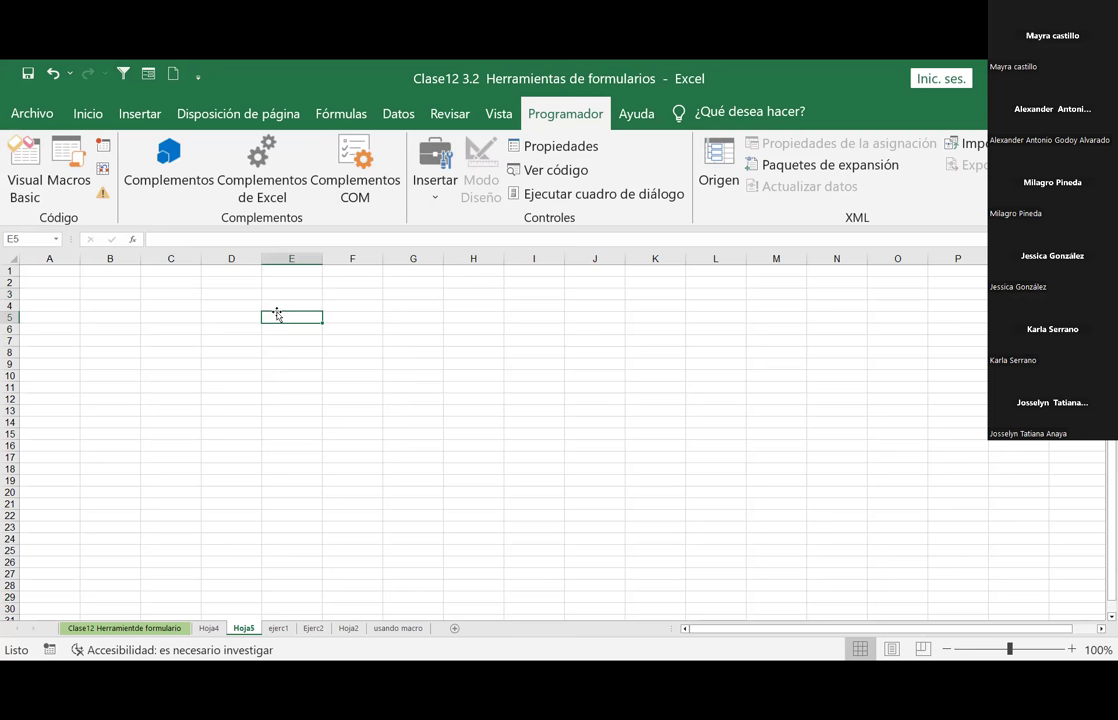
click(250, 318)
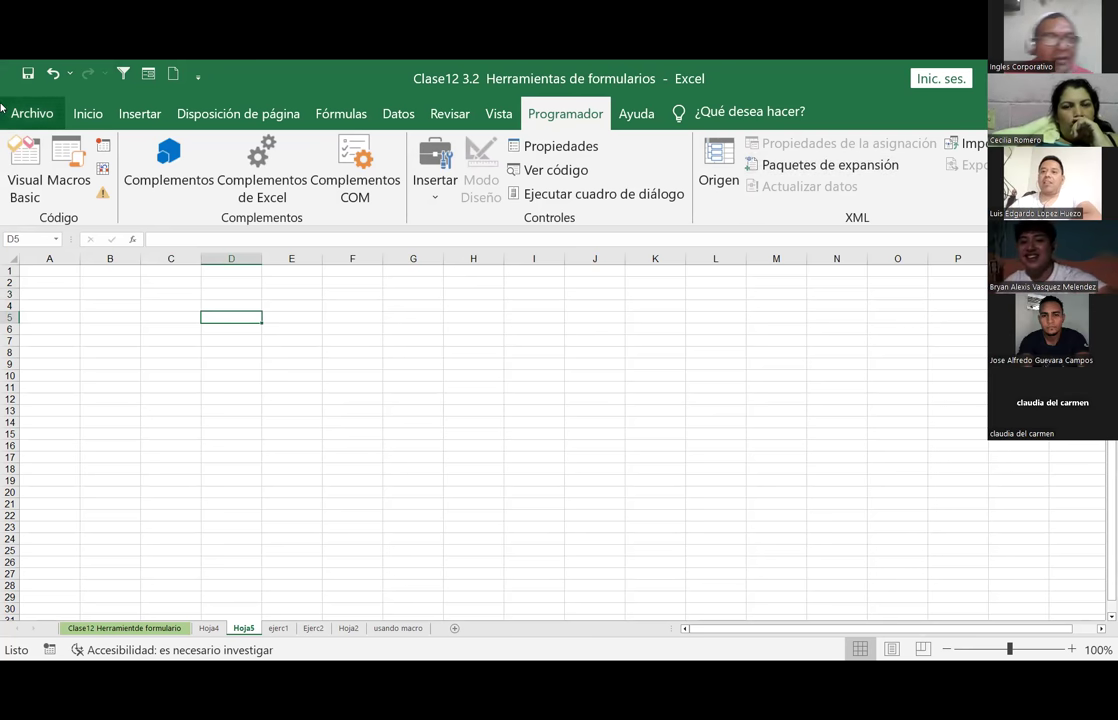
Step: Open Opciones de Excel from the Archivo backstage under Más
click(35, 113)
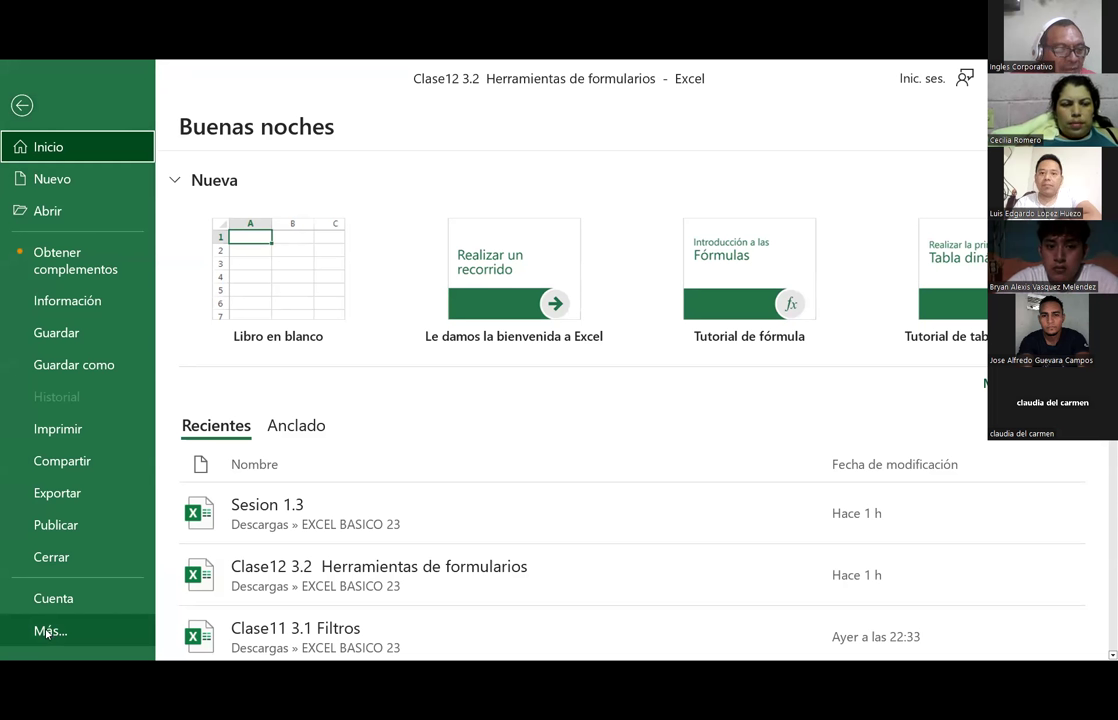
click(47, 632)
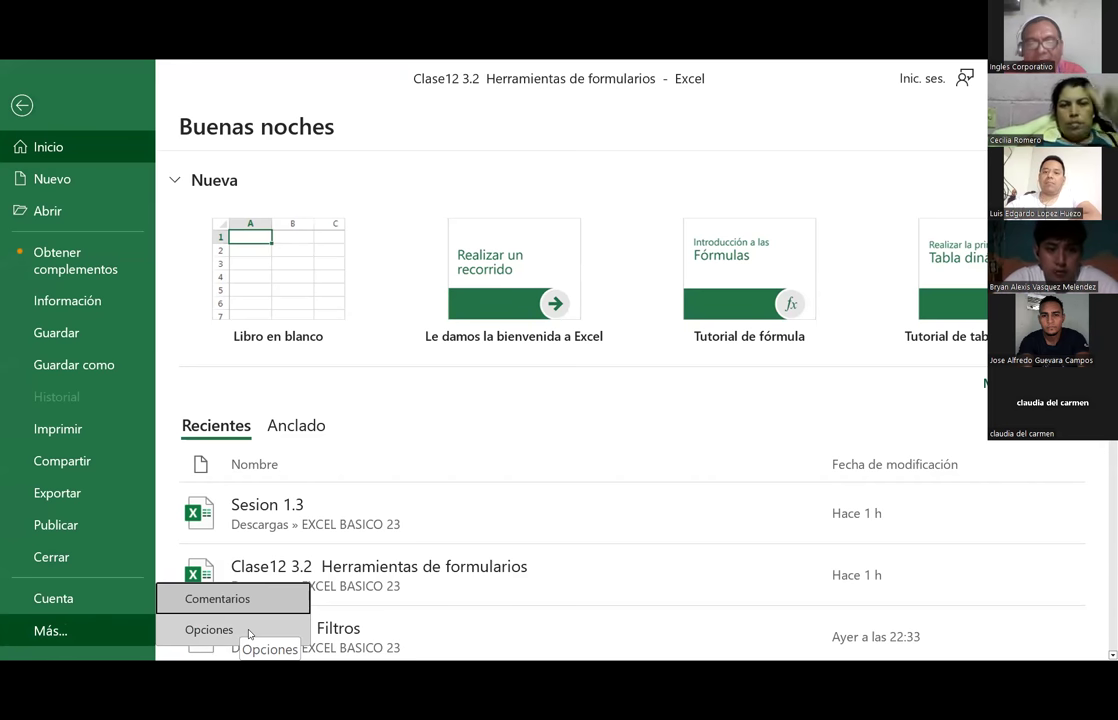
click(197, 632)
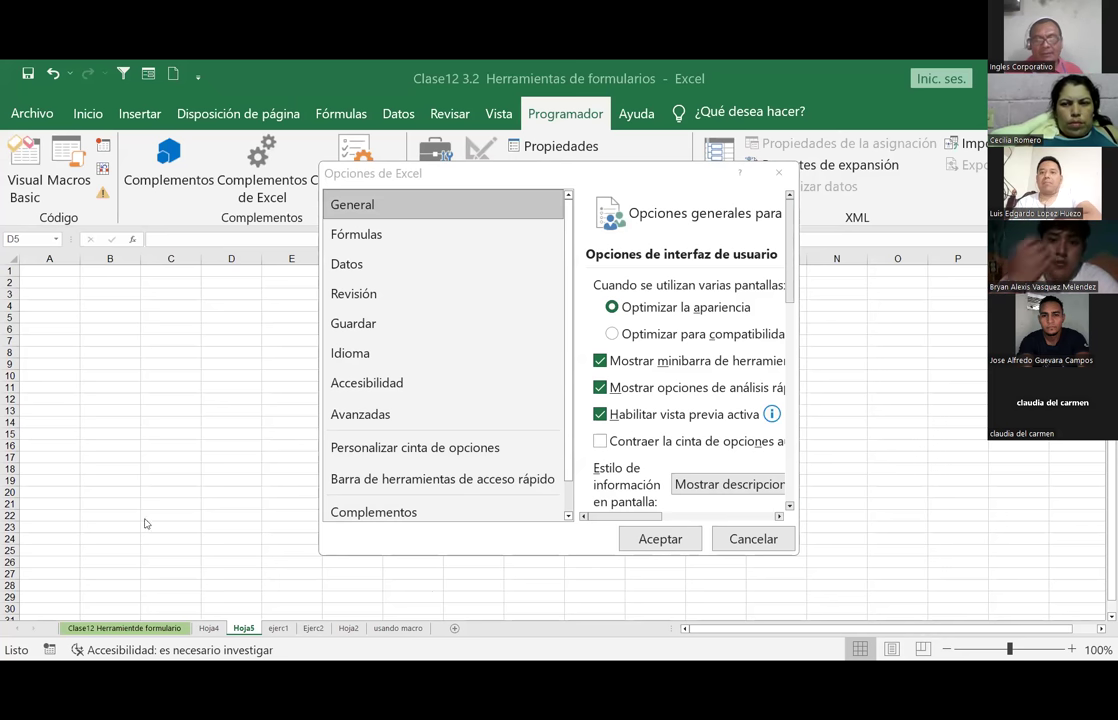
Step: Widen the Opciones de Excel dialog to the right and left so the General options read fully
click(813, 333)
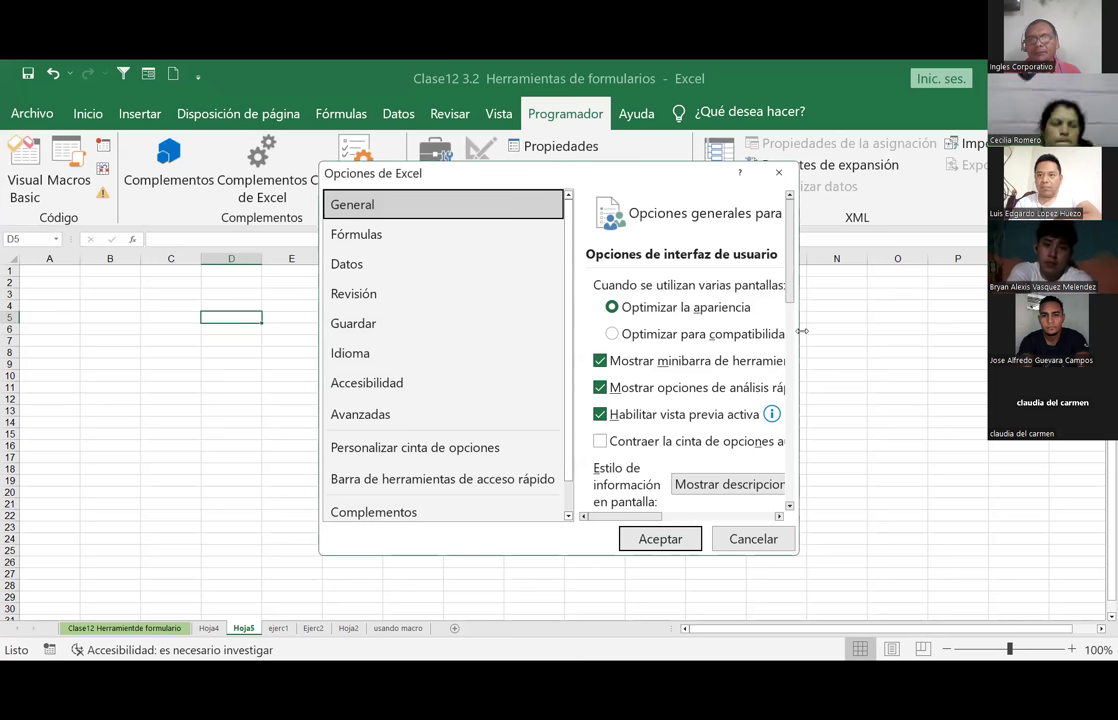
drag(802, 331, 991, 331)
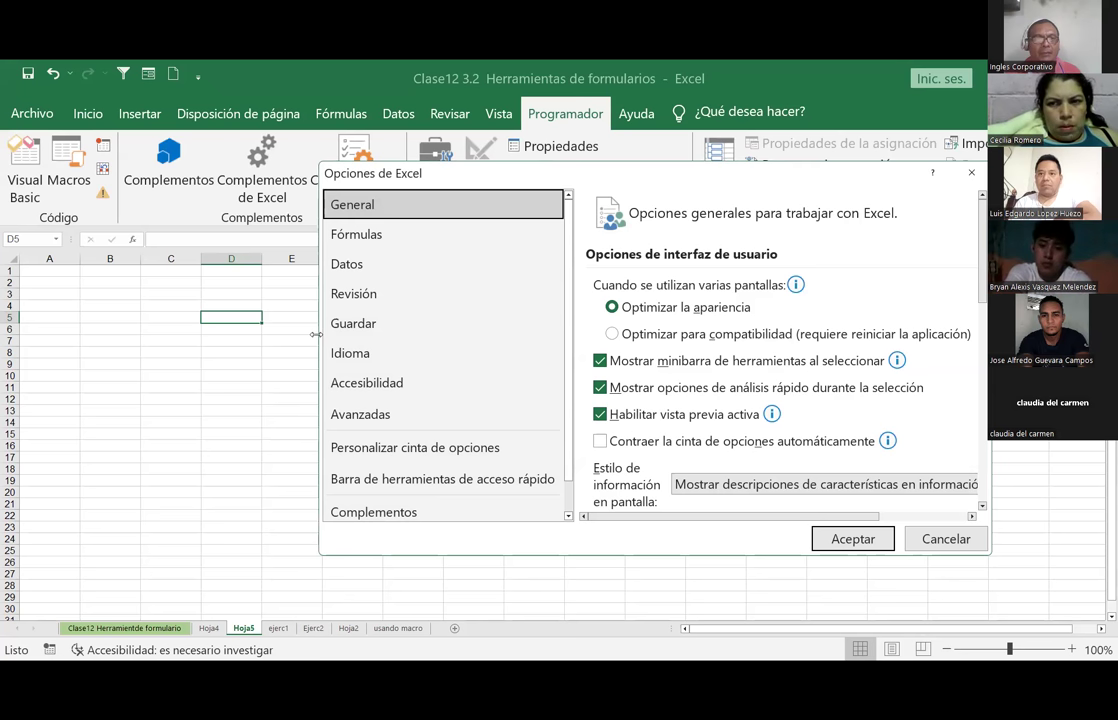
drag(316, 334, 60, 334)
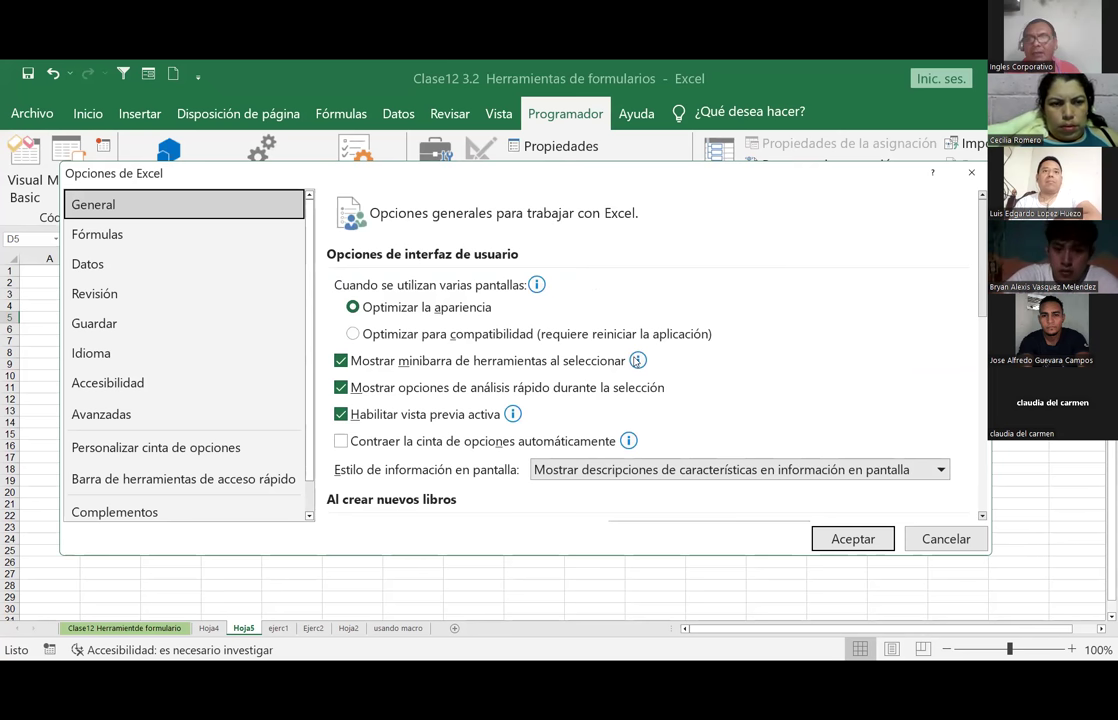
mouse_move(636, 361)
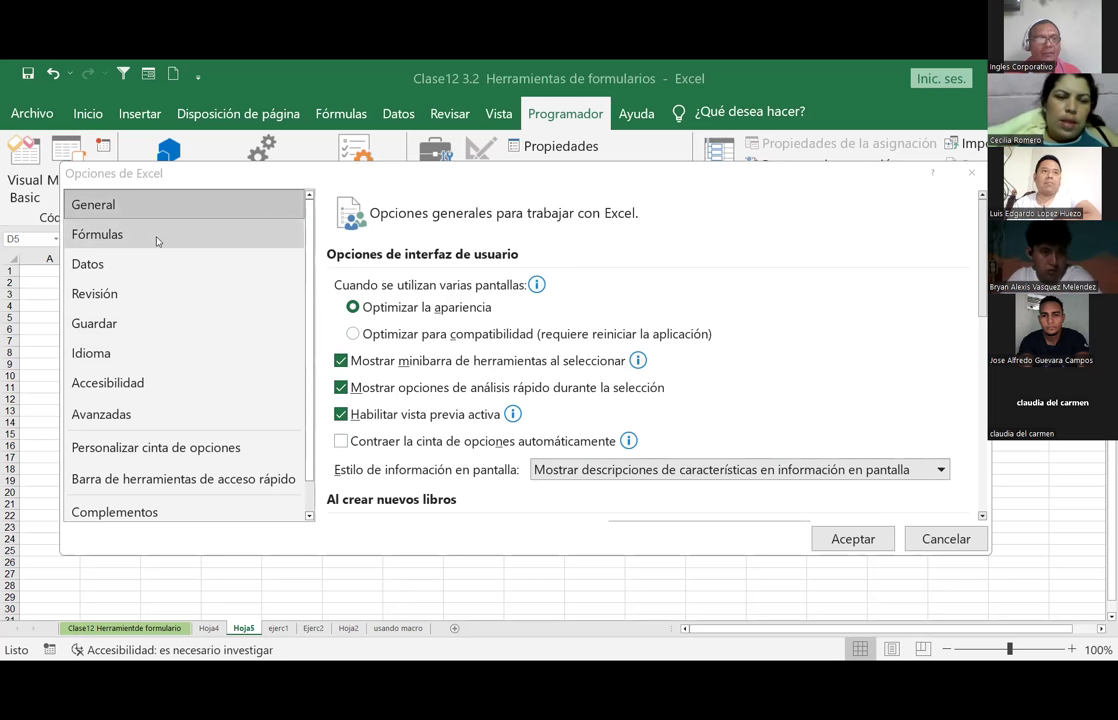
click(308, 471)
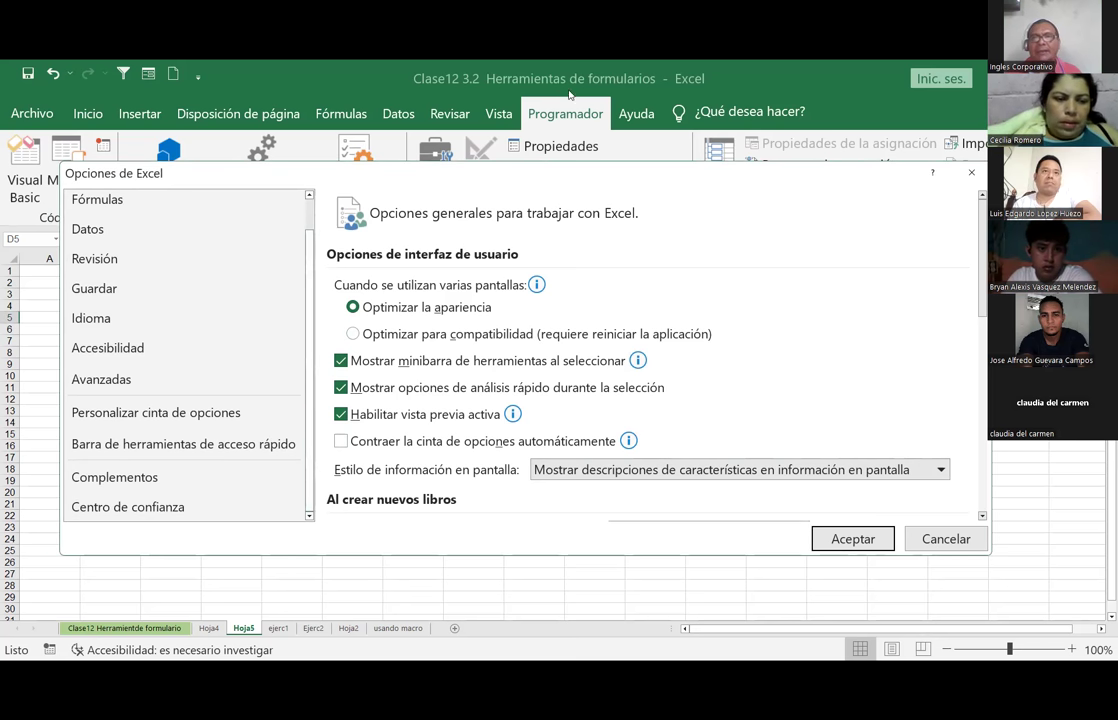
mouse_move(78, 489)
mouse_down()
mouse_move(212, 486)
mouse_move(178, 546)
mouse_move(188, 484)
mouse_up()
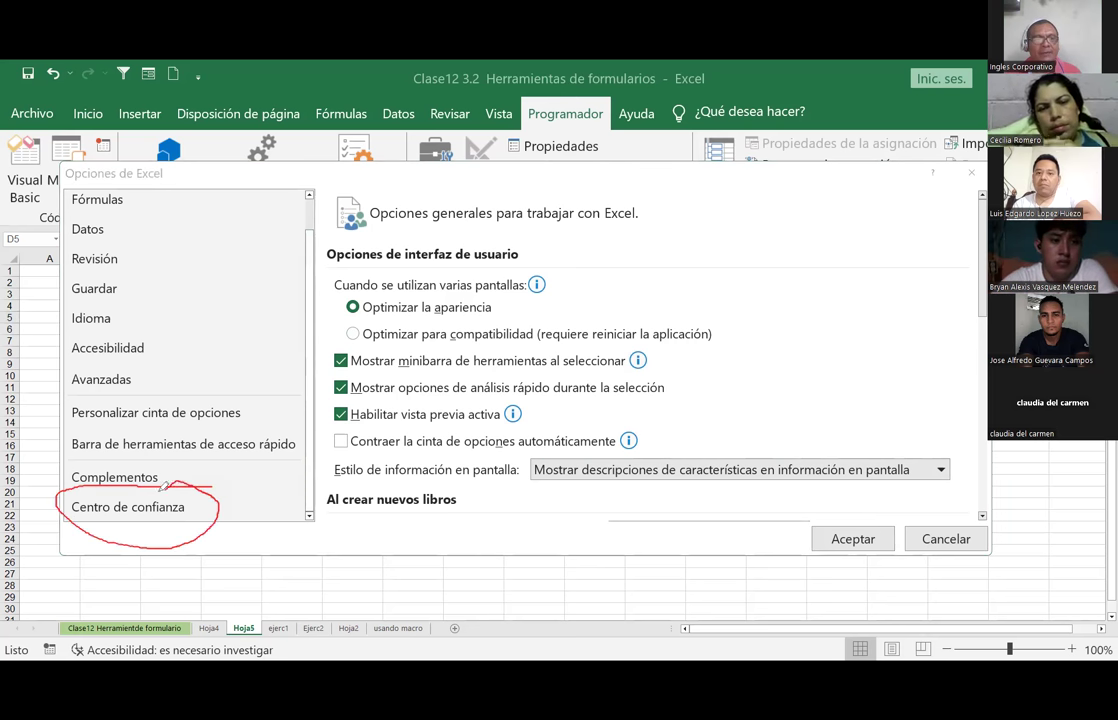
key(e)
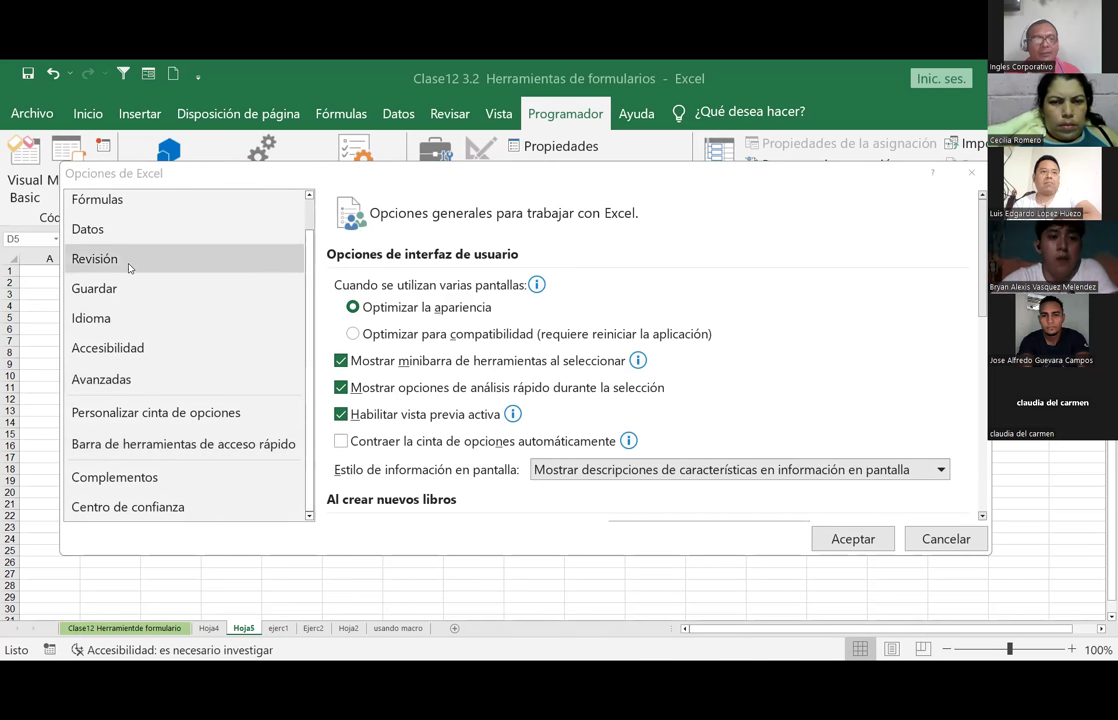
Step: Go to Personalizar cinta de opciones, keeping Comandos más utilizados as the available commands
click(151, 414)
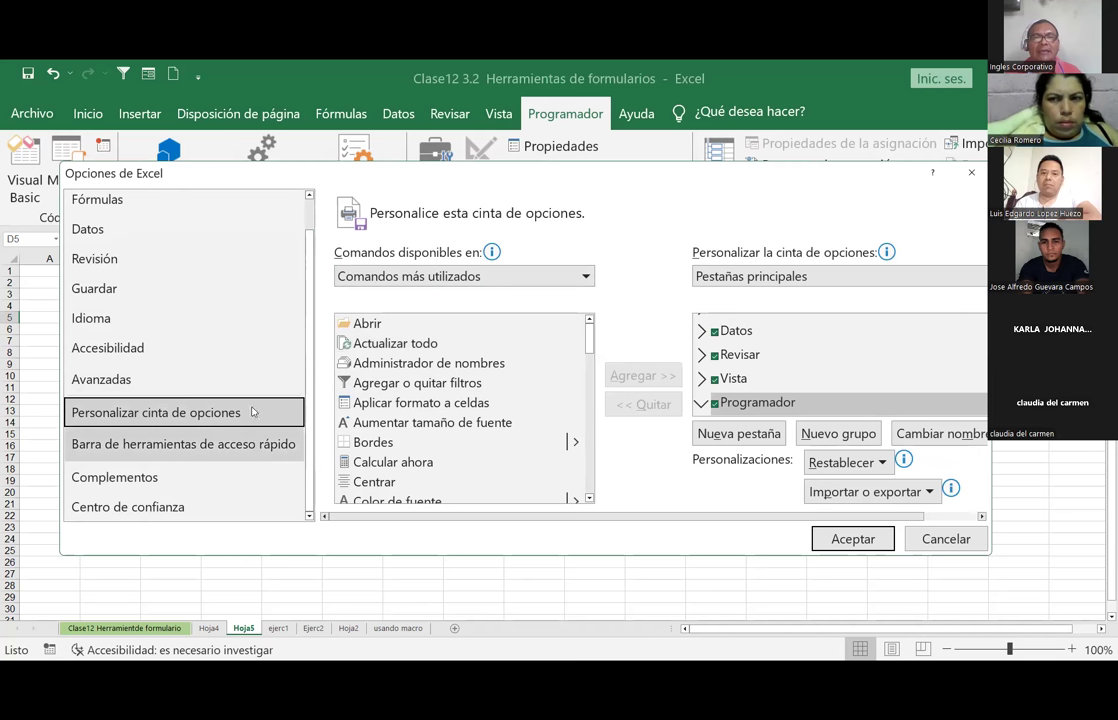
click(587, 277)
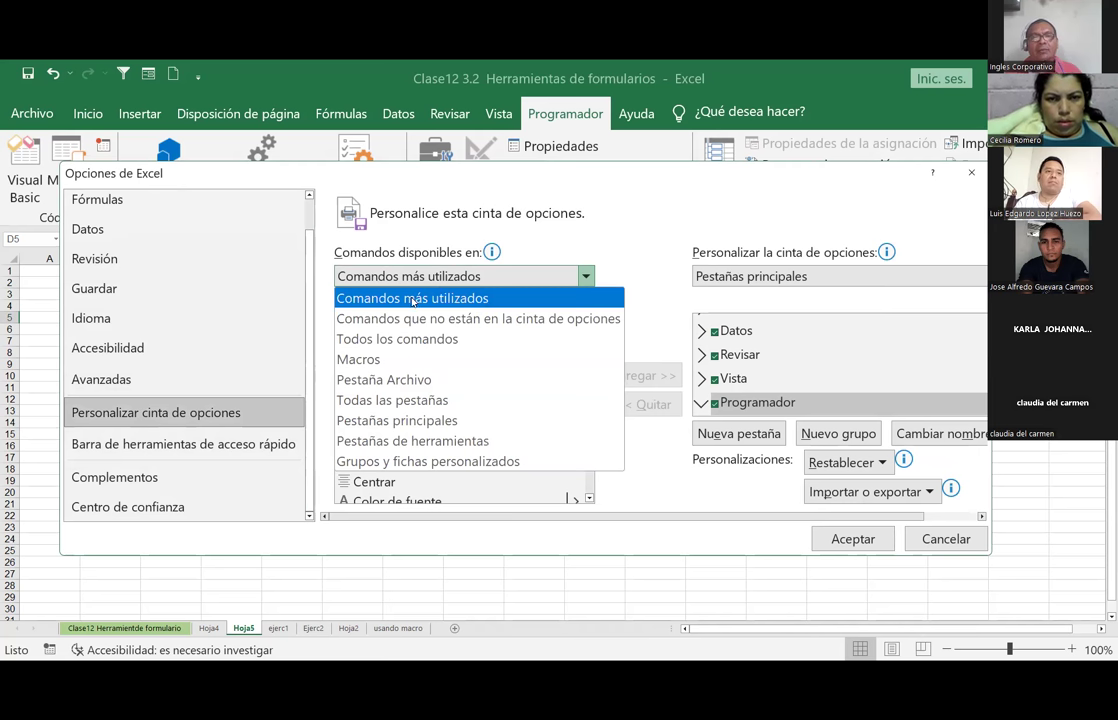
click(443, 295)
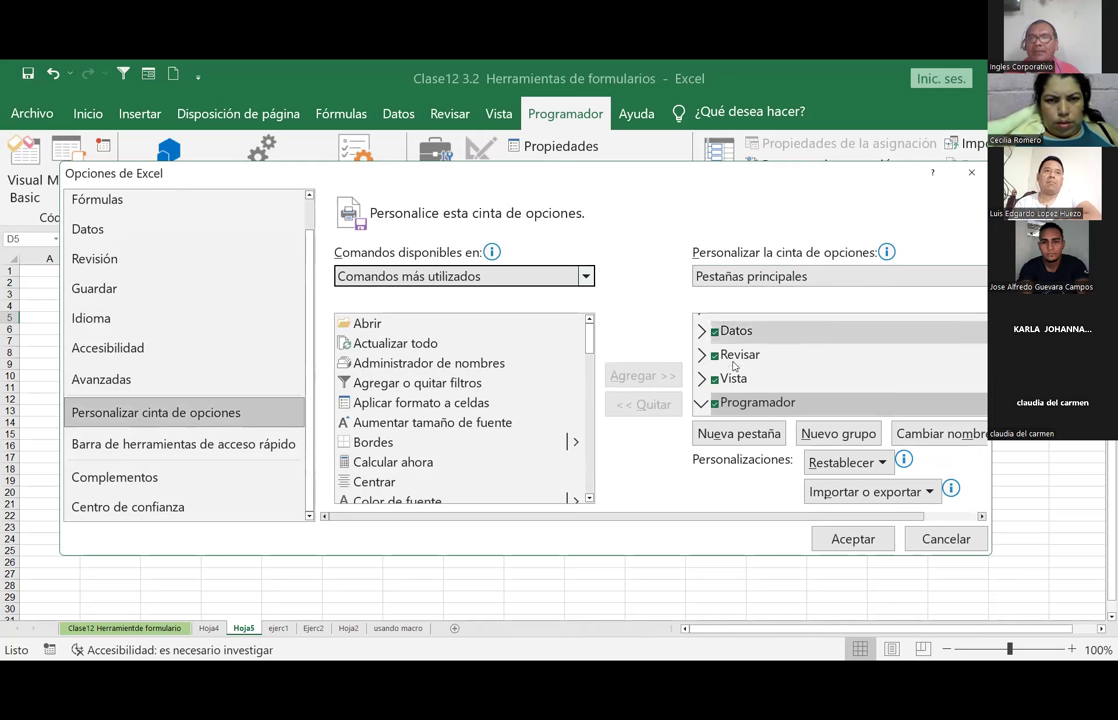
Step: Select the Programador tab in the right-hand main tabs tree
scroll(740, 360, down, 1)
scroll(740, 360, down, 1)
scroll(733, 366, up, 2)
scroll(733, 366, down, 1)
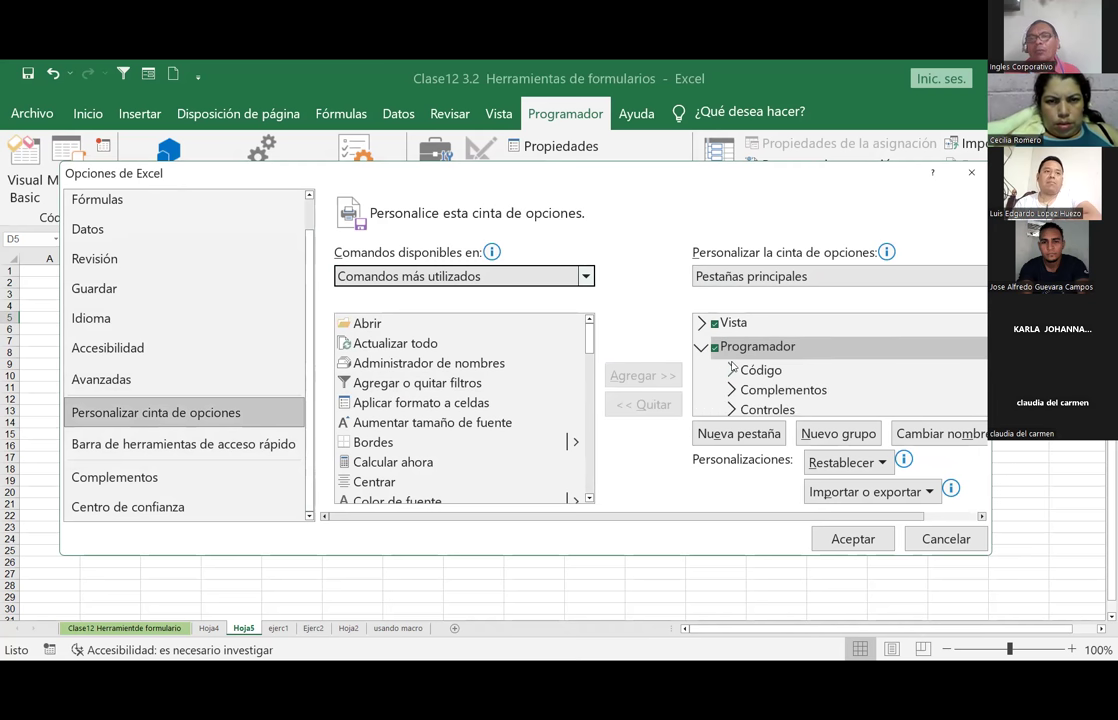
click(757, 348)
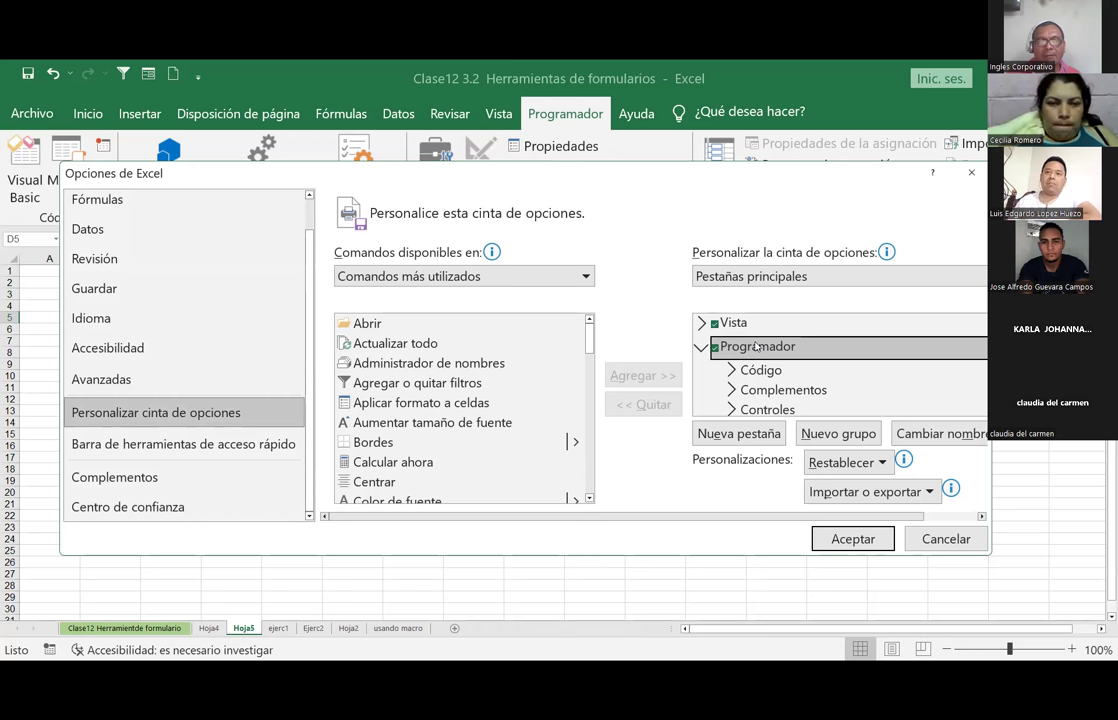
click(587, 281)
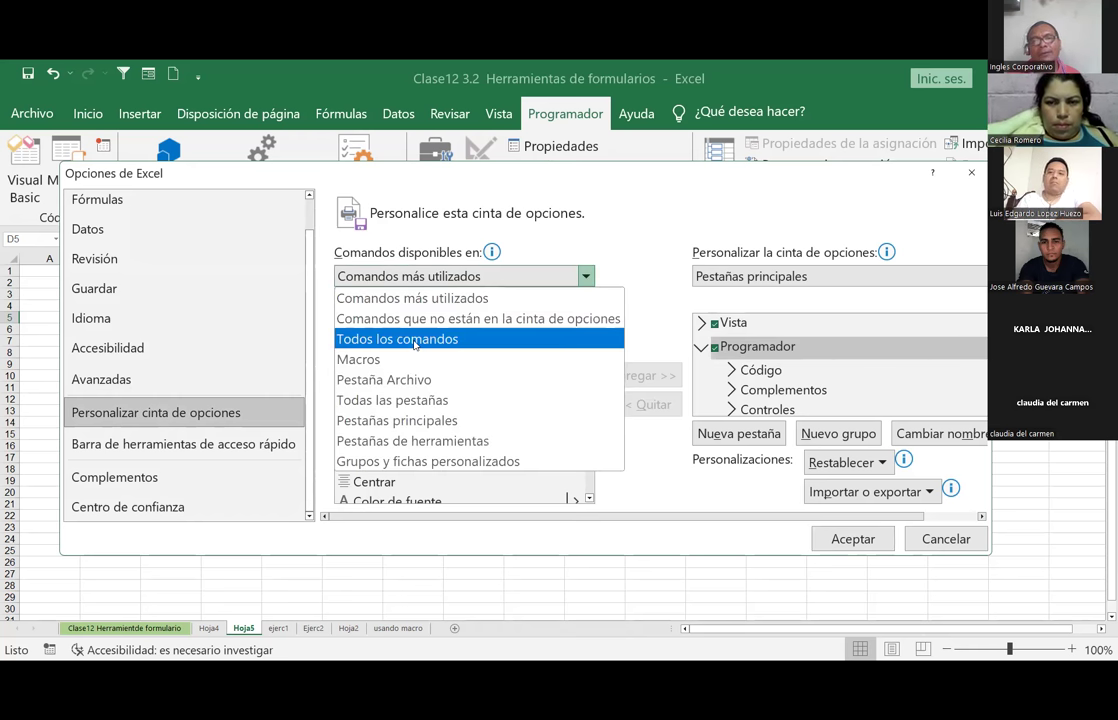
Step: Switch the available commands list to all commands instead of the most used
click(578, 343)
mouse_move(590, 332)
mouse_down()
mouse_move(576, 420)
mouse_move(588, 475)
mouse_move(591, 321)
mouse_up()
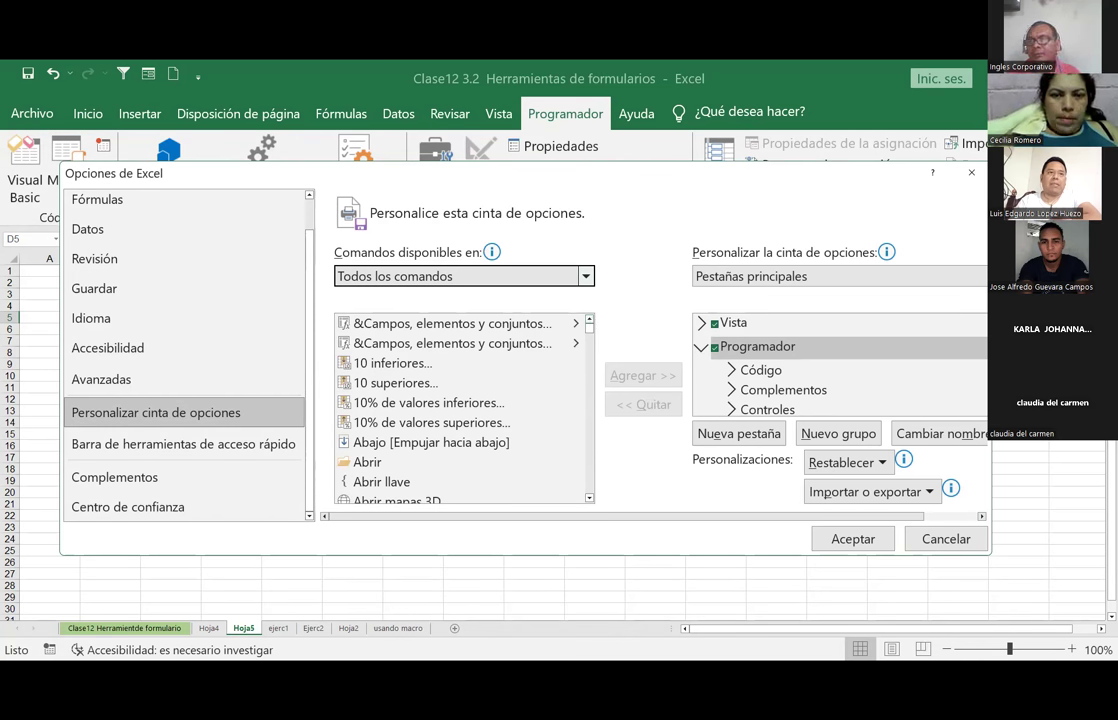
click(586, 277)
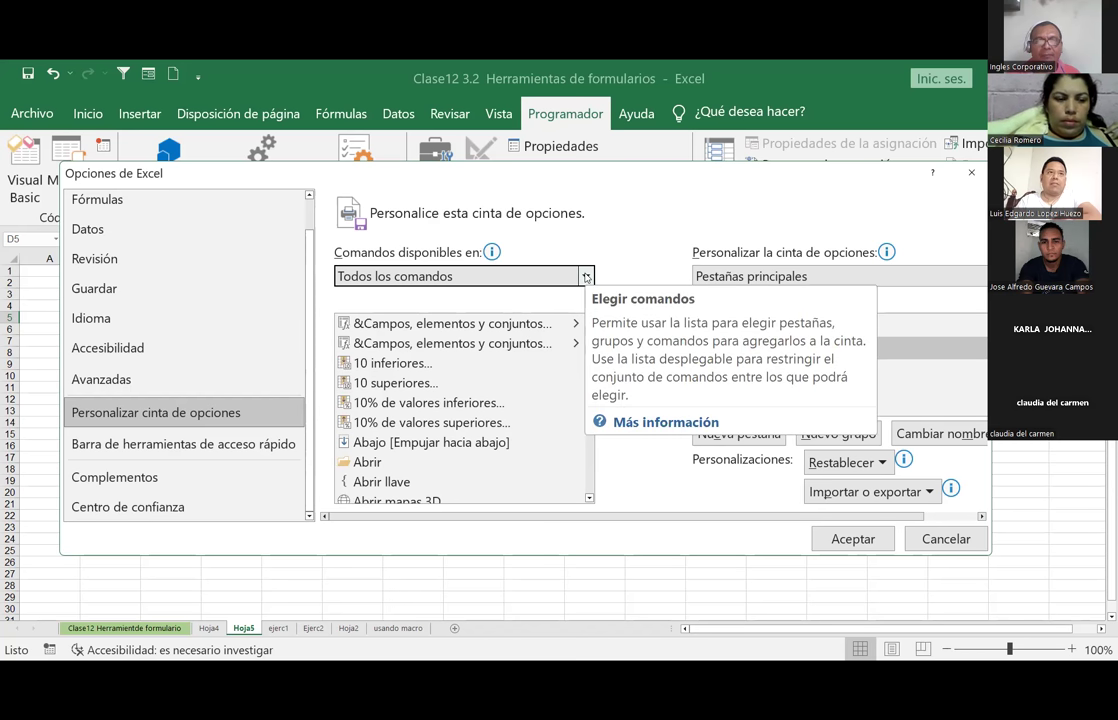
Step: Browse the command categories, then set Comandos disponibles en back to Comandos más utilizados
click(586, 277)
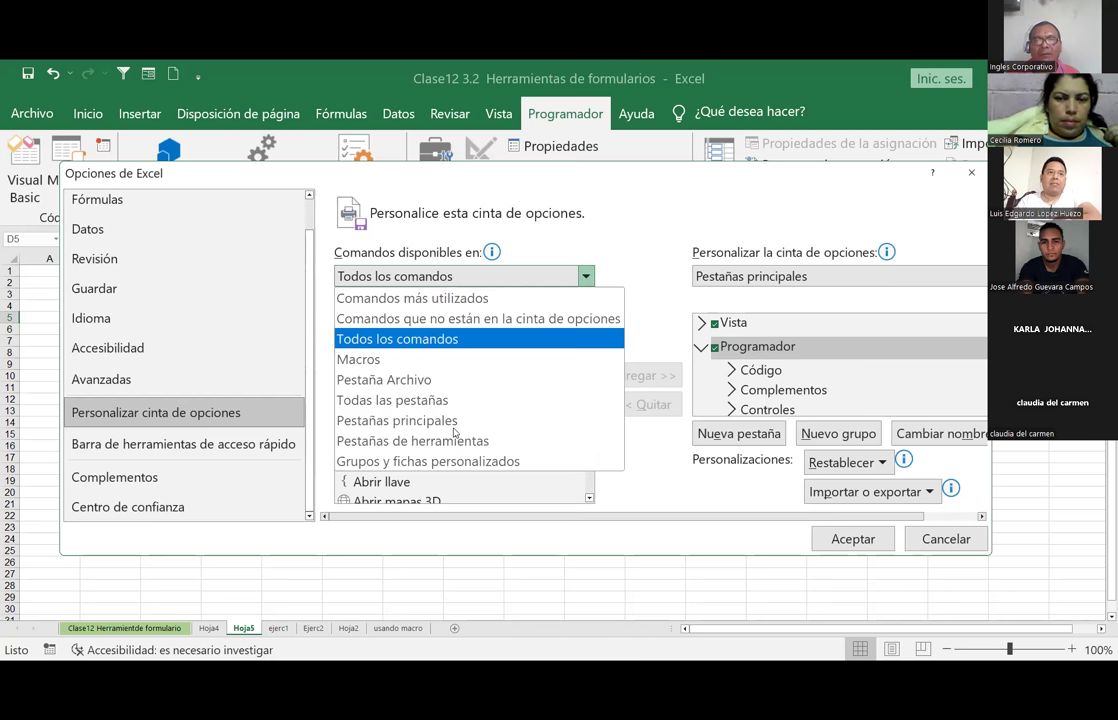
scroll(454, 432, down, 1)
scroll(454, 434, down, 2)
scroll(453, 435, down, 2)
scroll(452, 437, down, 2)
scroll(452, 437, down, 3)
scroll(454, 434, down, 2)
scroll(450, 439, down, 2)
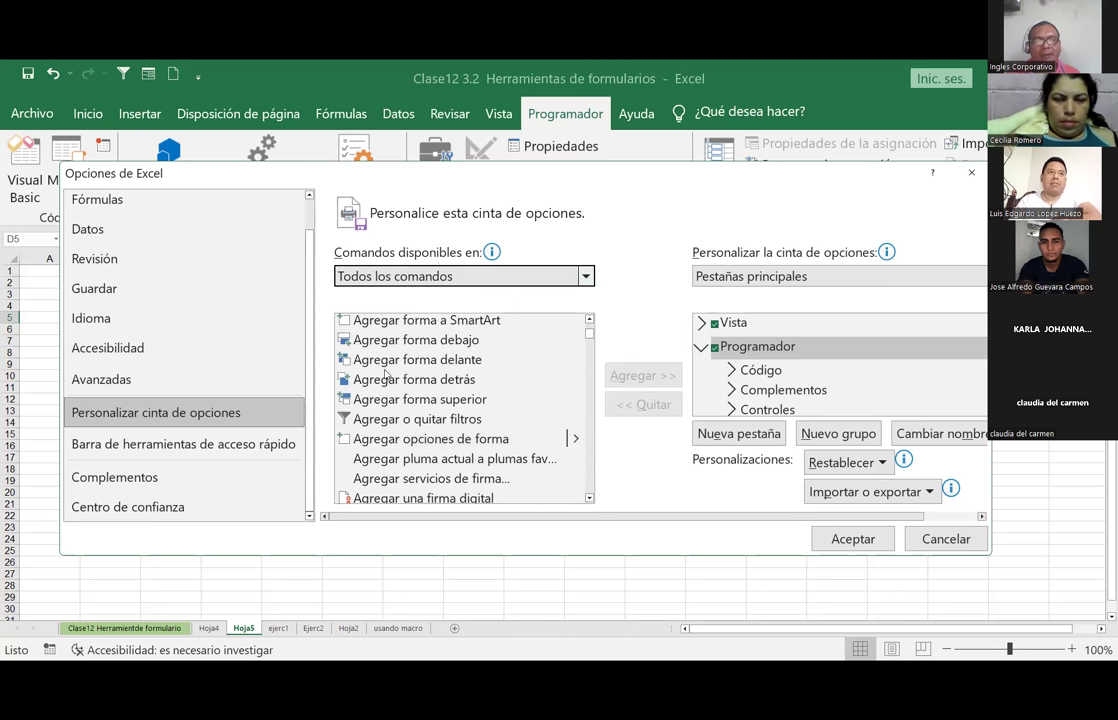
scroll(395, 385, down, 1)
scroll(420, 400, down, 2)
scroll(450, 410, down, 3)
scroll(481, 412, down, 2)
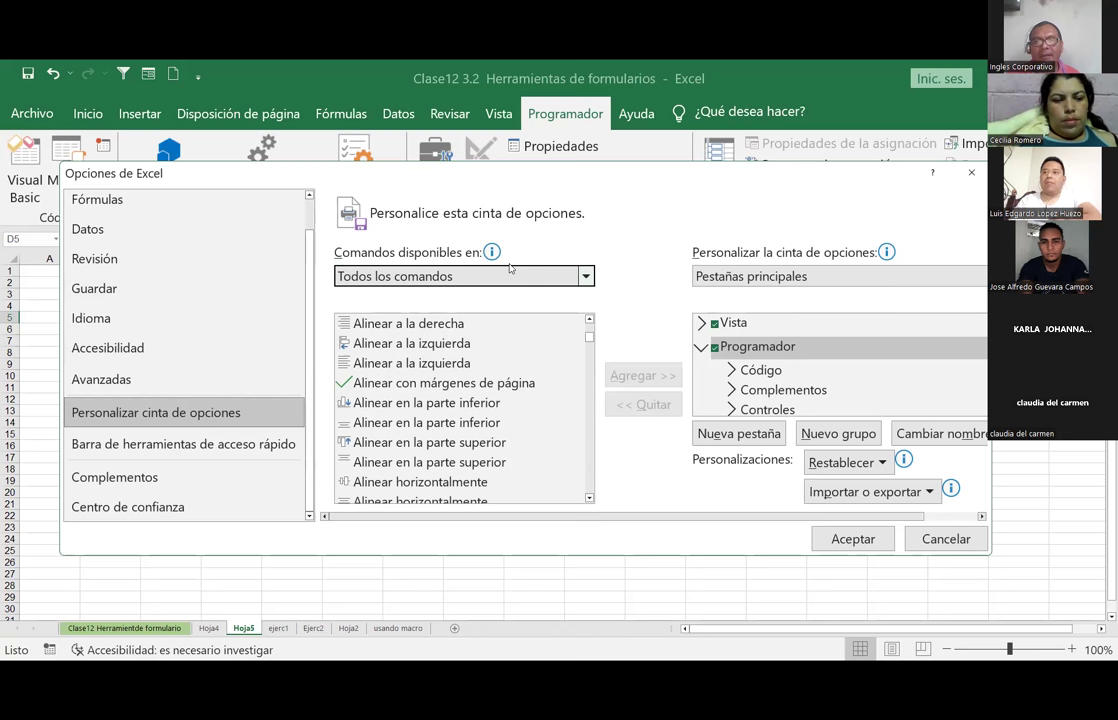
click(585, 278)
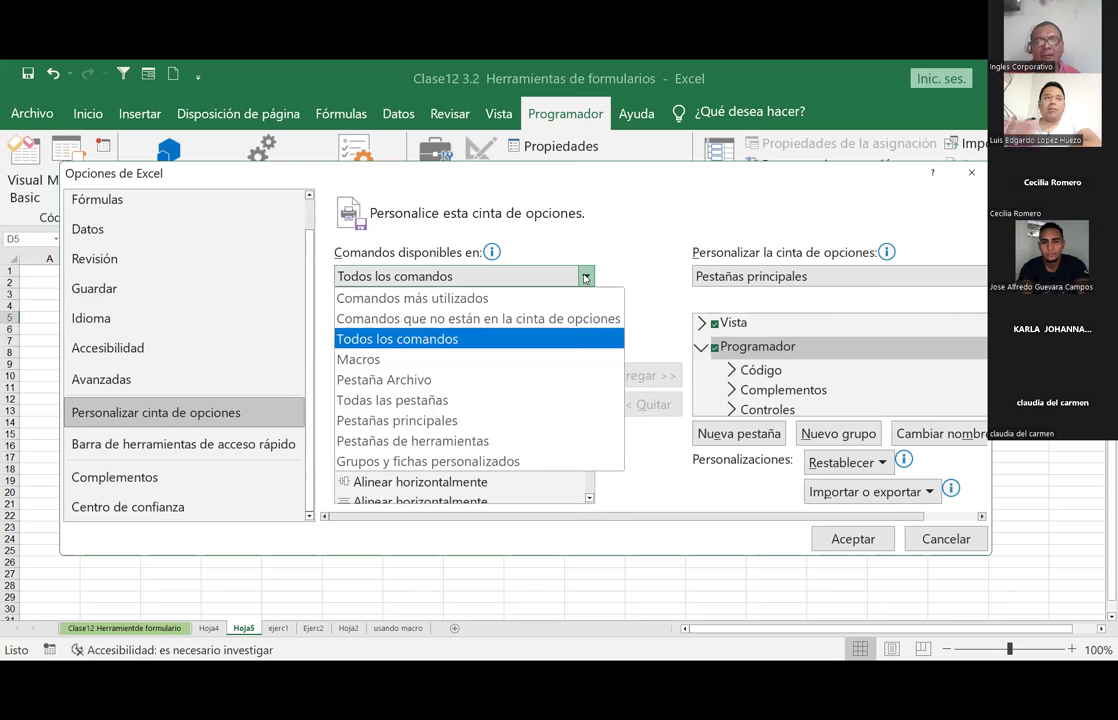
click(451, 299)
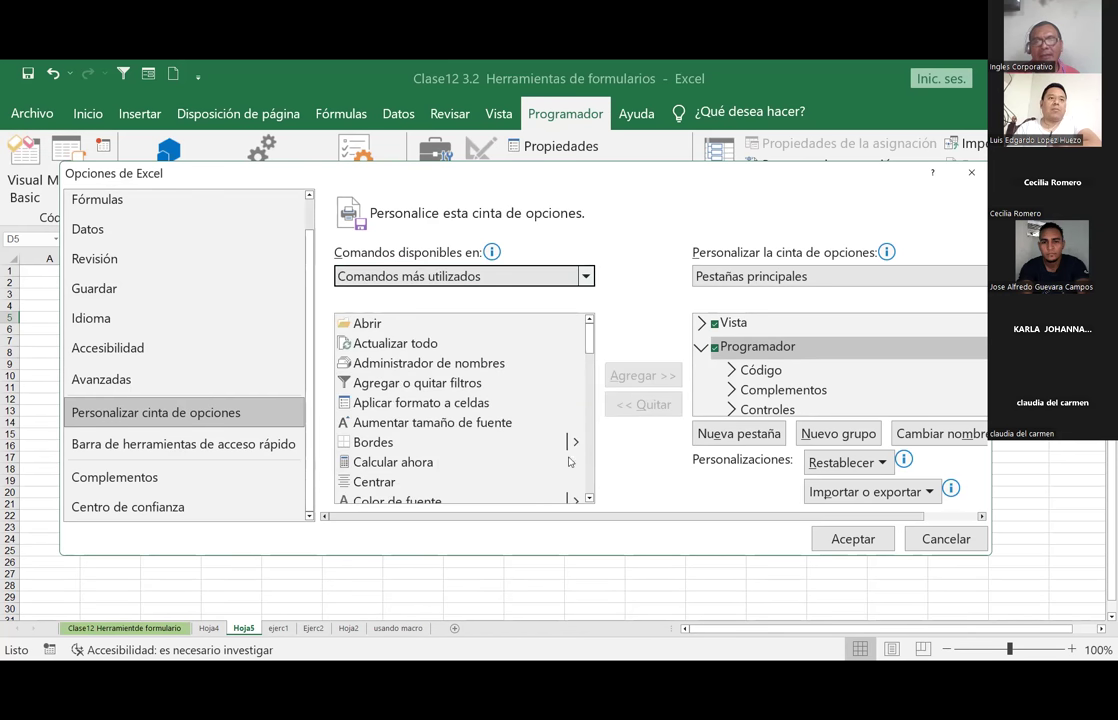
drag(588, 347, 591, 453)
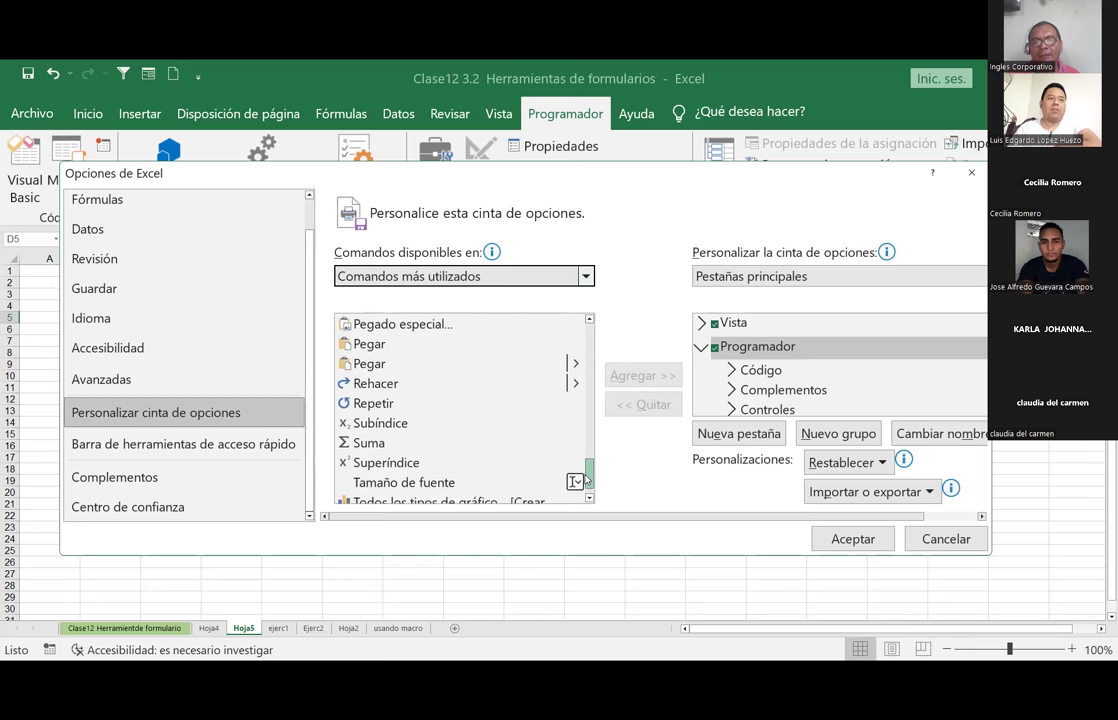
drag(591, 453, 590, 485)
click(756, 369)
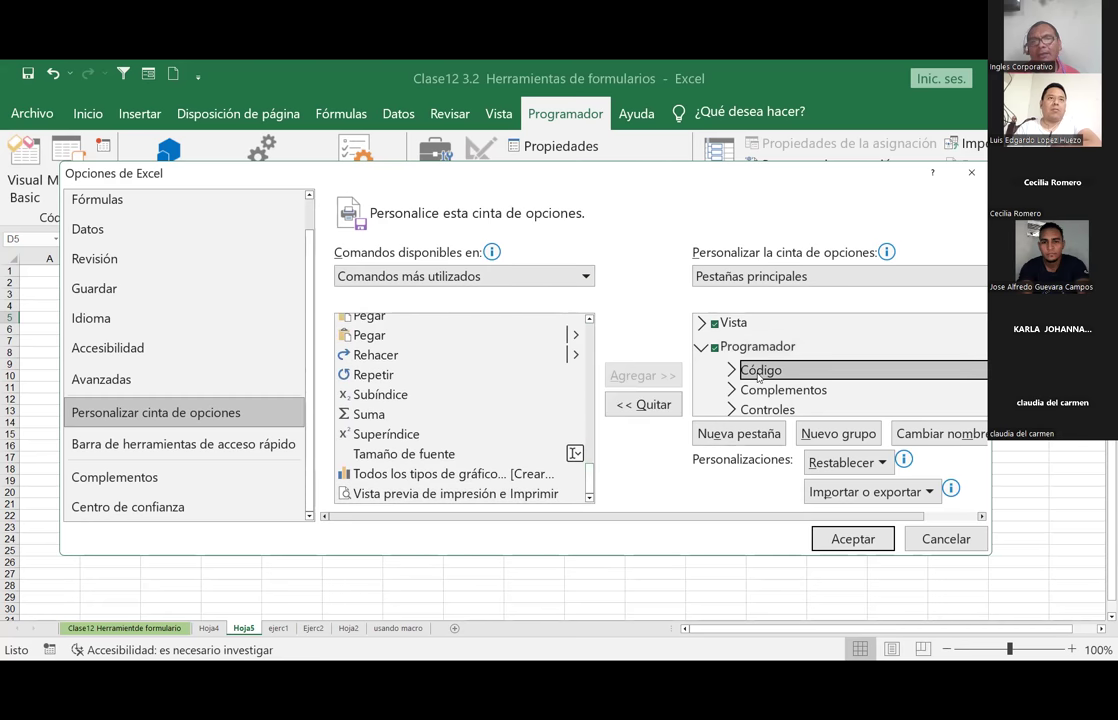
click(763, 347)
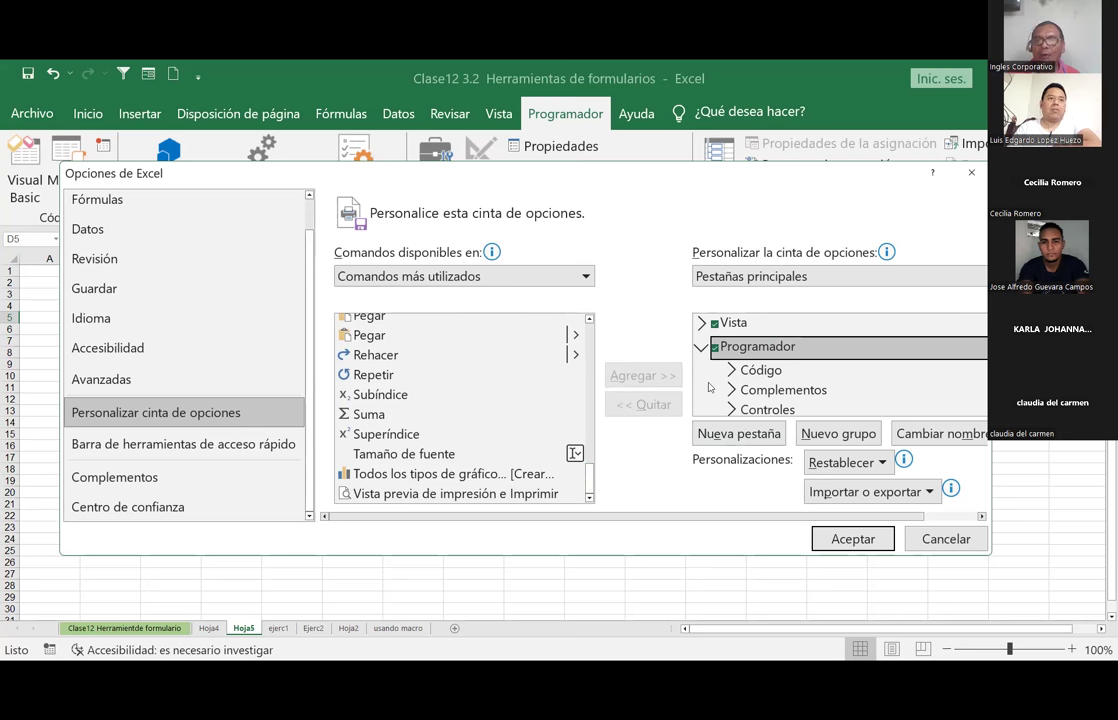
click(440, 394)
click(440, 335)
click(440, 394)
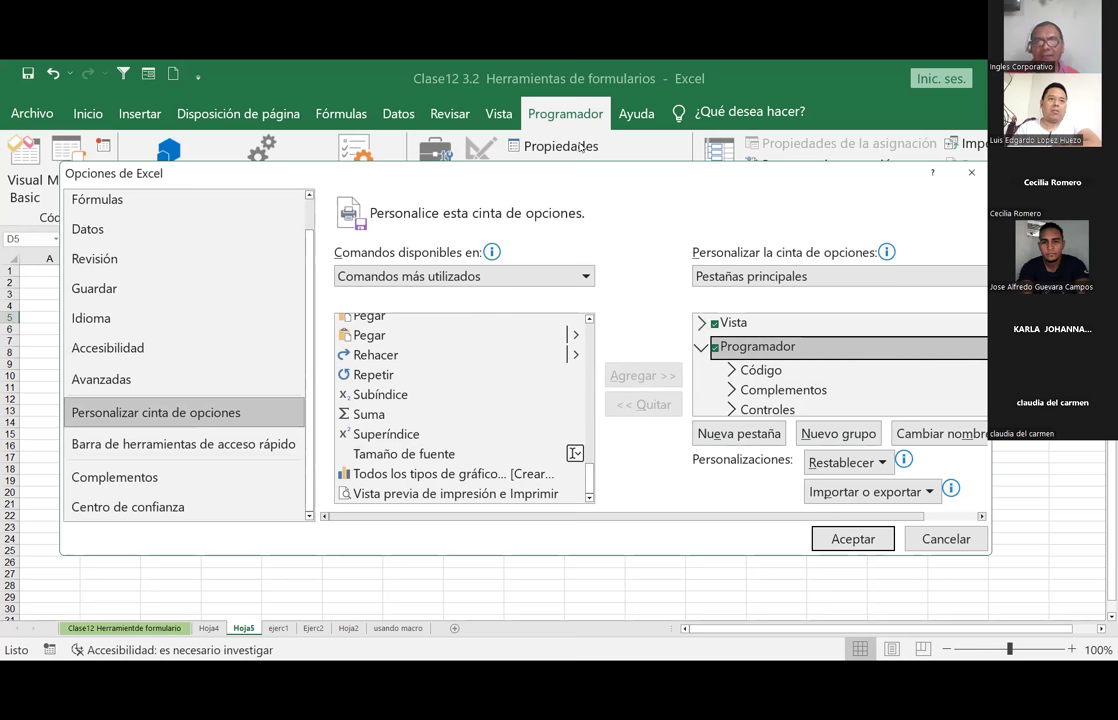
click(505, 115)
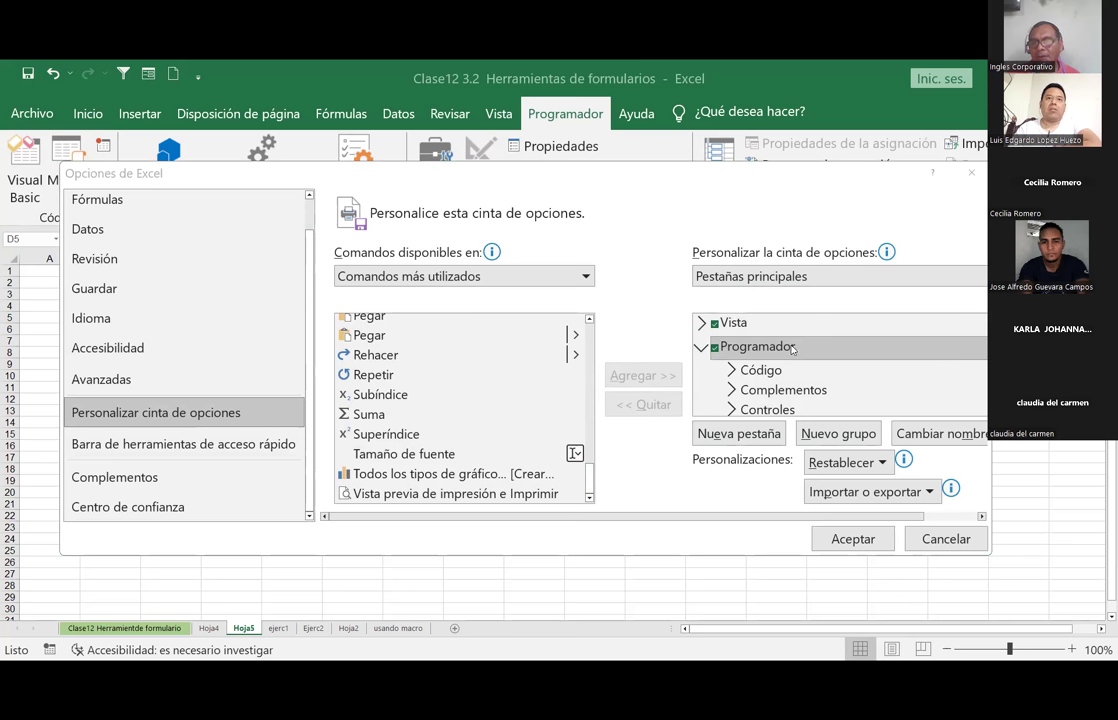
click(733, 371)
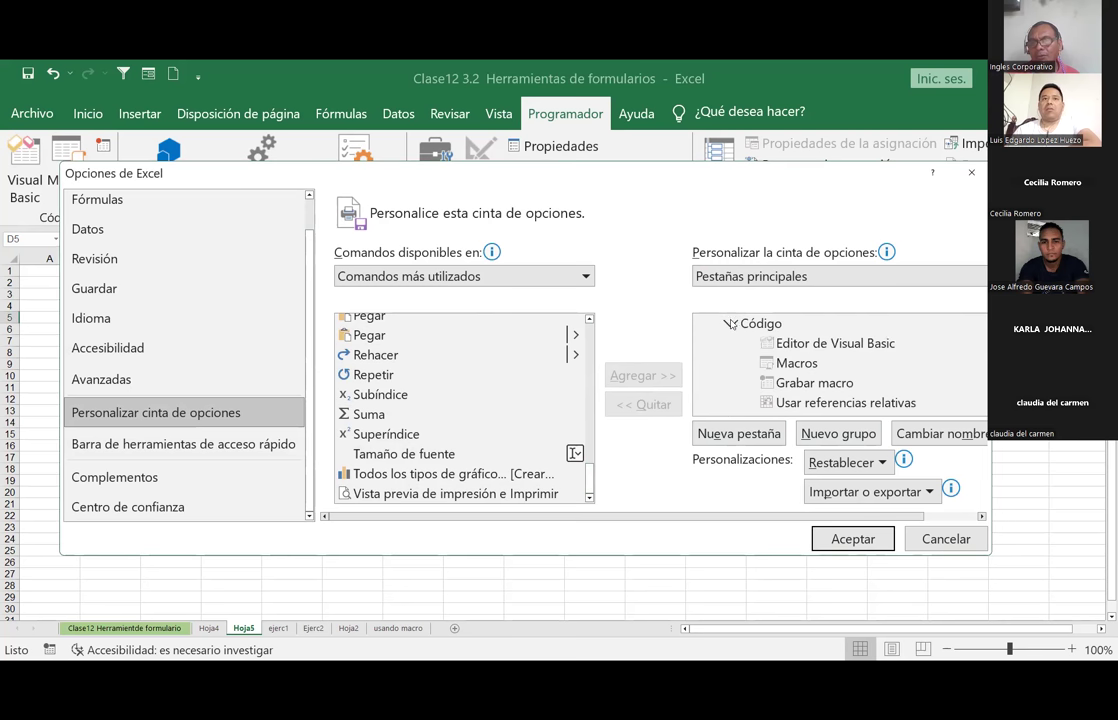
click(731, 323)
click(743, 346)
click(733, 343)
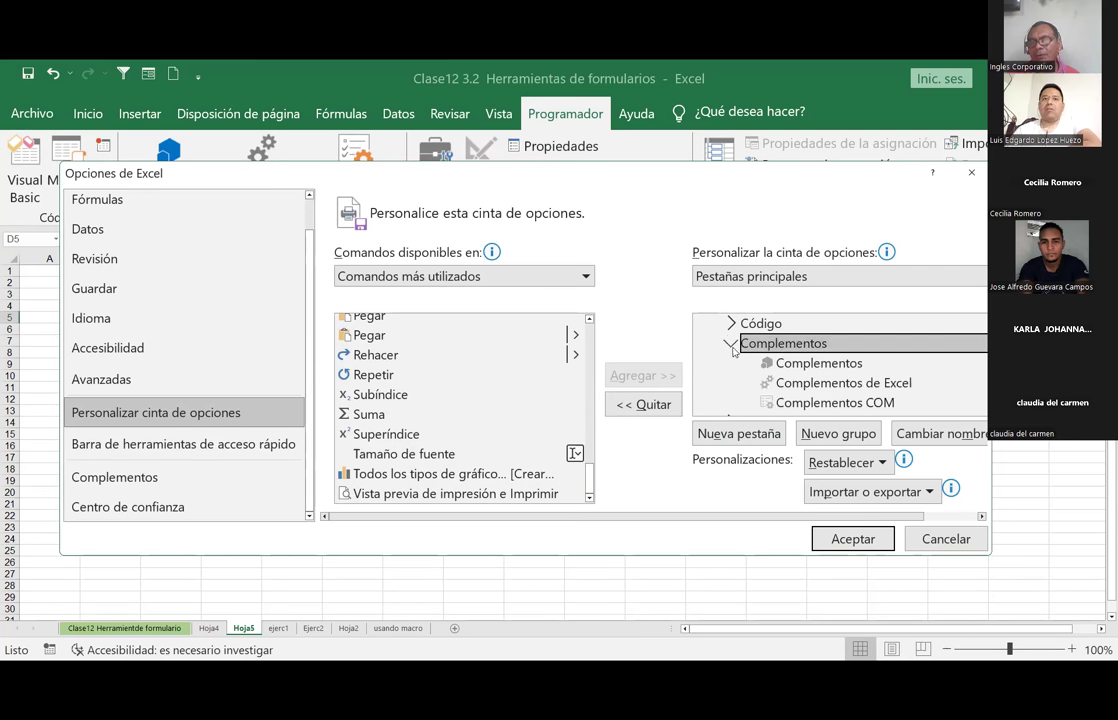
click(733, 343)
key(Down)
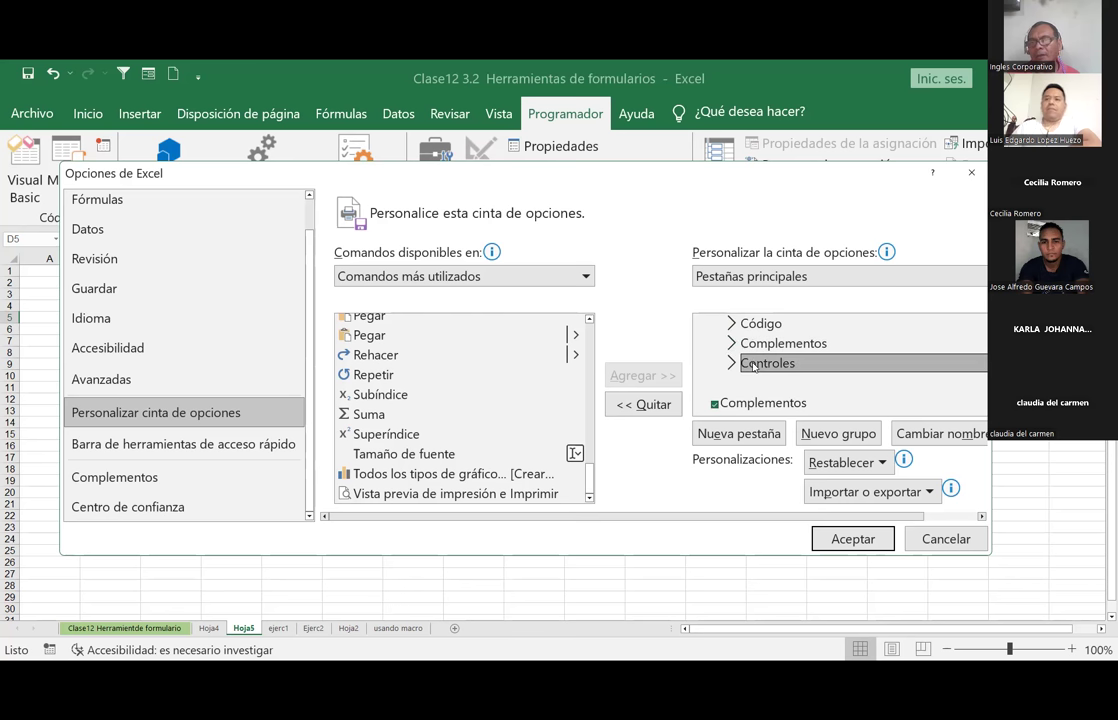
key(Right)
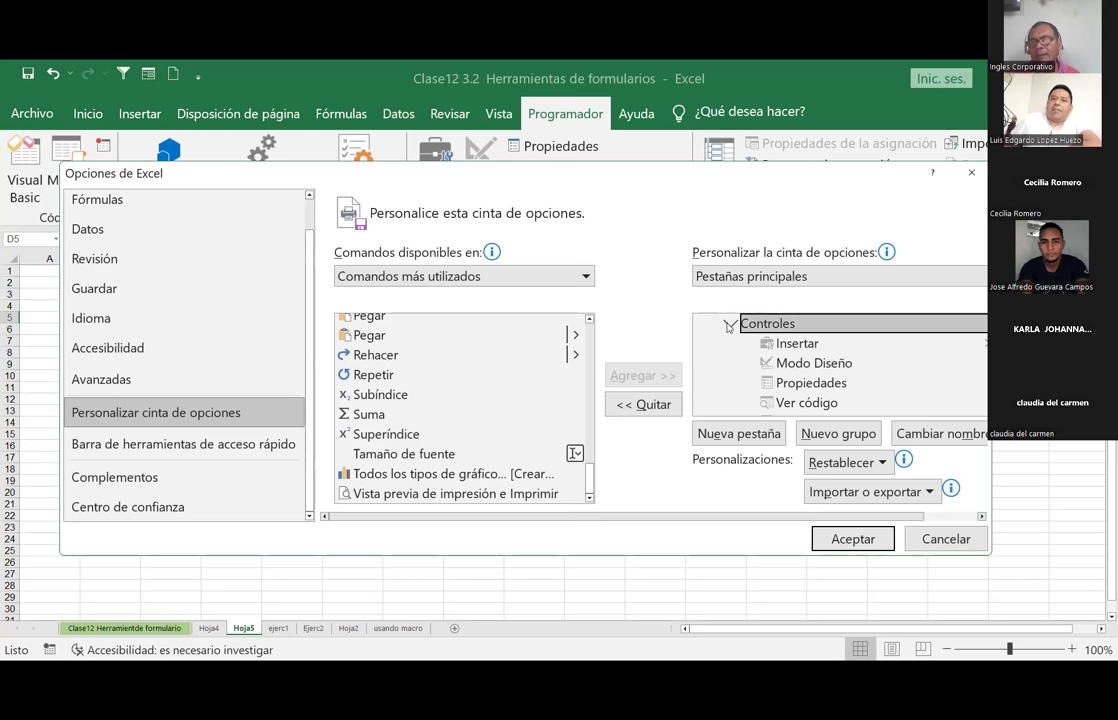
key(Left)
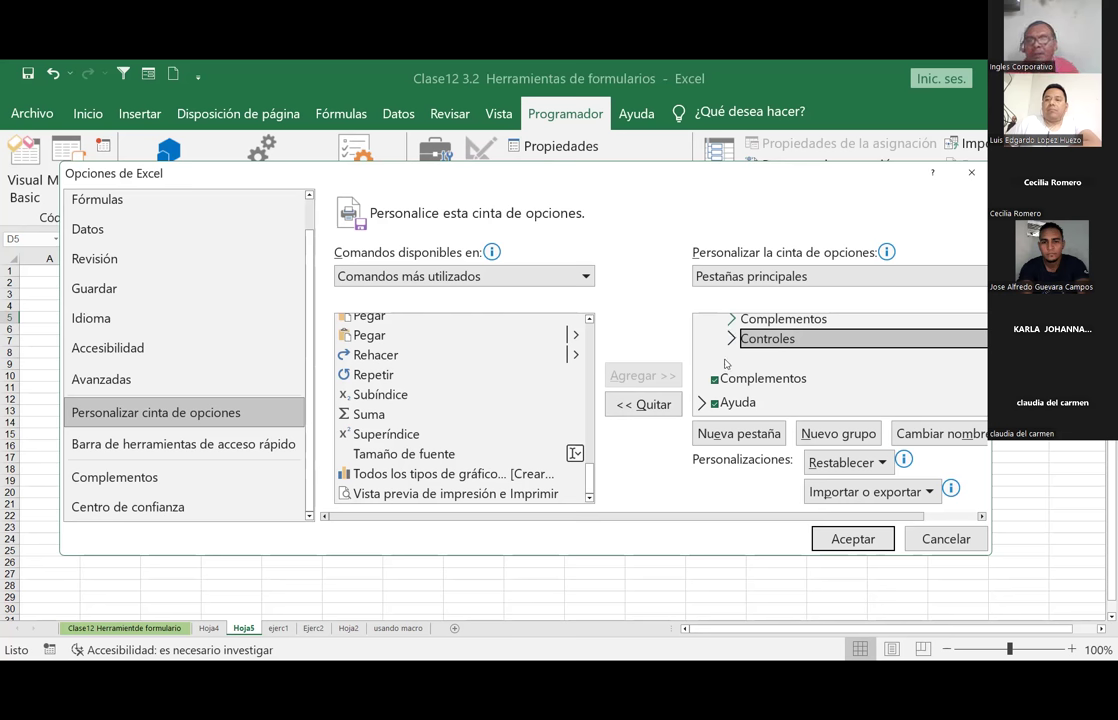
scroll(755, 369, up, 3)
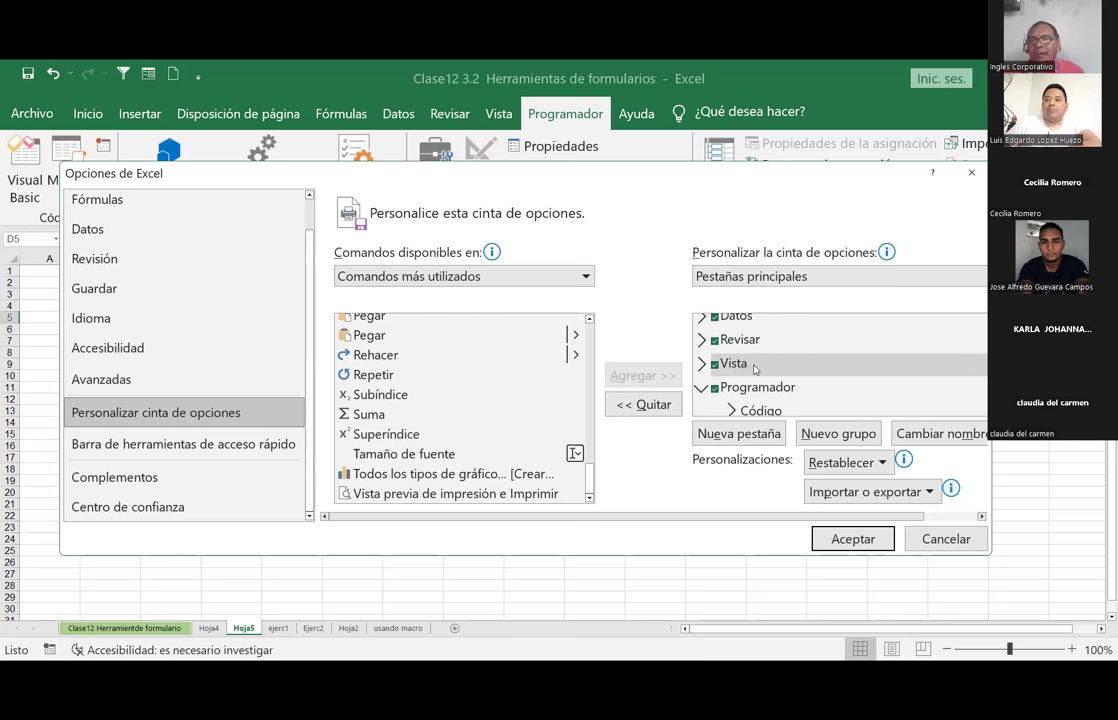
click(743, 364)
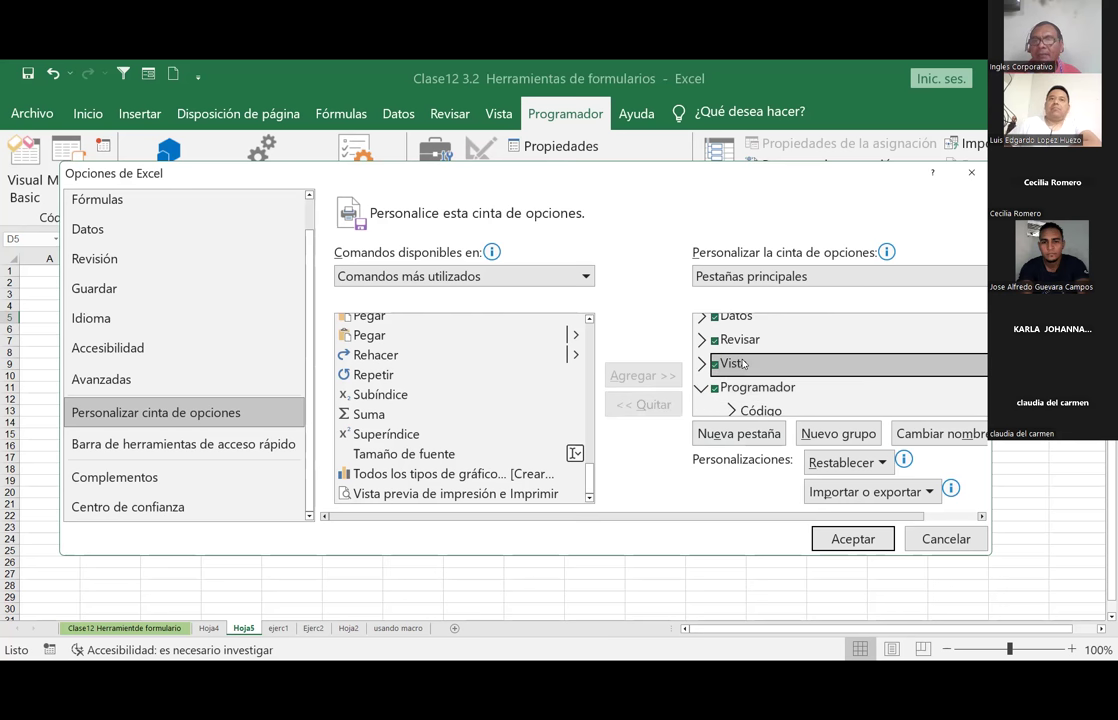
mouse_move(743, 364)
mouse_down()
mouse_move(789, 434)
mouse_move(659, 397)
mouse_move(739, 287)
mouse_up()
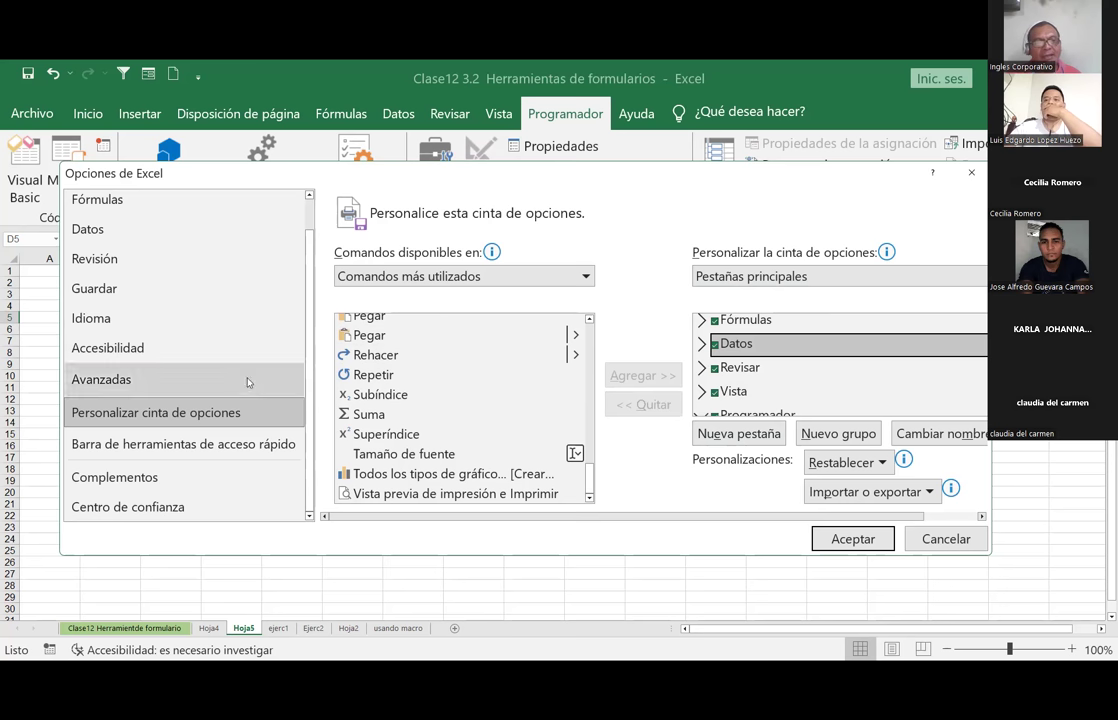
click(110, 417)
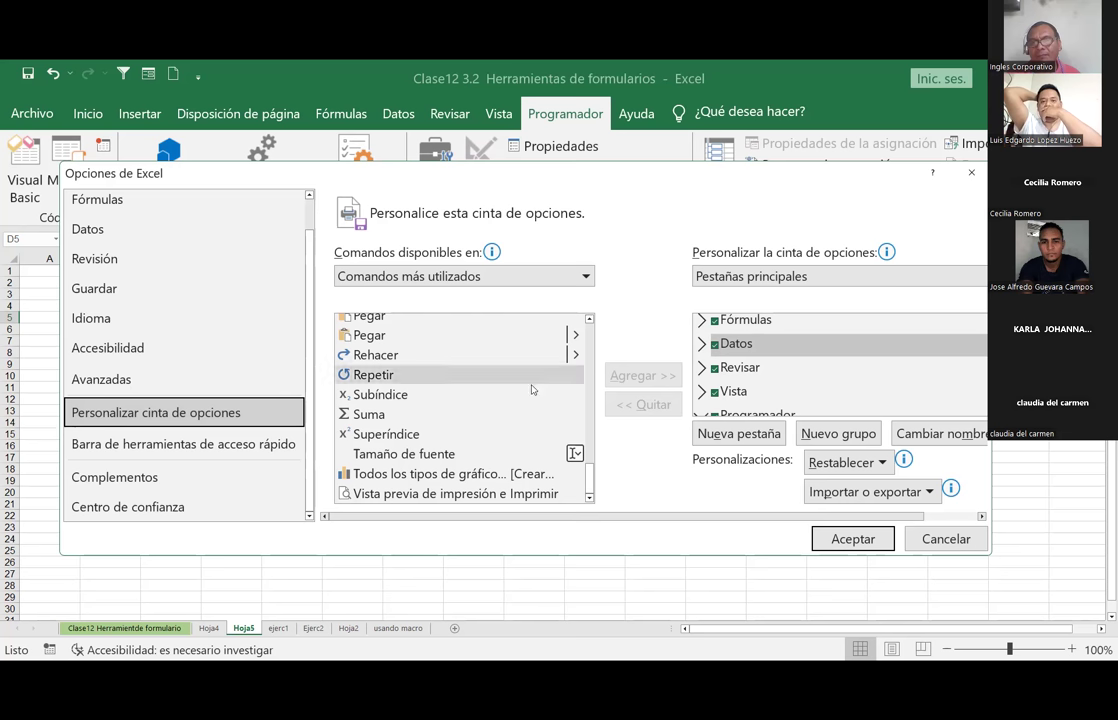
drag(591, 475, 605, 316)
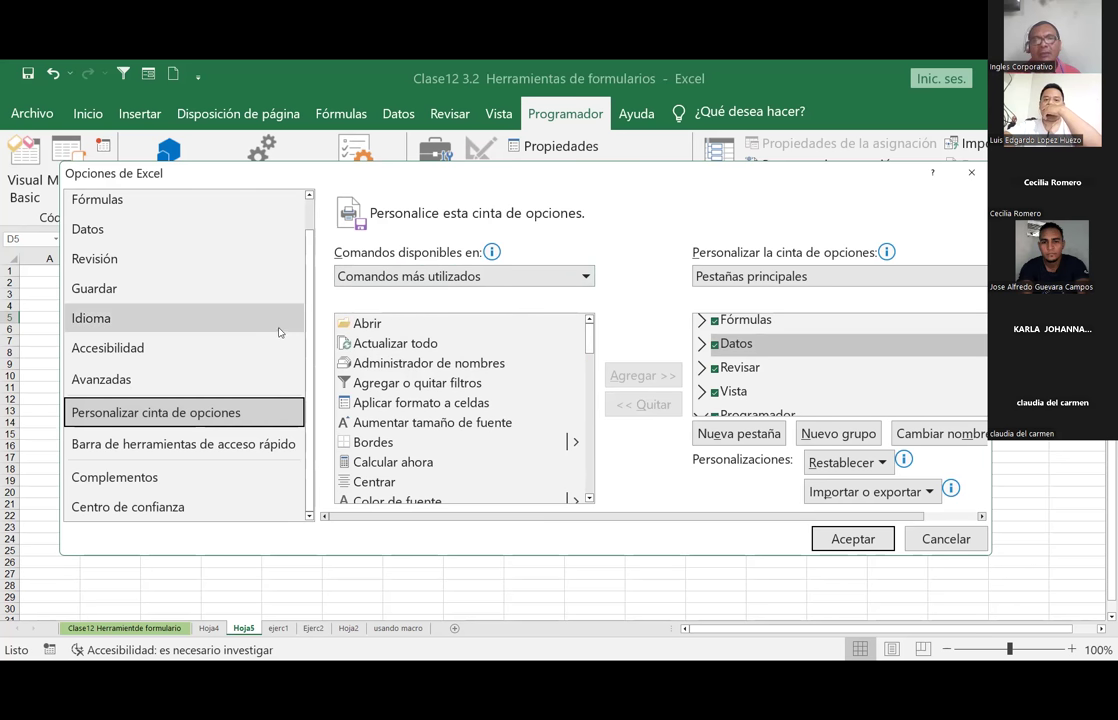
Step: Set Personalizar la cinta de opciones to show Todas las pestañas
click(762, 277)
click(762, 277)
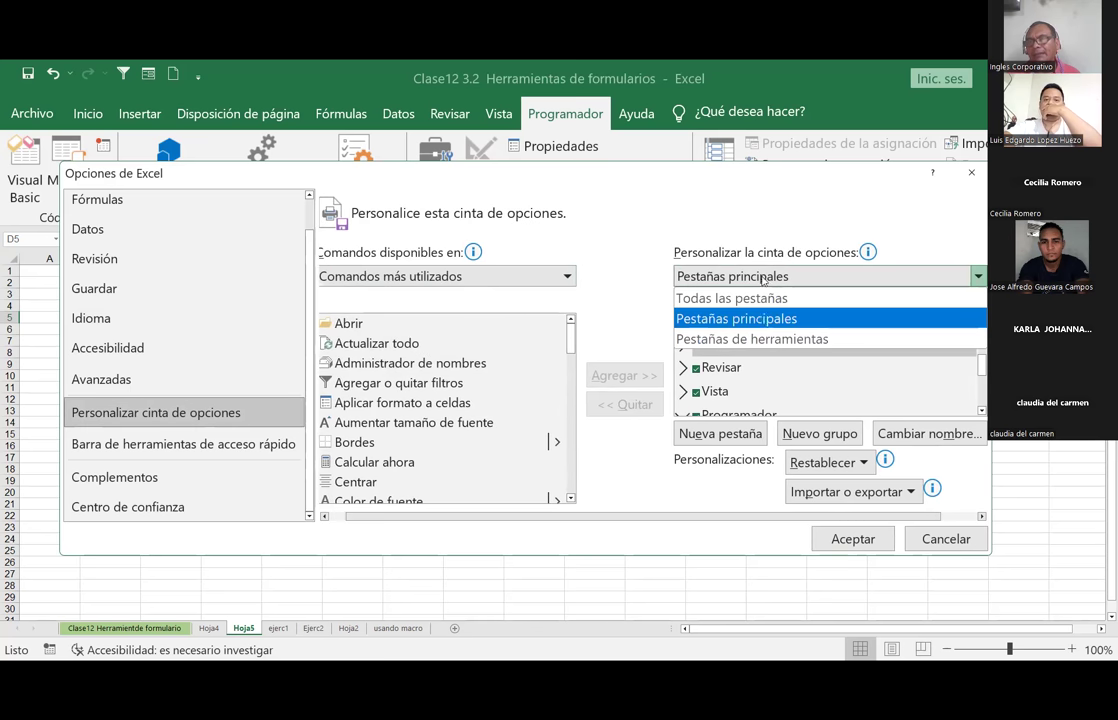
click(757, 300)
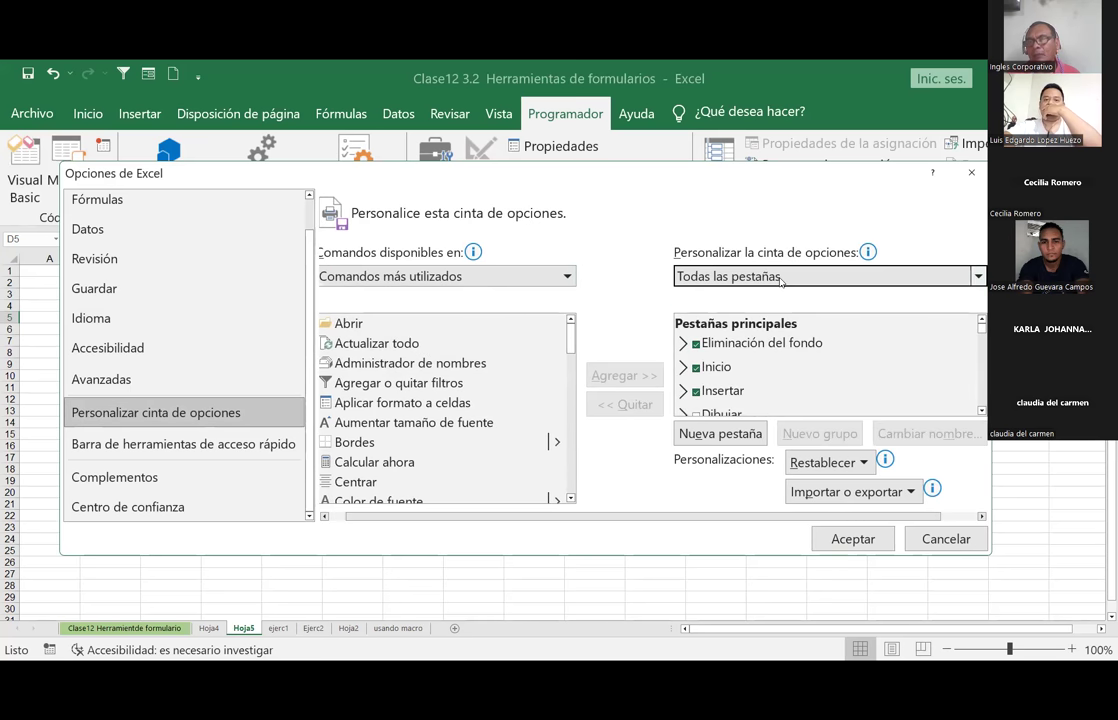
click(781, 279)
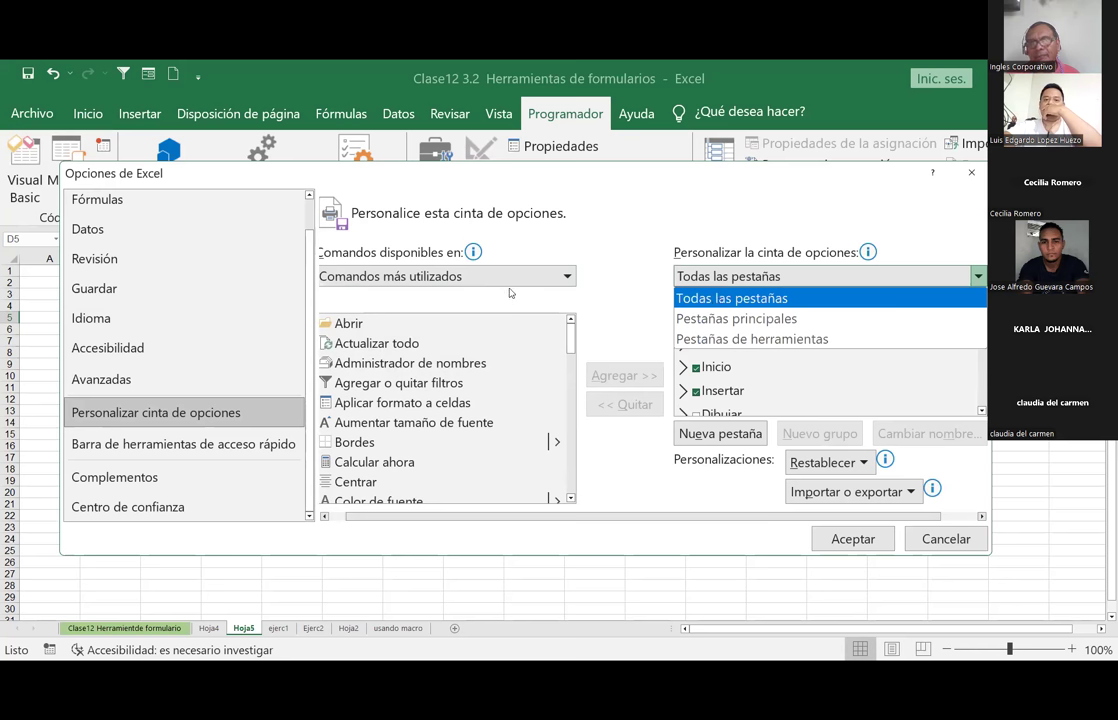
Step: Set Comandos disponibles en to Todas las pestañas and expand Programador into its groups
click(566, 280)
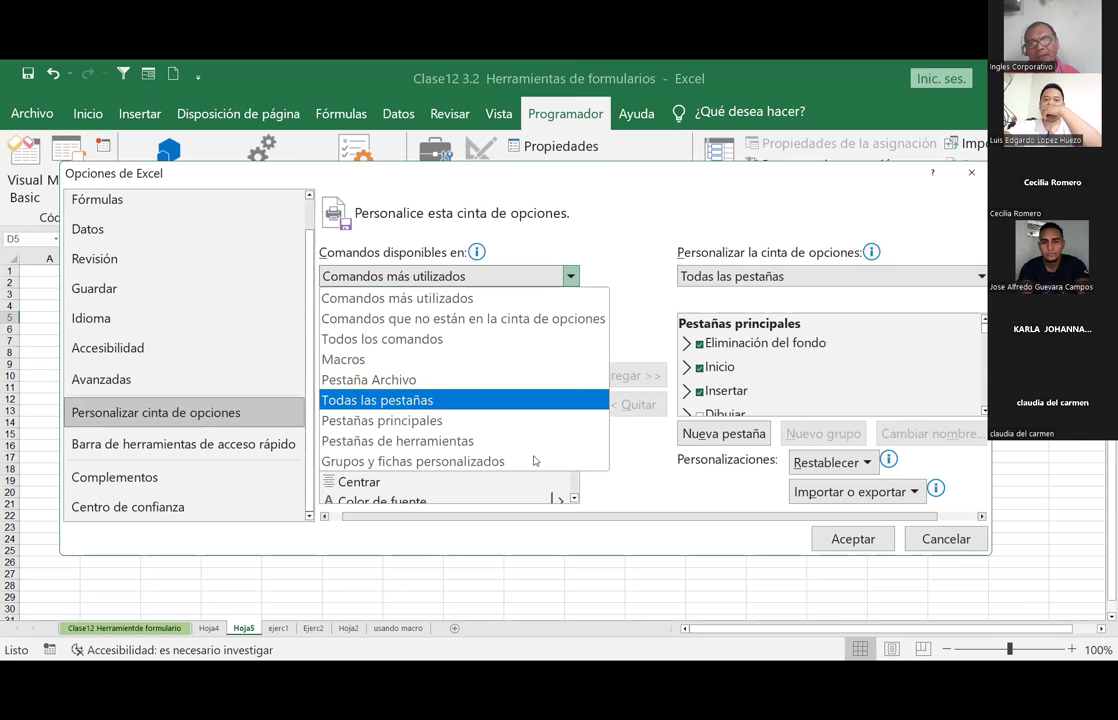
click(558, 400)
scroll(573, 354, down, 2)
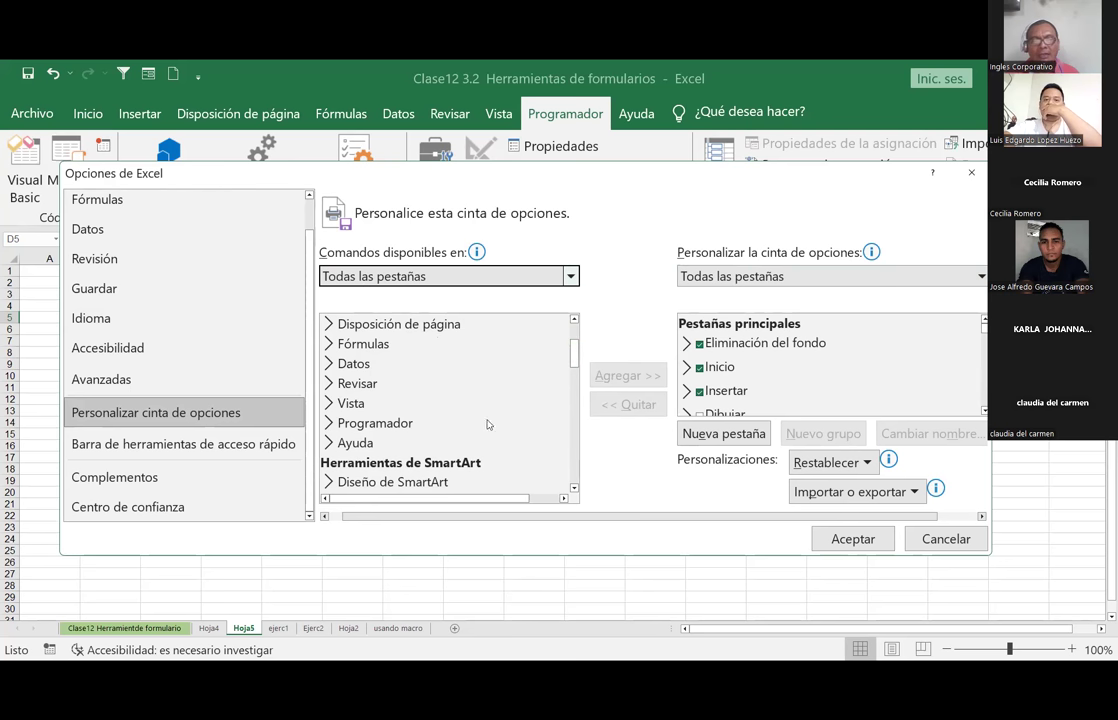
click(347, 424)
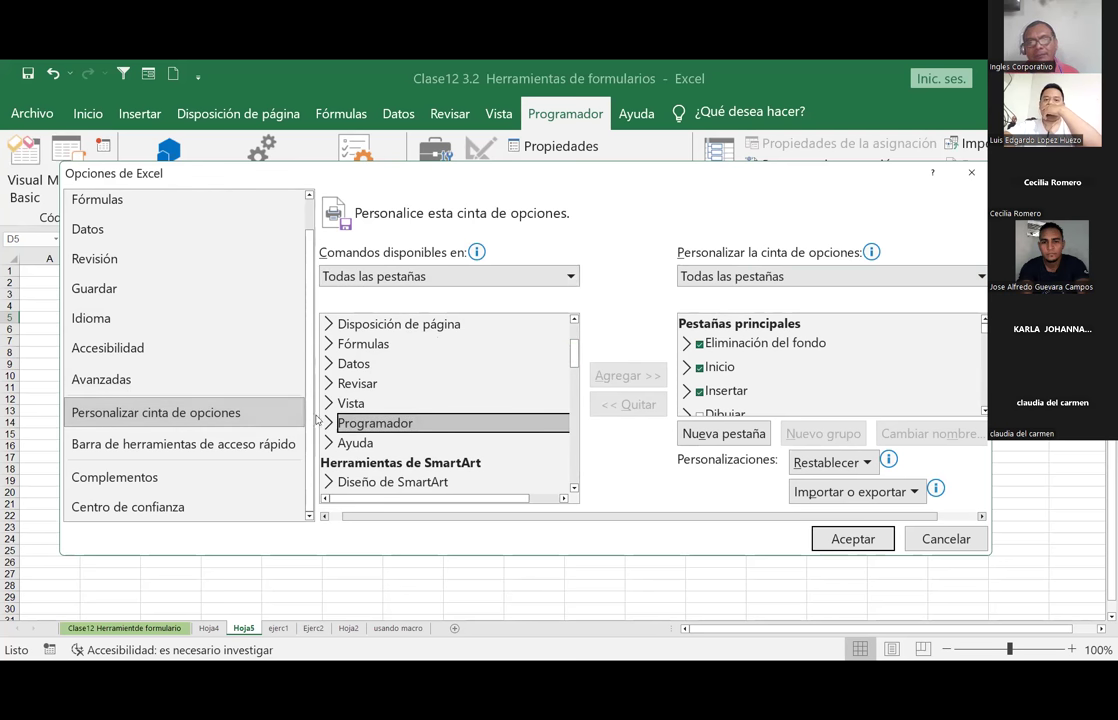
click(356, 443)
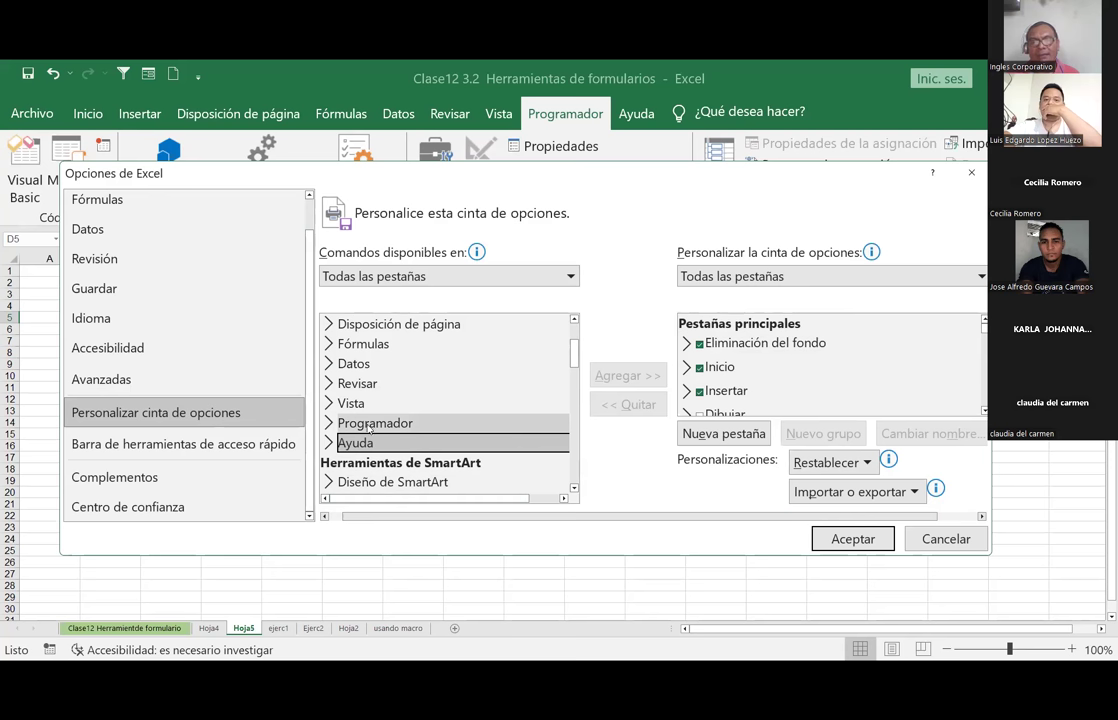
double_click(372, 423)
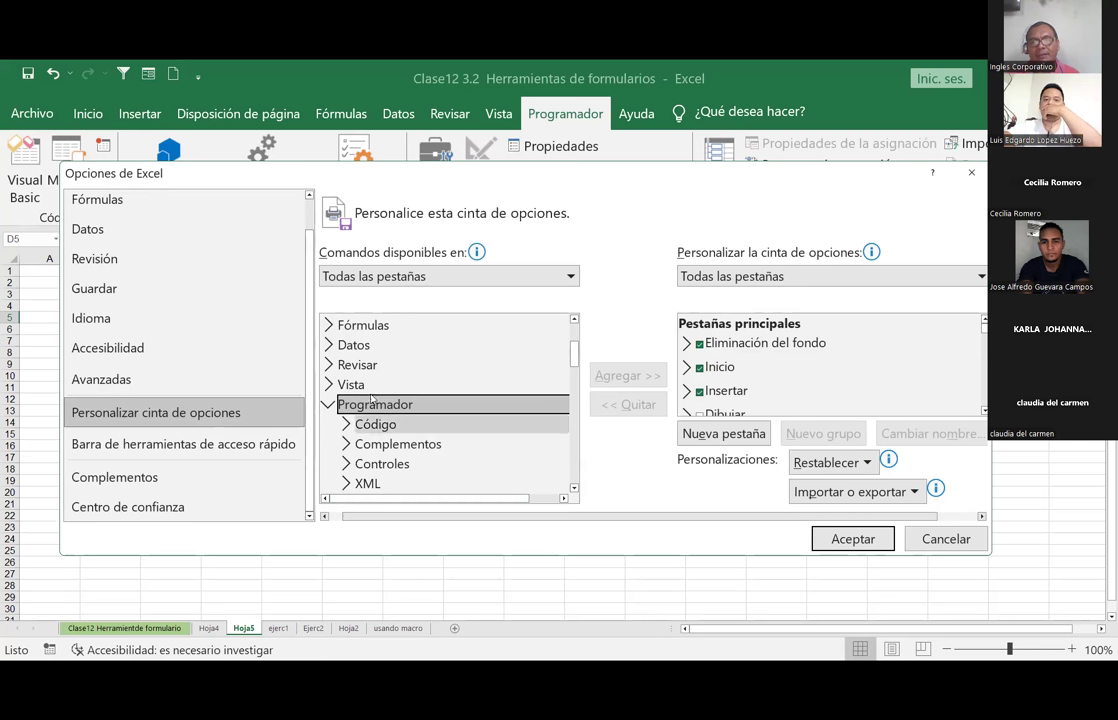
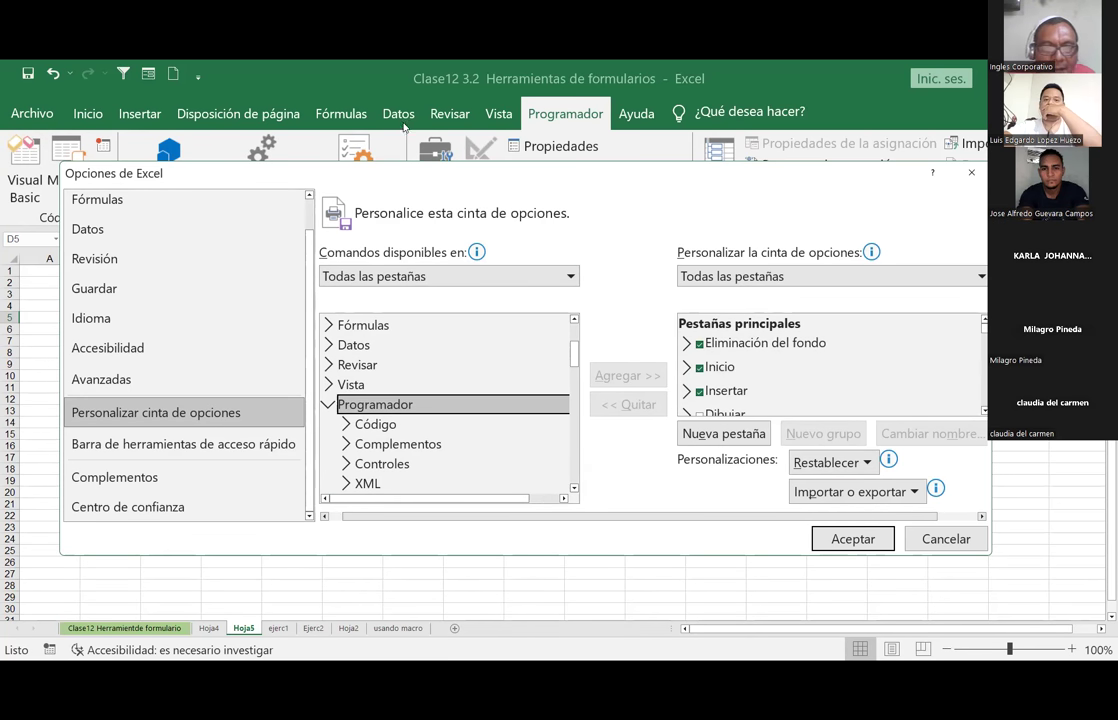
Step: Browse the command sources, briefly showing 'Comandos más utilizados'
click(501, 279)
click(478, 279)
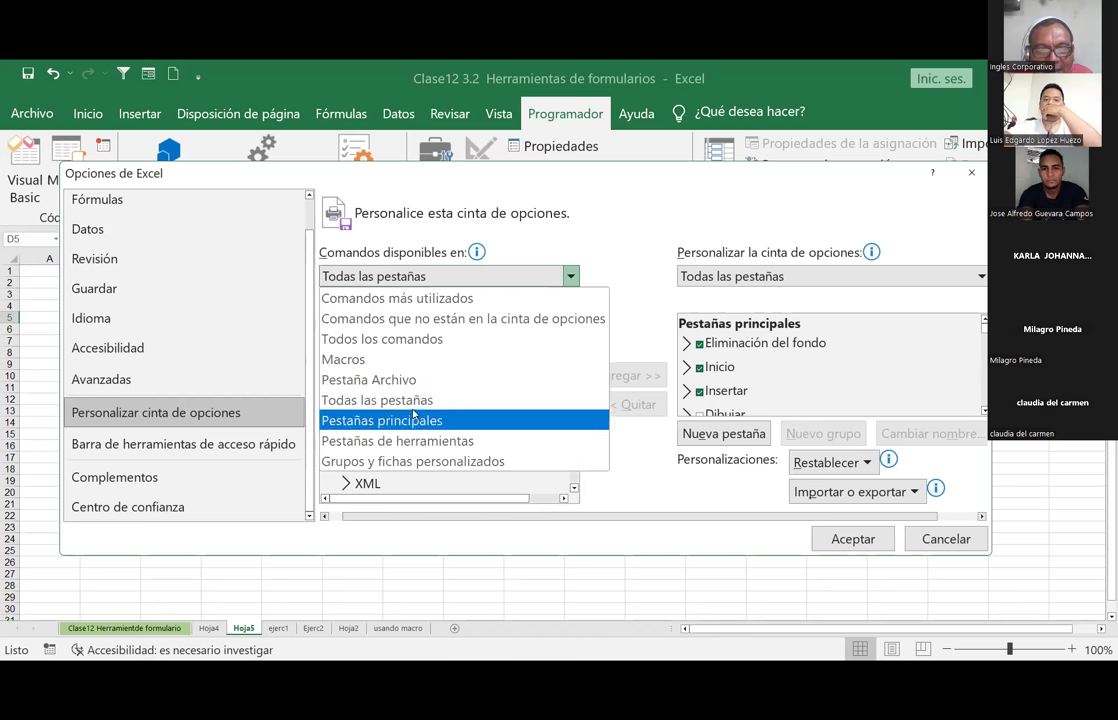
key(Escape)
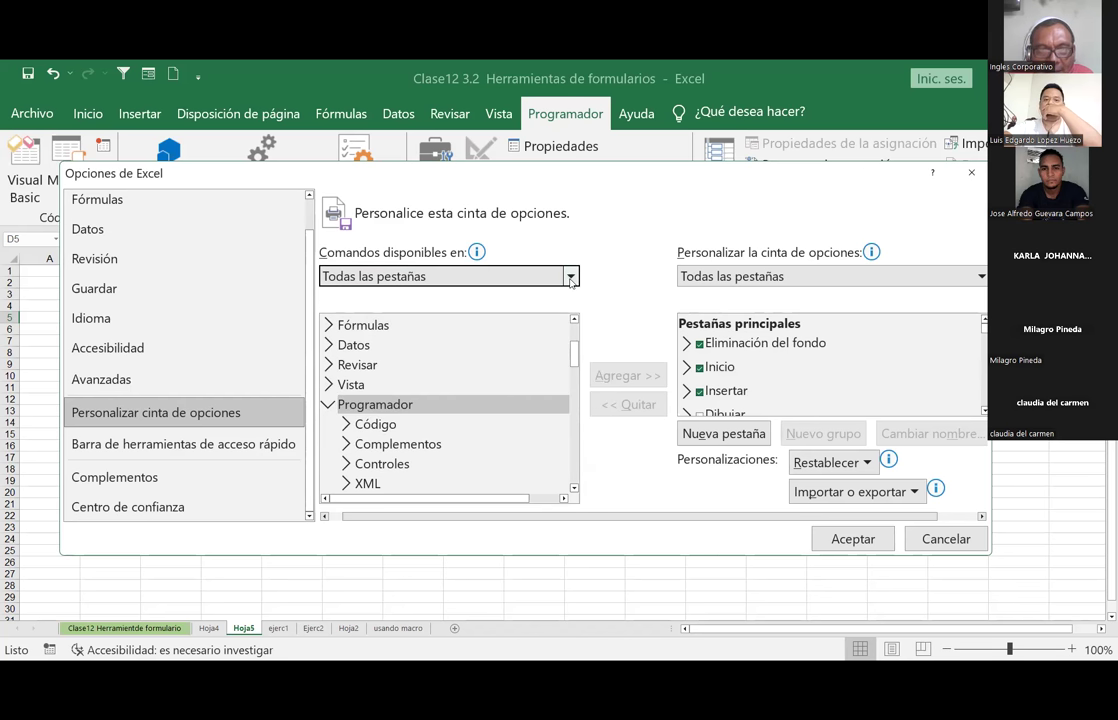
click(571, 279)
click(571, 281)
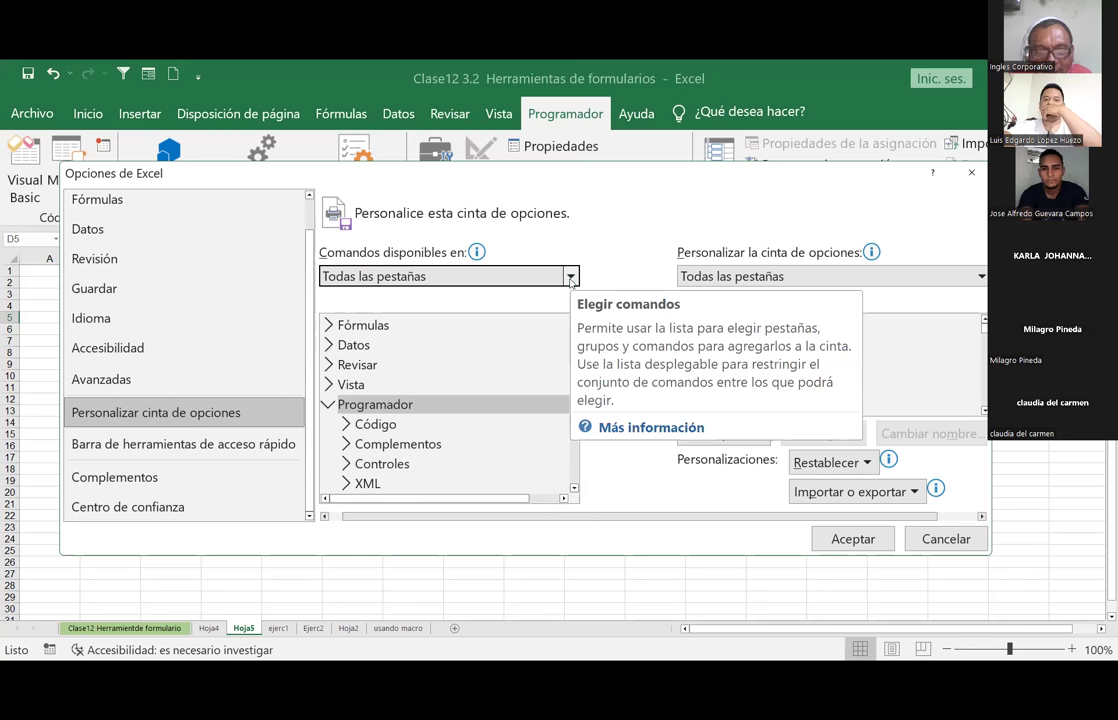
click(405, 278)
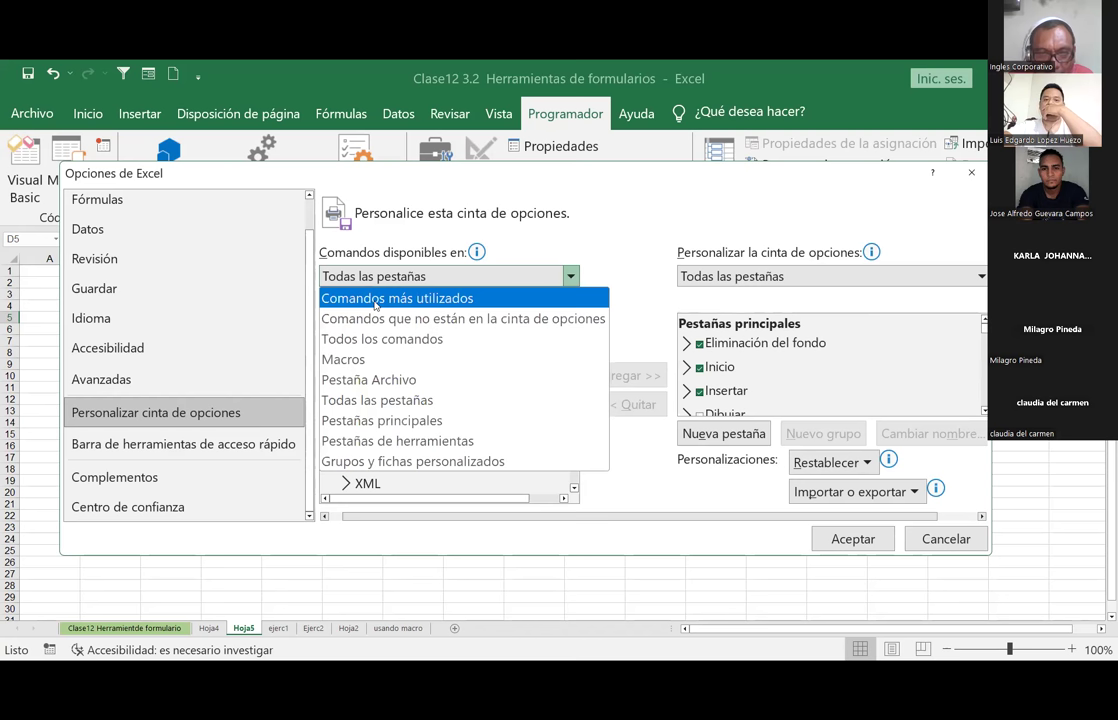
click(375, 305)
mouse_move(574, 330)
mouse_down()
mouse_move(580, 492)
mouse_move(590, 434)
mouse_move(578, 336)
mouse_up()
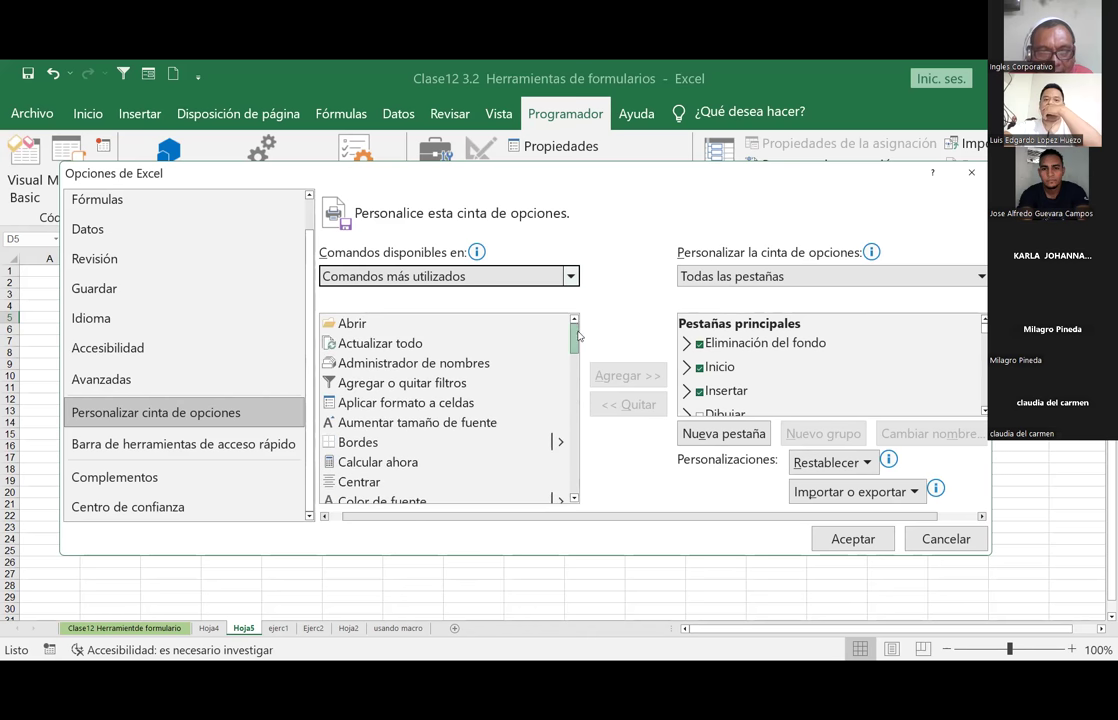
Step: Show commands not in the ribbon, then settle on 'Todos los comandos'
click(472, 283)
click(377, 321)
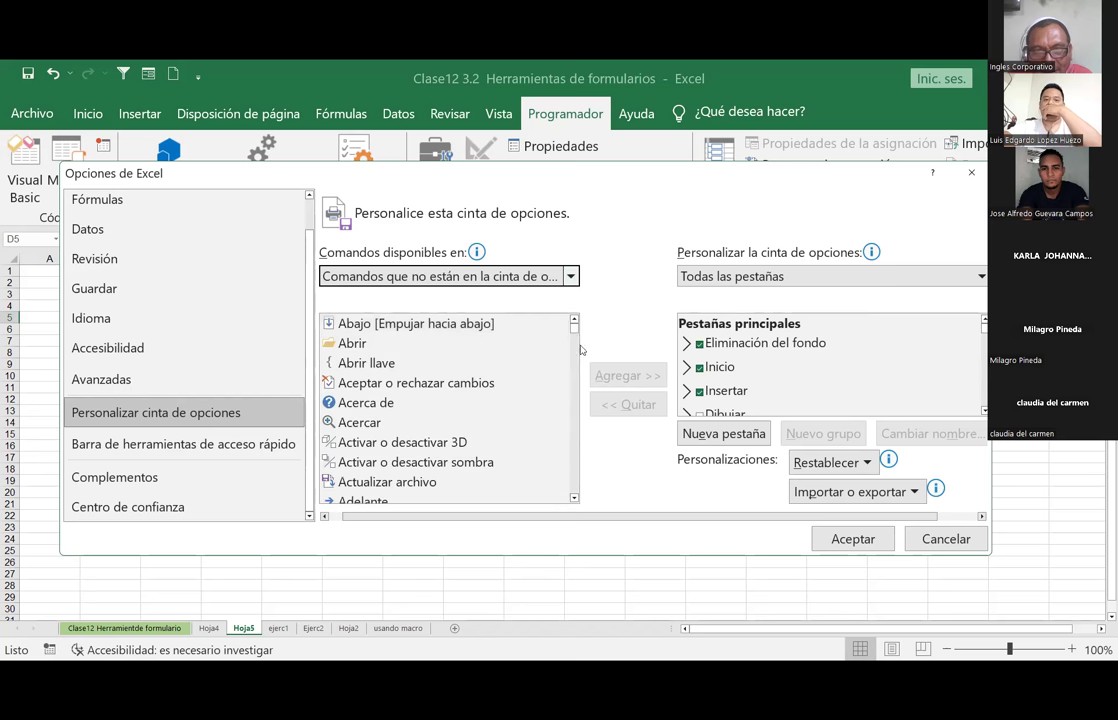
mouse_move(574, 326)
mouse_down()
mouse_move(581, 382)
mouse_move(572, 279)
mouse_up()
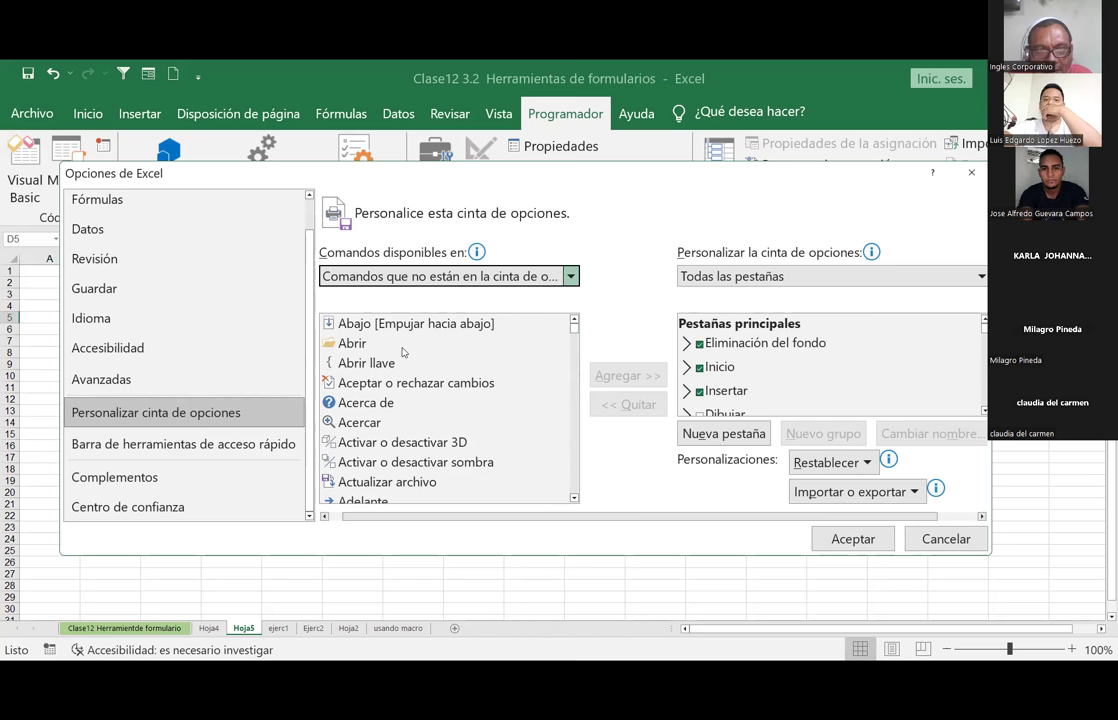
click(440, 276)
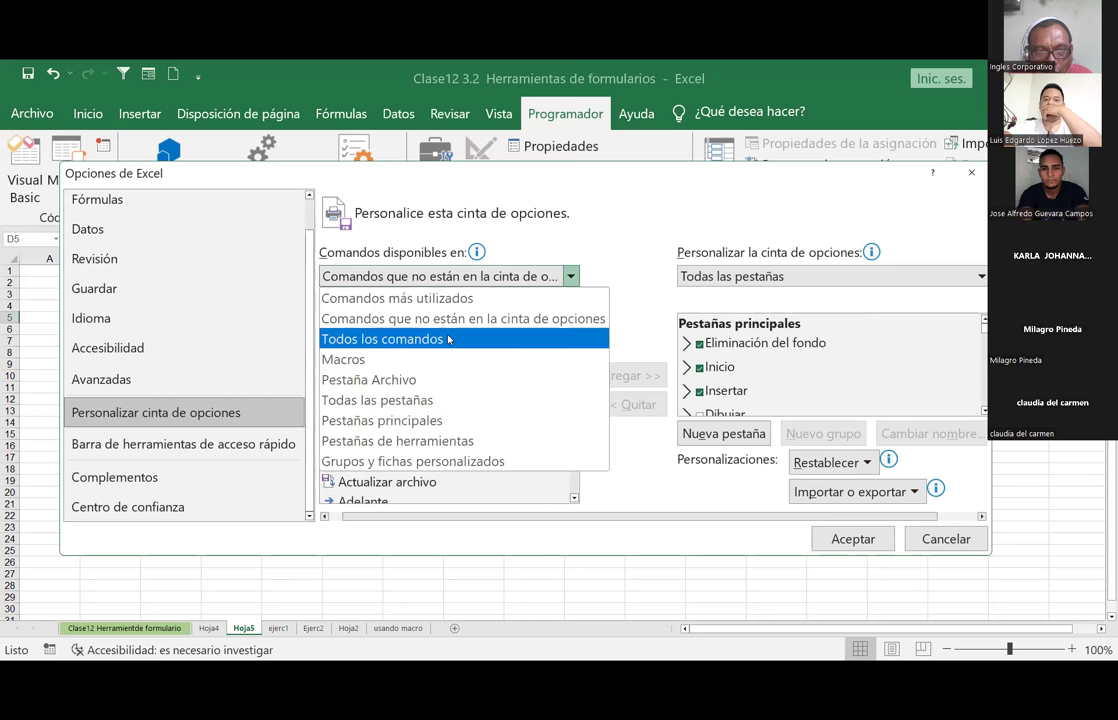
click(376, 343)
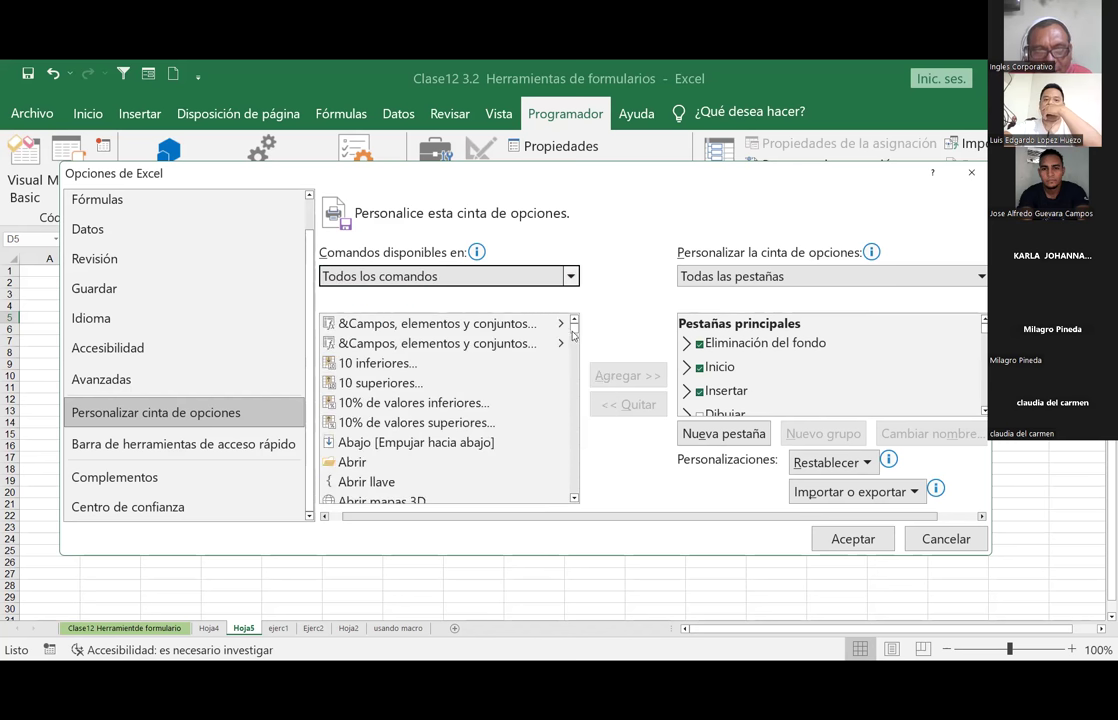
drag(576, 336, 576, 390)
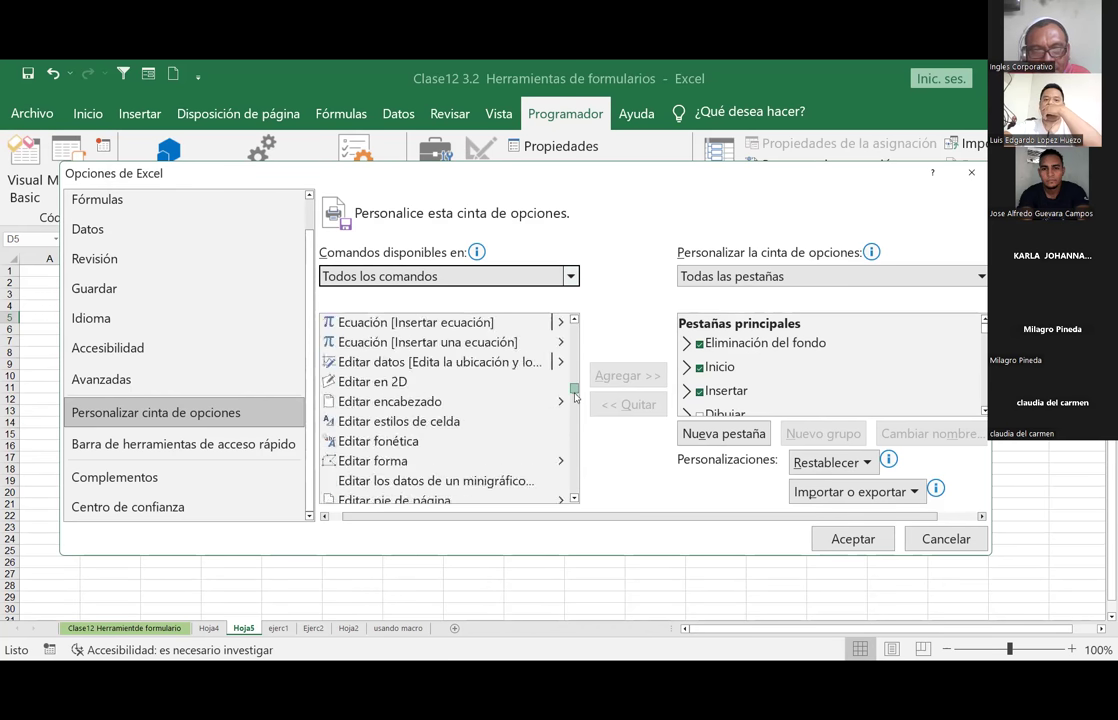
drag(575, 390, 575, 408)
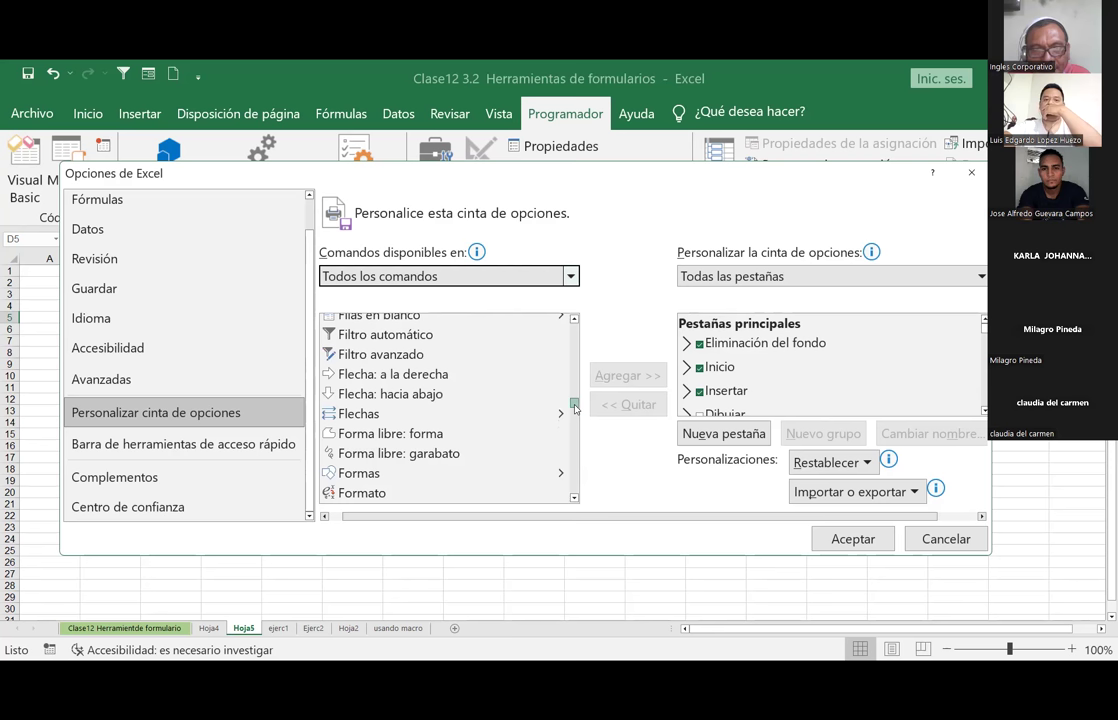
click(574, 320)
click(574, 320)
click(574, 320)
click(574, 320)
click(574, 320)
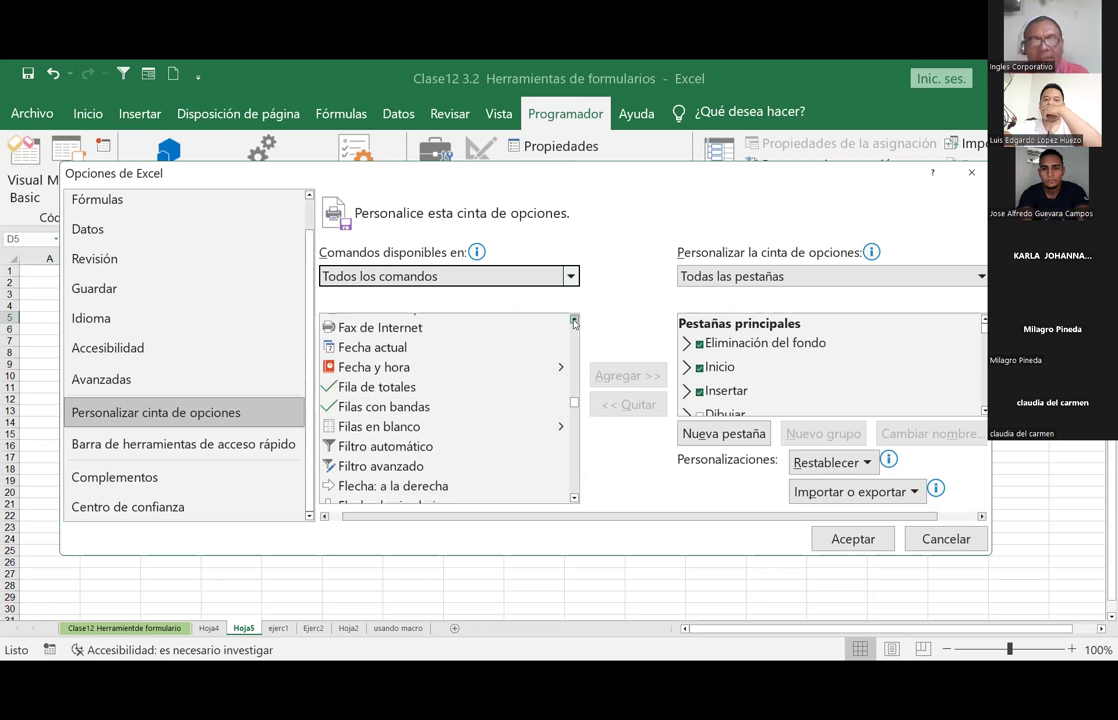
click(574, 320)
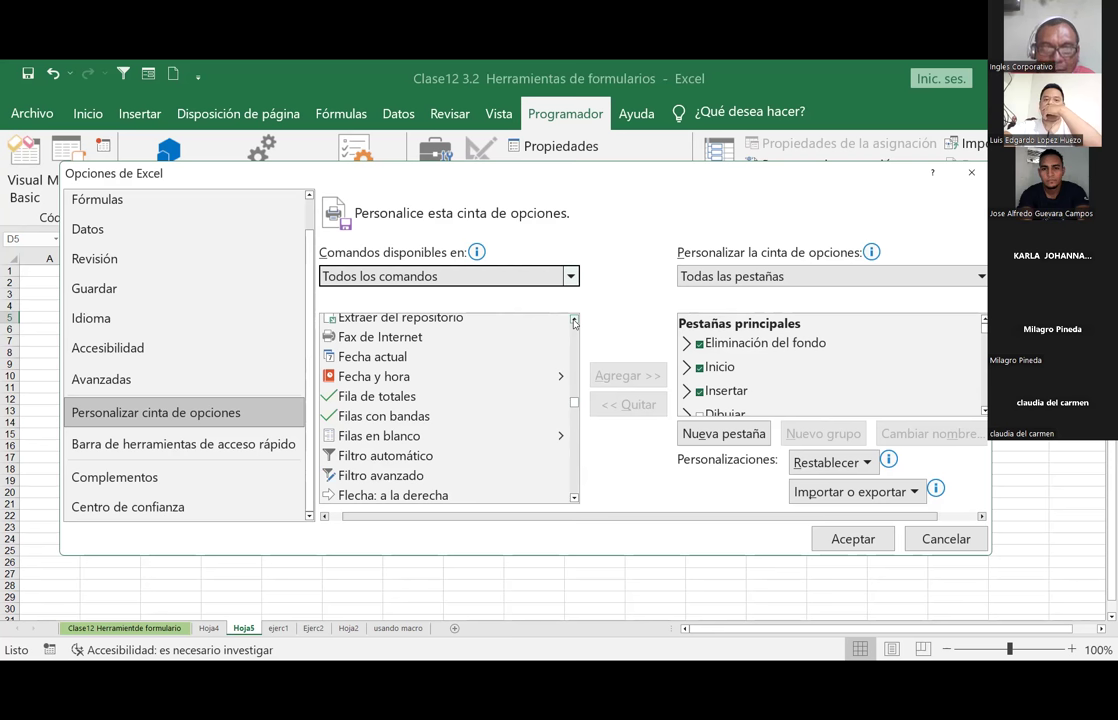
click(570, 279)
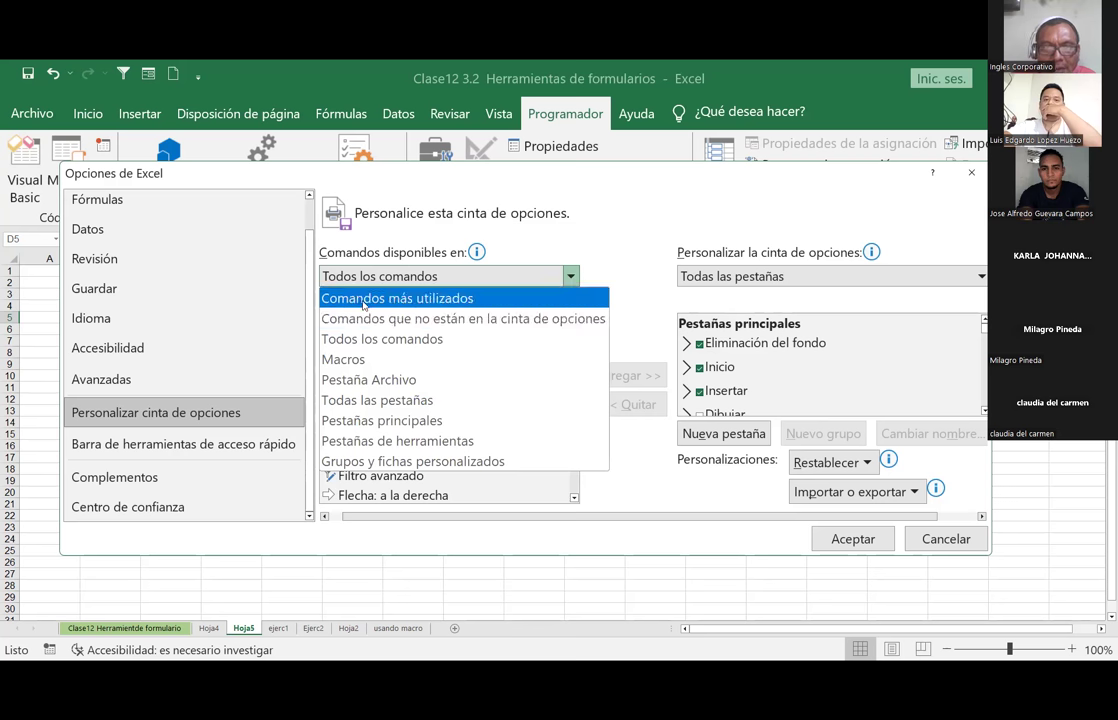
click(364, 302)
click(450, 276)
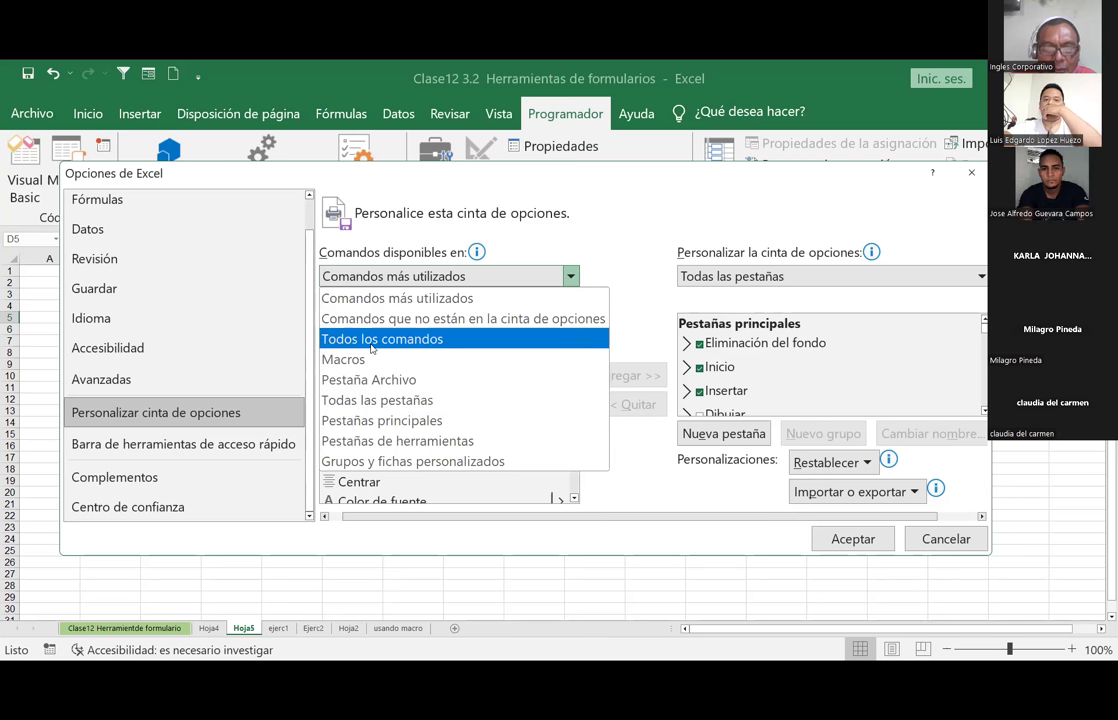
click(506, 342)
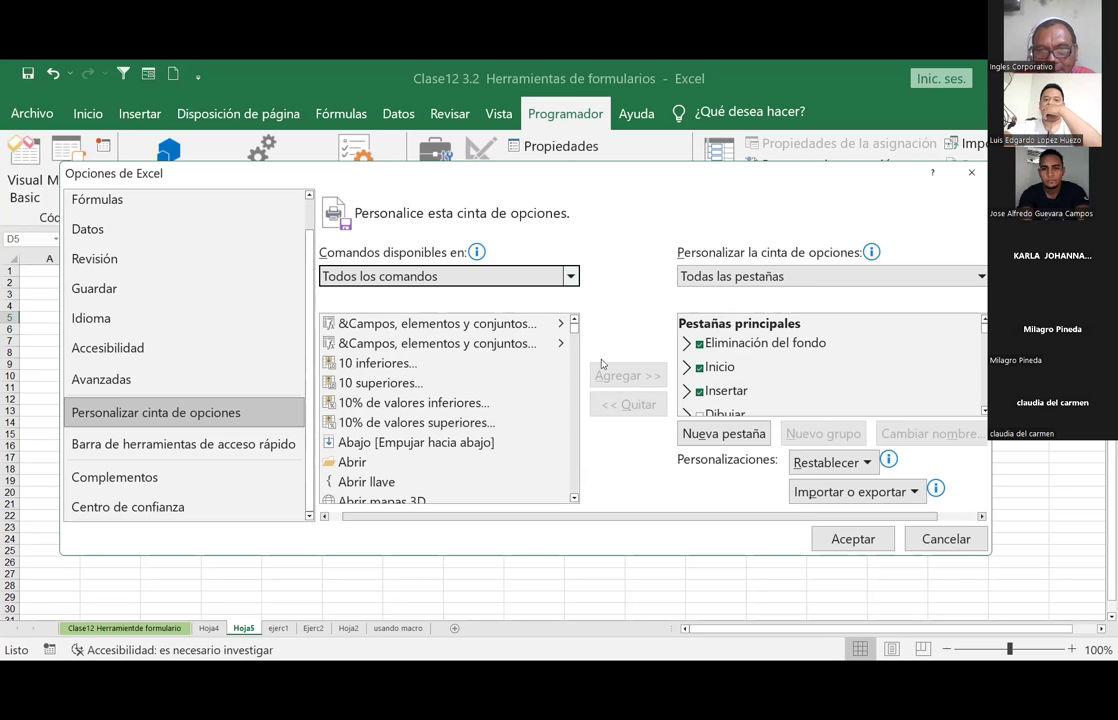
Step: Look through the ribbon tab tree and select Programador as the tab to customize
click(760, 343)
click(738, 368)
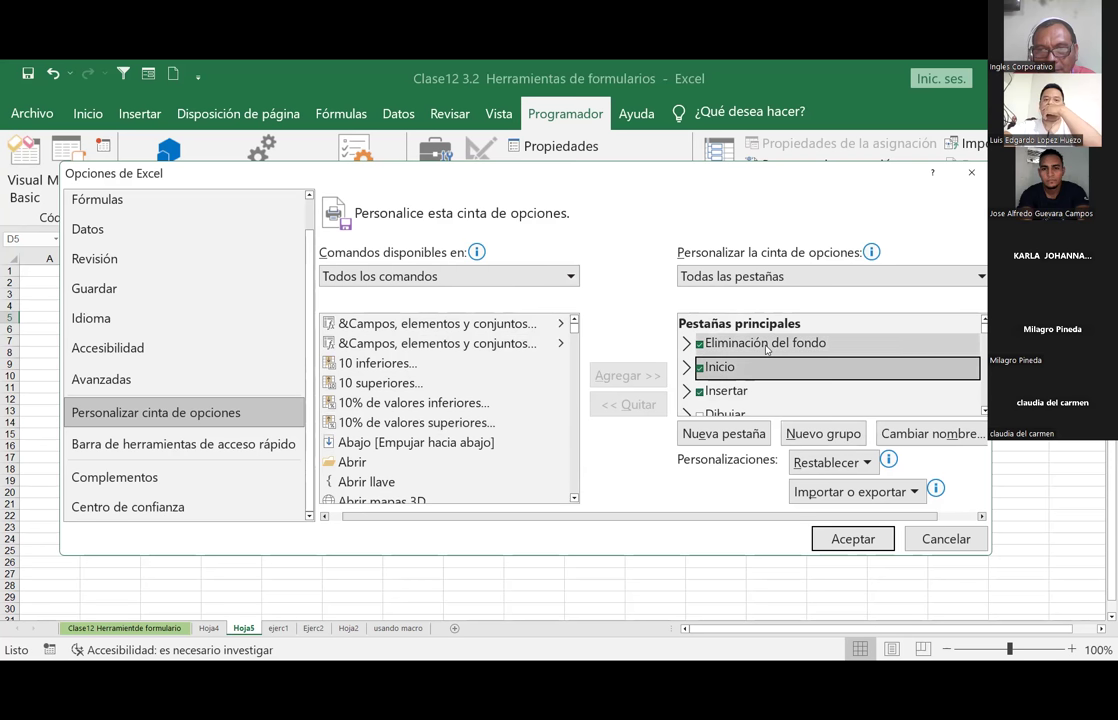
click(725, 390)
scroll(742, 397, down, 2)
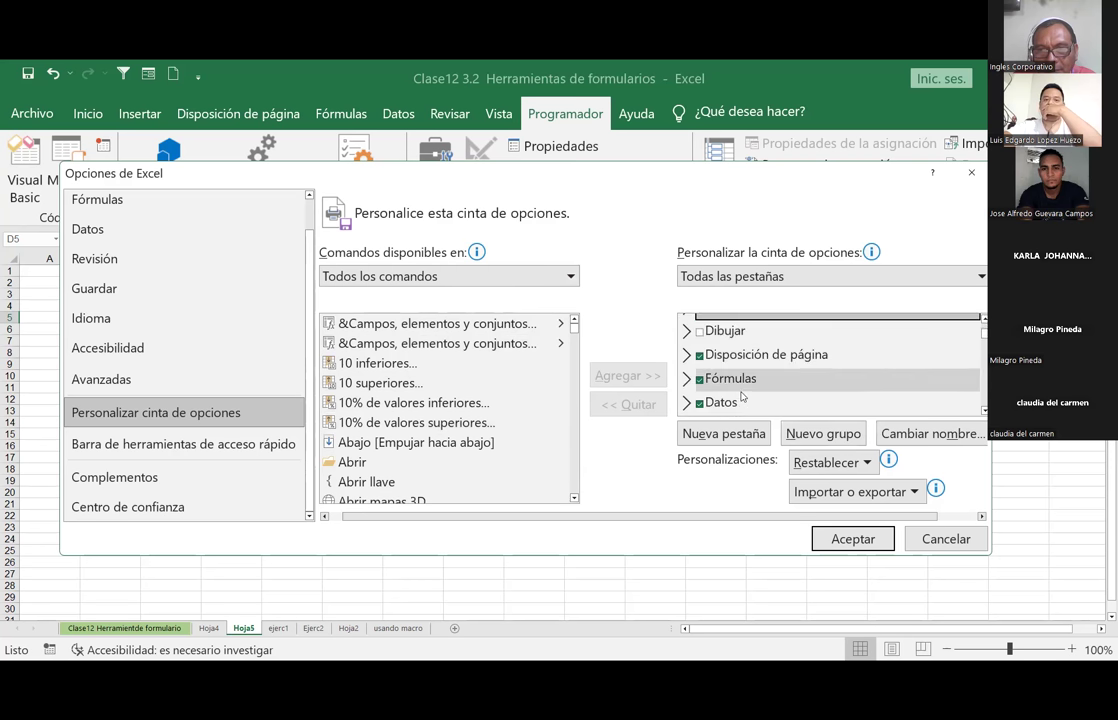
scroll(741, 397, down, 2)
scroll(730, 385, down, 4)
scroll(718, 371, up, 1)
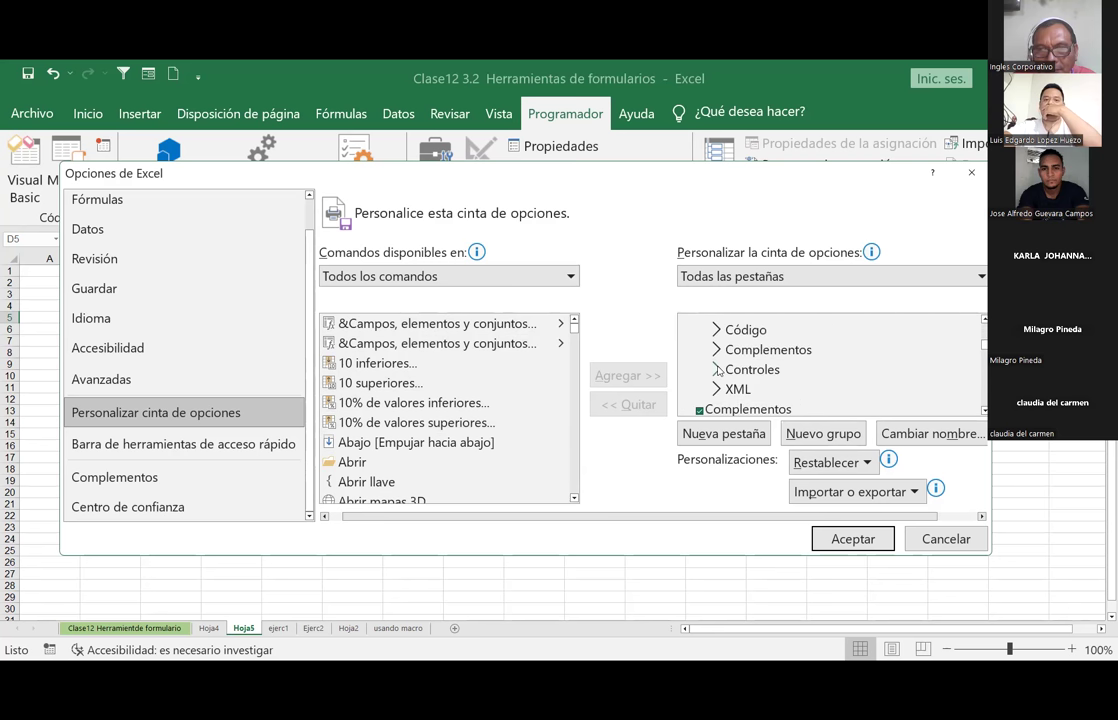
scroll(720, 372, up, 1)
scroll(740, 380, up, 2)
scroll(755, 389, down, 1)
click(750, 362)
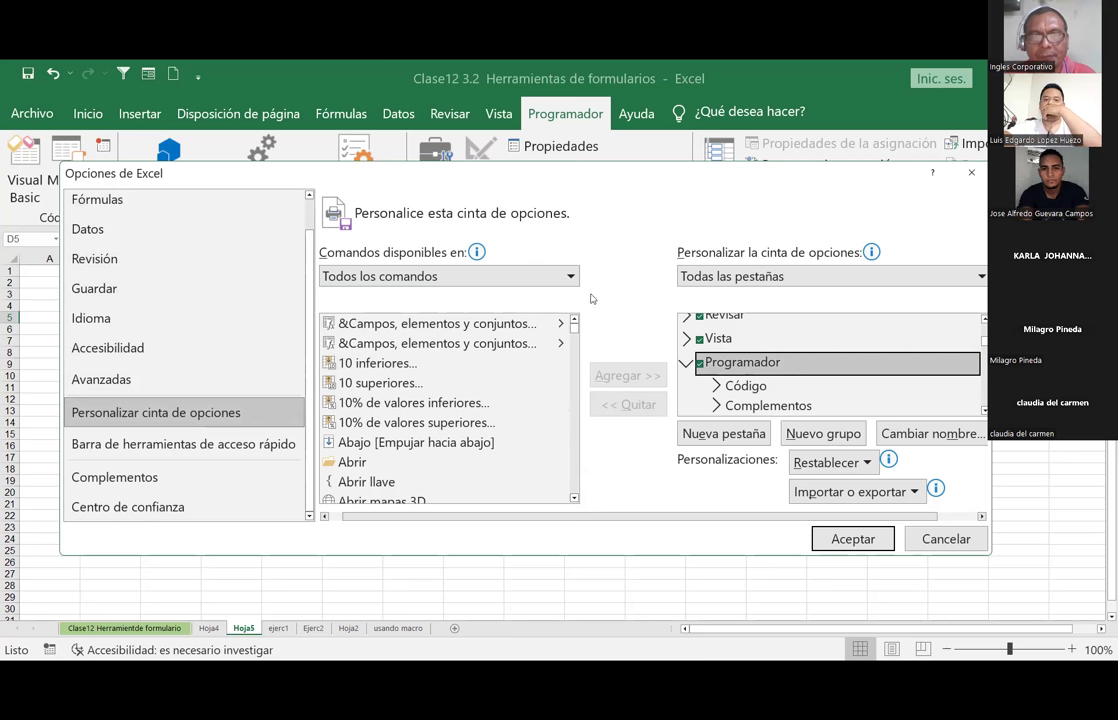
click(460, 276)
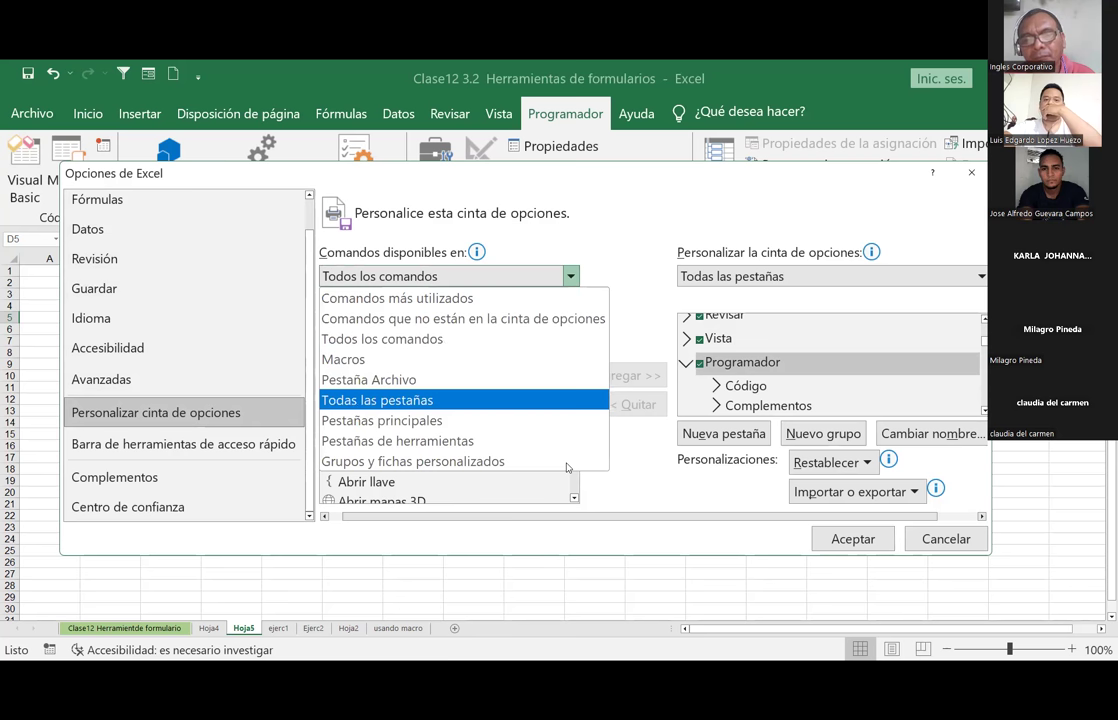
Step: Switch the command source to 'Todas las pestañas' and select its Programador tab
click(566, 400)
mouse_move(573, 357)
mouse_down()
mouse_move(574, 487)
mouse_move(576, 319)
mouse_up()
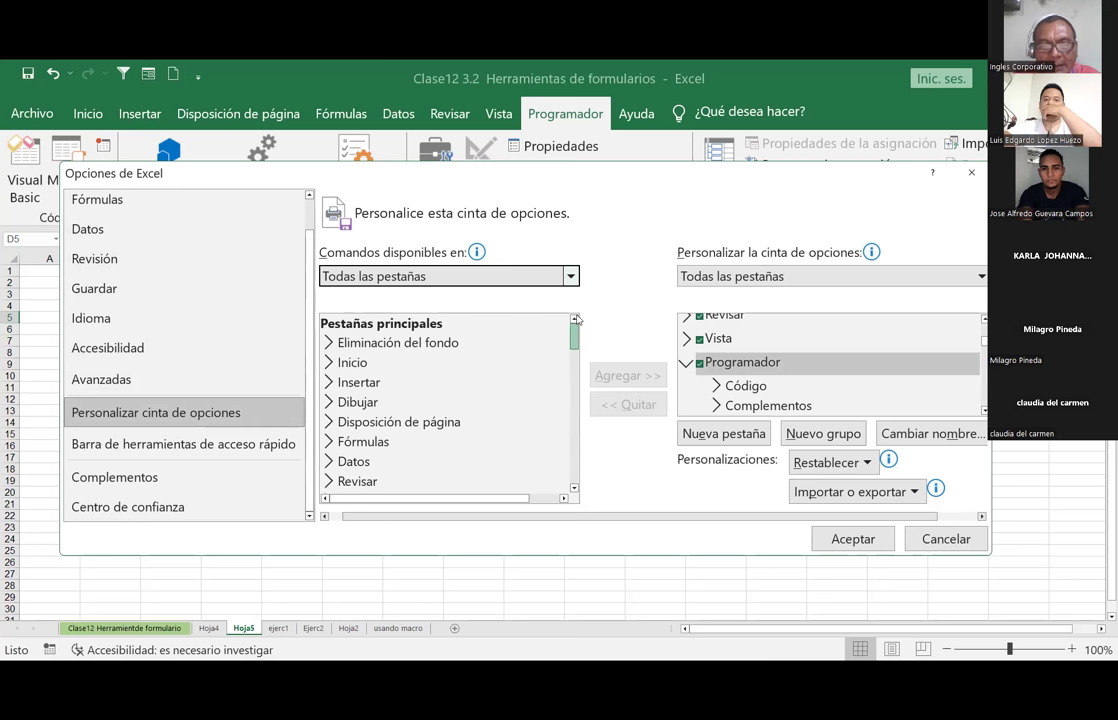
scroll(442, 387, down, 2)
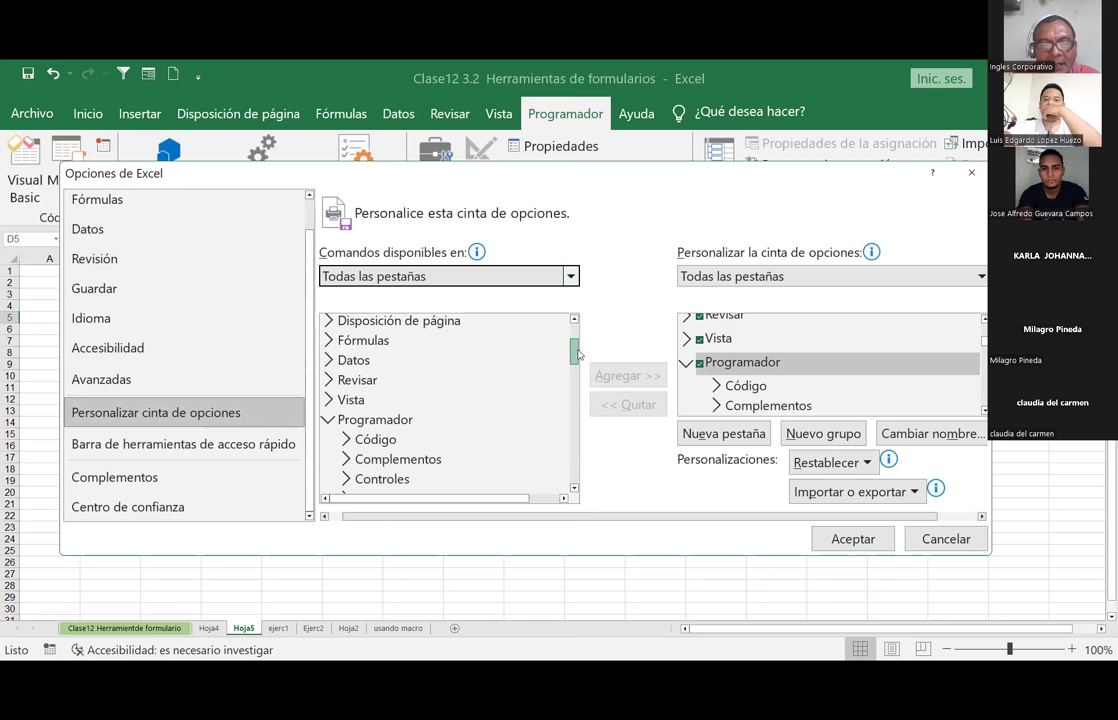
click(328, 395)
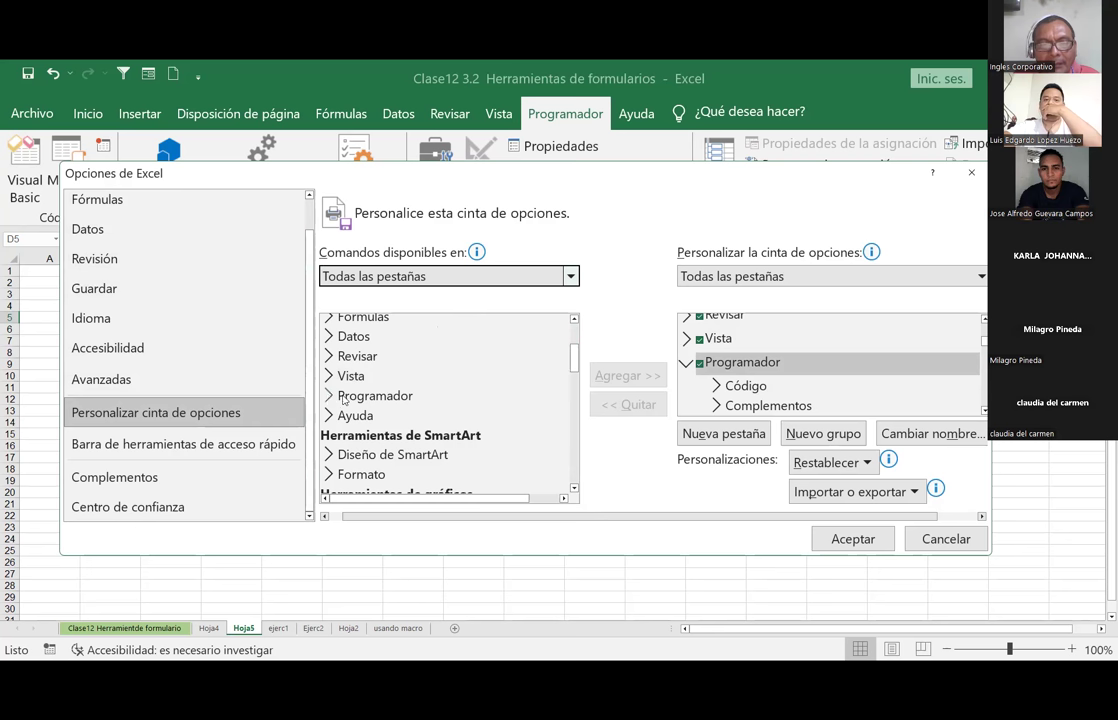
click(370, 397)
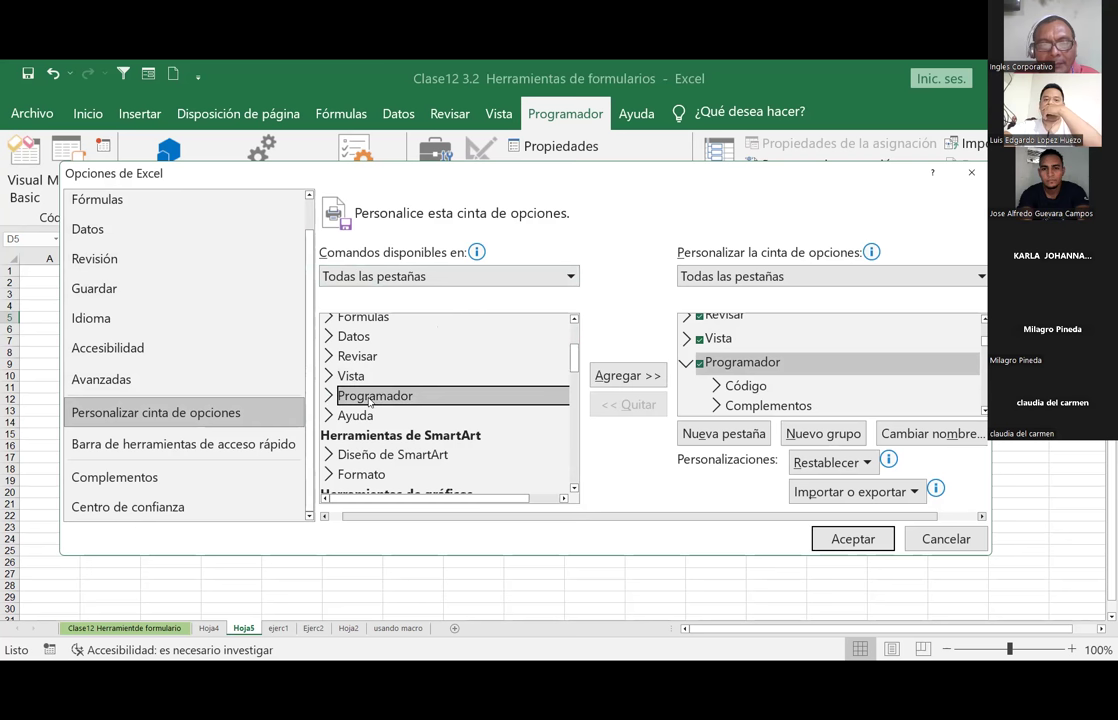
Step: Browse the listed tabs: Diseño de SmartArt, Formato, Ayuda, Formato de forma, Formato de imagen
click(365, 455)
click(357, 475)
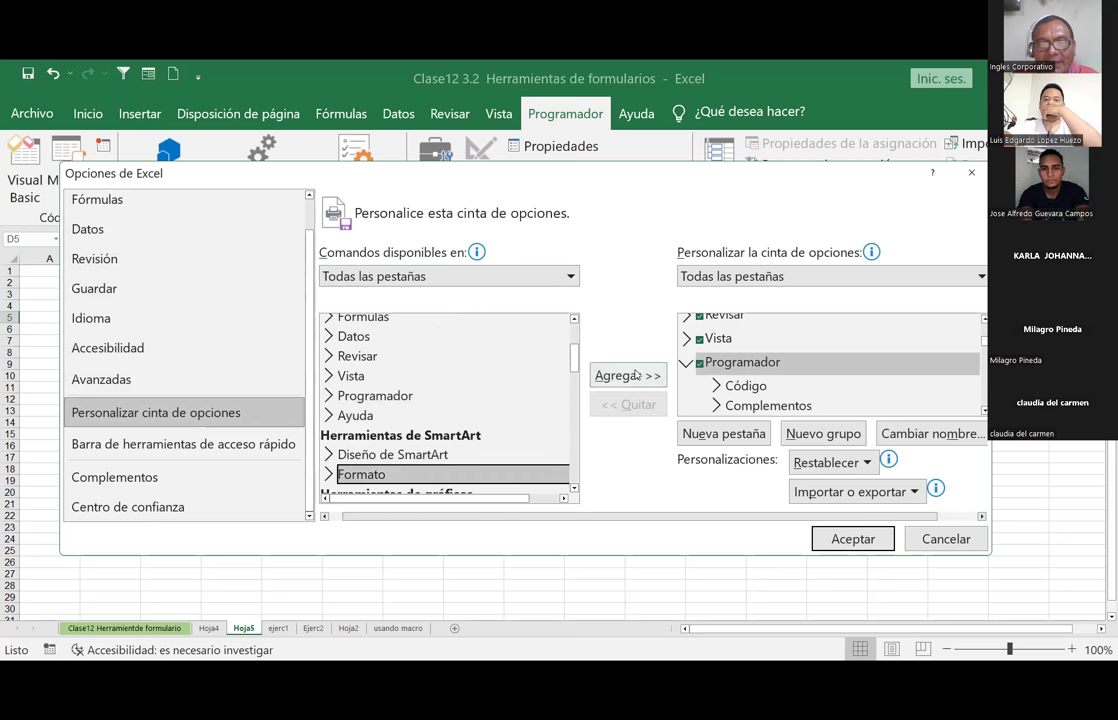
click(365, 454)
click(367, 414)
key(Up)
key(Up)
key(Up)
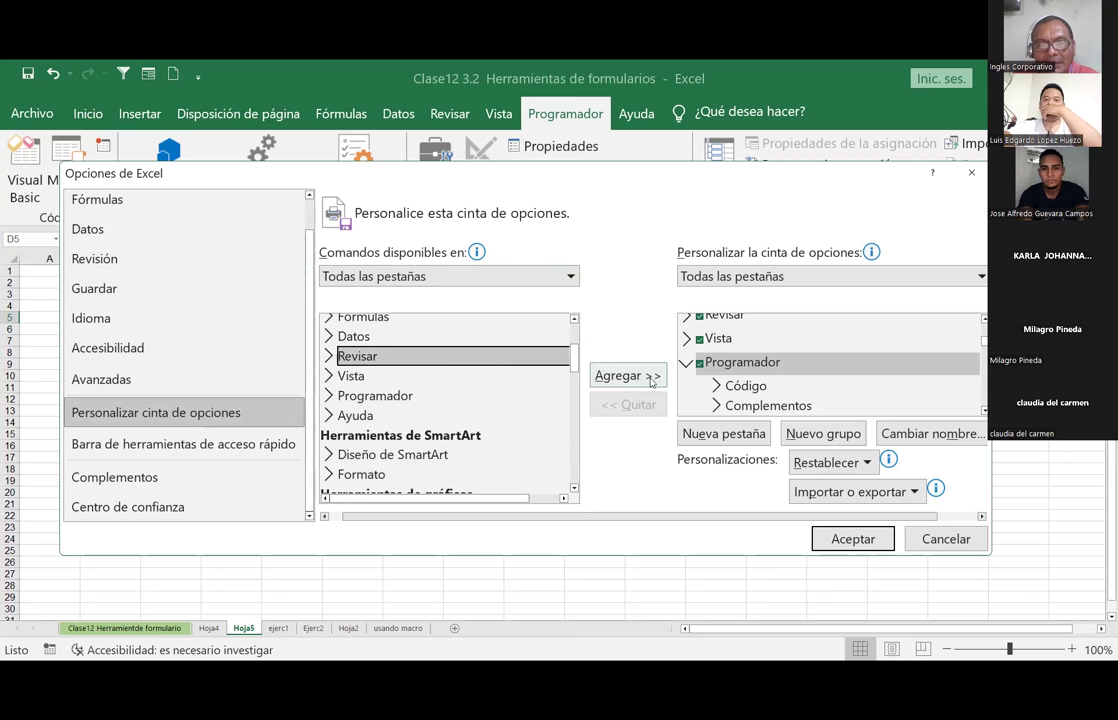
click(357, 415)
scroll(365, 420, down, 1)
scroll(367, 425, down, 1)
scroll(367, 425, down, 1)
click(370, 432)
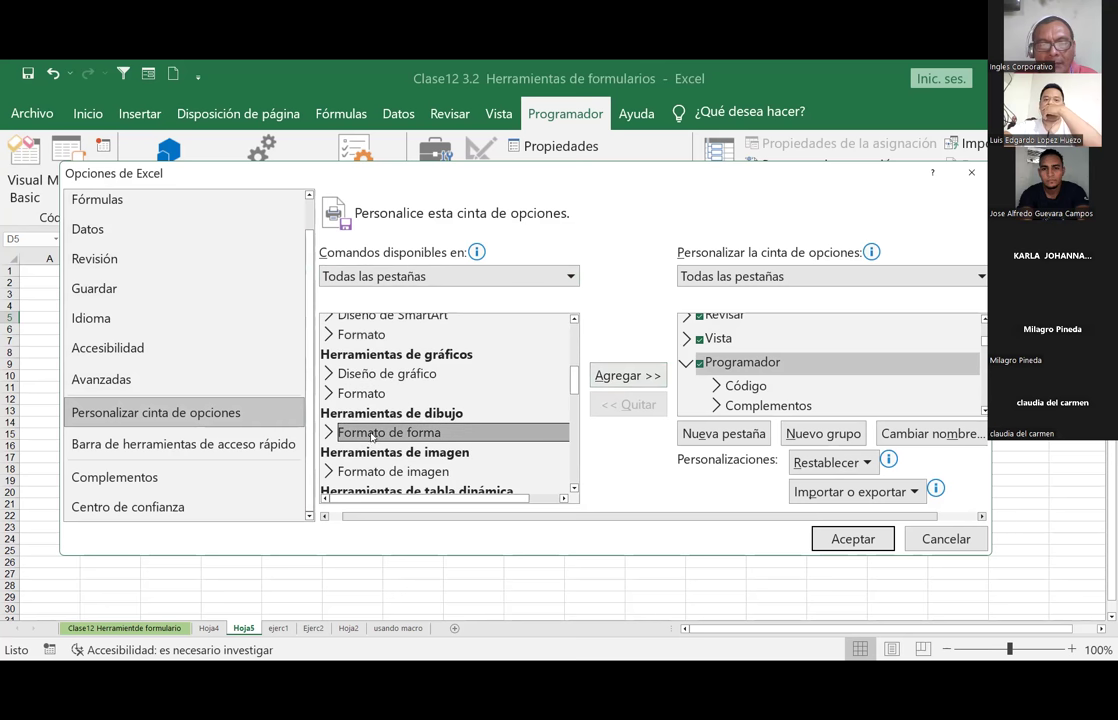
scroll(432, 428, down, 1)
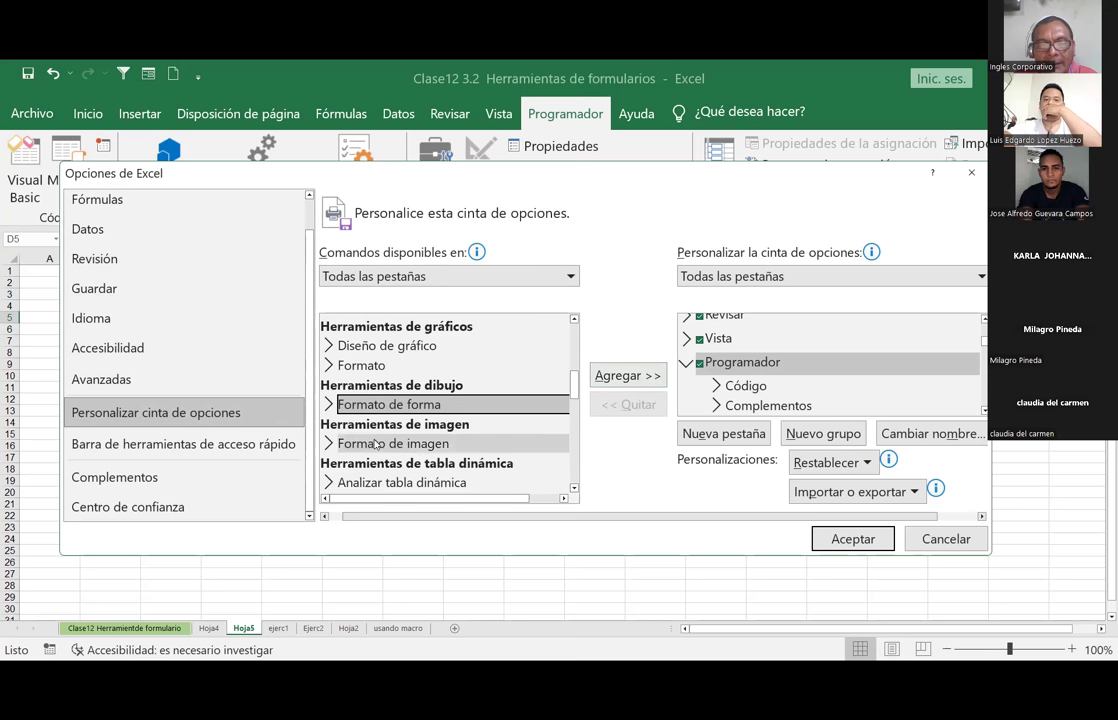
click(400, 443)
scroll(445, 439, down, 1)
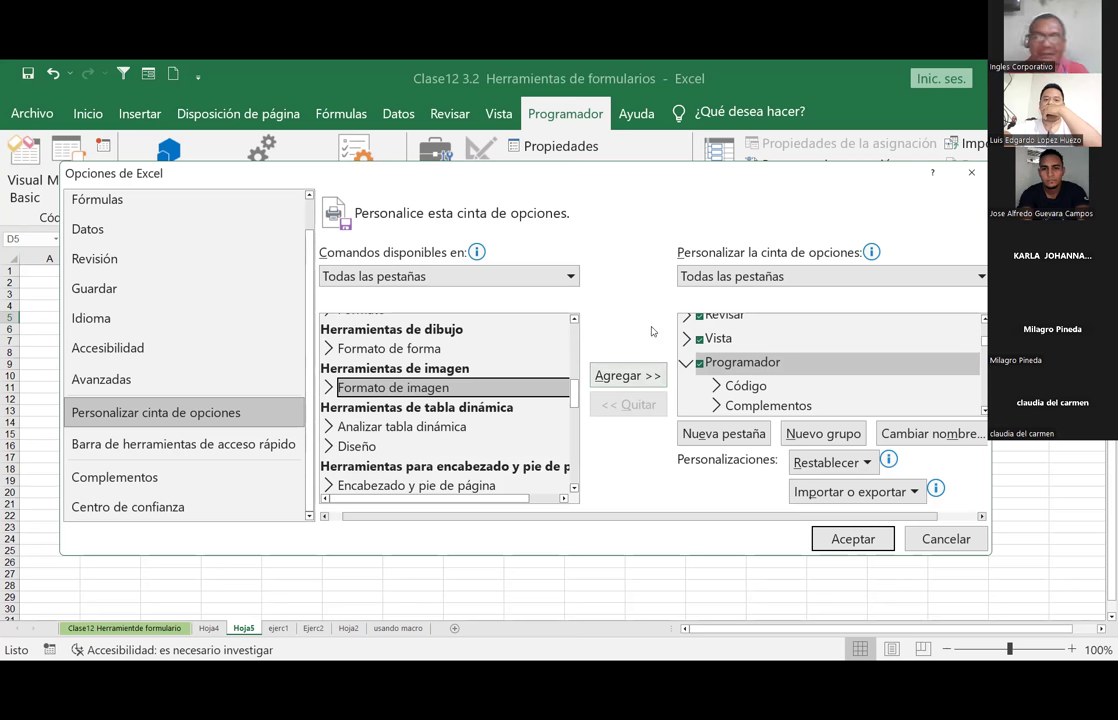
Step: Select Programador in the ribbon layout and move the Options window down and left
click(741, 364)
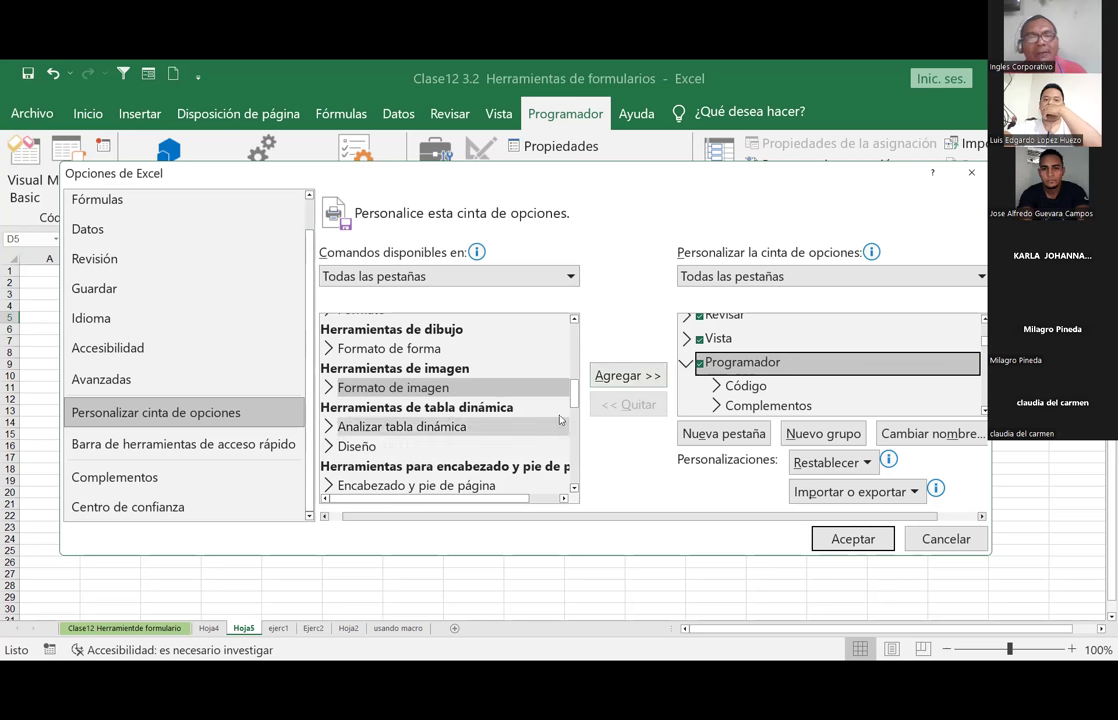
scroll(330, 407, up, 10)
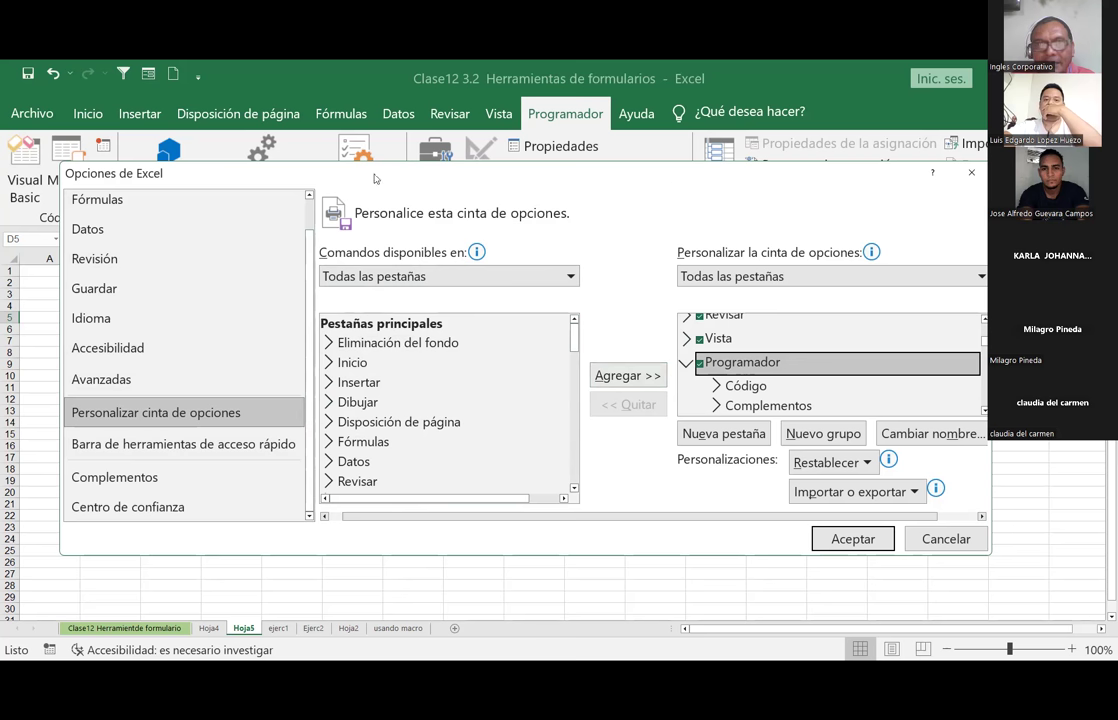
drag(781, 173, 689, 229)
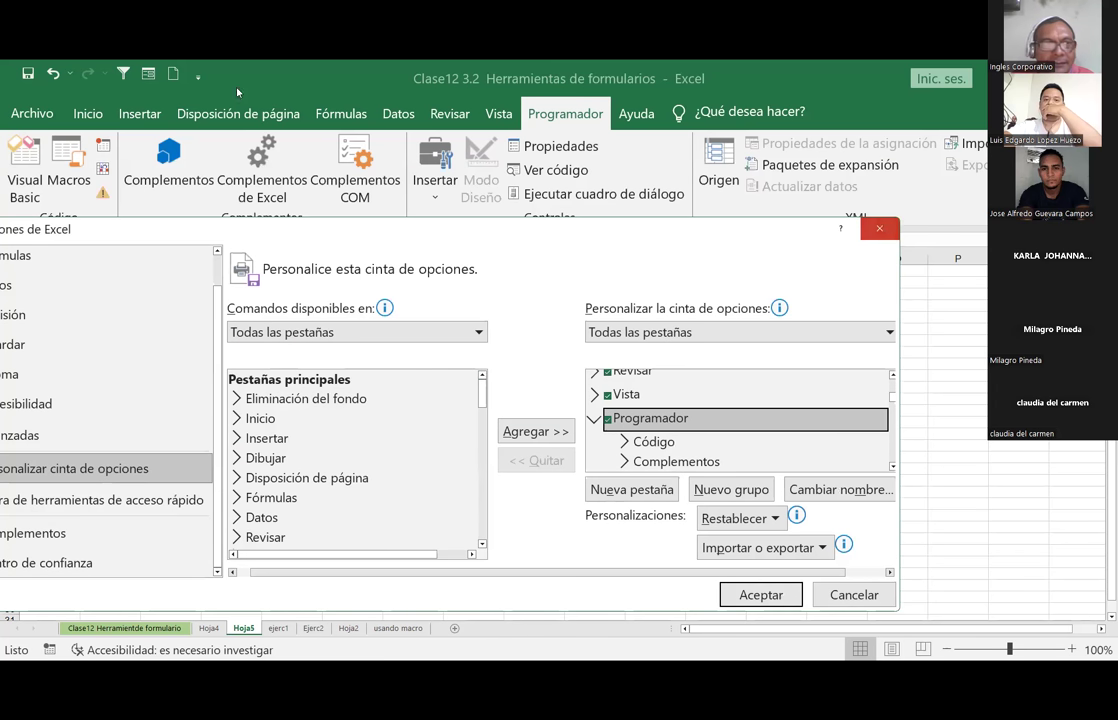
Step: Close Excel Options and bring up the customization menu for the Form shortcut
key(Escape)
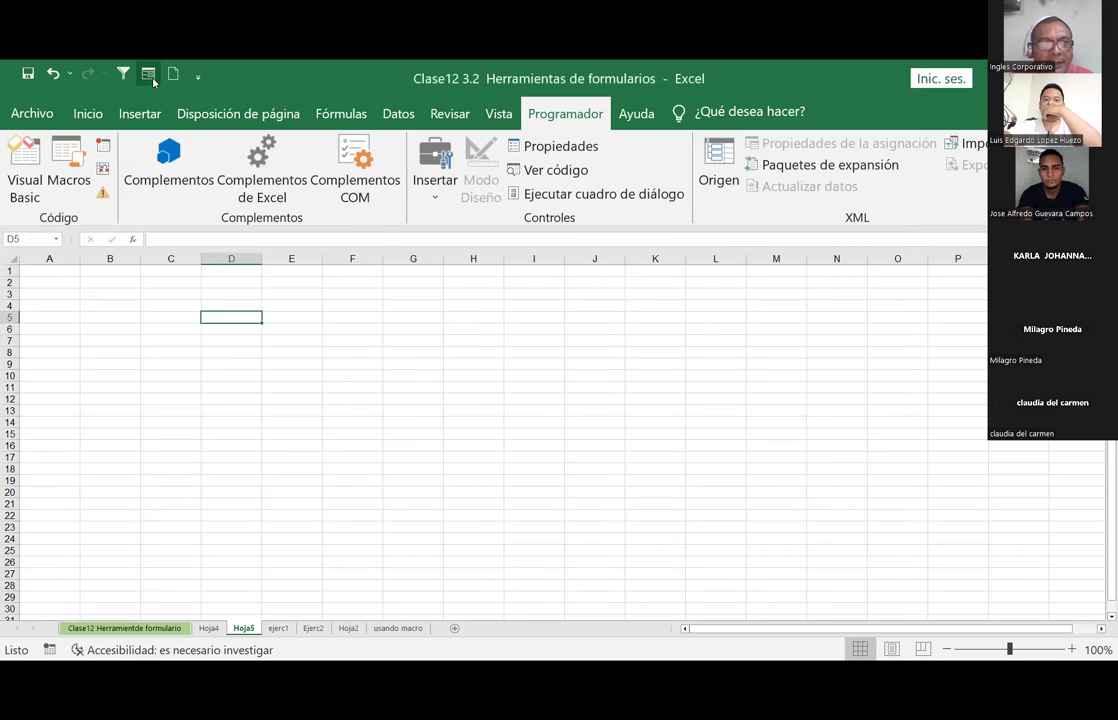
right_click(154, 82)
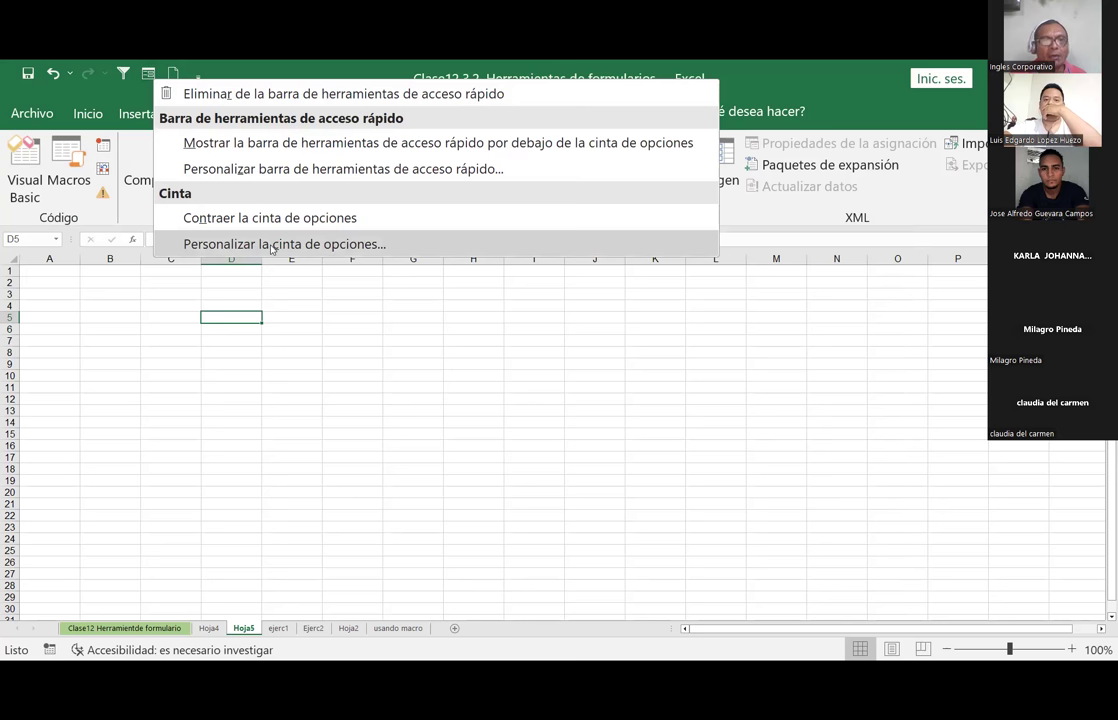
click(272, 248)
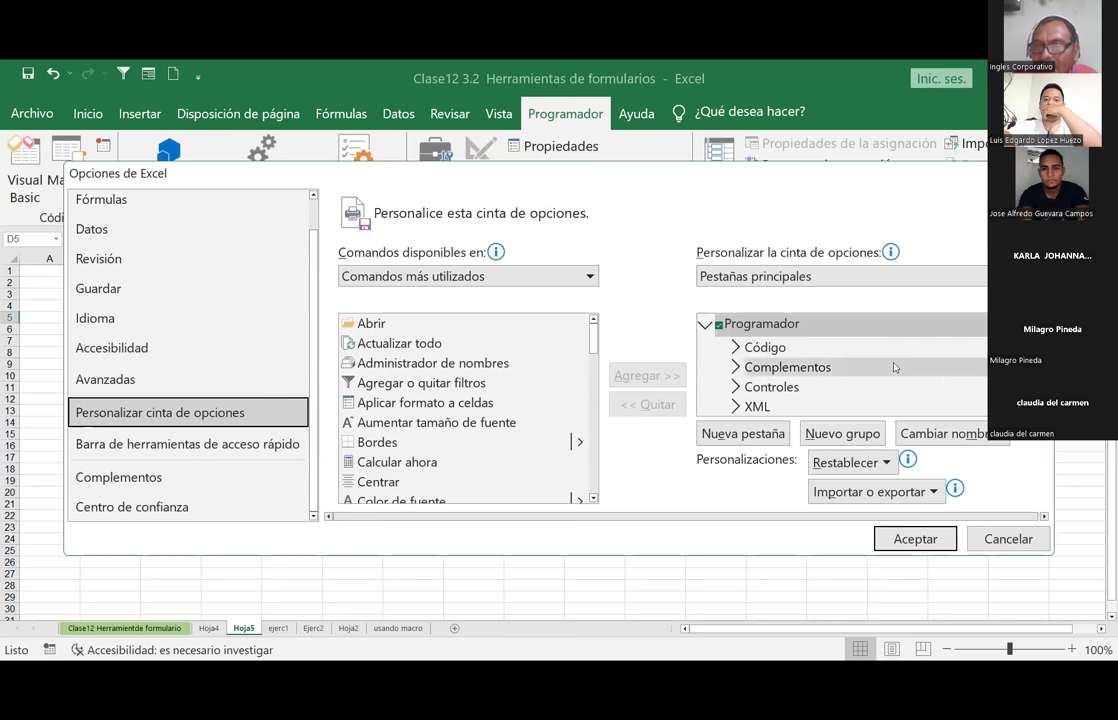
scroll(894, 367, up, 5)
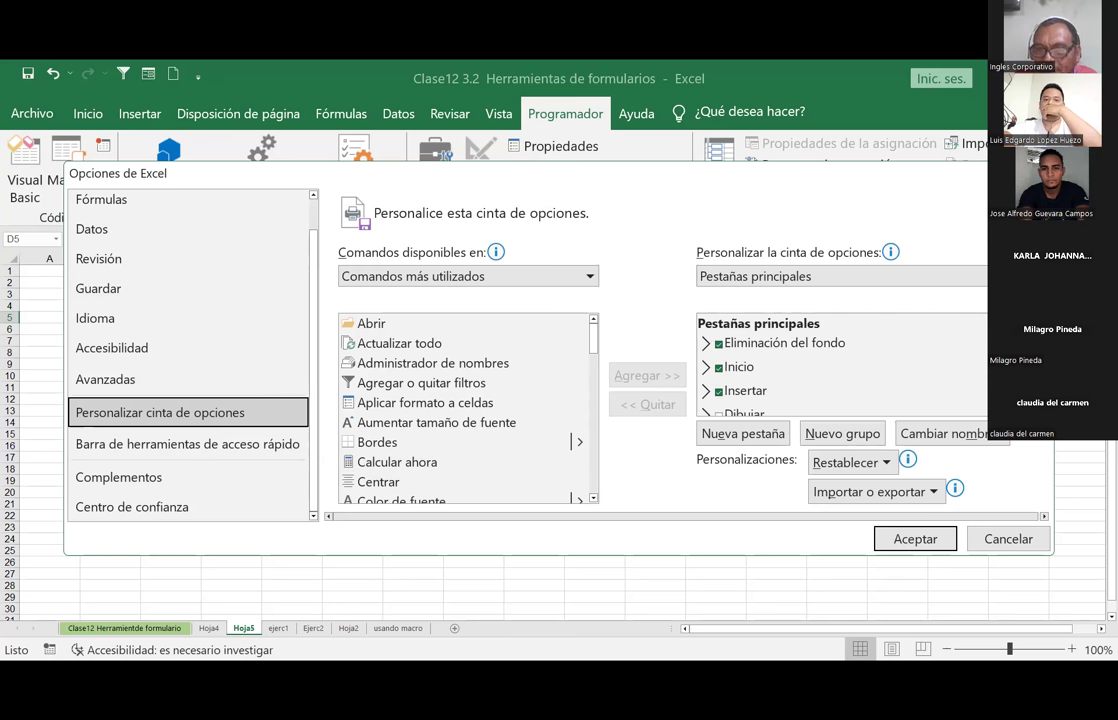
scroll(840, 367, down, 5)
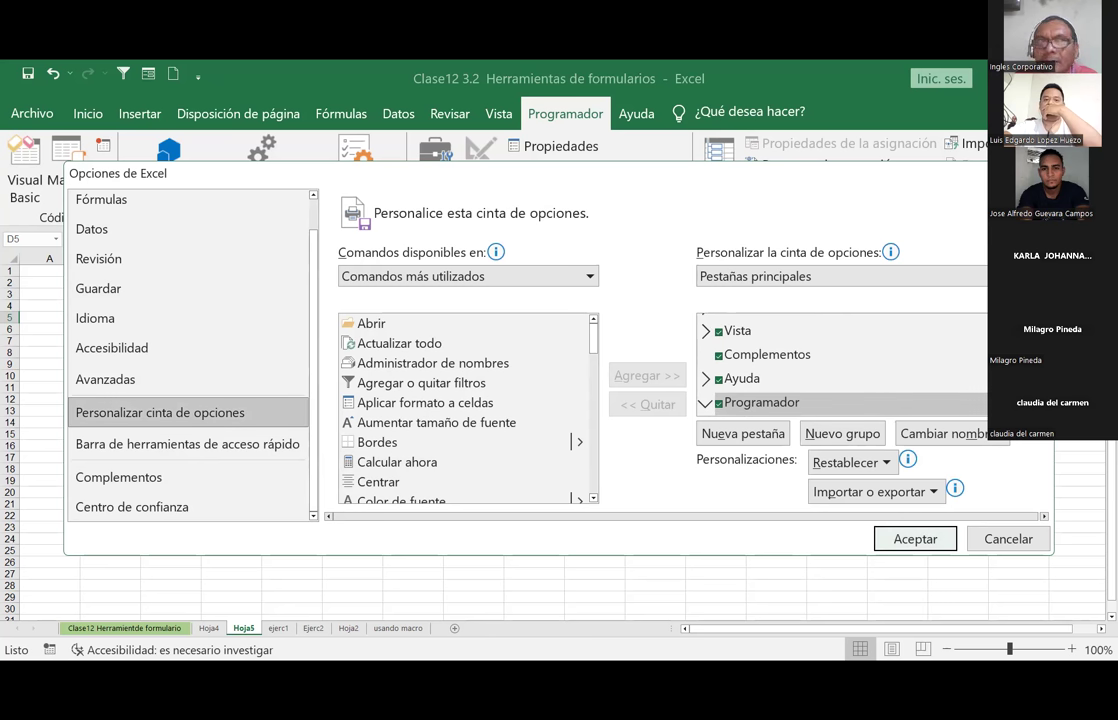
scroll(840, 367, down, 3)
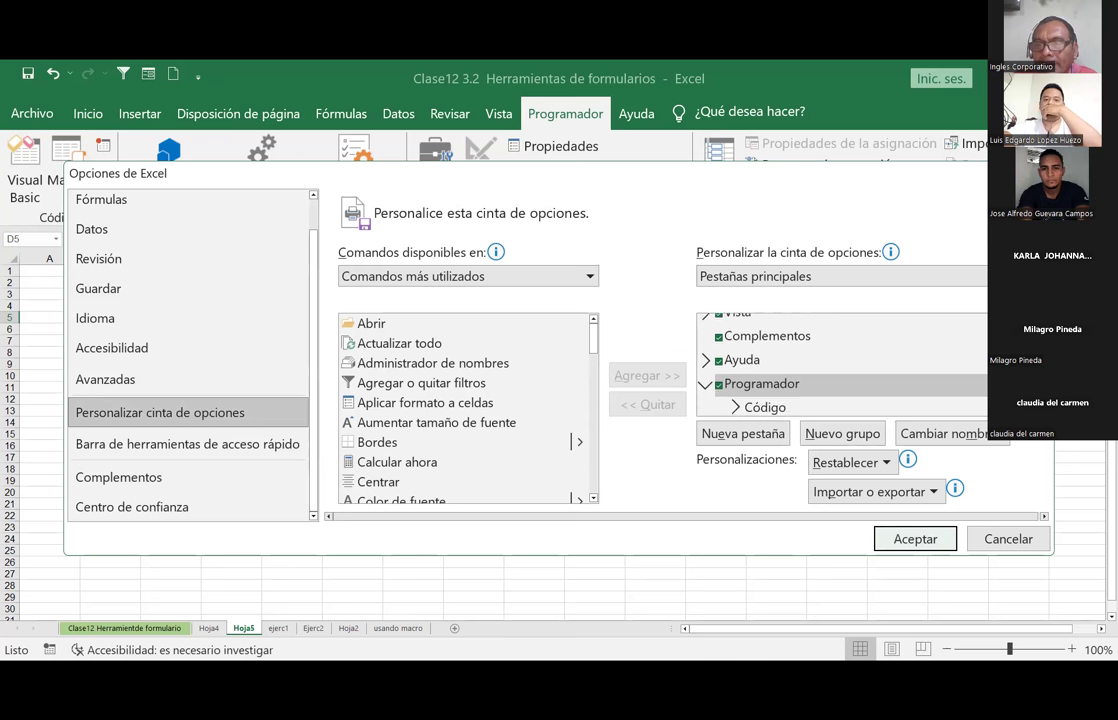
scroll(840, 367, down, 1)
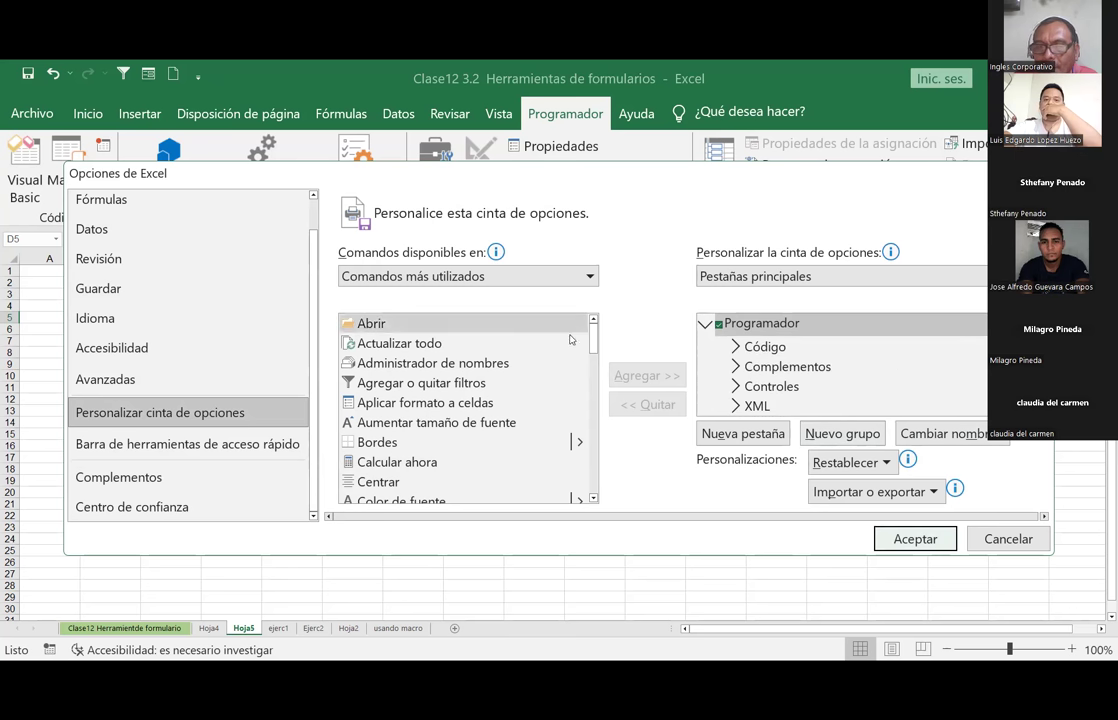
click(760, 323)
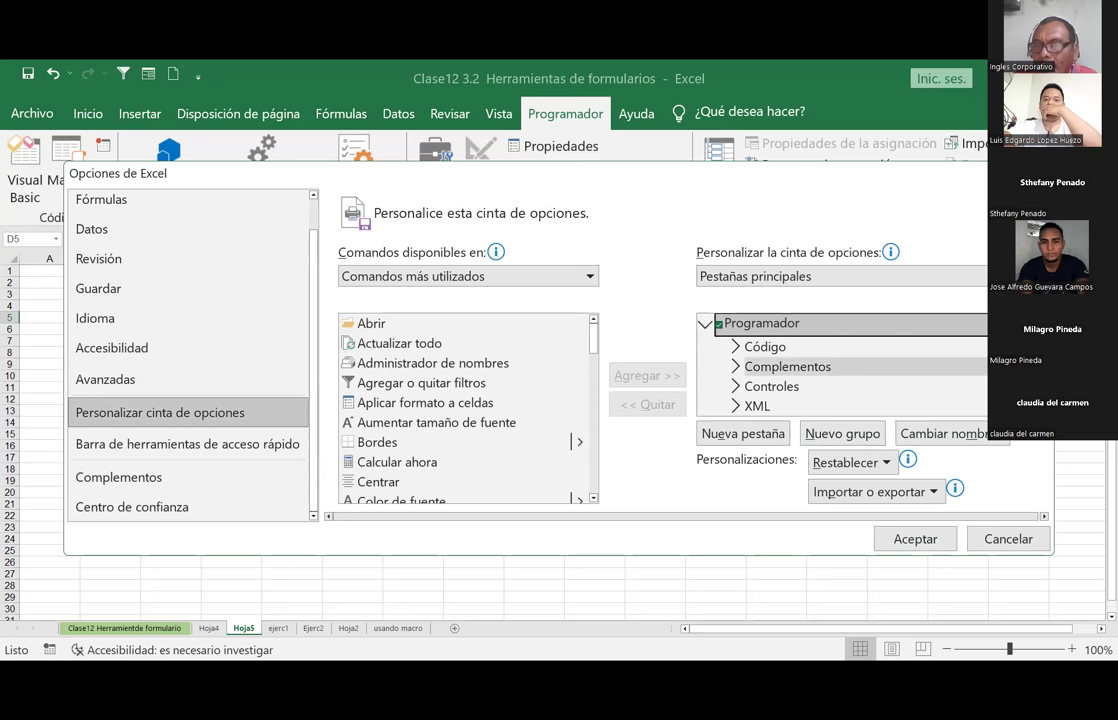
scroll(840, 365, up, 3)
scroll(840, 365, down, 2)
scroll(840, 365, down, 1)
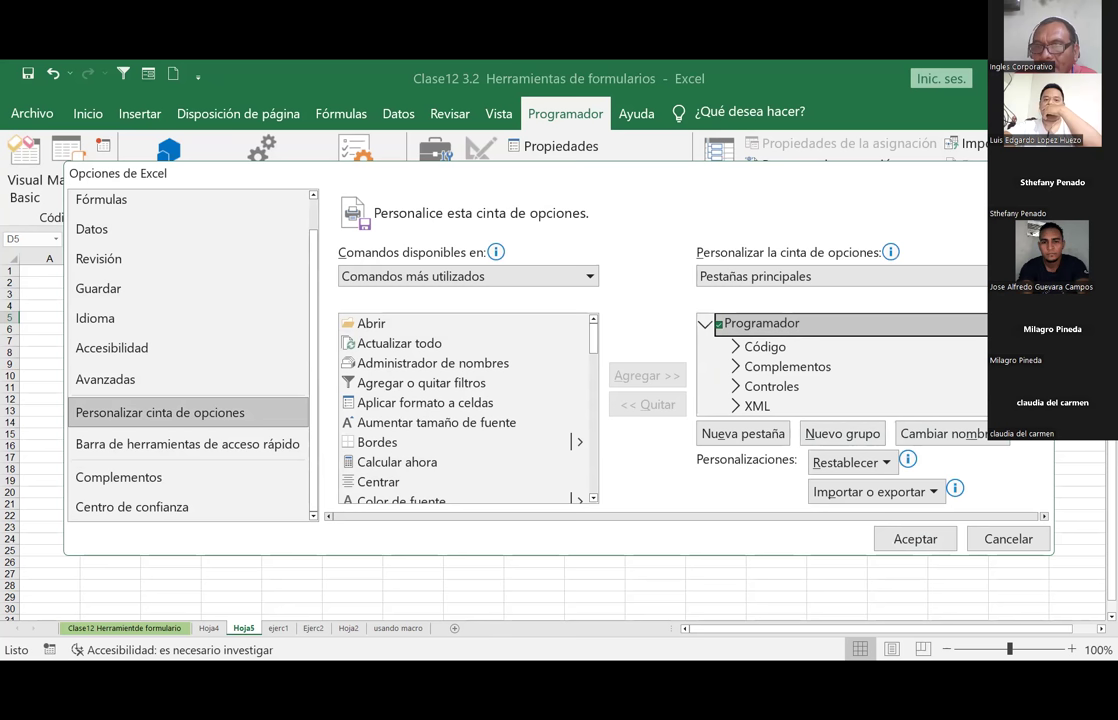
scroll(840, 365, up, 4)
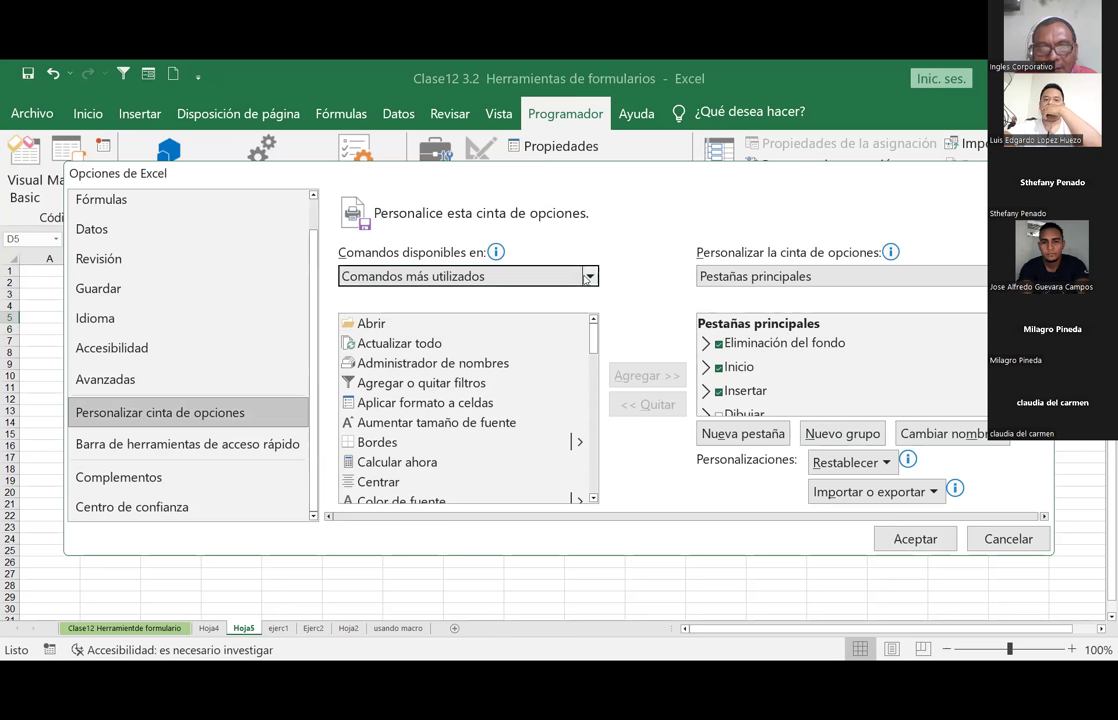
click(428, 278)
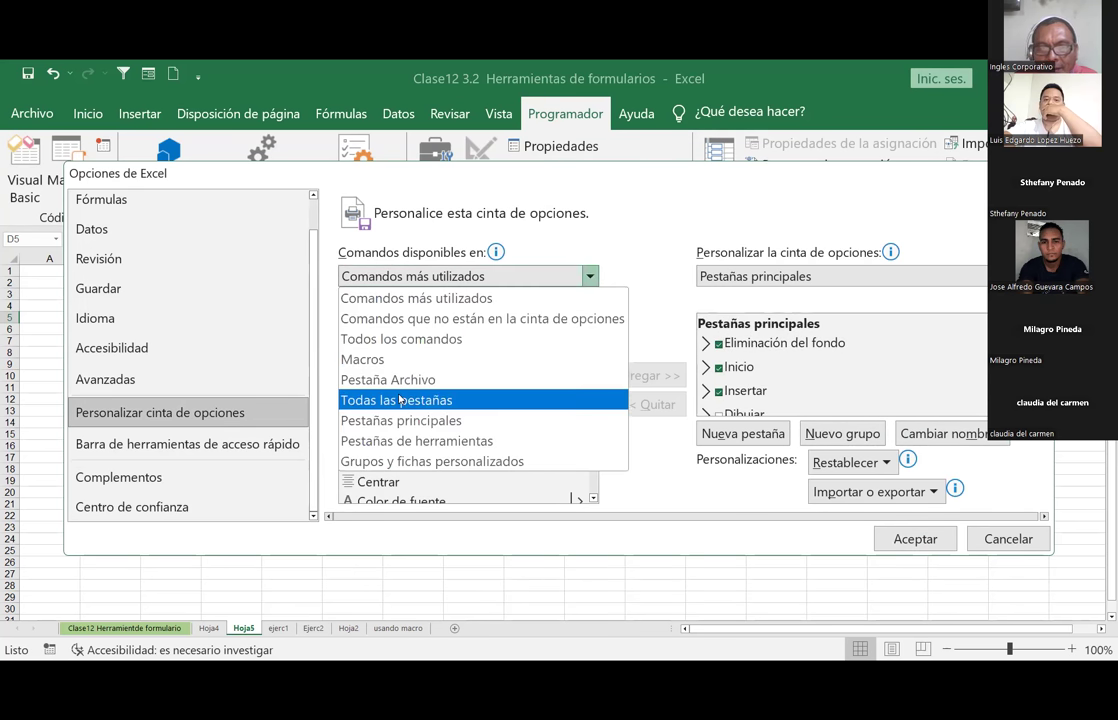
click(561, 398)
scroll(520, 390, down, 2)
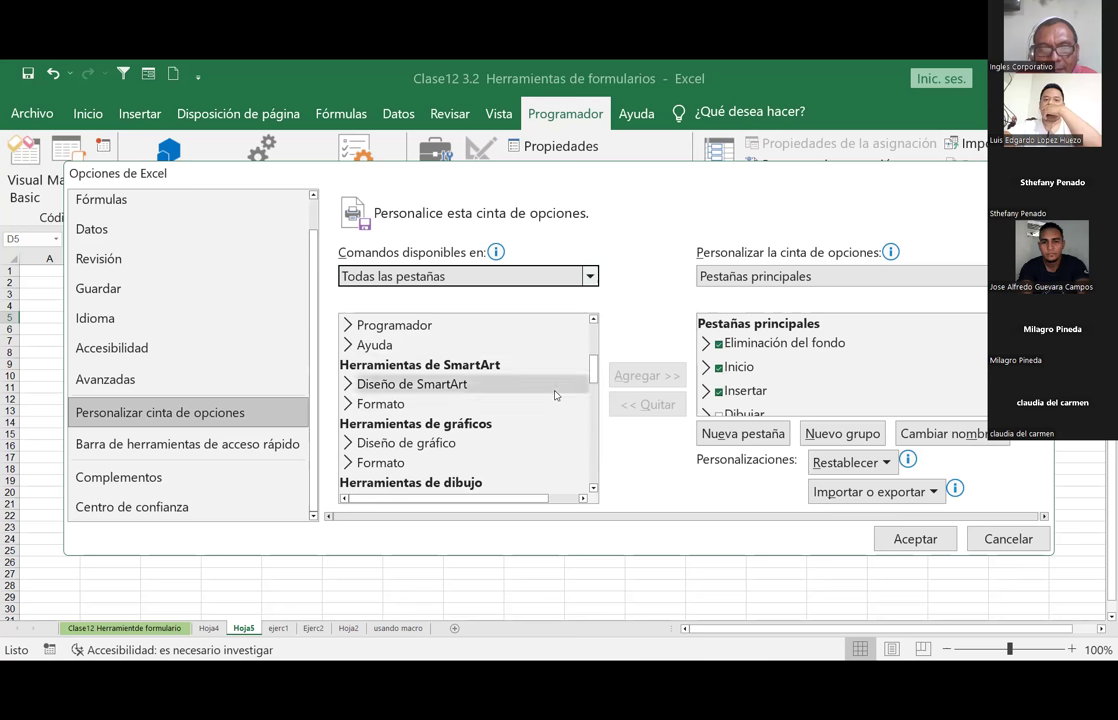
scroll(514, 414, down, 1)
scroll(405, 460, down, 2)
scroll(404, 464, down, 1)
scroll(502, 457, down, 1)
scroll(502, 457, down, 1)
scroll(504, 458, down, 1)
scroll(504, 458, down, 1)
scroll(504, 458, down, 1)
scroll(504, 458, down, 1)
scroll(504, 459, down, 1)
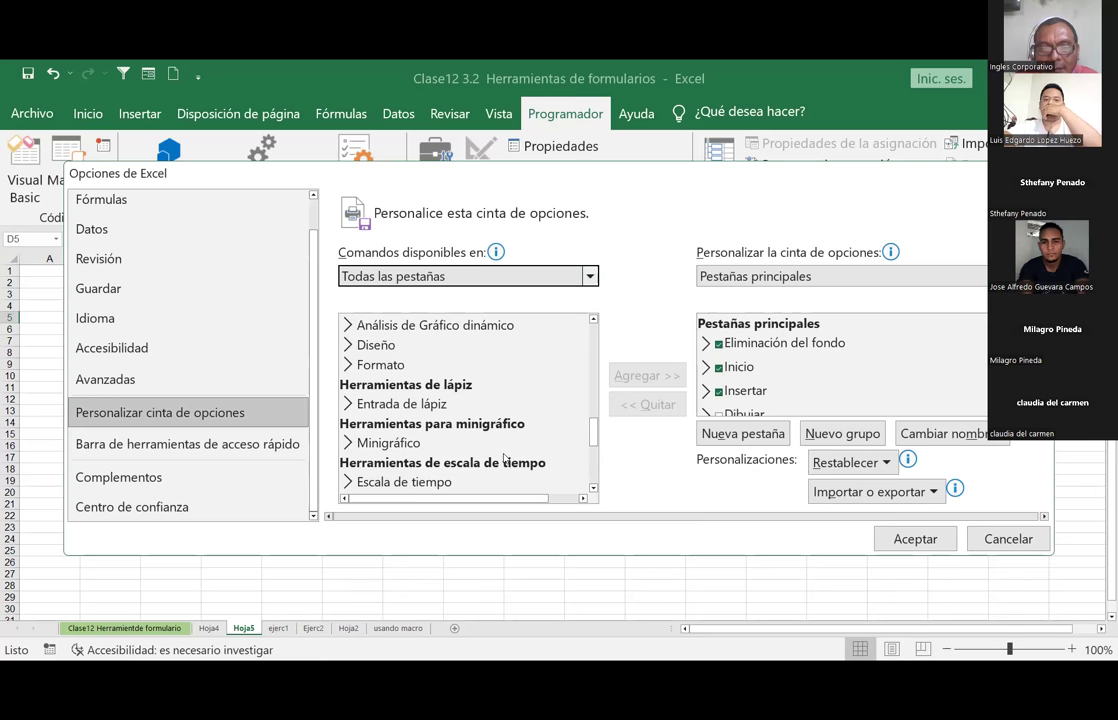
scroll(504, 458, down, 1)
click(590, 280)
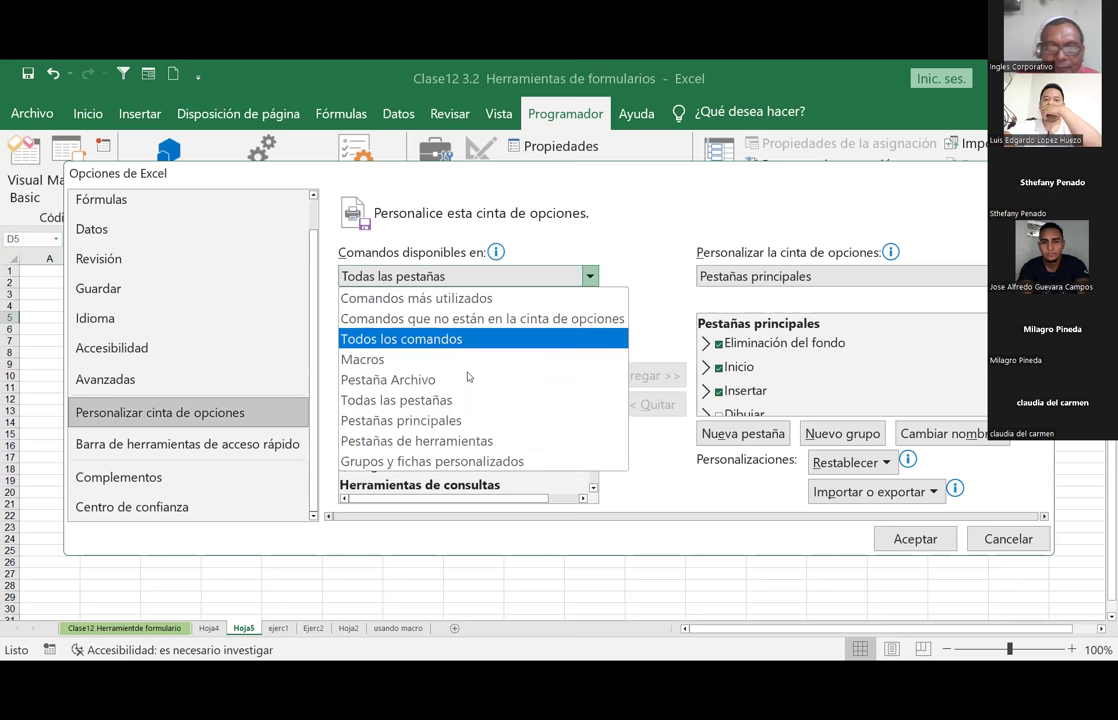
click(467, 339)
scroll(494, 357, down, 2)
scroll(497, 355, down, 2)
scroll(497, 355, down, 1)
scroll(497, 357, down, 1)
scroll(497, 360, down, 2)
scroll(497, 362, down, 2)
scroll(497, 362, down, 2)
scroll(496, 363, down, 2)
scroll(495, 365, down, 2)
scroll(494, 367, down, 2)
scroll(492, 369, down, 2)
scroll(490, 372, down, 3)
scroll(485, 377, down, 2)
scroll(476, 384, down, 3)
scroll(471, 389, down, 3)
scroll(465, 395, down, 3)
scroll(459, 401, down, 3)
scroll(452, 409, down, 4)
scroll(452, 409, down, 2)
scroll(455, 400, down, 3)
scroll(470, 380, down, 2)
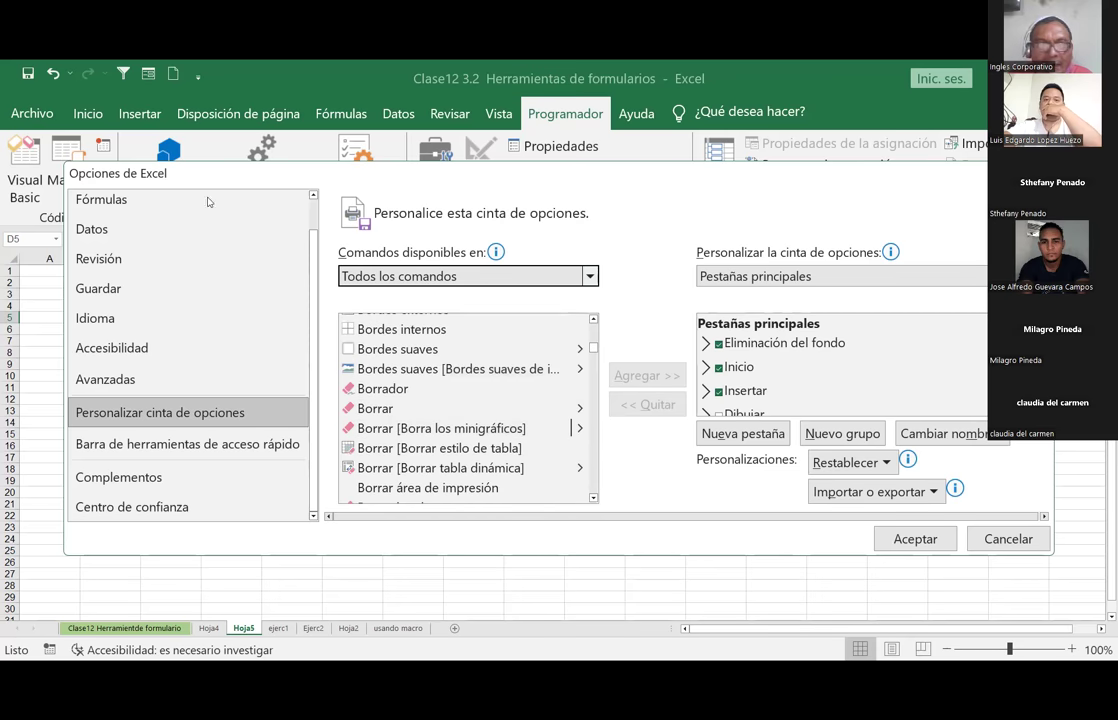
key(Escape)
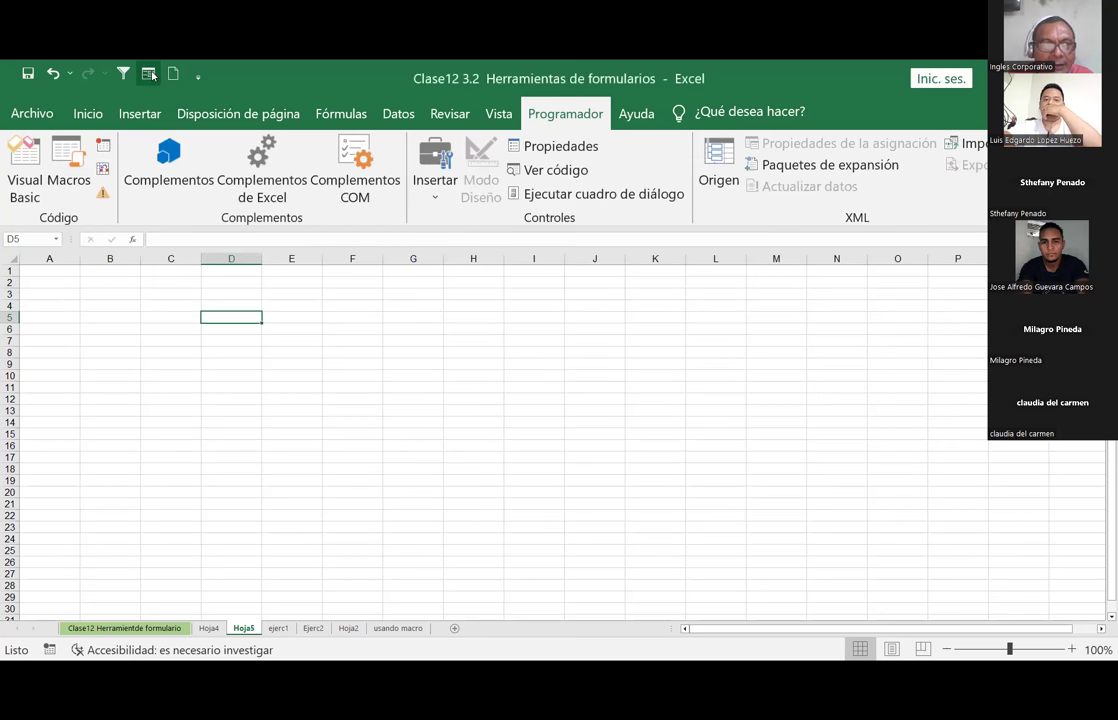
right_click(150, 76)
click(146, 76)
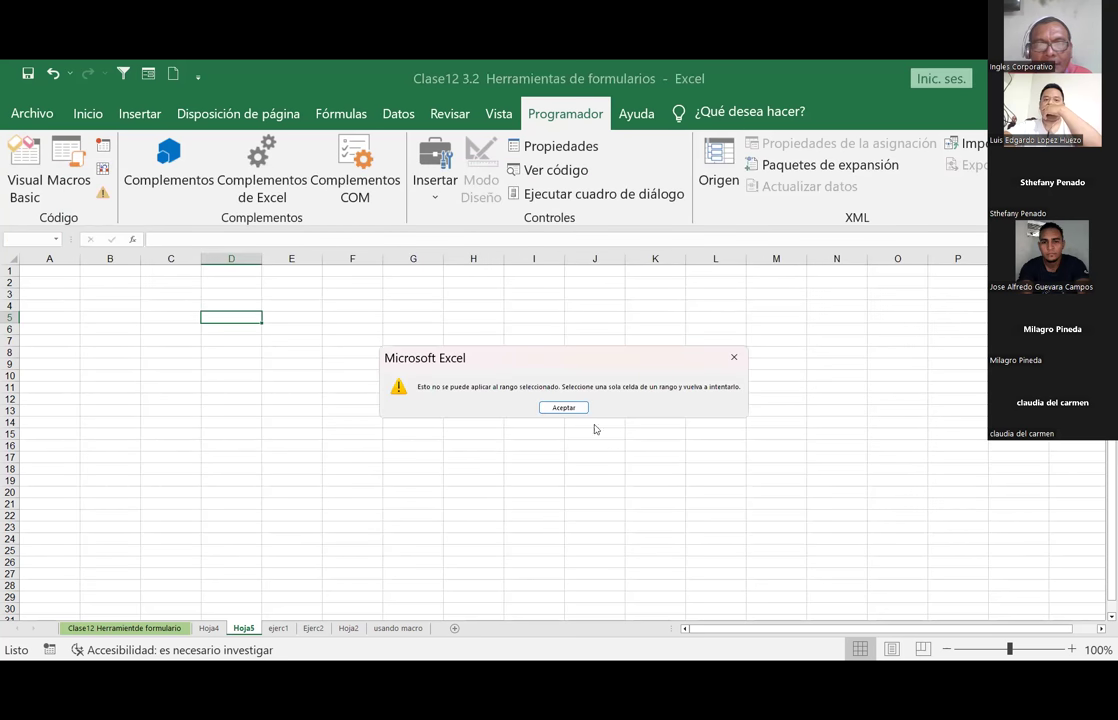
click(198, 75)
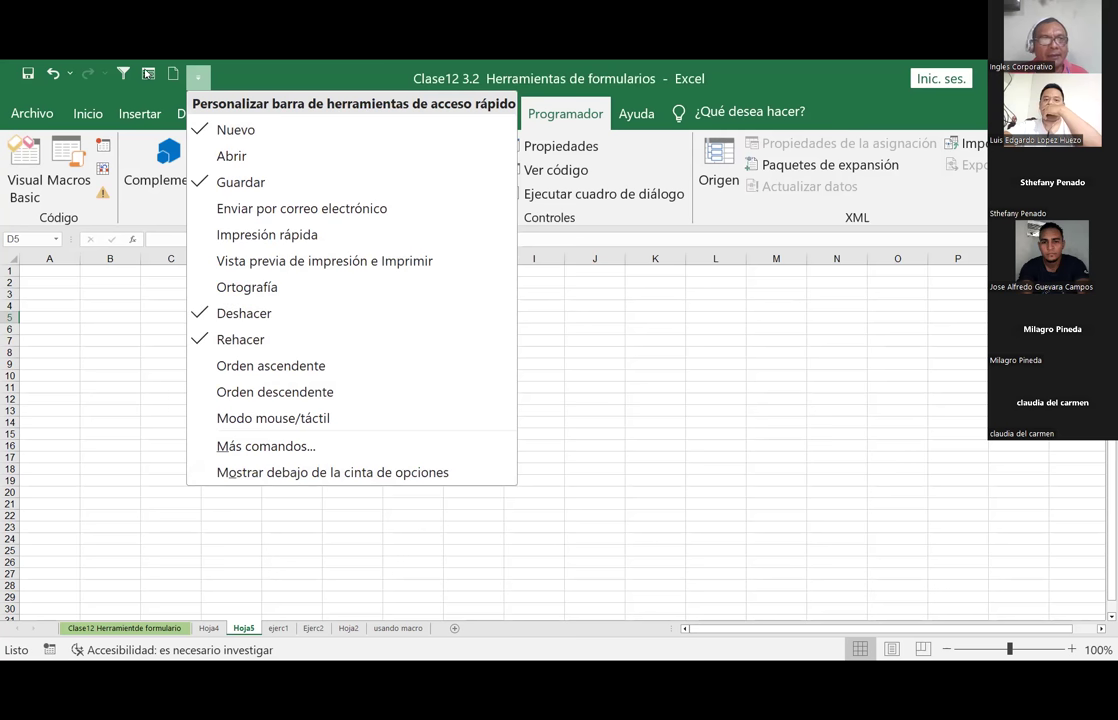
right_click(148, 73)
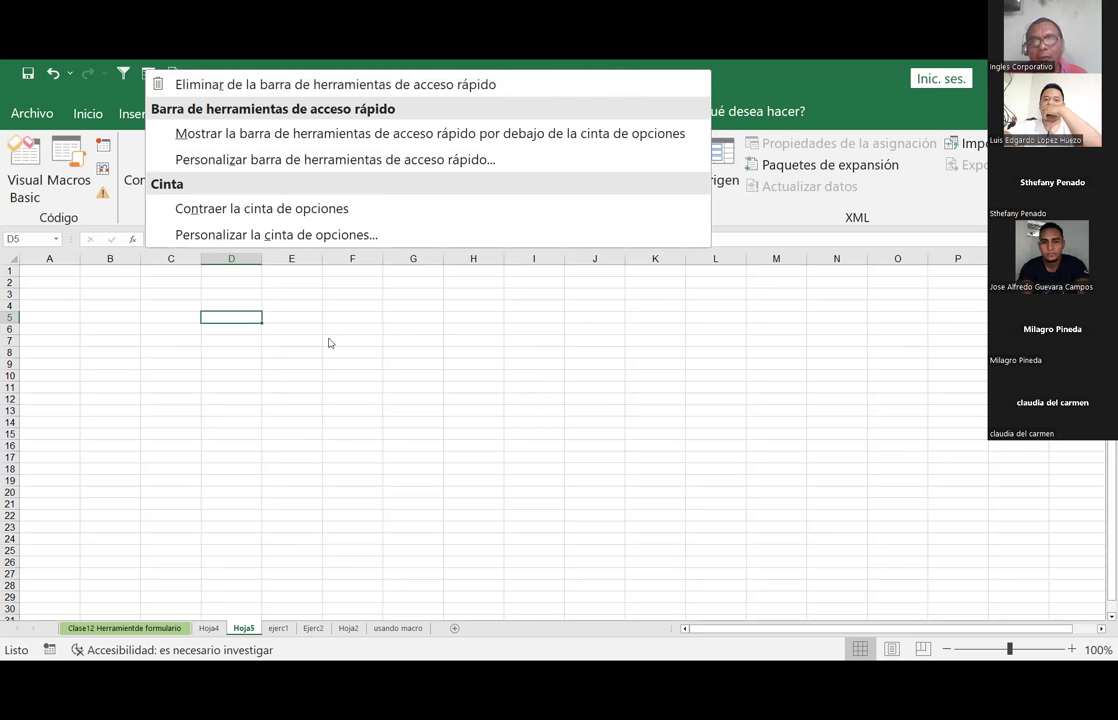
click(200, 288)
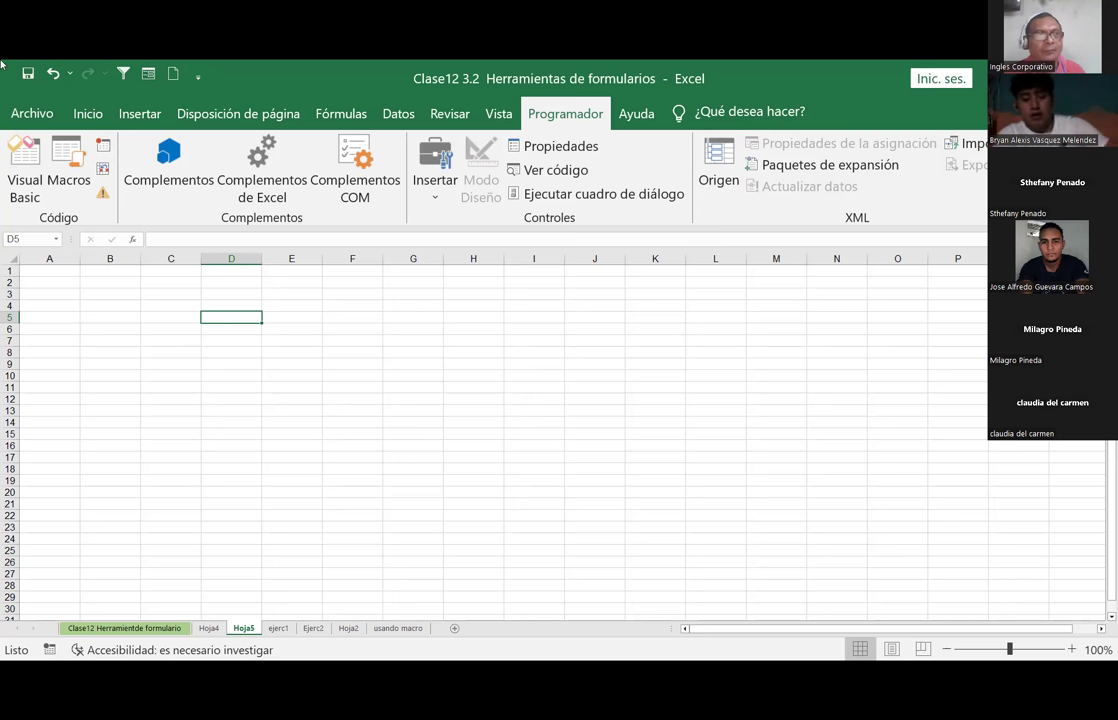
click(33, 115)
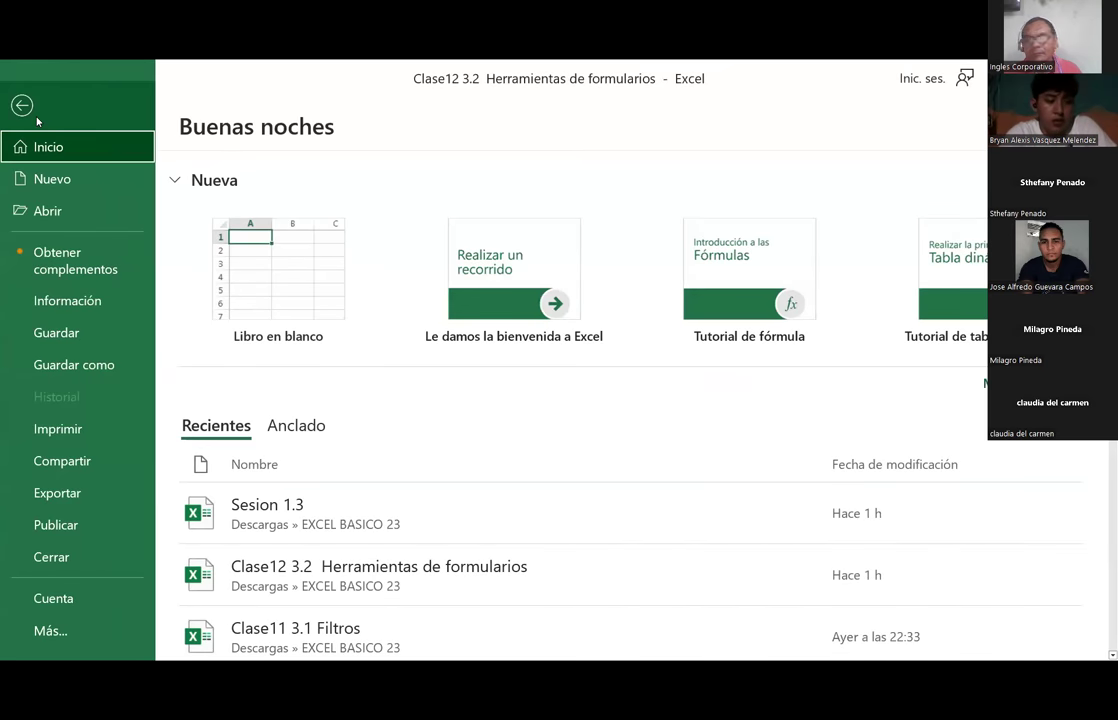
click(52, 631)
click(210, 631)
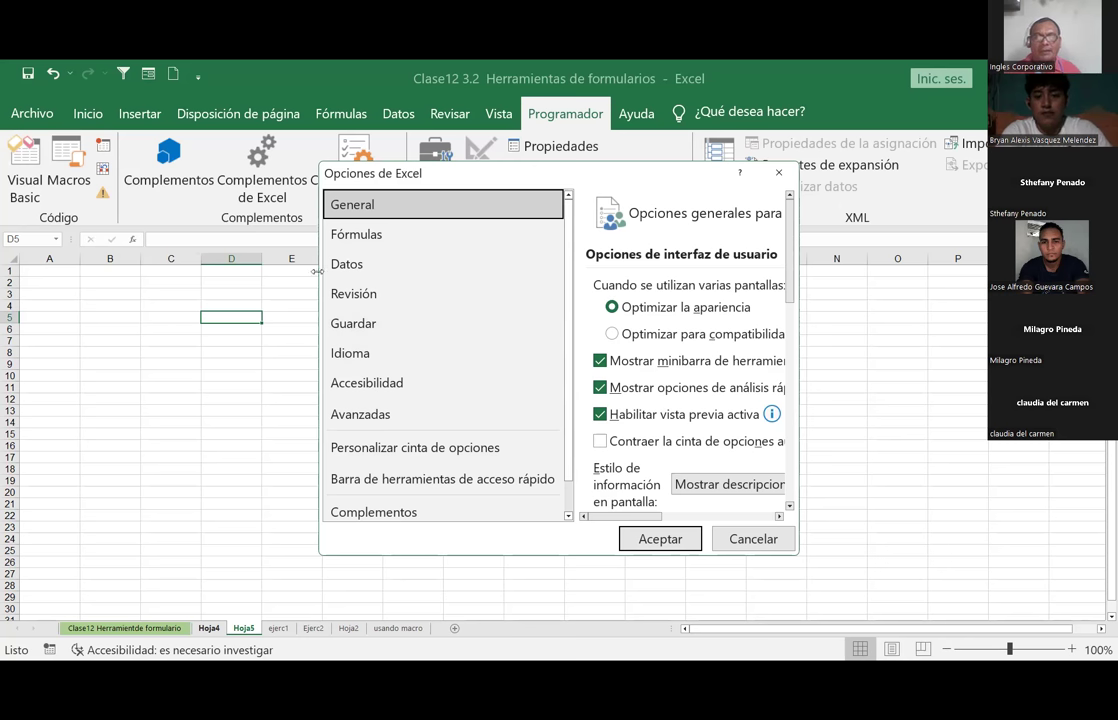
scroll(350, 262, down, 2)
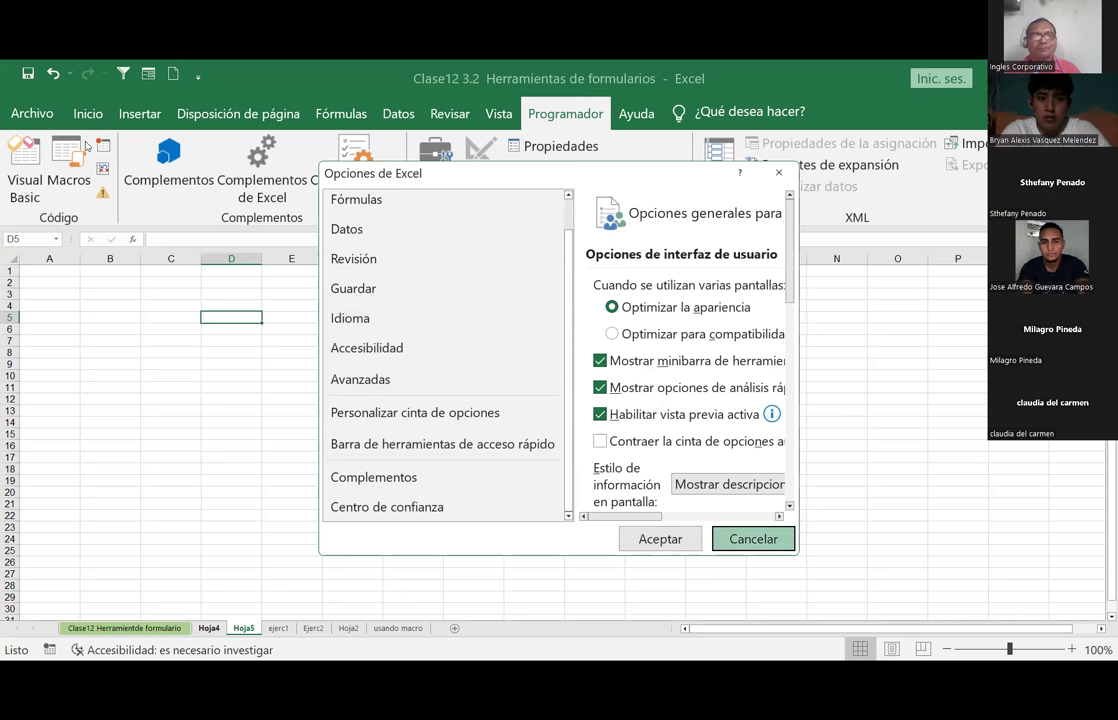
click(750, 541)
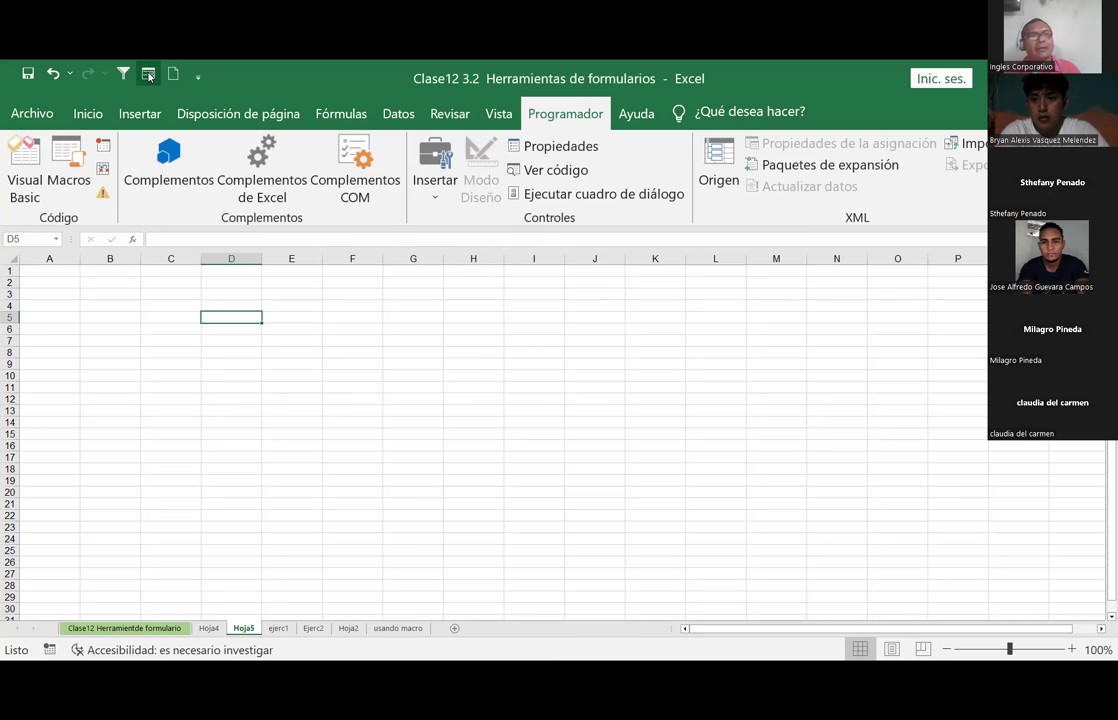
right_click(148, 75)
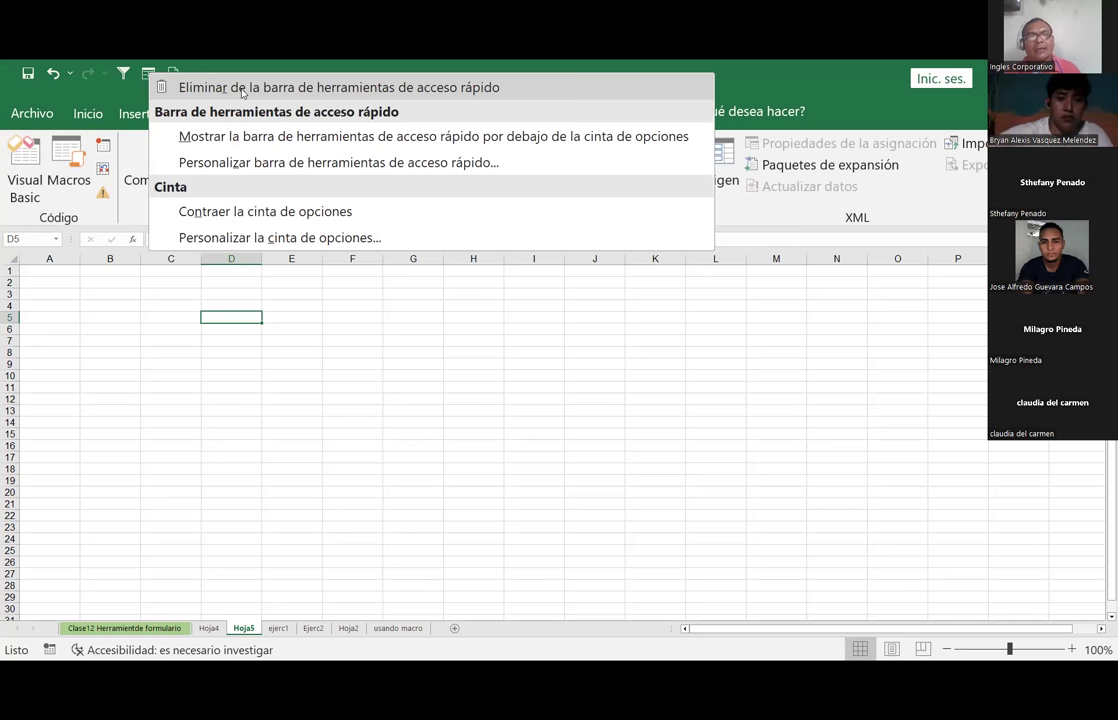
click(243, 441)
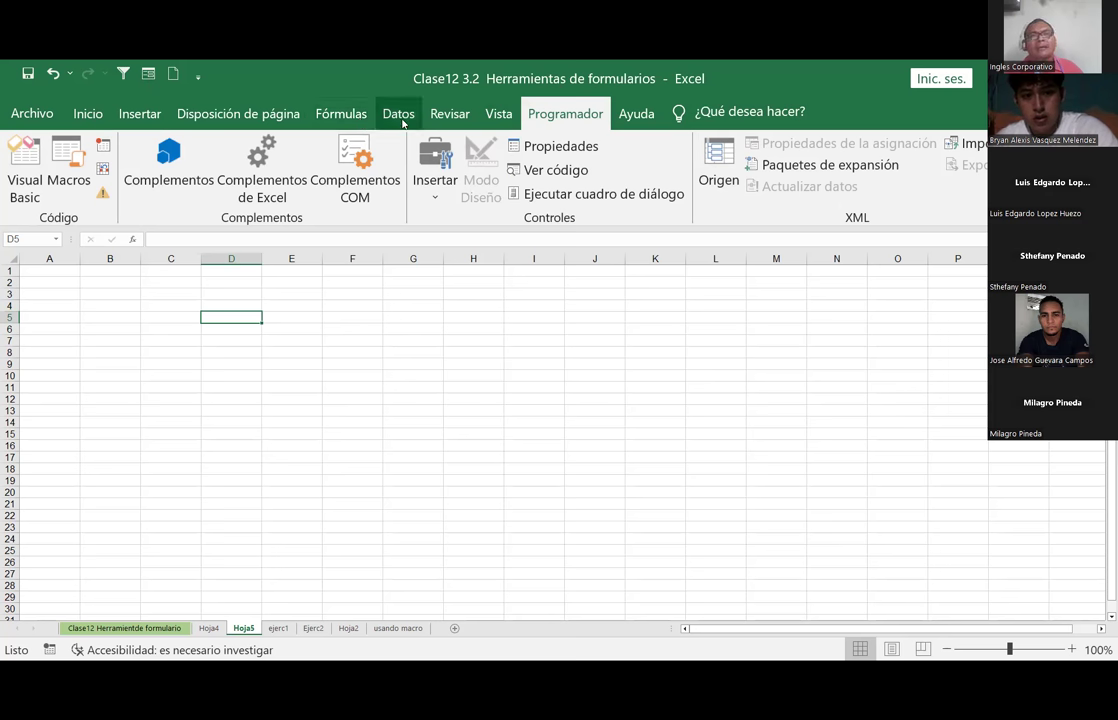
click(505, 116)
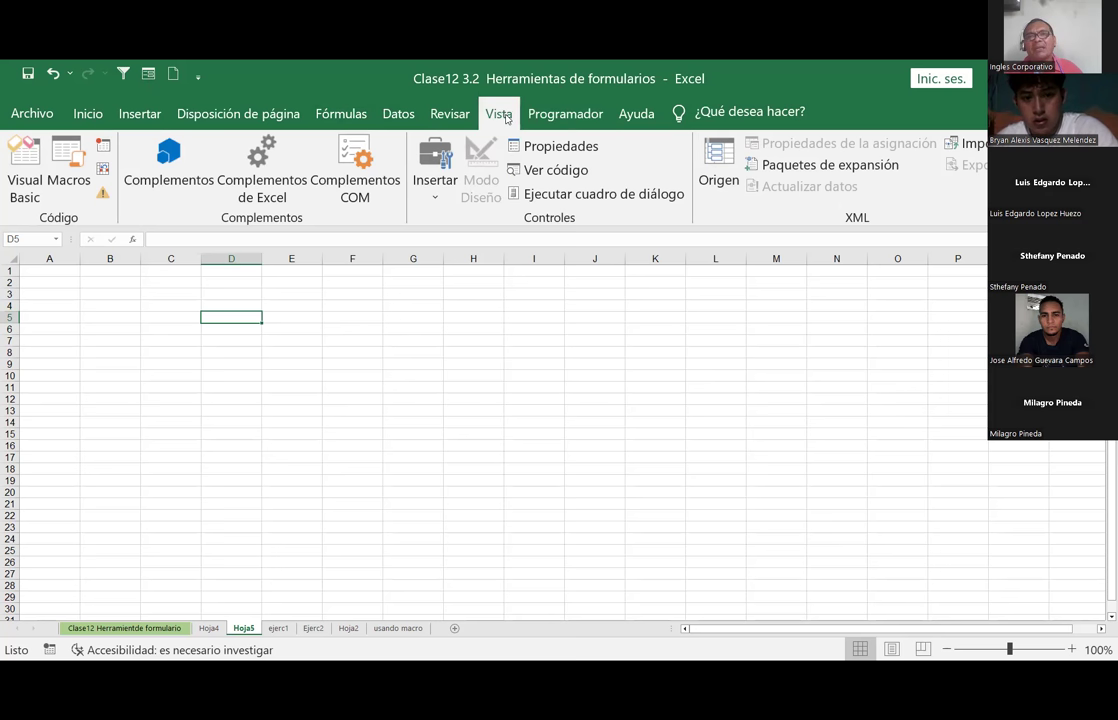
click(568, 116)
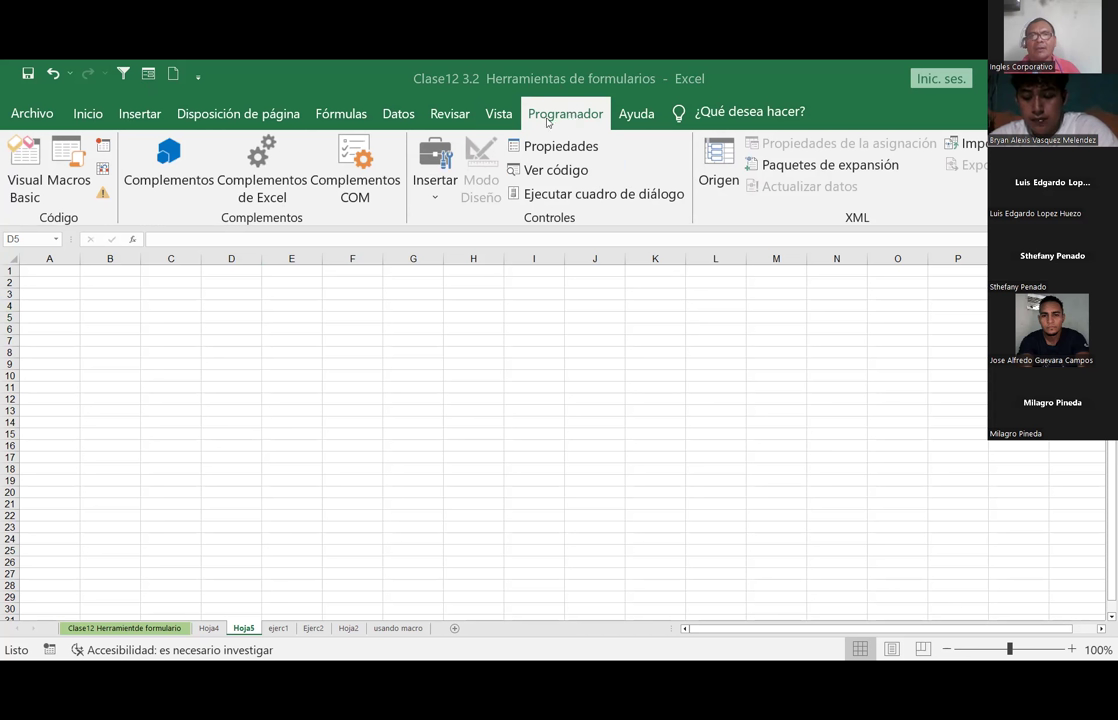
Step: Open the sheet's code in the VBA editor and select Hoja1 through Hoja4 in the project
click(559, 168)
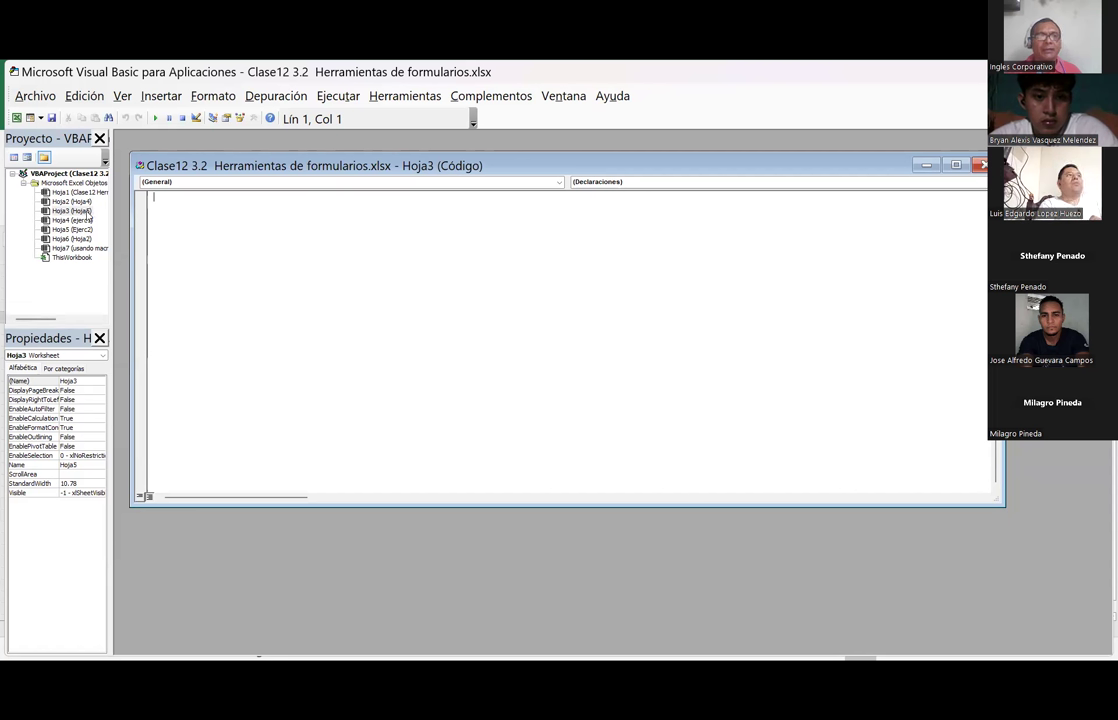
click(80, 192)
click(86, 202)
click(72, 211)
click(72, 220)
Step: Inspect Hoja5 and Hoja6, then close the Hoja3 code window and return to Excel with Alt+F11
click(72, 229)
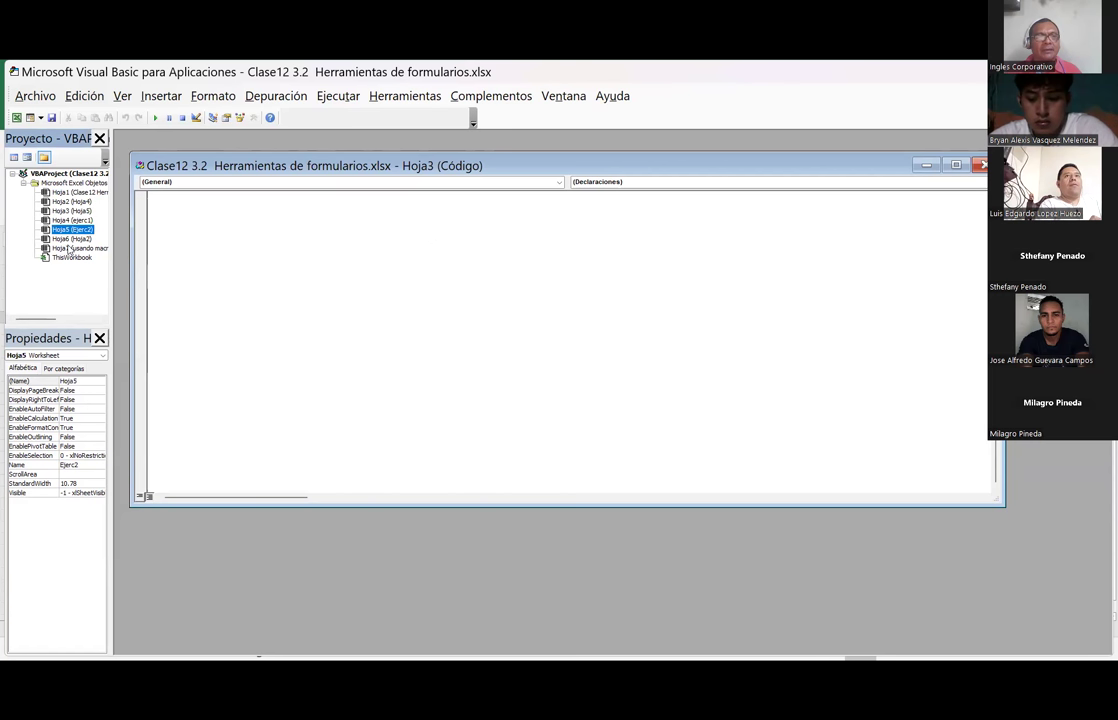
key(Down)
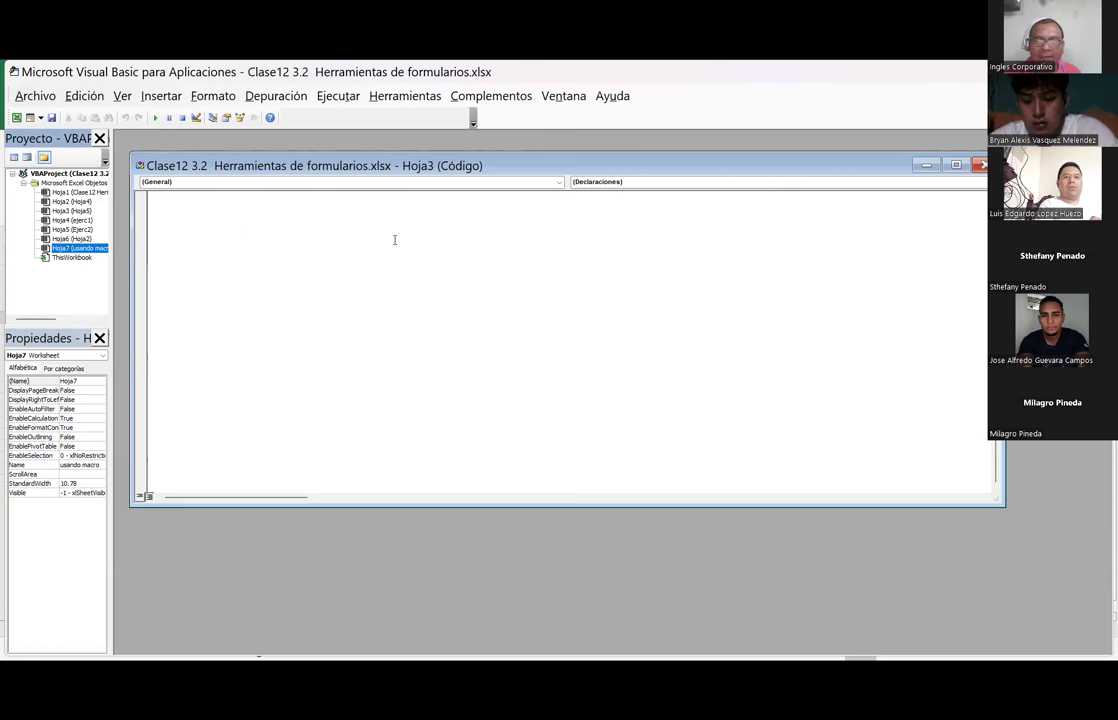
click(981, 165)
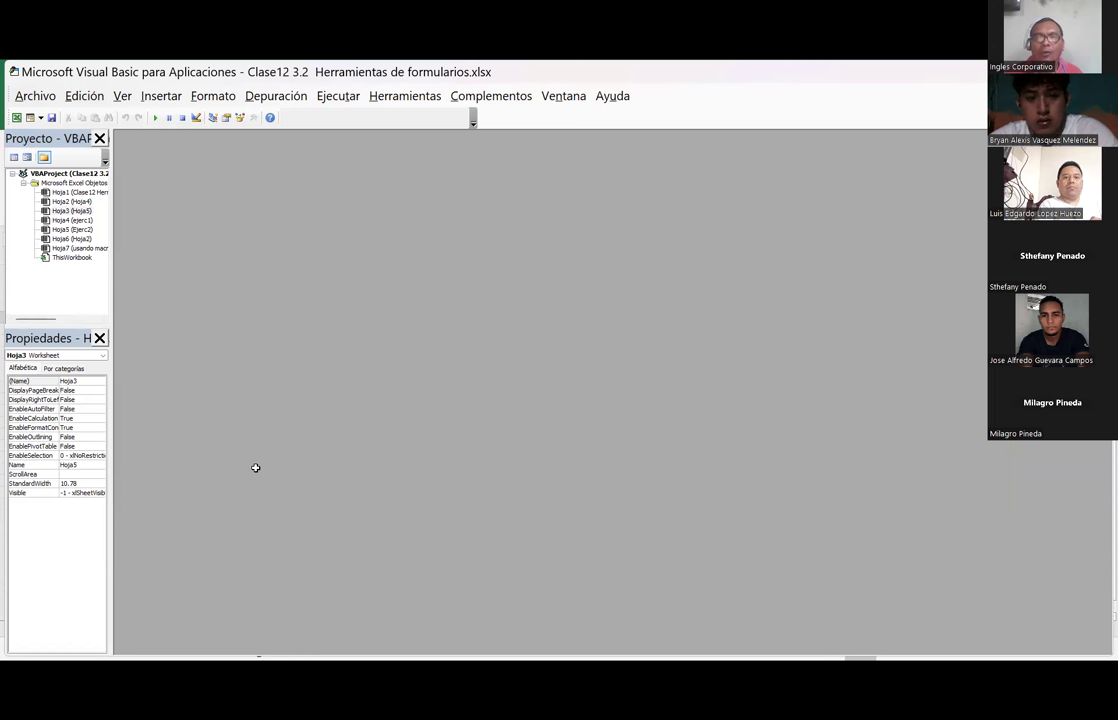
key(alt+F11)
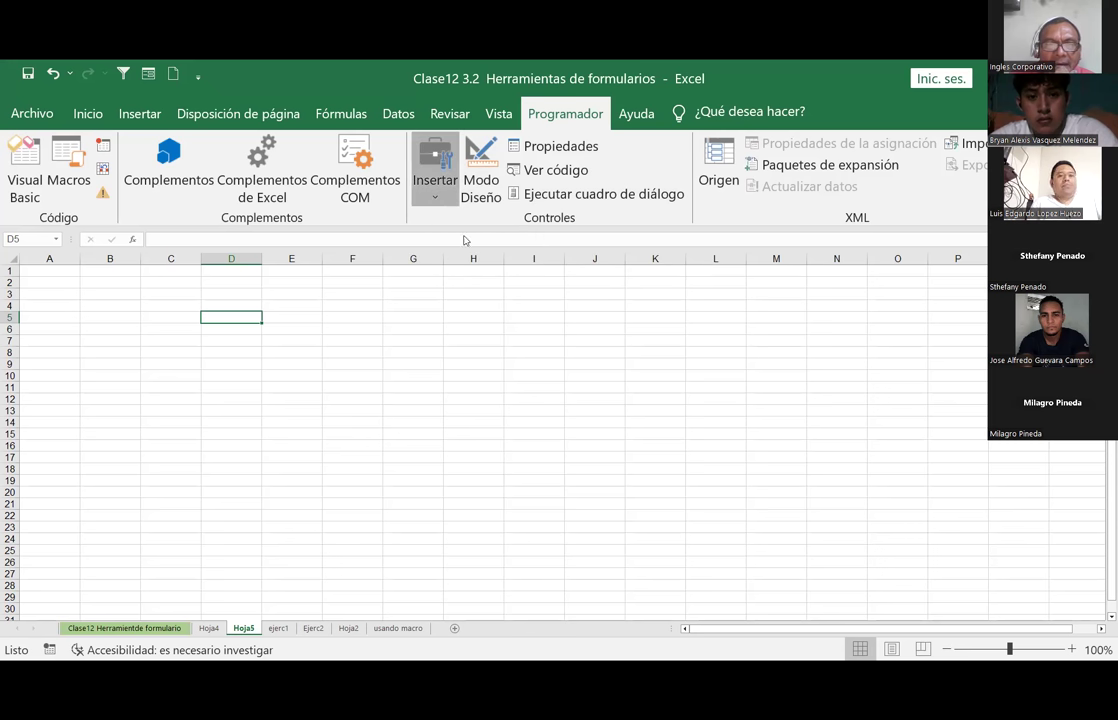
Step: Draw a form-control check box next to cell E5
click(436, 200)
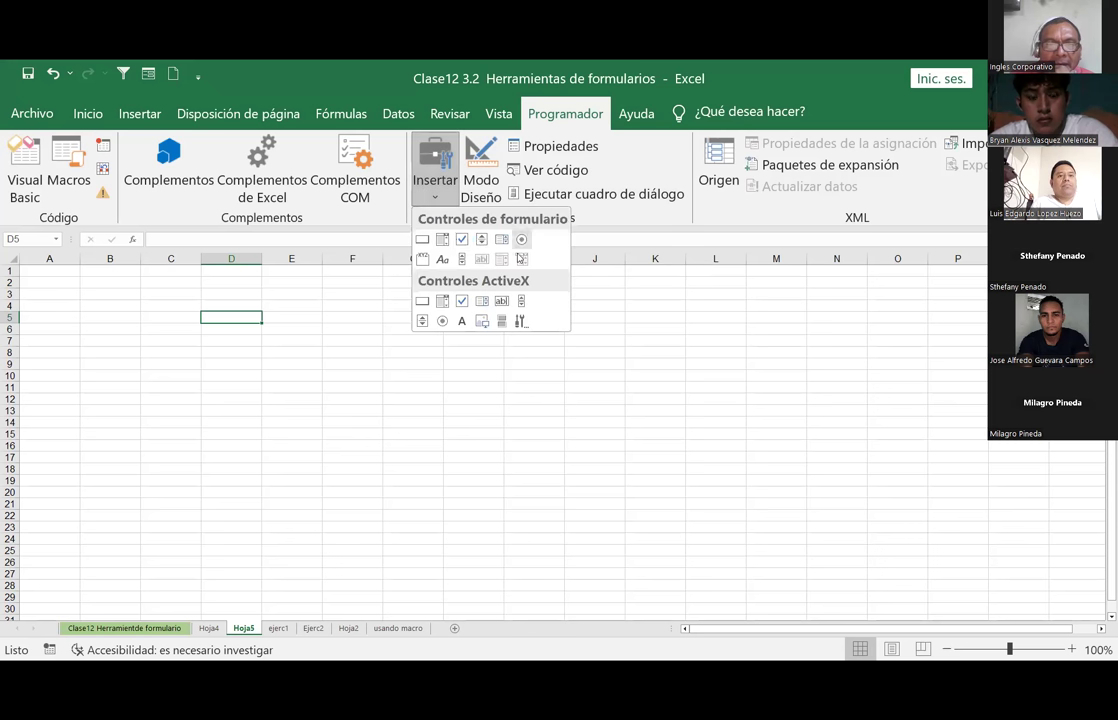
click(462, 241)
drag(274, 309, 305, 325)
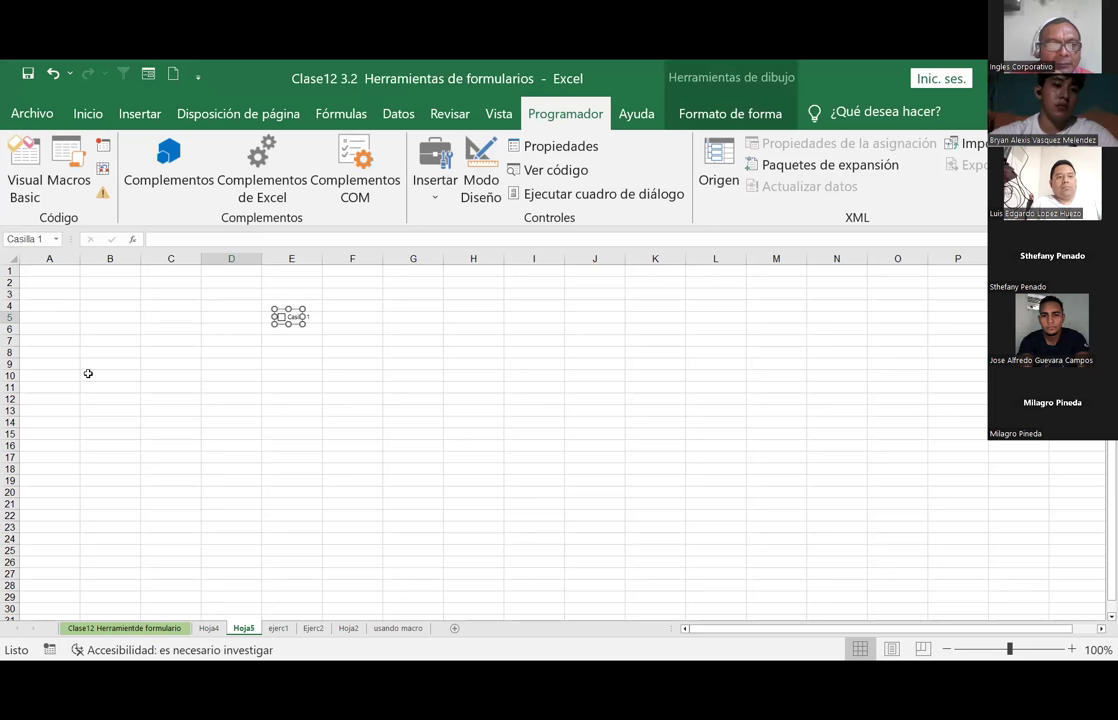
right_click(10, 318)
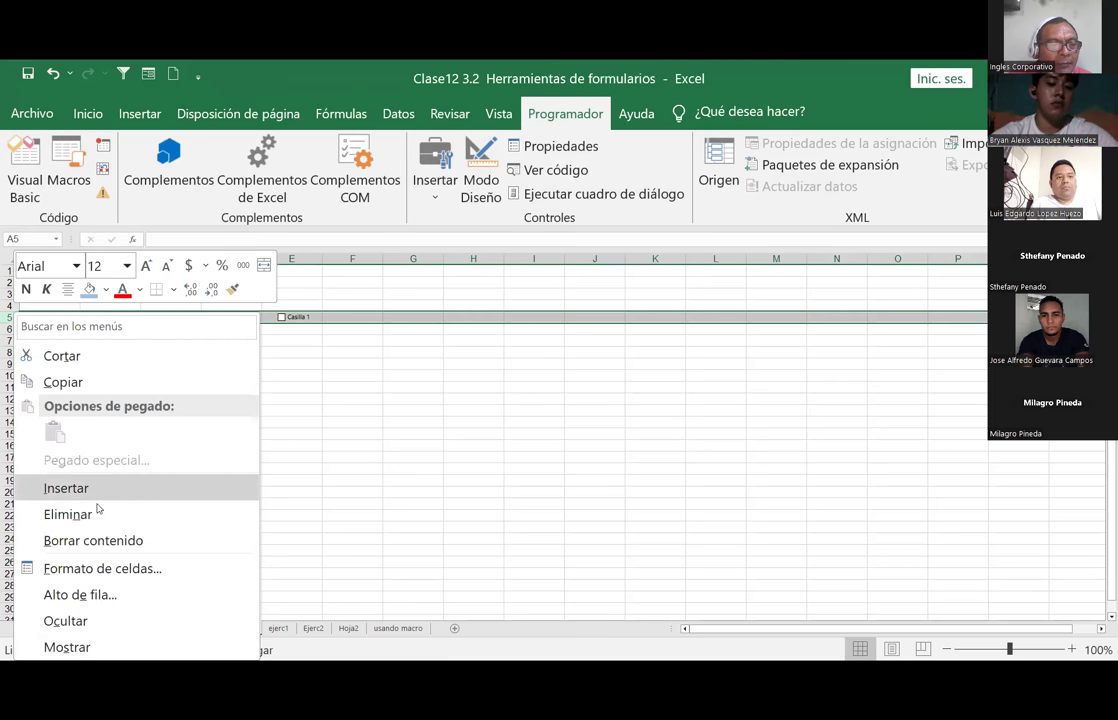
click(132, 570)
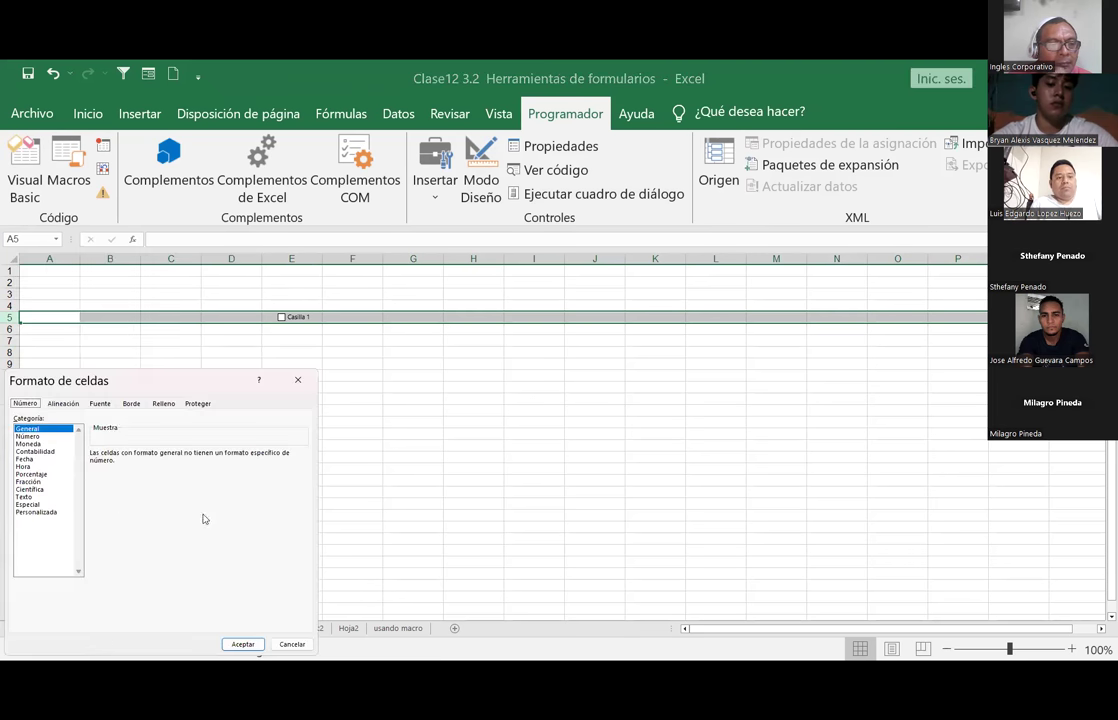
click(292, 644)
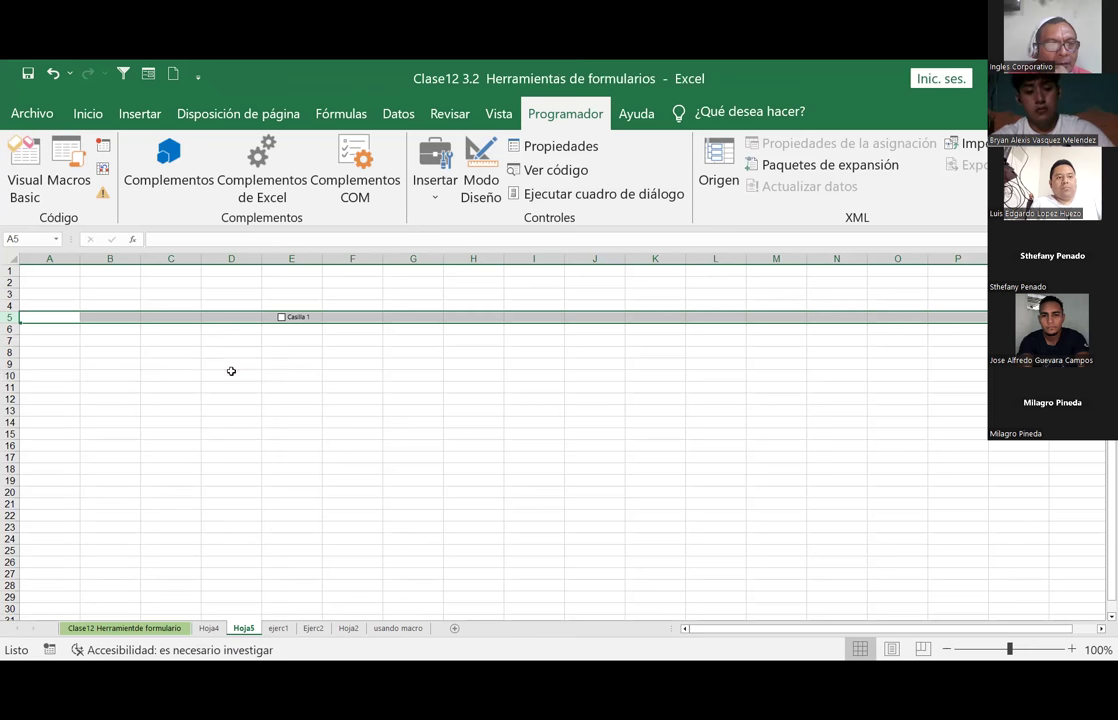
Step: Tick and untick Casilla 1 to test it, then select cell B5
click(231, 371)
click(299, 319)
click(300, 320)
click(232, 314)
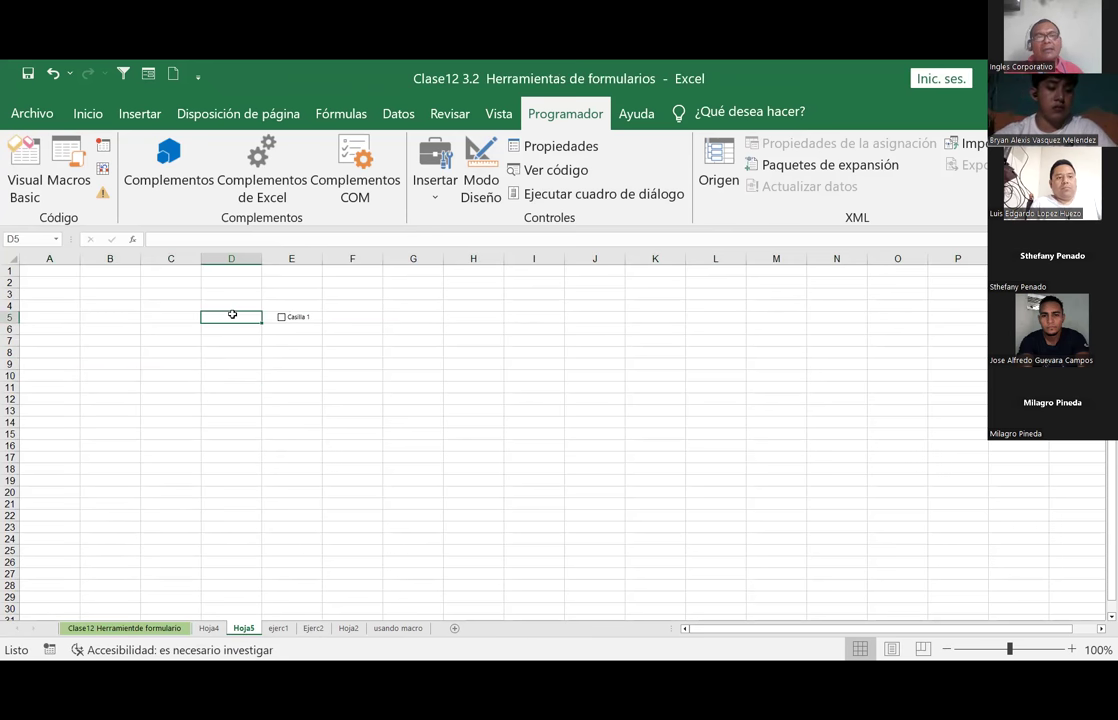
click(120, 320)
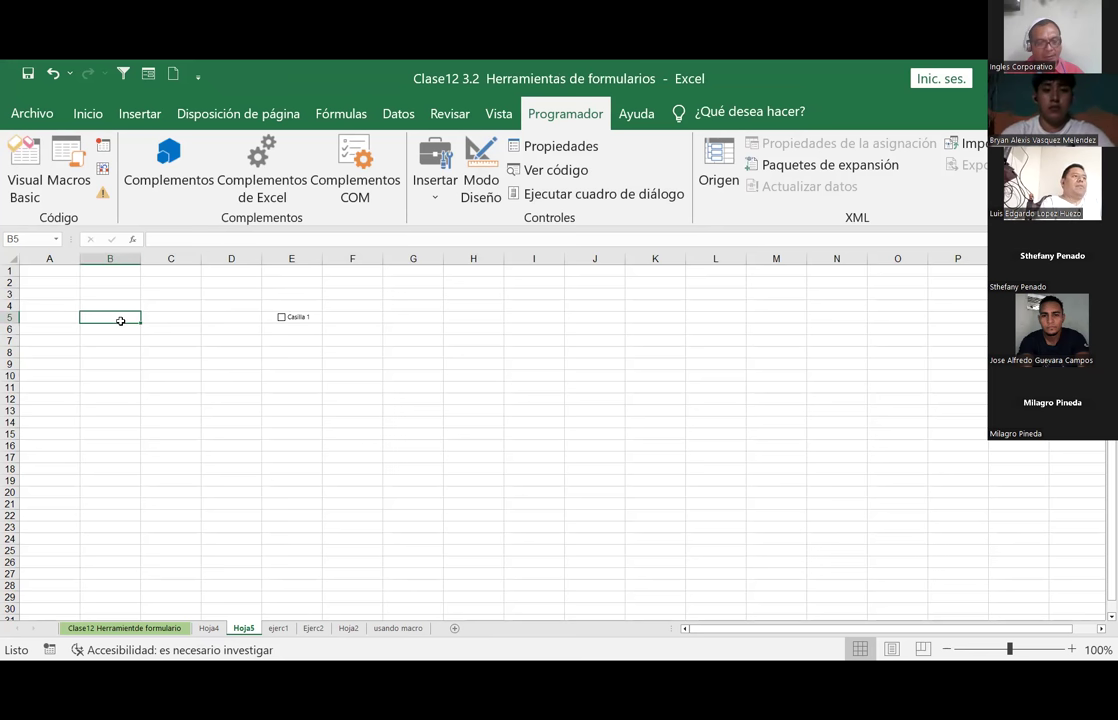
Step: Enter '1- Sabe modificar la barra de acceco rapido' in B5 and widen column B
text(1-)
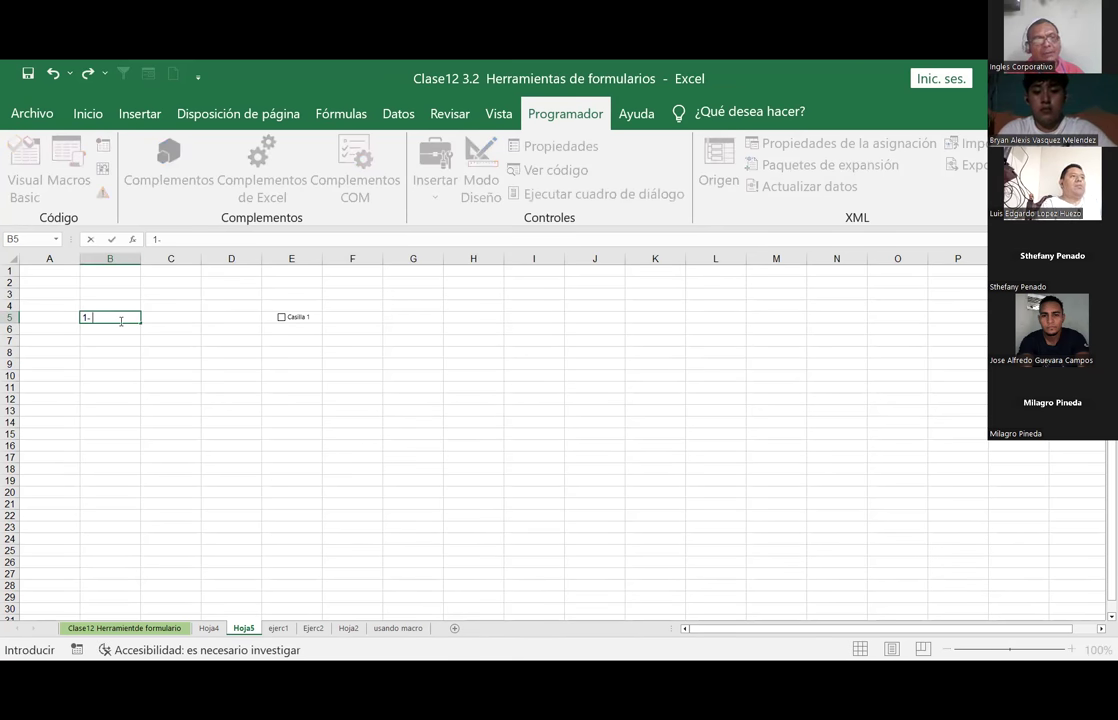
text( Sabe modificr)
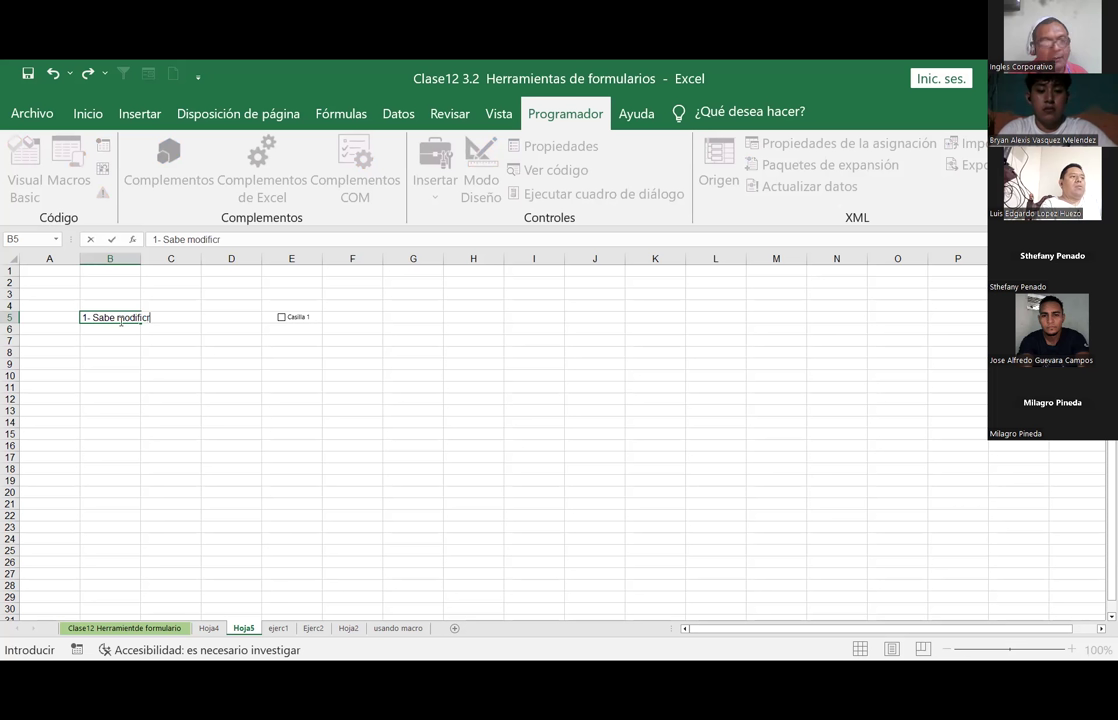
text(ar la )
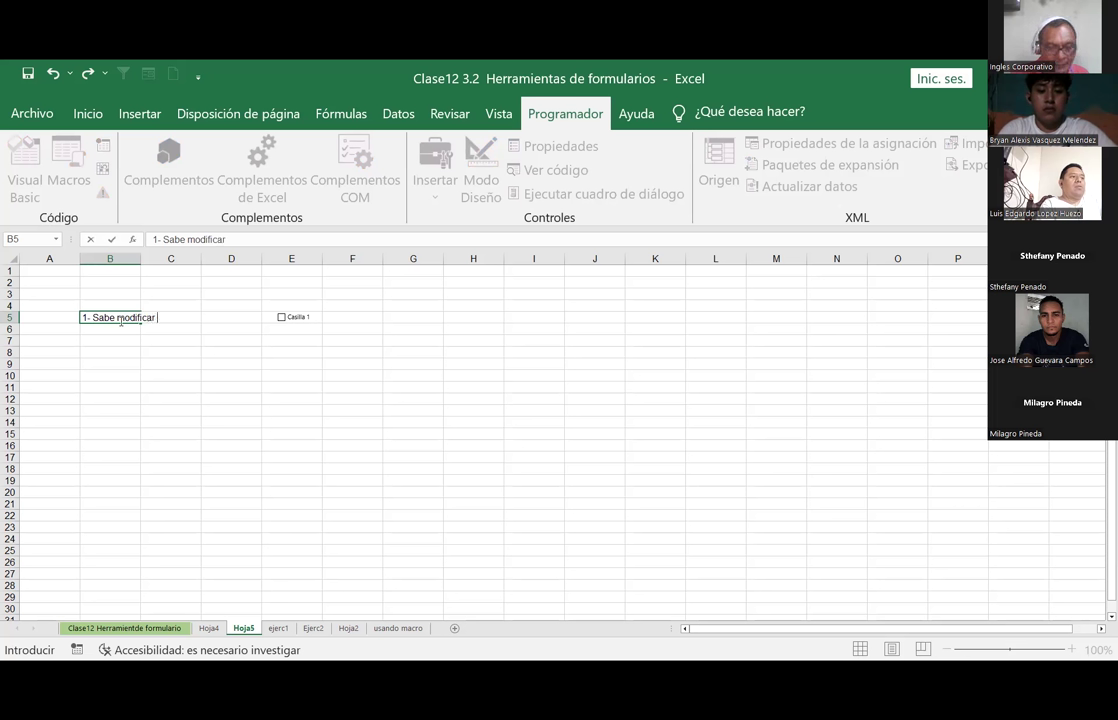
text(barra de acceco)
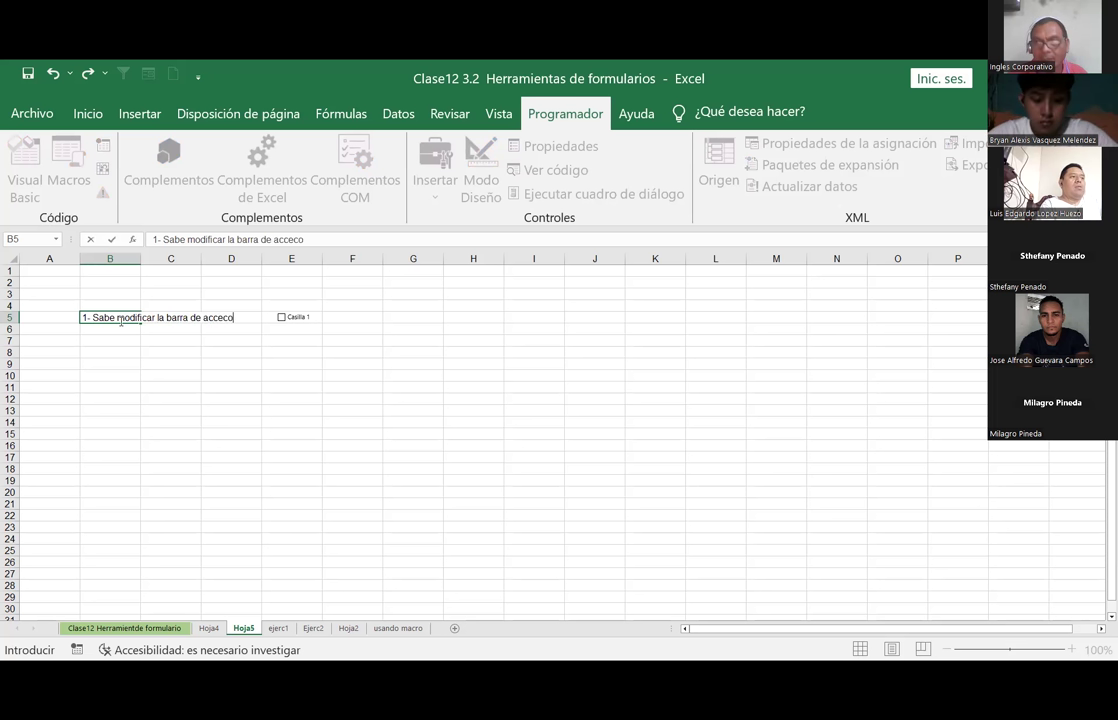
text( rapido)
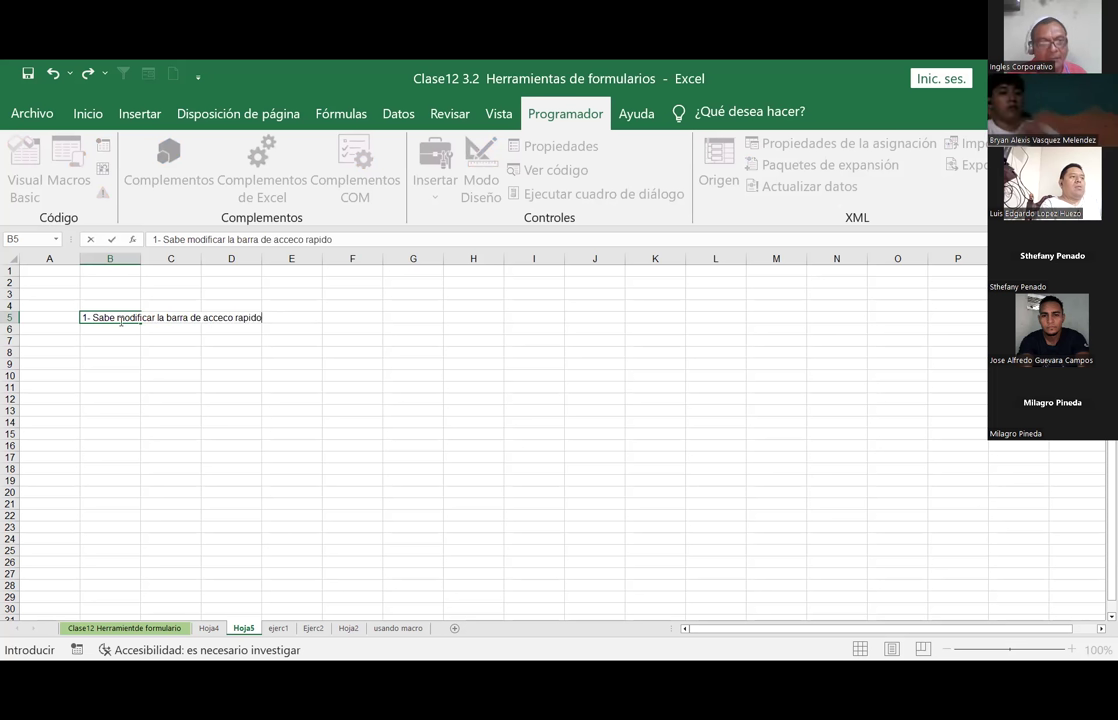
key(ctrl+Return)
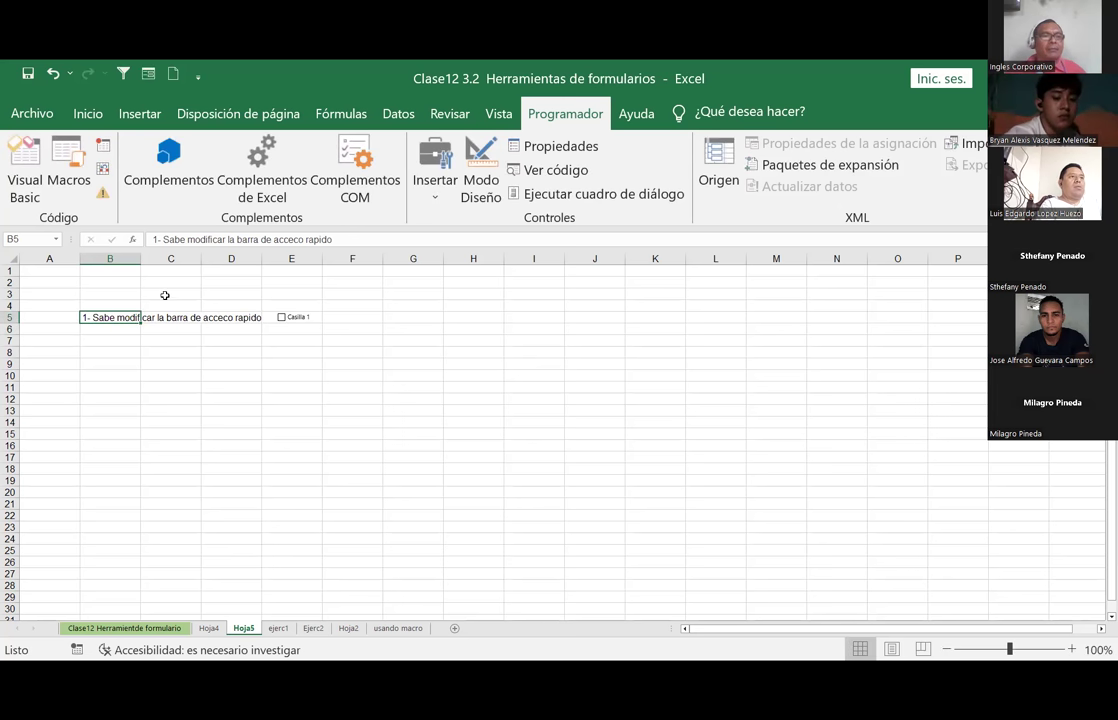
mouse_move(141, 259)
mouse_down()
mouse_move(267, 279)
mouse_move(359, 259)
mouse_up()
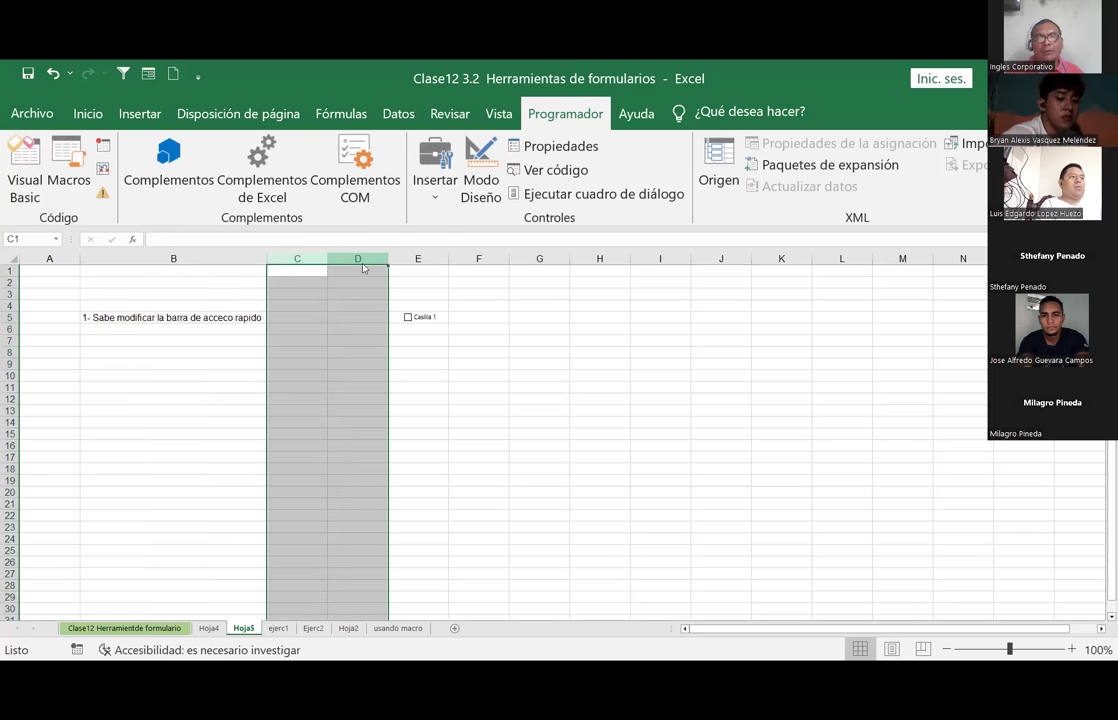
Step: Delete columns C:D so Casilla 1 sits in C5, and tick it
key(ctrl+minus)
click(437, 375)
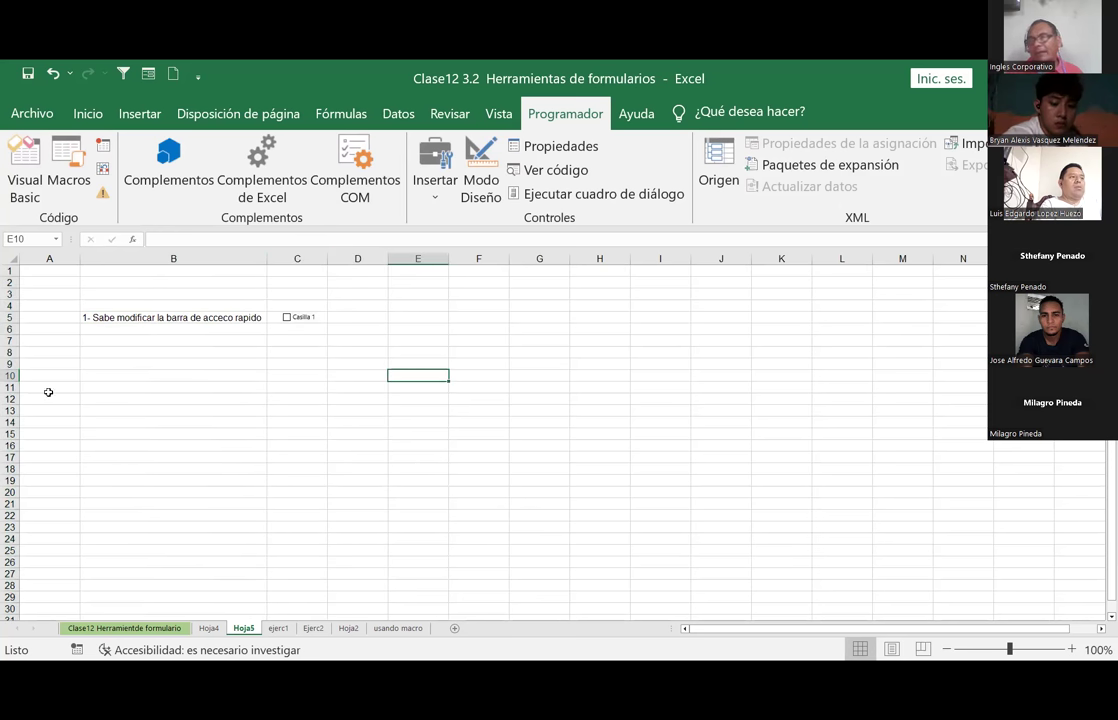
click(286, 318)
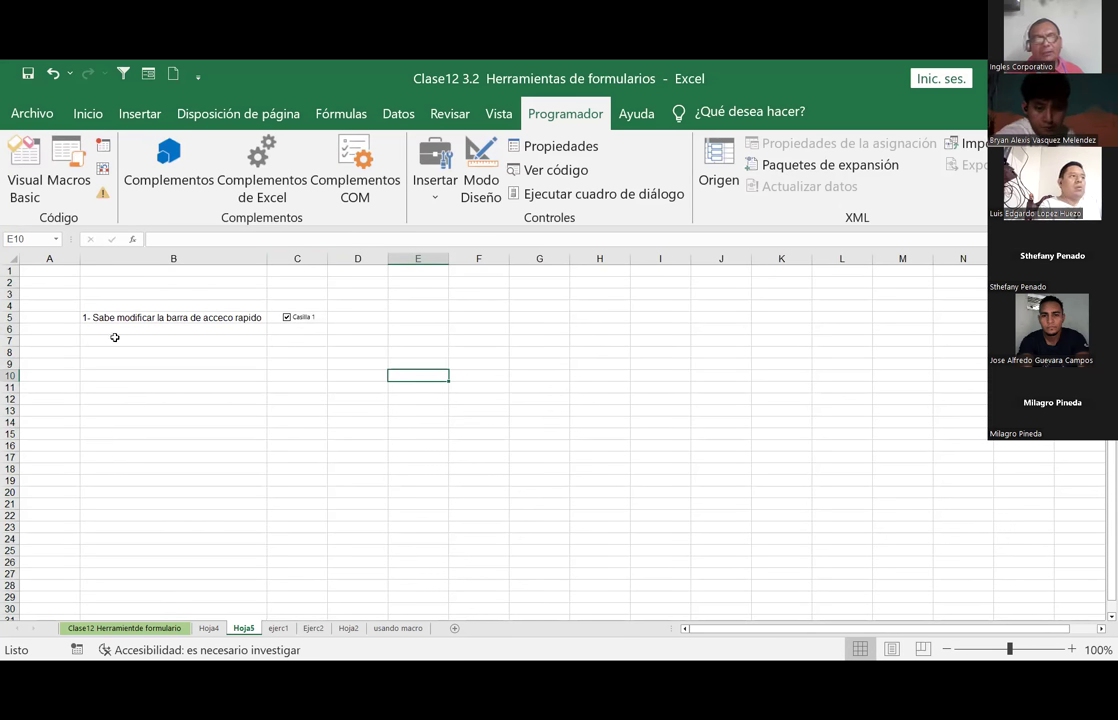
Step: Select A3:D12 and clear all its contents and formats with Borrar todo
click(64, 313)
drag(64, 313, 312, 421)
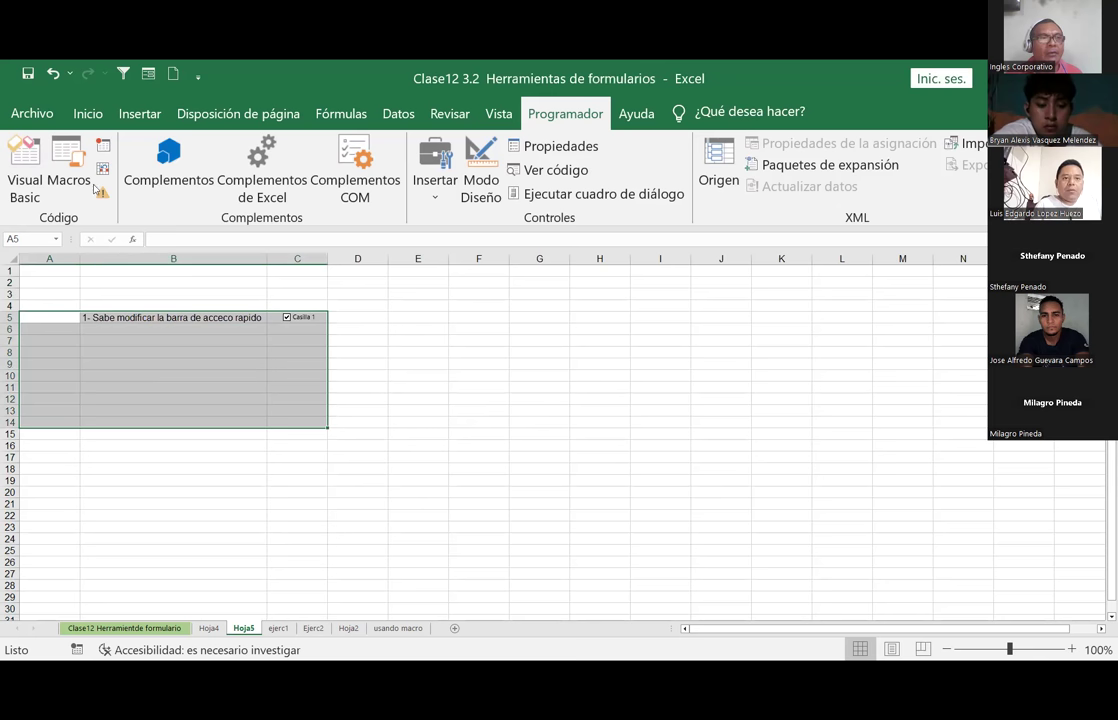
click(17, 119)
click(20, 104)
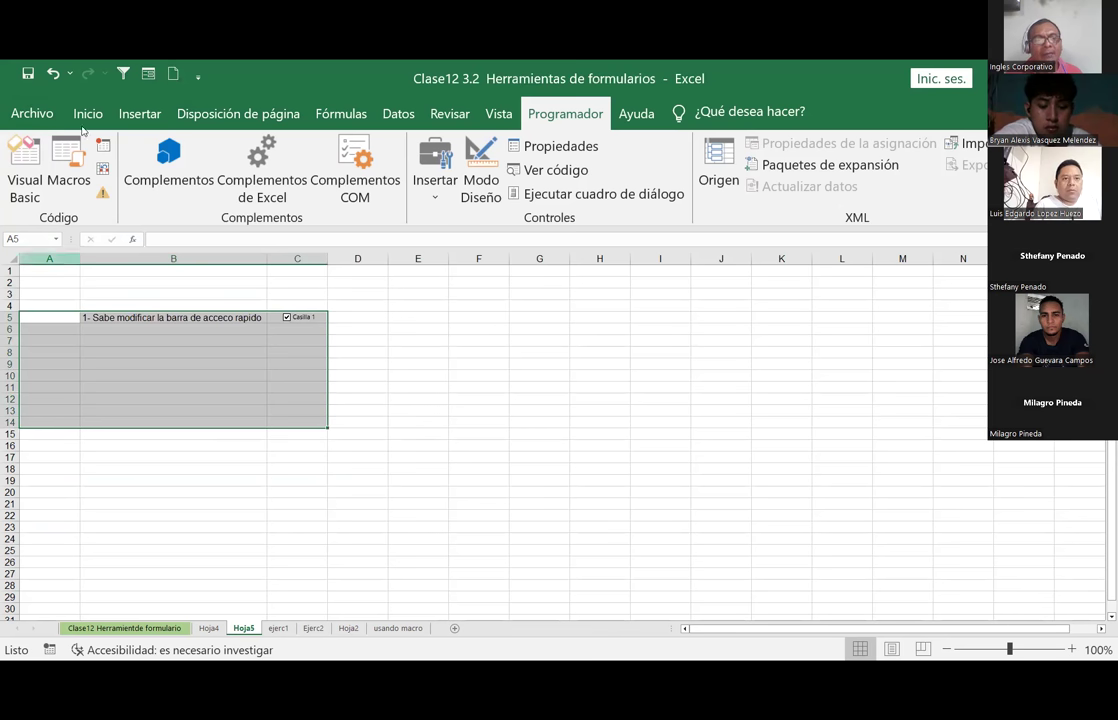
click(201, 482)
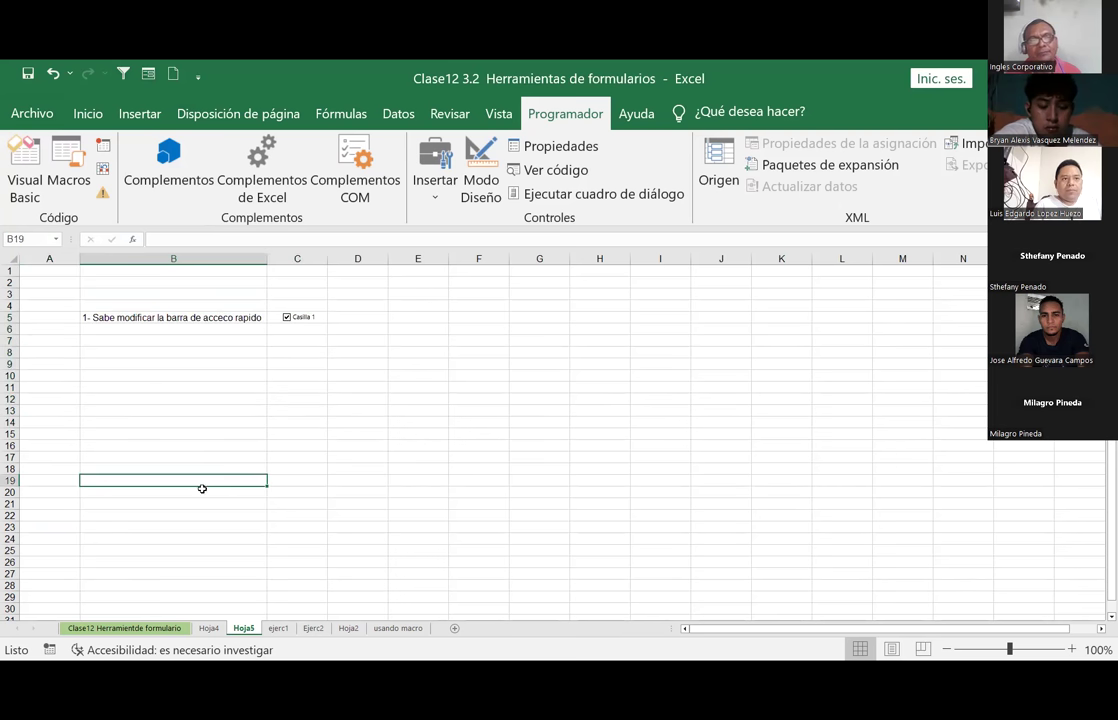
drag(48, 295, 357, 399)
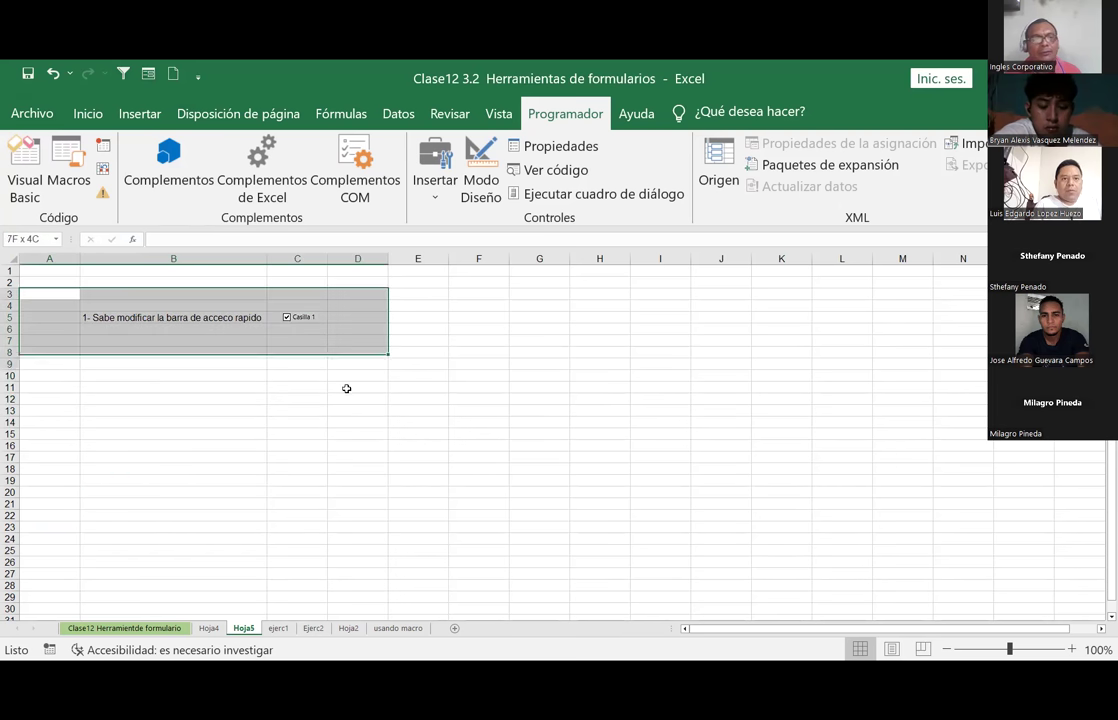
click(30, 113)
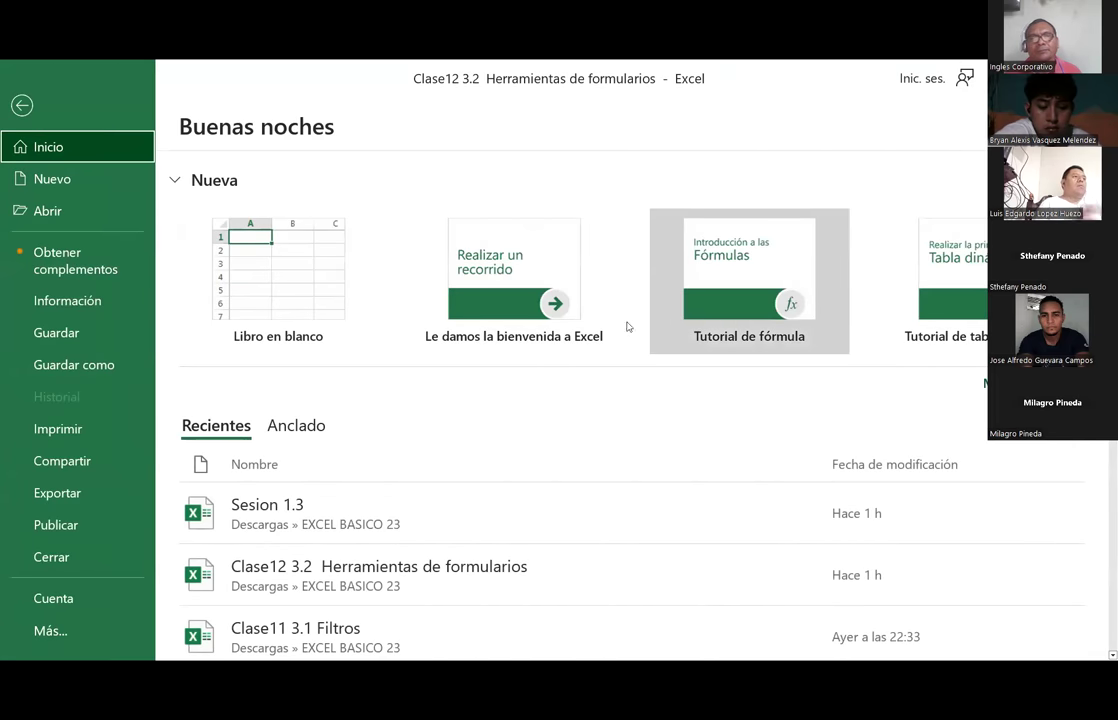
click(228, 321)
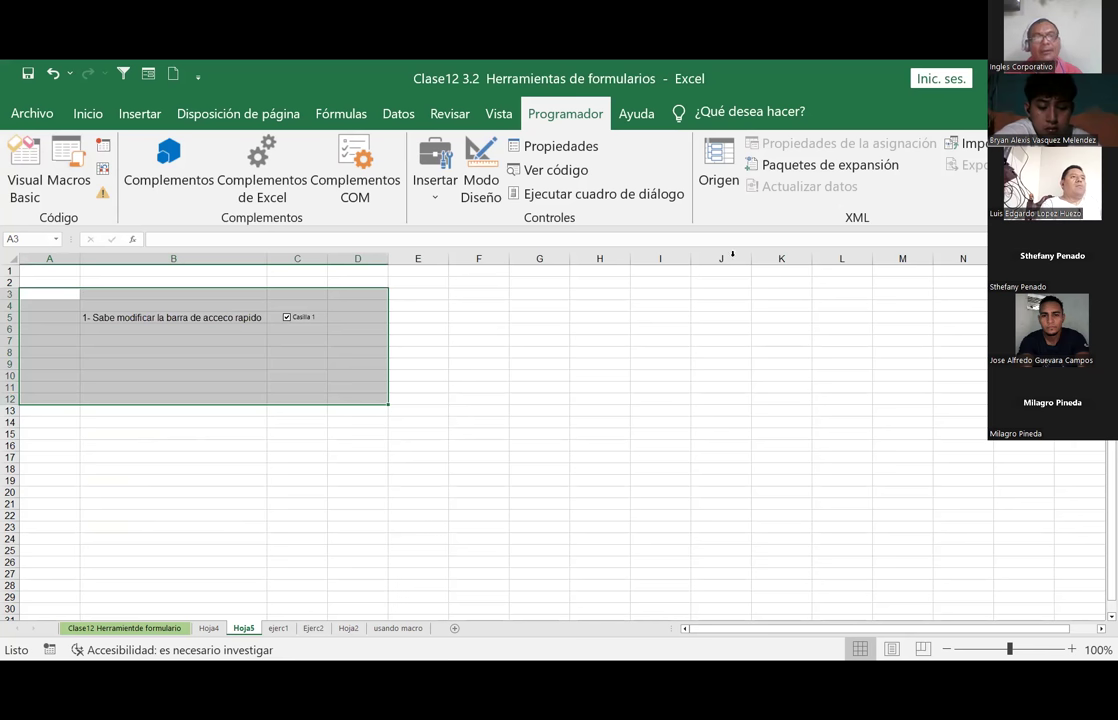
click(100, 111)
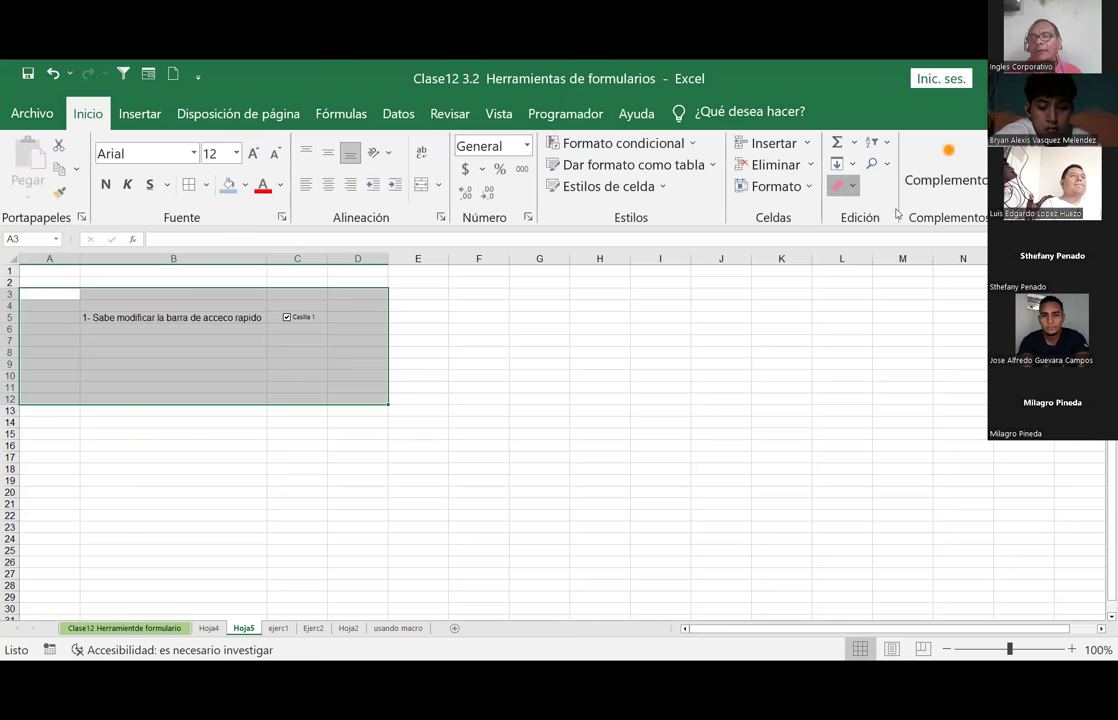
click(478, 445)
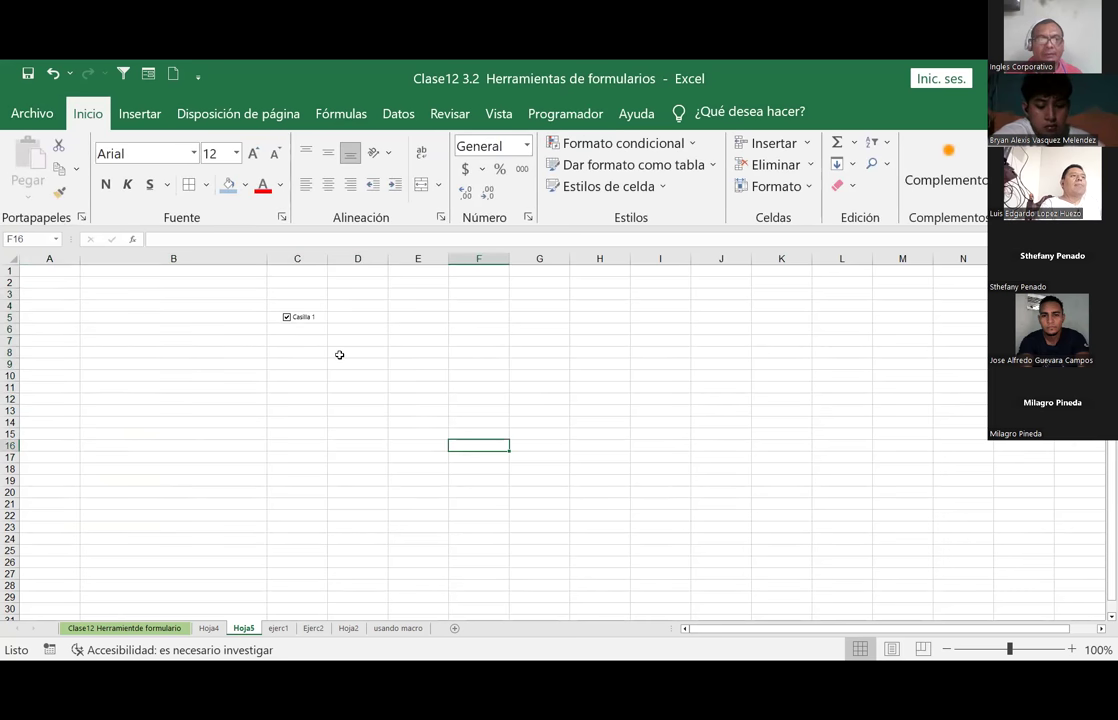
Step: Cut the Casilla 1 check box and narrow column B back to standard width
right_click(295, 319)
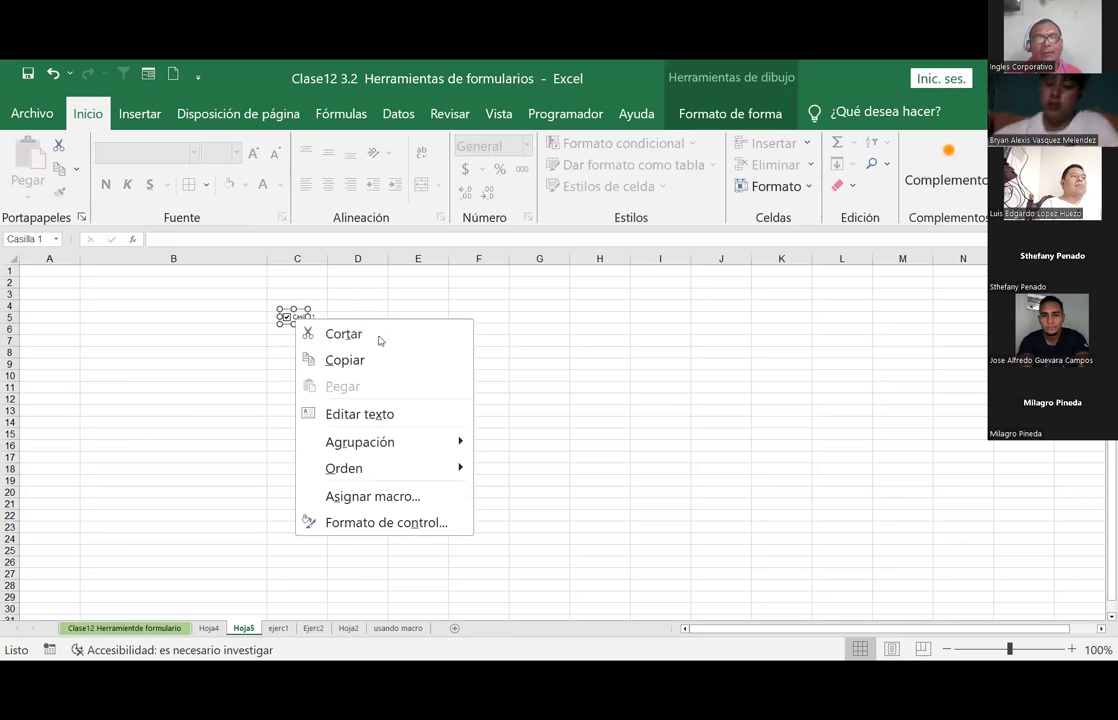
click(347, 346)
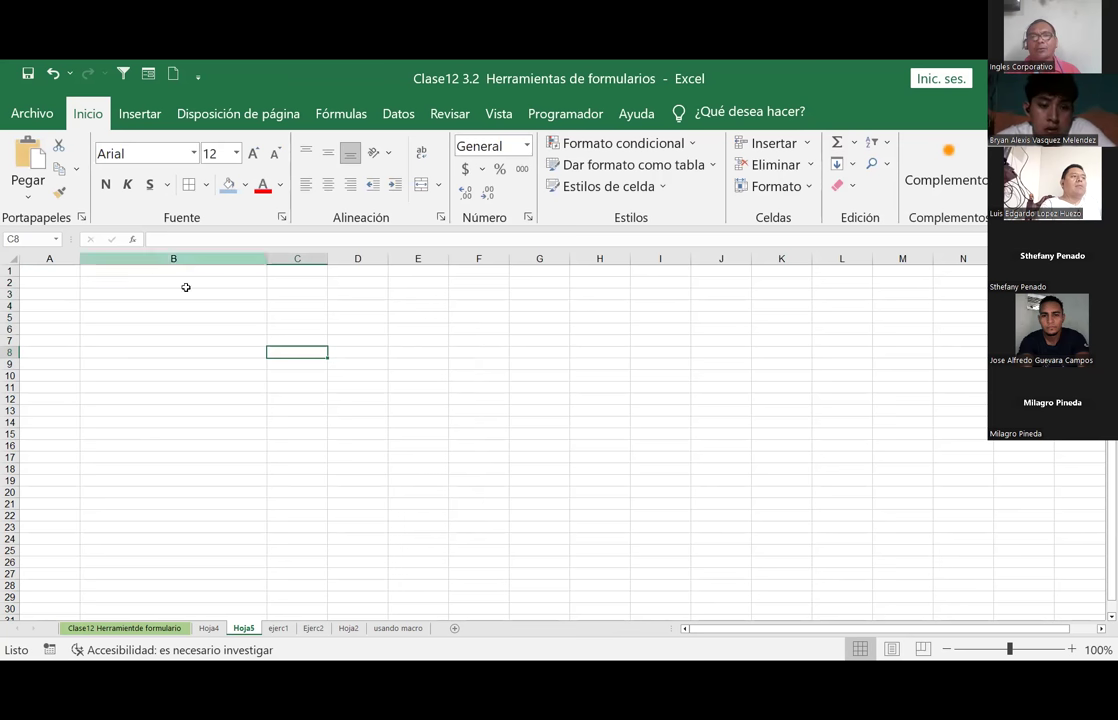
click(135, 317)
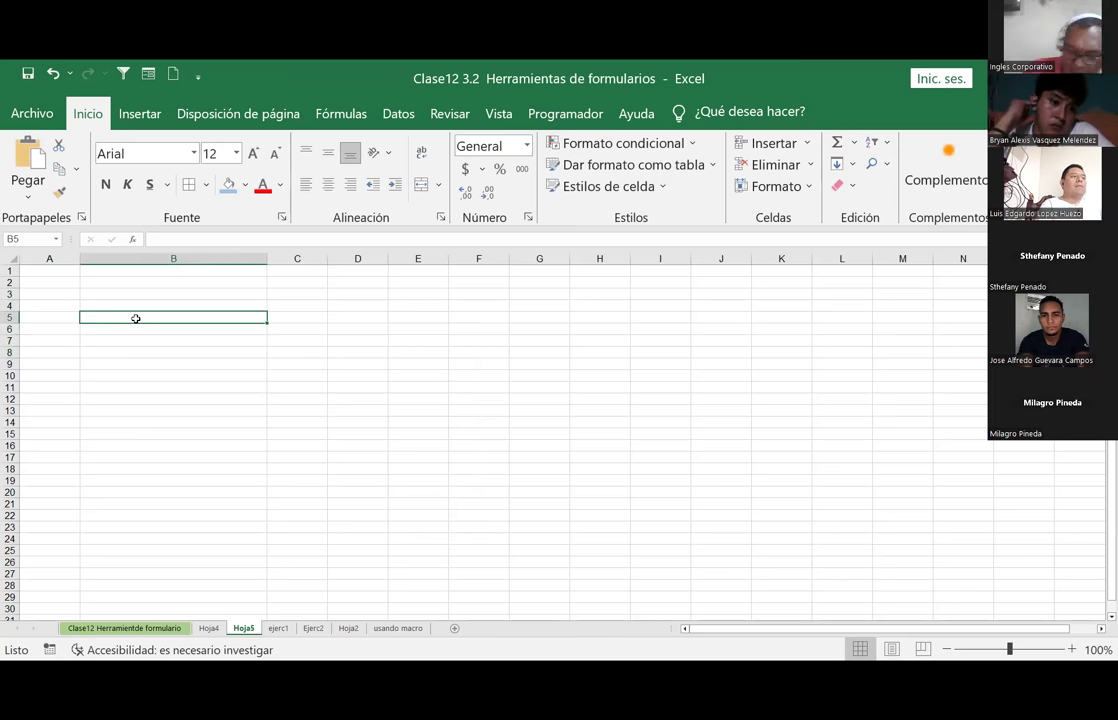
drag(270, 259, 160, 259)
Step: Enter the headers ID and NOMBRE COMPLETO in A5:B5 and widen column B
click(38, 317)
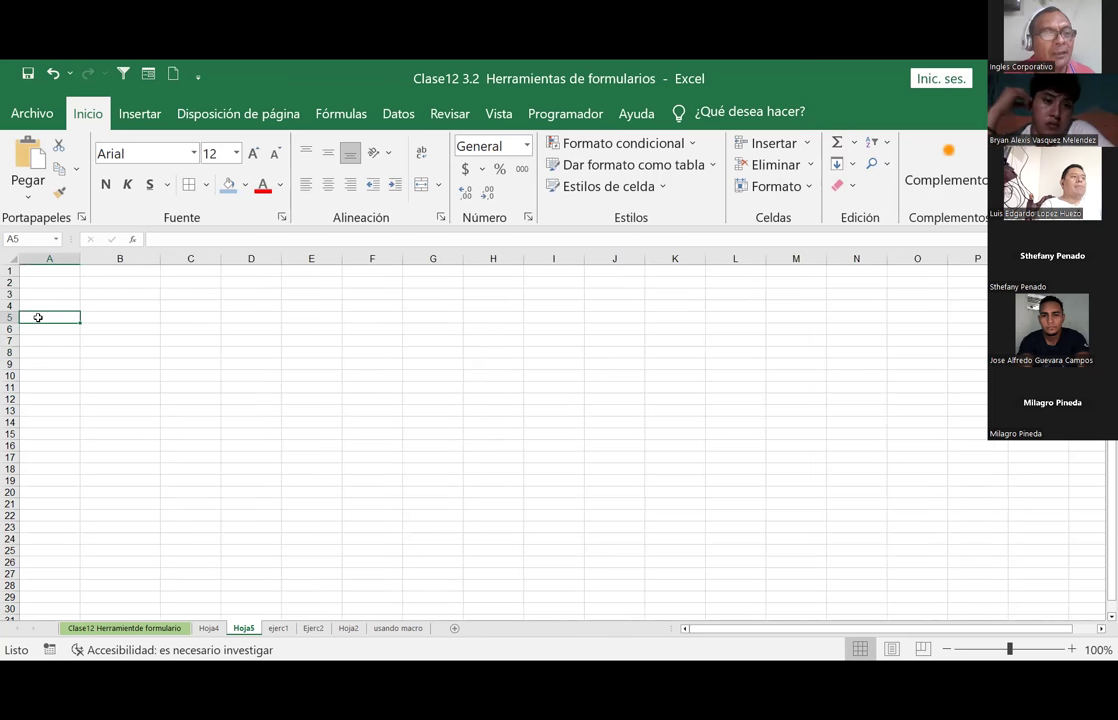
text(ID)
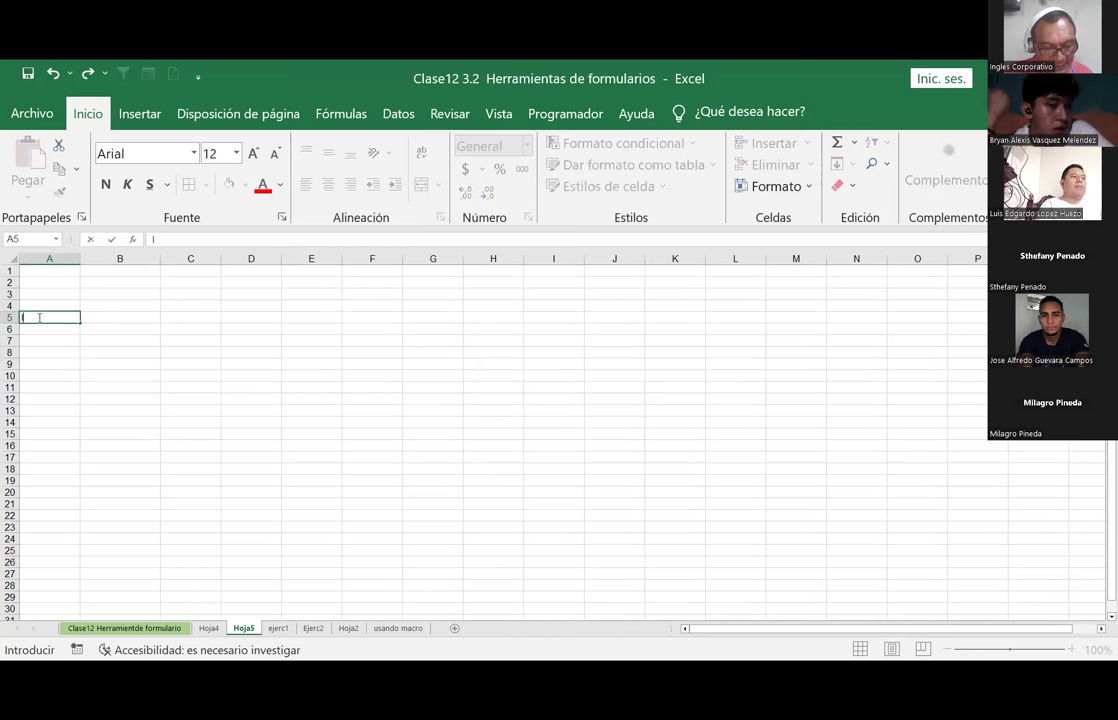
key(Tab)
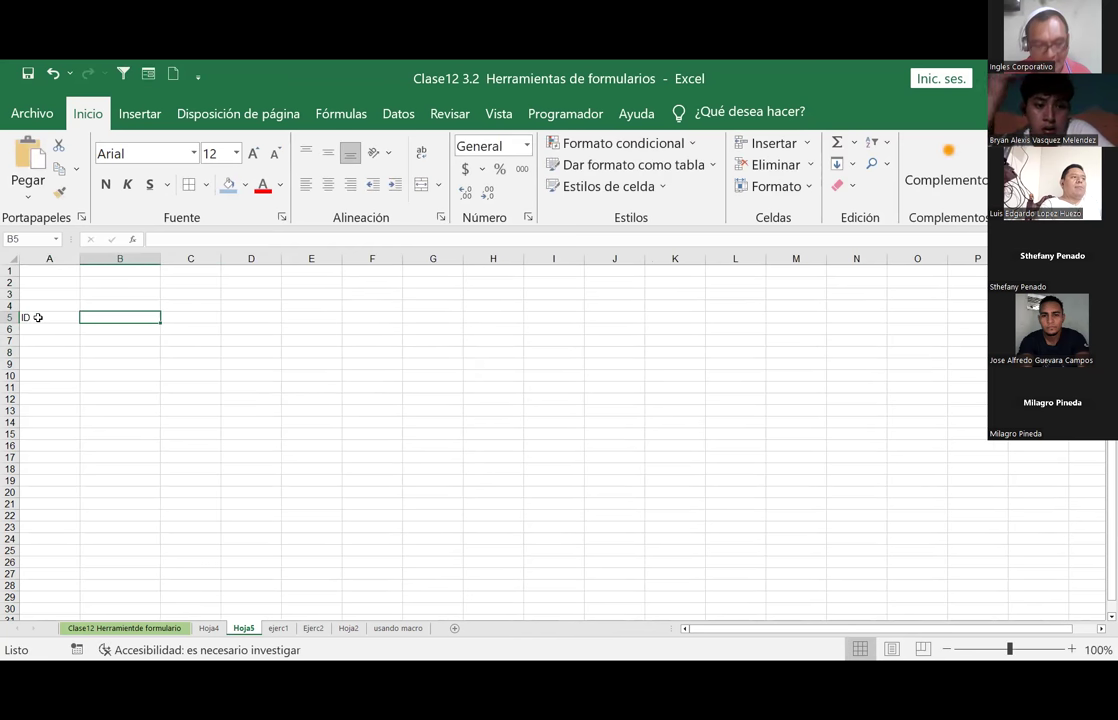
text(NOMBRE COMPLETO)
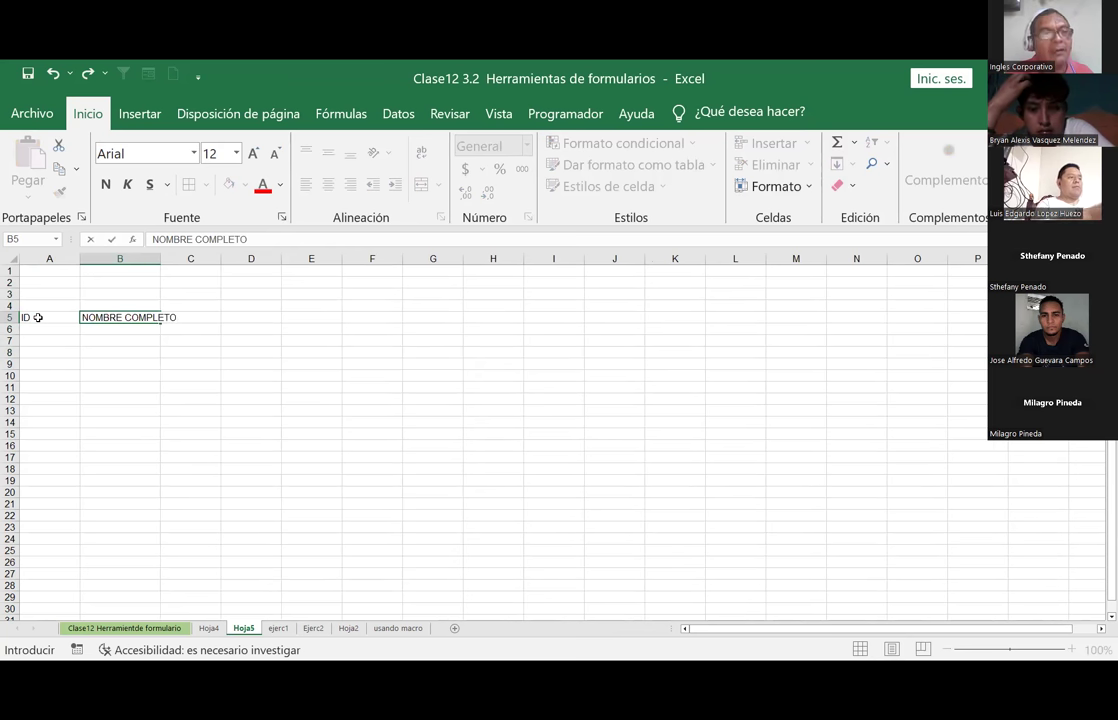
key(Return)
key(Up)
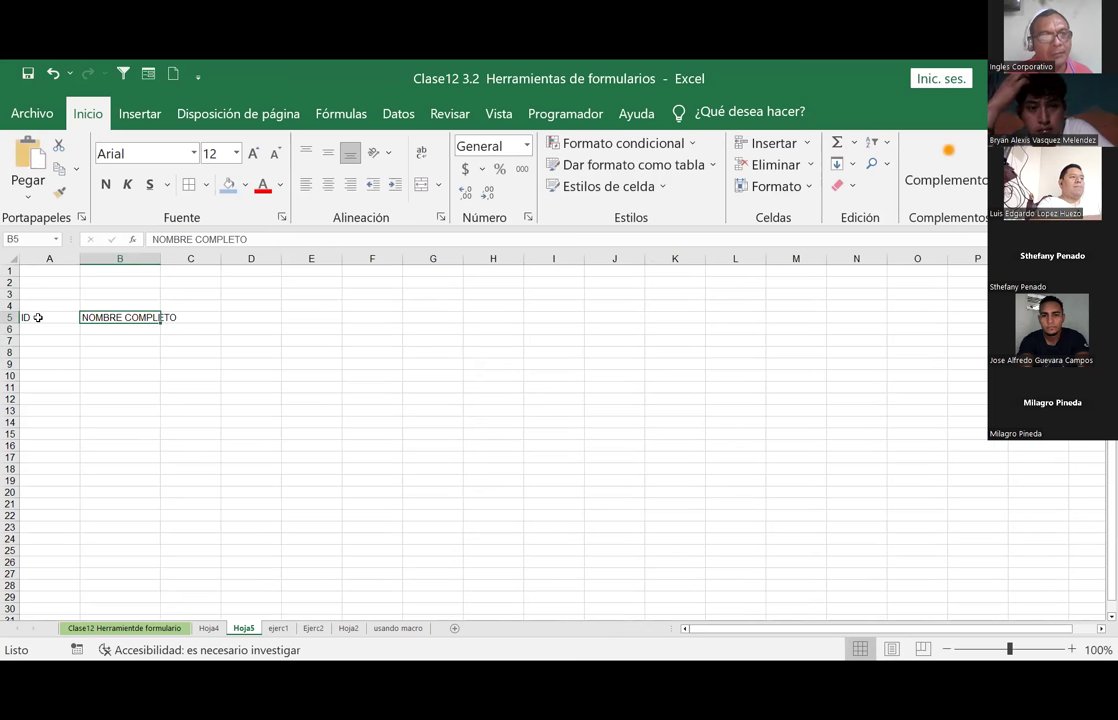
drag(160, 253, 194, 253)
click(232, 315)
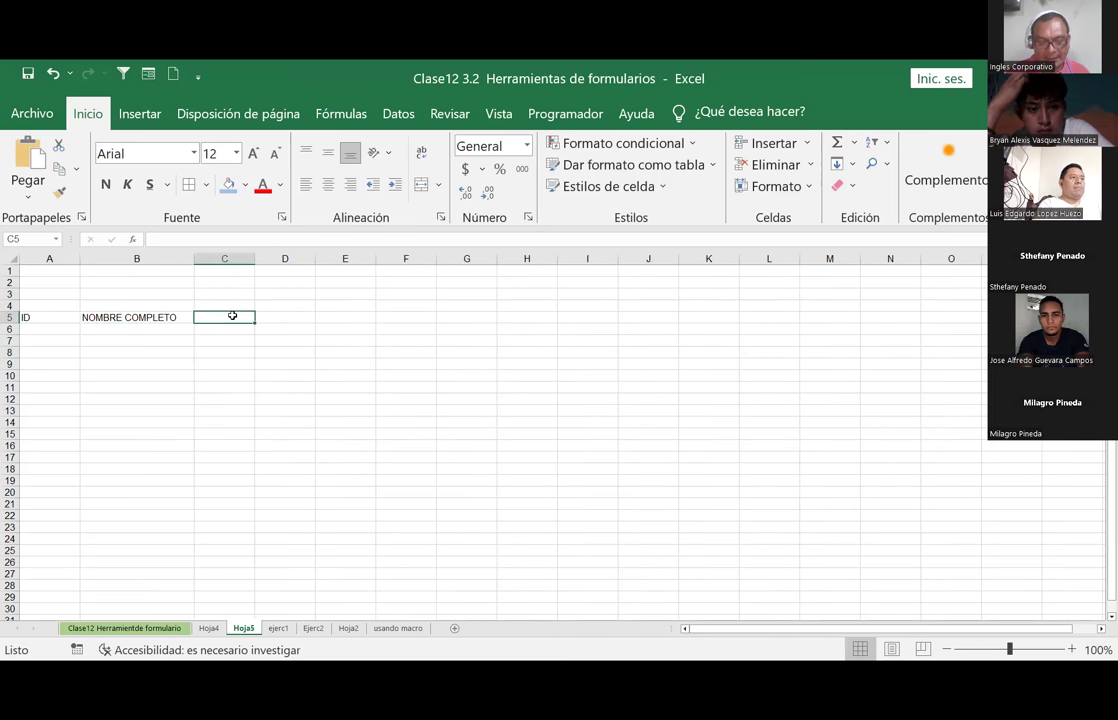
key(Left)
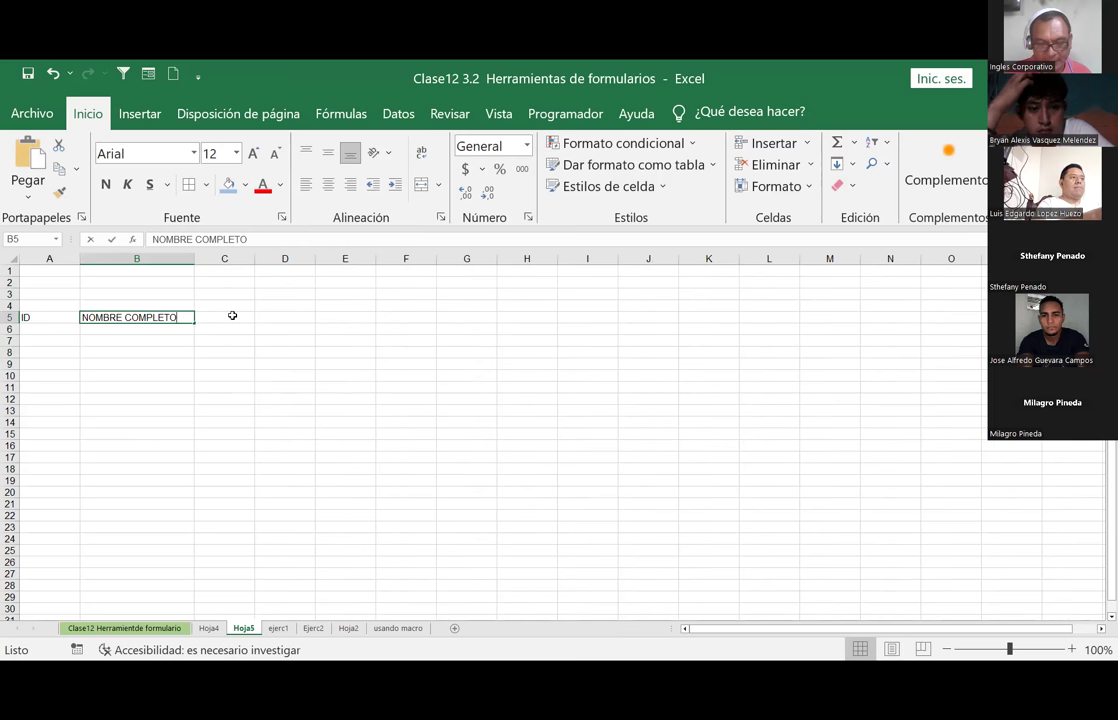
Step: Replace the B5 header with Cliente, then type and delete a Correo header in C5
text(Cliente)
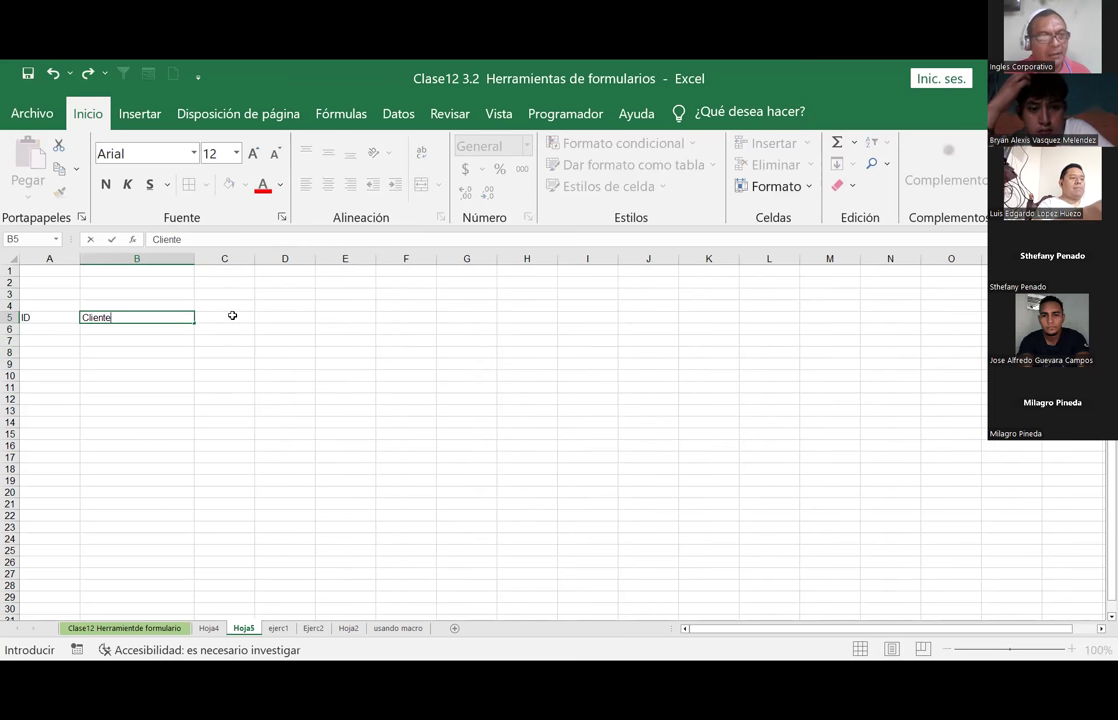
key(Return)
click(232, 315)
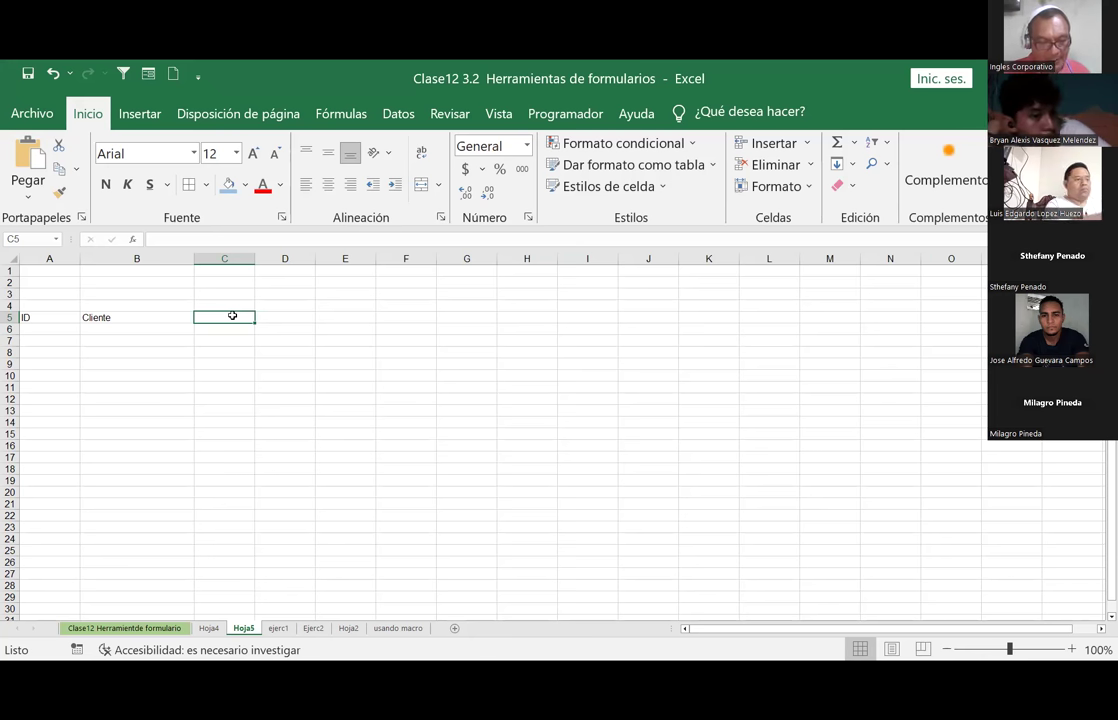
text(Correo)
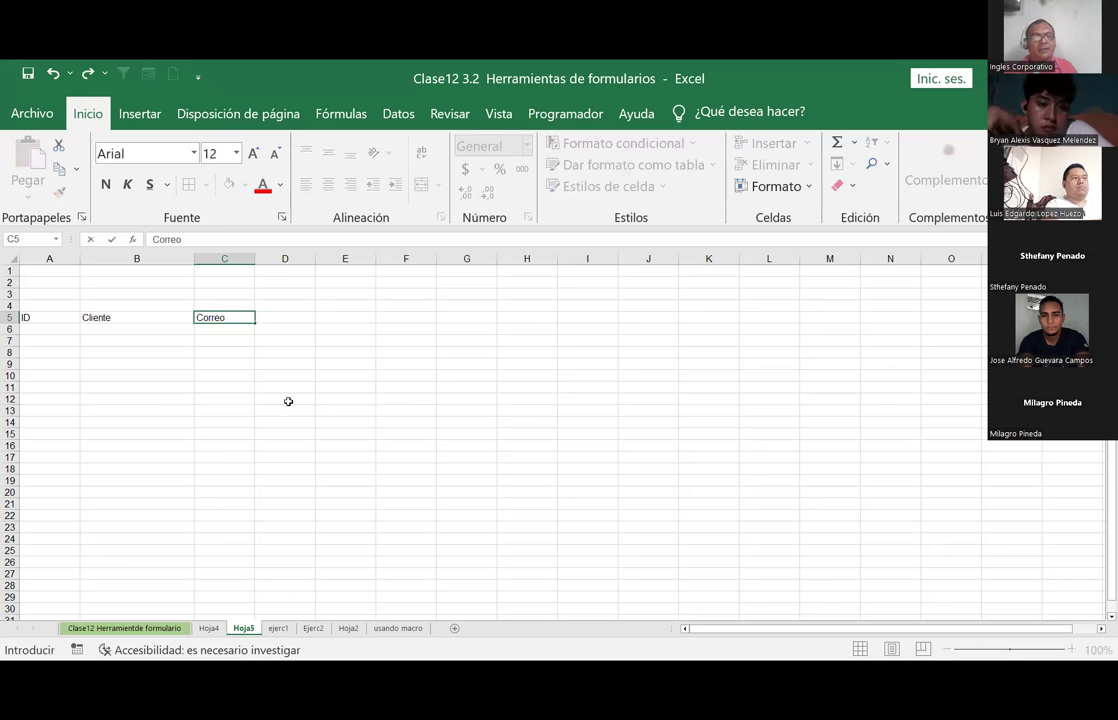
click(286, 399)
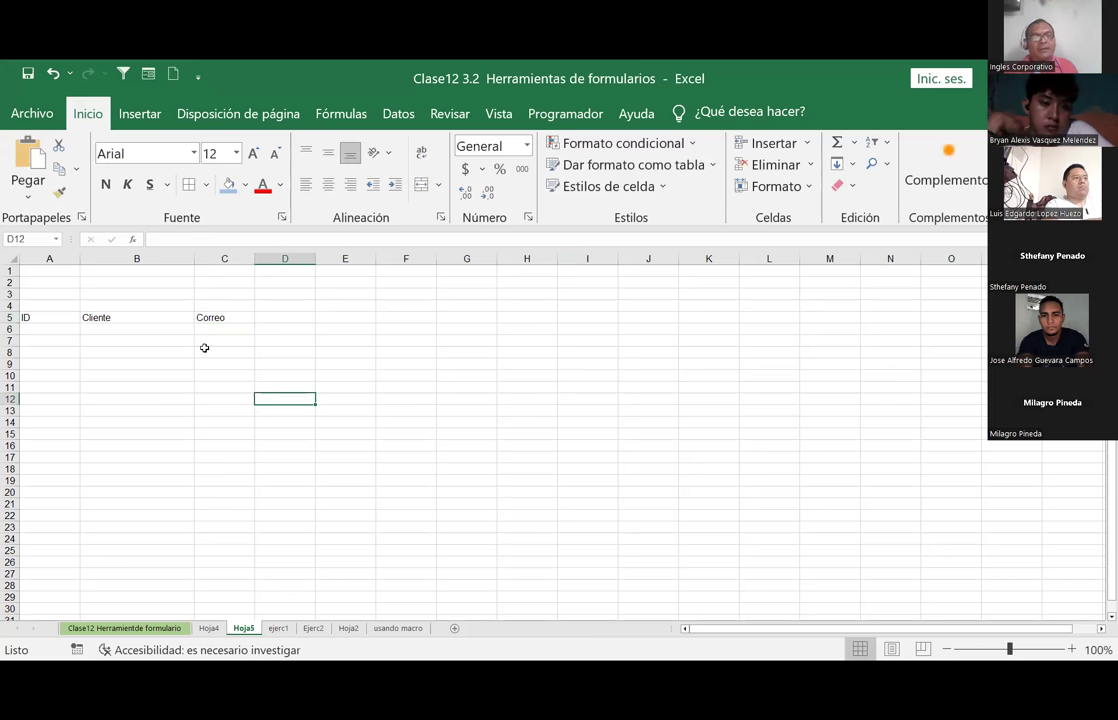
click(106, 316)
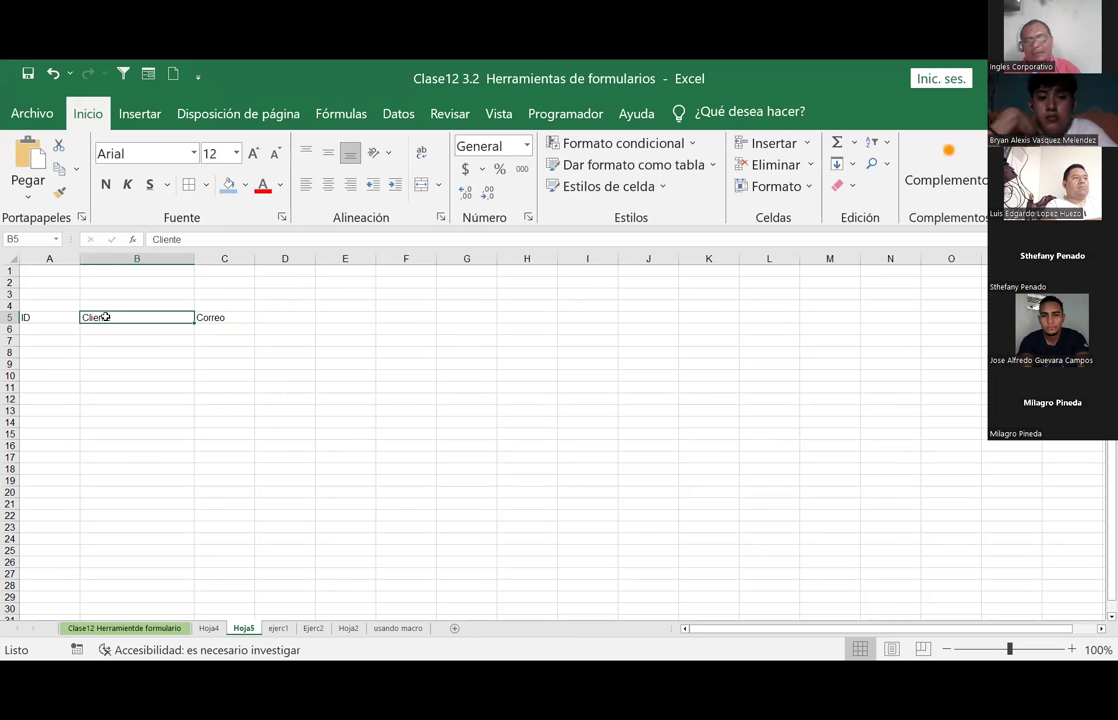
click(247, 319)
key(Delete)
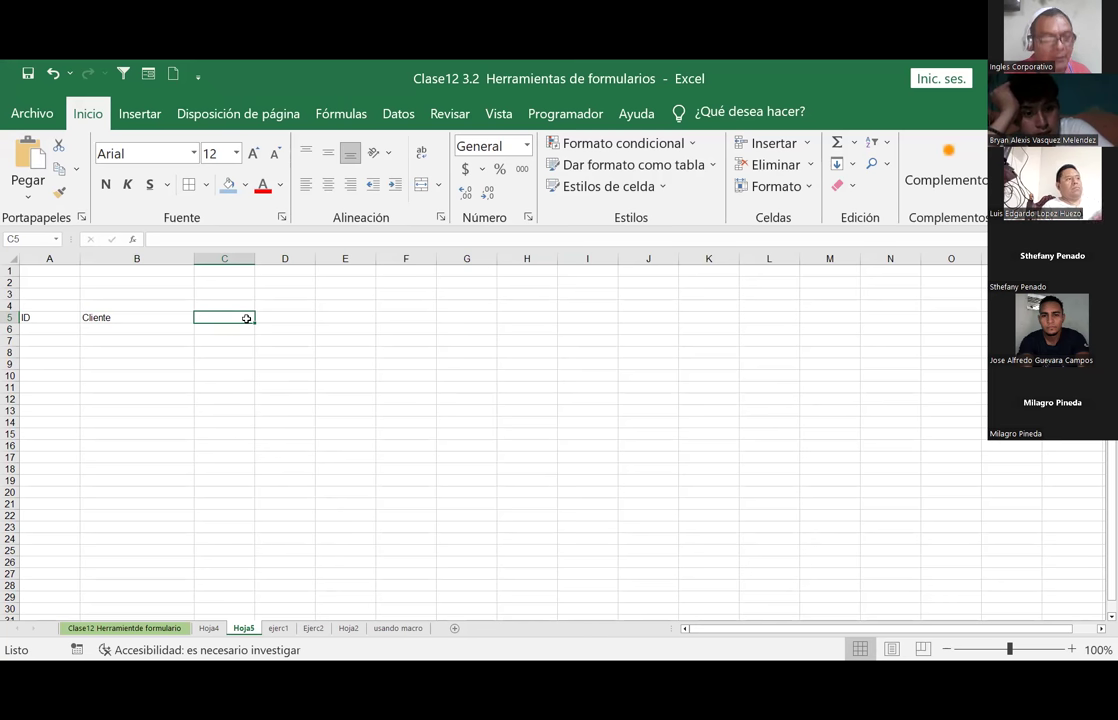
Step: Enter Producto in C5 and Precio de venta in D5
text(Pro)
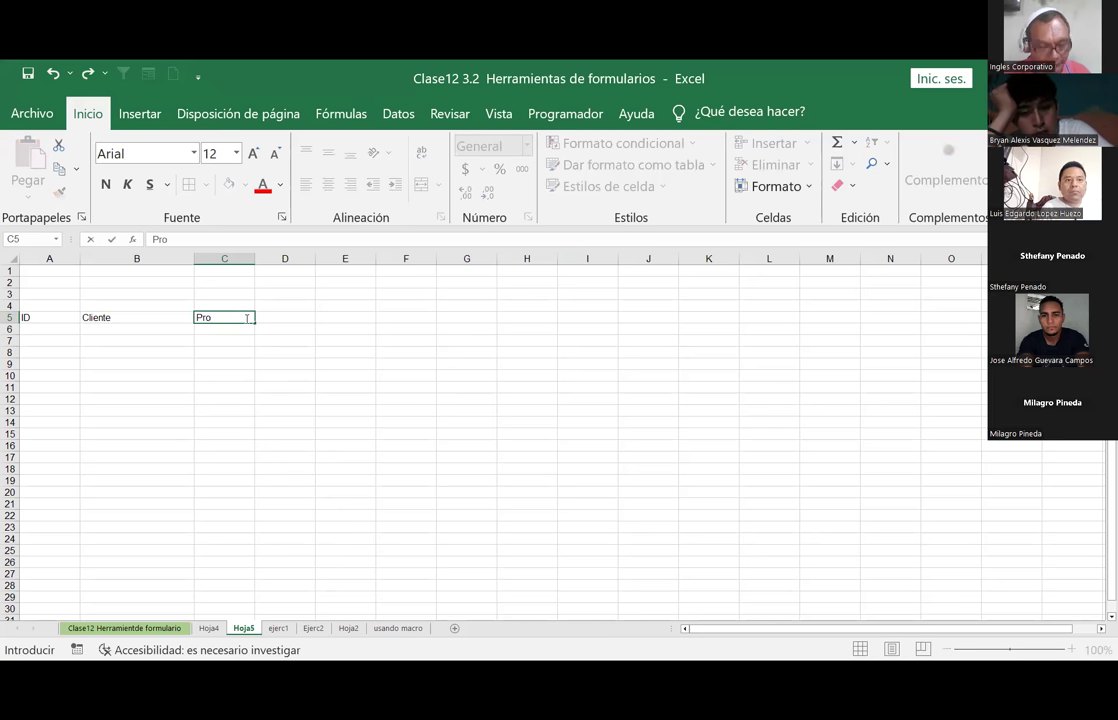
text(ducto)
key(Tab)
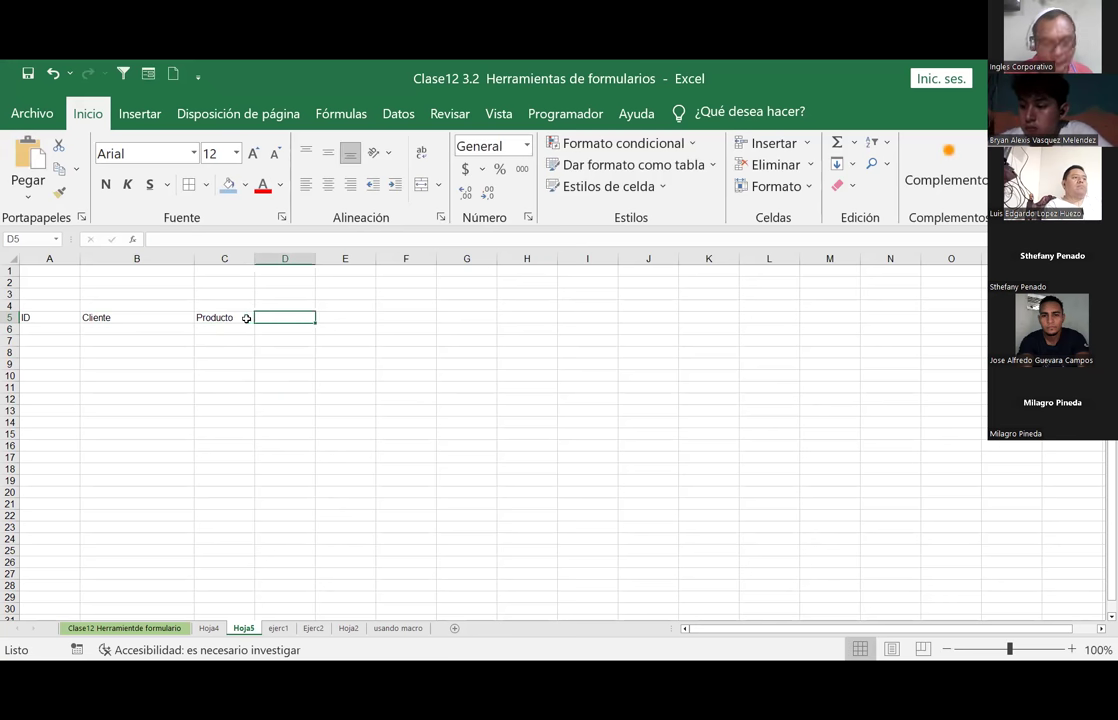
text(Precio de vcenta)
key(BackSpace)
text(enta)
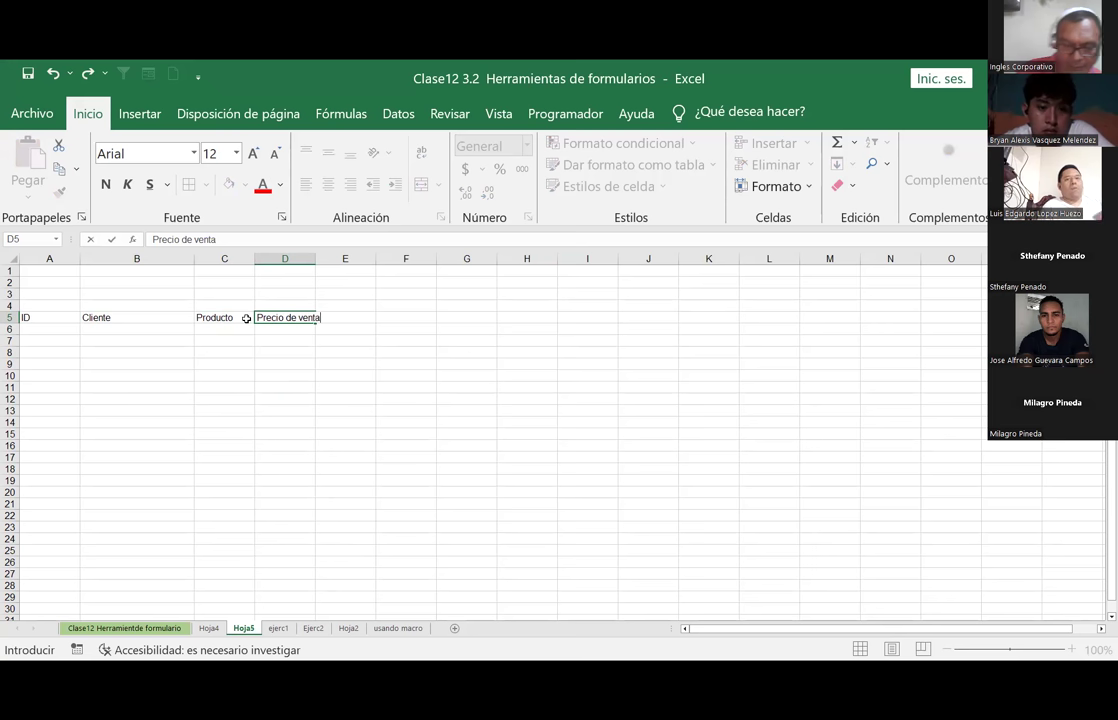
key(Return)
click(345, 375)
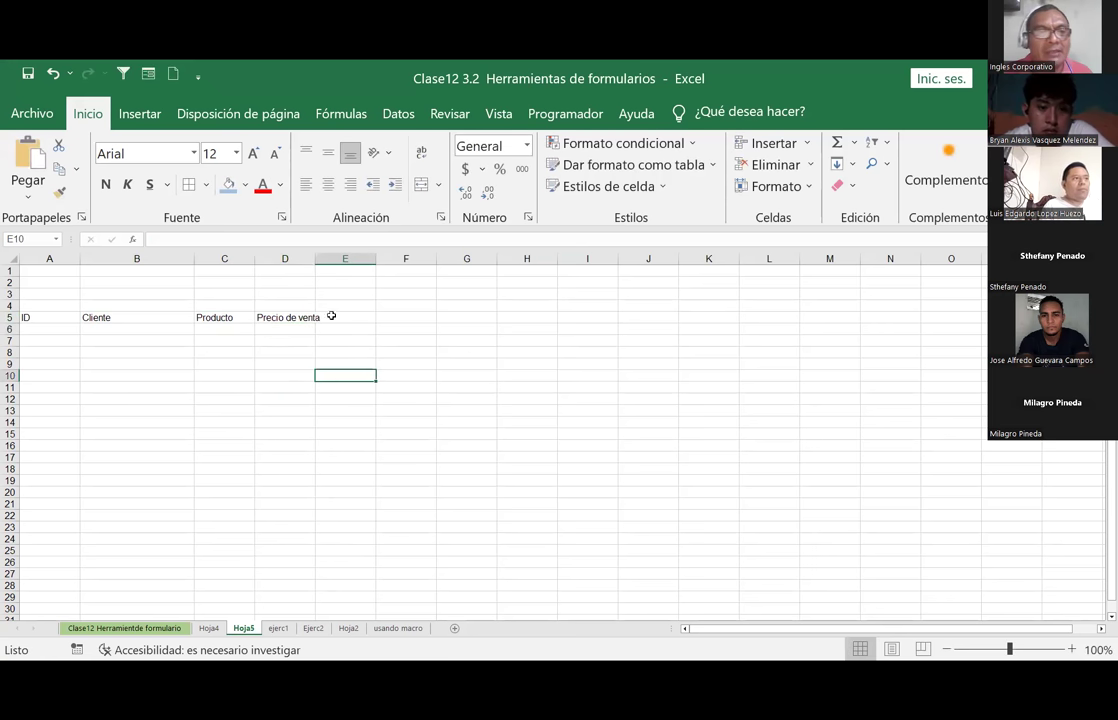
Step: Widen column D, select A5:D27 and hide the sheet gridlines
drag(315, 259, 340, 264)
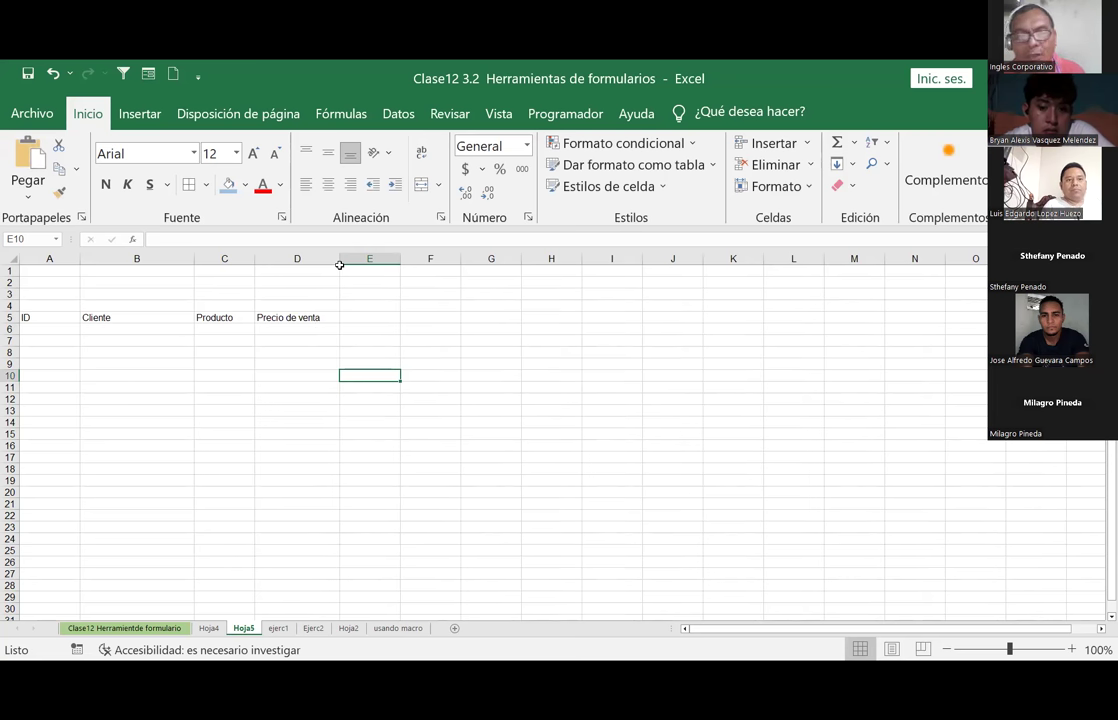
click(64, 318)
drag(64, 318, 322, 572)
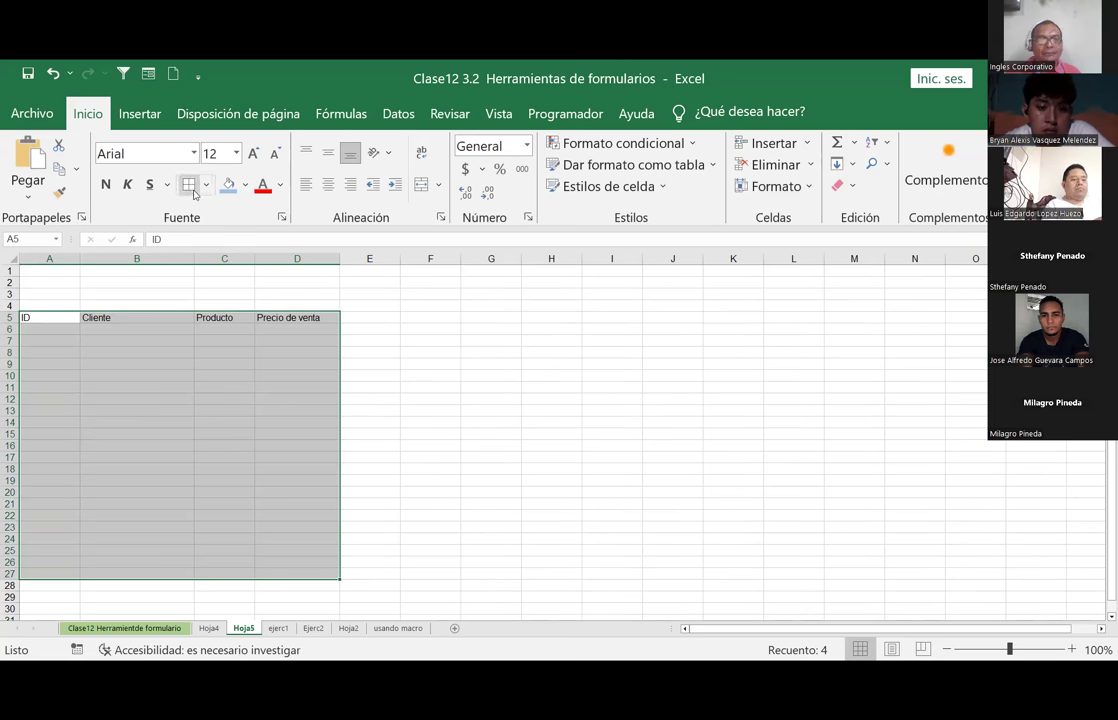
click(508, 116)
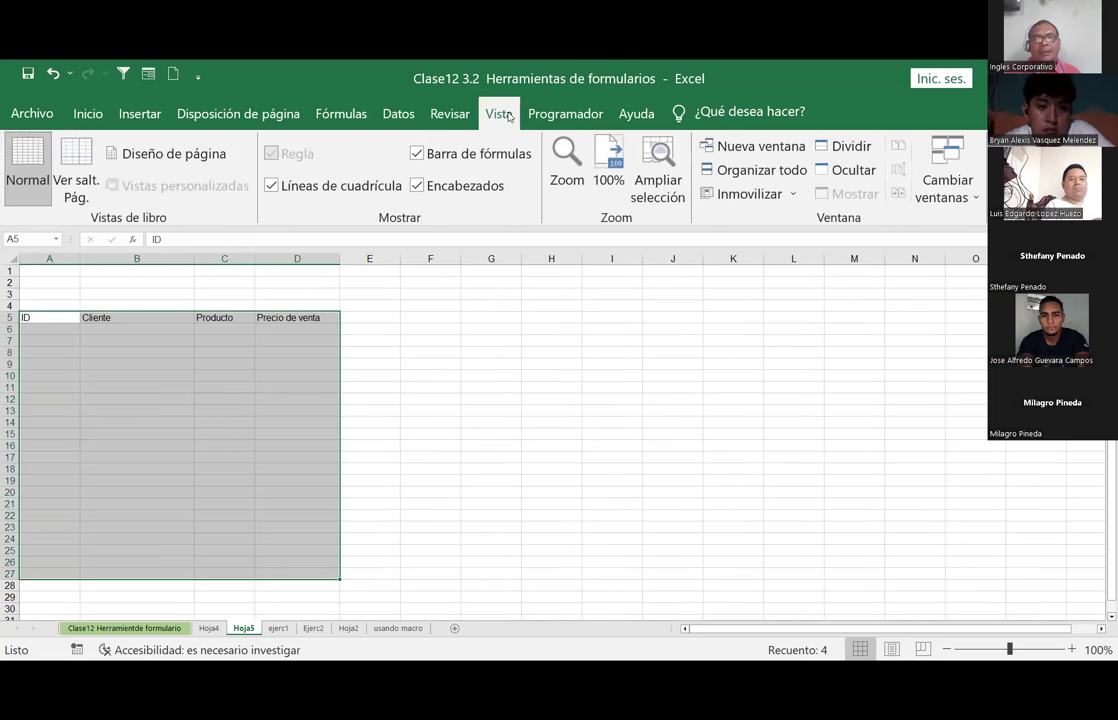
click(274, 187)
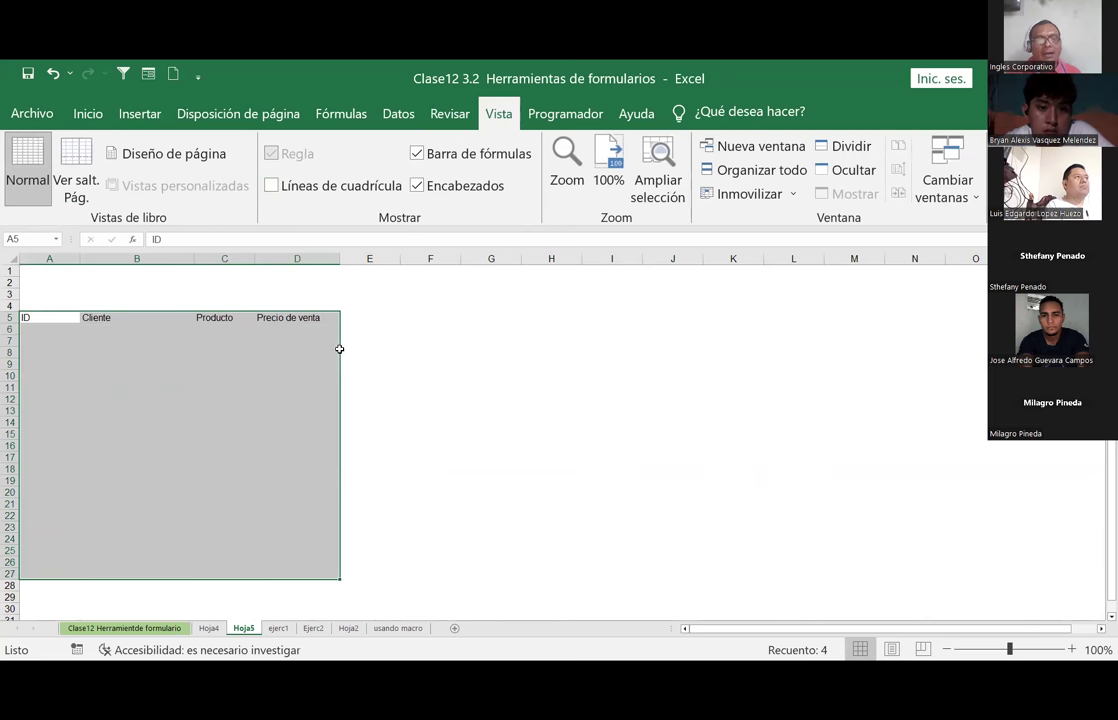
Step: Apply Todos los bordes to the A5:D27 table
click(87, 113)
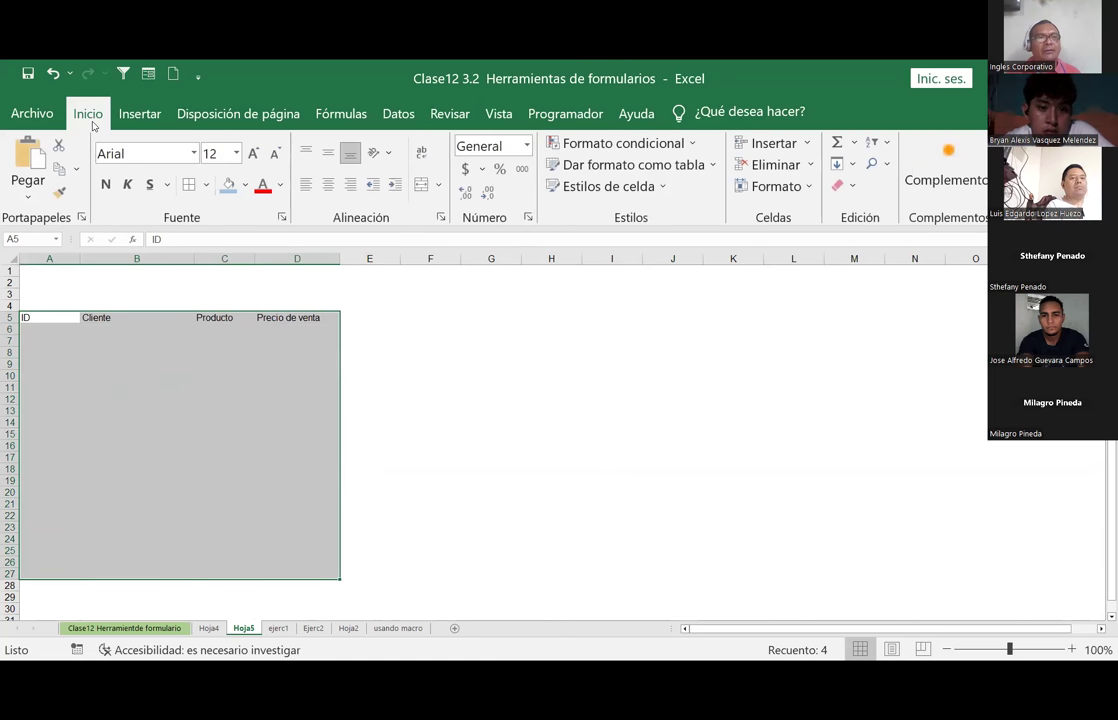
click(206, 186)
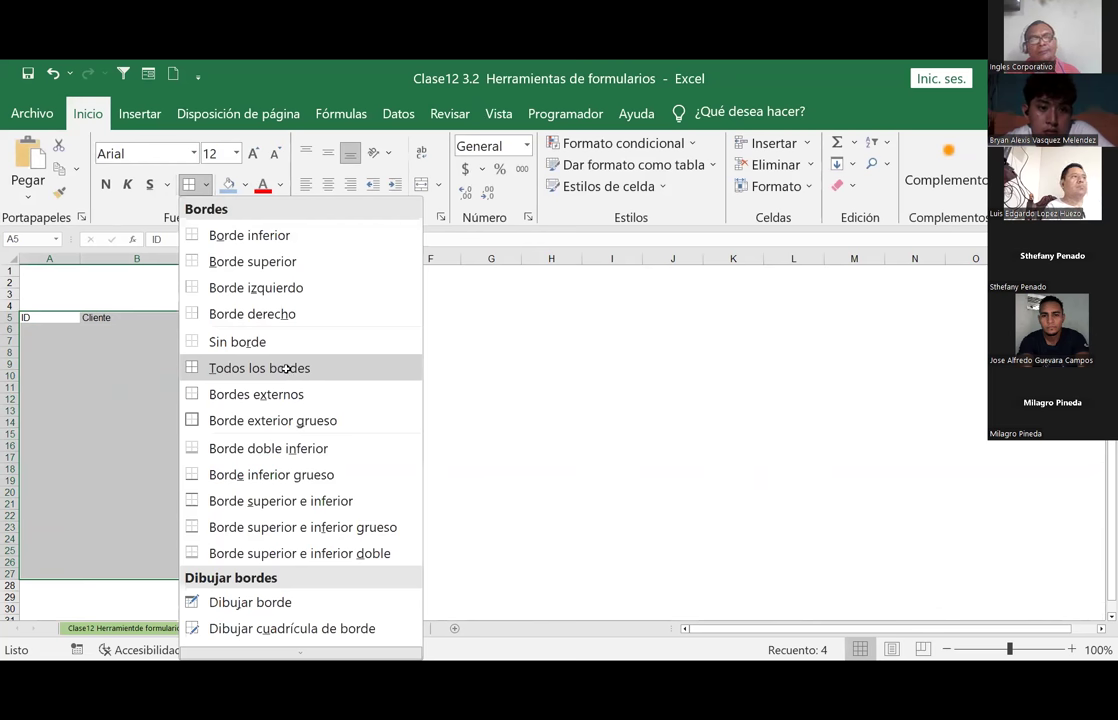
click(287, 370)
click(432, 352)
Step: Fill the A5:D5 headers light blue and centre them, undoing an accidental merge
drag(58, 317, 311, 318)
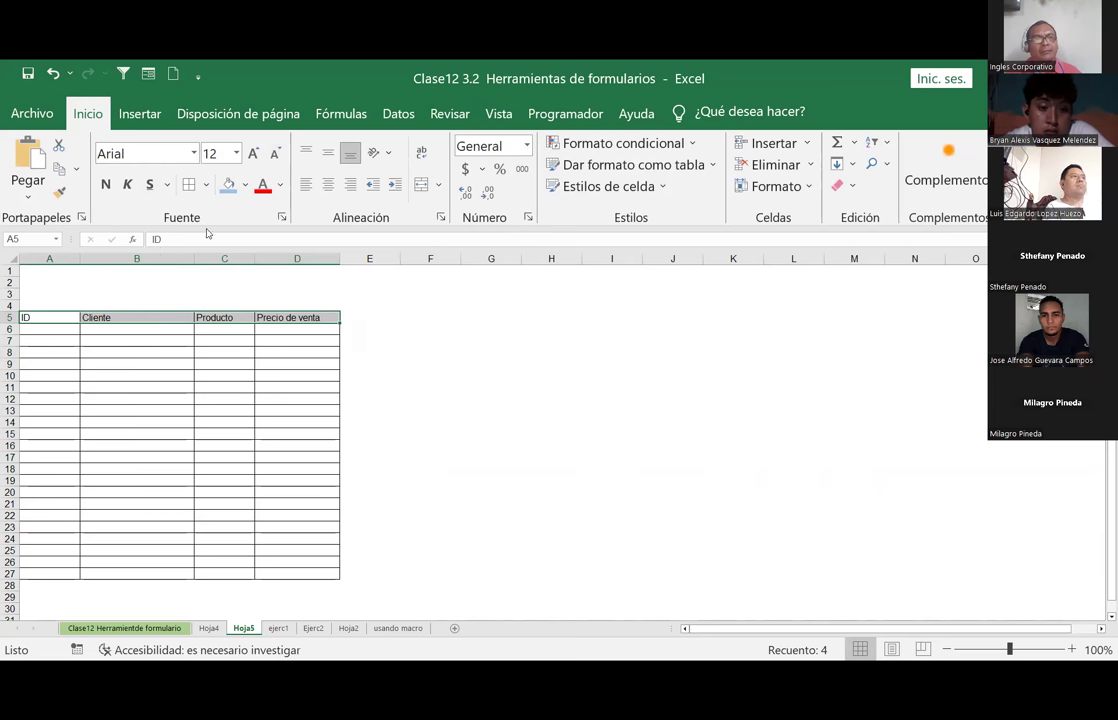
click(229, 184)
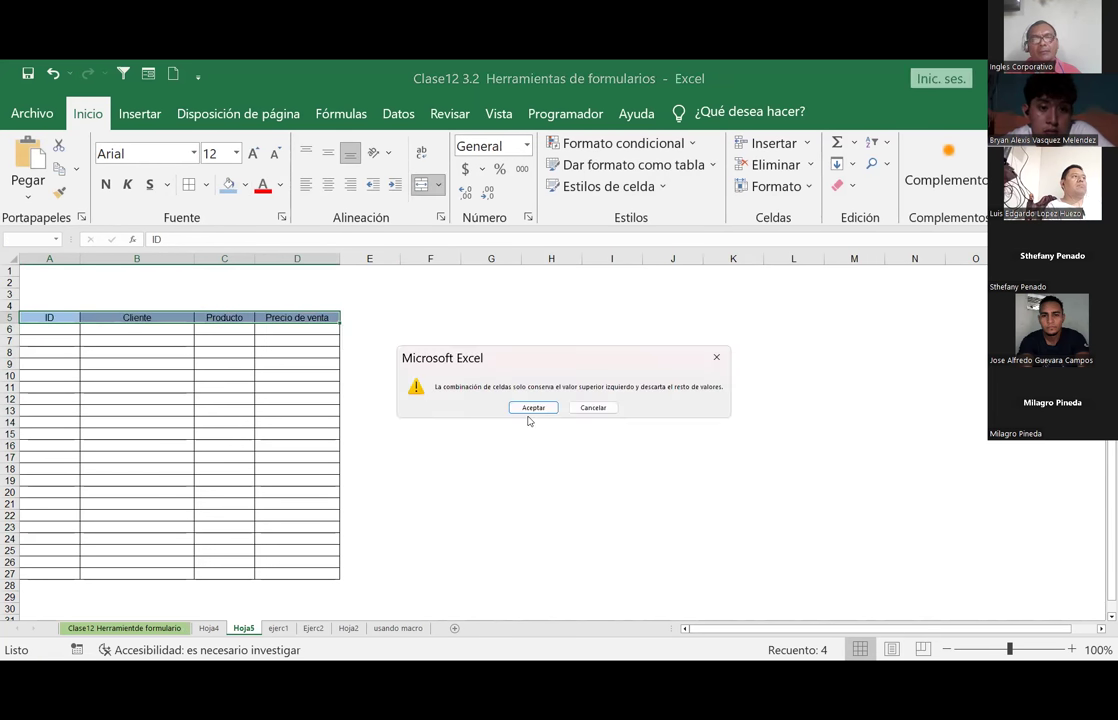
key(Return)
key(ctrl+z)
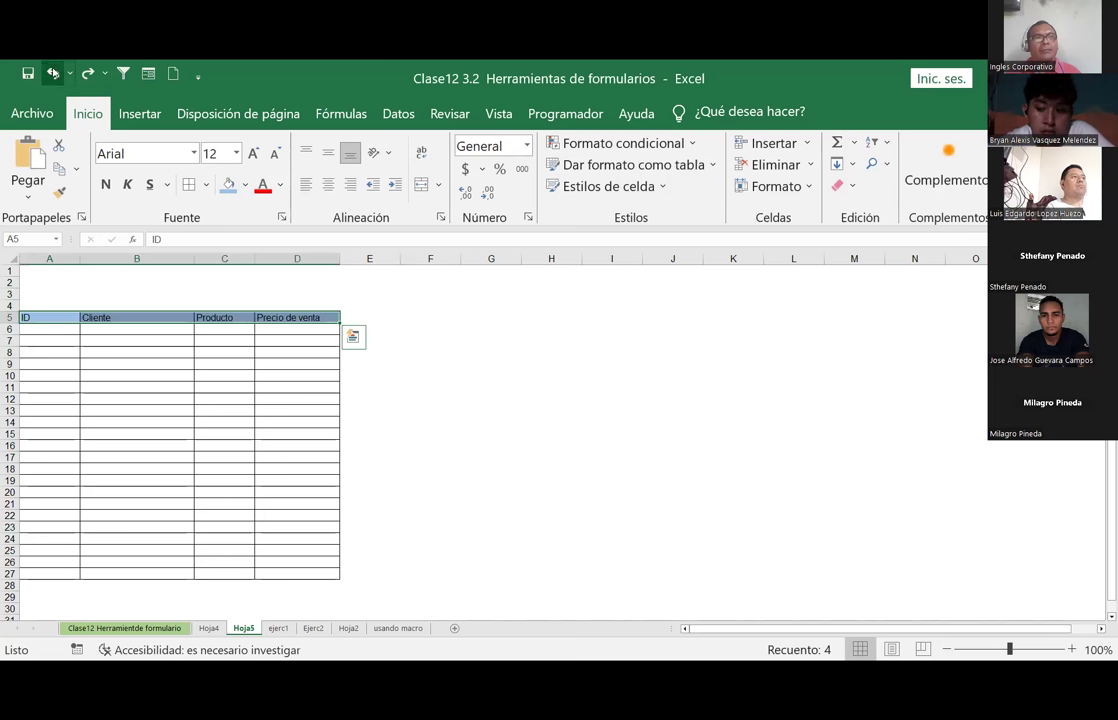
click(403, 461)
click(282, 317)
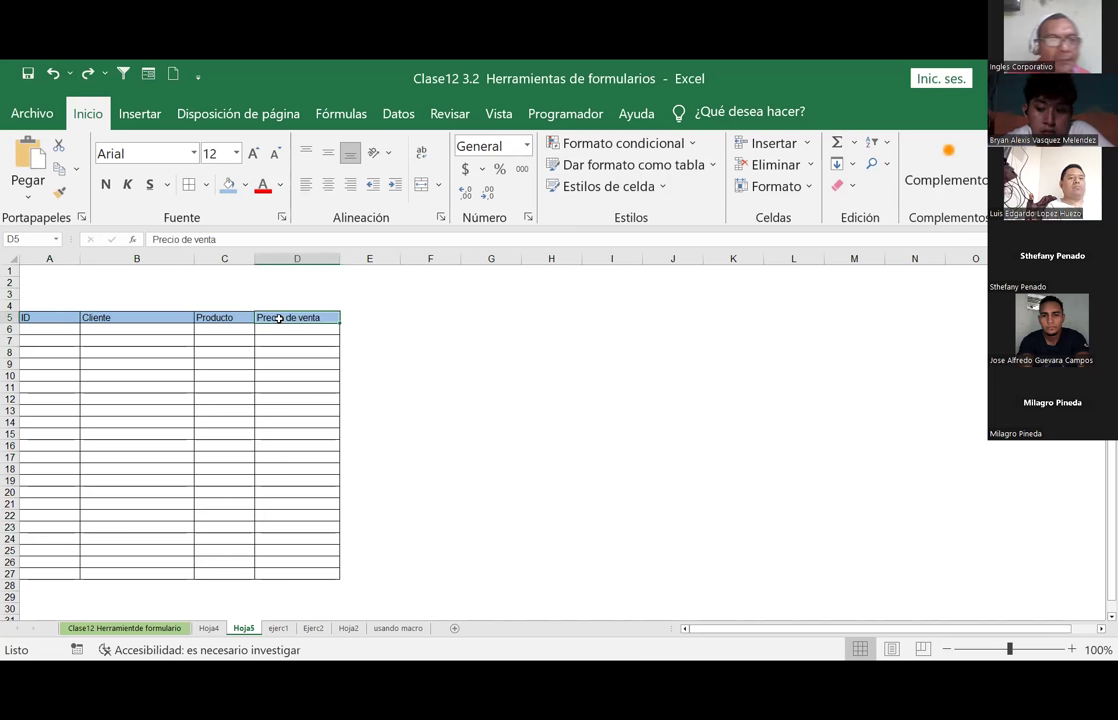
click(328, 184)
drag(230, 320, 70, 320)
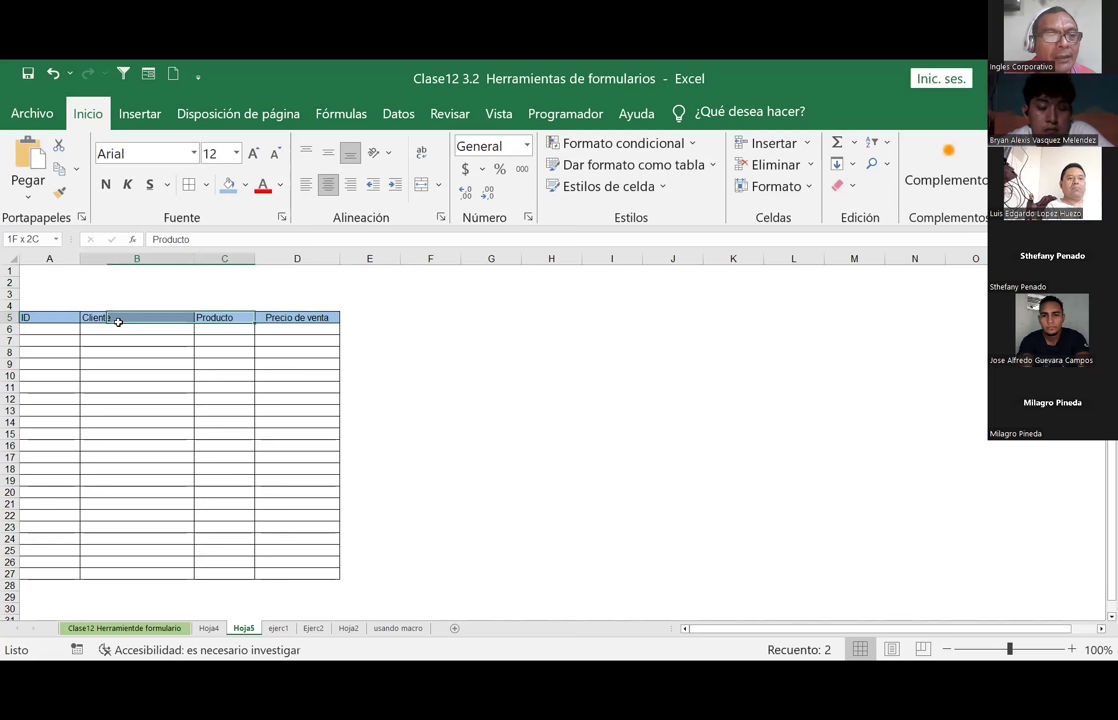
click(328, 184)
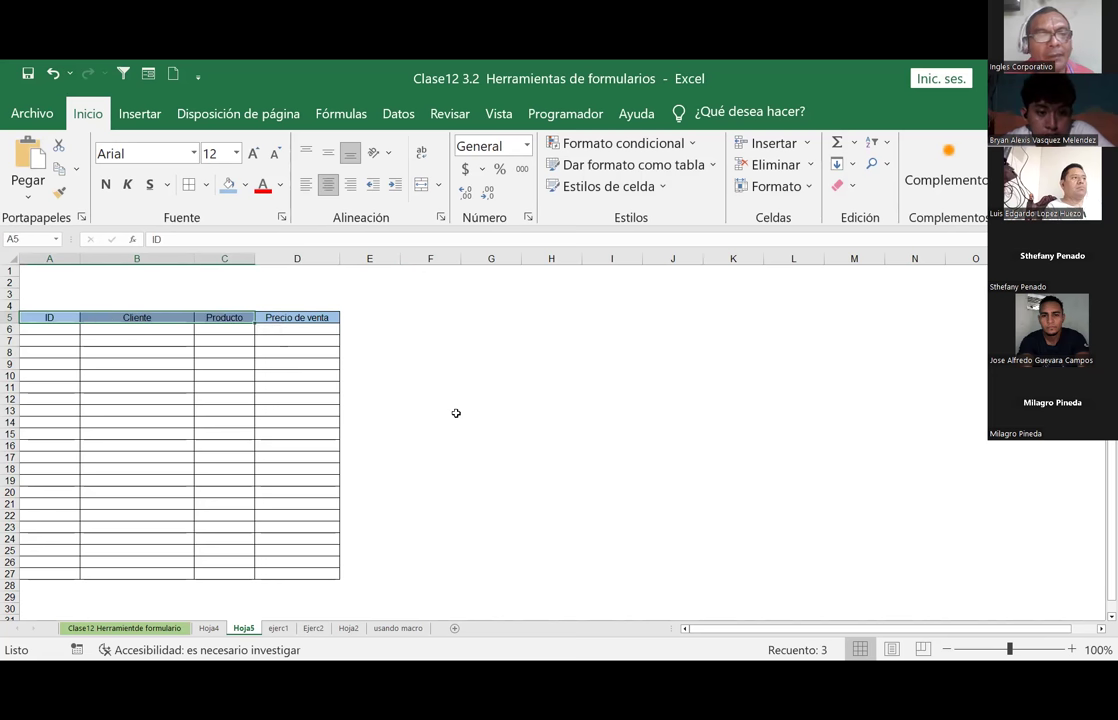
click(457, 414)
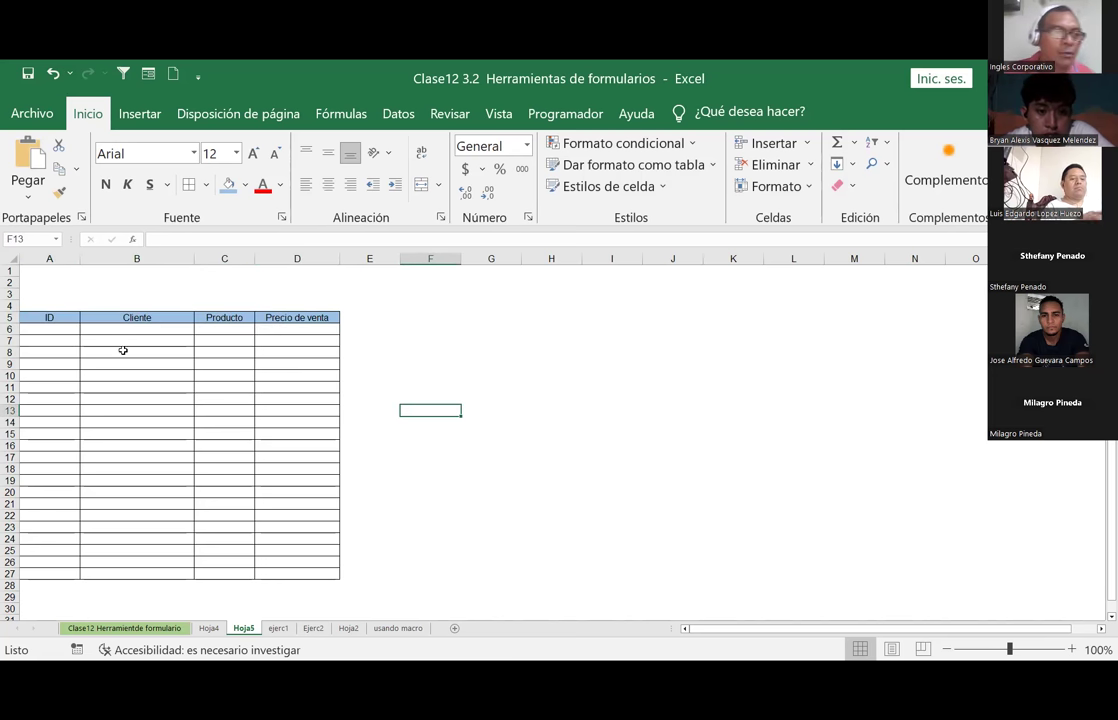
click(139, 630)
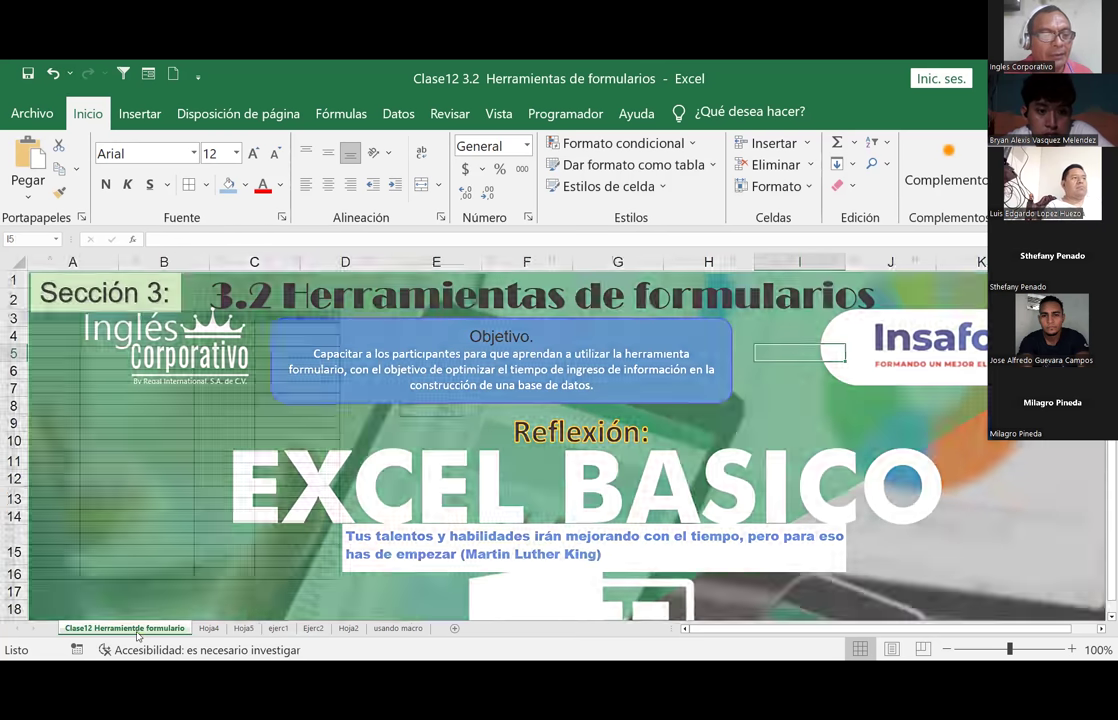
click(207, 628)
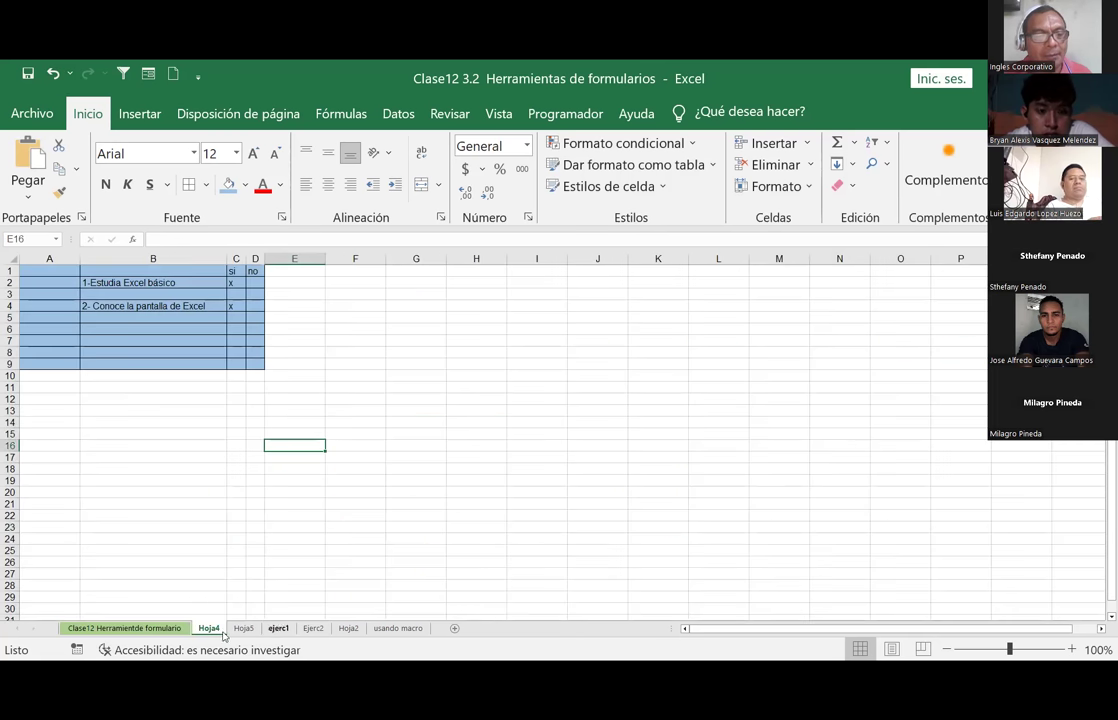
click(243, 628)
click(279, 628)
click(313, 628)
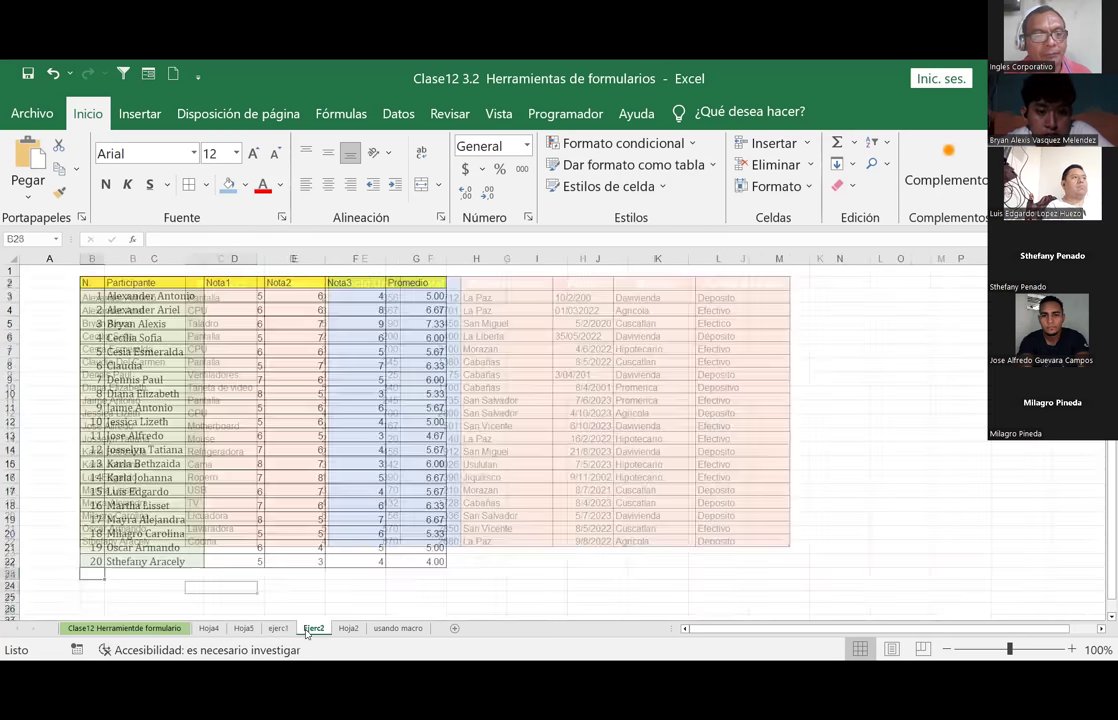
drag(135, 296, 150, 393)
key(ctrl+c)
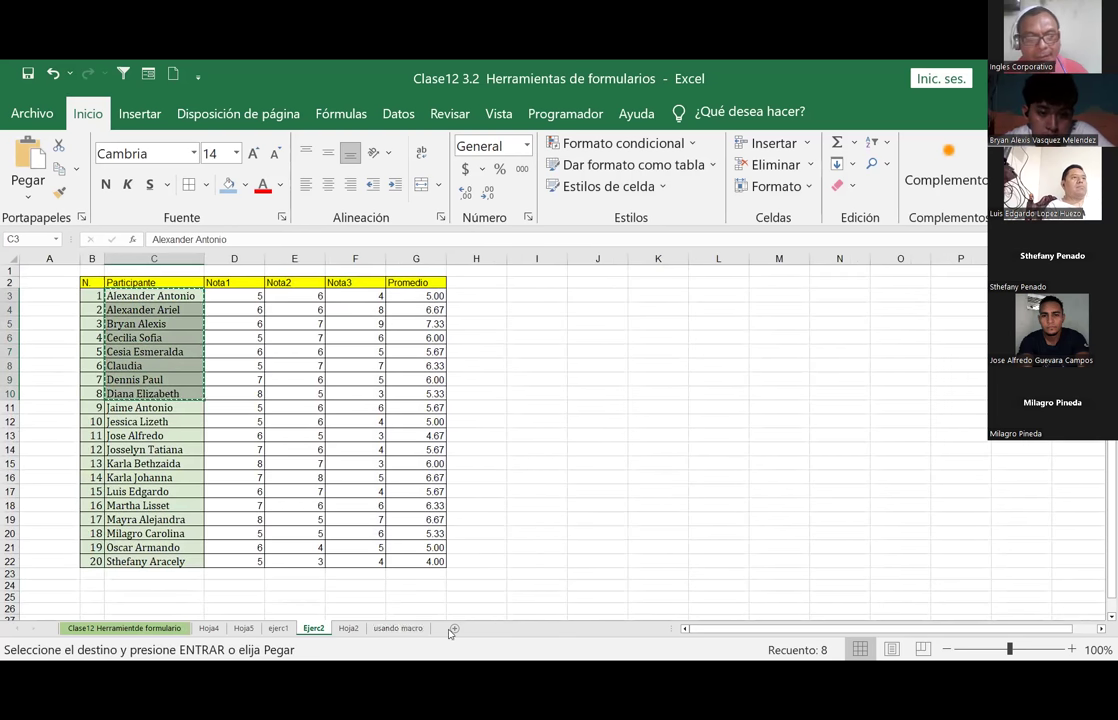
click(345, 628)
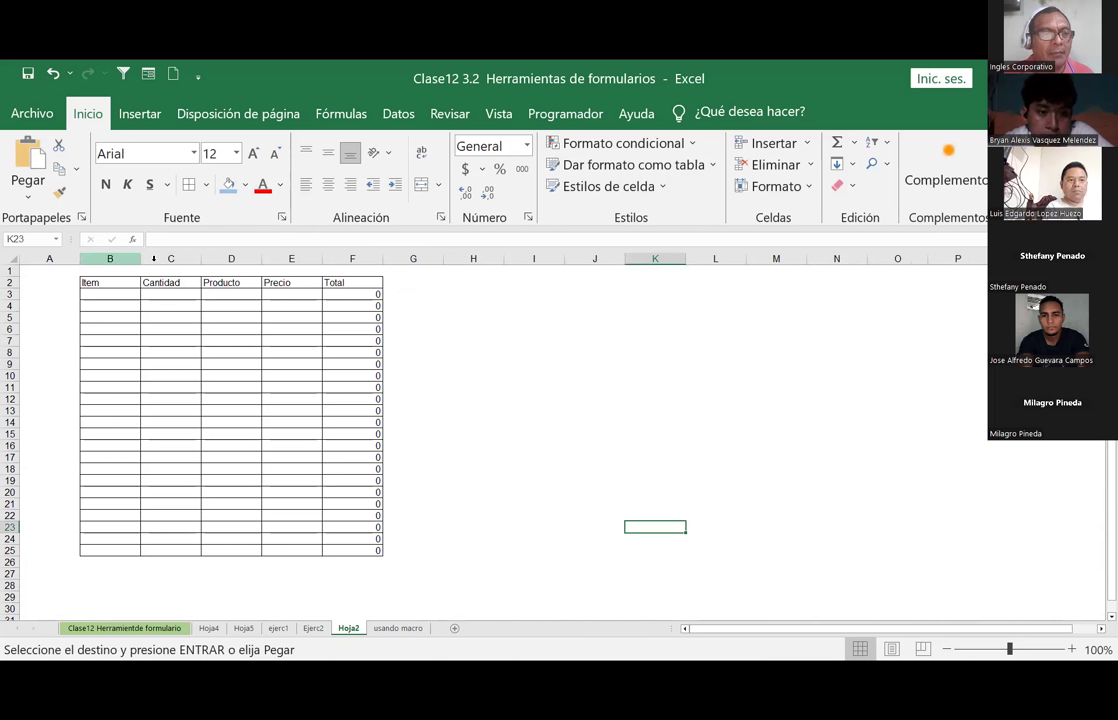
Step: Insert a blank column C between Item and Cantidad on Hoja2 and head it Vendedor
right_click(162, 259)
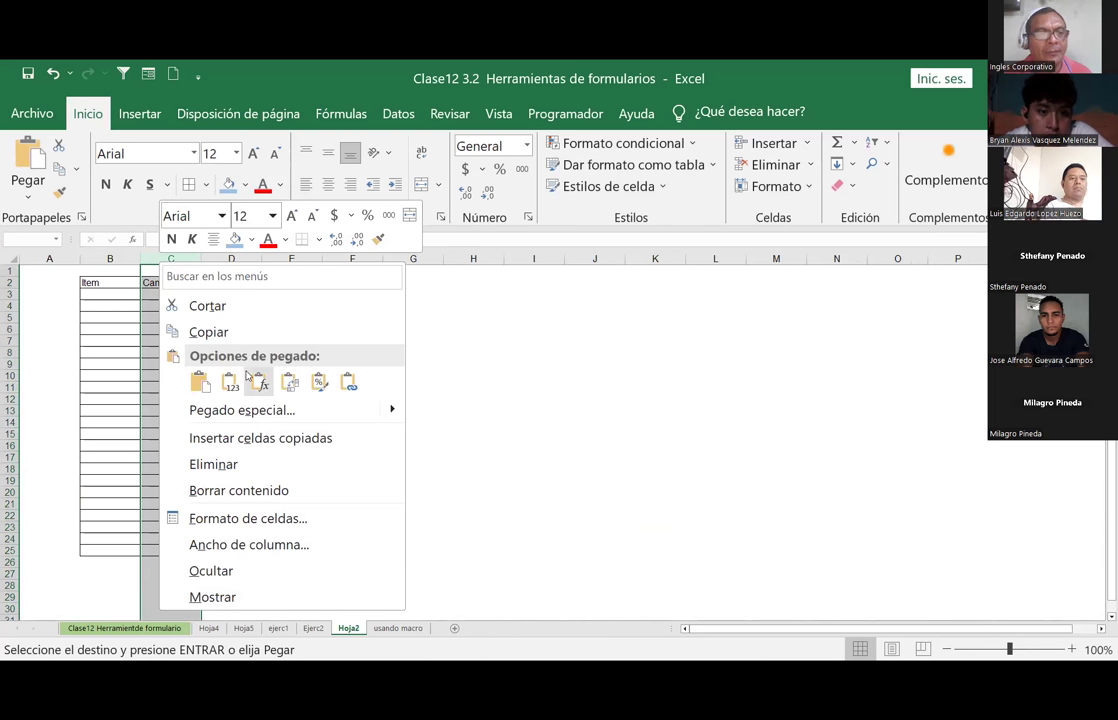
scroll(102, 331, up, 10)
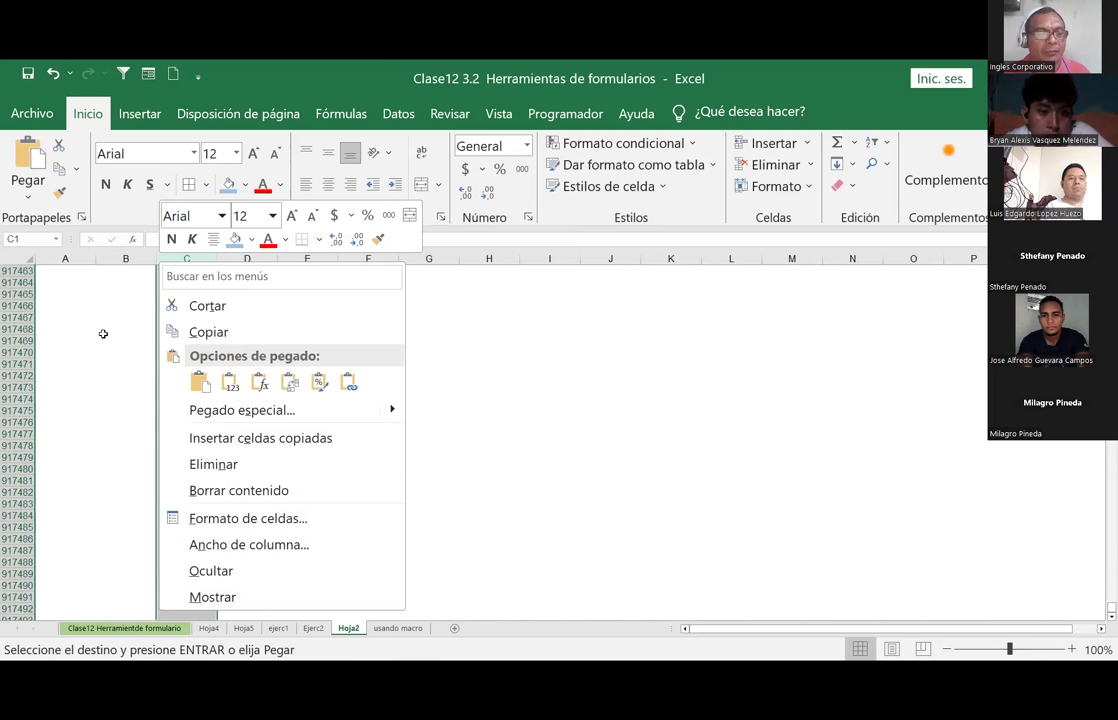
click(489, 349)
scroll(489, 349, up, 2)
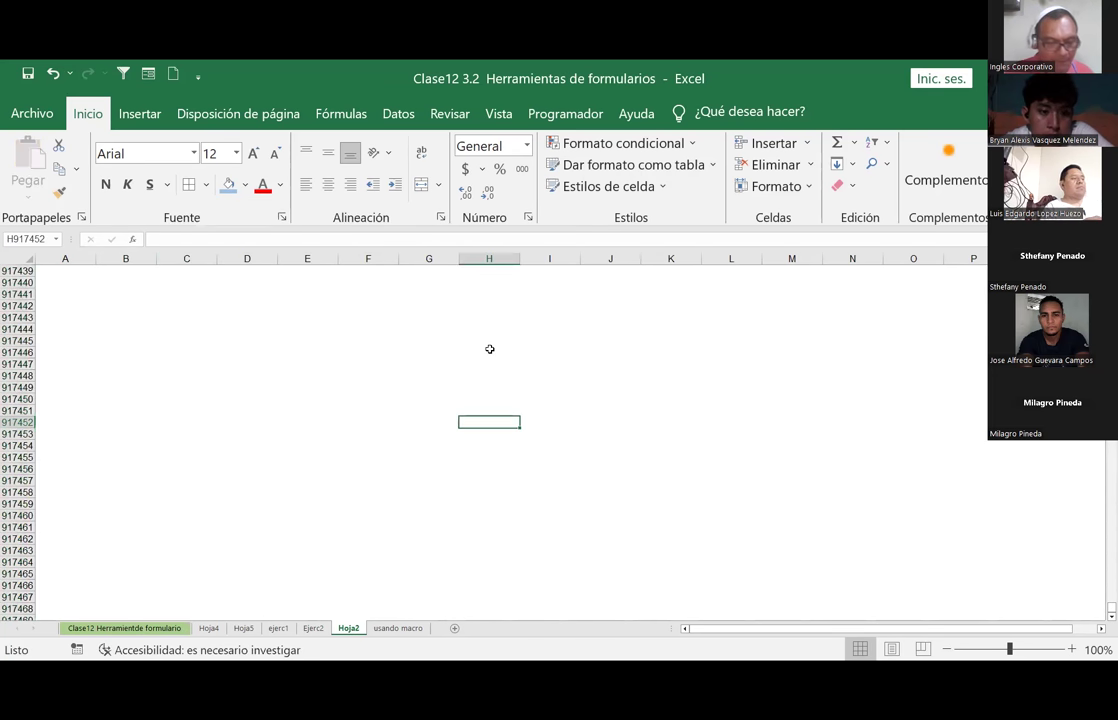
key(ctrl+Home)
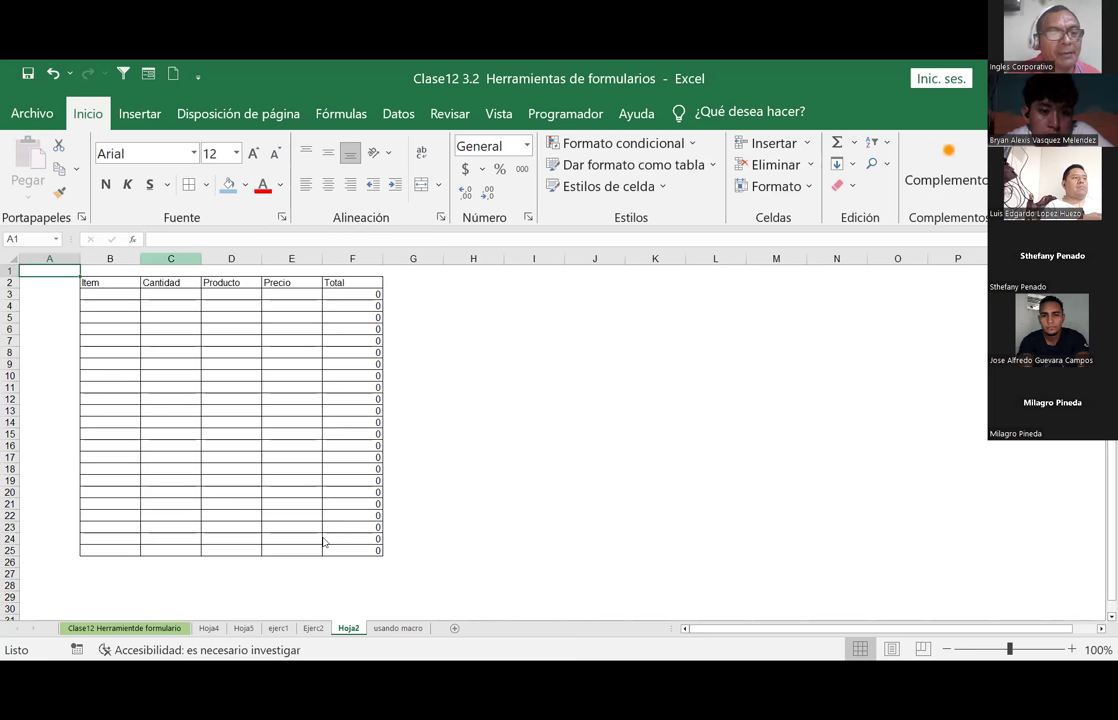
right_click(167, 259)
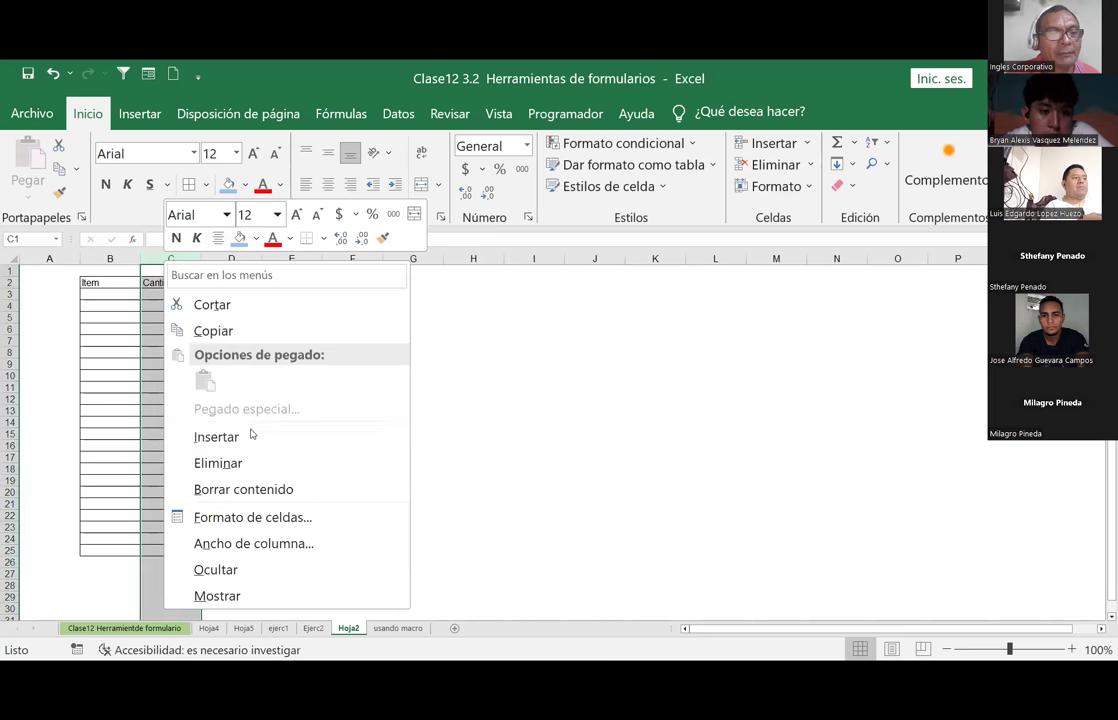
right_click(151, 260)
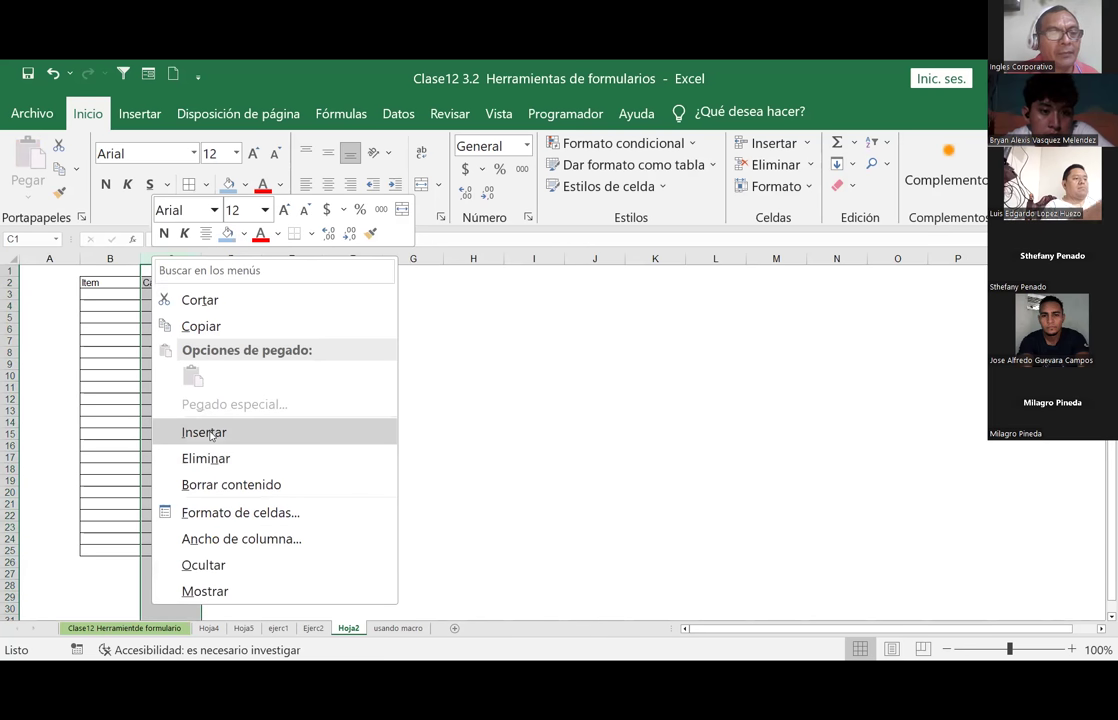
click(204, 432)
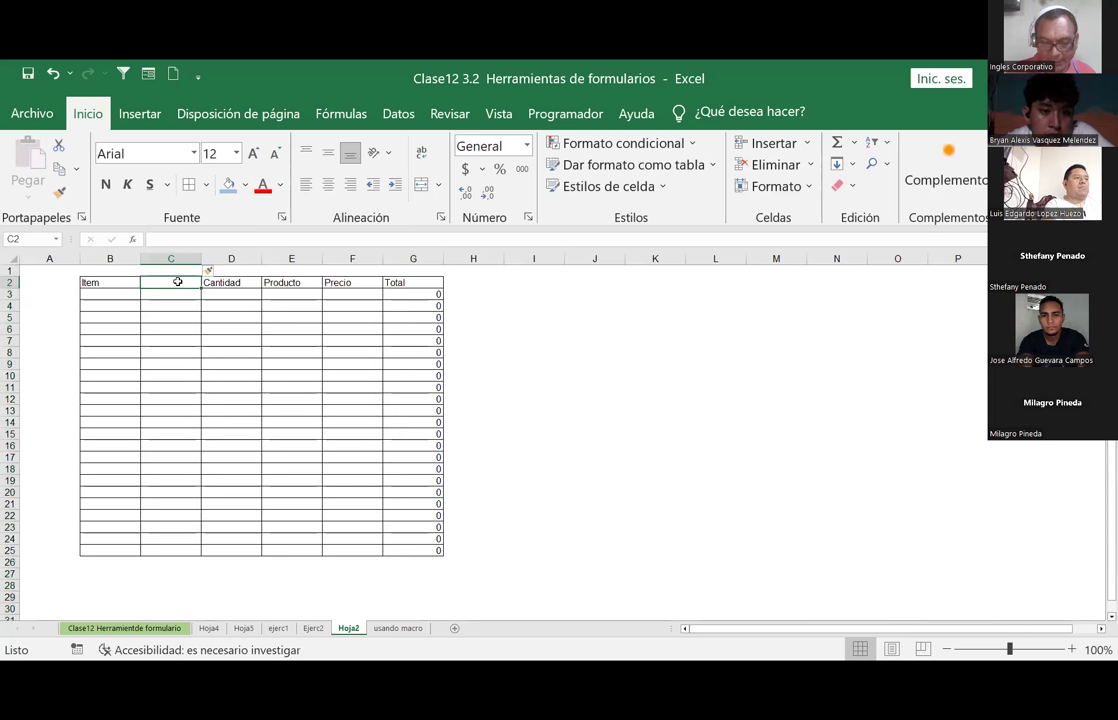
text(Vendedor)
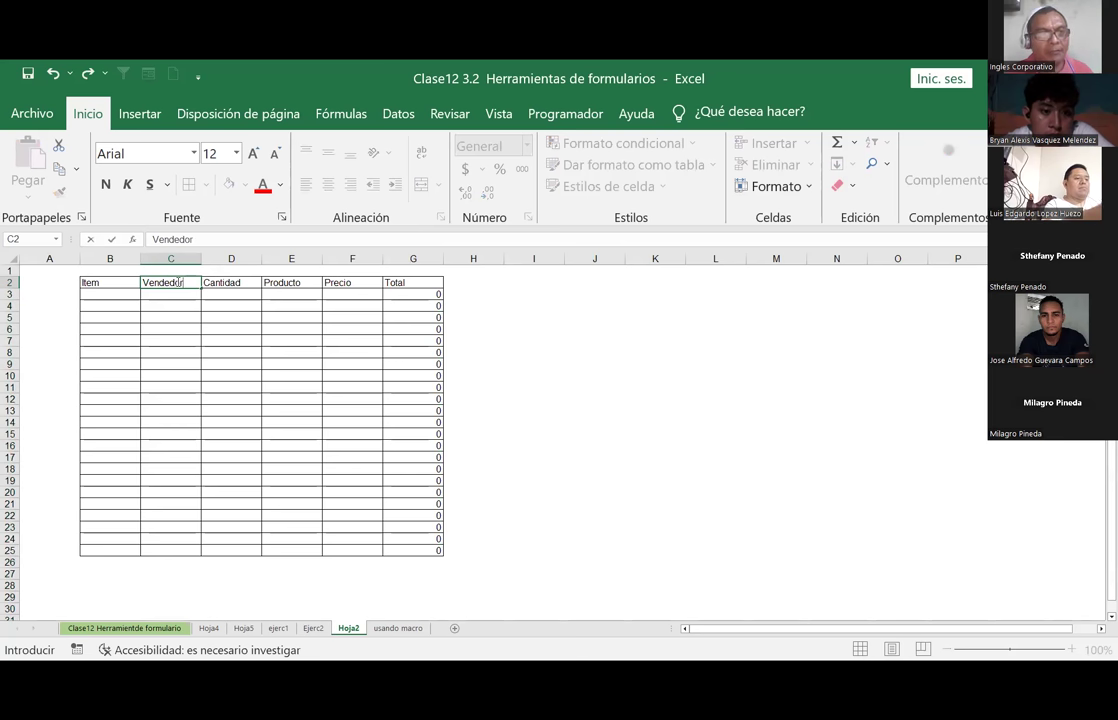
key(Return)
click(95, 306)
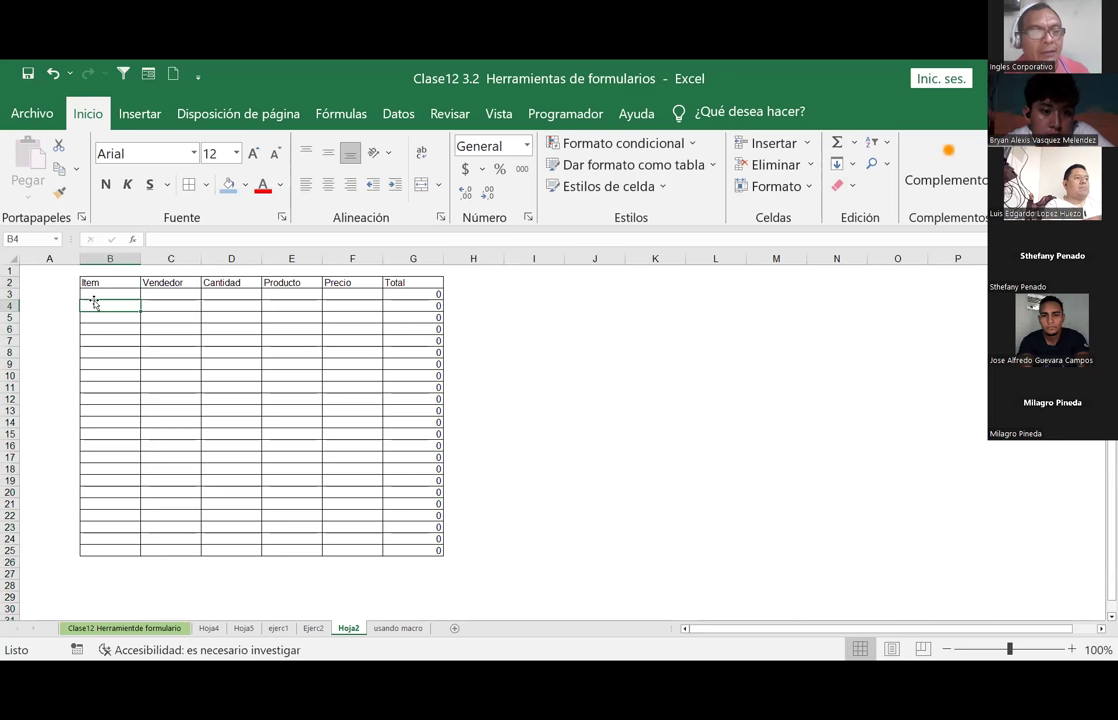
click(125, 628)
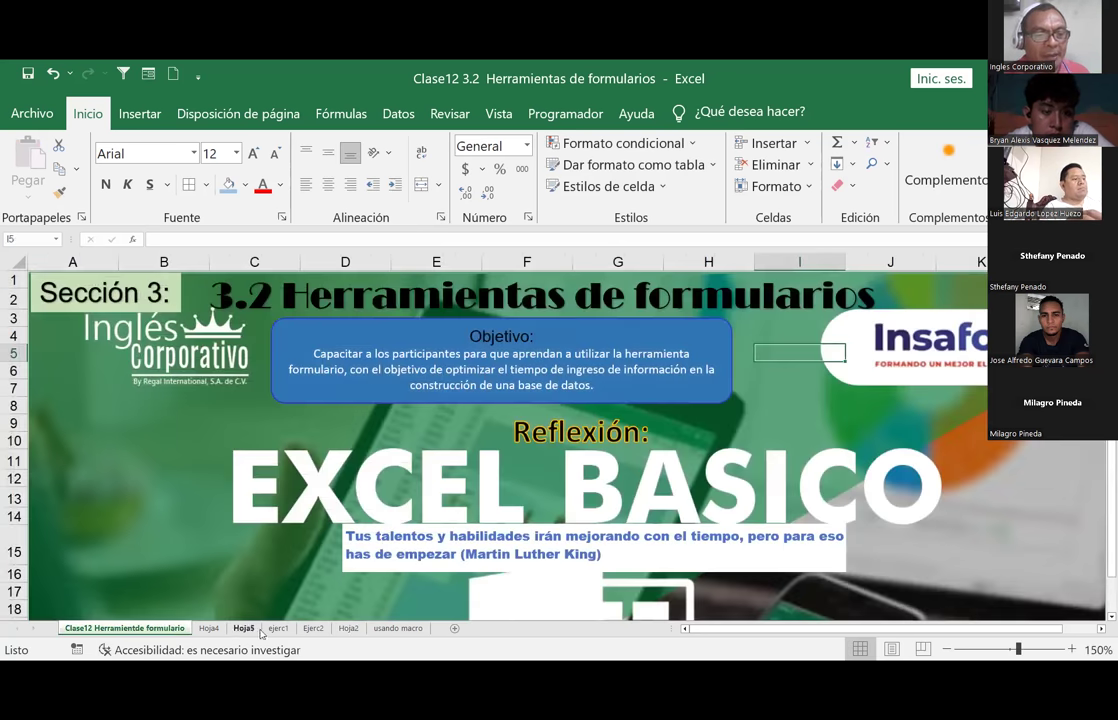
click(208, 628)
click(242, 628)
click(278, 628)
drag(115, 297, 120, 400)
key(ctrl+c)
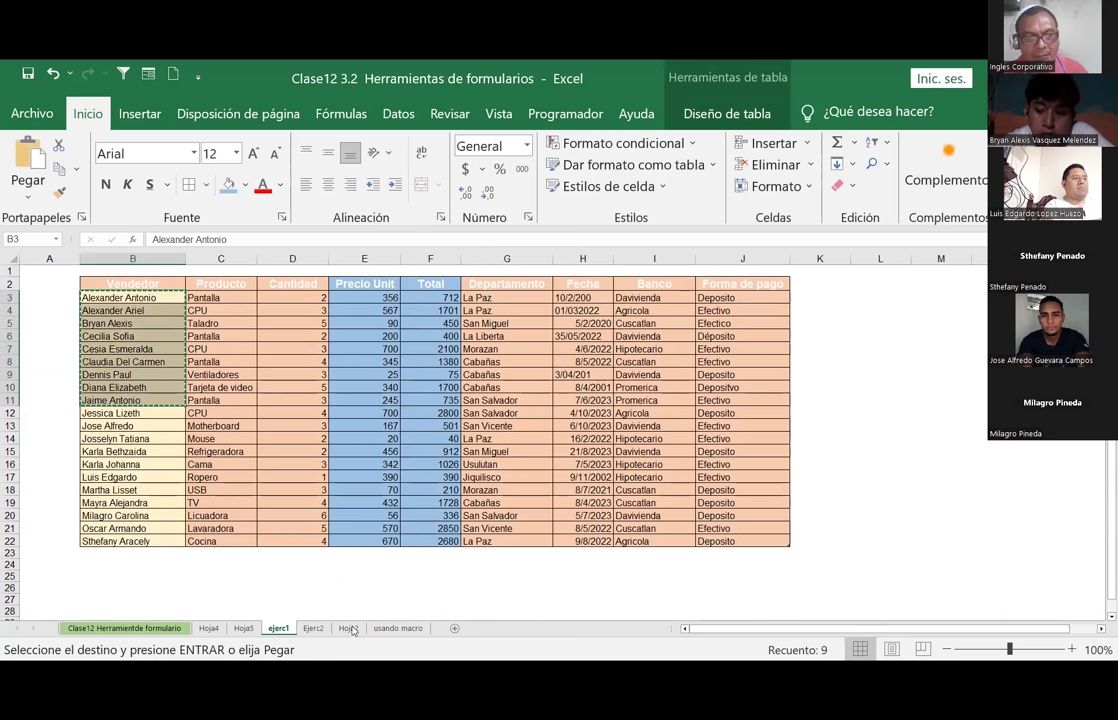
click(350, 628)
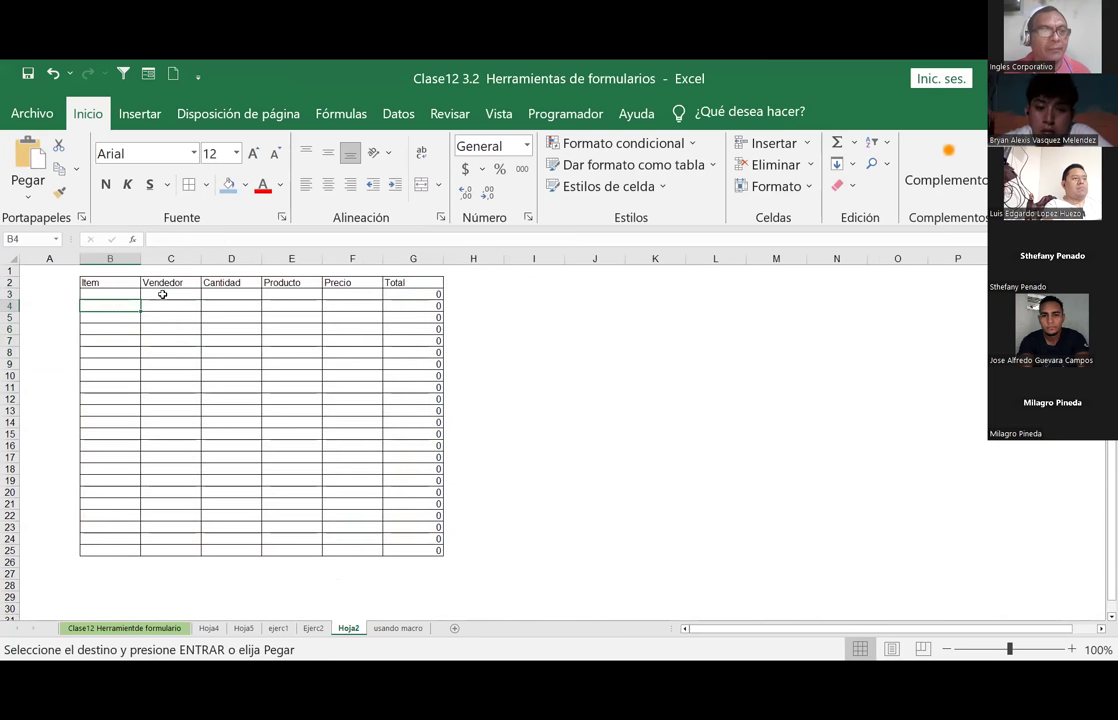
click(162, 294)
key(ctrl+v)
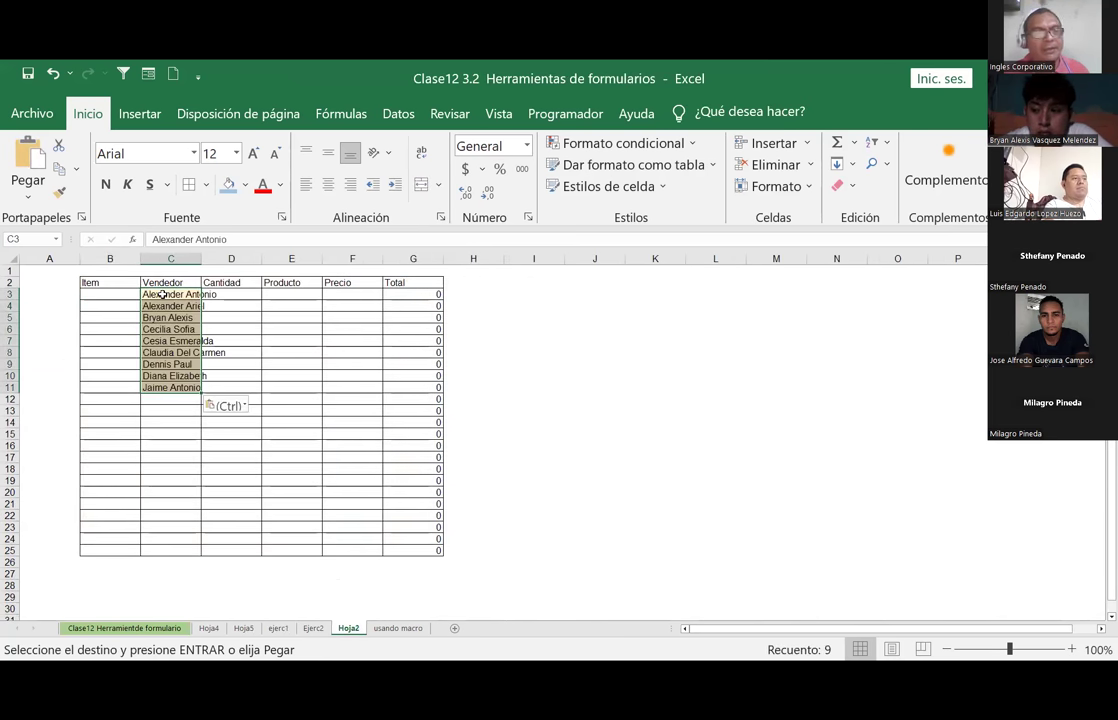
drag(201, 258, 230, 258)
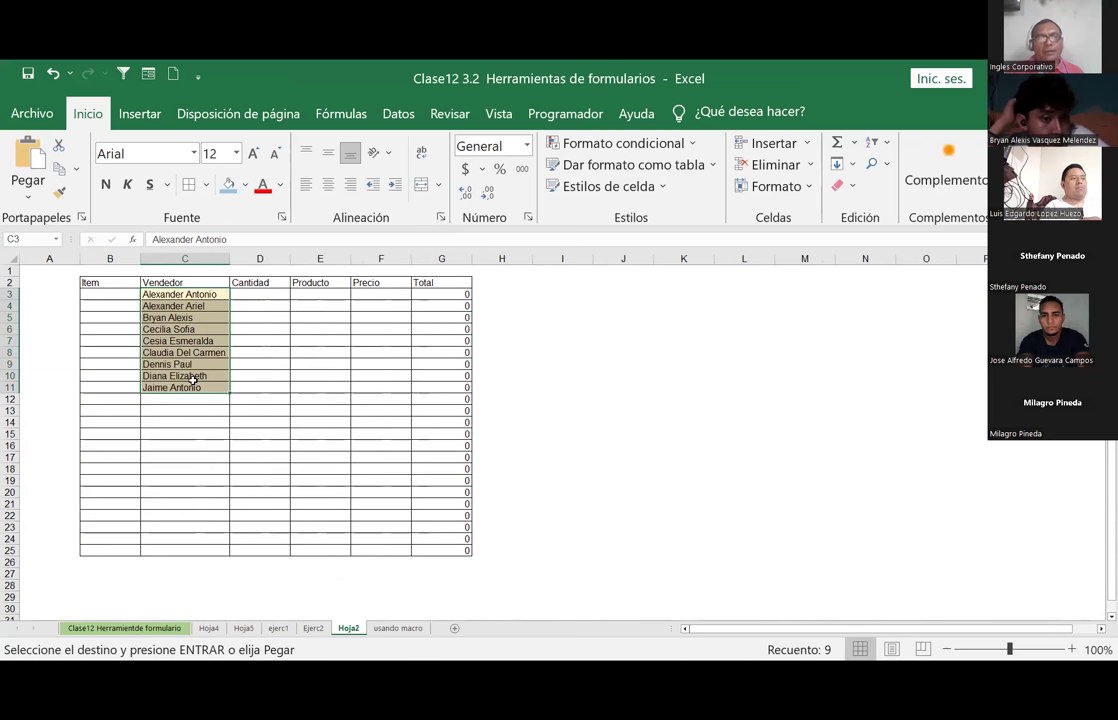
drag(165, 294, 200, 388)
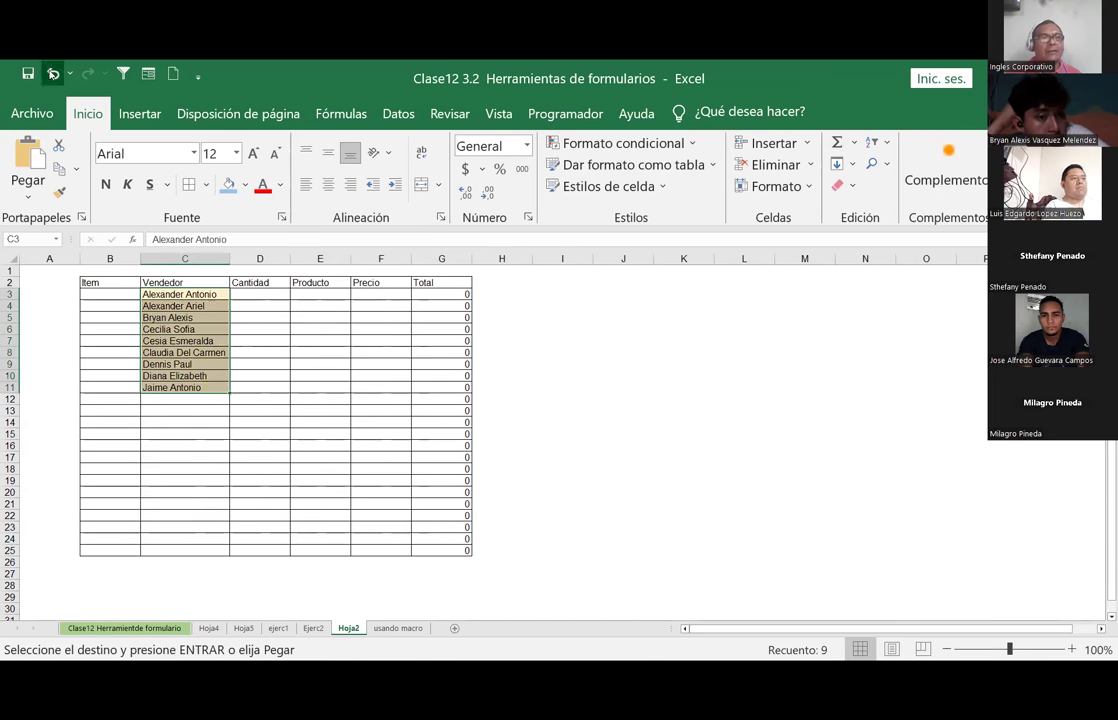
click(53, 73)
click(53, 73)
click(530, 341)
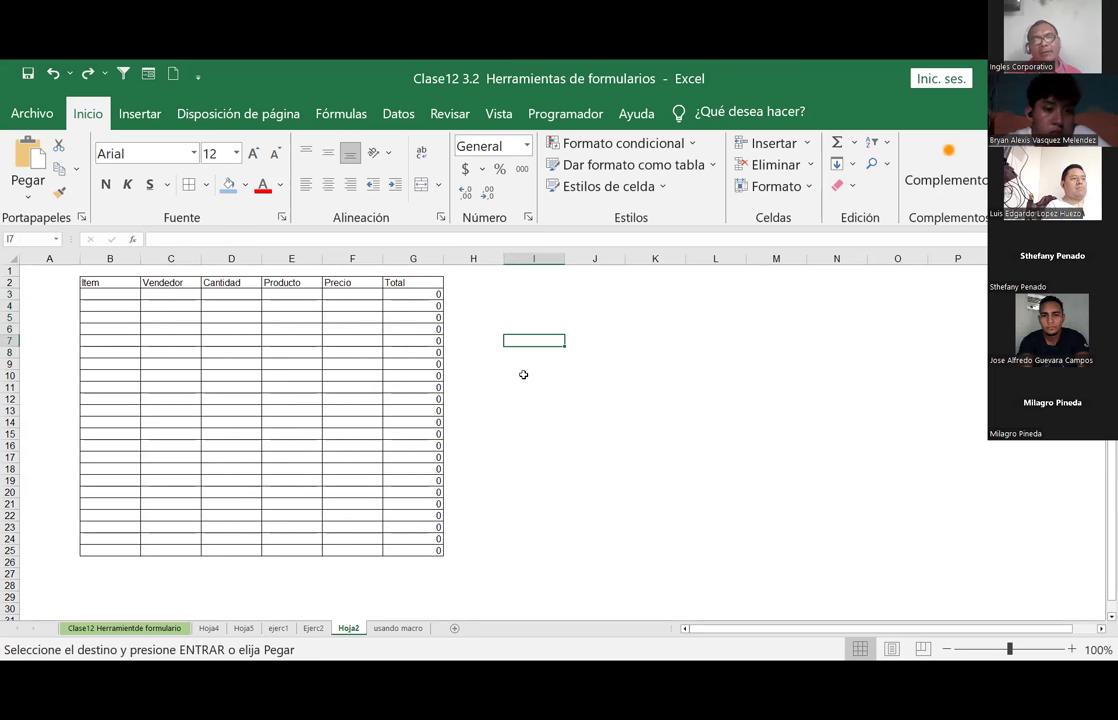
Step: Convert the range $B$2:$G$25 into a table with headers using Insertar > Tabla
click(422, 297)
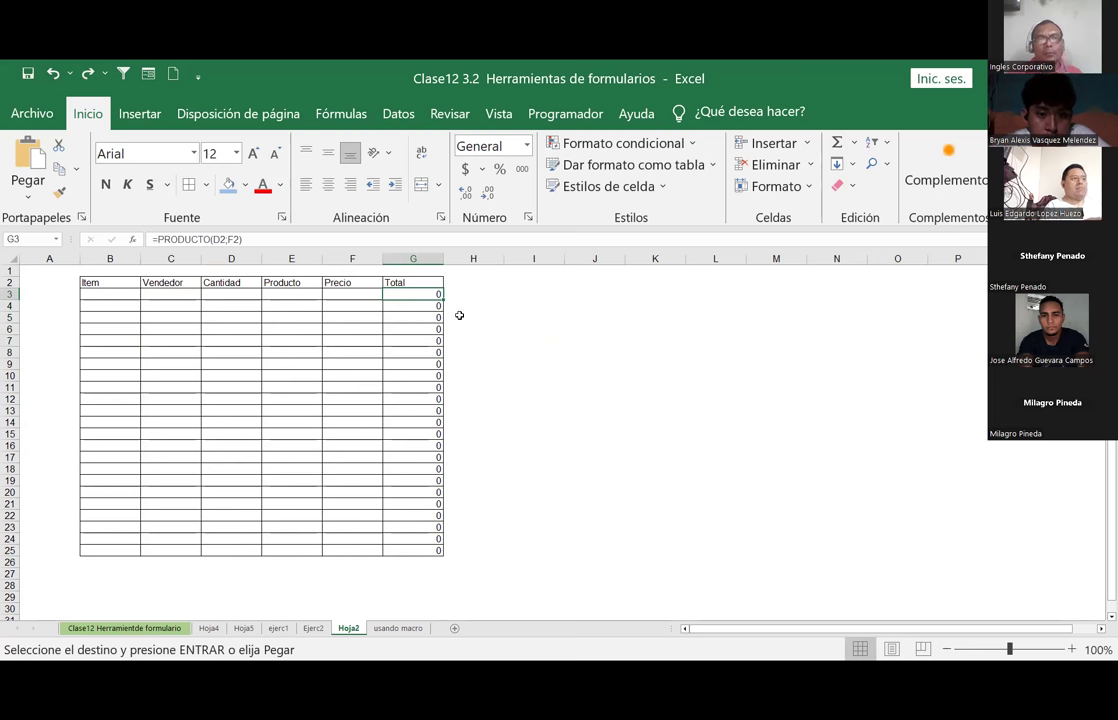
drag(95, 283, 352, 341)
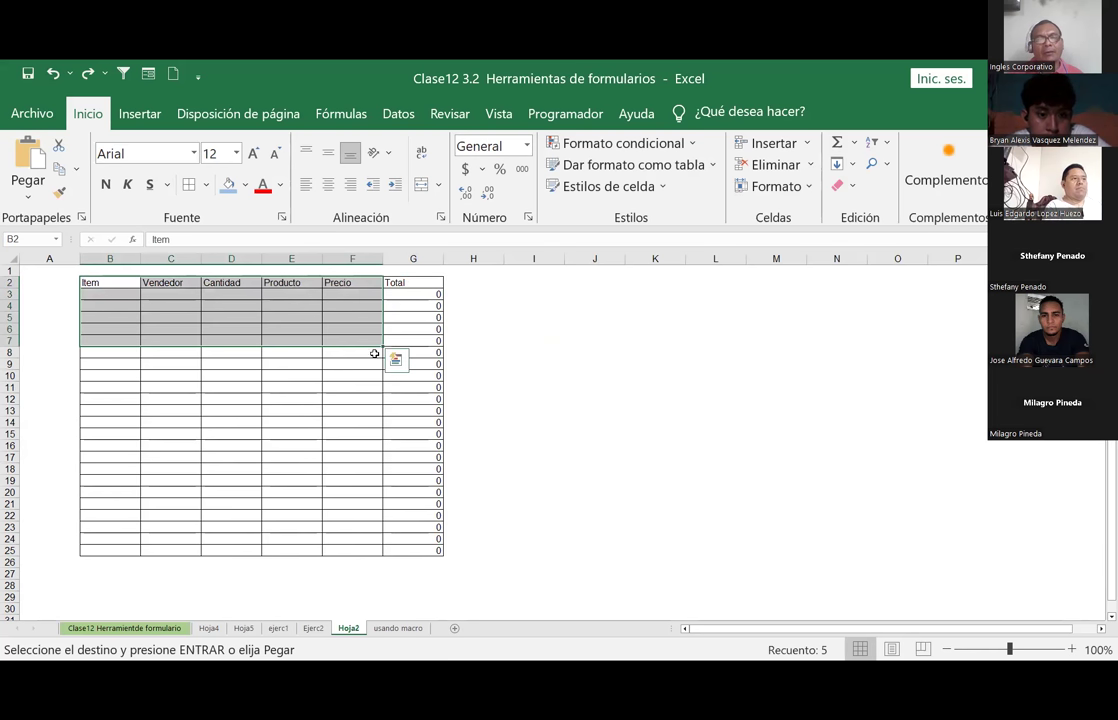
click(360, 406)
click(372, 386)
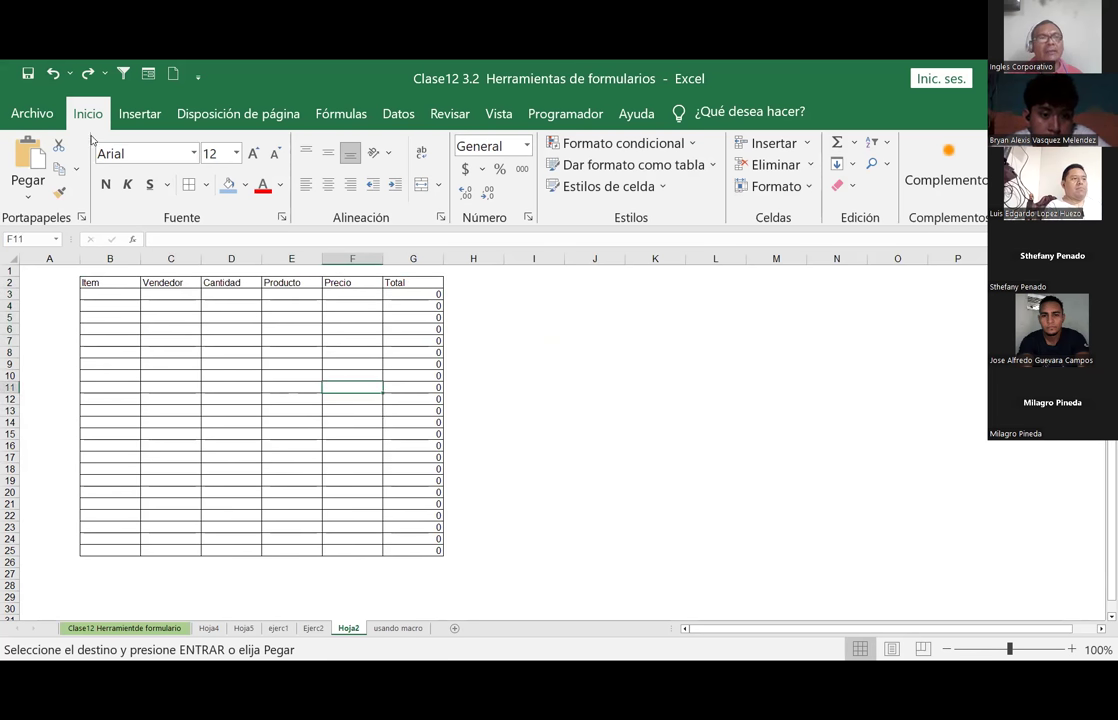
click(139, 113)
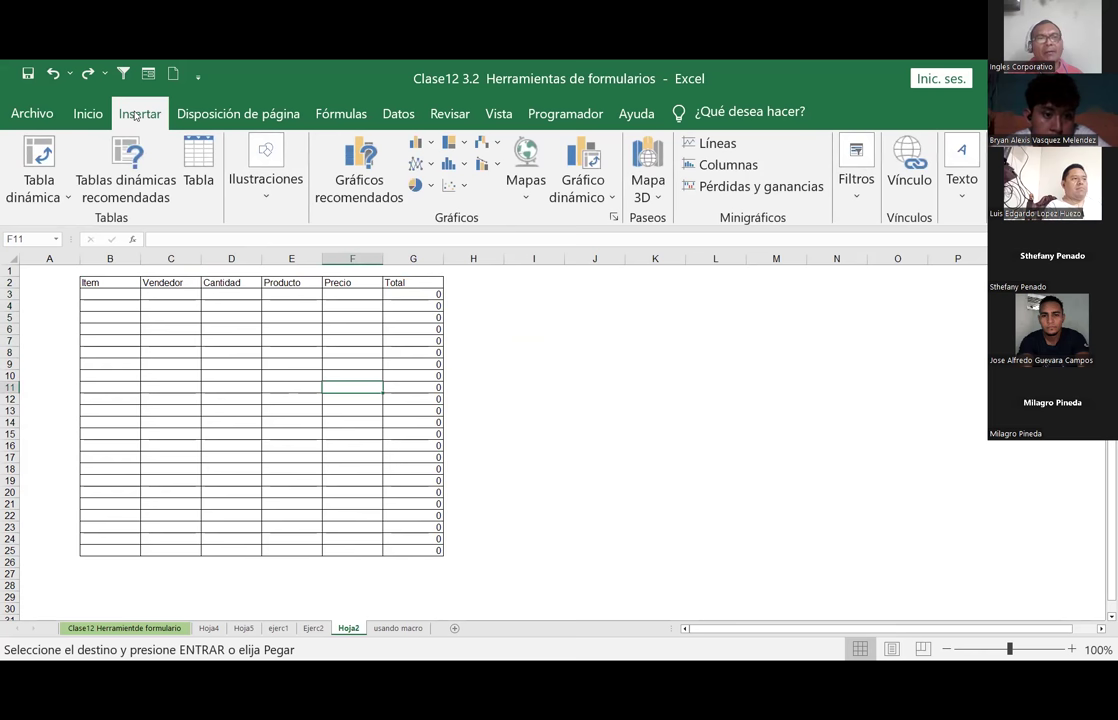
click(199, 165)
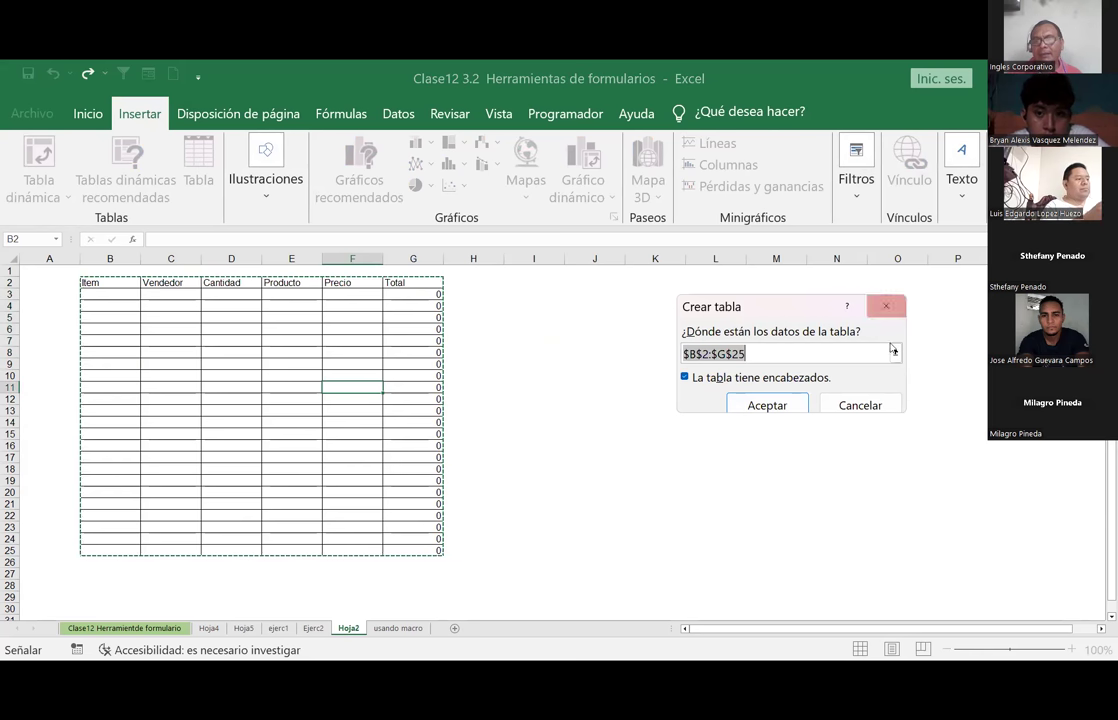
click(768, 407)
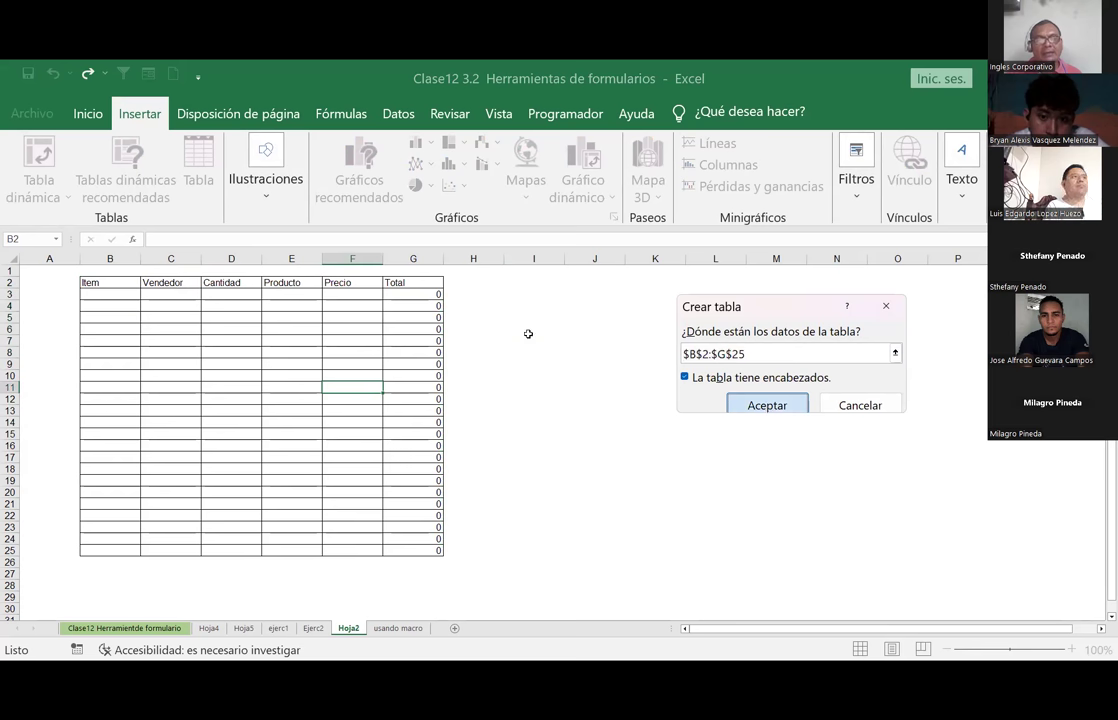
click(528, 333)
Step: Fill row 4 of Tabla3 with item 1, a seller's name, quantity 3, Cemento and price 10
click(118, 302)
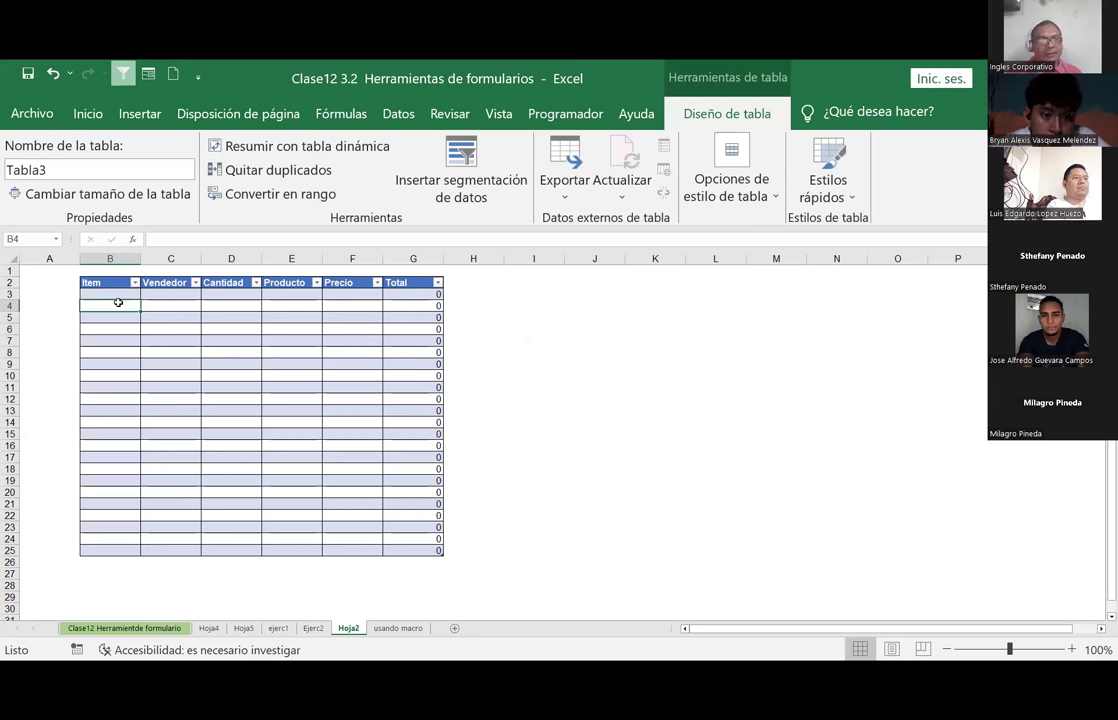
text(1)
key(Tab)
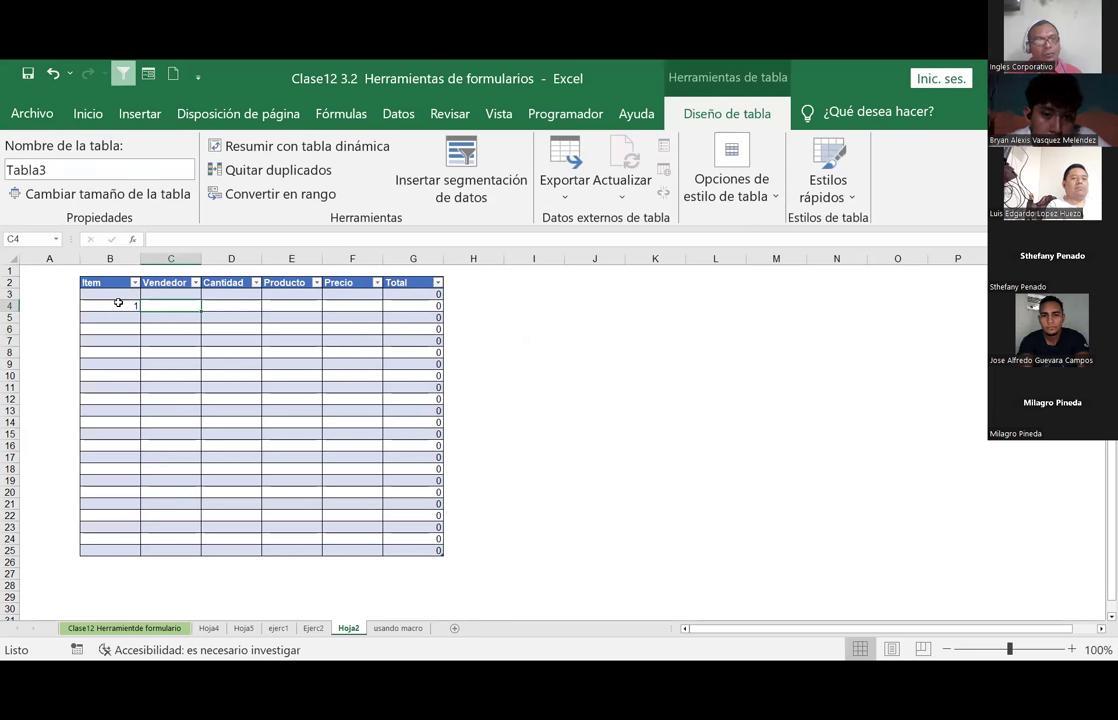
text(Luis)
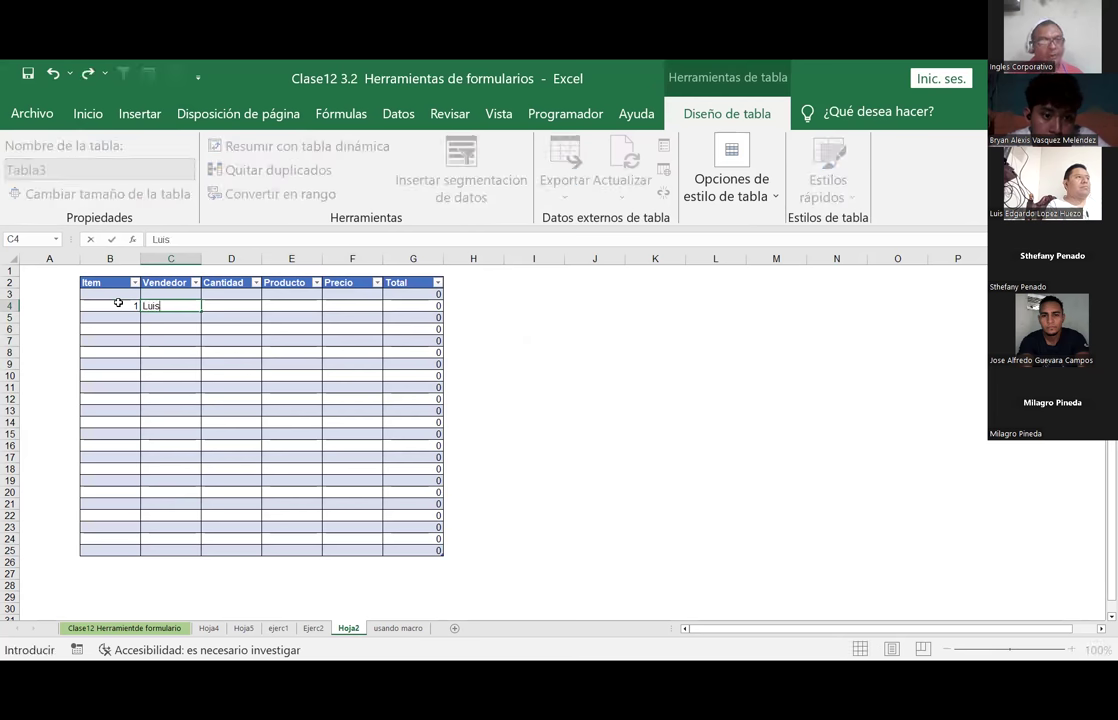
key(Tab)
text(3)
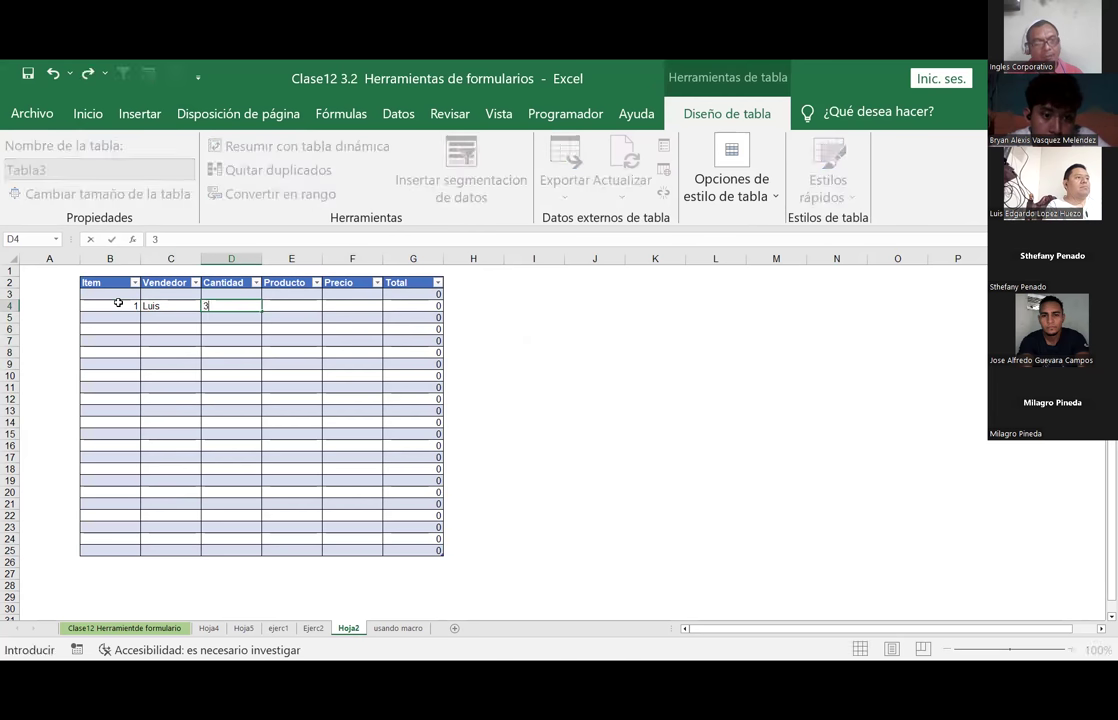
key(Tab)
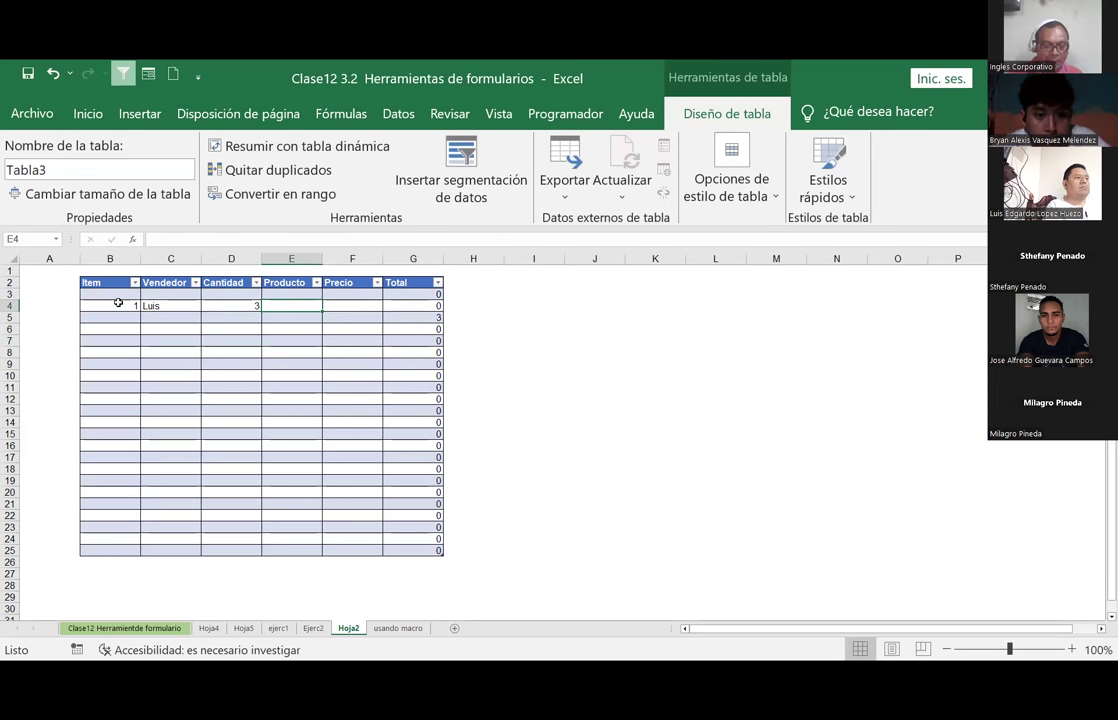
text(Cemento)
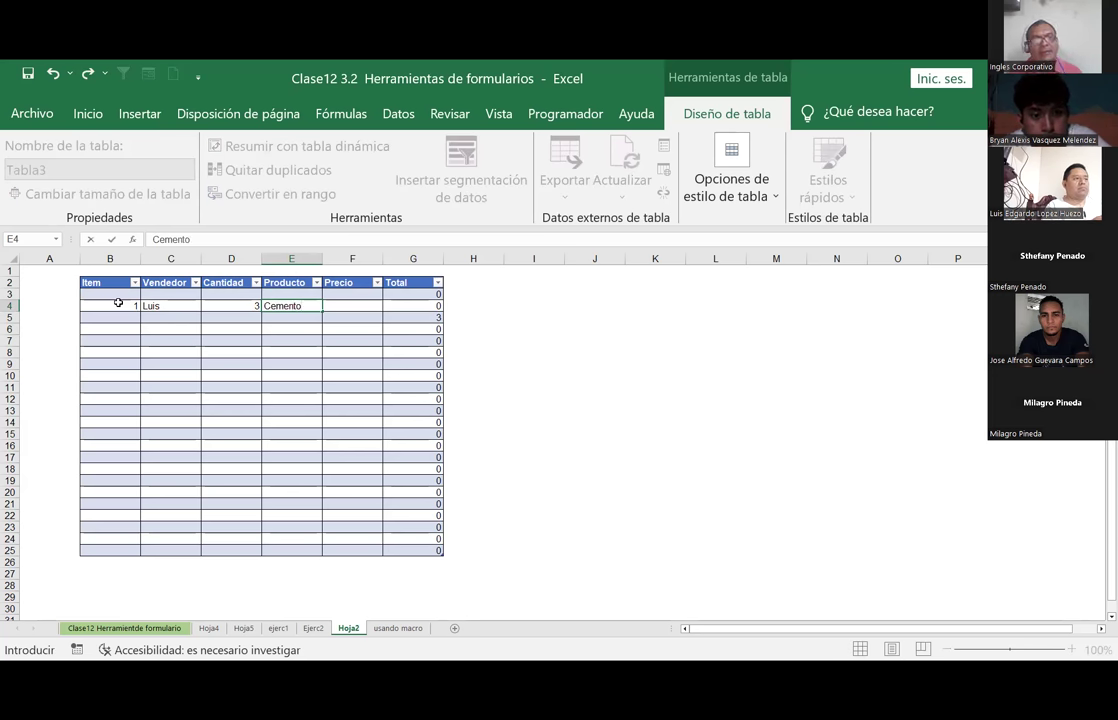
key(Tab)
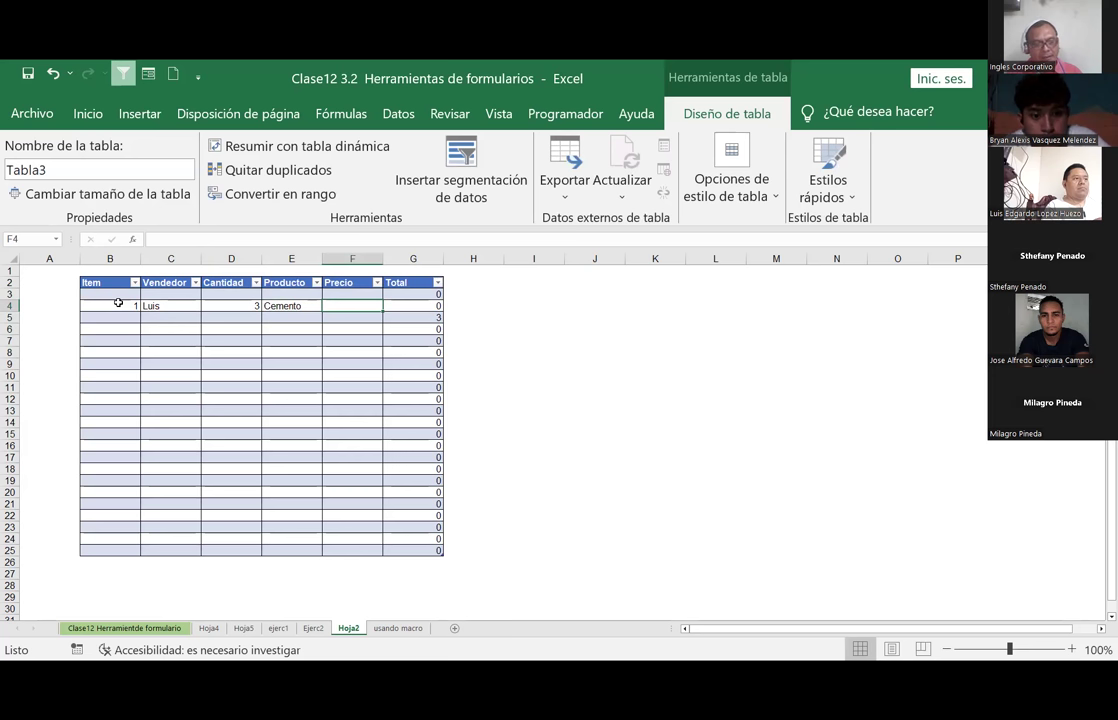
text(10)
key(Tab)
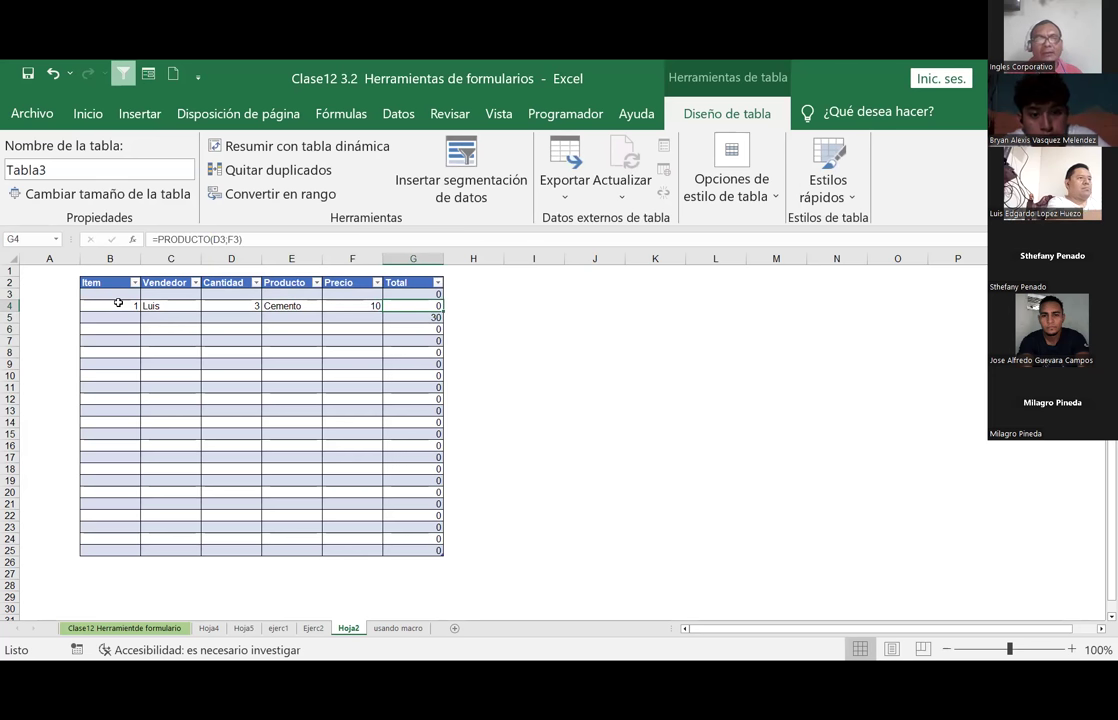
click(515, 330)
click(437, 307)
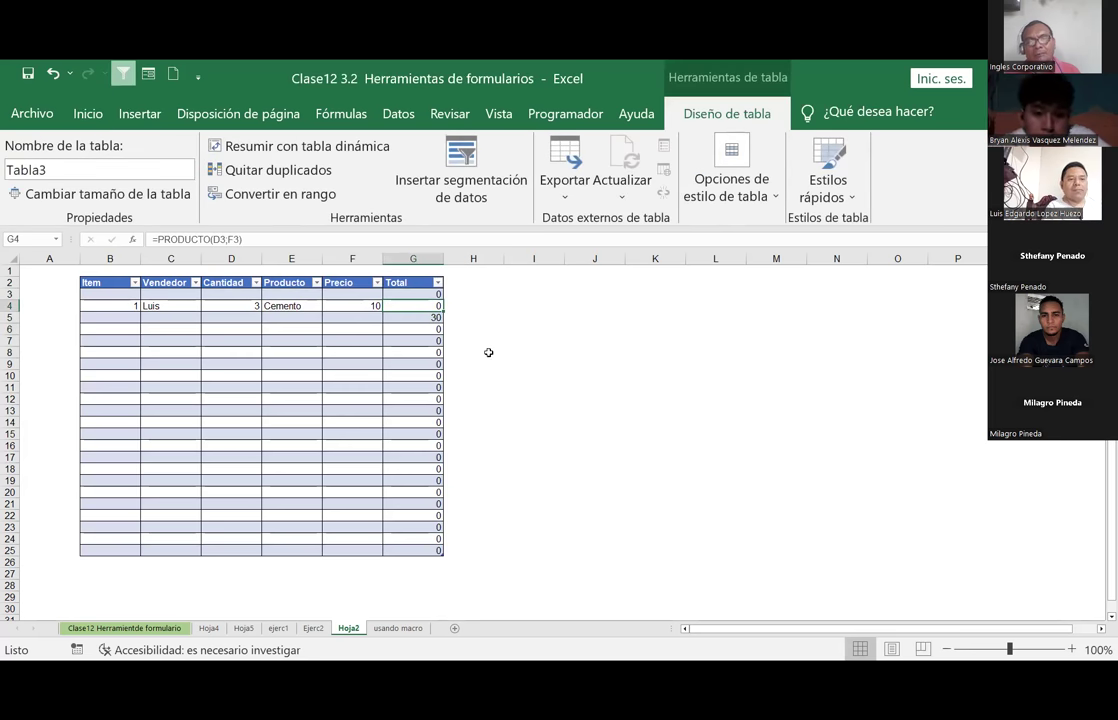
text(=)
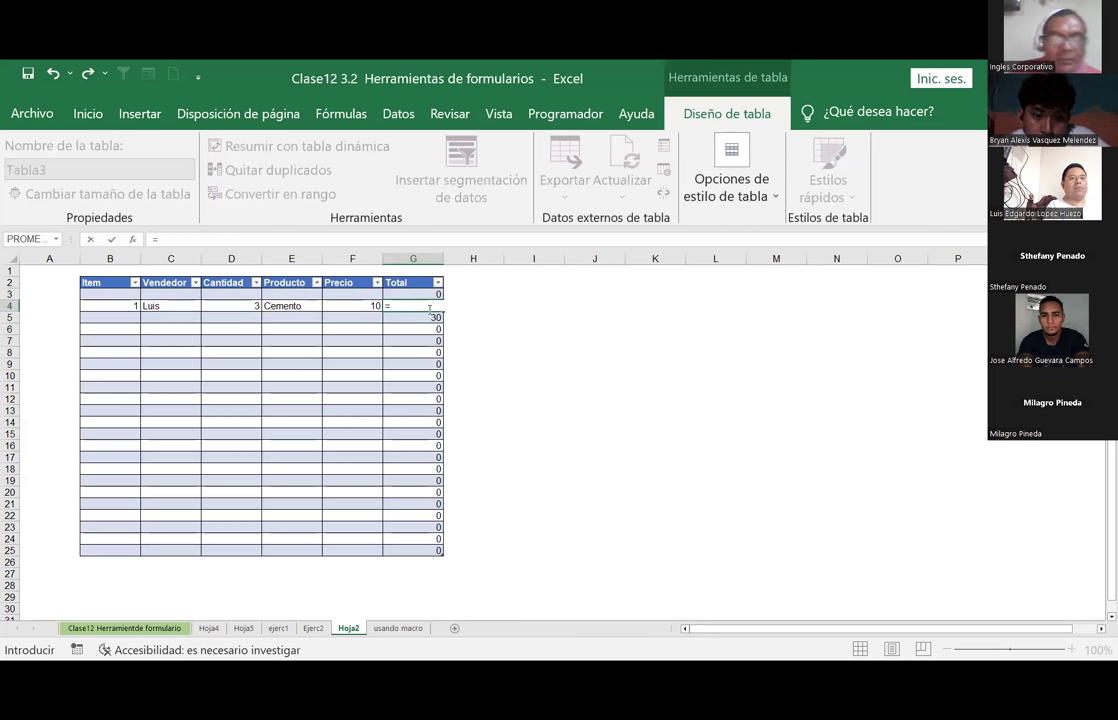
text(rpd)
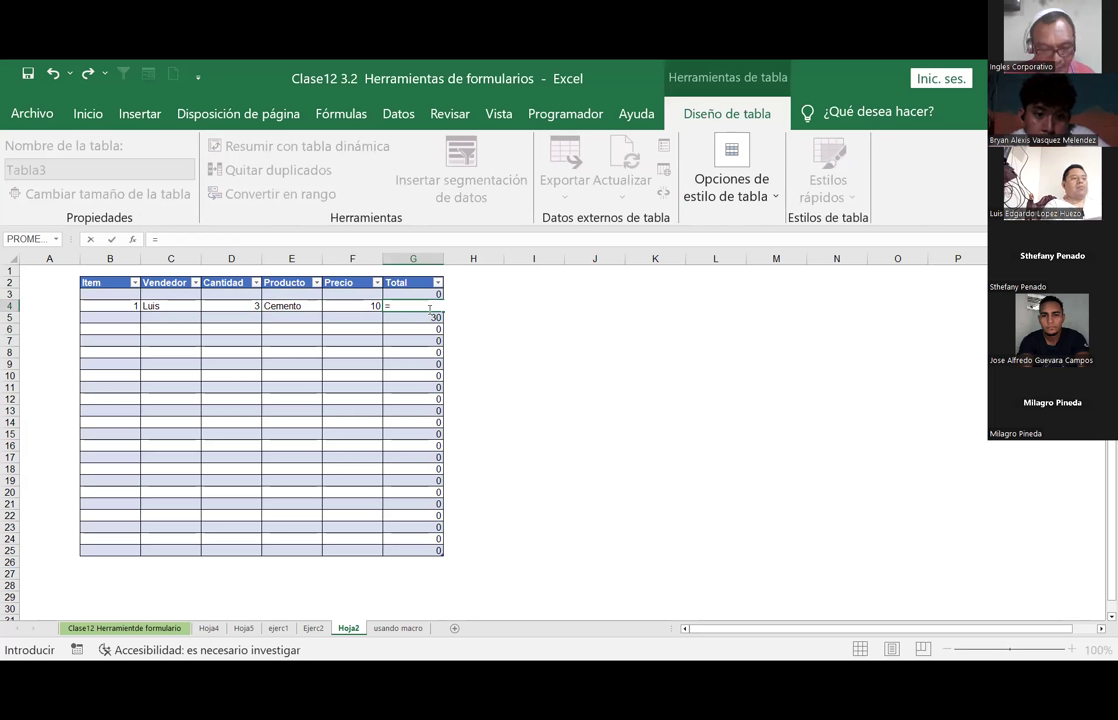
text(PROFUVYO)
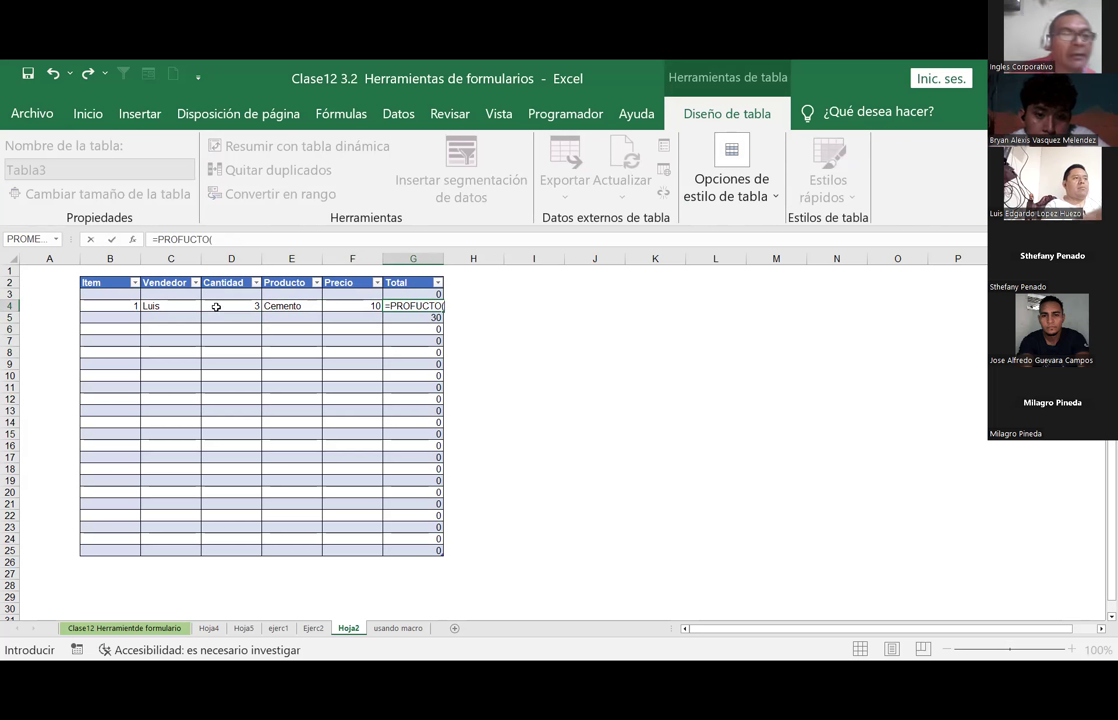
click(216, 306)
click(349, 307)
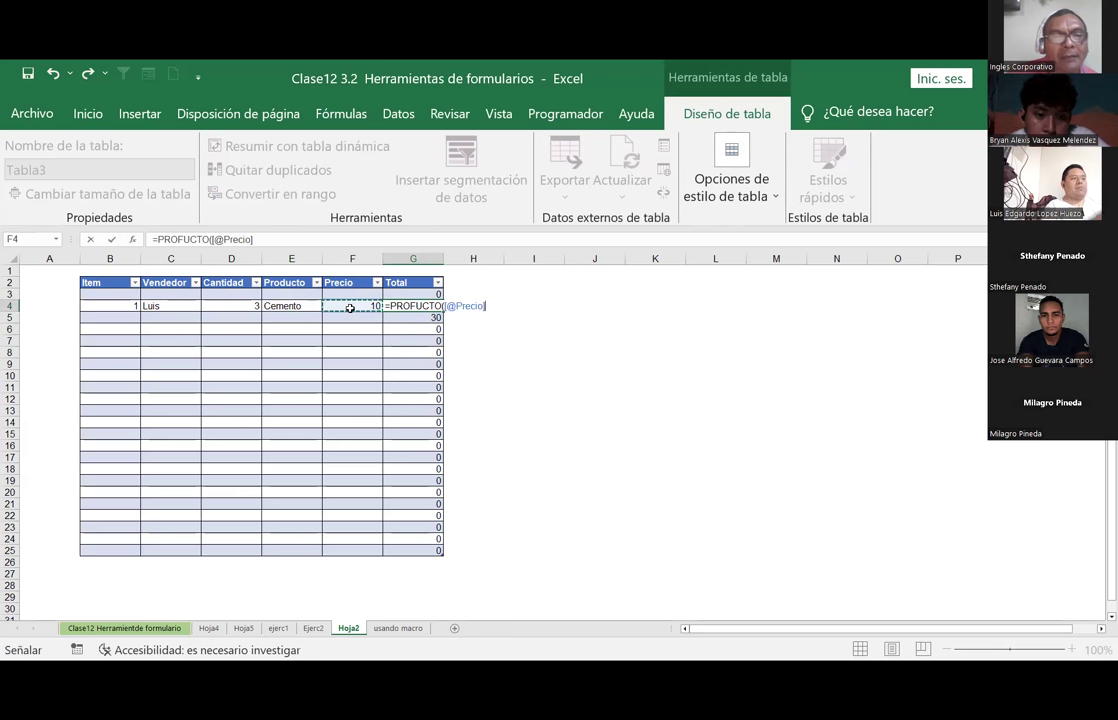
text())
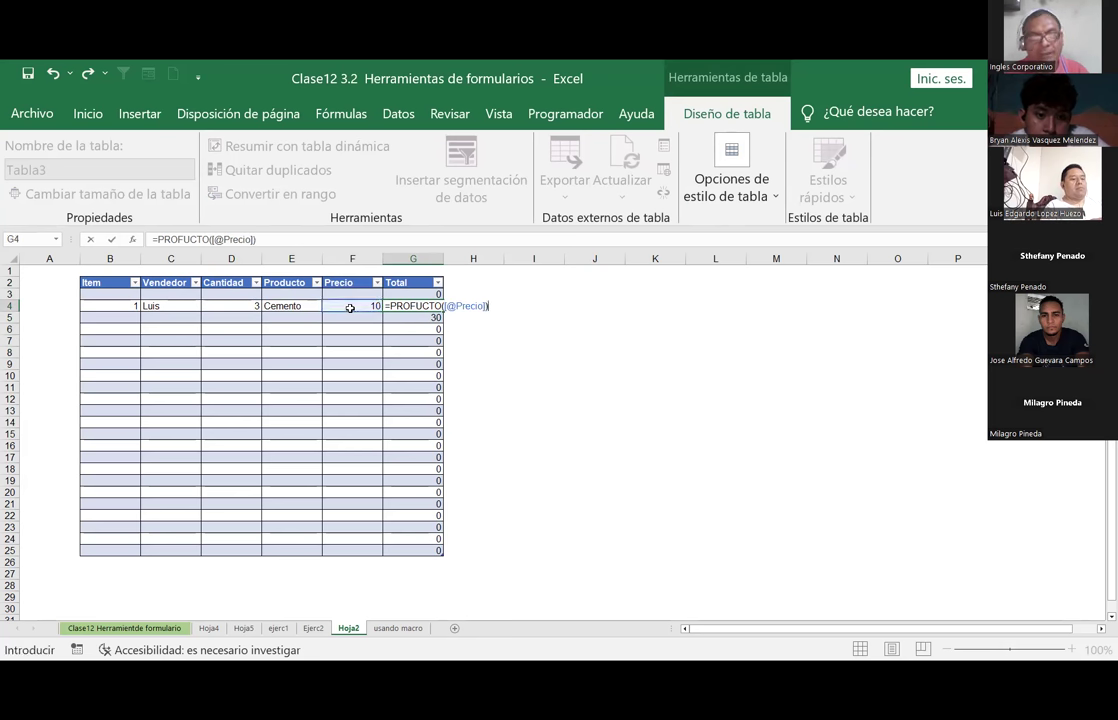
key(Return)
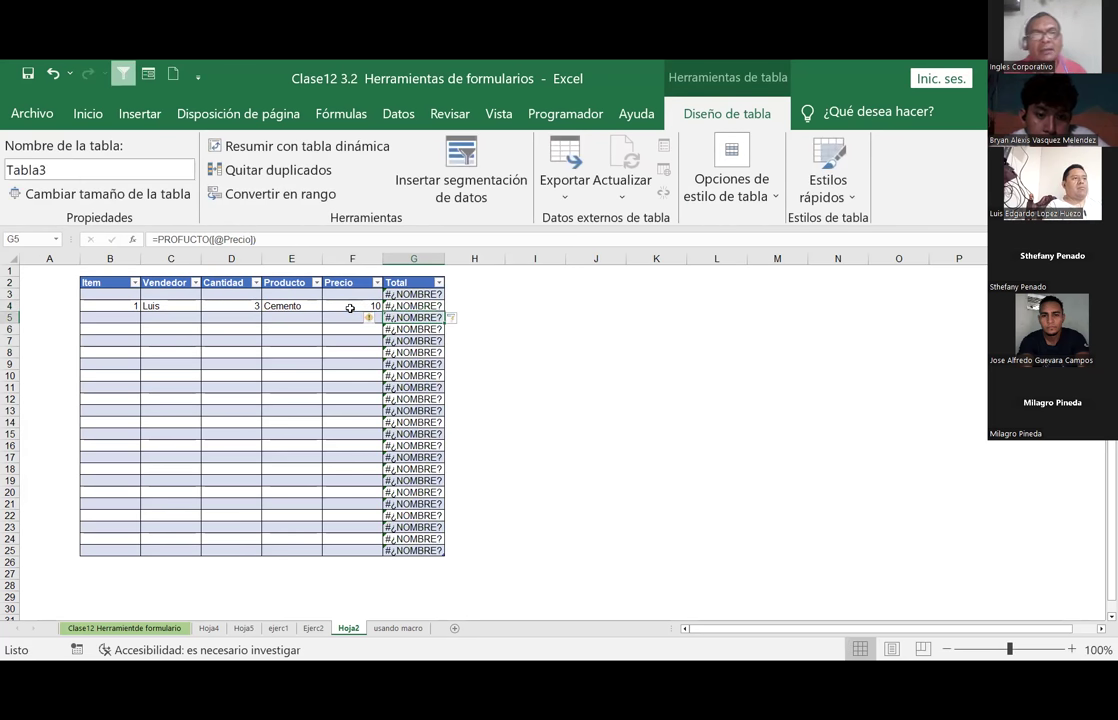
Step: Ignore the #¿NOMBRE? error, undo twice, and reopen the G4 formula for editing
click(419, 304)
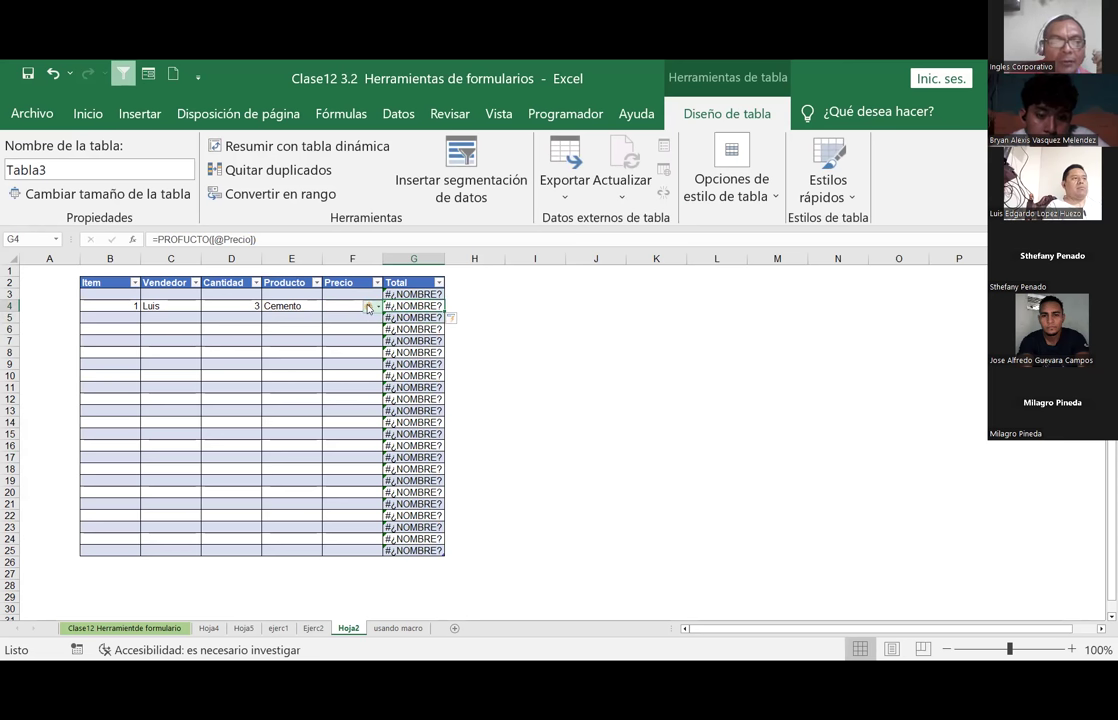
click(371, 306)
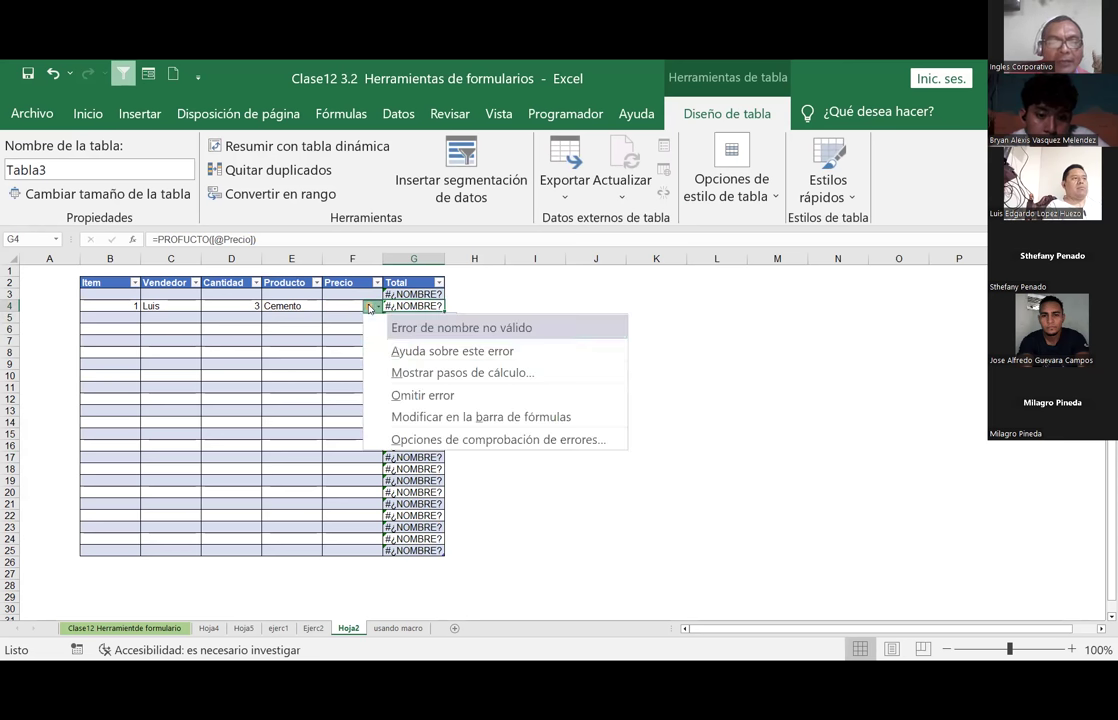
click(437, 396)
click(517, 377)
click(413, 294)
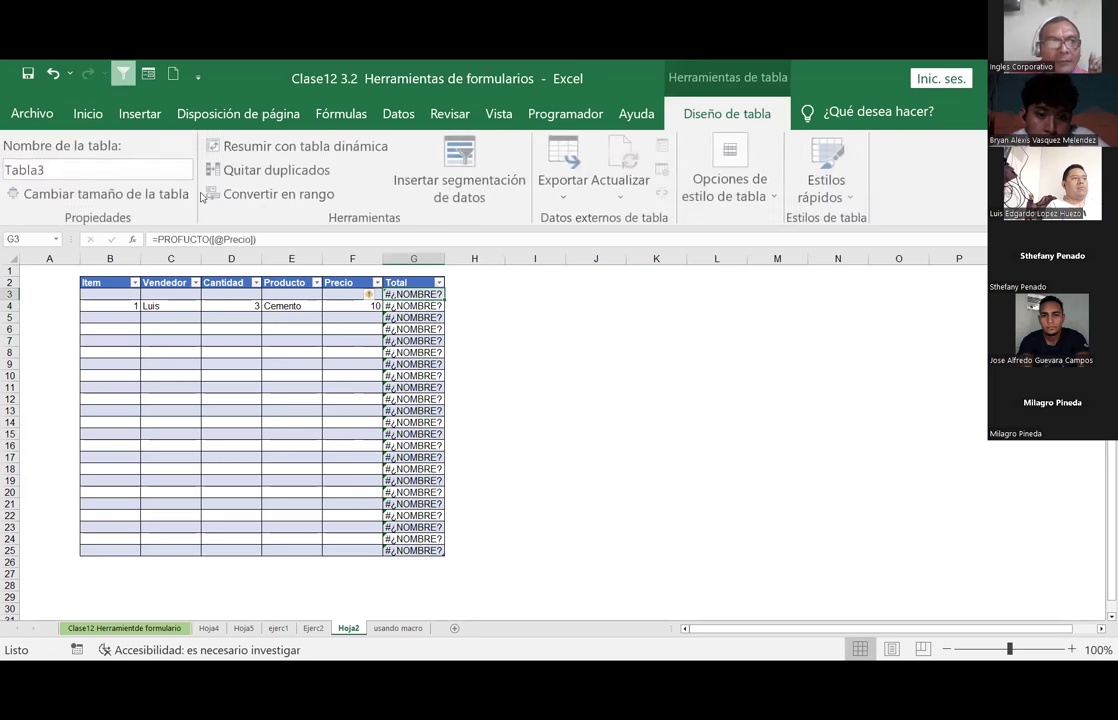
click(53, 73)
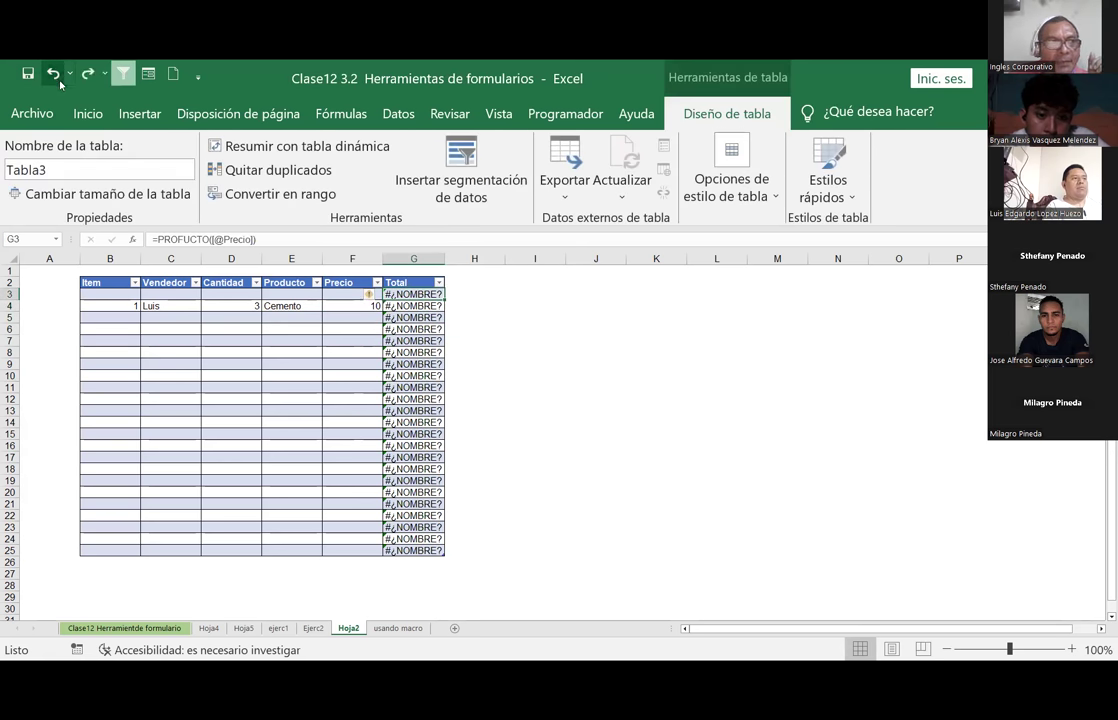
click(53, 73)
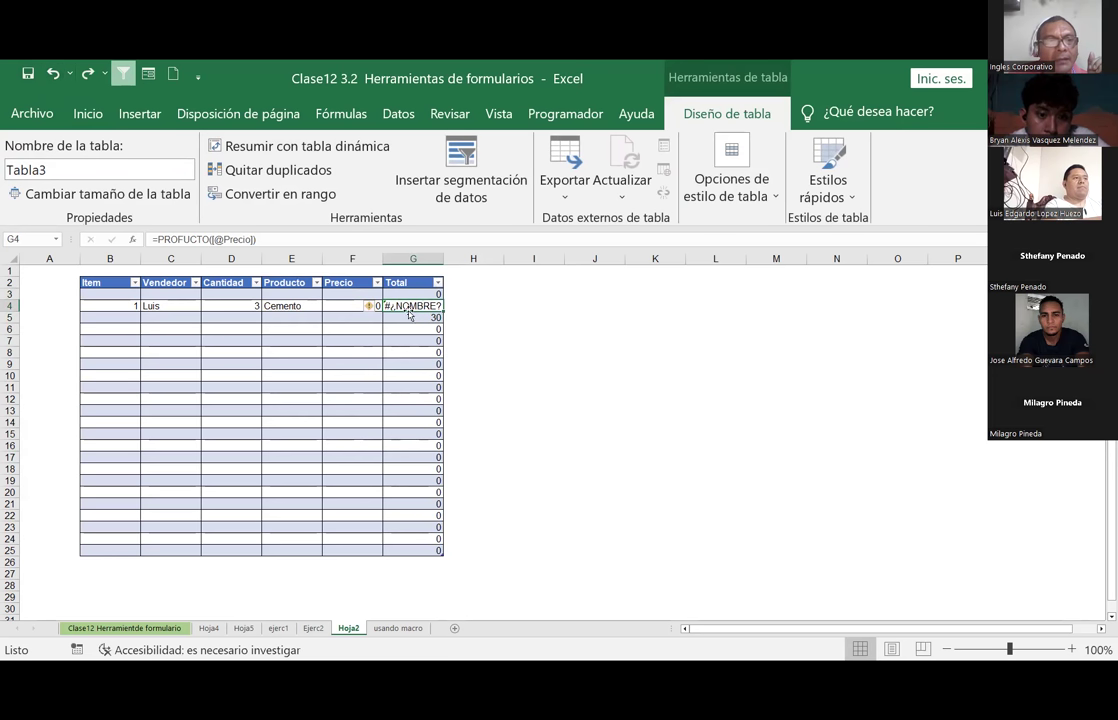
click(183, 240)
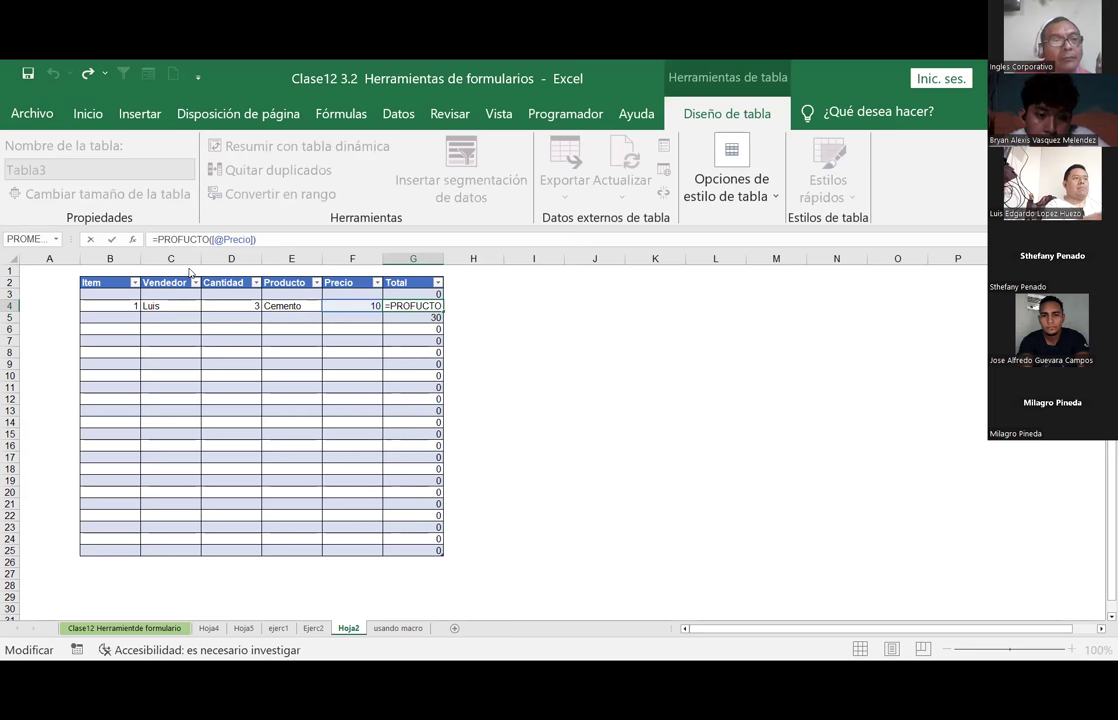
Step: Correct PROFUCTO to PRODUCTO in G4's formula and check that Total shows 10
key(BackSpace)
text(D)
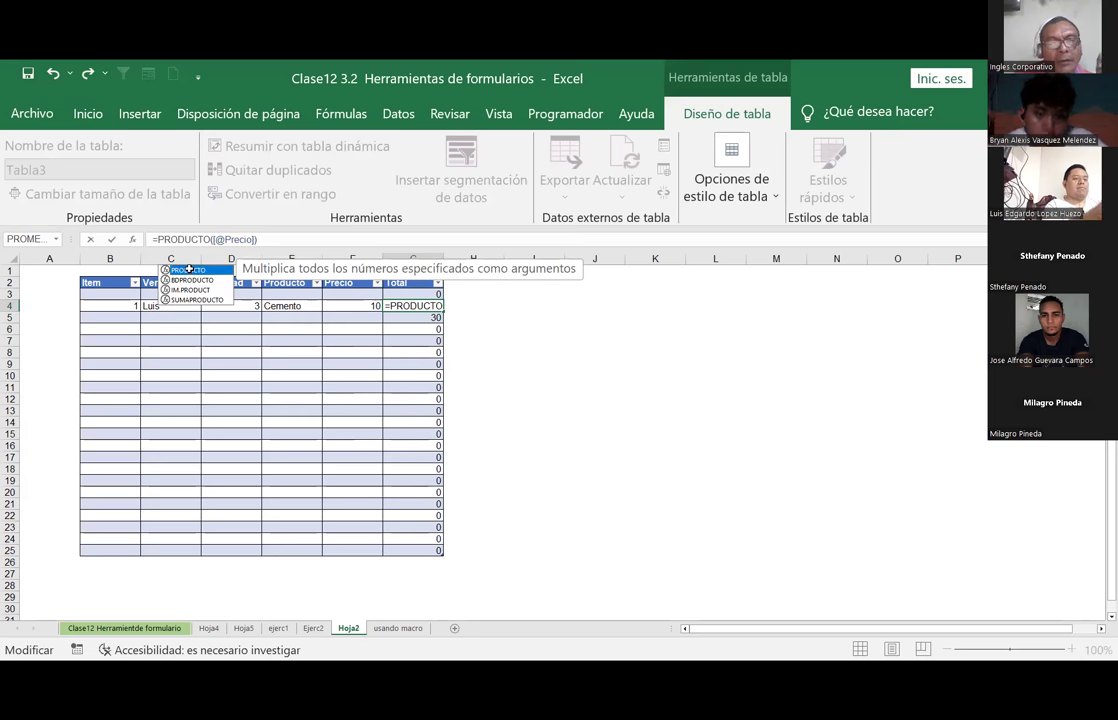
key(Return)
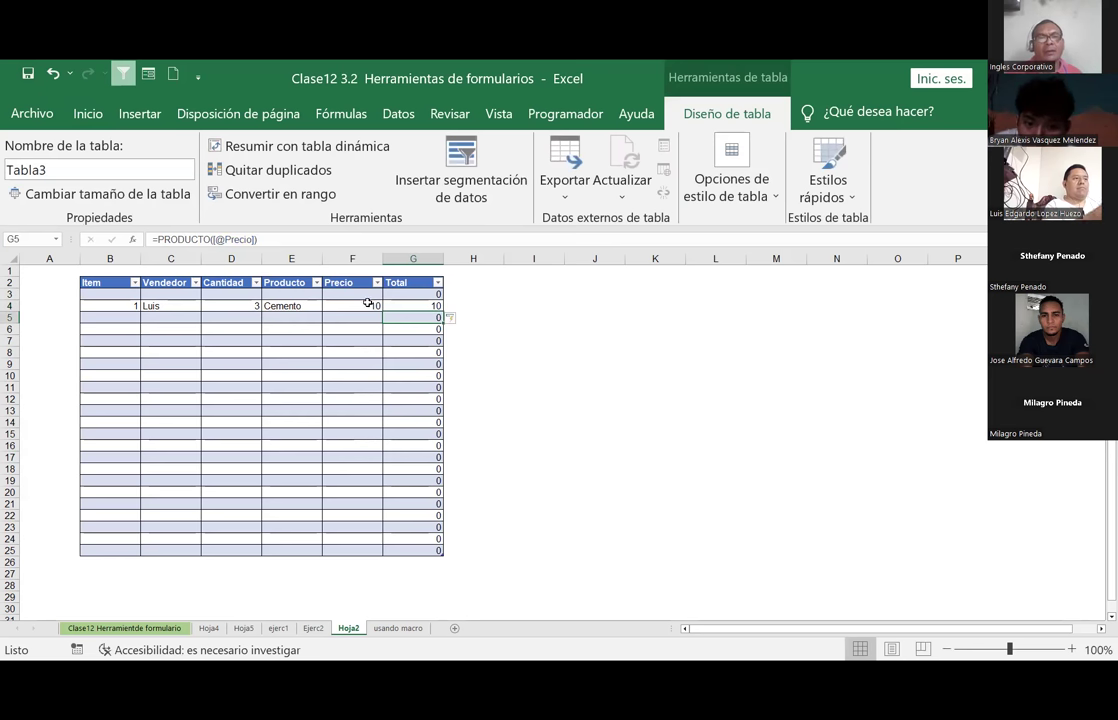
click(427, 306)
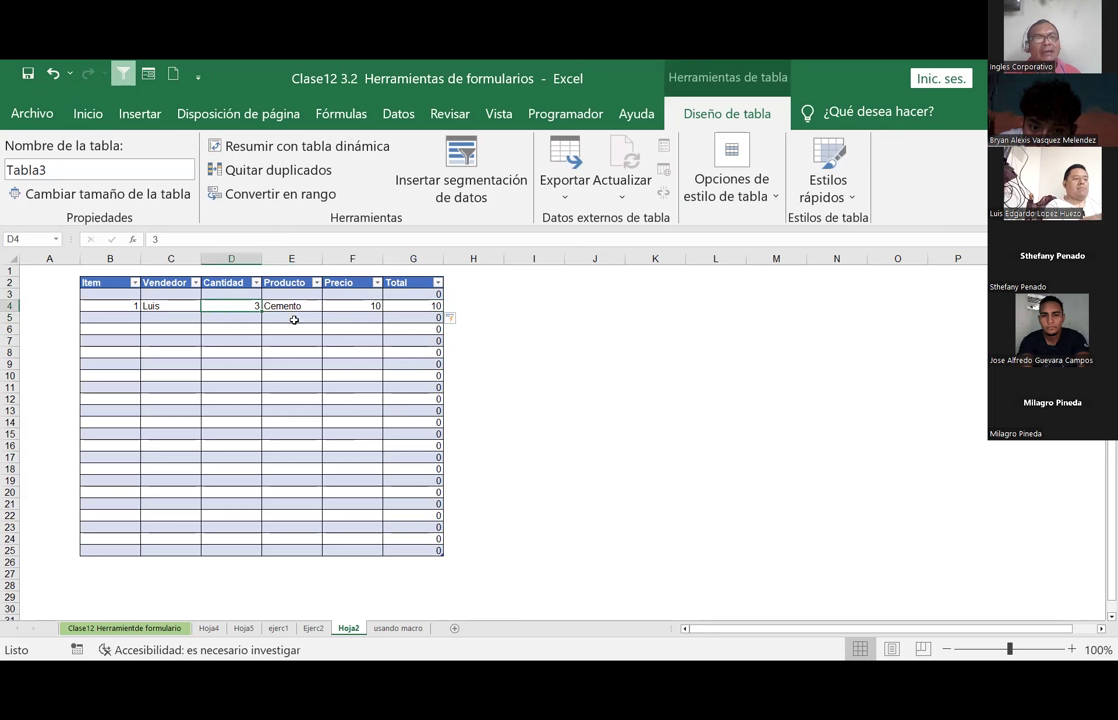
click(357, 306)
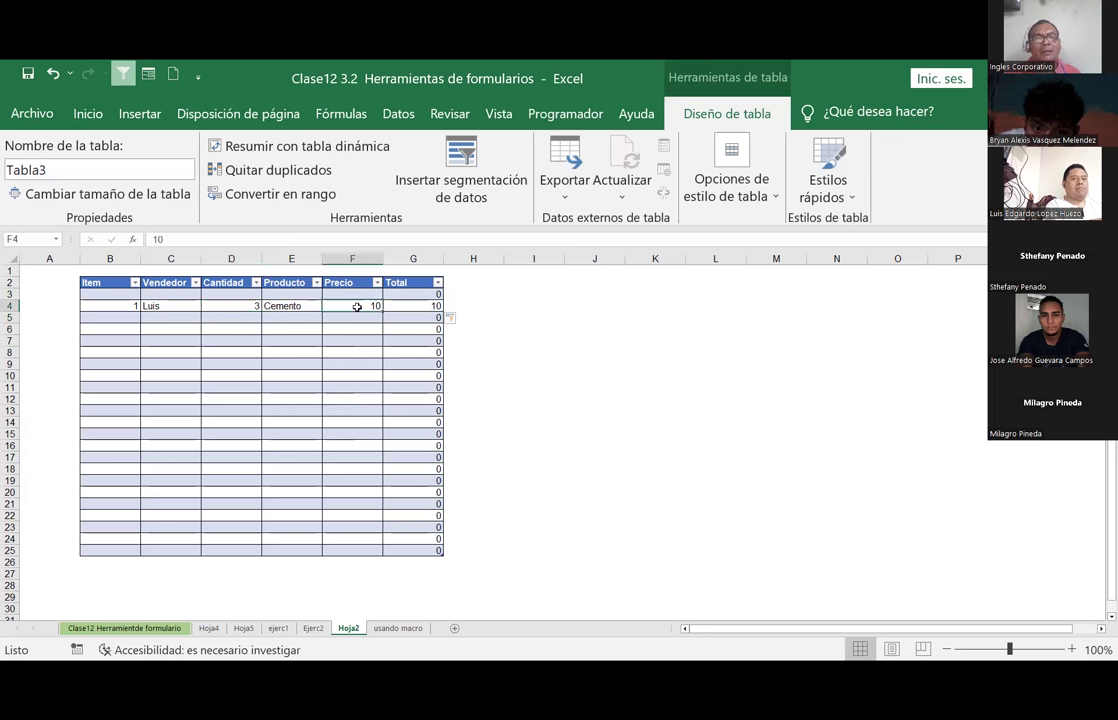
click(412, 306)
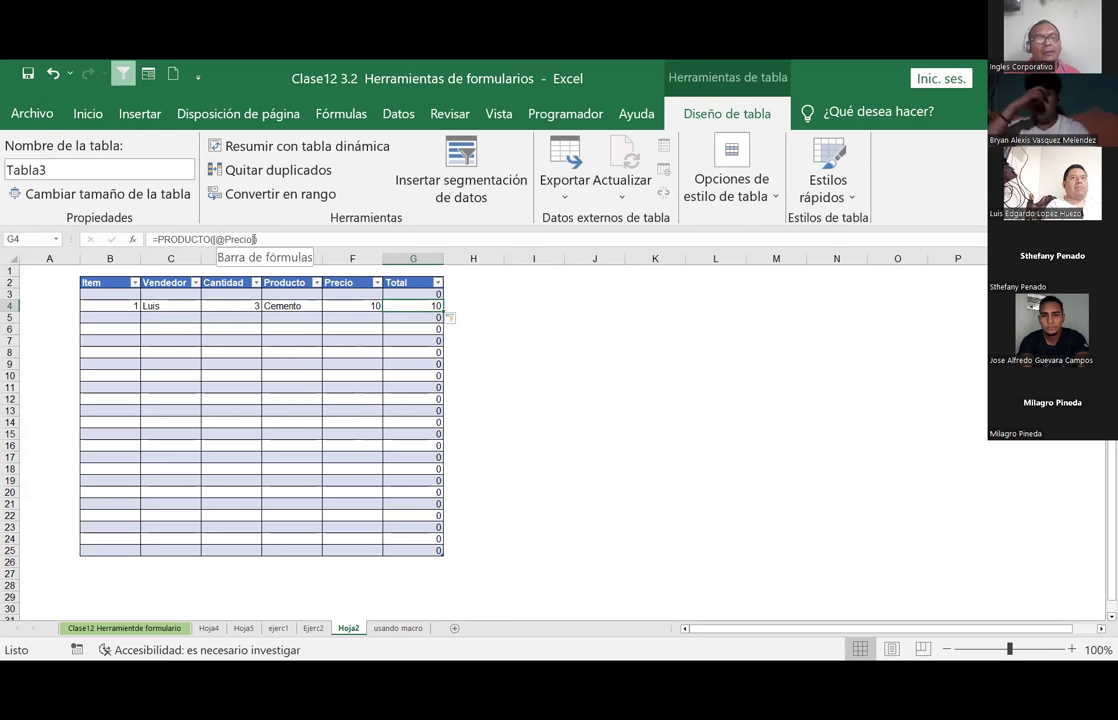
drag(260, 239, 210, 239)
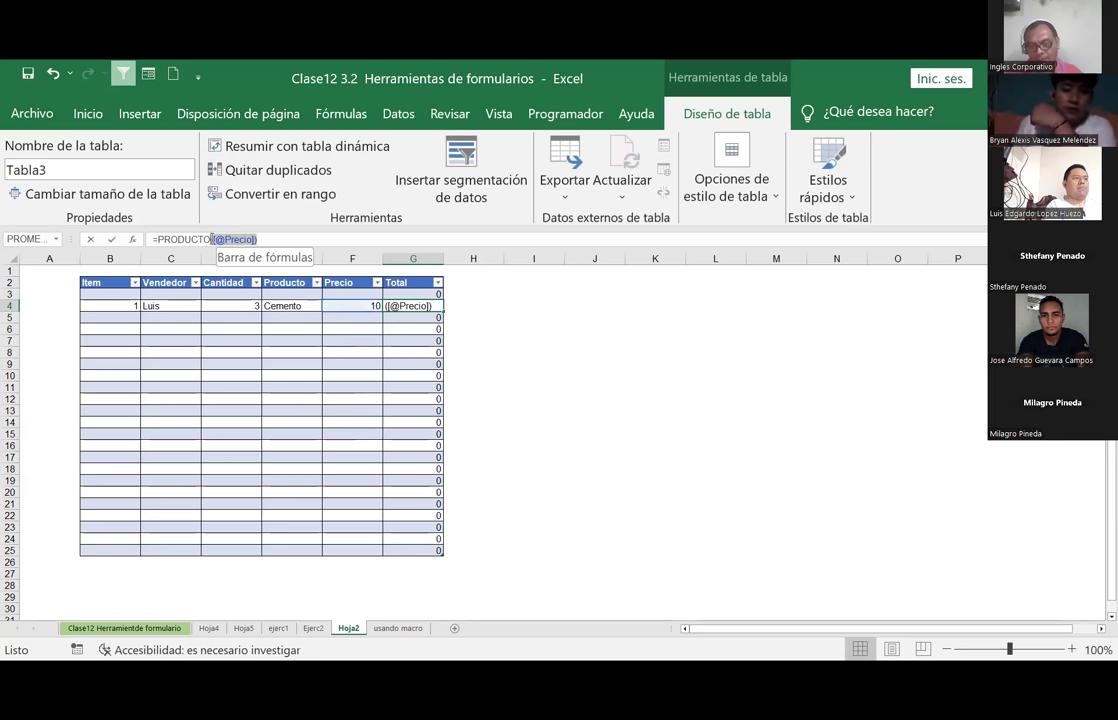
key(BackSpace)
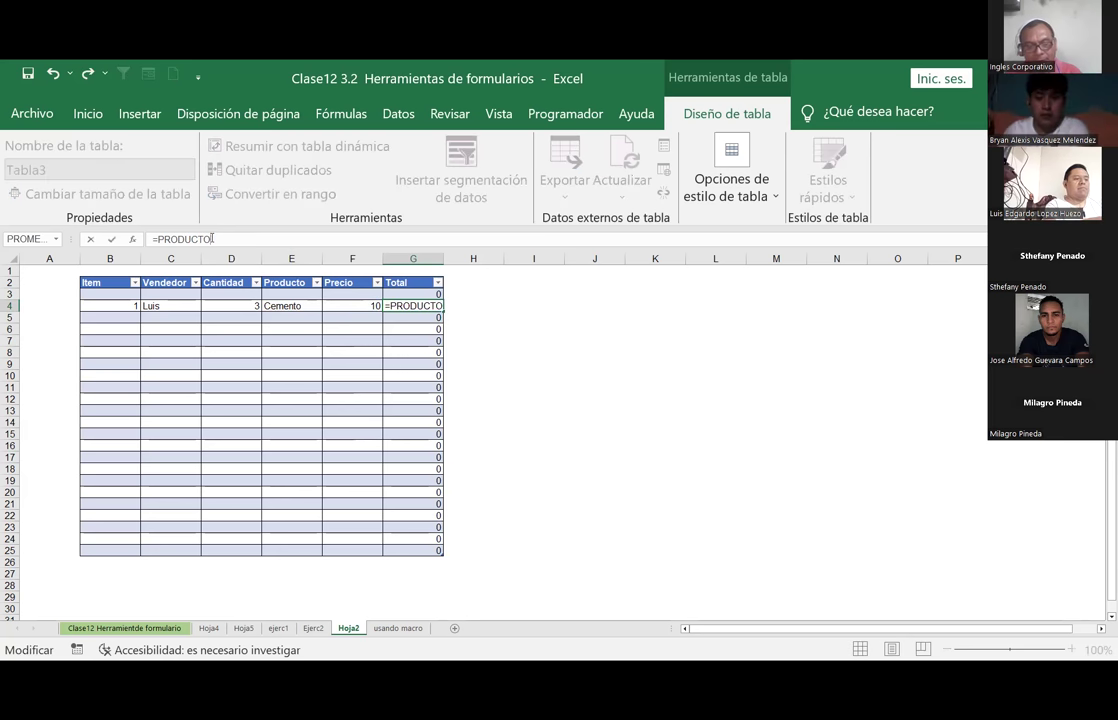
text(()
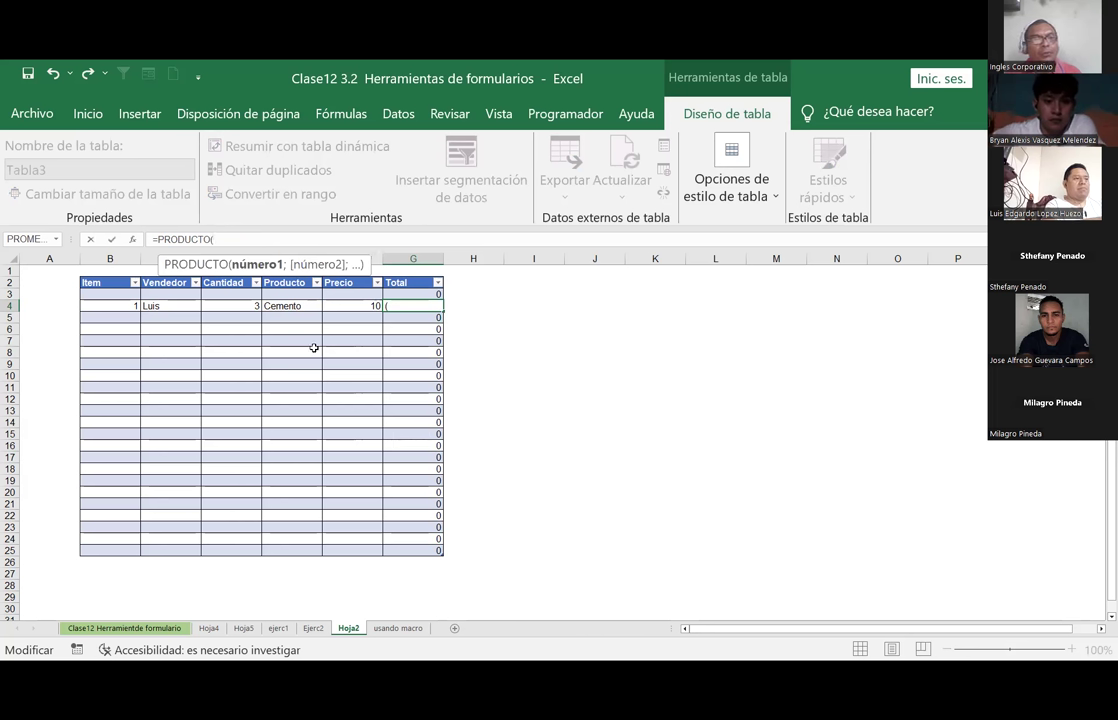
click(228, 306)
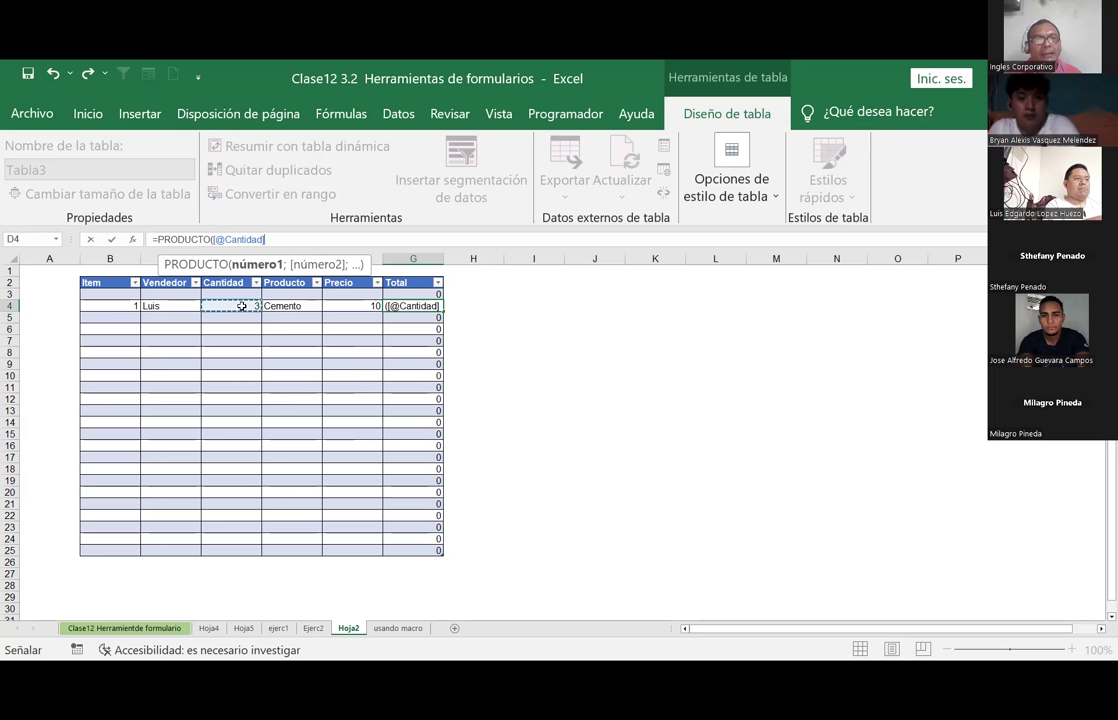
click(366, 308)
click(233, 307)
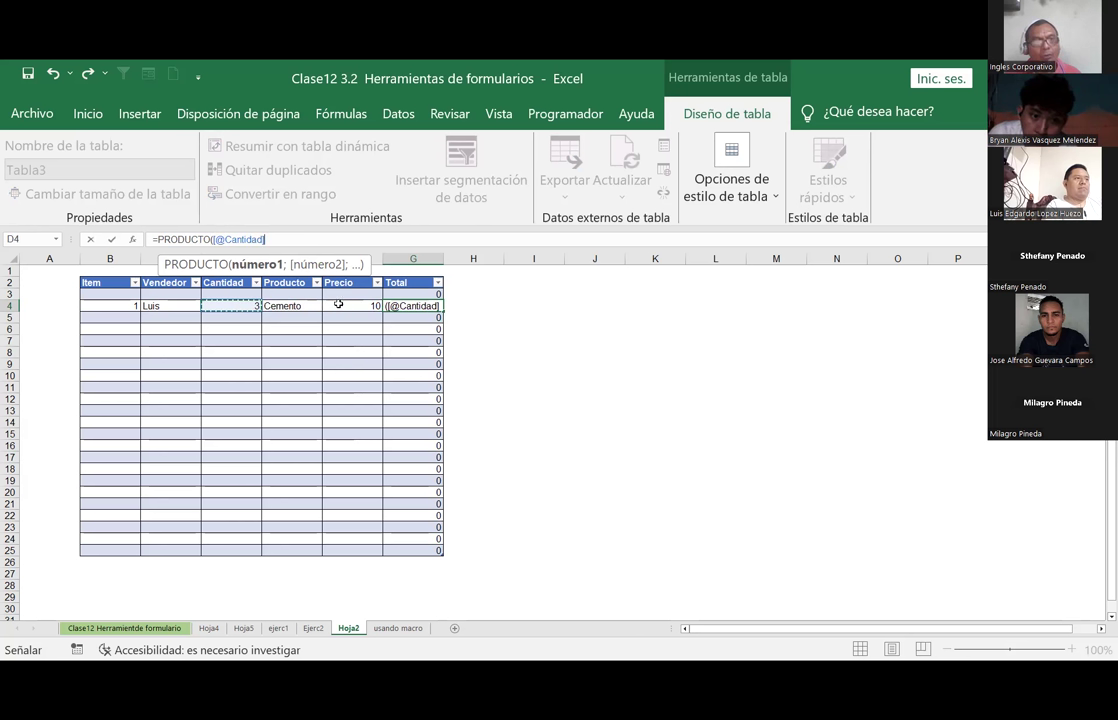
click(338, 305)
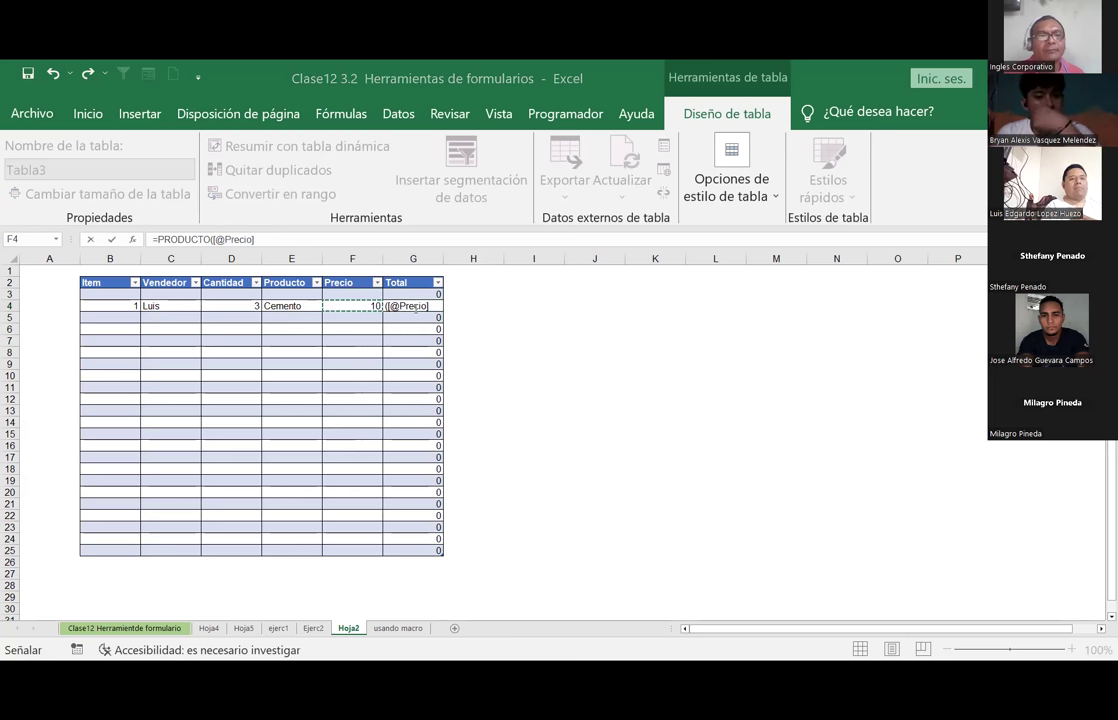
click(414, 307)
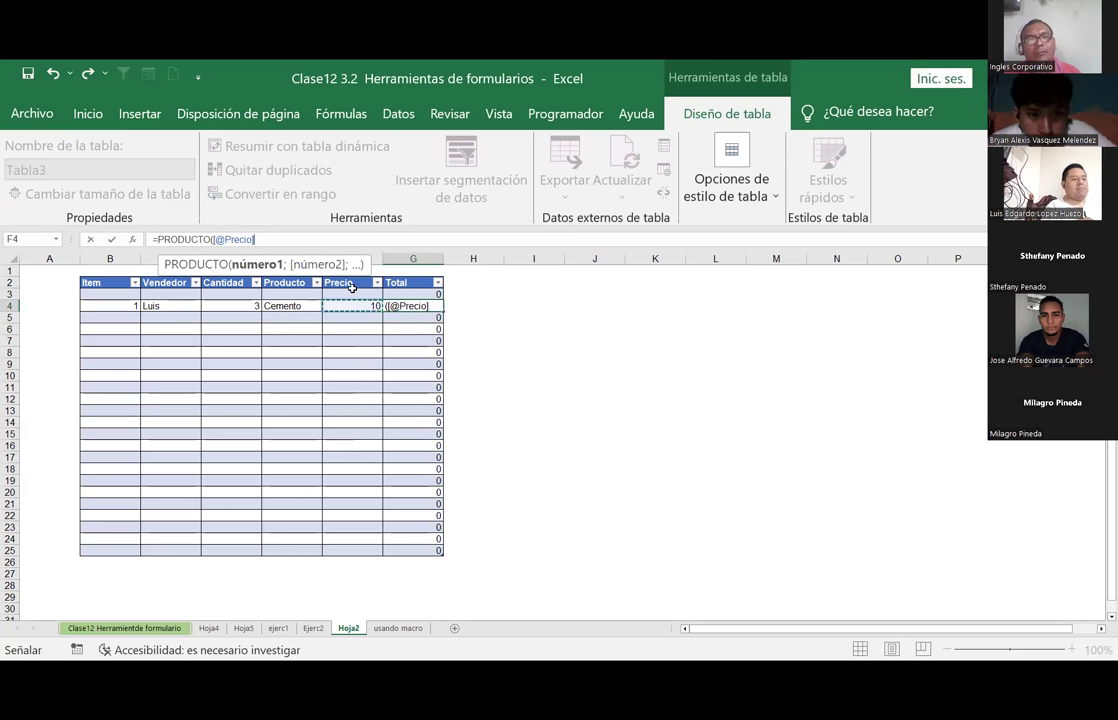
key(Return)
click(402, 304)
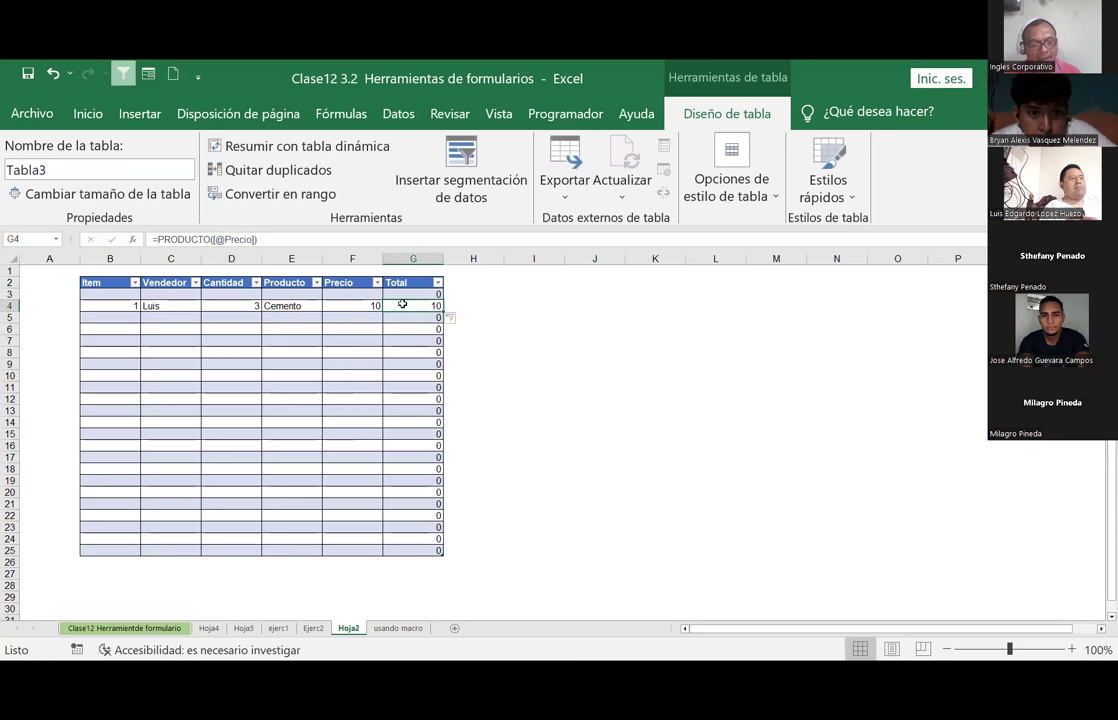
double_click(402, 304)
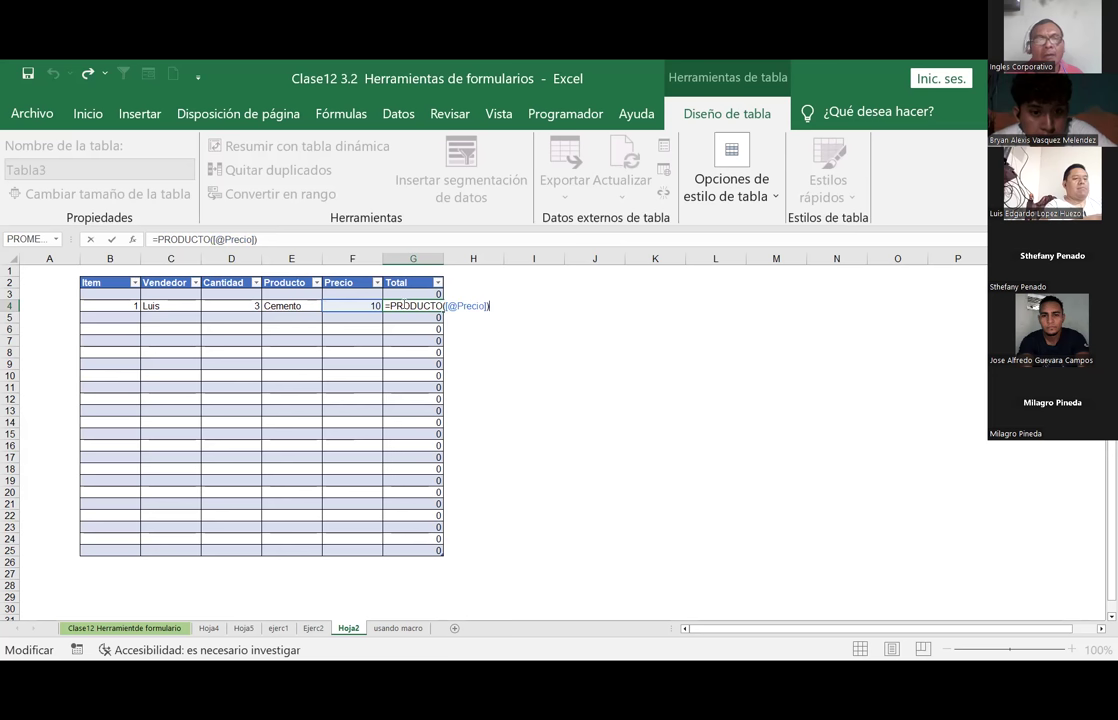
key(BackSpace)
key(BackSpace)
key(BackSpace)
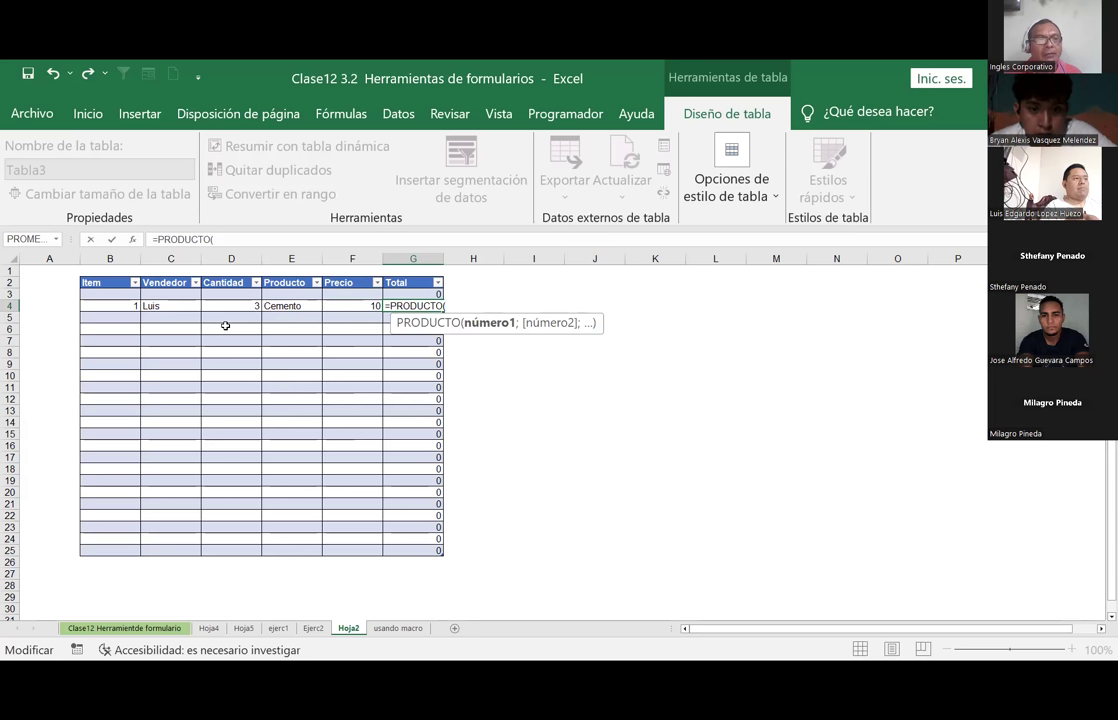
click(226, 303)
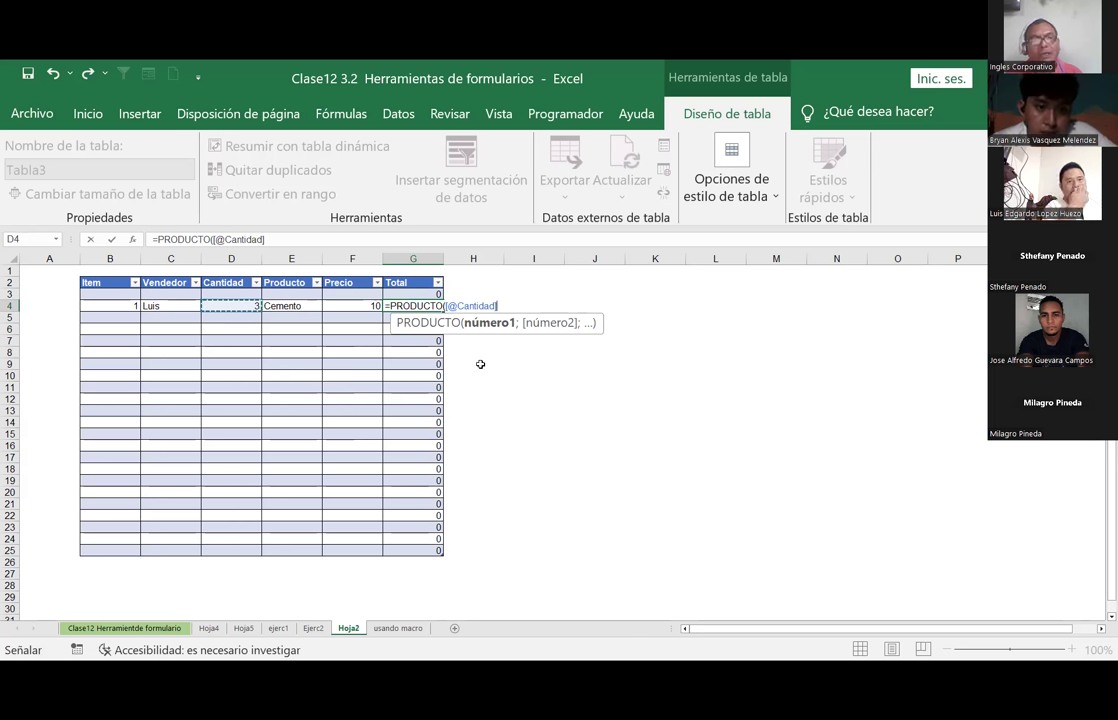
text(;)
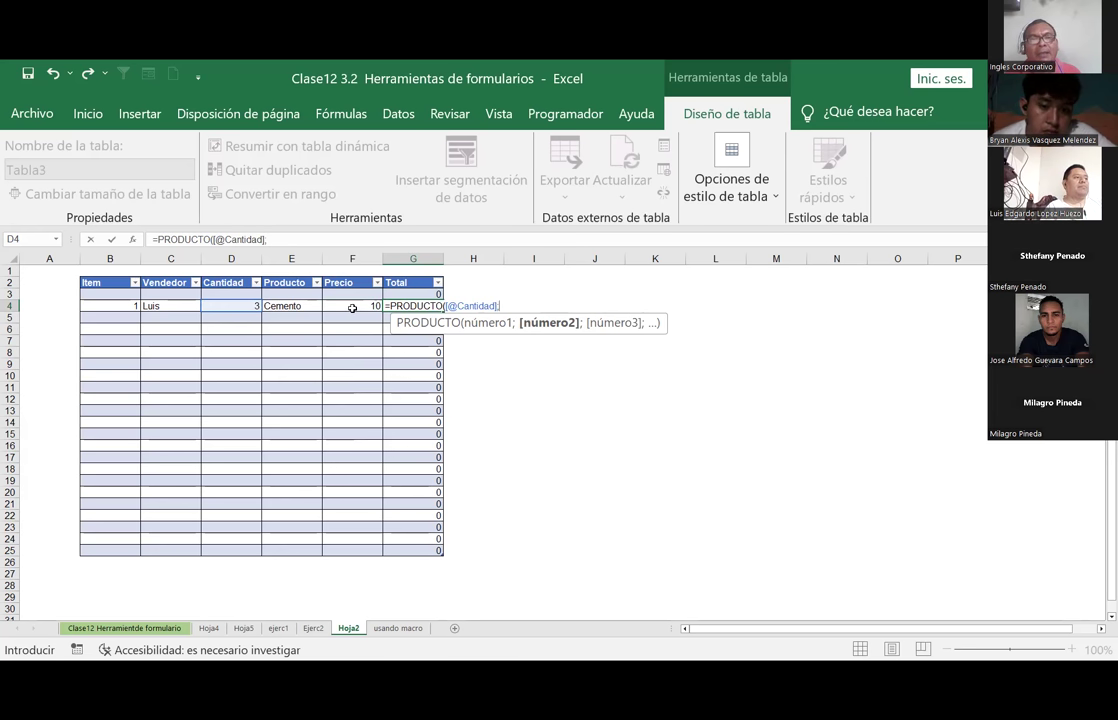
click(352, 307)
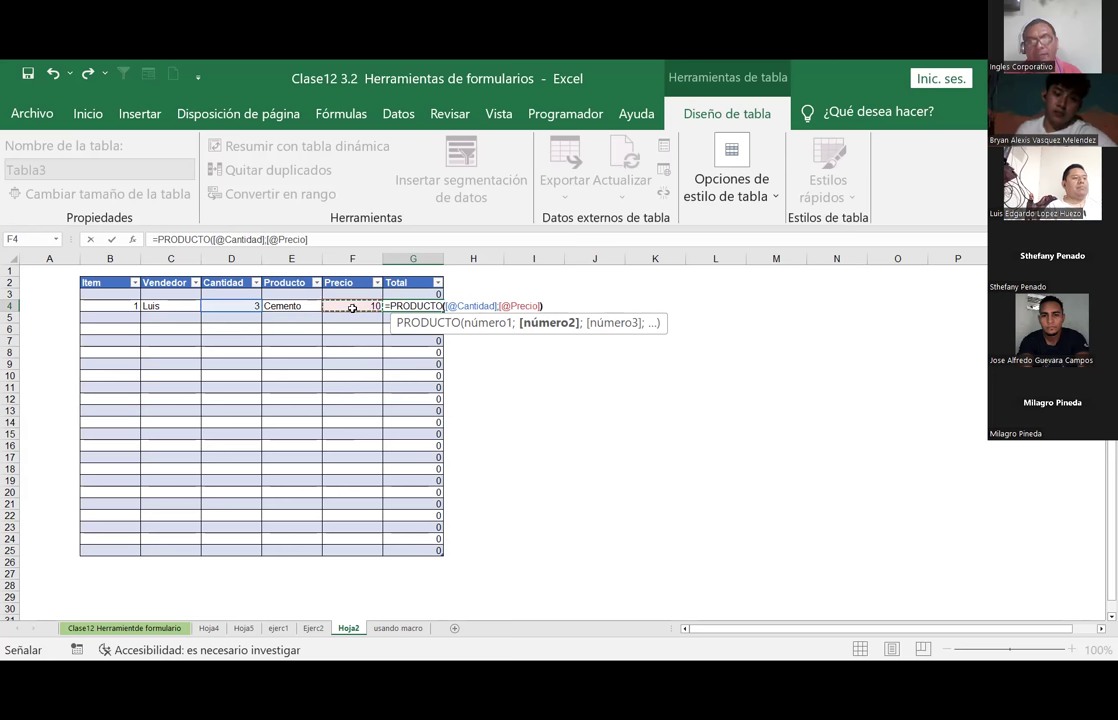
key(Return)
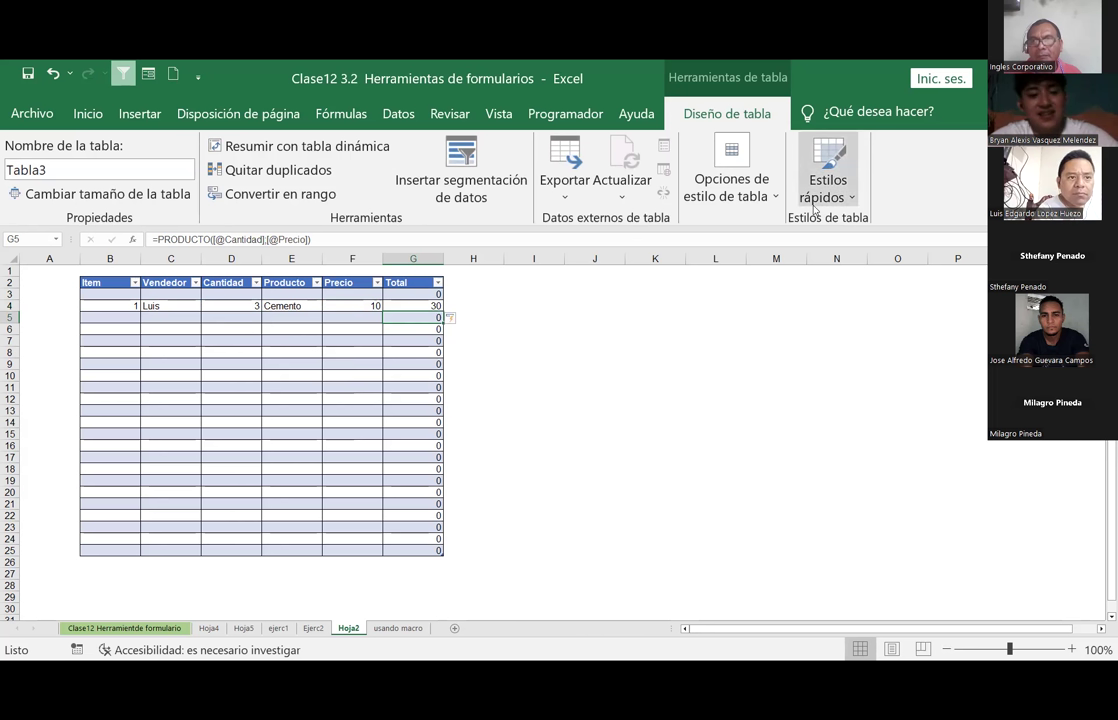
Step: Copy the Cantidad-times-Precio formula from G4 down the Total column to G25
click(419, 304)
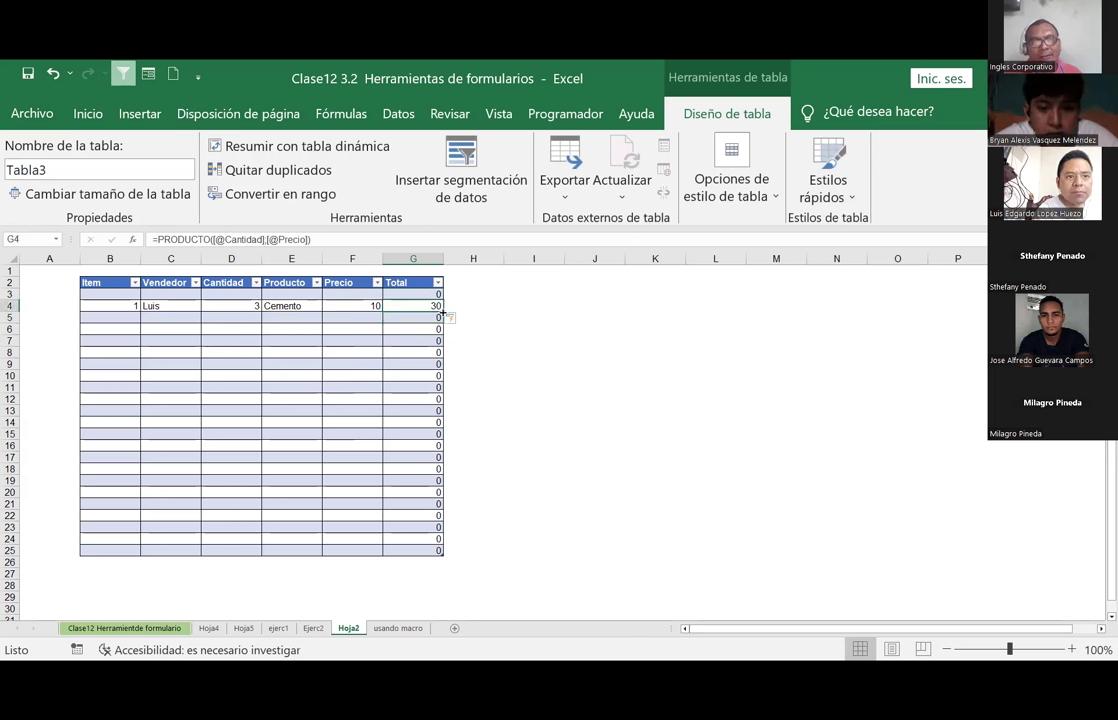
drag(442, 311, 436, 555)
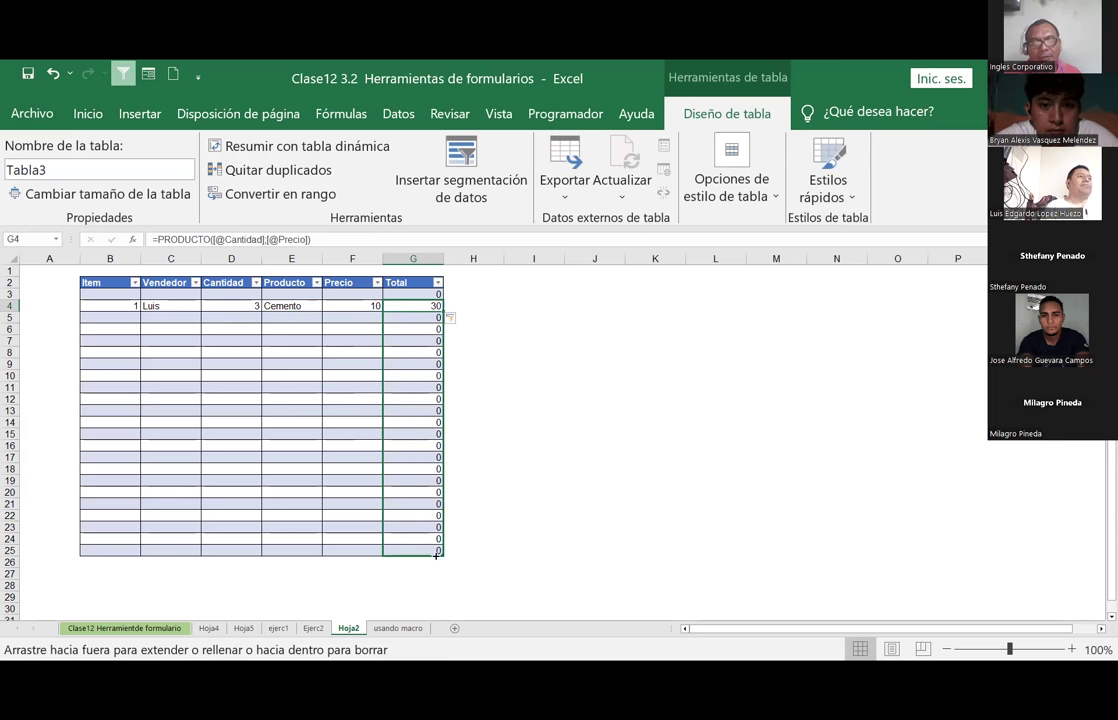
click(533, 352)
click(258, 318)
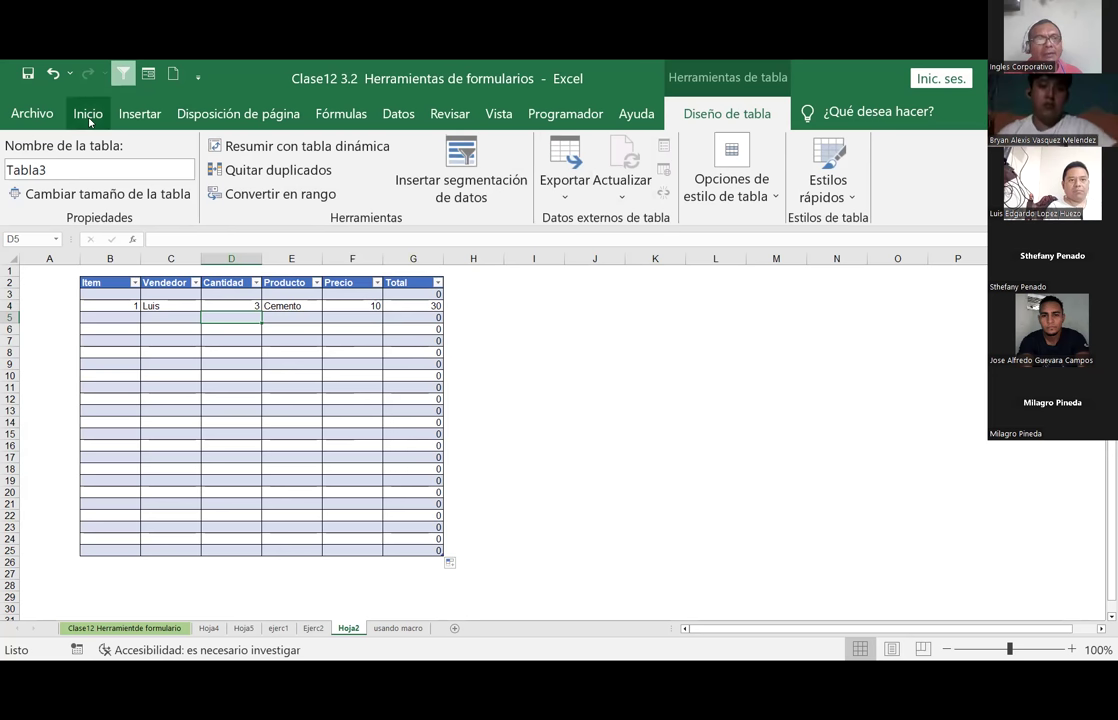
Step: Turn off Filtro on the Datos tab to remove Tabla3's header filter arrows
click(85, 114)
click(500, 114)
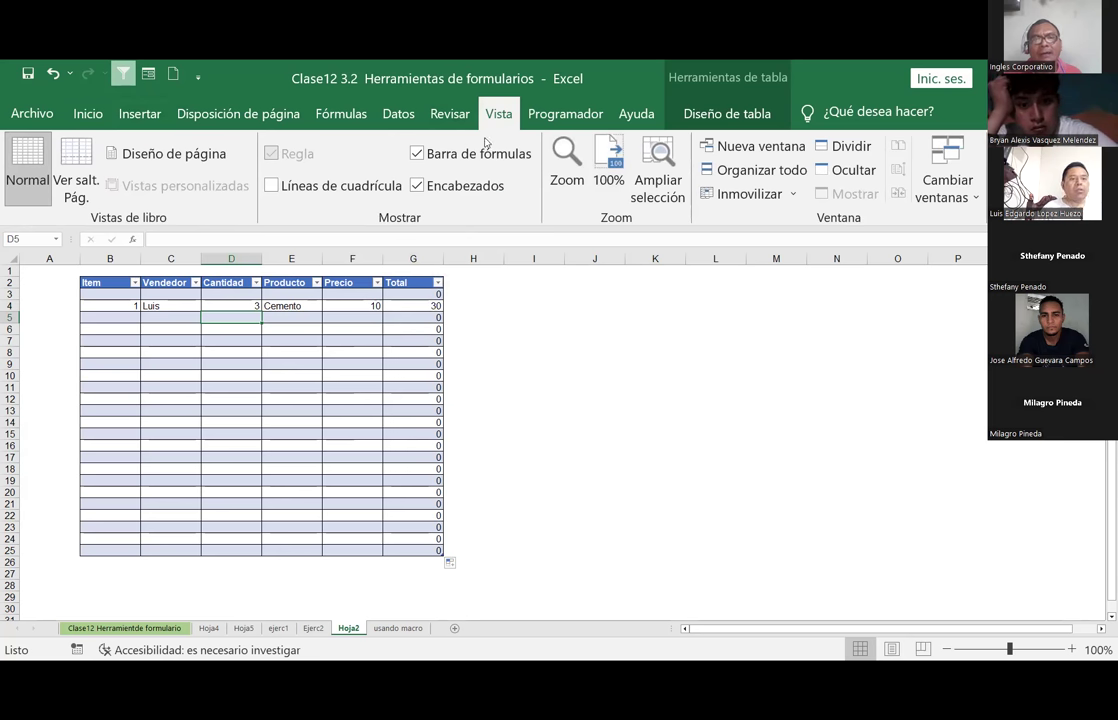
click(398, 114)
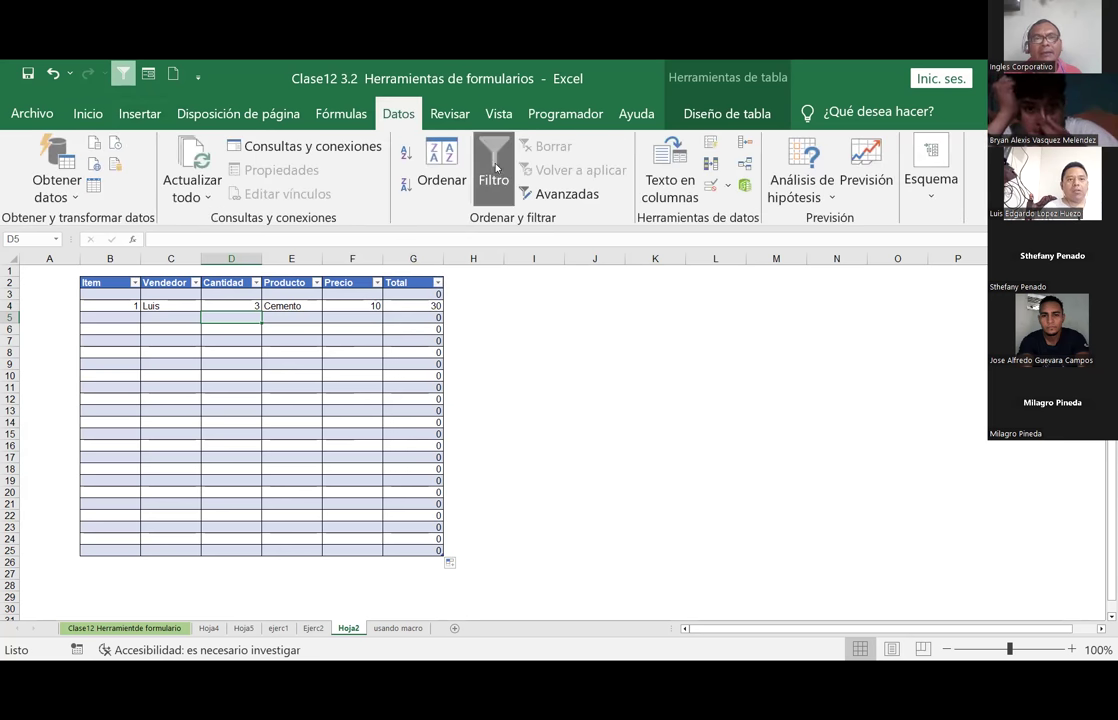
click(494, 168)
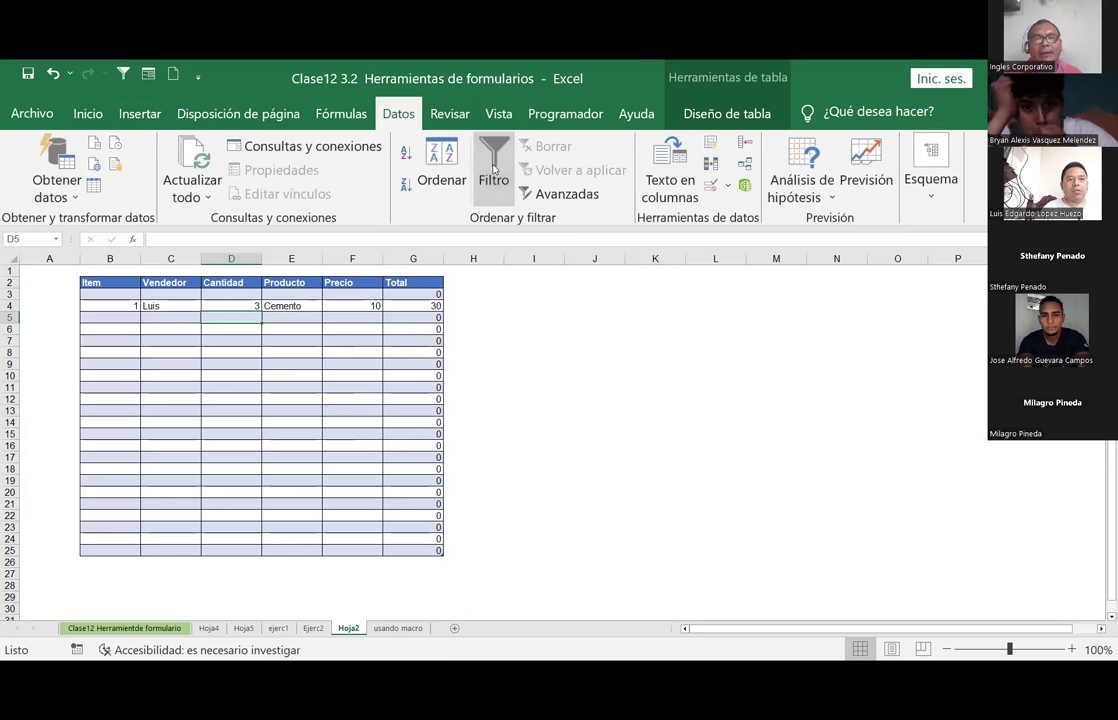
click(512, 362)
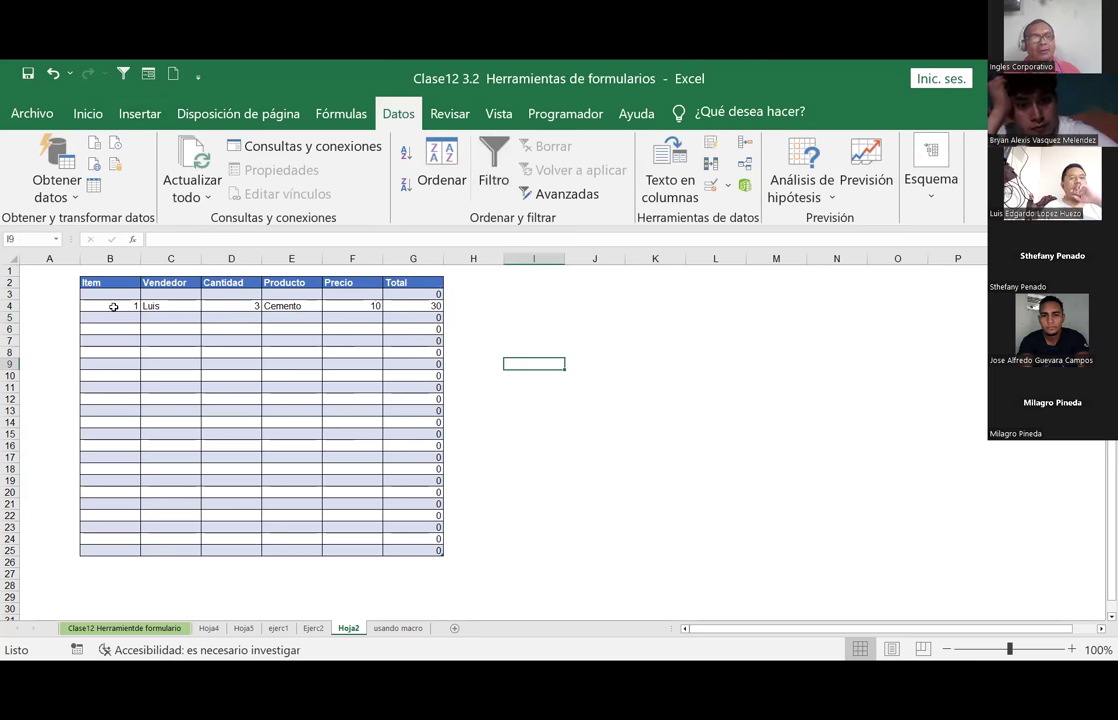
click(114, 306)
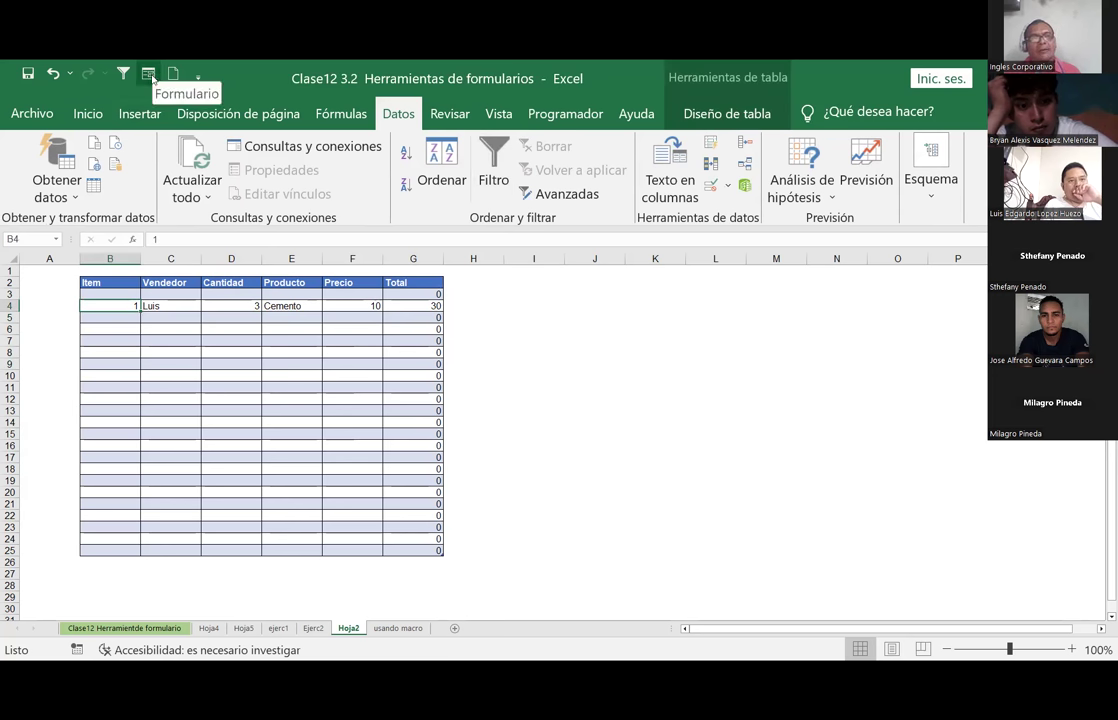
Step: Open the Formulario data-entry form from the Quick Access Toolbar and place it beside the table
click(180, 306)
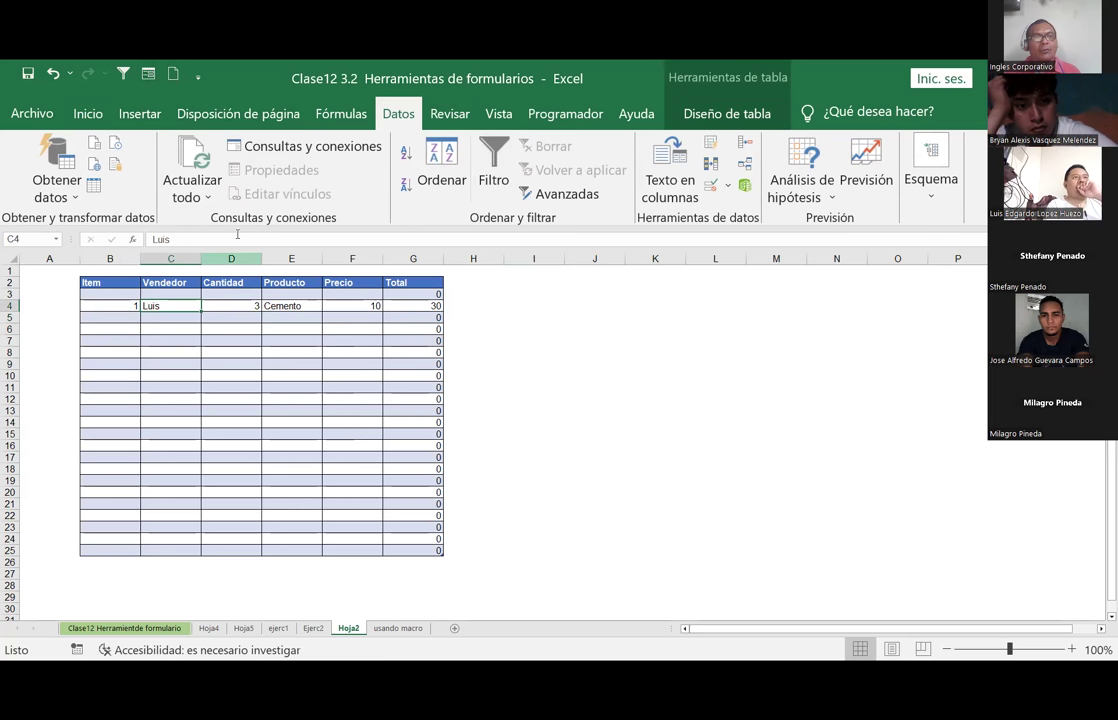
click(148, 73)
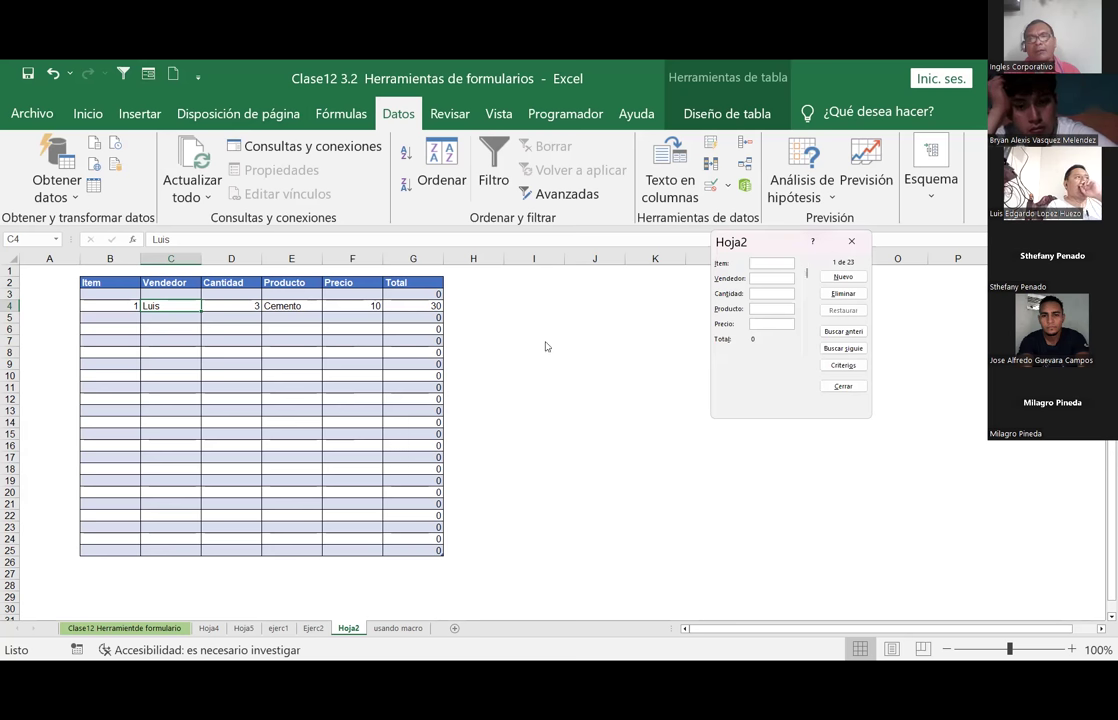
drag(776, 240, 528, 331)
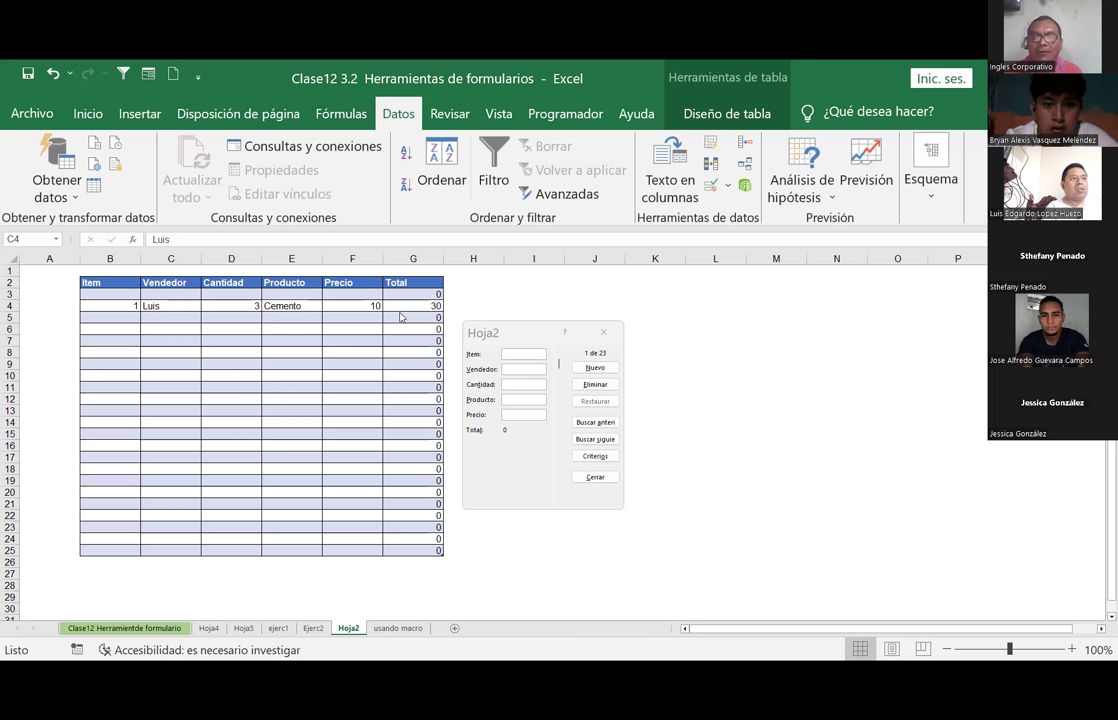
click(520, 354)
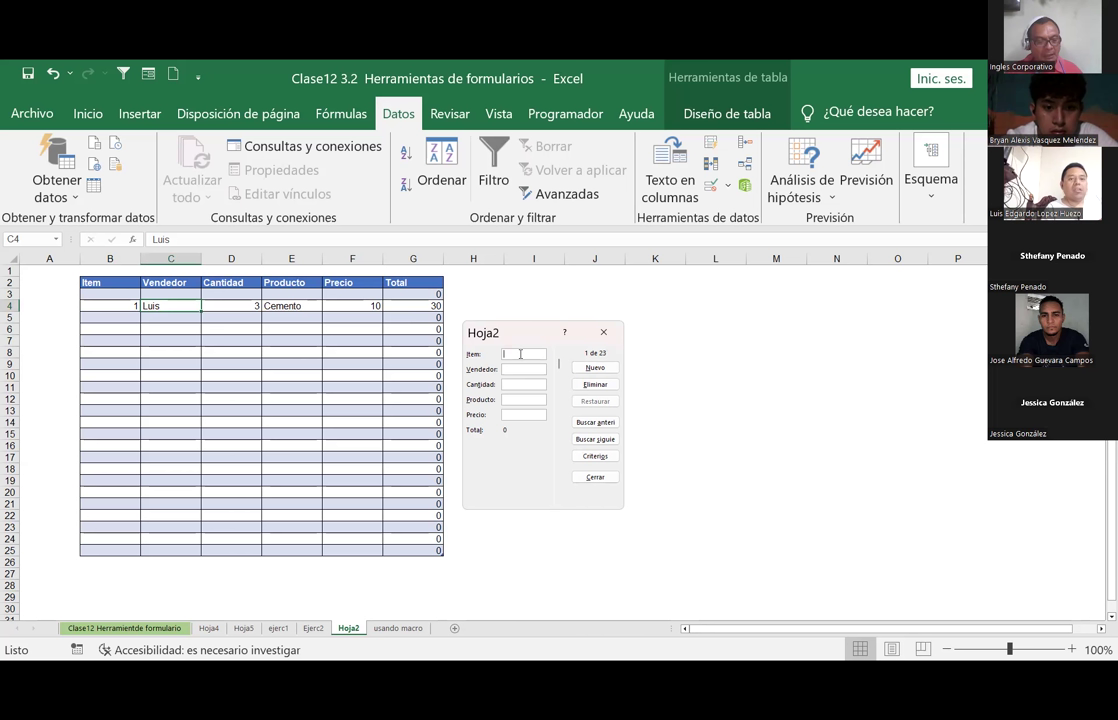
key(Tab)
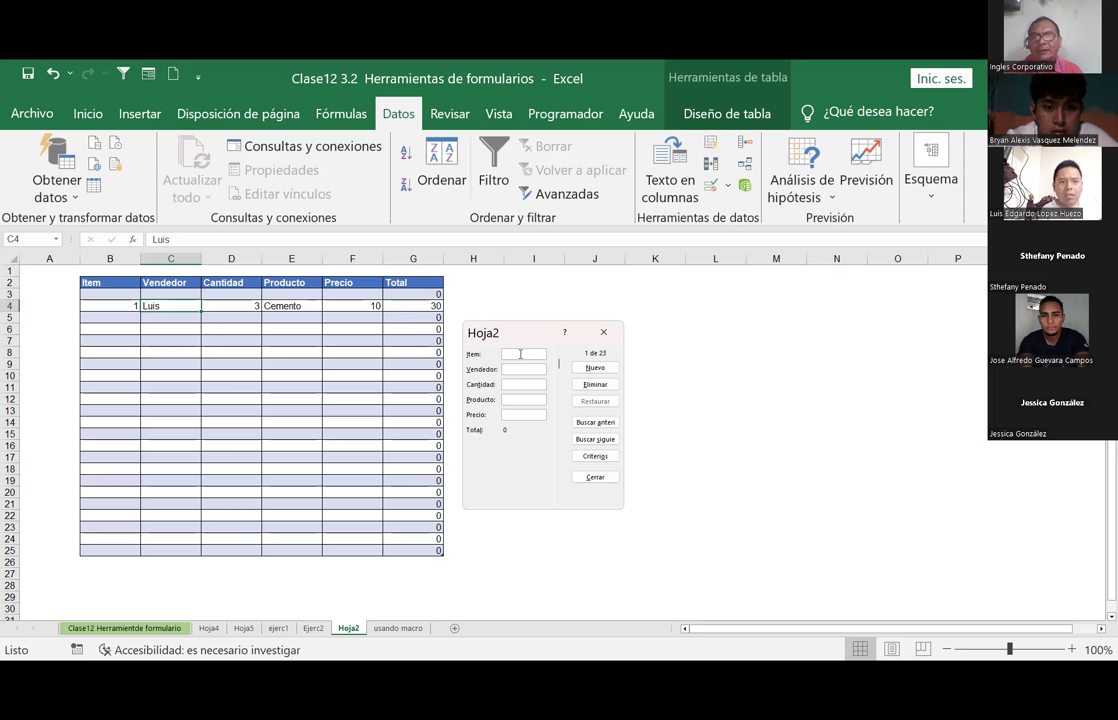
key(Tab)
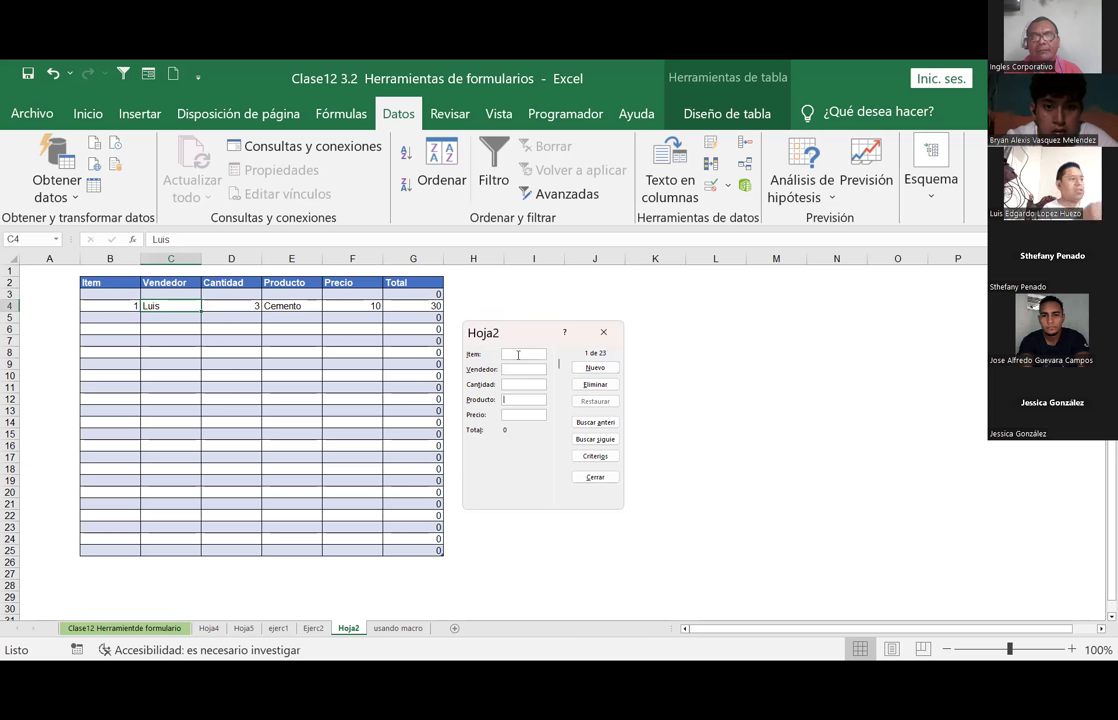
key(shift+Tab)
key(shift+Tab)
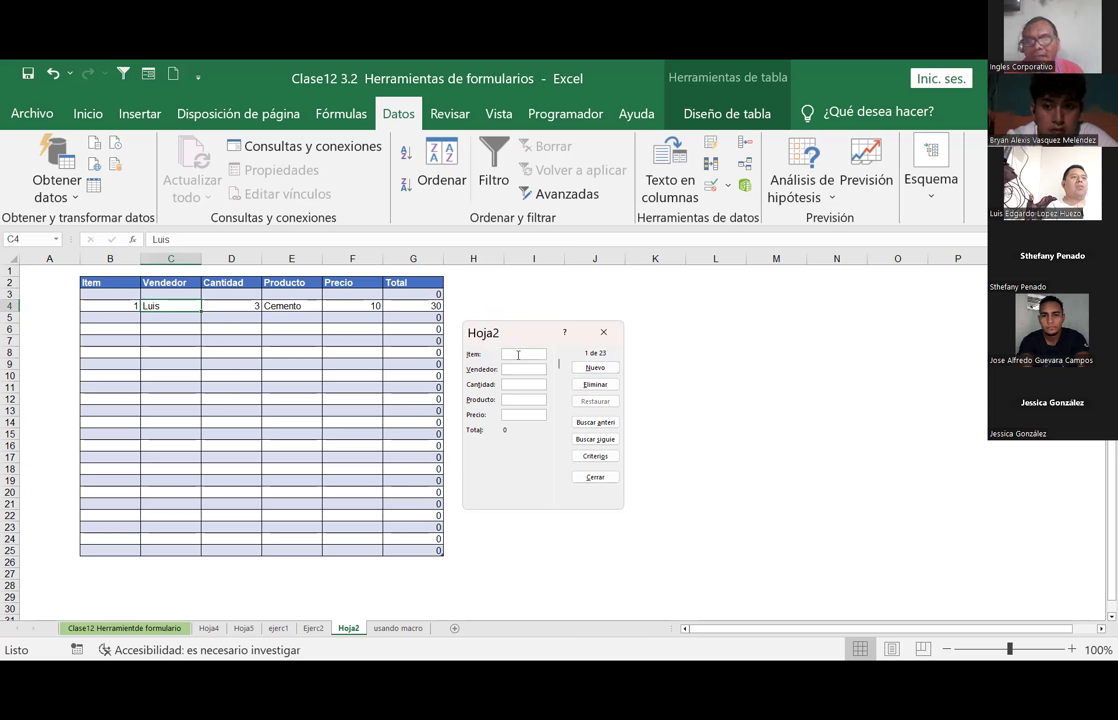
Step: Type a new record in the form: Item 2, a seller's name, Cantidad 5, Producto Tirros, Precio 375
key(Tab)
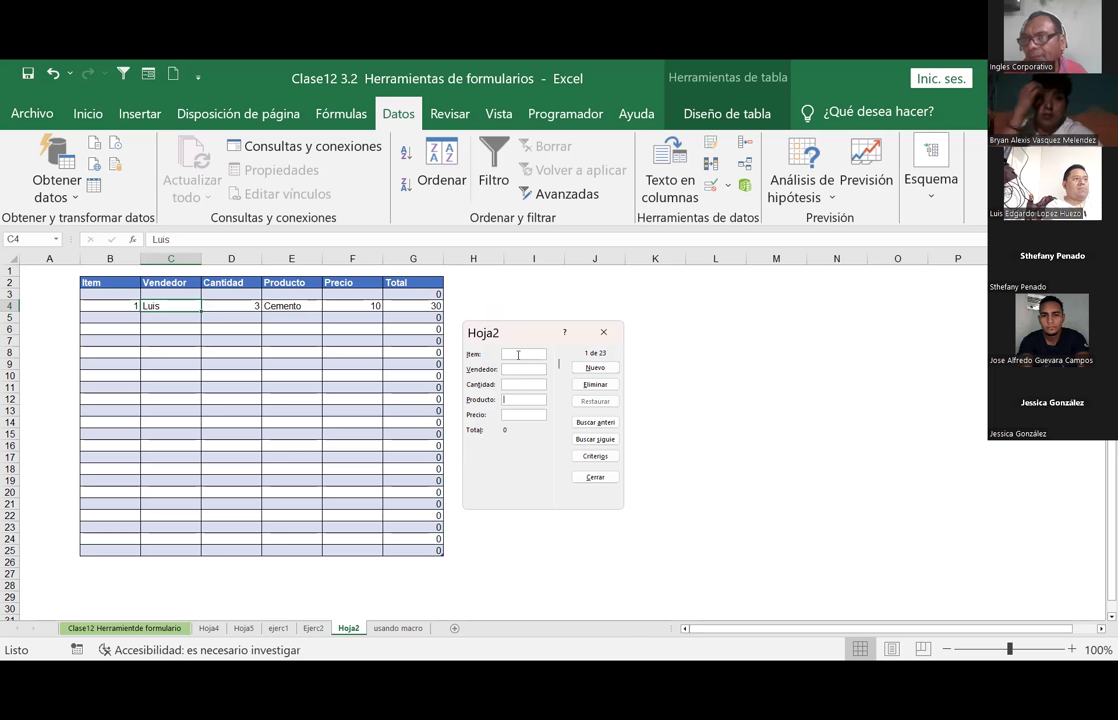
click(518, 355)
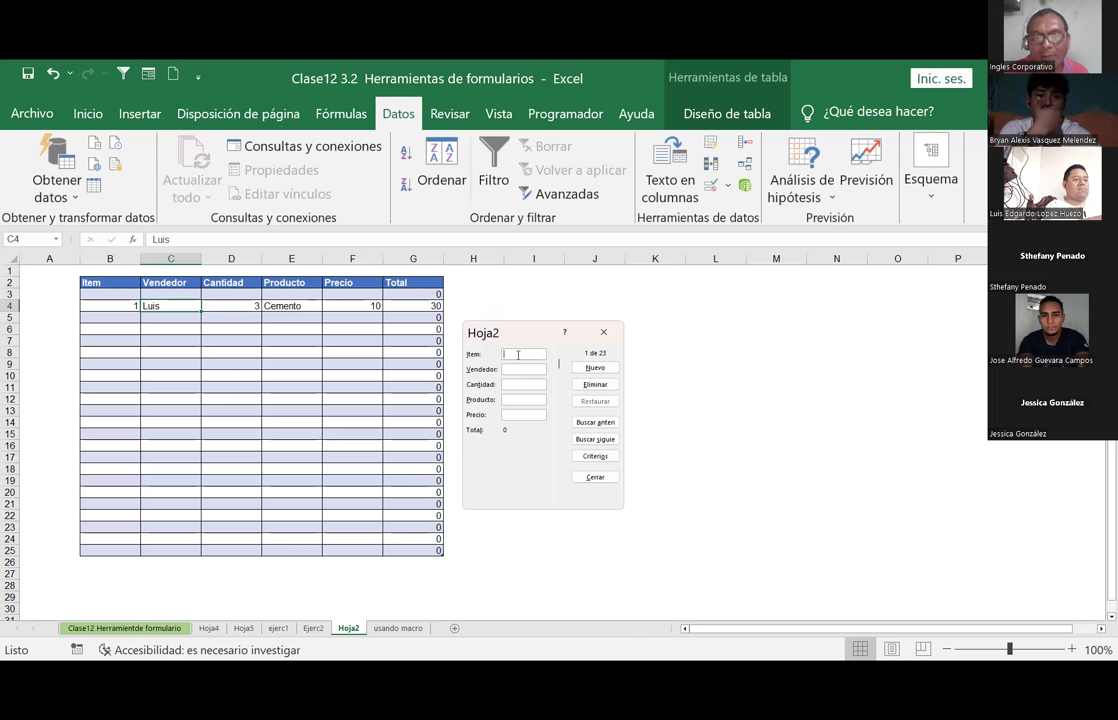
text(2)
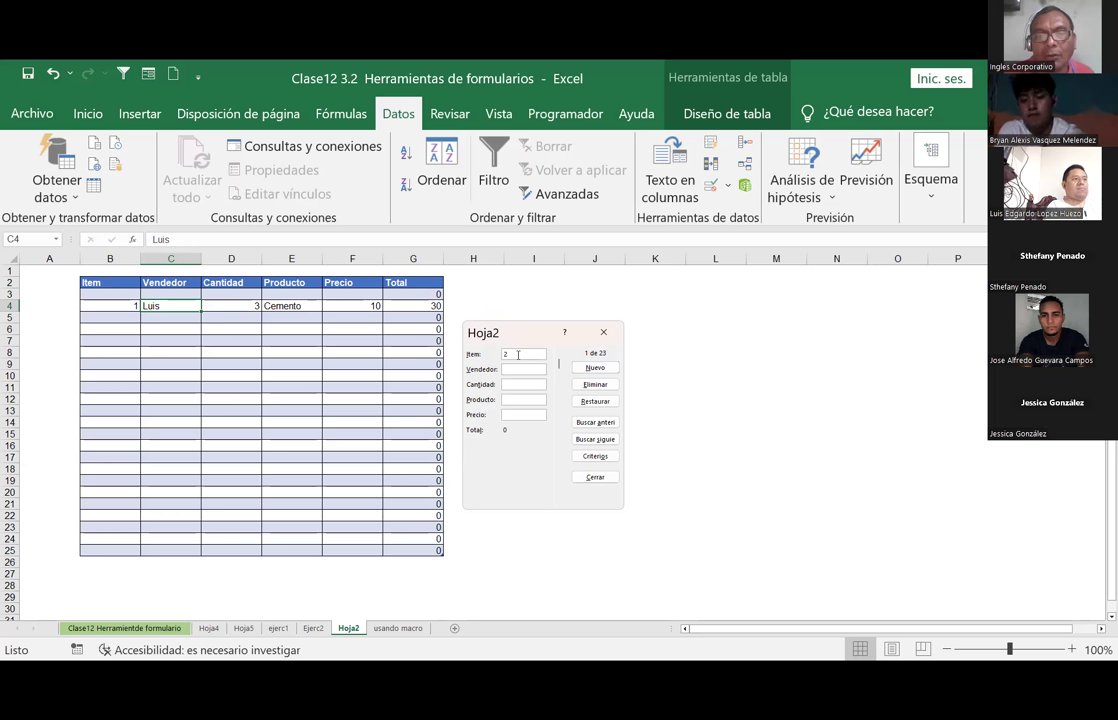
click(518, 370)
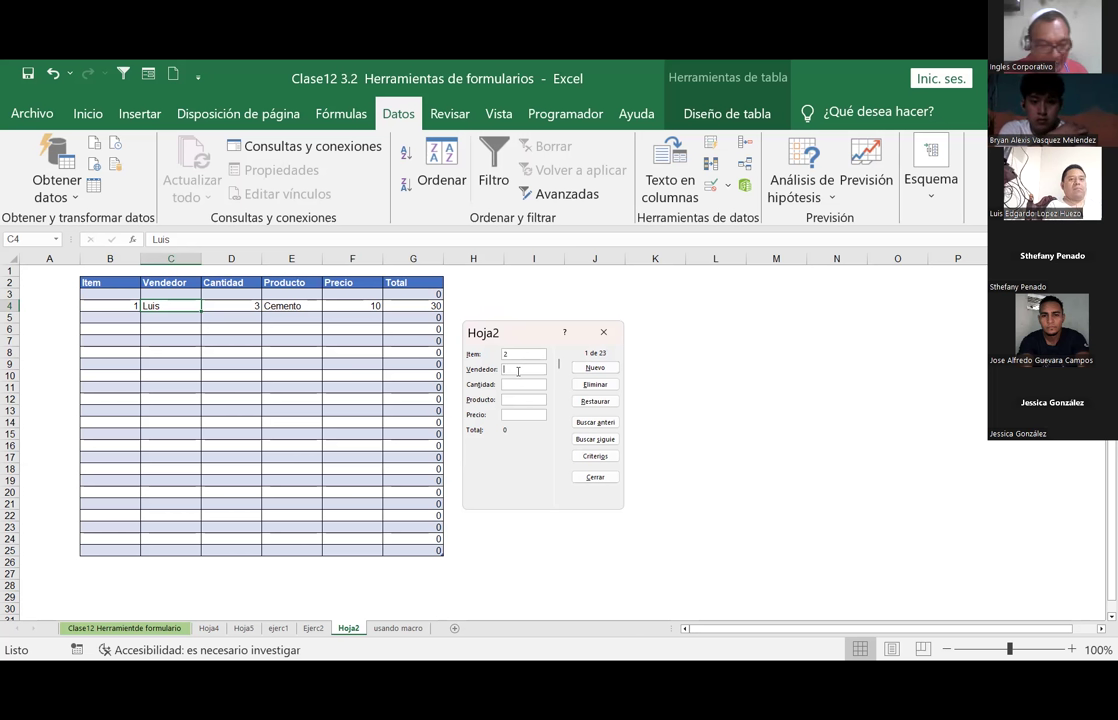
text(Jessica)
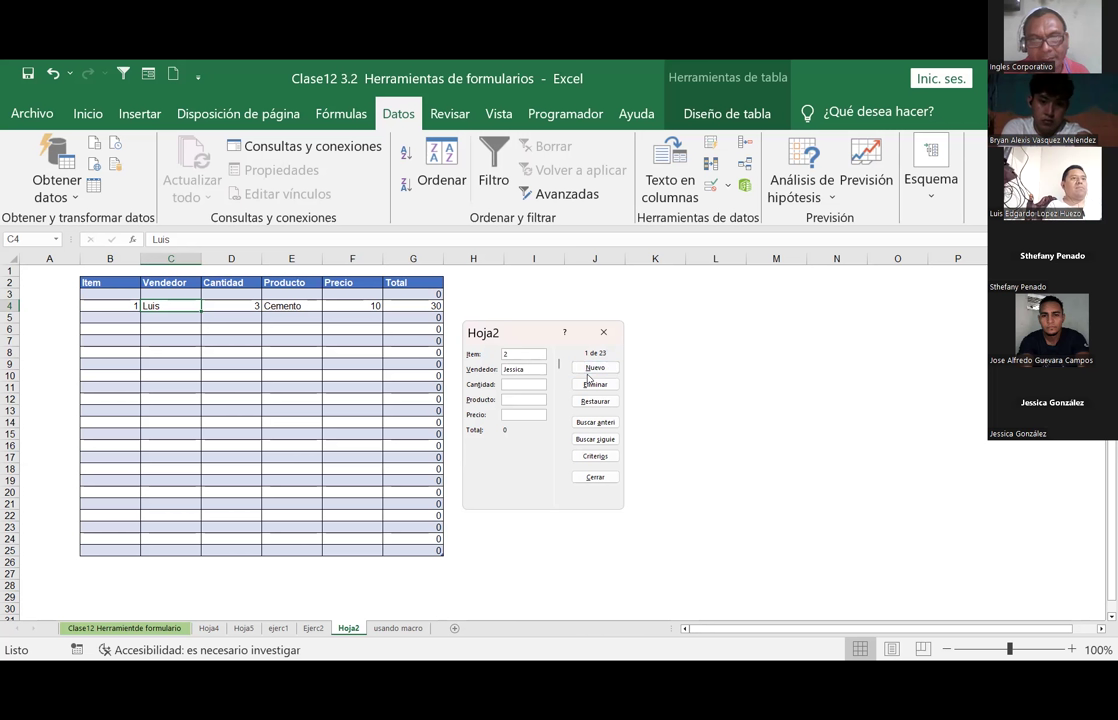
text(5)
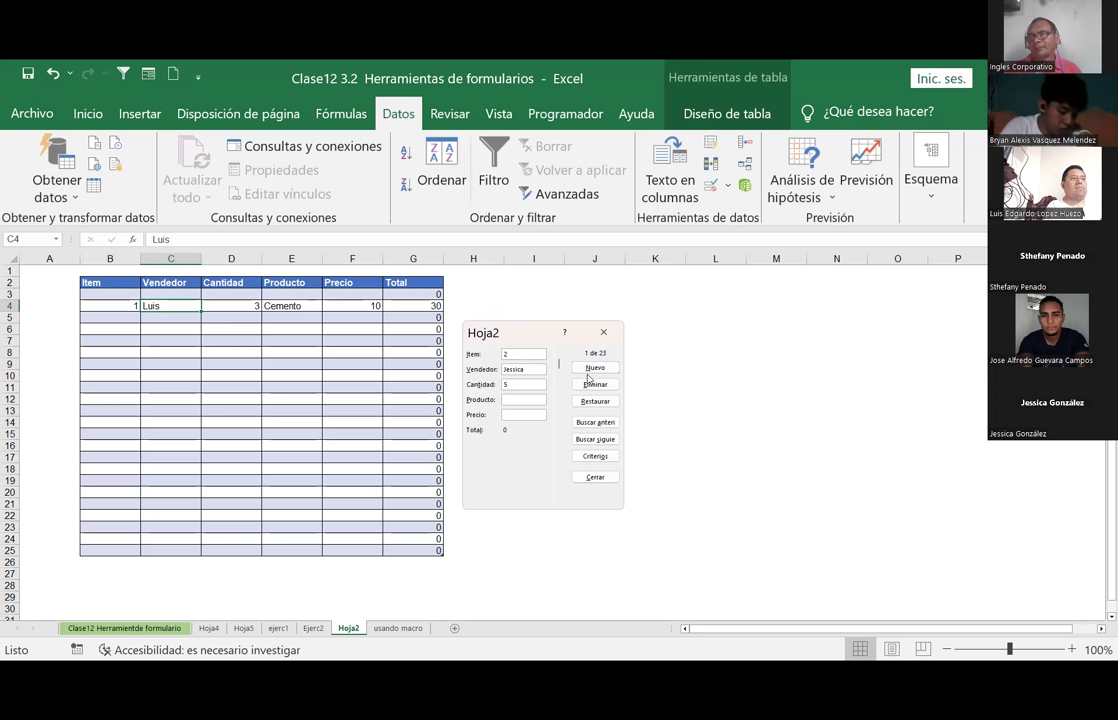
key(Tab)
text(T)
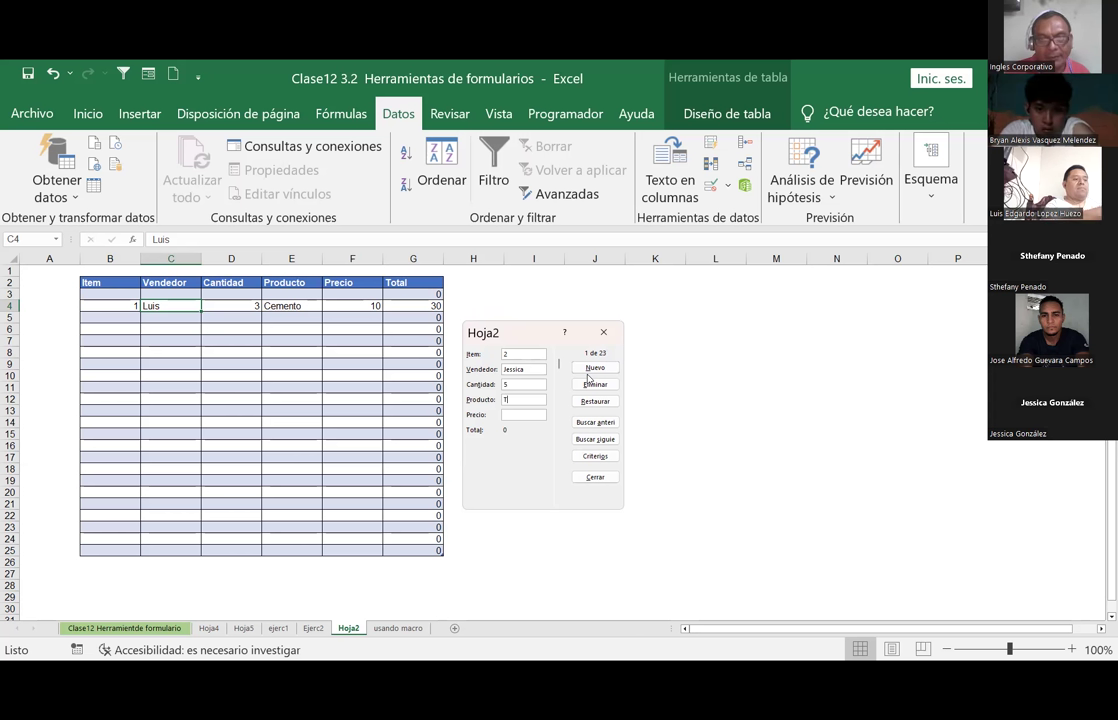
text(irros)
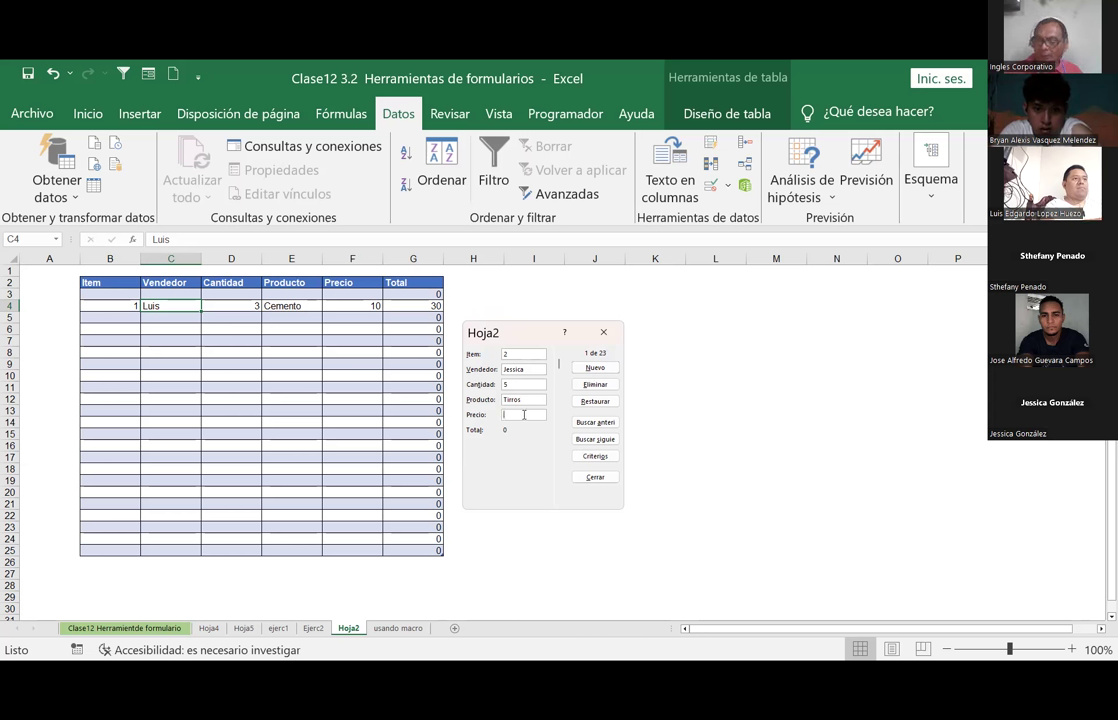
text(375)
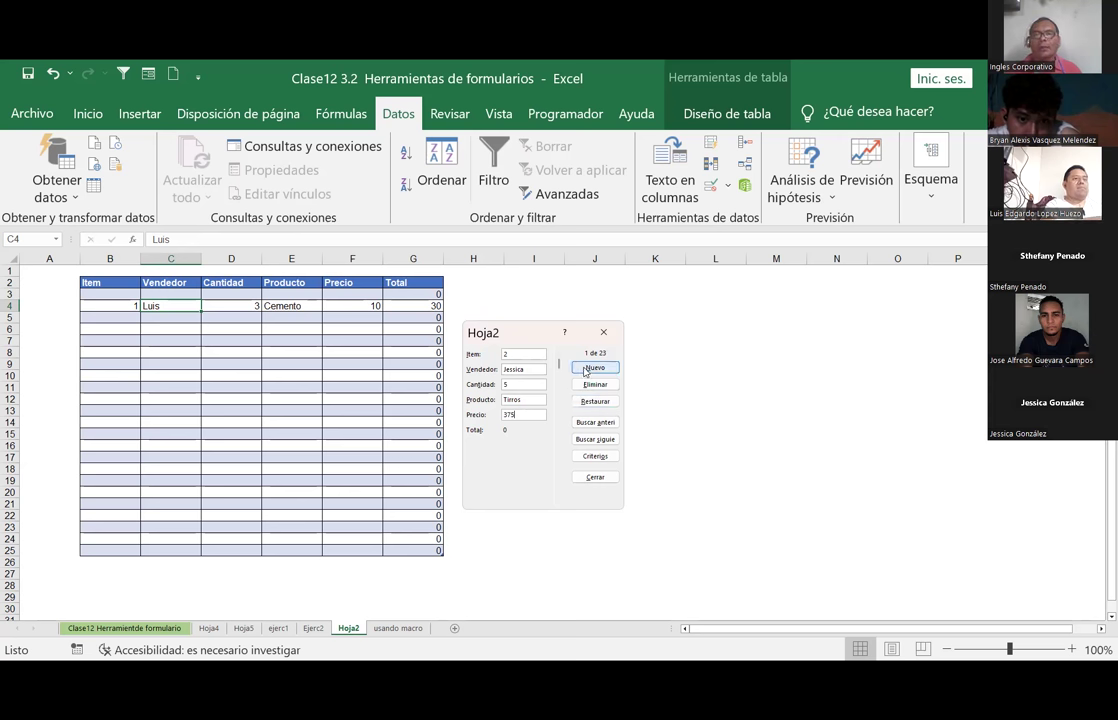
Step: Save the Tirros record (item 2, quantity 5, price 375) into the table, totalling 1875
click(586, 369)
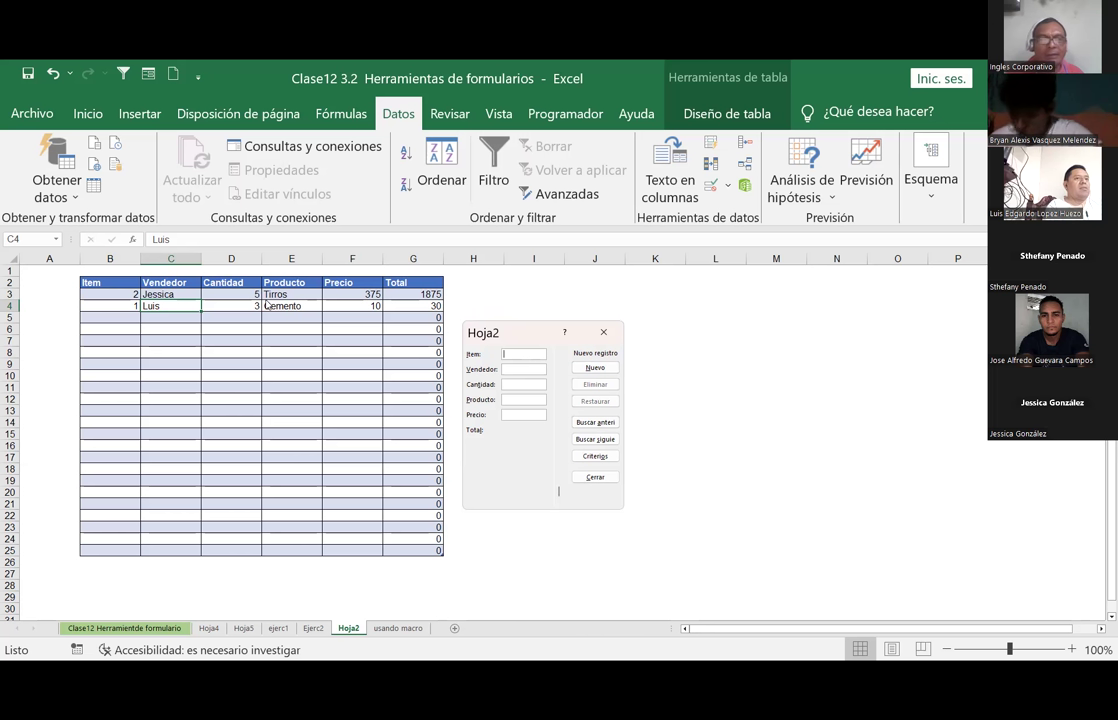
Step: Add record 3 with the seller's name, quantity 2, Candados Yale at price 9 (total 18)
text(3)
key(Tab)
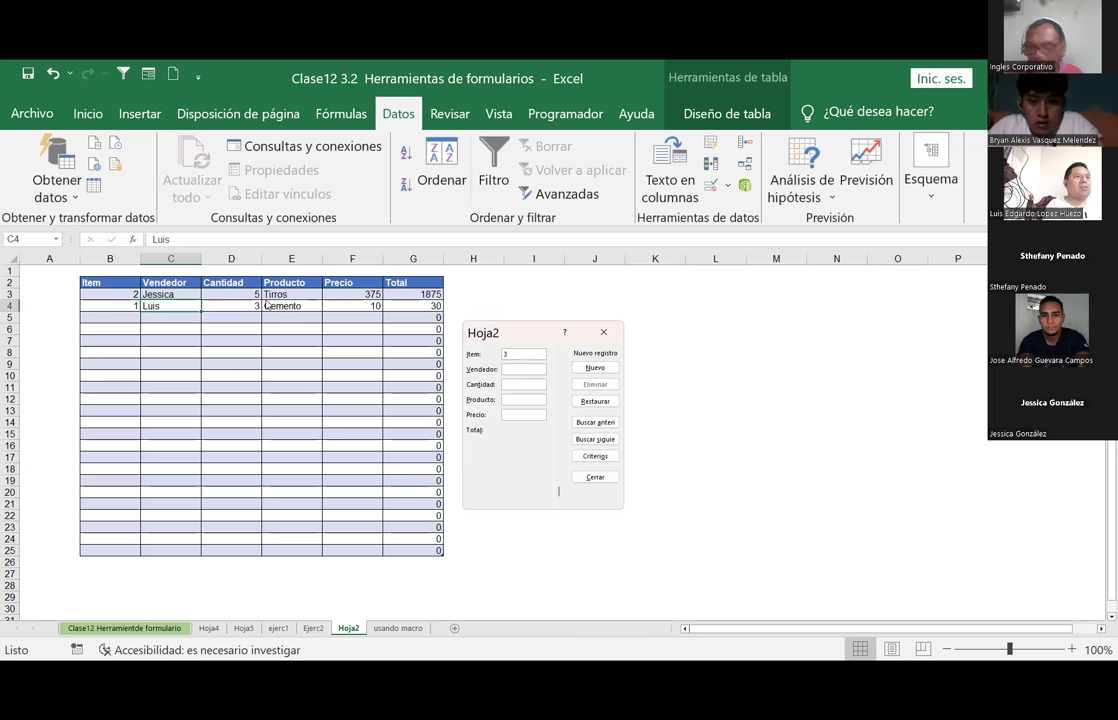
text(St)
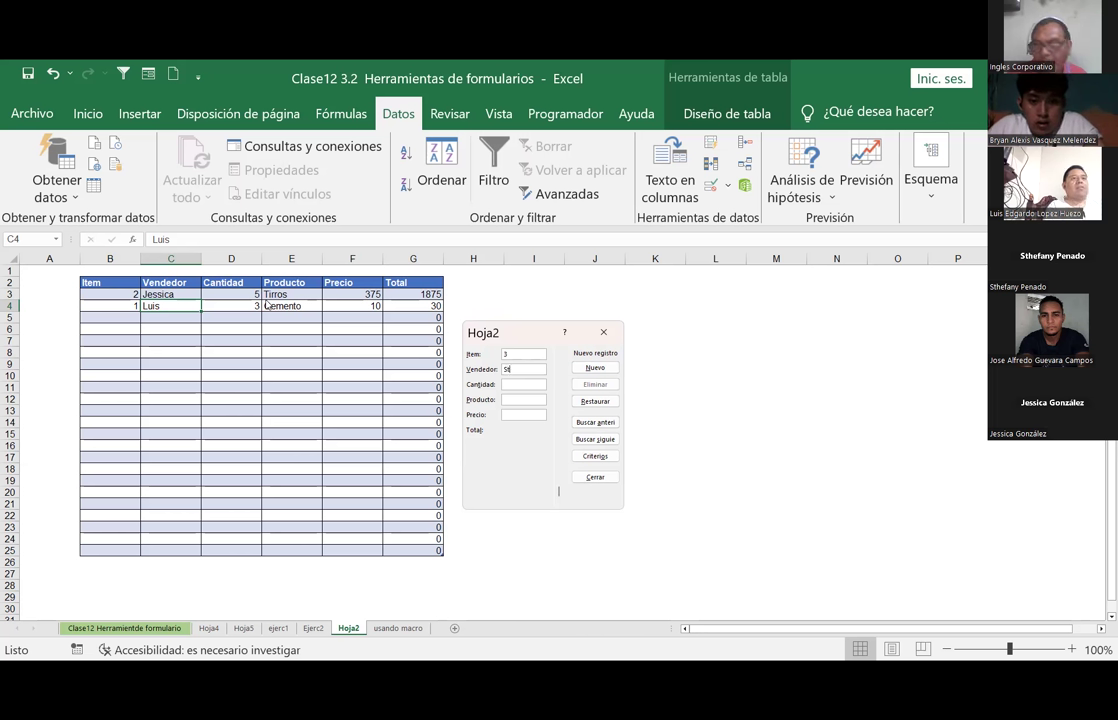
text(hefany)
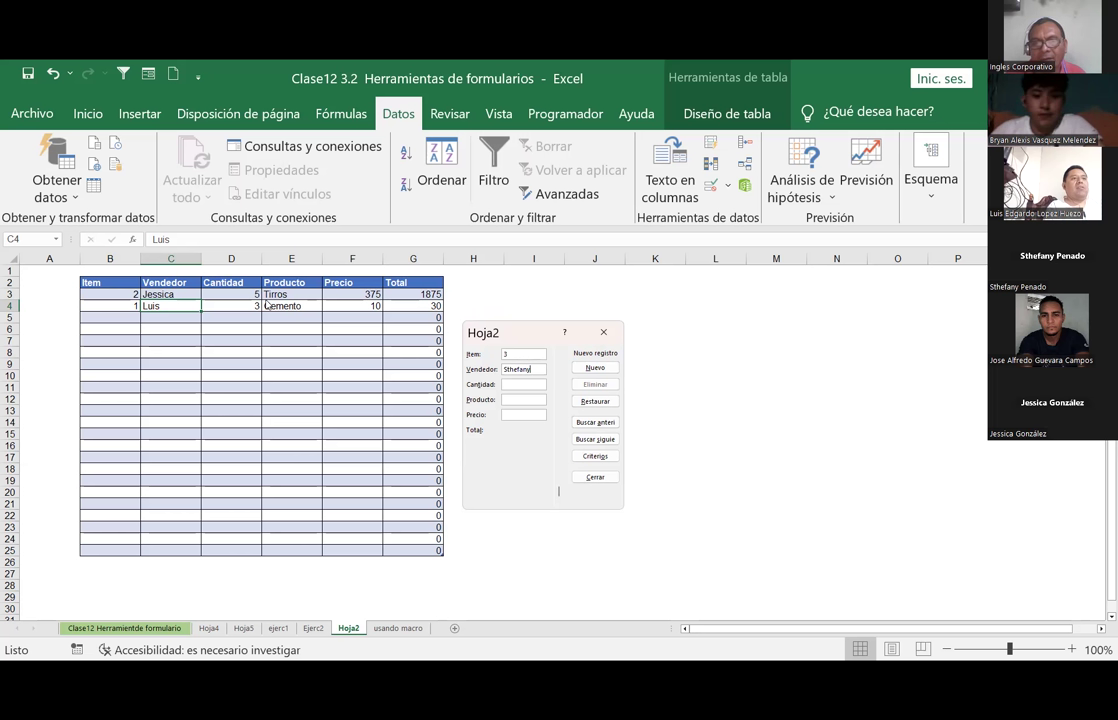
click(526, 384)
text(2)
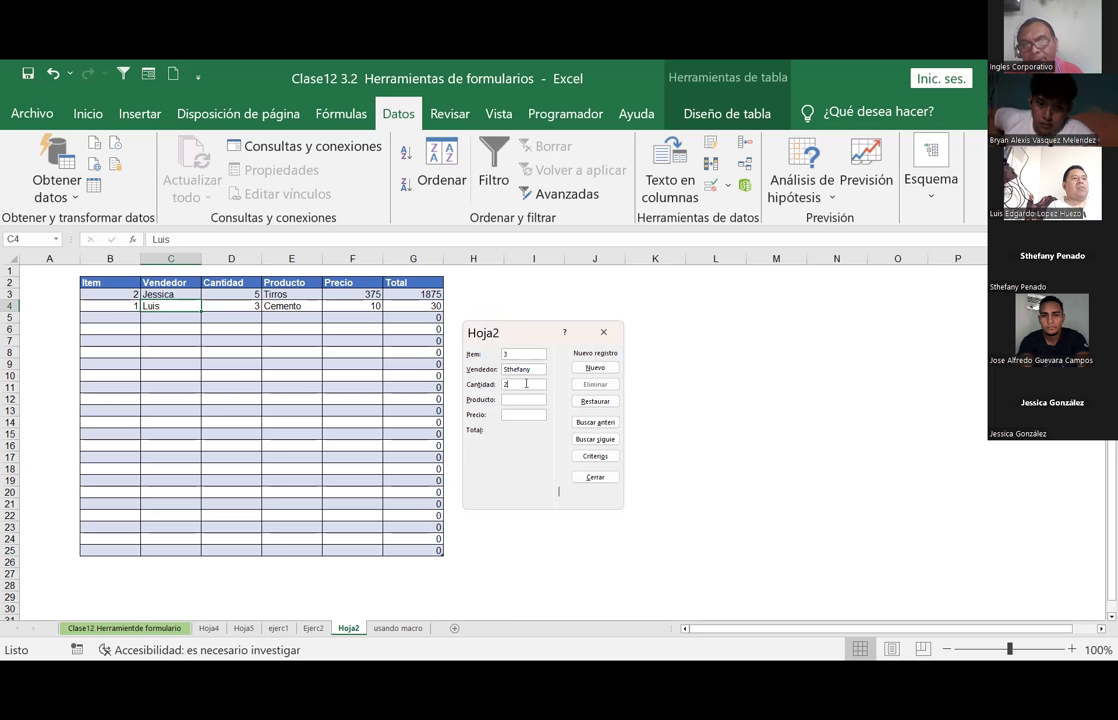
click(522, 400)
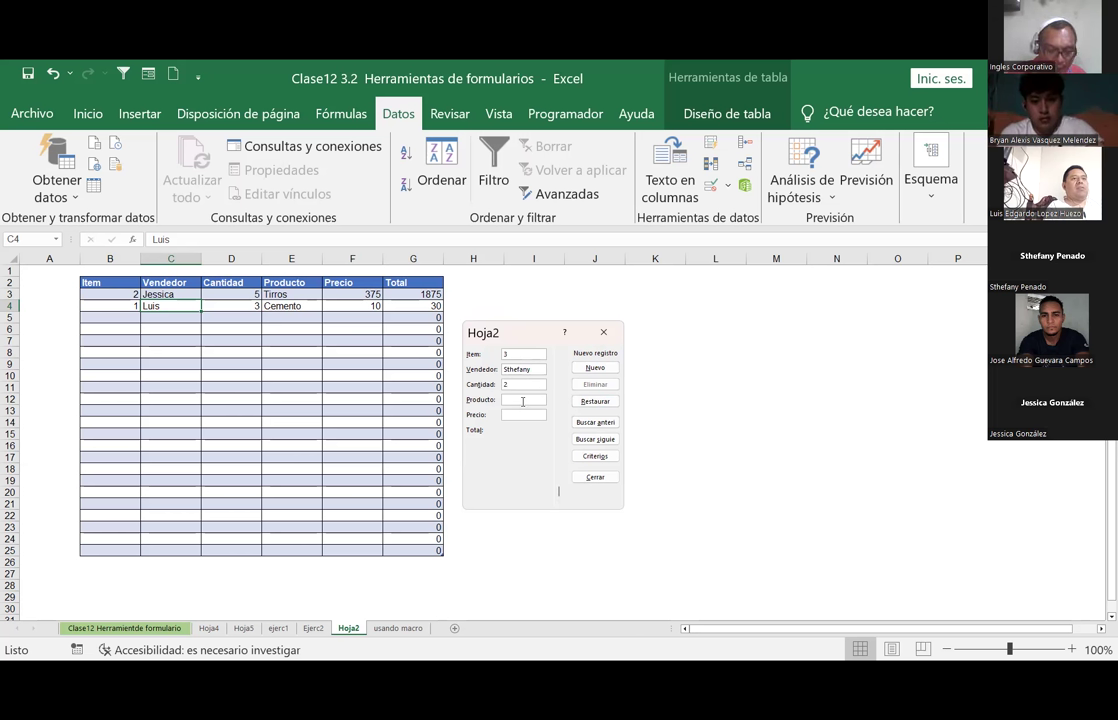
text(Candados )
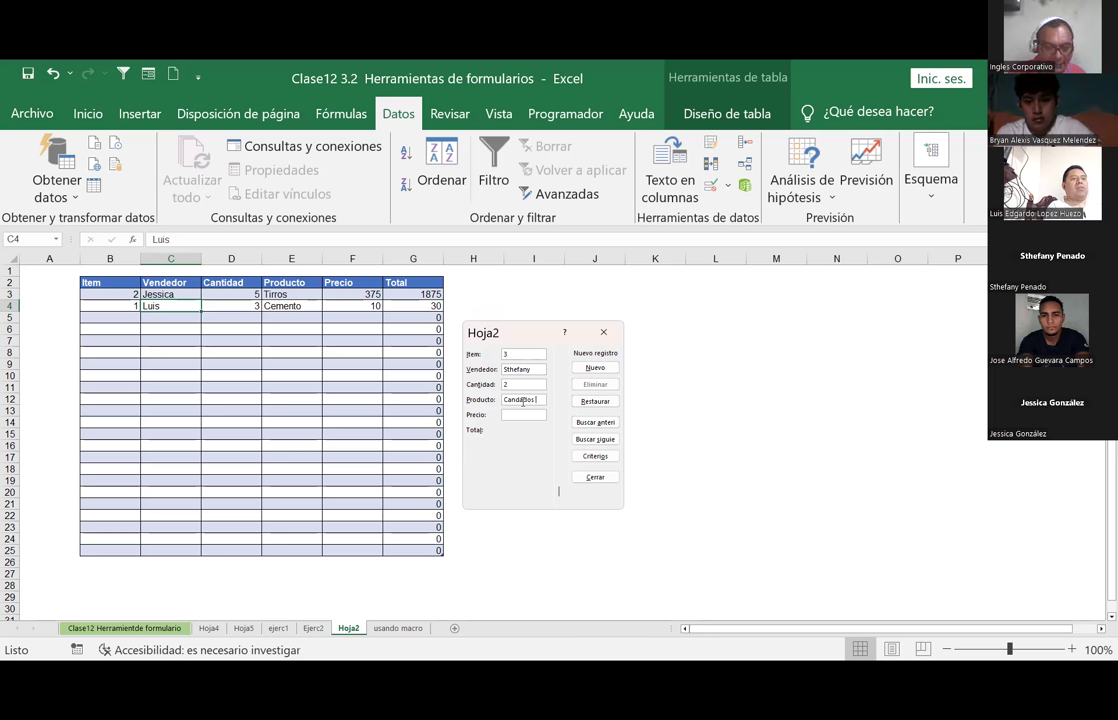
text(Yale)
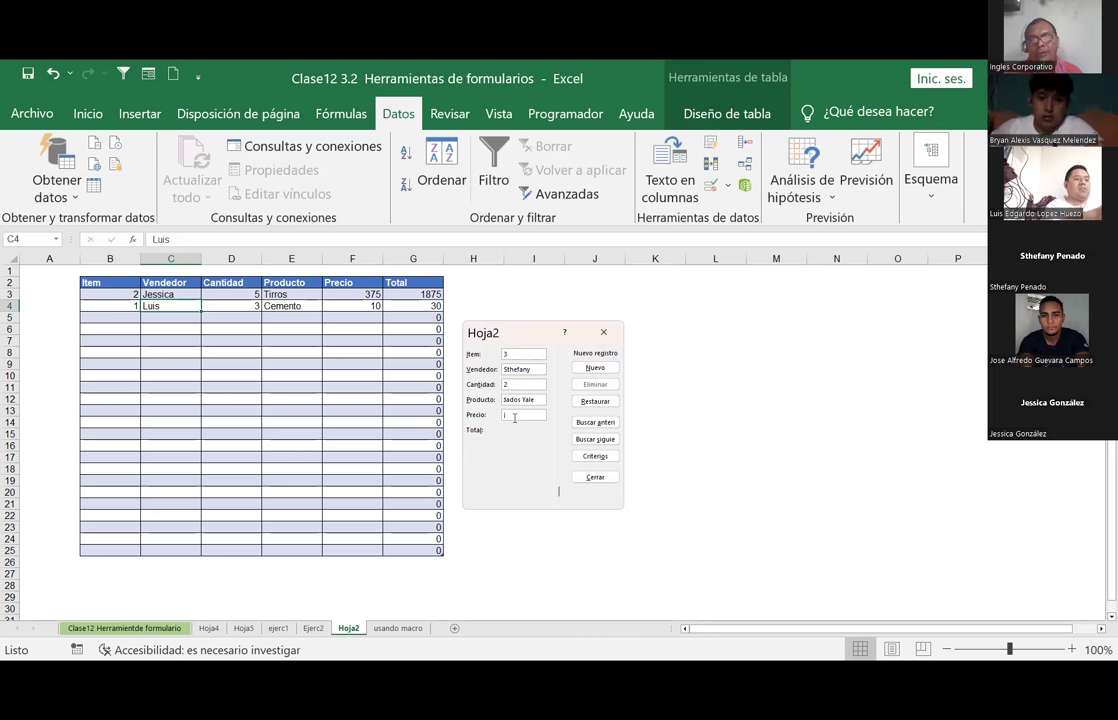
text(9)
key(Tab)
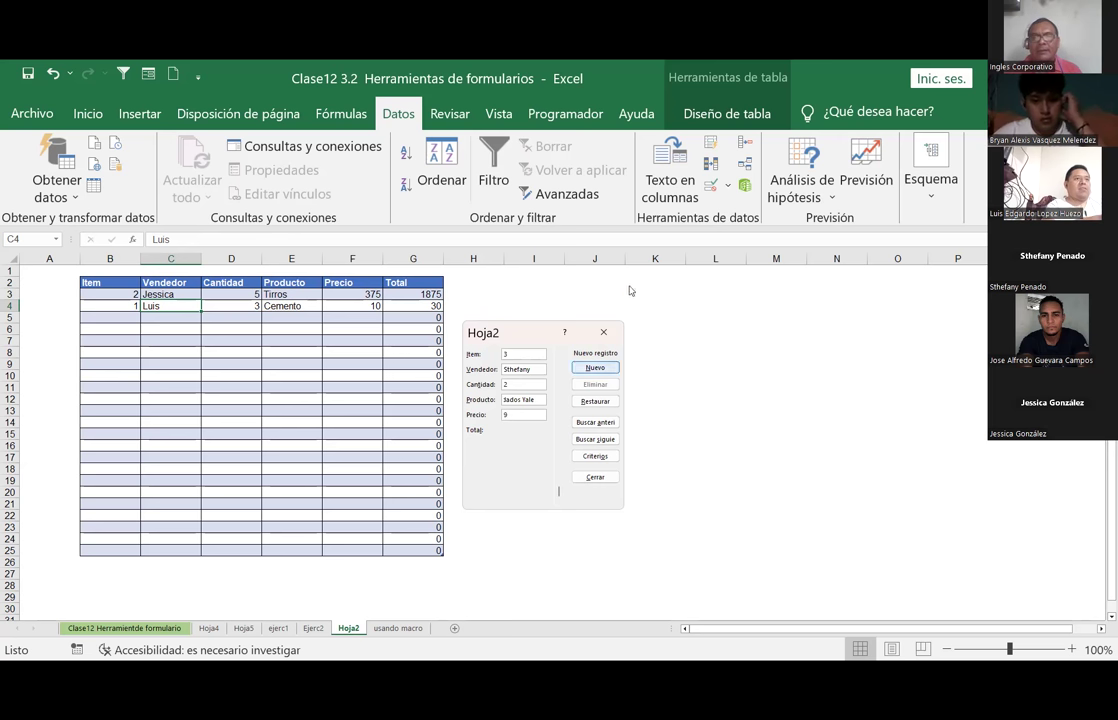
key(Return)
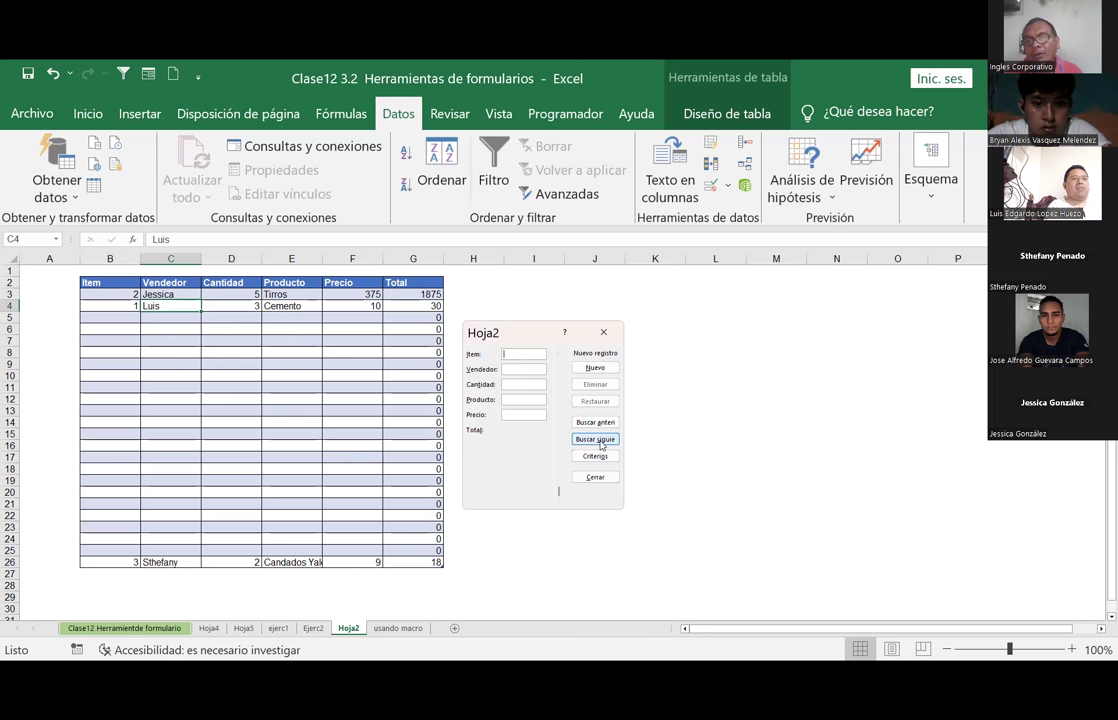
Step: Step back through the form's records, then forward until record 16 of 24 shows
click(602, 428)
click(602, 428)
click(602, 428)
click(602, 428)
click(602, 428)
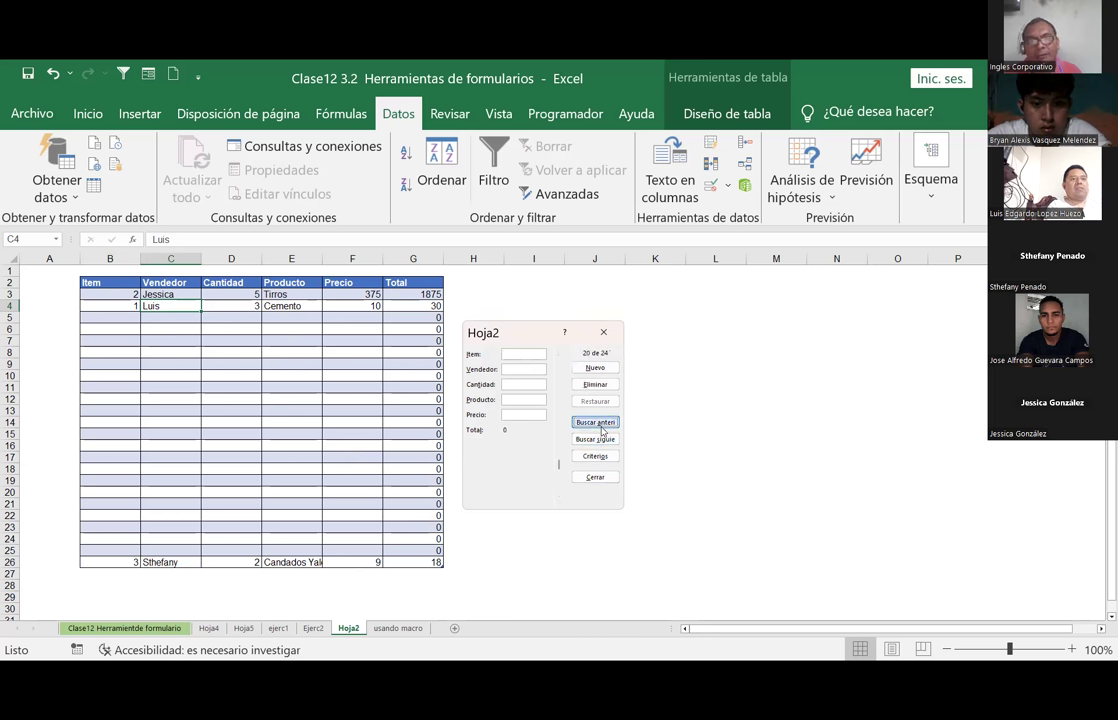
click(602, 428)
click(602, 428)
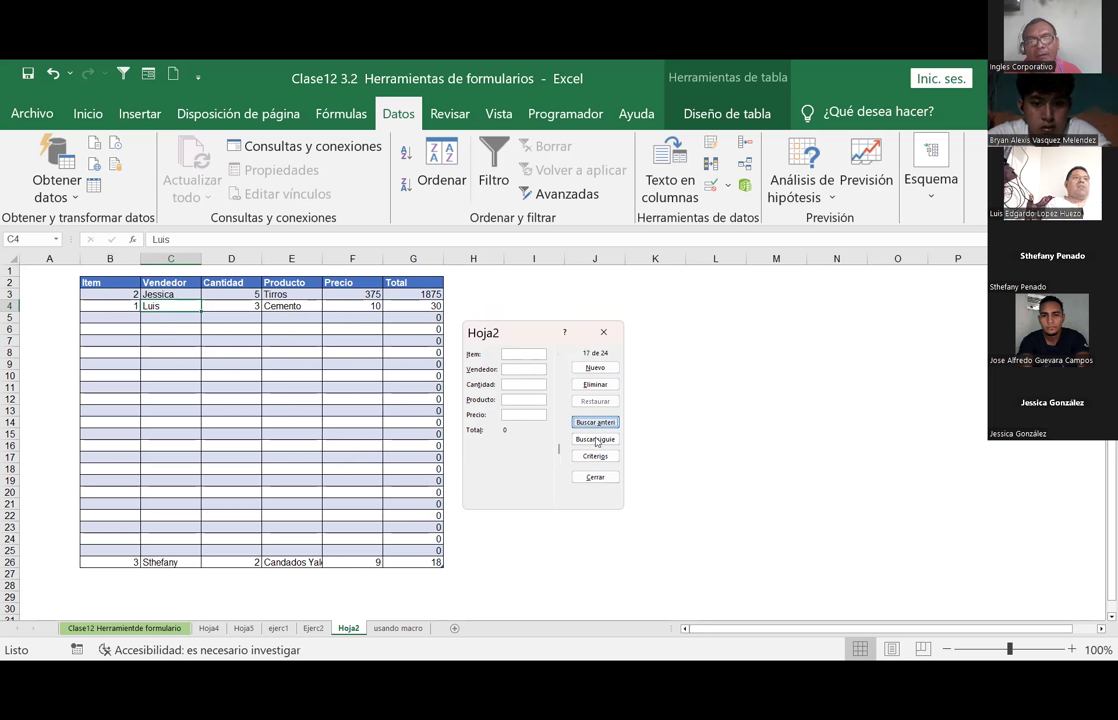
click(598, 425)
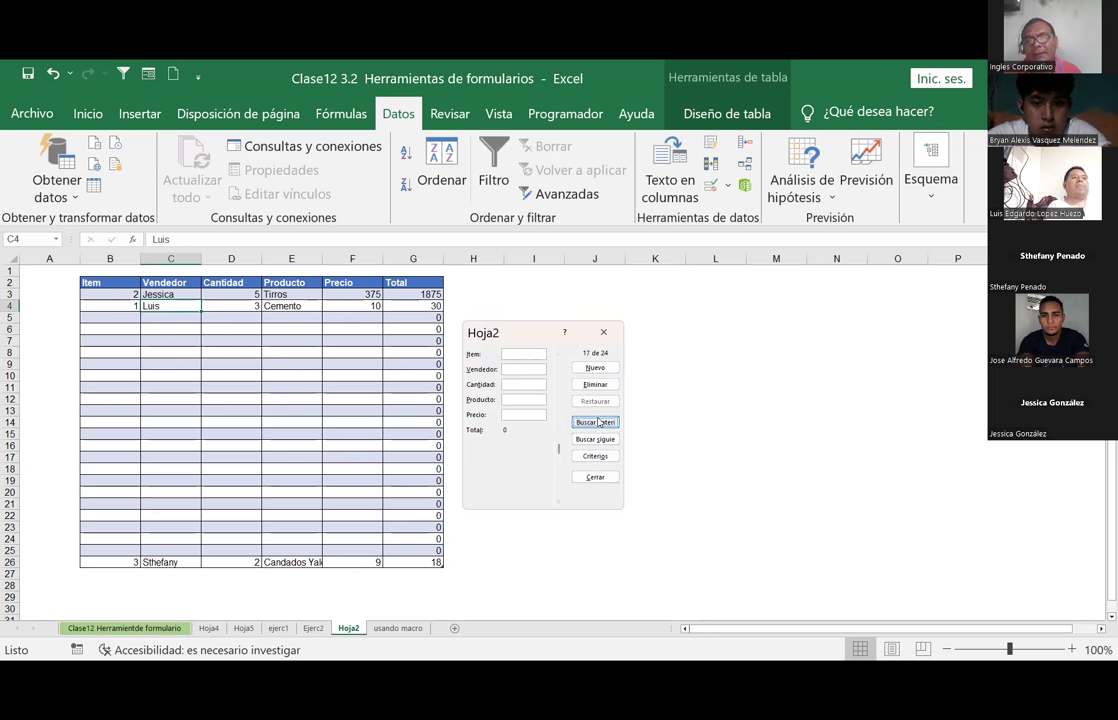
click(598, 425)
click(598, 425)
click(598, 425)
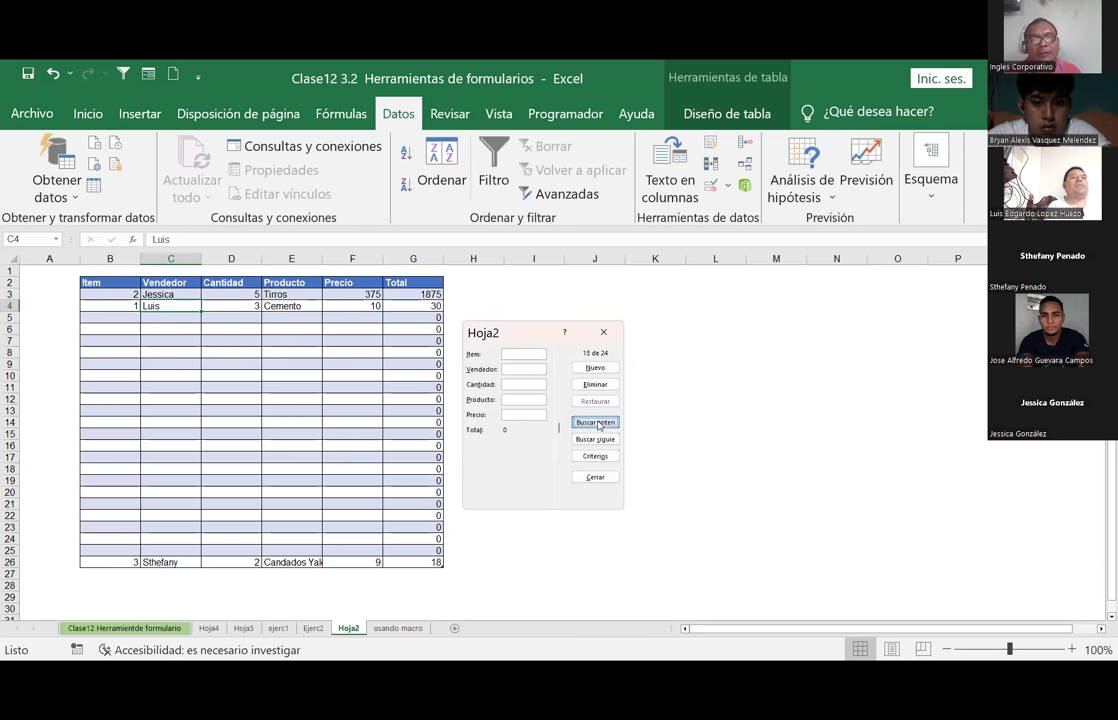
click(598, 425)
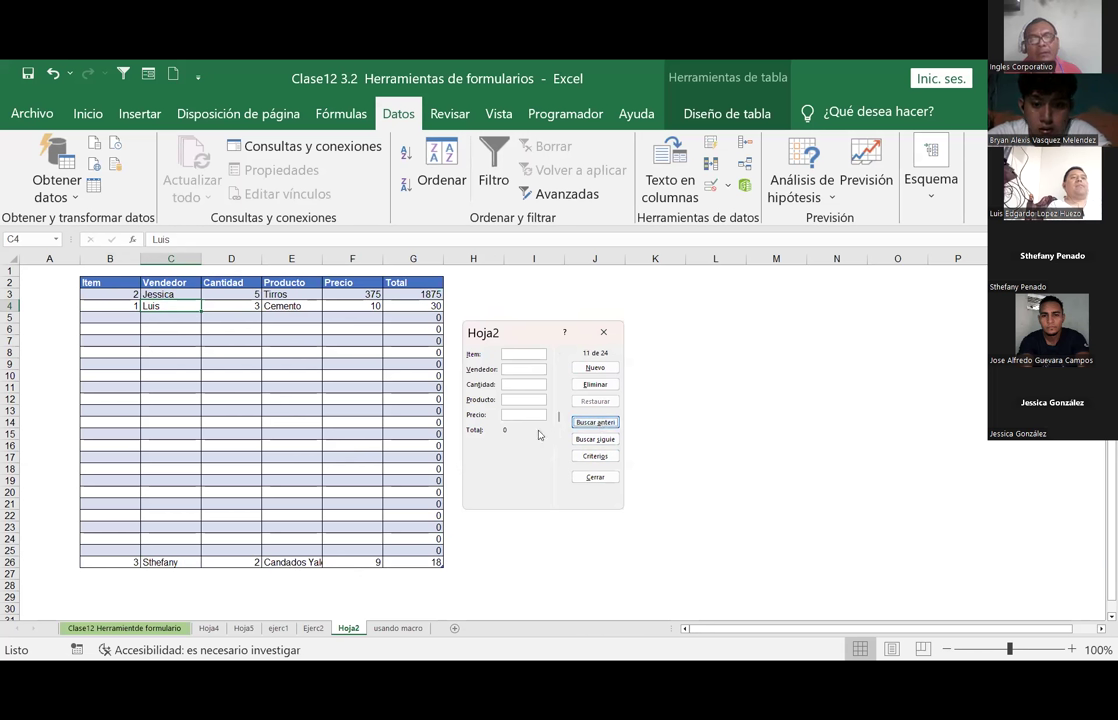
click(596, 439)
click(596, 439)
click(594, 439)
click(590, 439)
click(578, 438)
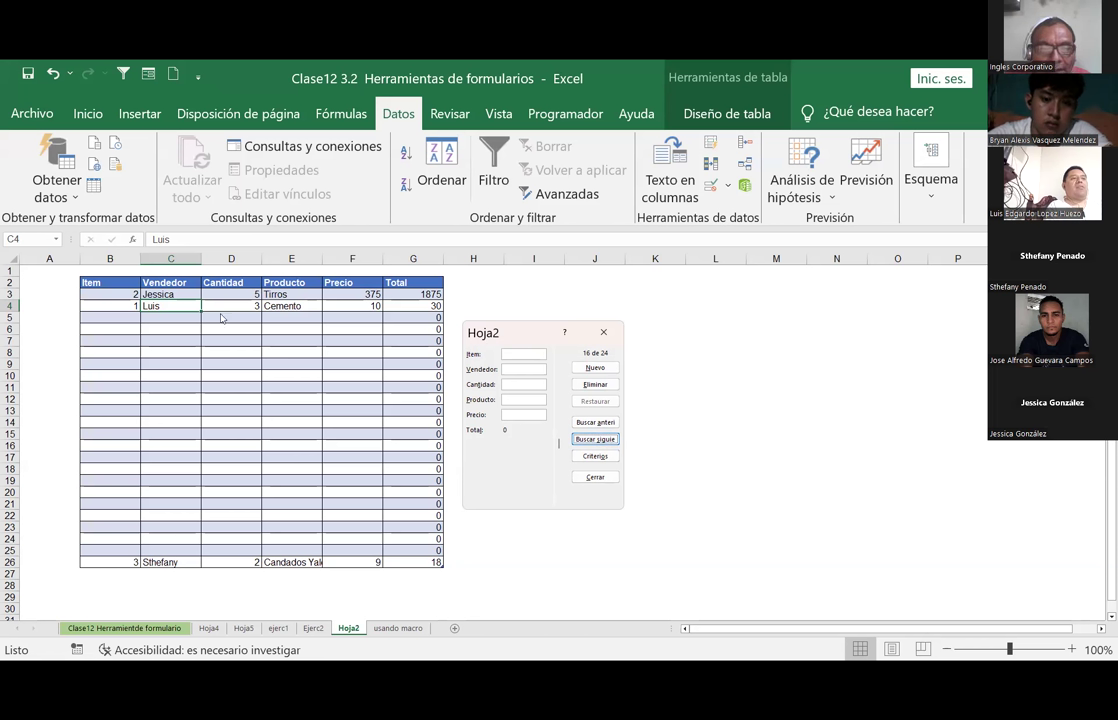
Step: Add record 6 with the seller's name, quantity 6, alambre de amarre at price 1.25
click(518, 354)
text(6)
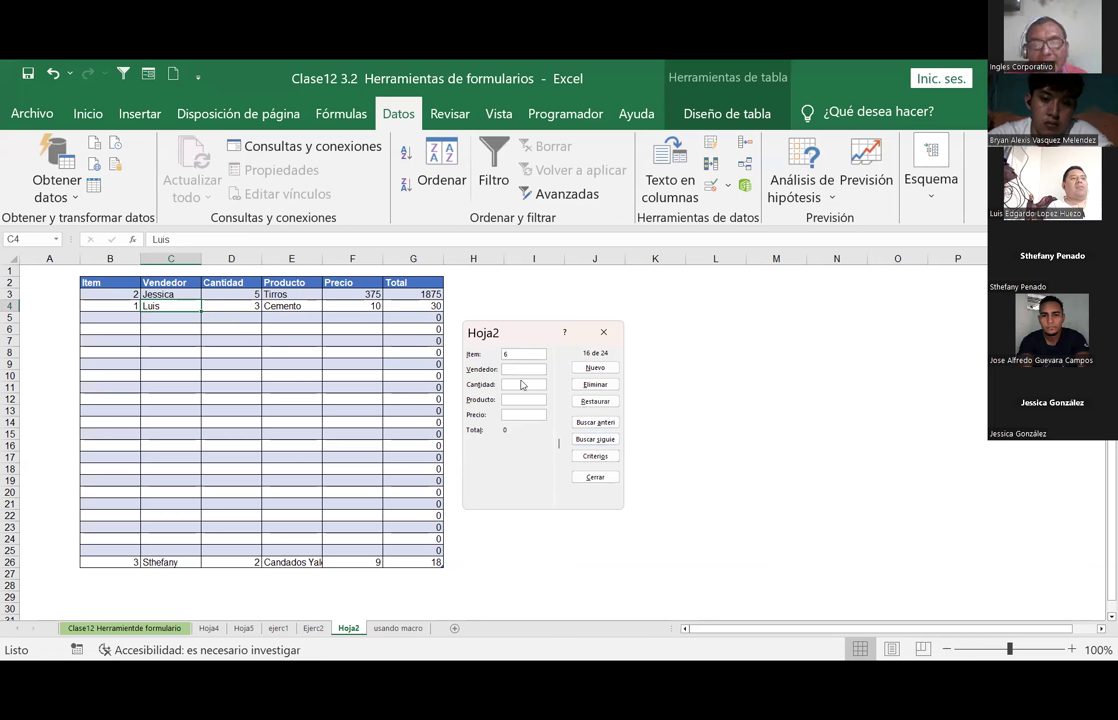
text(anol)
text(o)
text(6)
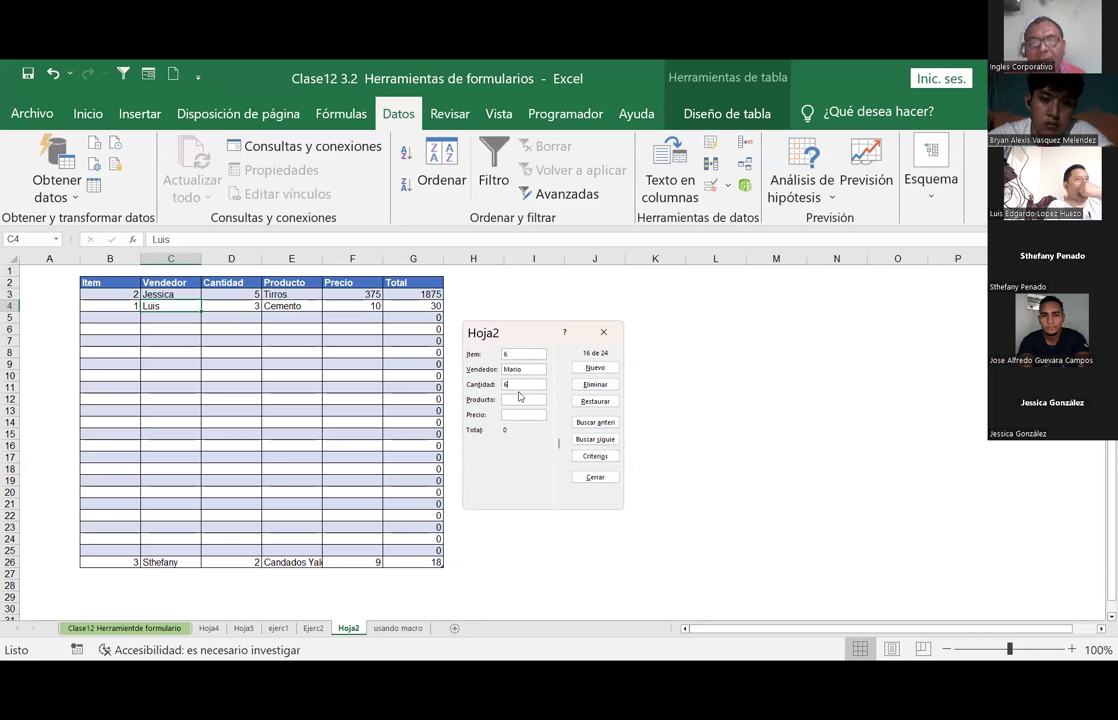
text(alam)
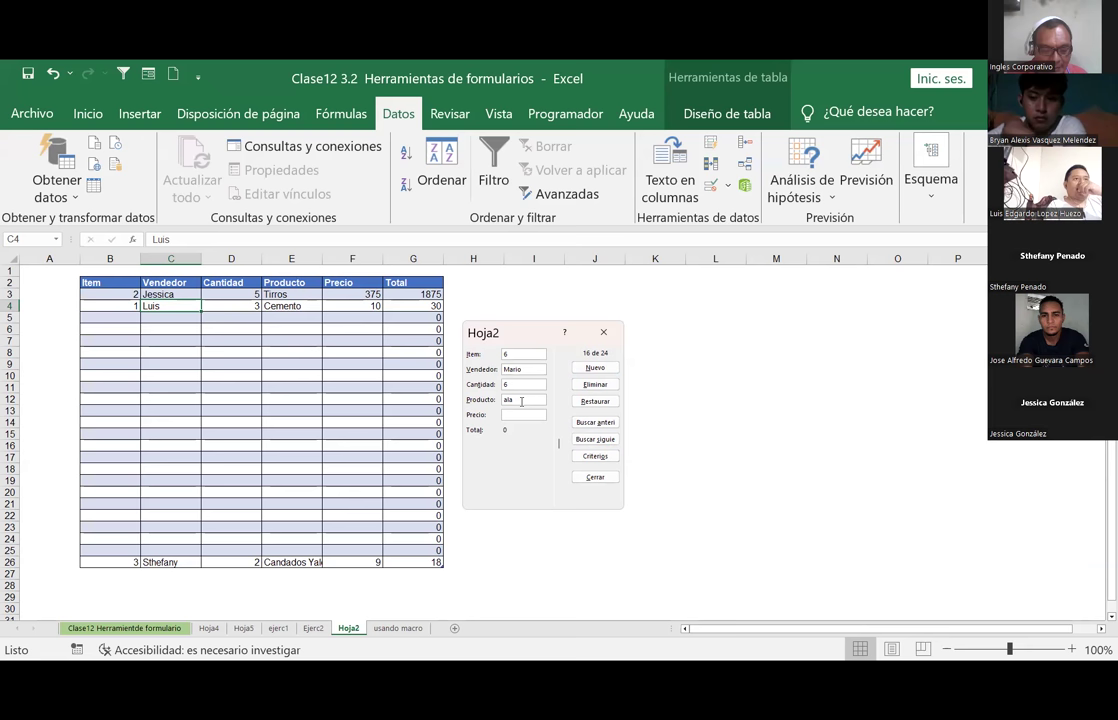
text(bre de )
text(amarre)
click(510, 413)
text(5)
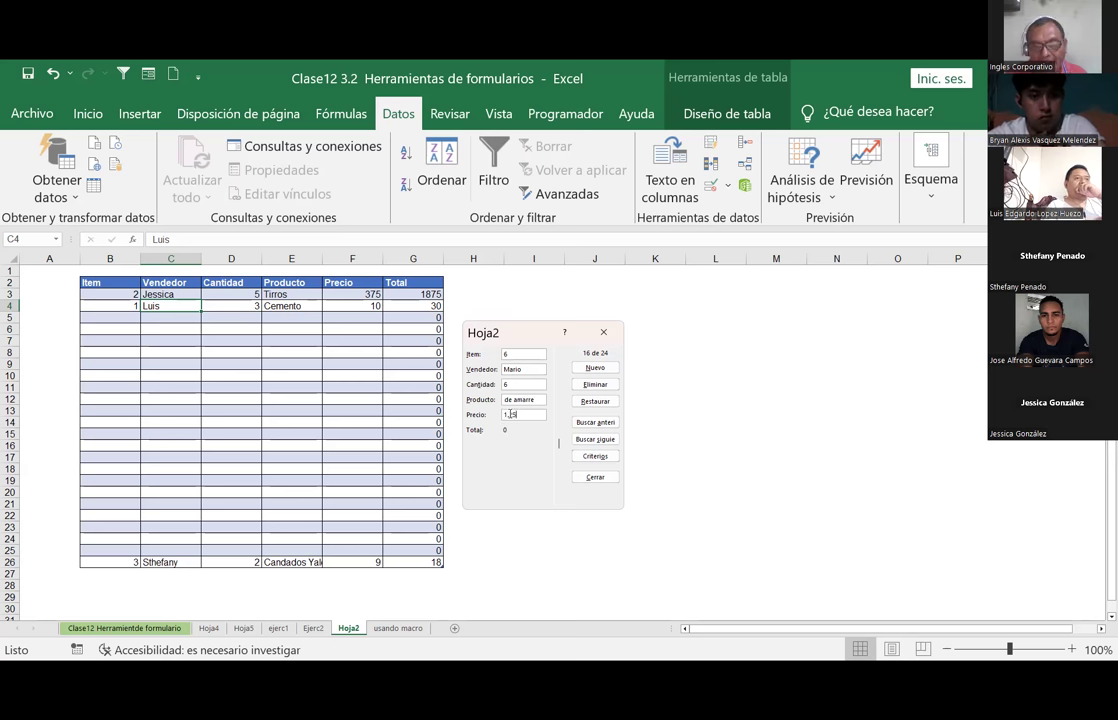
key(Return)
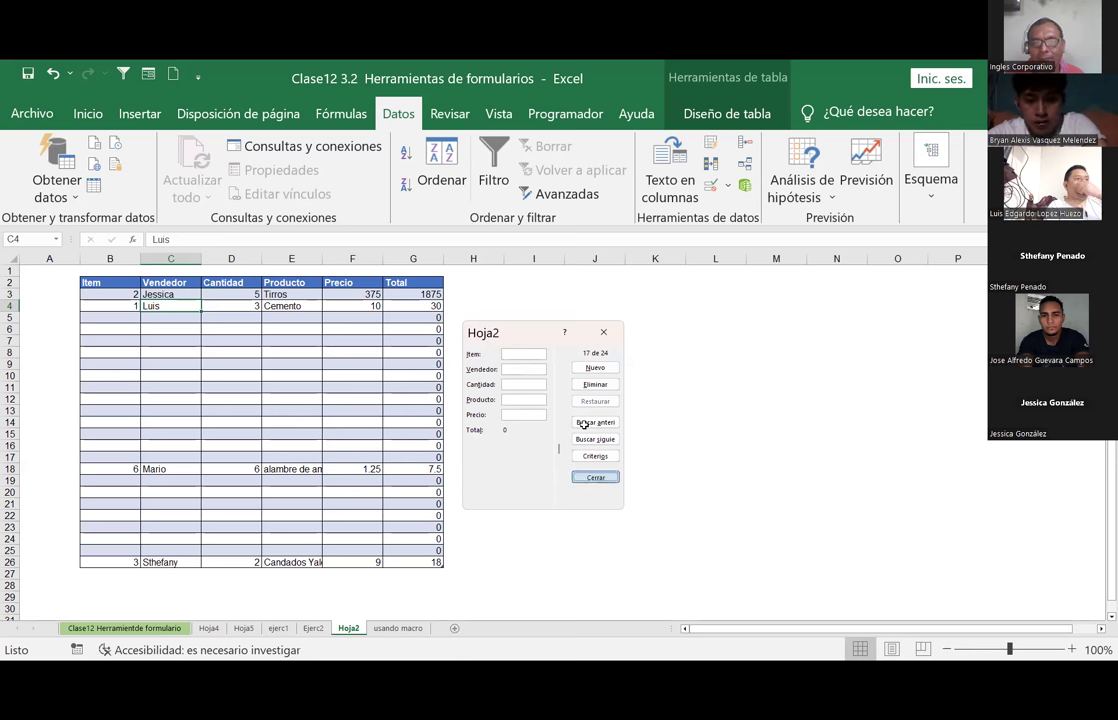
Step: Close the data form and select cells C20, C13 and F6 in the table
click(601, 479)
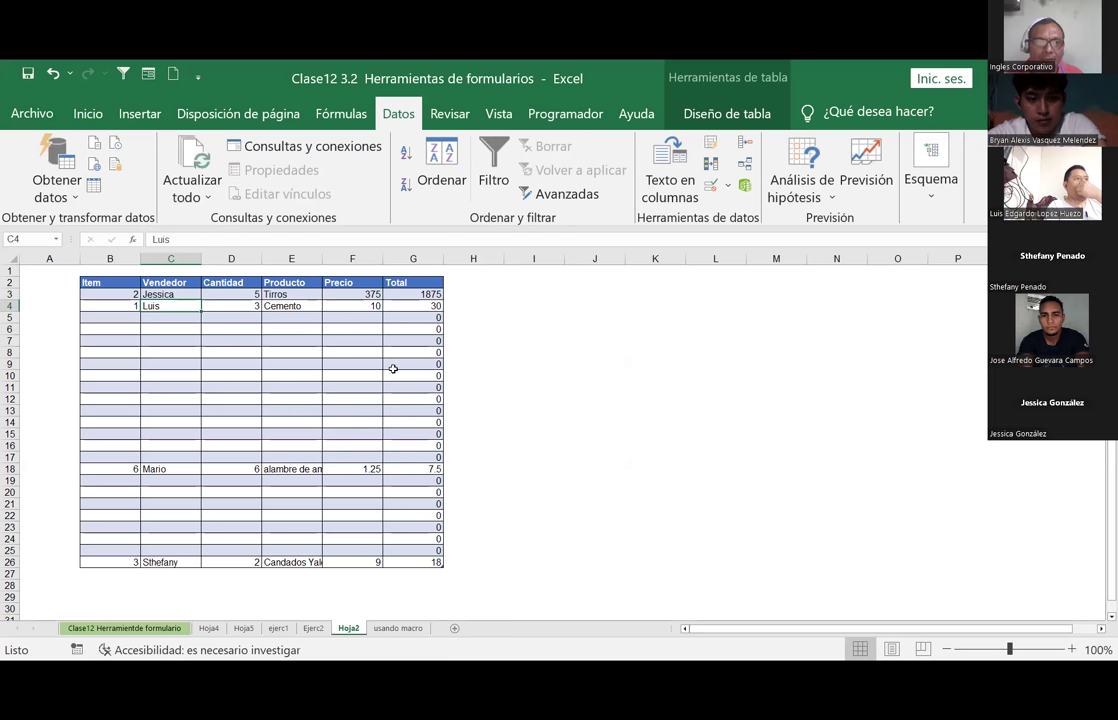
click(197, 487)
click(180, 409)
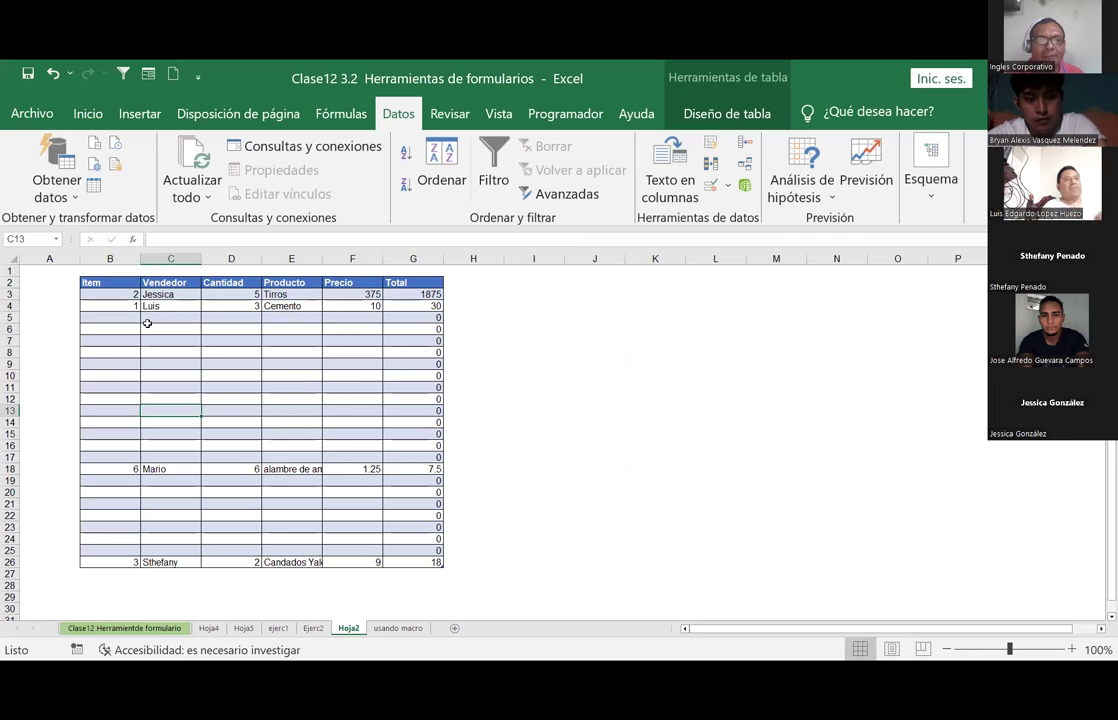
click(292, 305)
click(340, 326)
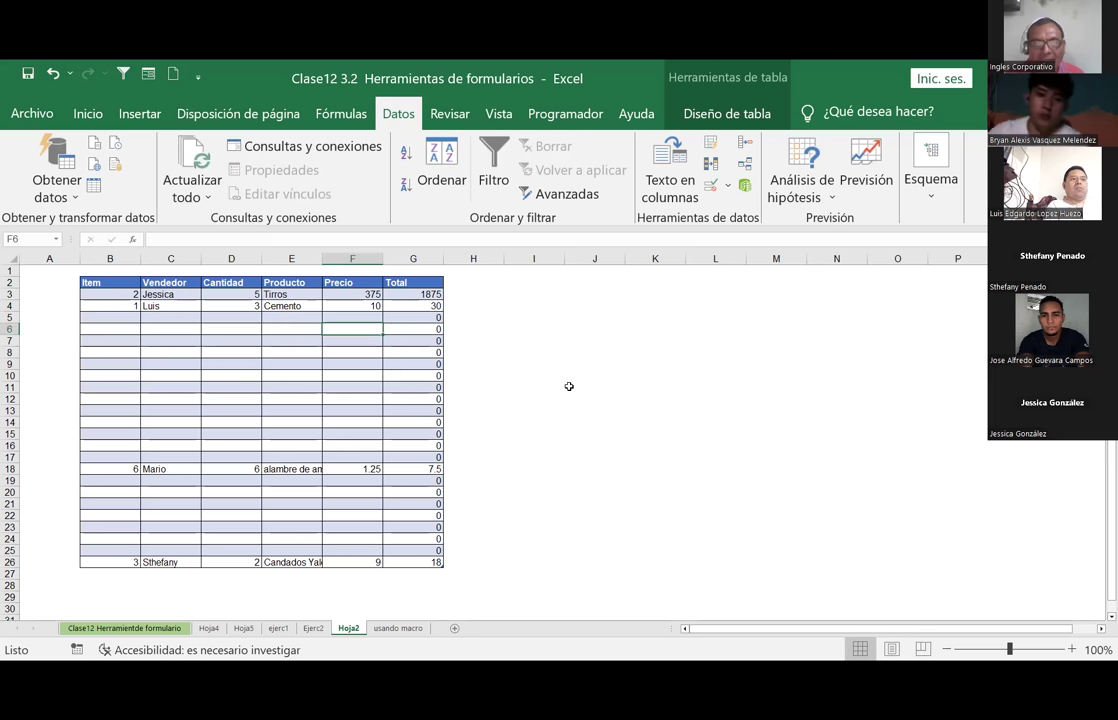
Step: Check the values in B3 and B4 and the Total formula in G4
click(124, 296)
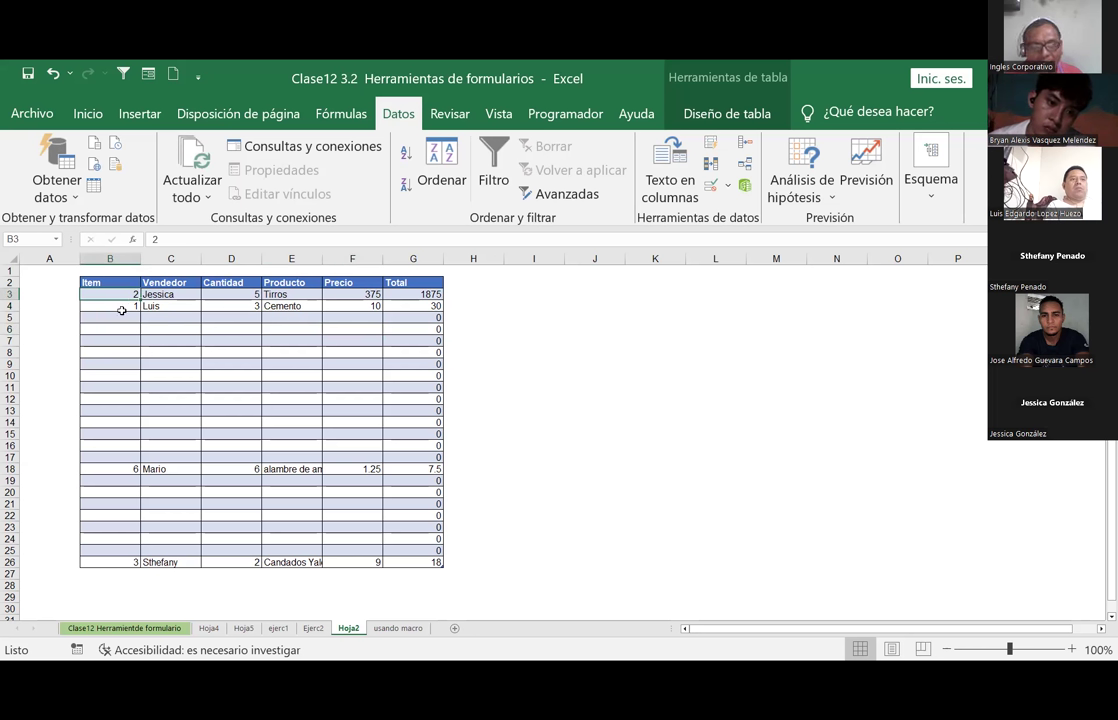
click(117, 306)
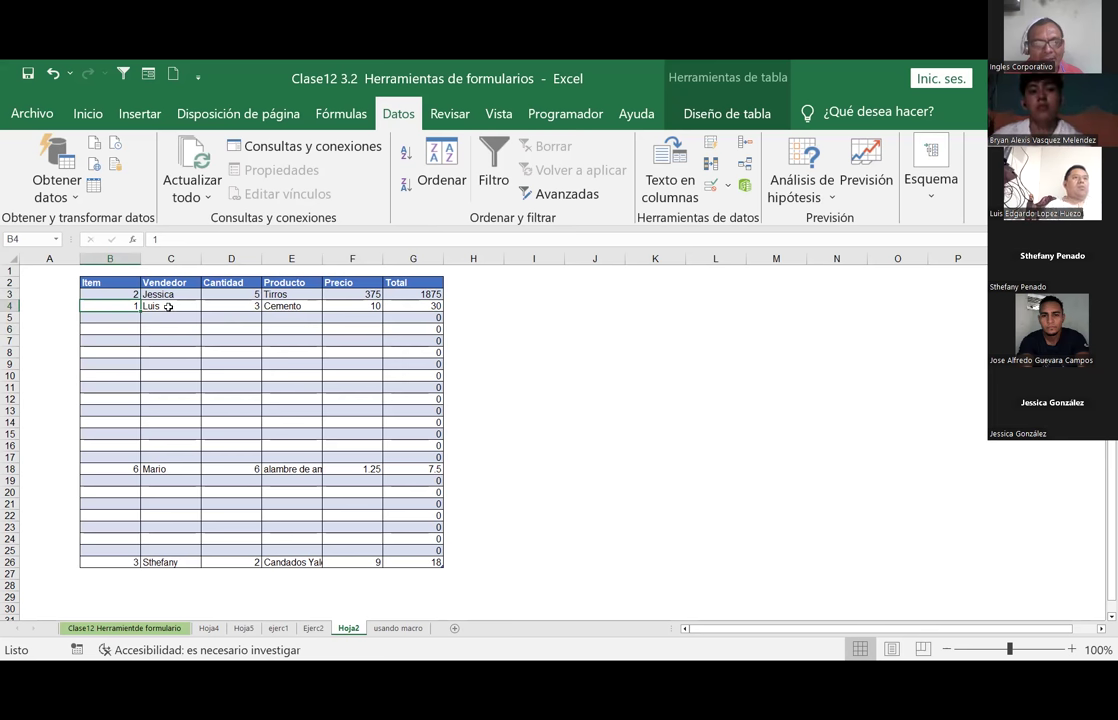
click(390, 306)
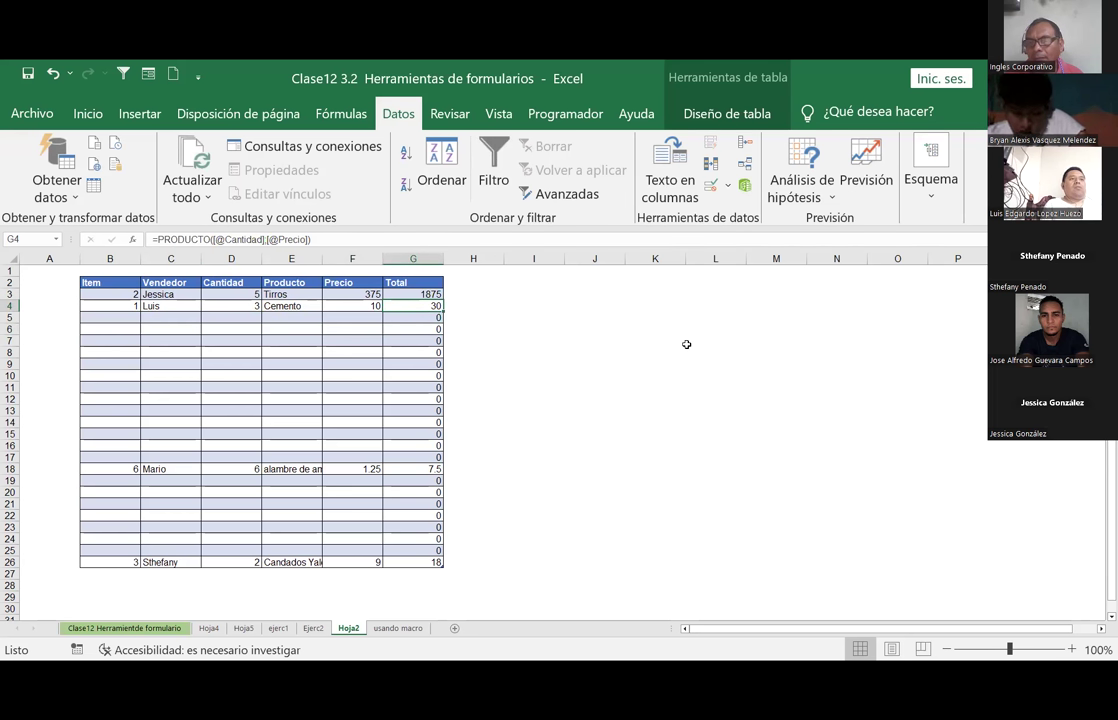
mouse_move(322, 292)
mouse_down()
mouse_move(303, 300)
mouse_move(286, 363)
mouse_up()
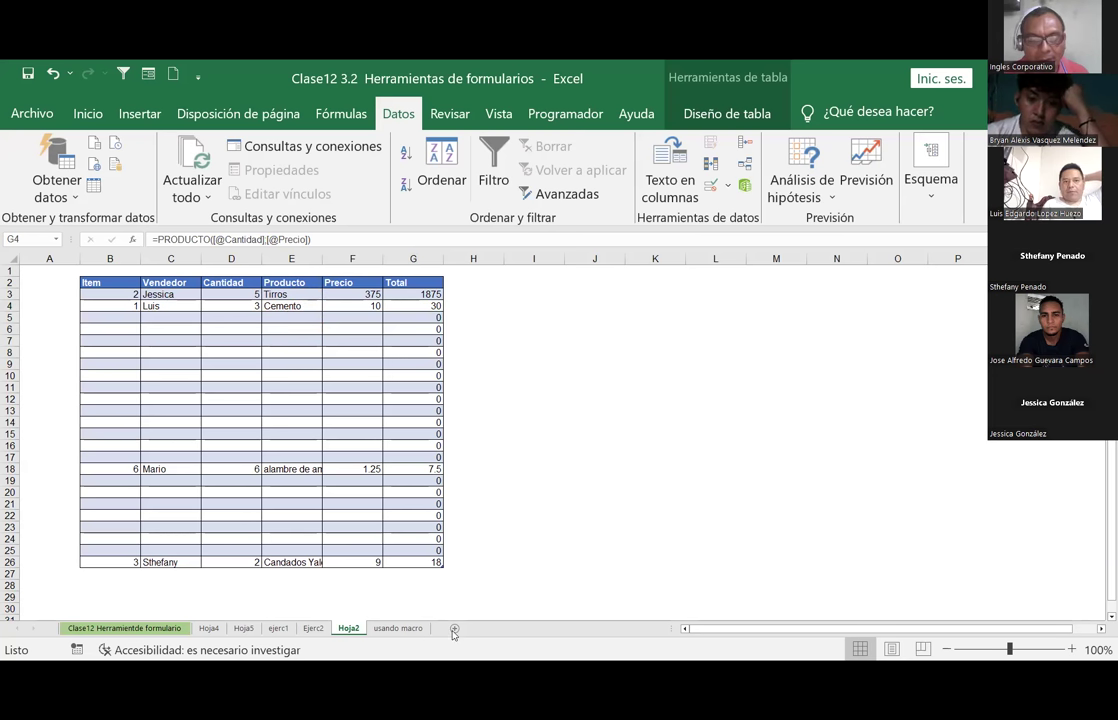
click(454, 628)
click(217, 342)
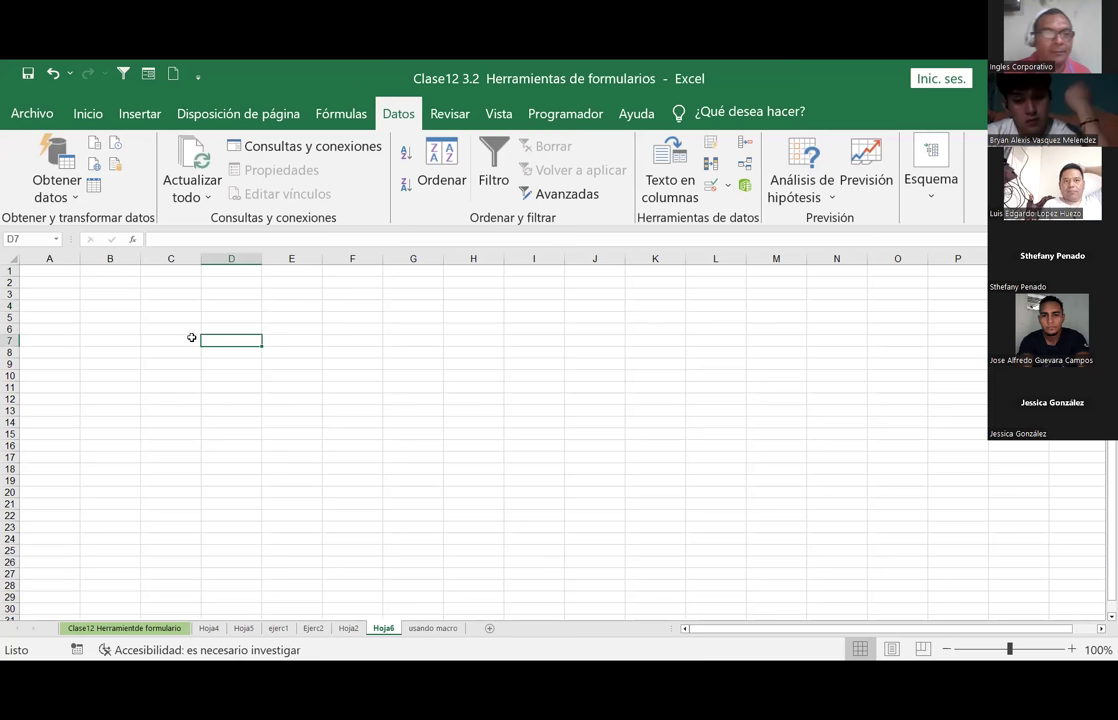
click(188, 302)
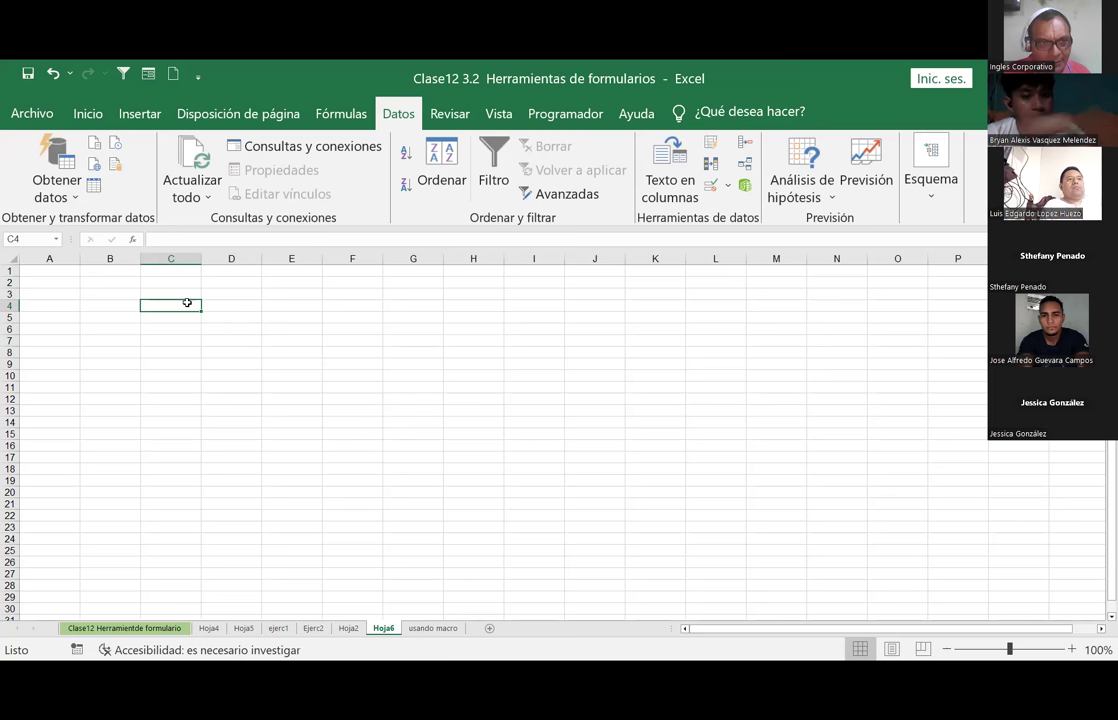
key(Up)
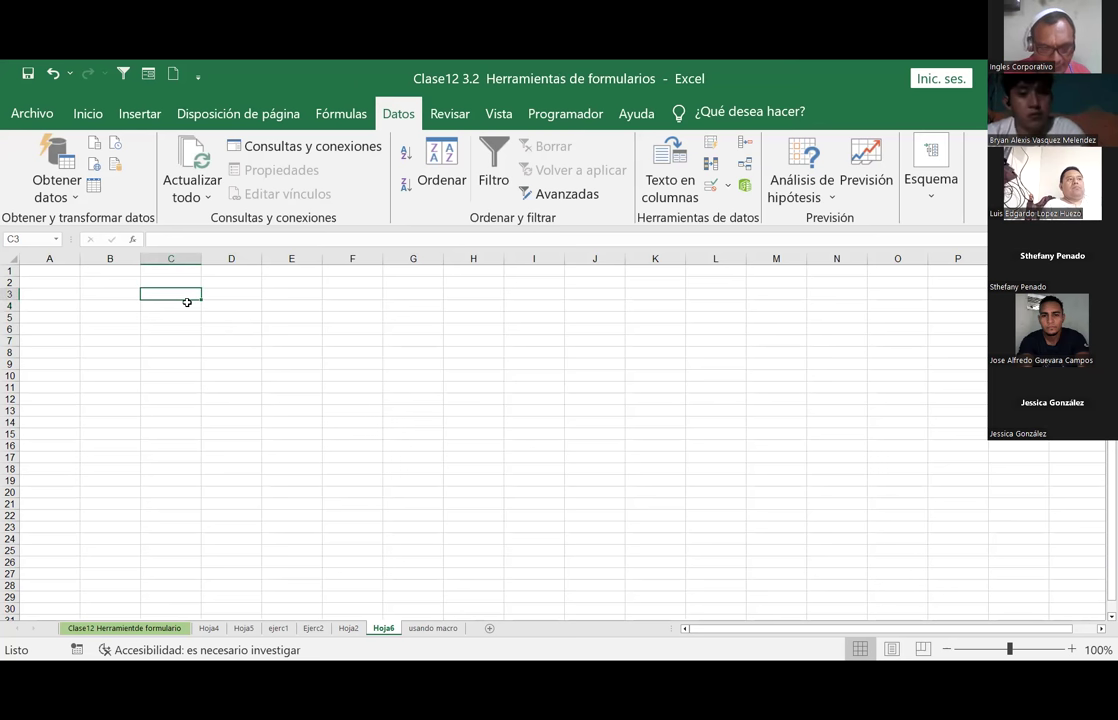
text(formul)
Step: Enter the title FORMULARIO DE NOTAS in C3 and headers ID and NOMBRE COMPLETO in B5:C5
key(BackSpace)
key(BackSpace)
key(BackSpace)
key(BackSpace)
key(BackSpace)
key(BackSpace)
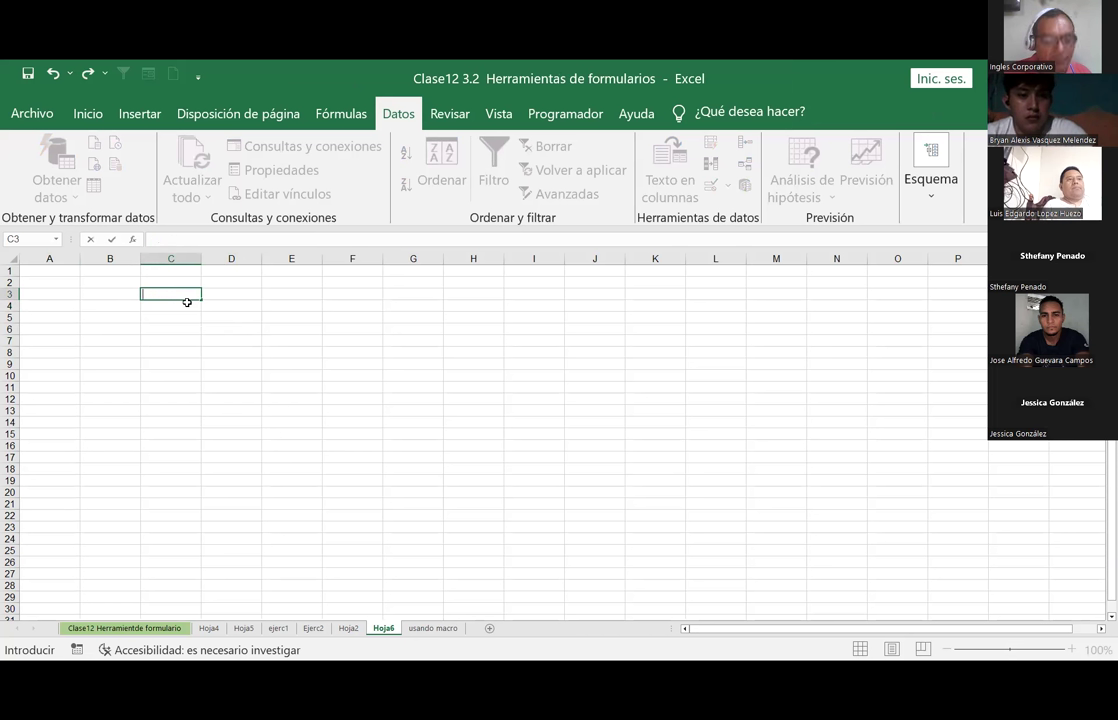
text(FORMULARIO DE NOTAS)
key(Return)
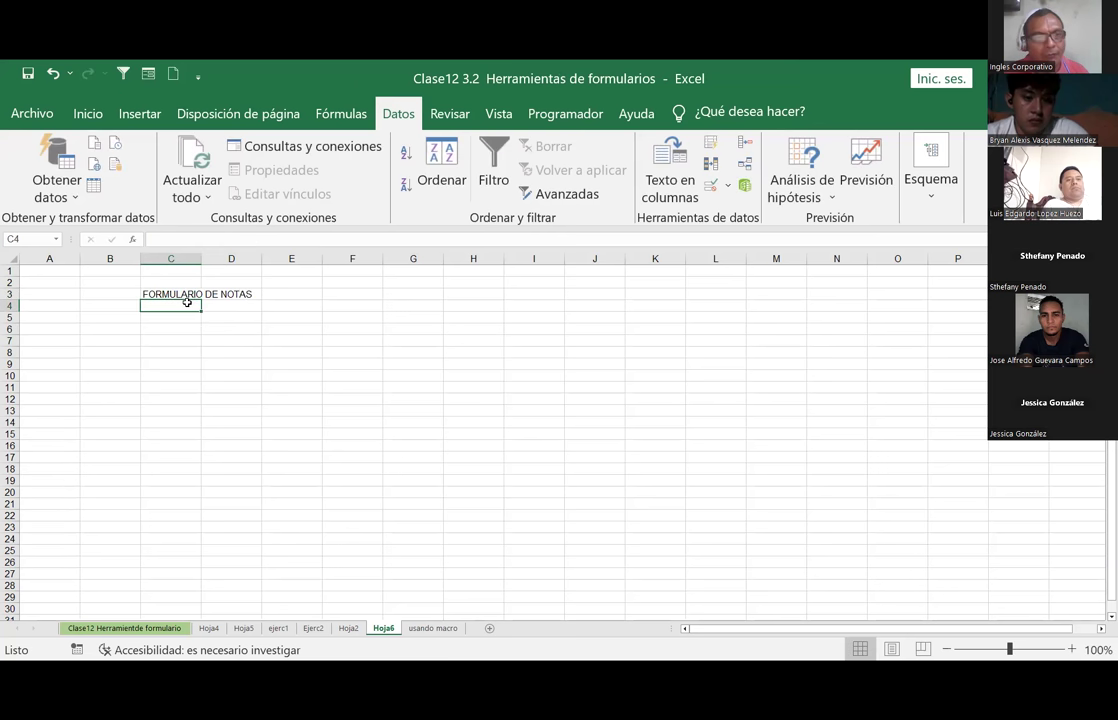
key(Down)
key(Left)
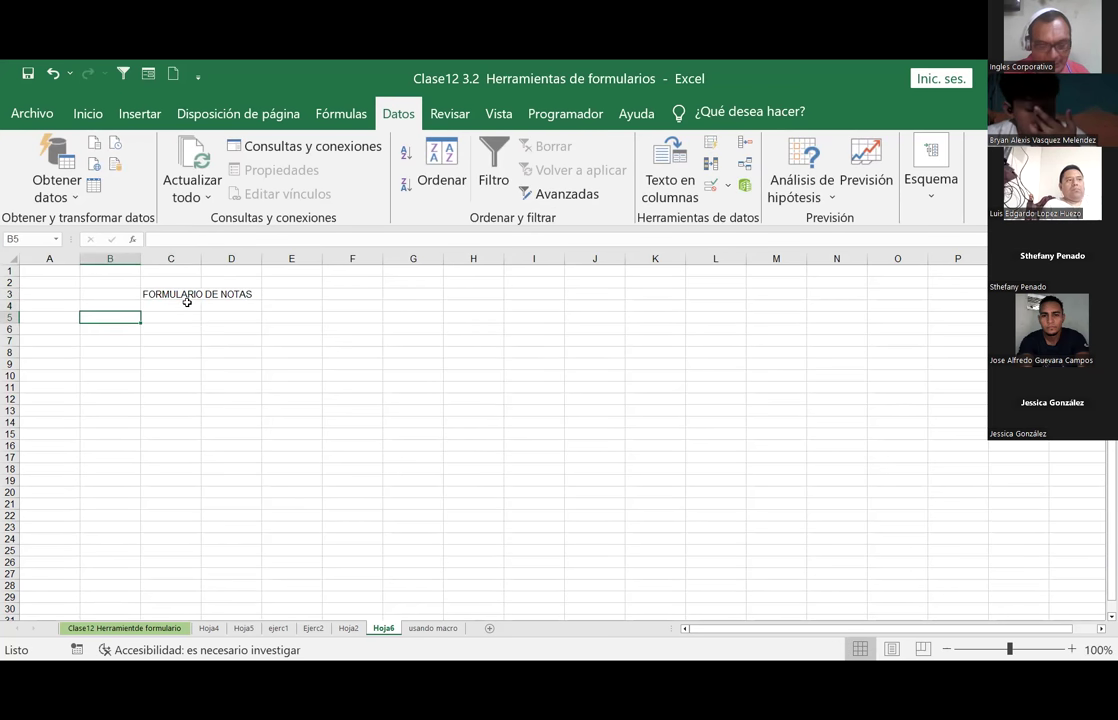
text(ID)
key(Tab)
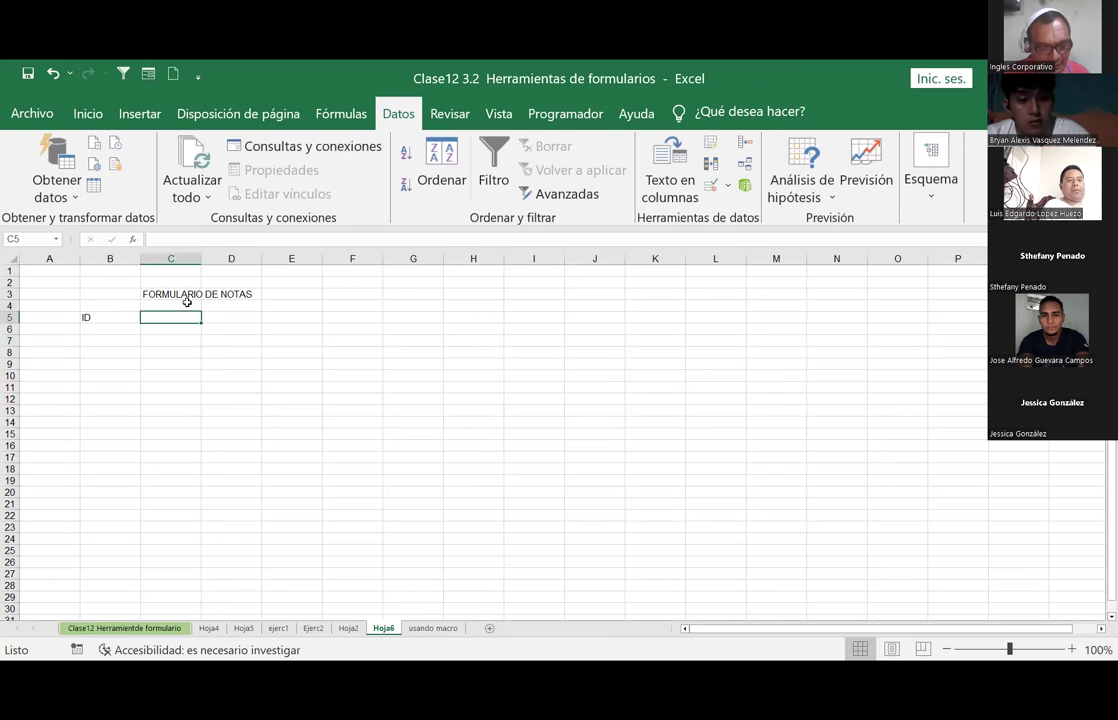
text(NOMBRE)
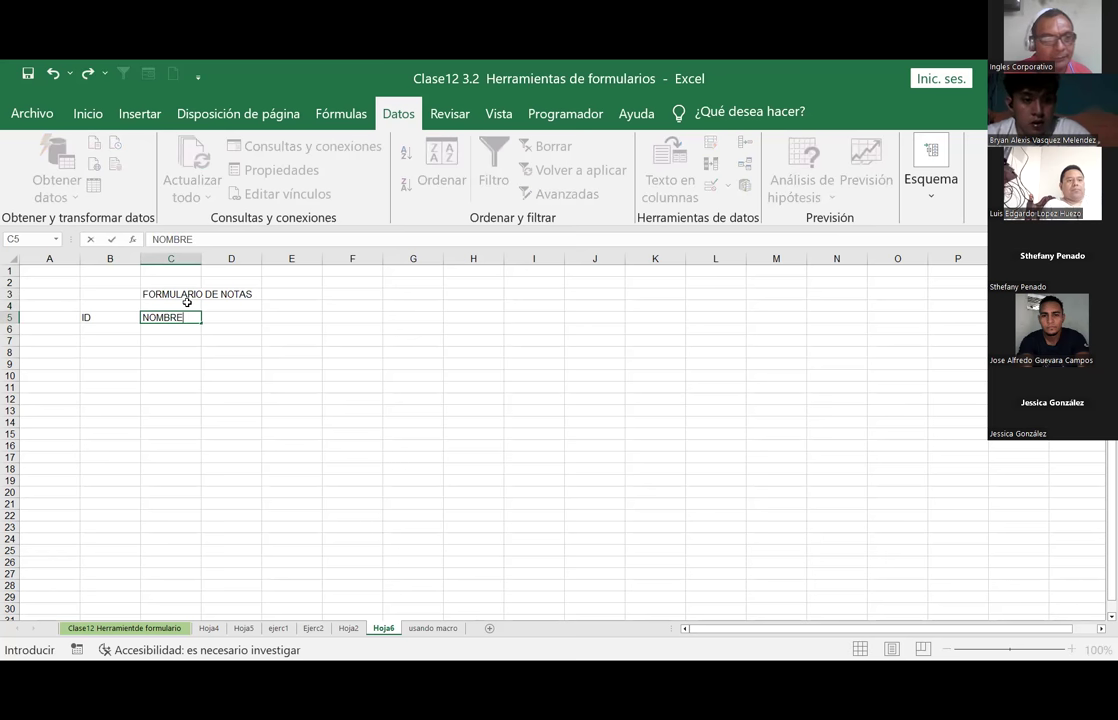
text( COMPLETO)
key(ctrl+Return)
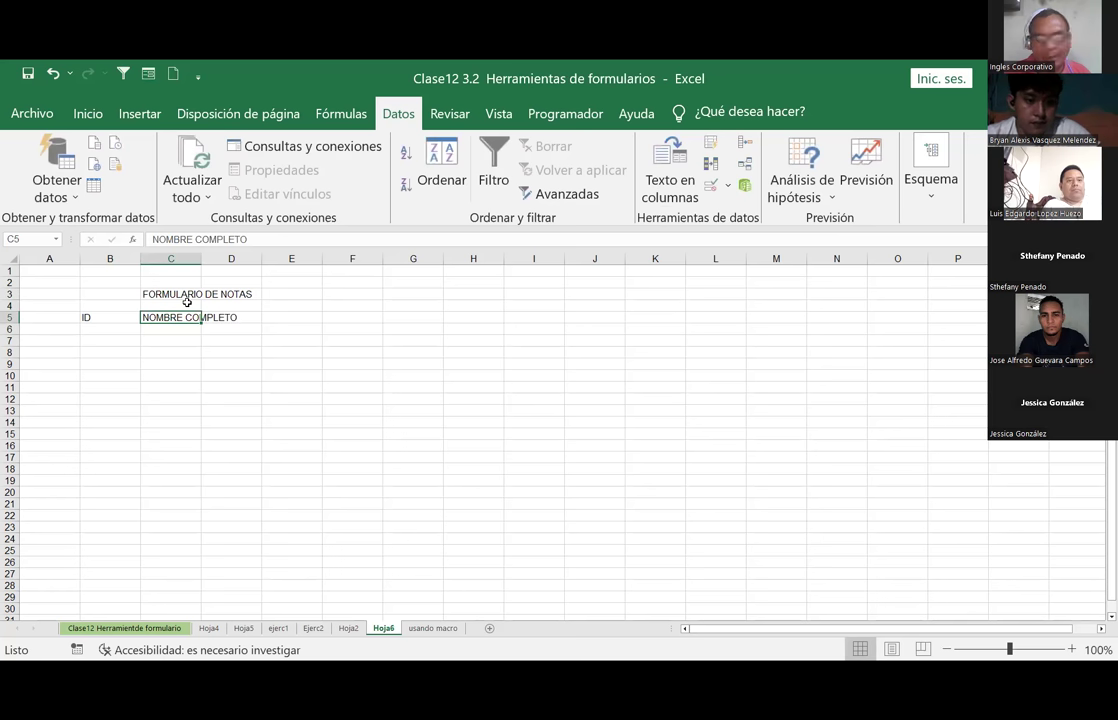
Step: Widen column C, narrow column B, and add headers NOTA1, NOTA2 and PROMEDIO in D5:F5
drag(198, 257, 295, 317)
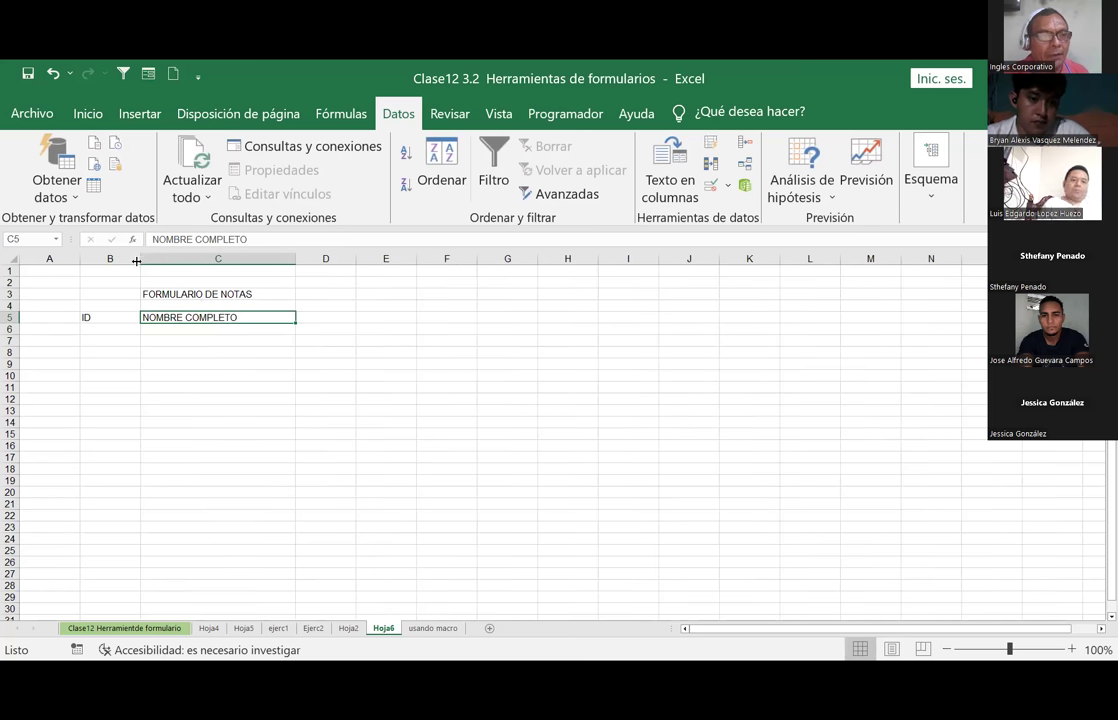
drag(136, 257, 120, 258)
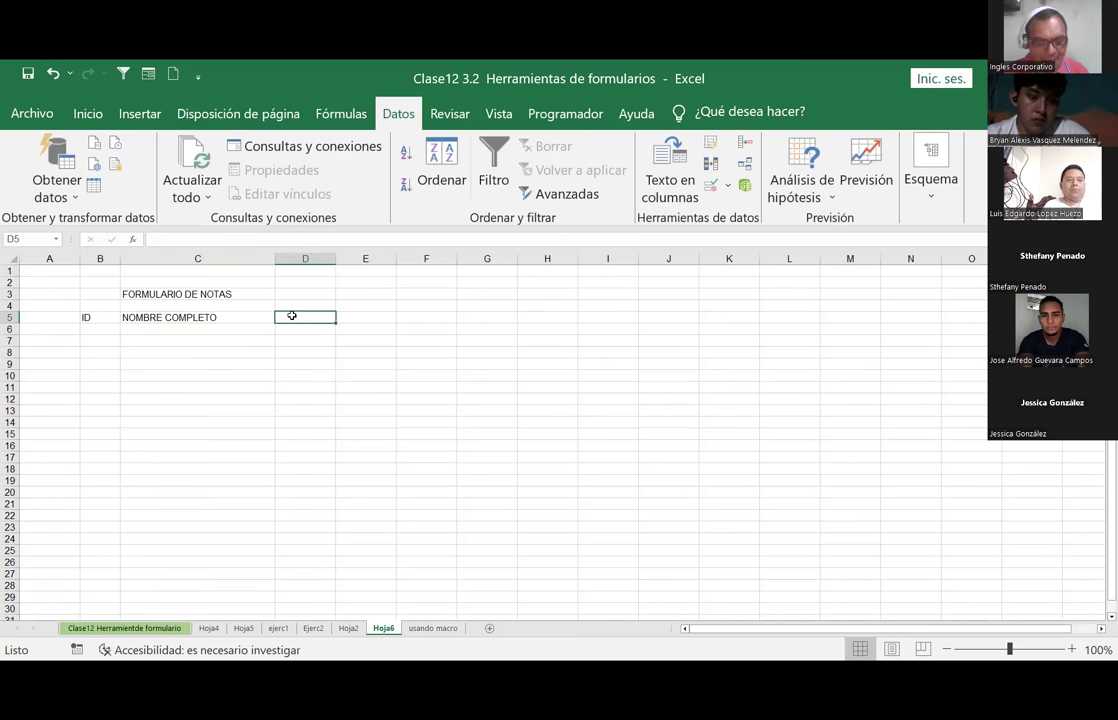
text(NOTA)
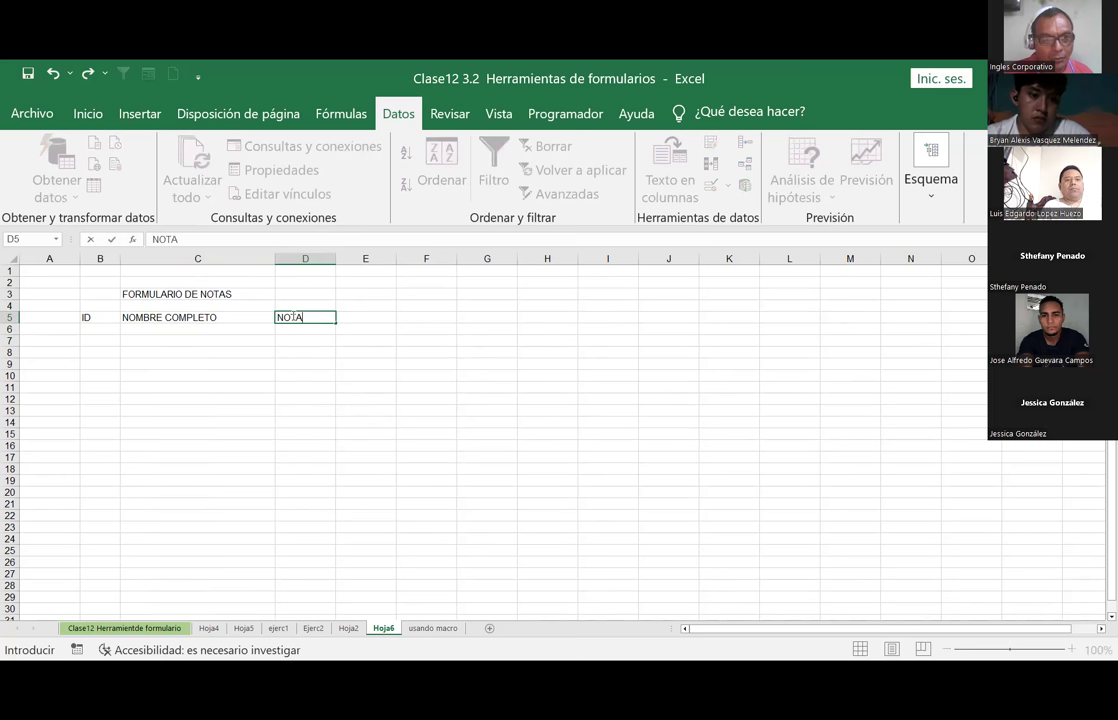
text(1)
key(Tab)
text(NOTA2)
key(Tab)
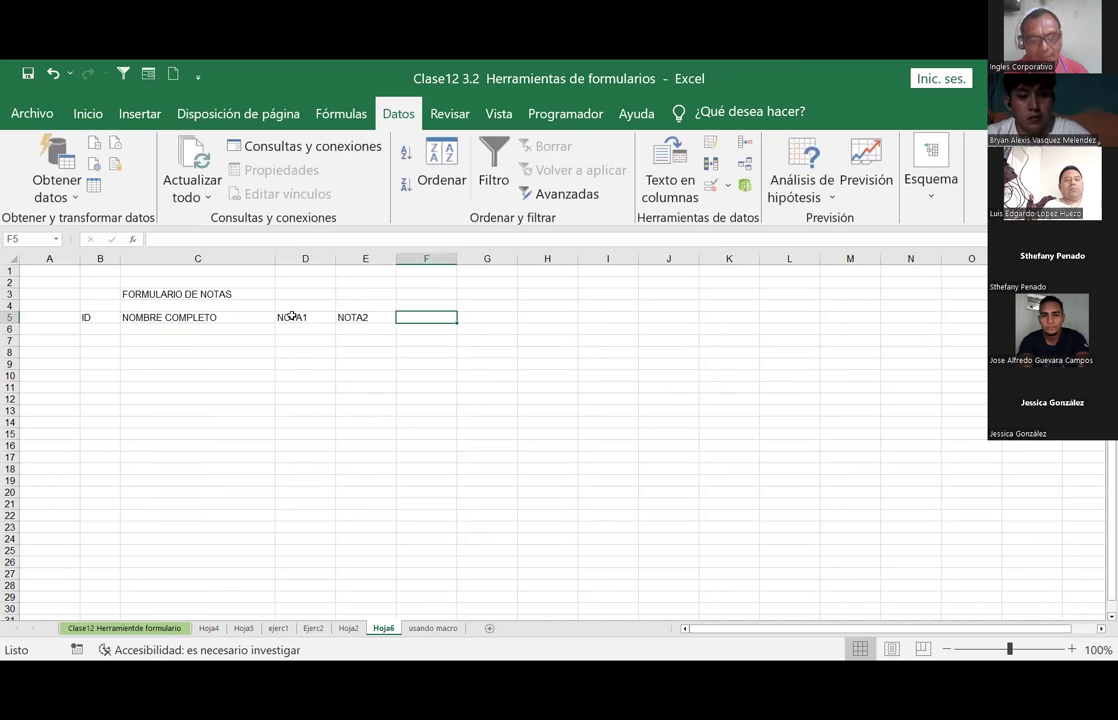
text(P)
key(BackSpace)
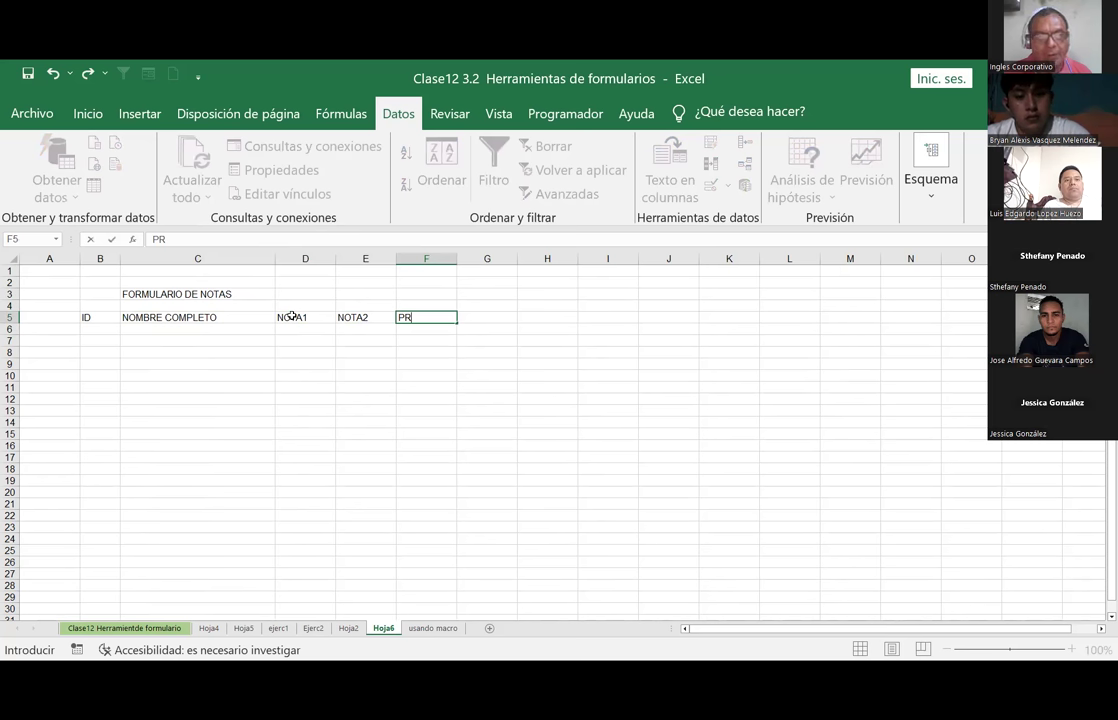
text(OMEDIO)
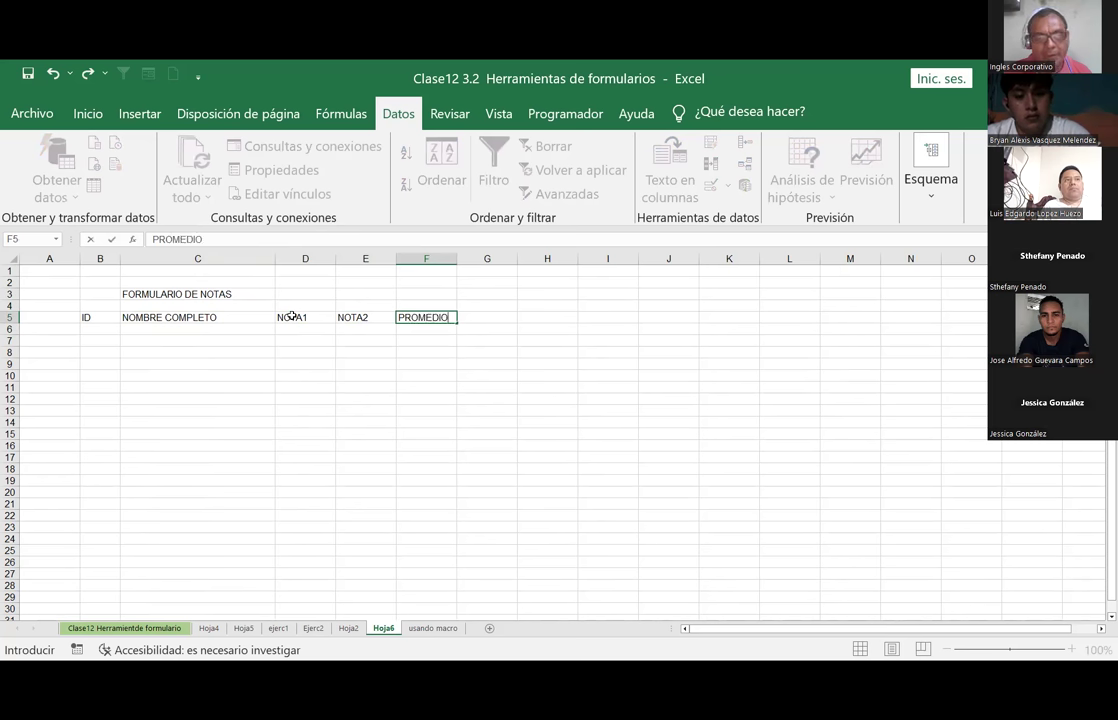
key(Return)
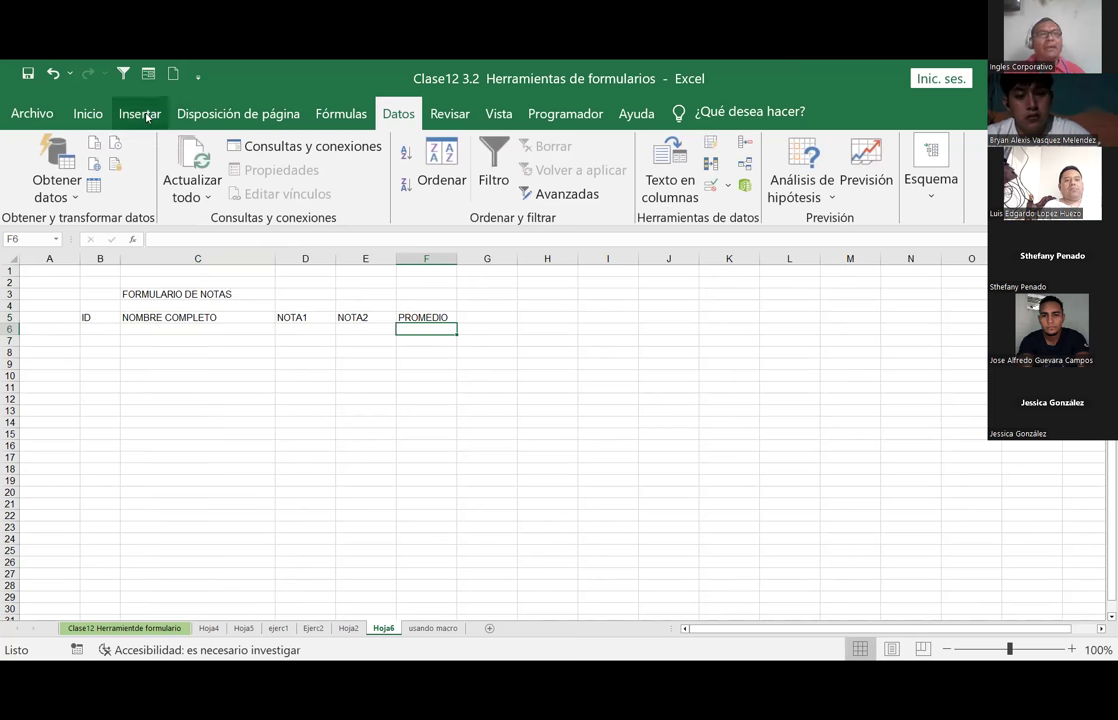
Step: Hide the sheet gridlines and select the range B5:F18
click(498, 114)
click(271, 186)
click(272, 340)
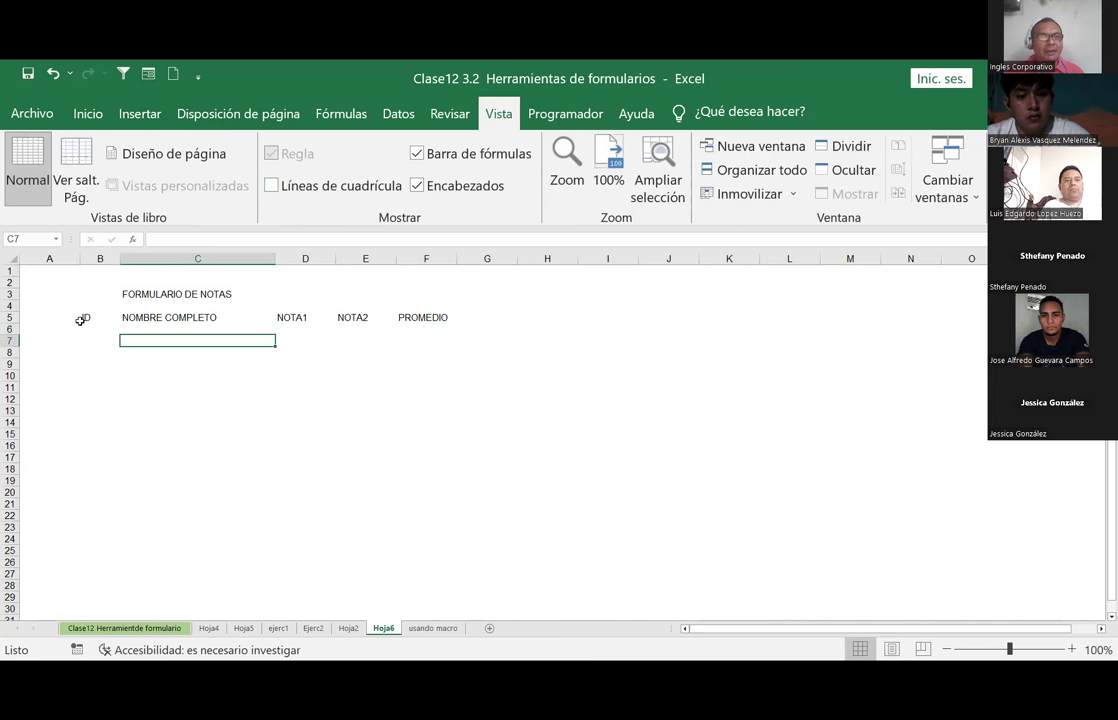
drag(76, 317, 322, 318)
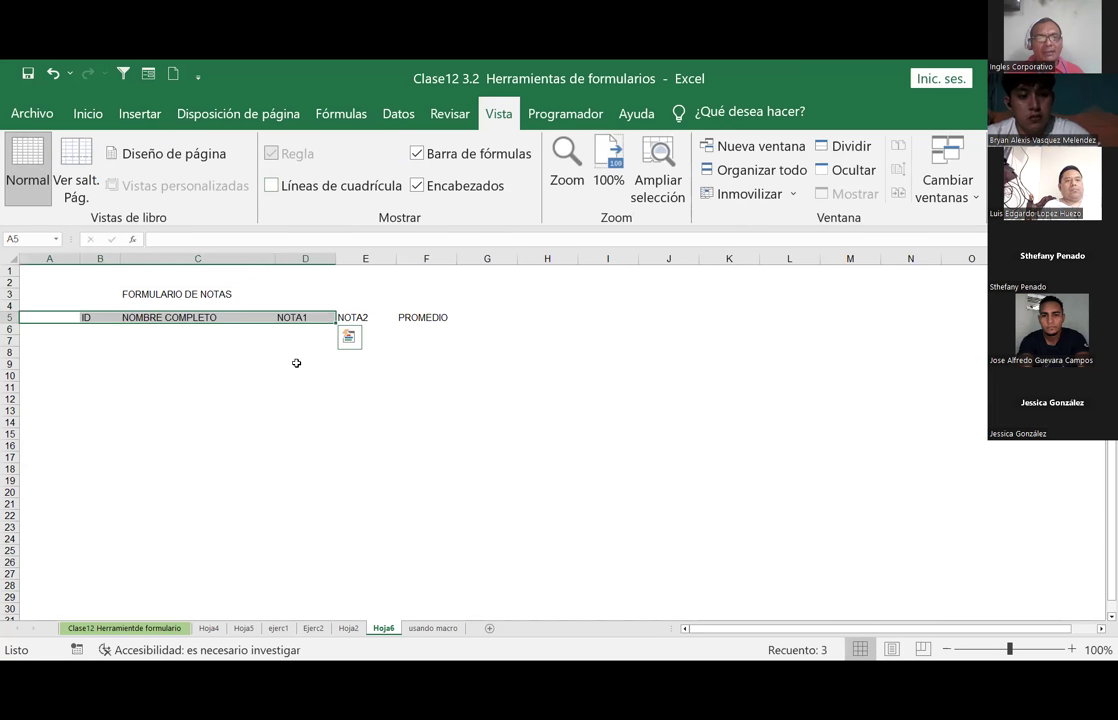
click(296, 363)
click(78, 317)
click(117, 316)
mouse_move(88, 316)
mouse_down()
mouse_move(424, 416)
mouse_move(420, 471)
mouse_up()
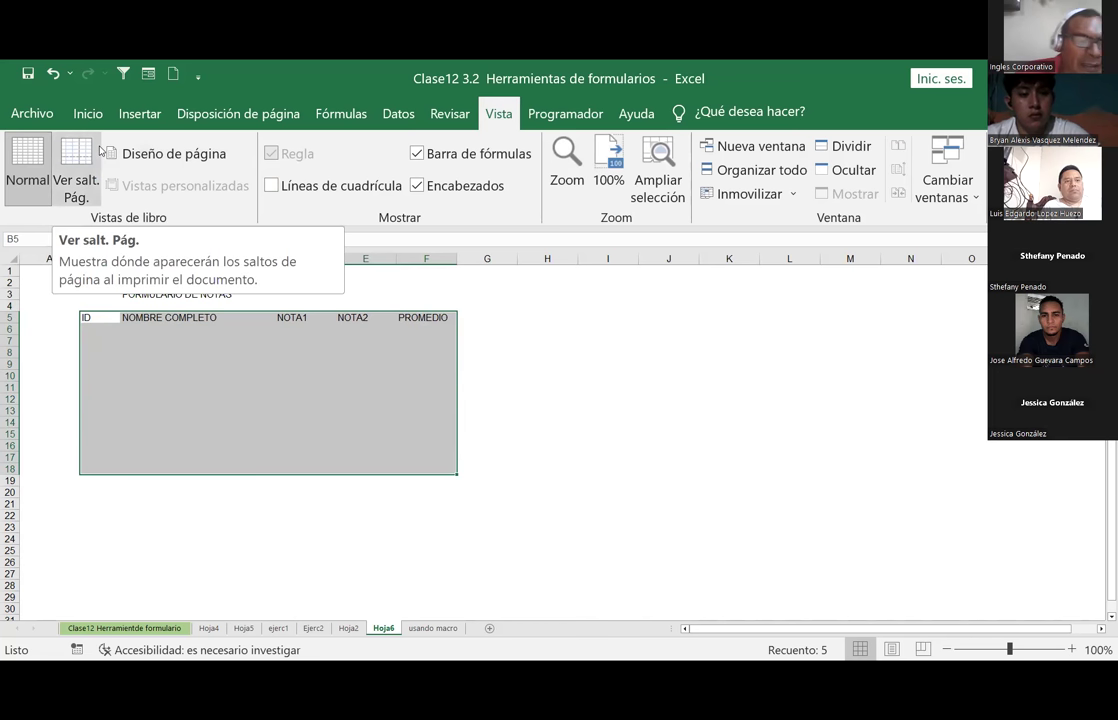
Step: Convert B5:F18 into a table with headers from row 5, creating Tabla4
click(88, 113)
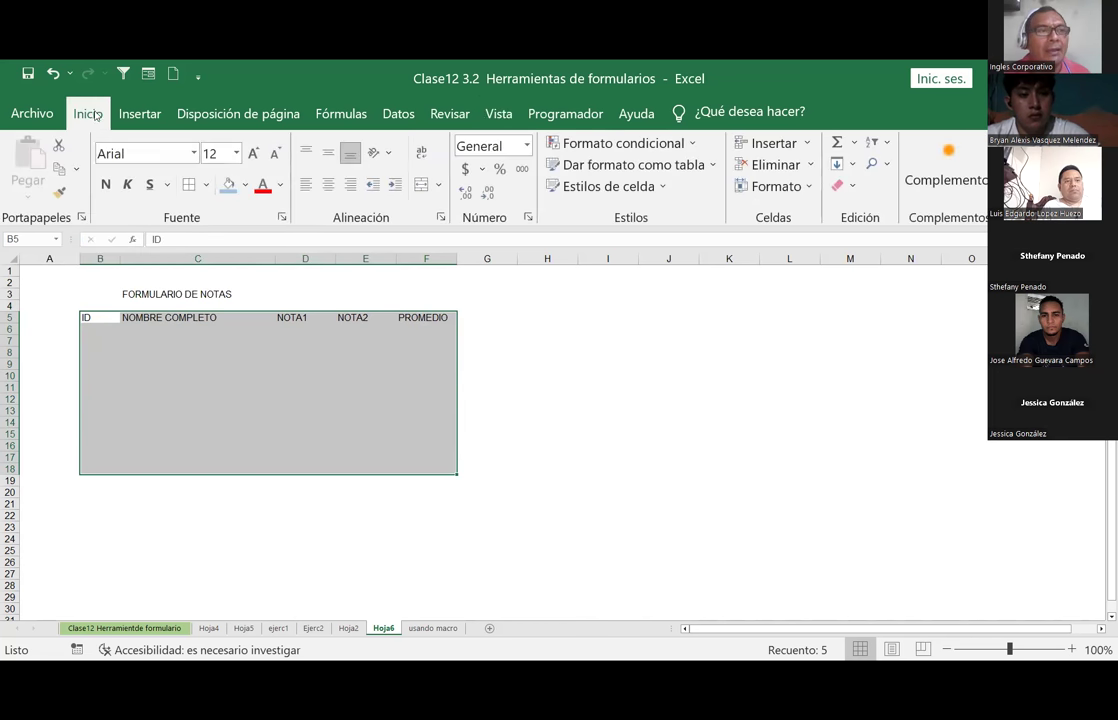
click(140, 113)
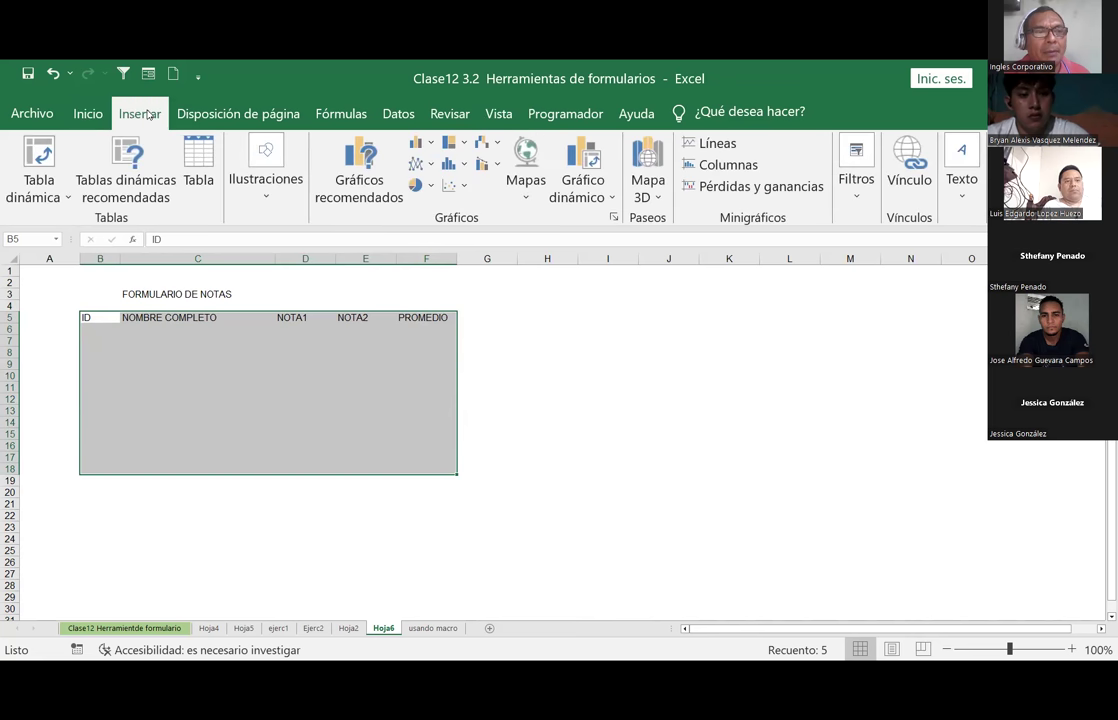
click(202, 155)
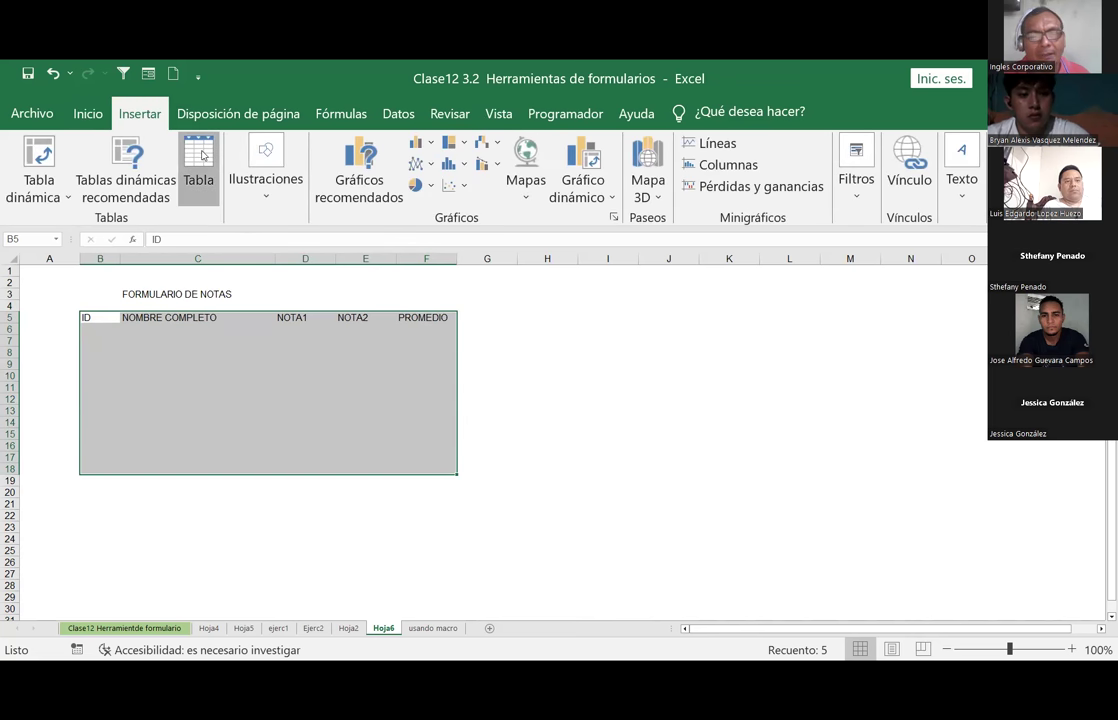
click(437, 467)
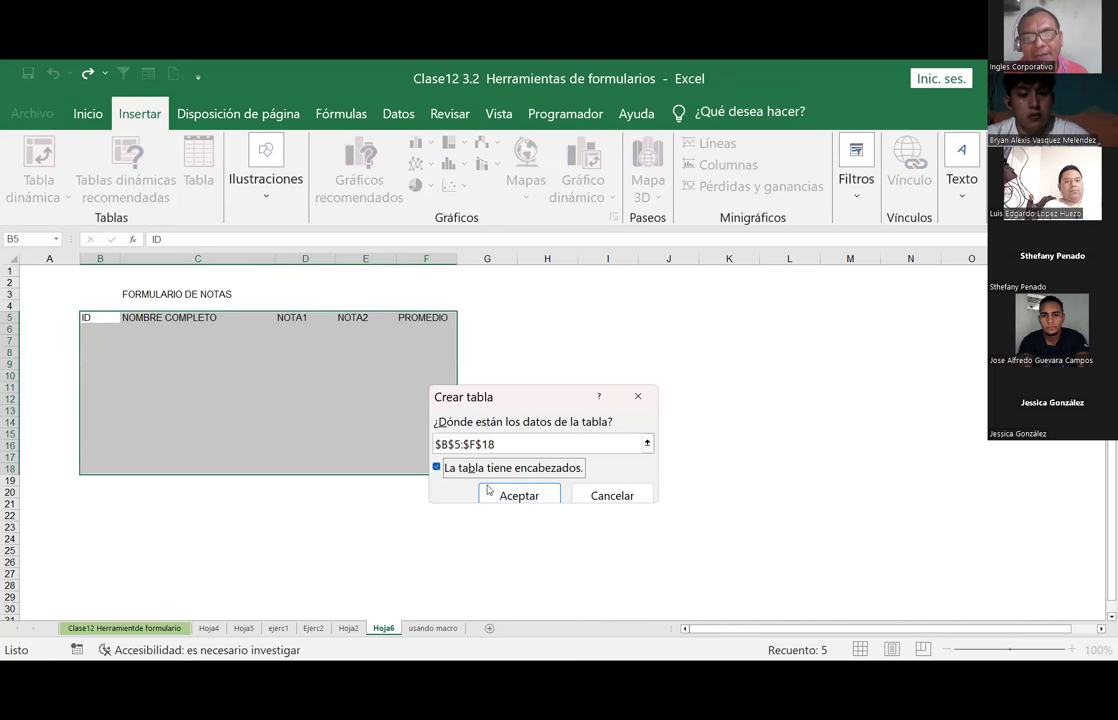
click(516, 495)
click(249, 408)
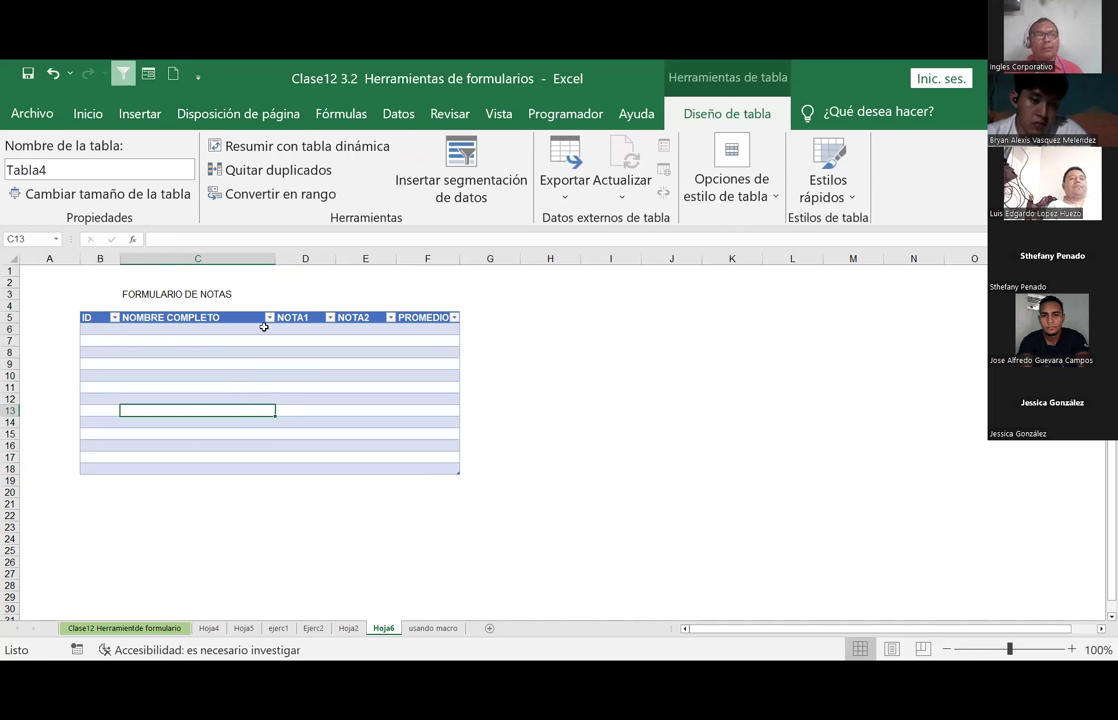
click(308, 329)
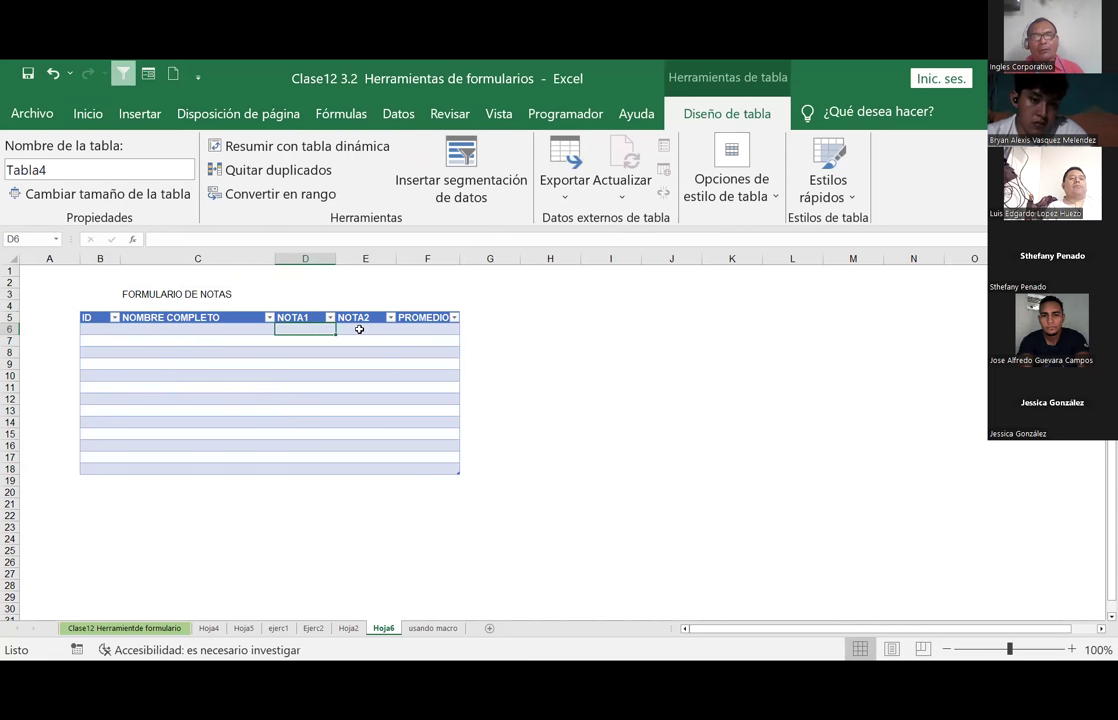
click(359, 329)
click(427, 329)
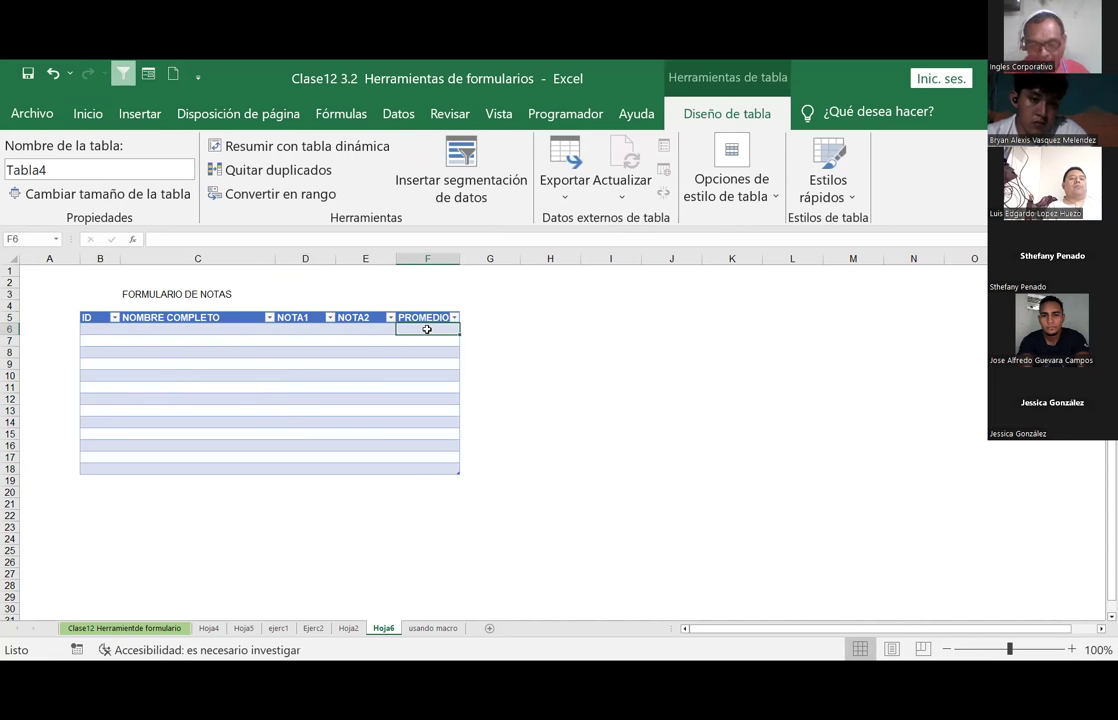
text(=)
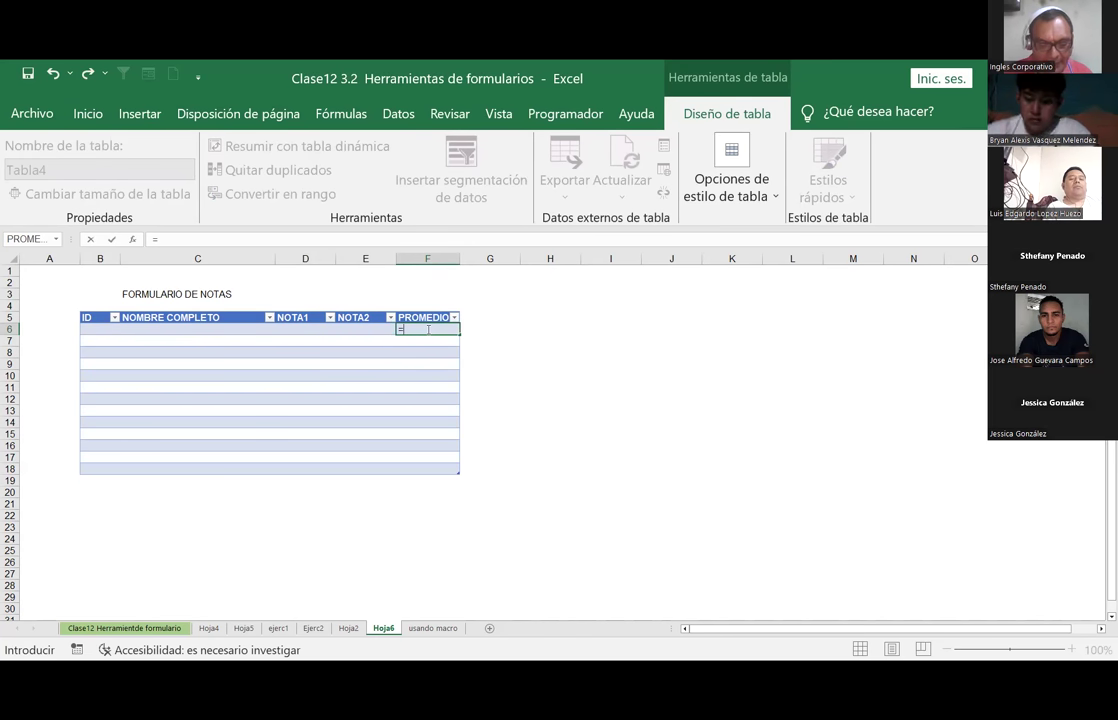
text(PROMEDIO)
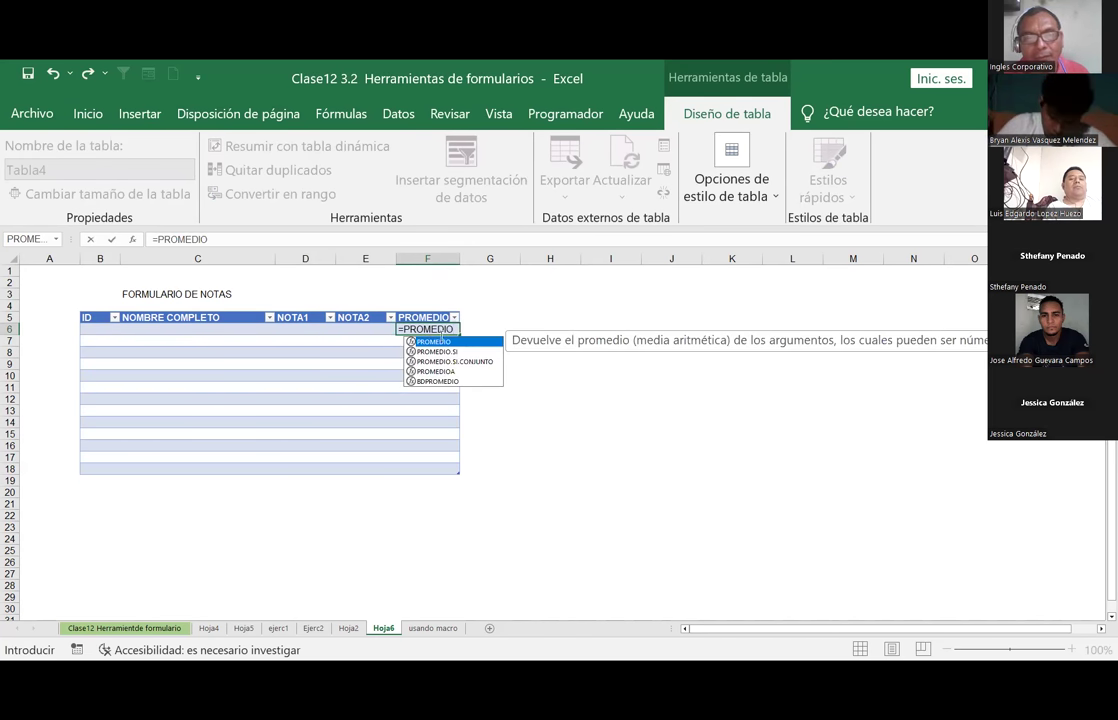
double_click(444, 343)
click(295, 319)
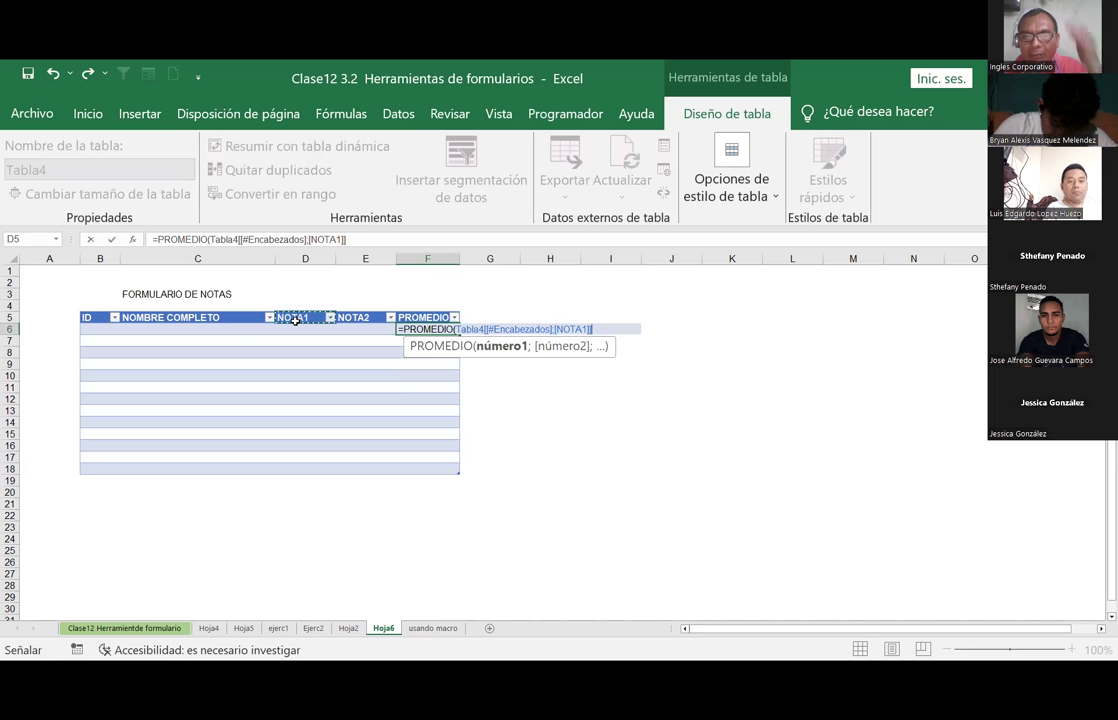
text(;)
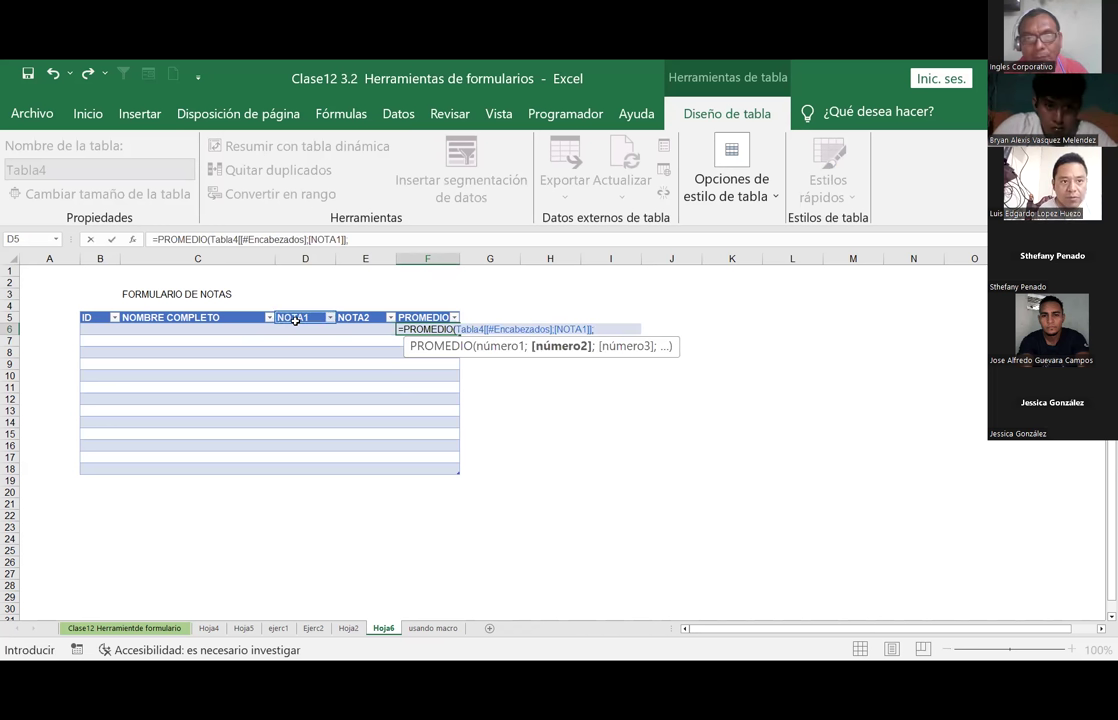
click(364, 316)
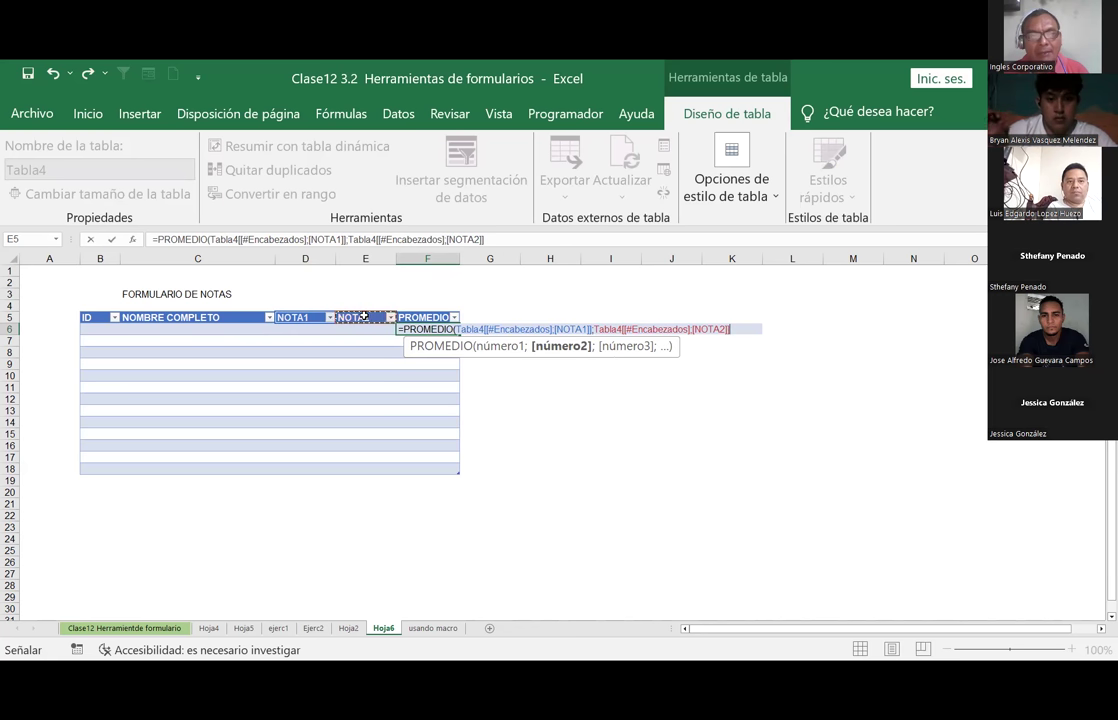
key(Return)
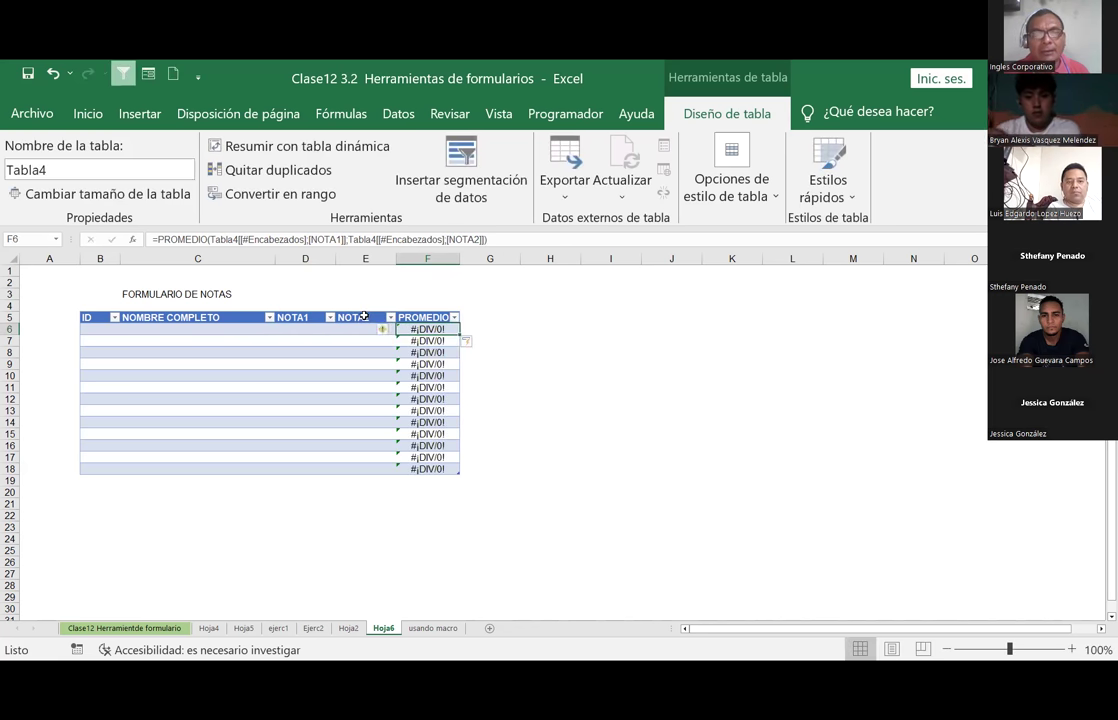
key(Up)
key(Down)
key(Down)
click(430, 330)
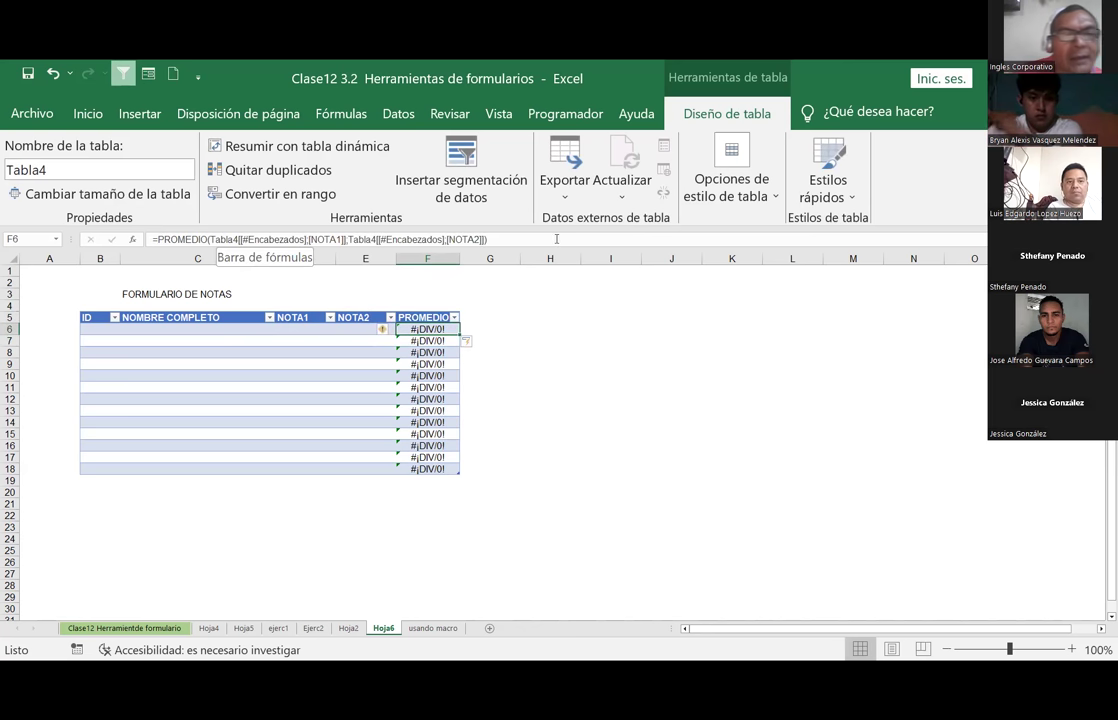
drag(556, 239, 10, 238)
key(BackSpace)
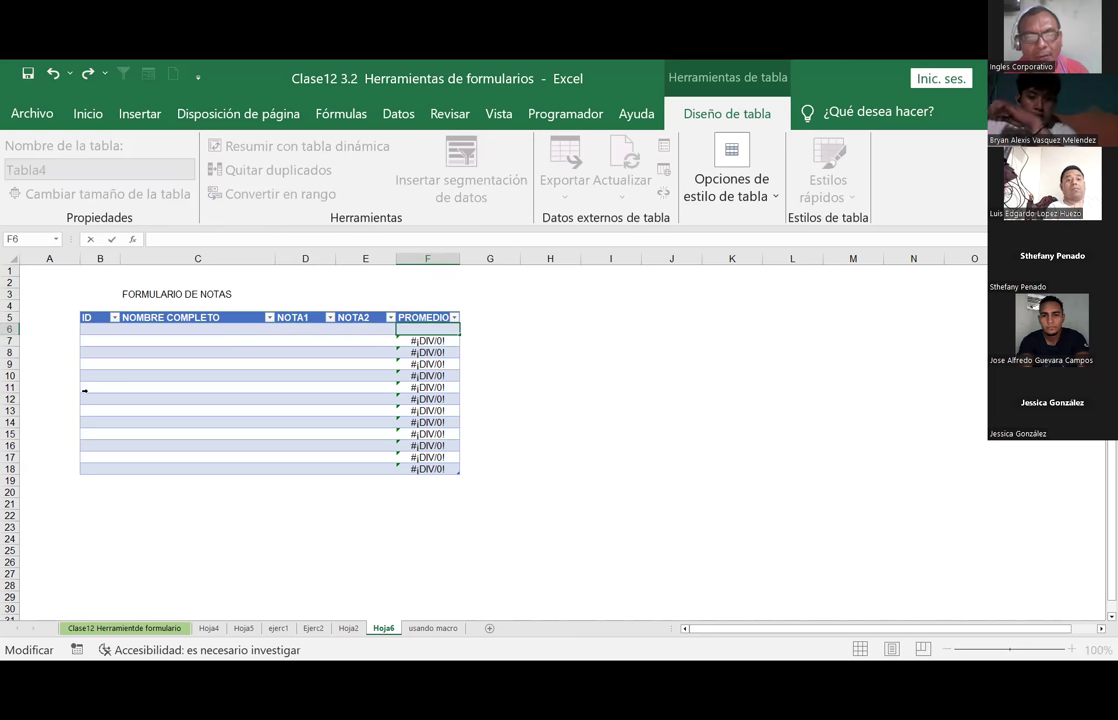
drag(404, 339, 412, 341)
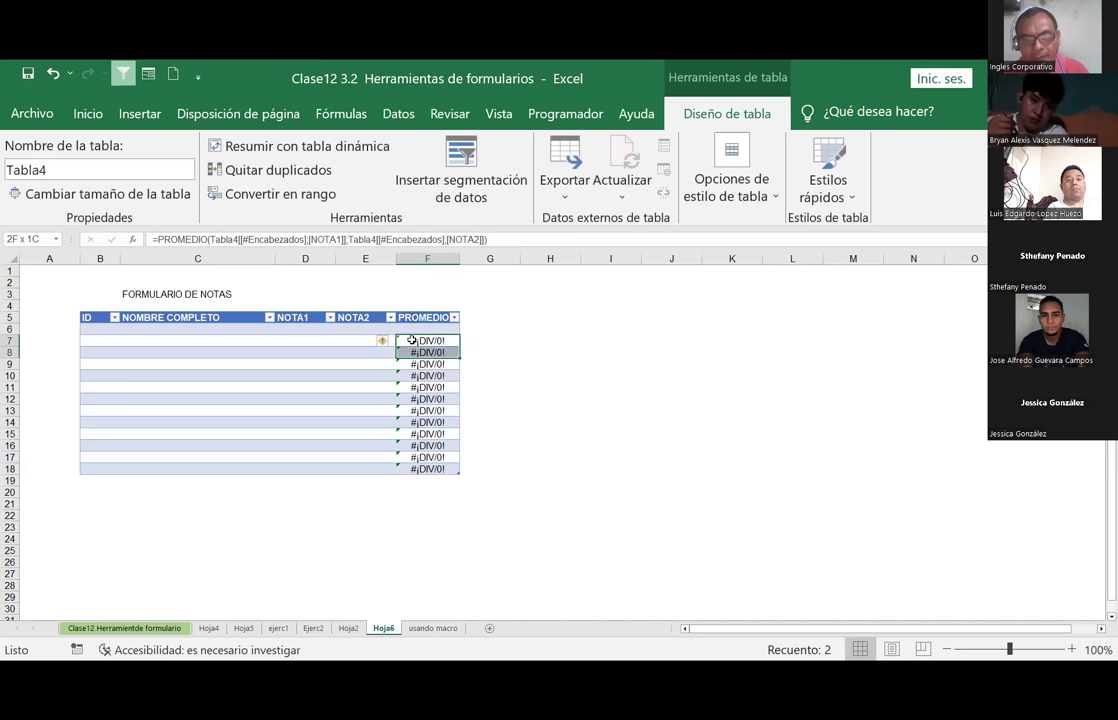
key(shift+Down)
key(shift+Down)
key(shift+Down)
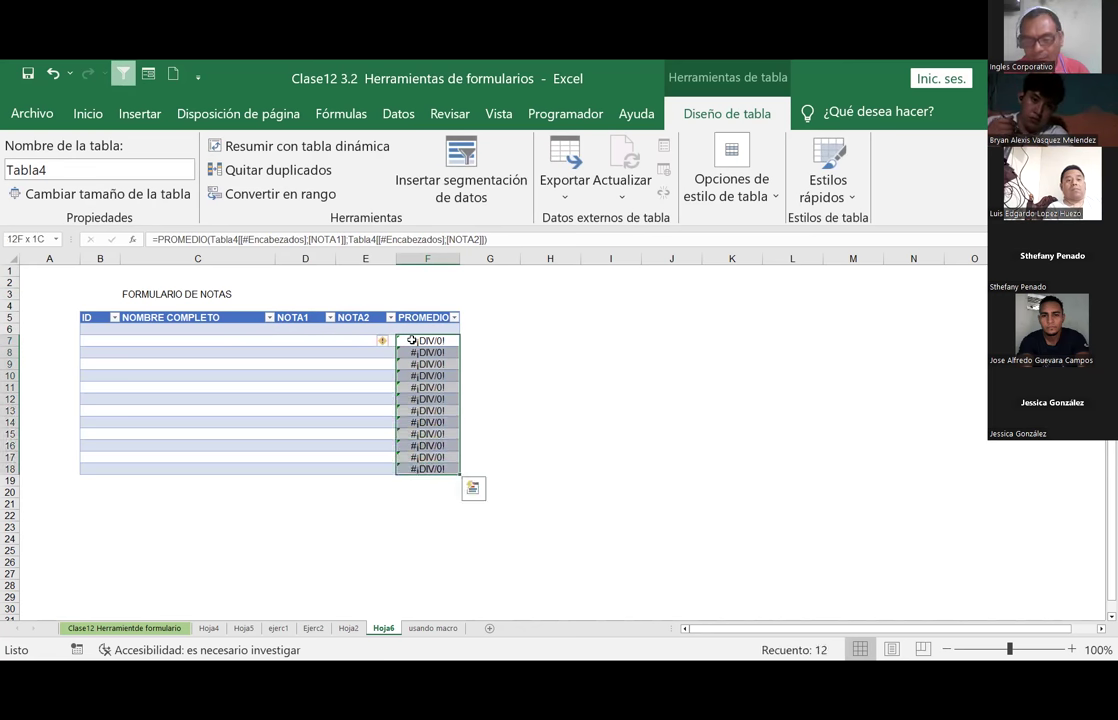
key(ctrl+c)
key(Delete)
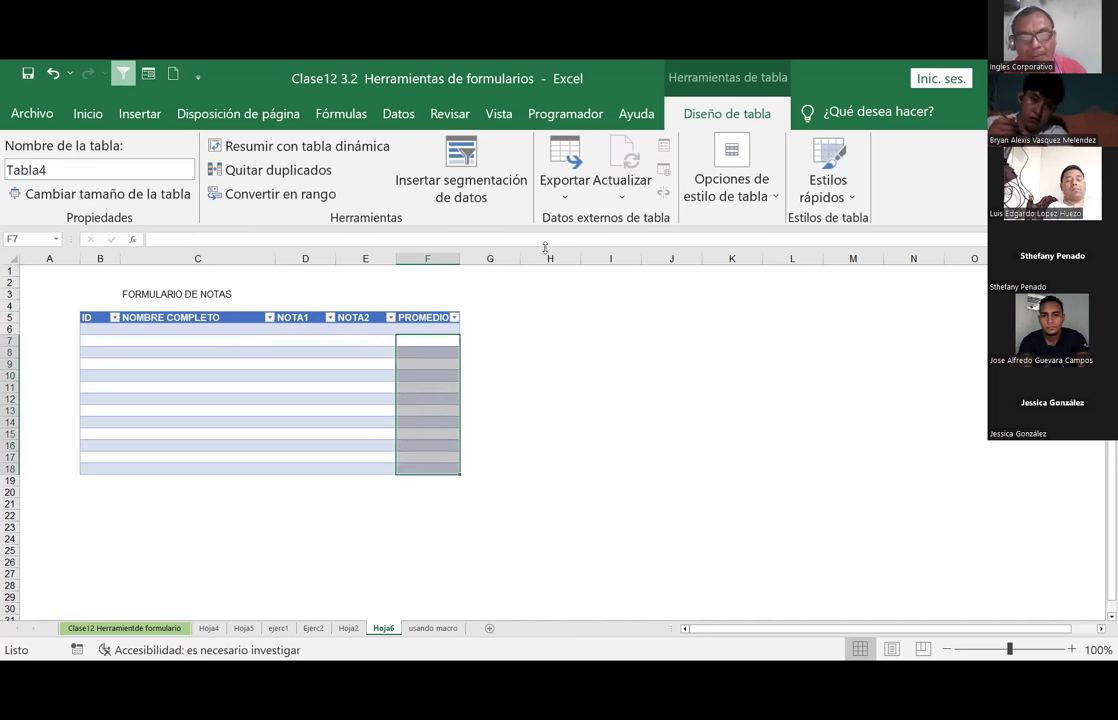
click(439, 333)
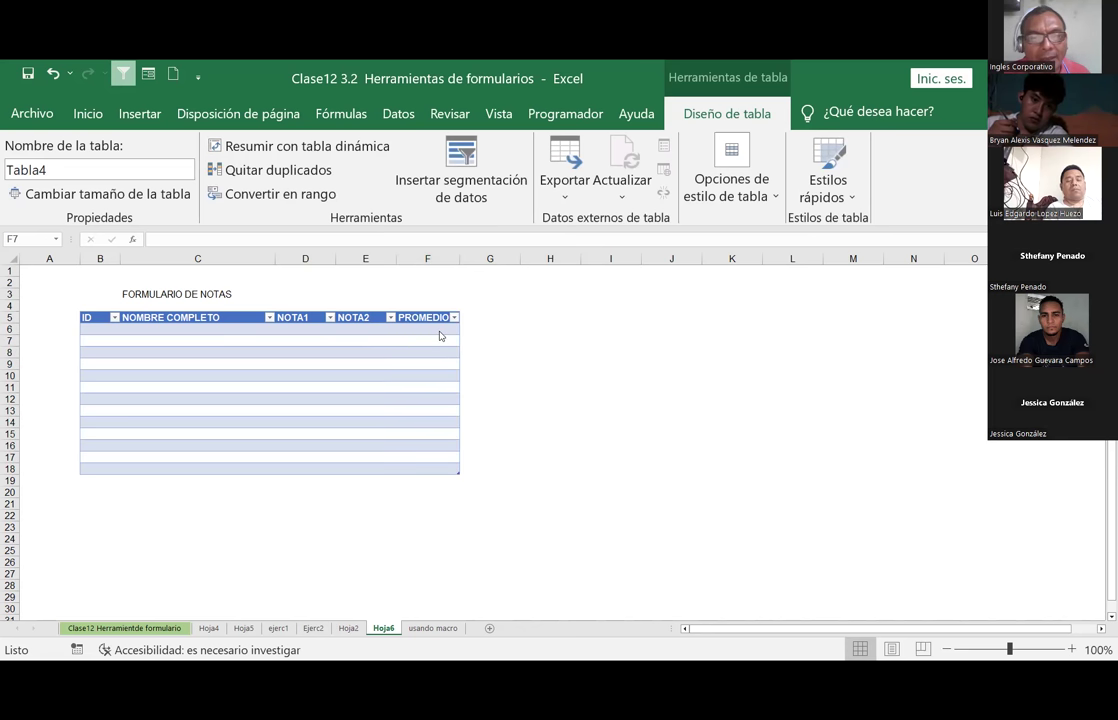
click(430, 329)
text(=)
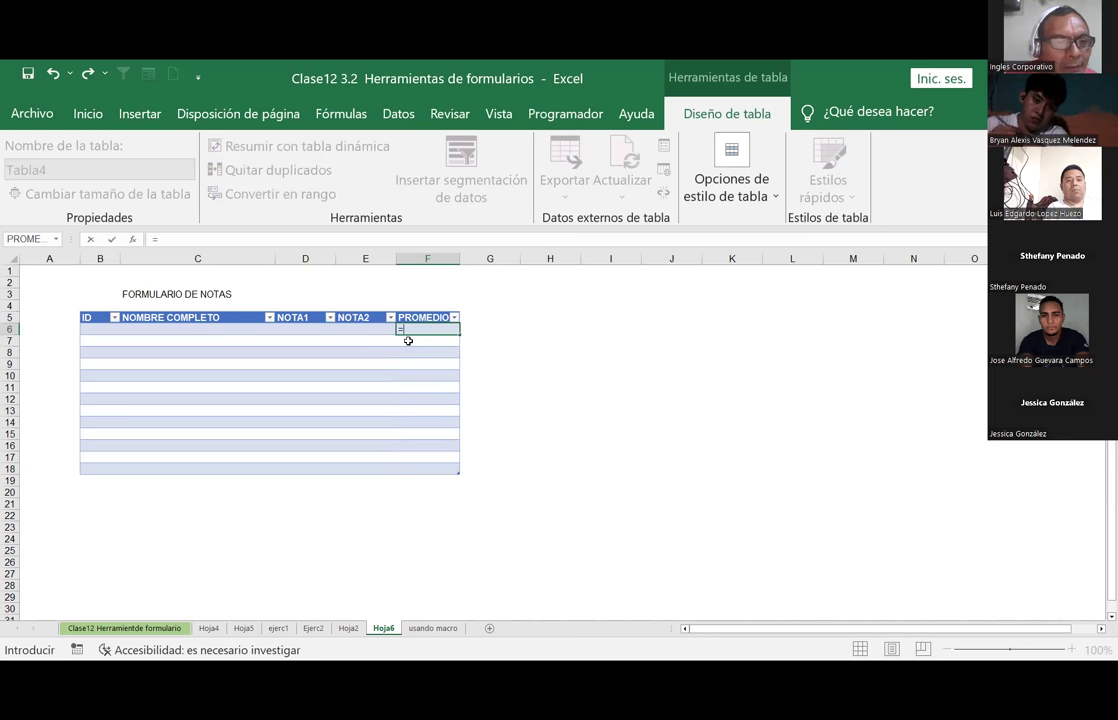
click(297, 330)
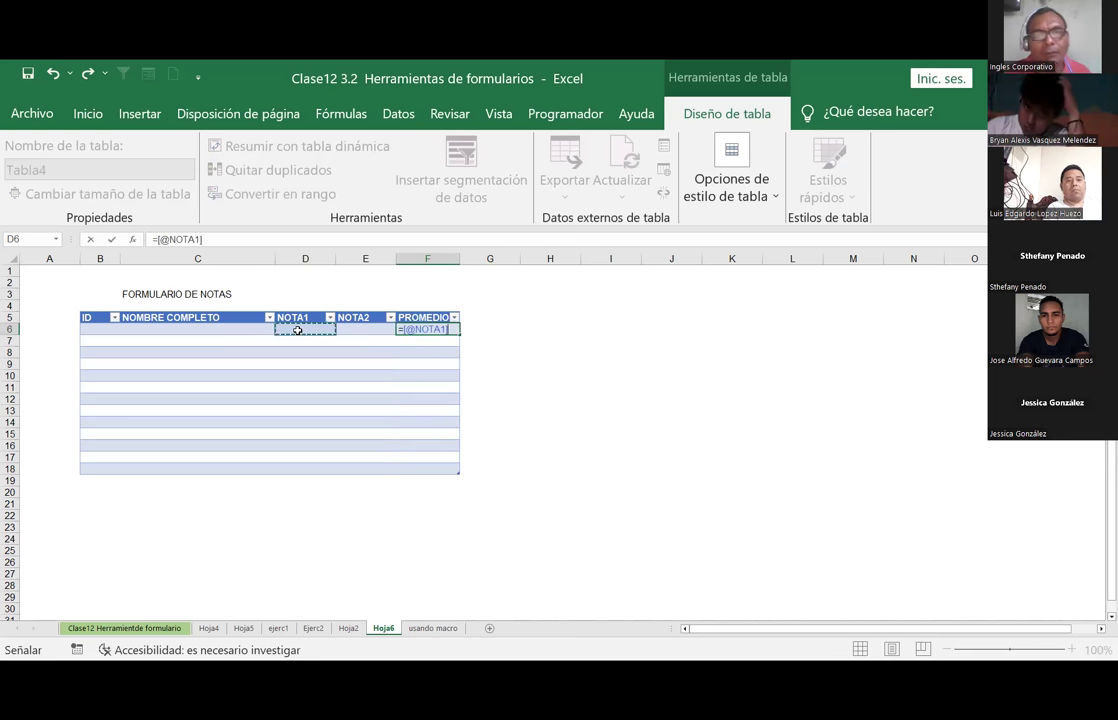
text(+)
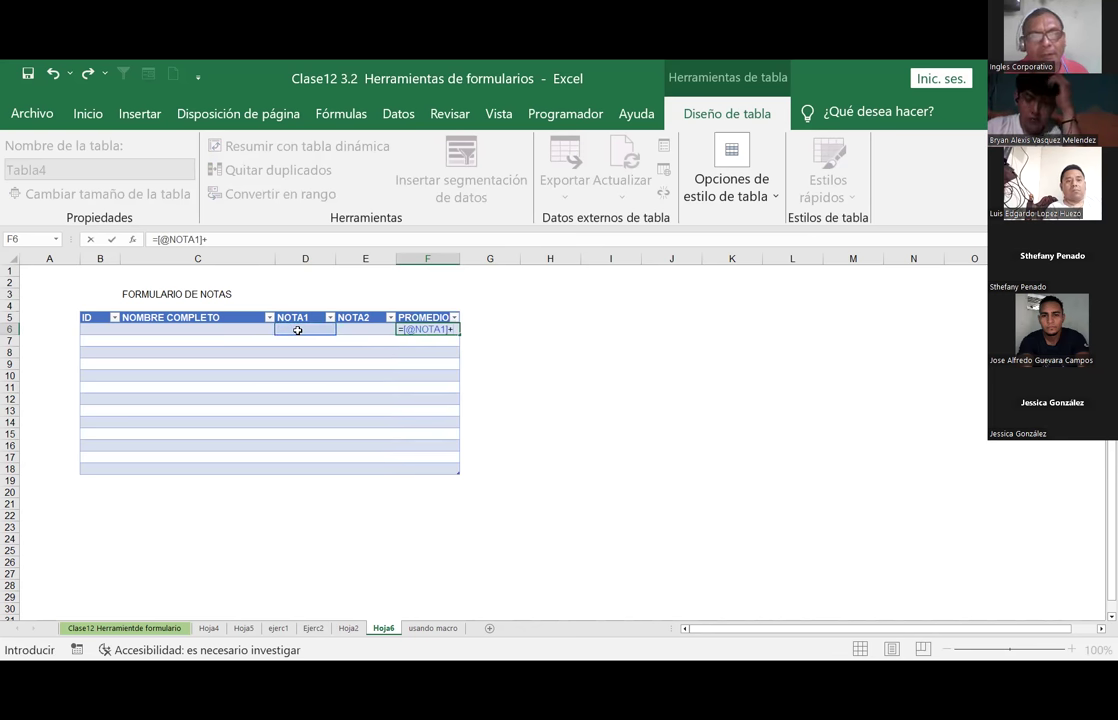
click(364, 330)
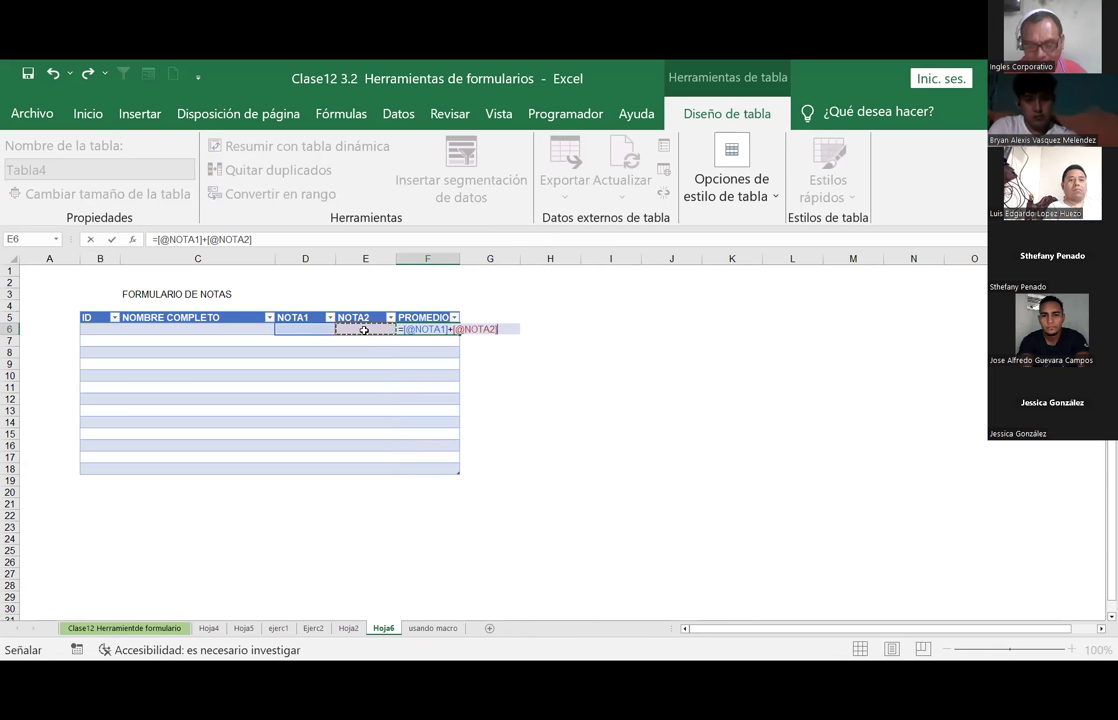
key(ctrl+Return)
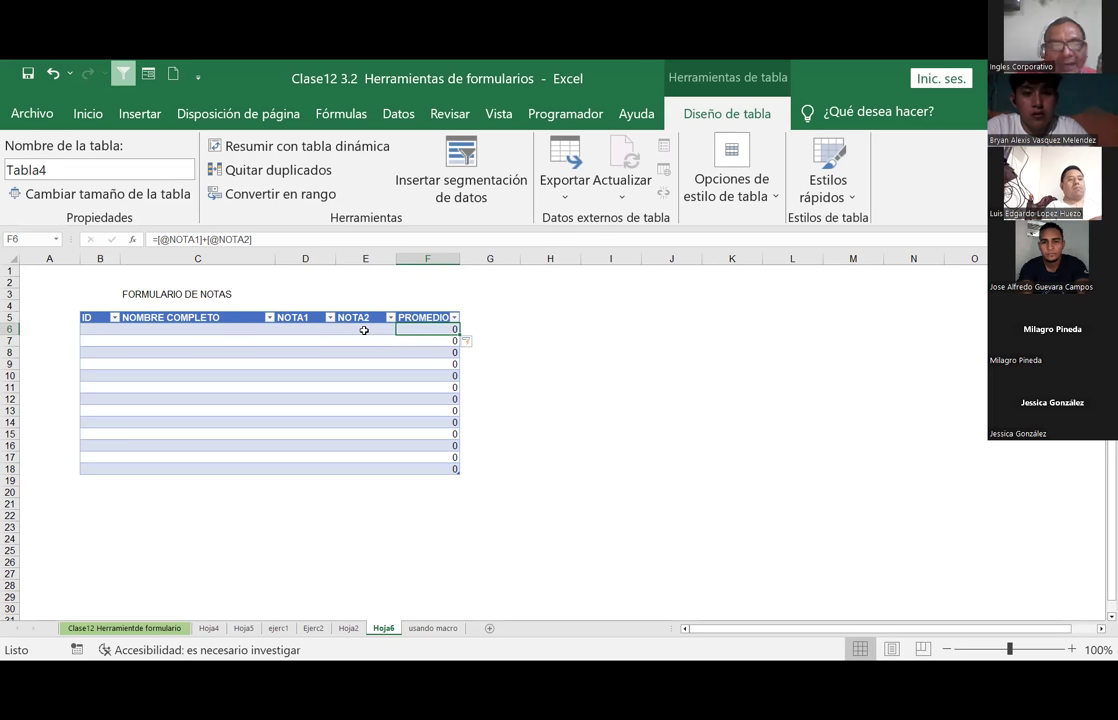
drag(252, 239, 155, 239)
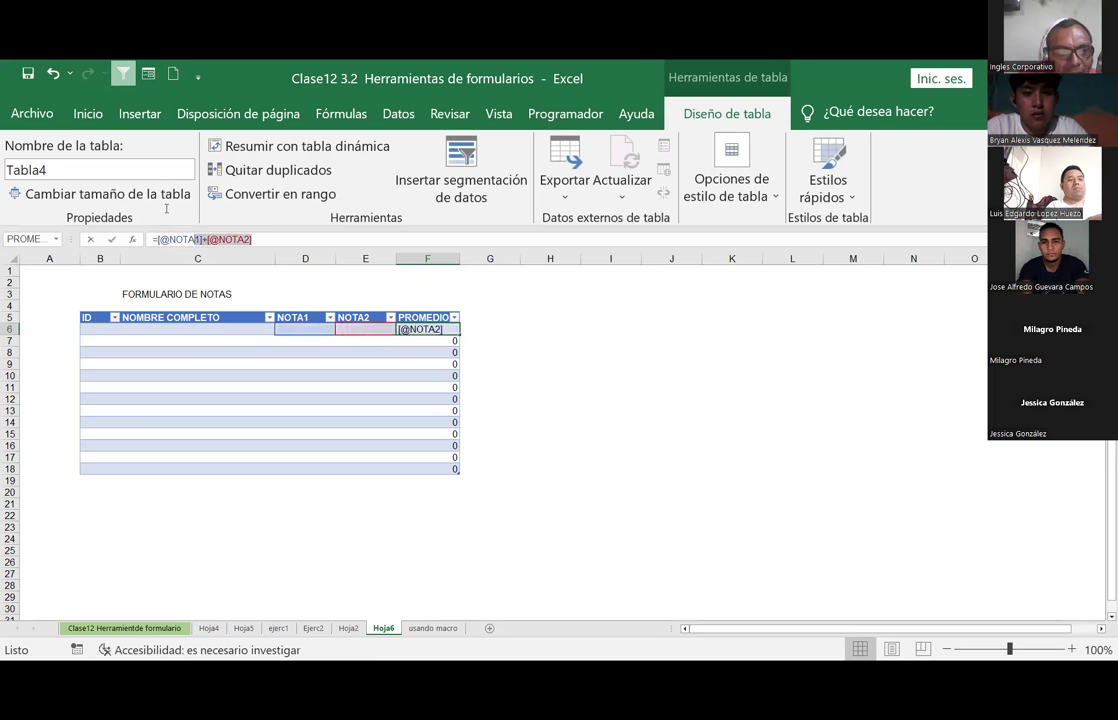
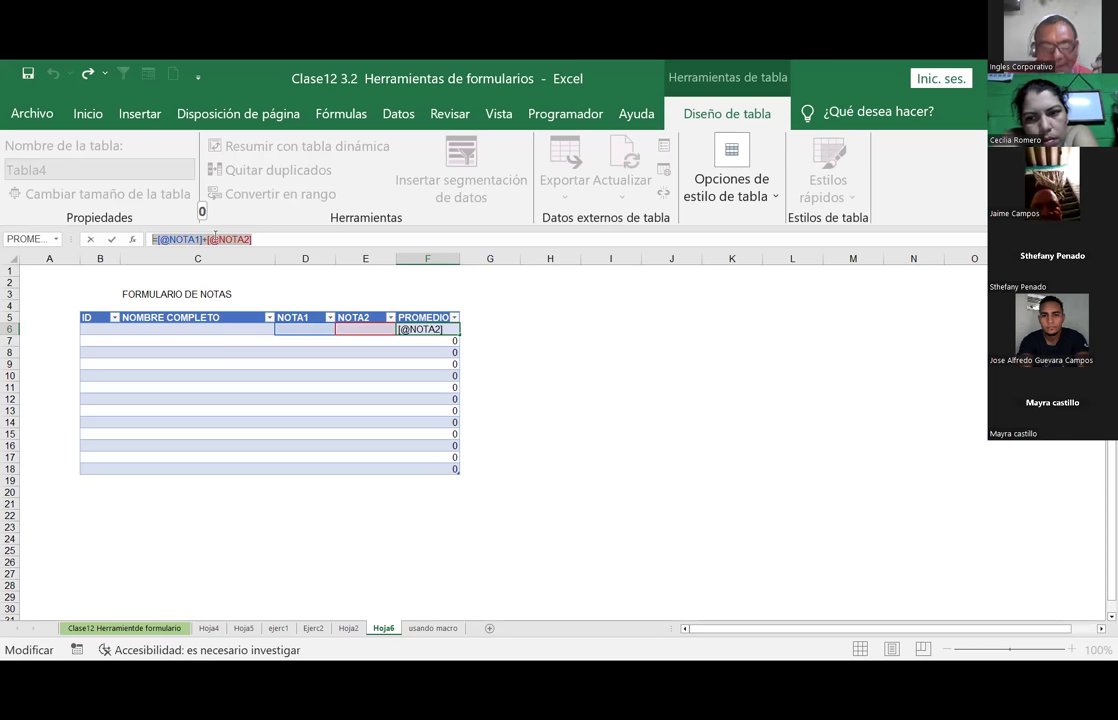
key(Return)
key(Up)
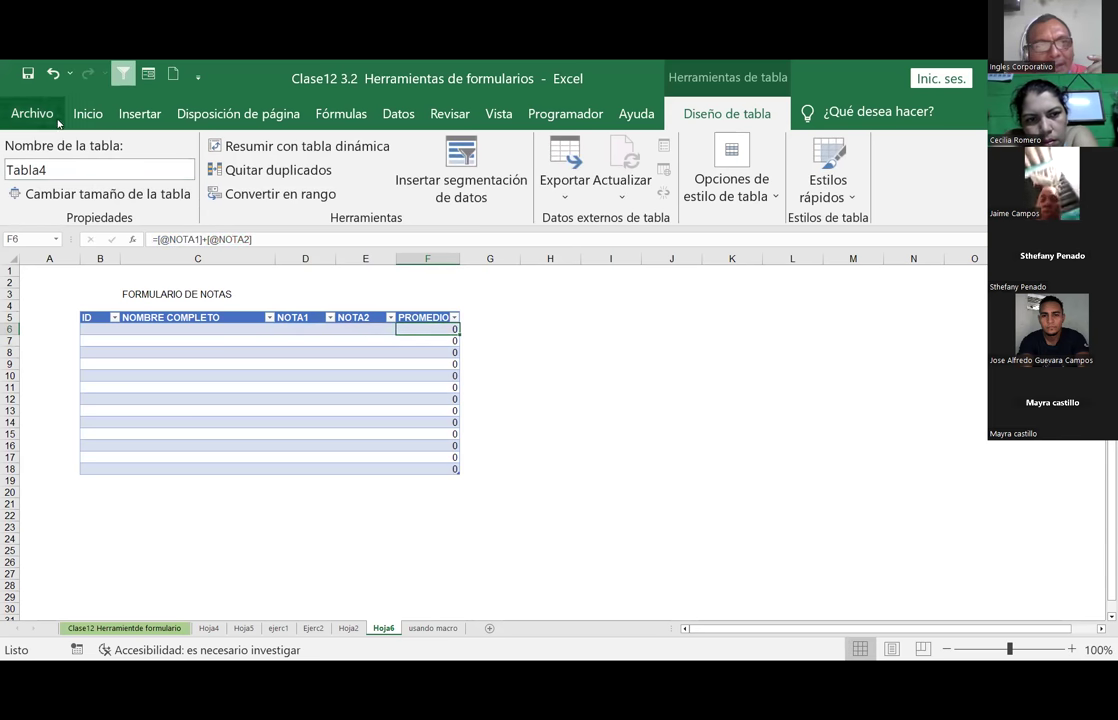
click(396, 114)
click(339, 113)
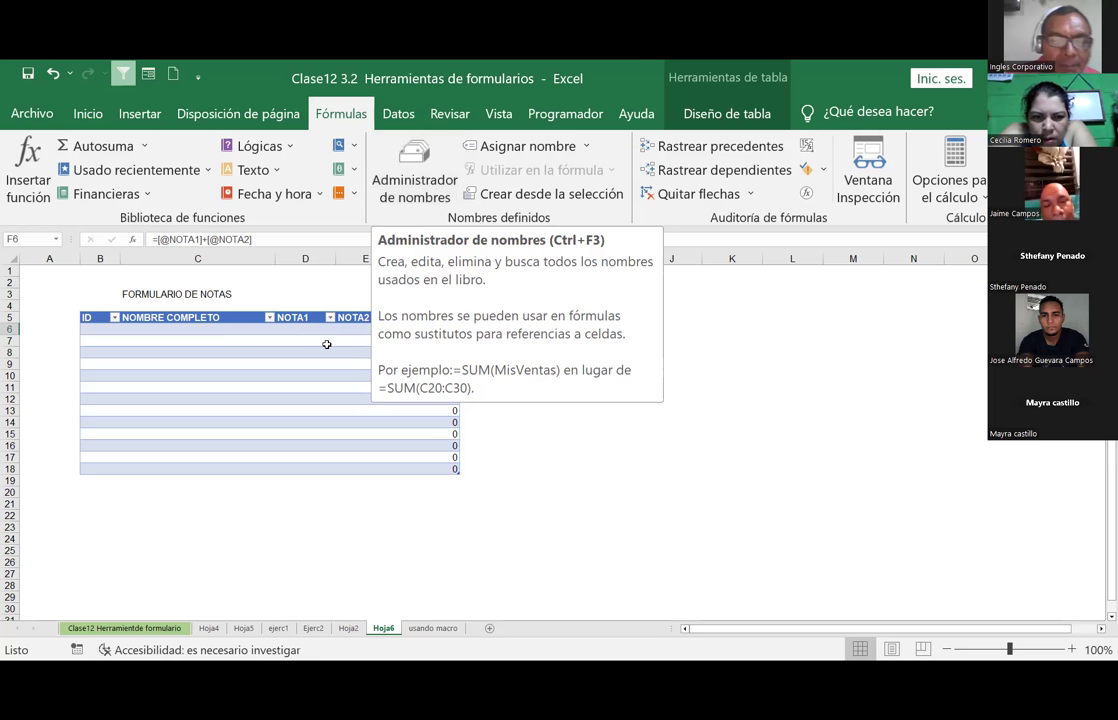
Step: Inspect the NOTA1, NOTA2 and PROMEDIO headers and the PROMEDIO formula in row 6
click(358, 318)
click(300, 318)
click(408, 317)
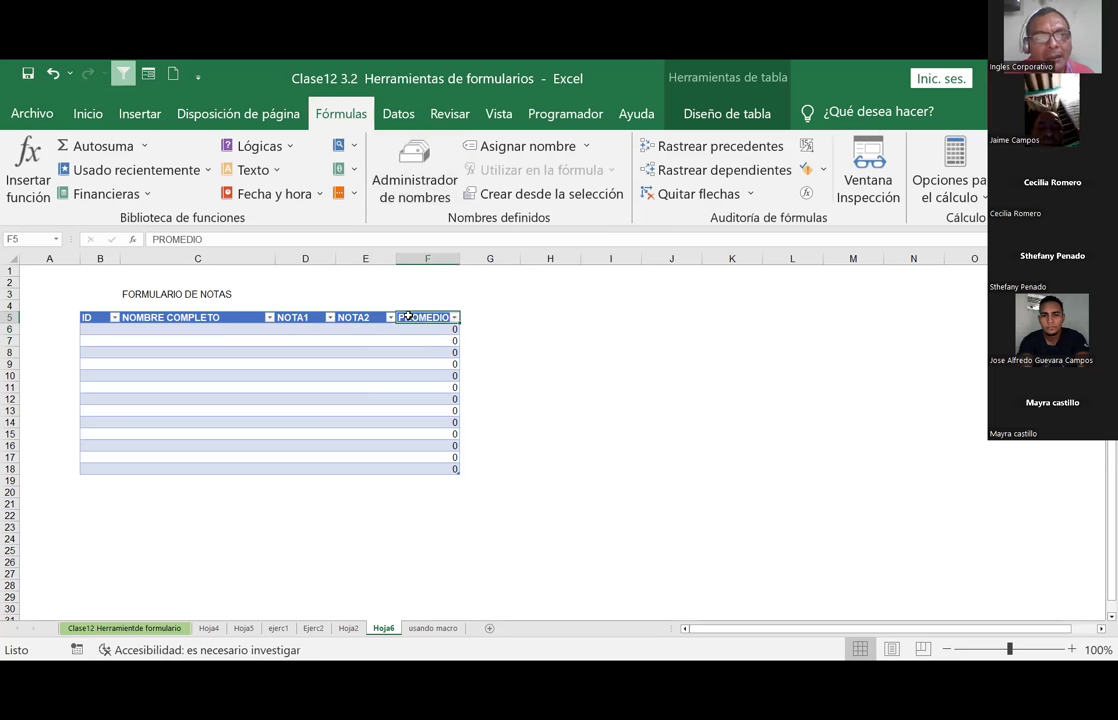
double_click(408, 317)
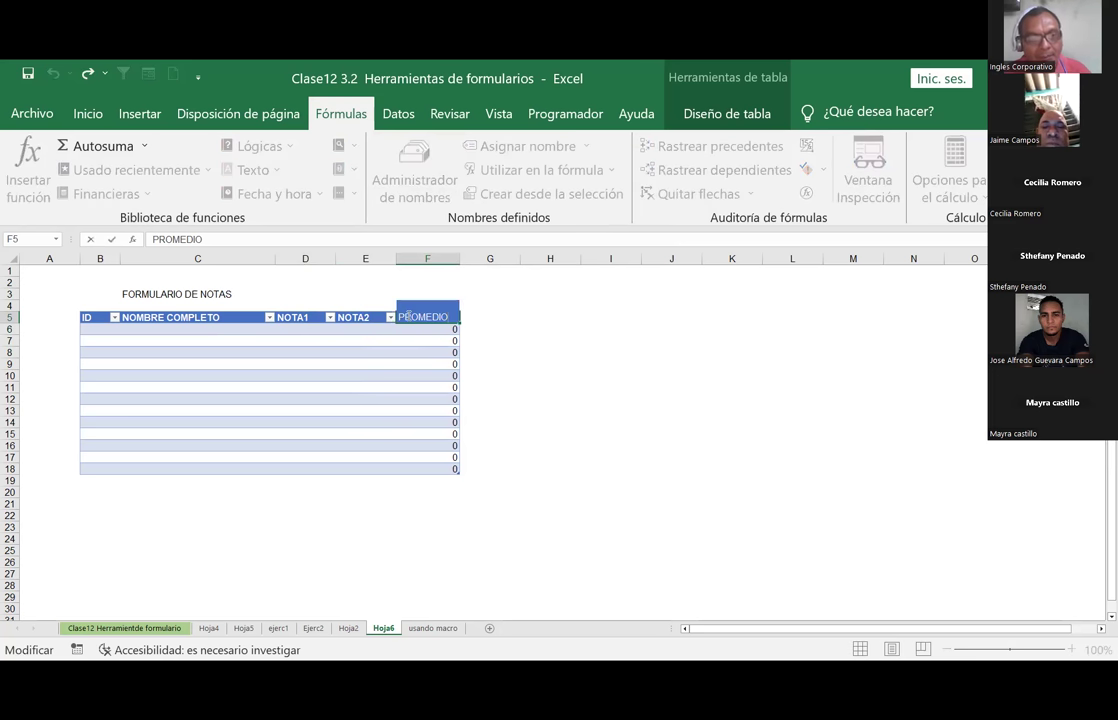
click(536, 318)
click(410, 330)
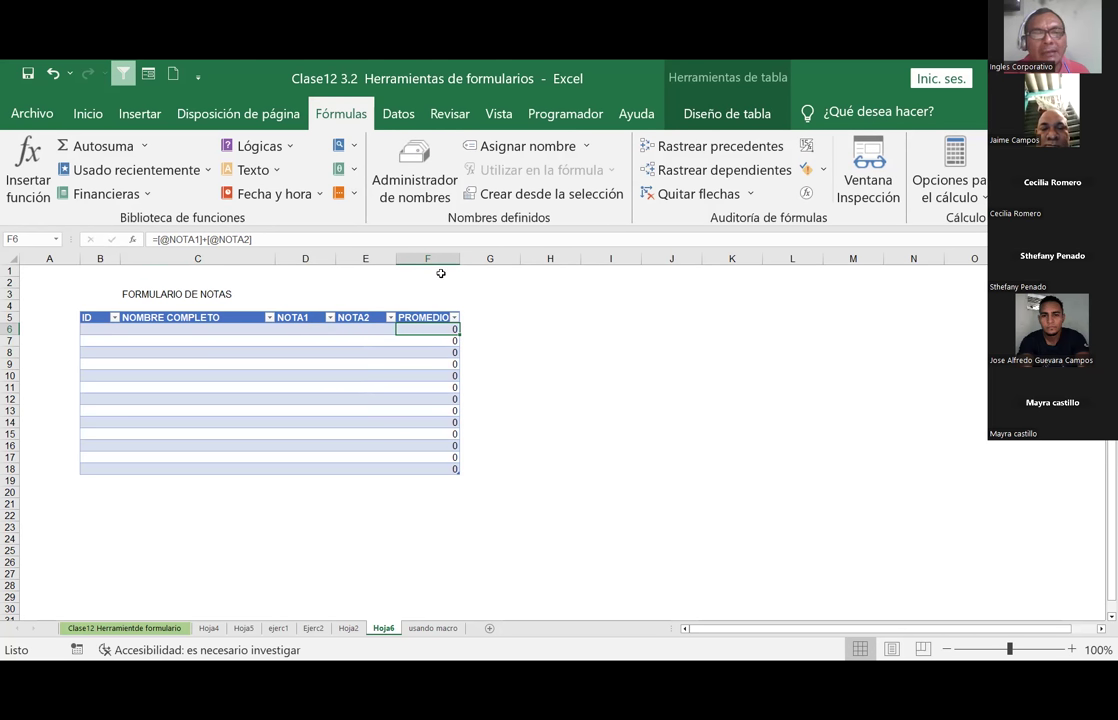
Step: Enter ID 3445 and the student's full name in row 6 of the table
click(92, 328)
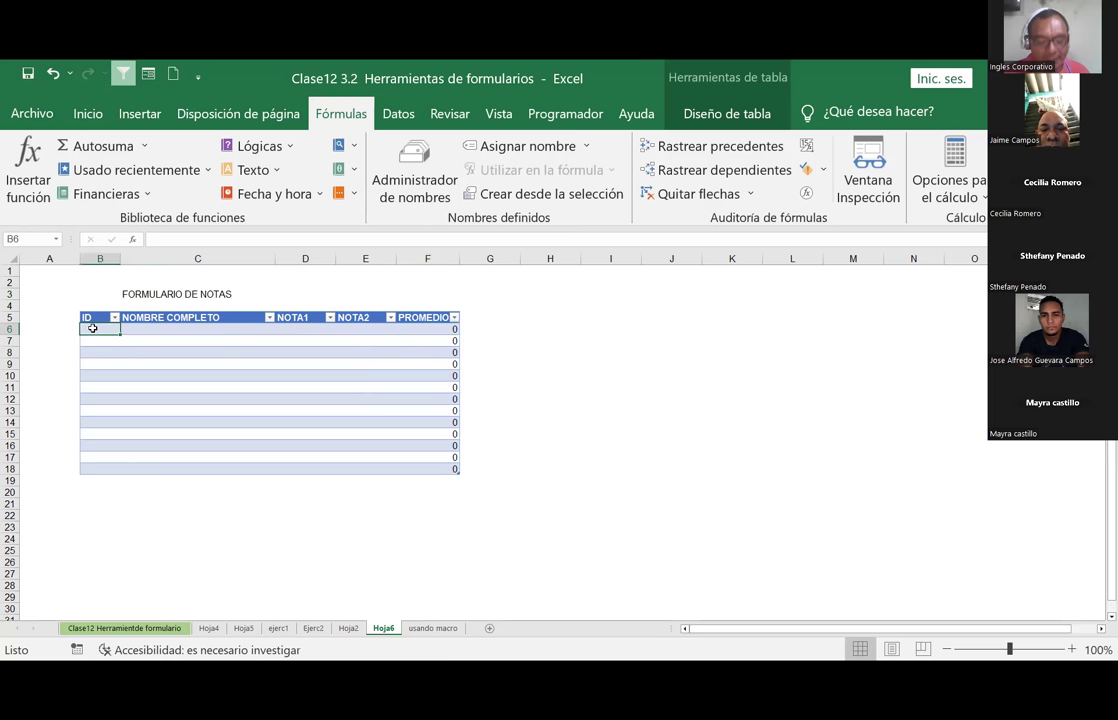
text(3445)
key(Tab)
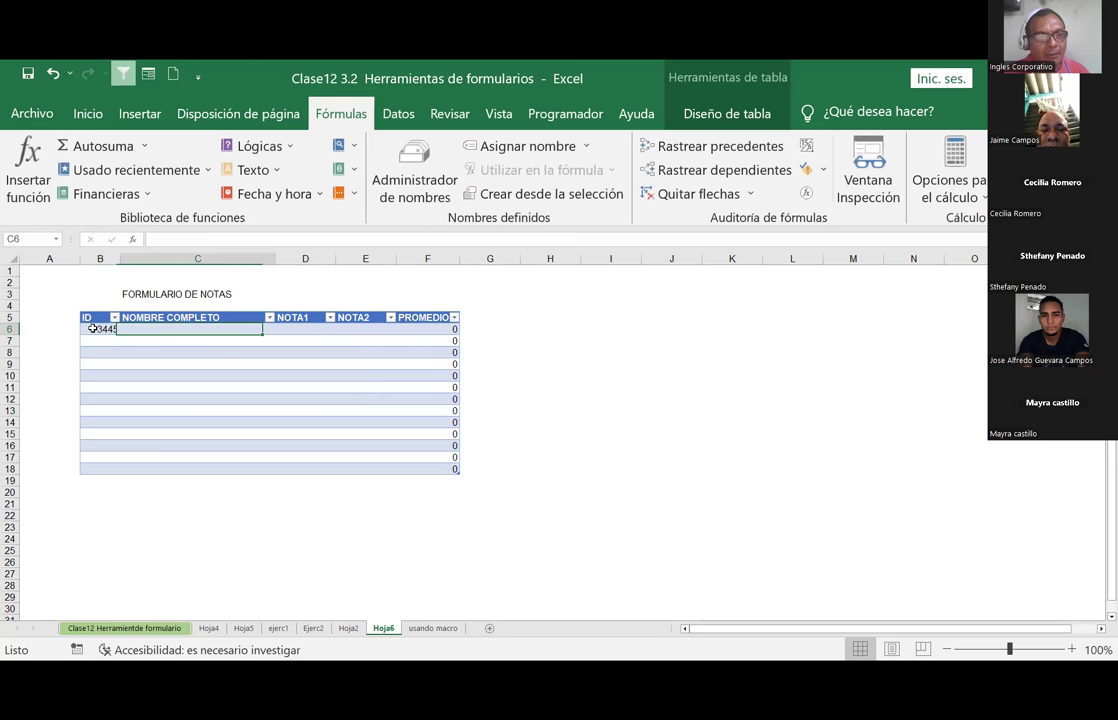
text(J)
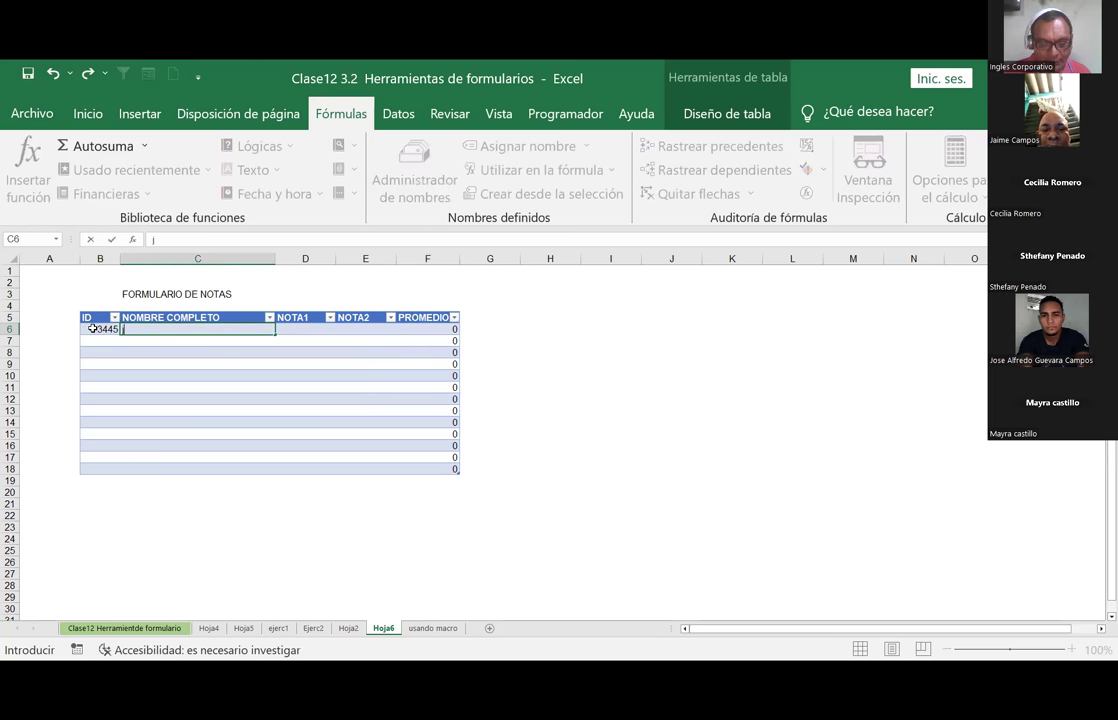
text(o)
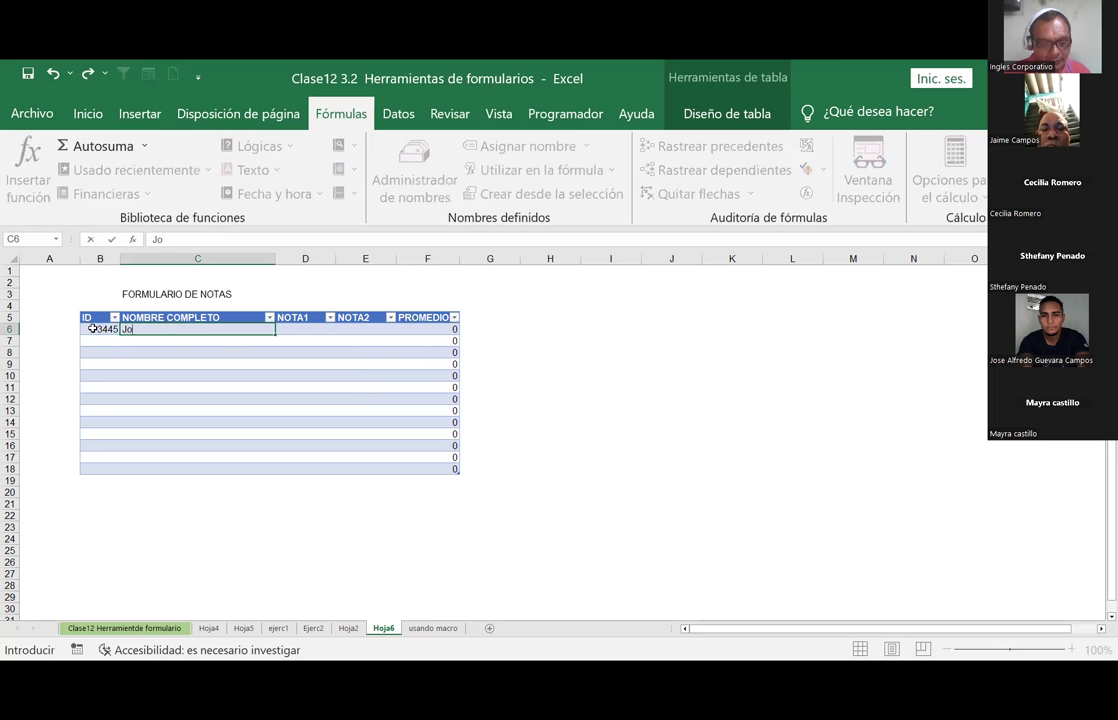
key(BackSpace)
text(osé Alfredo)
key(Return)
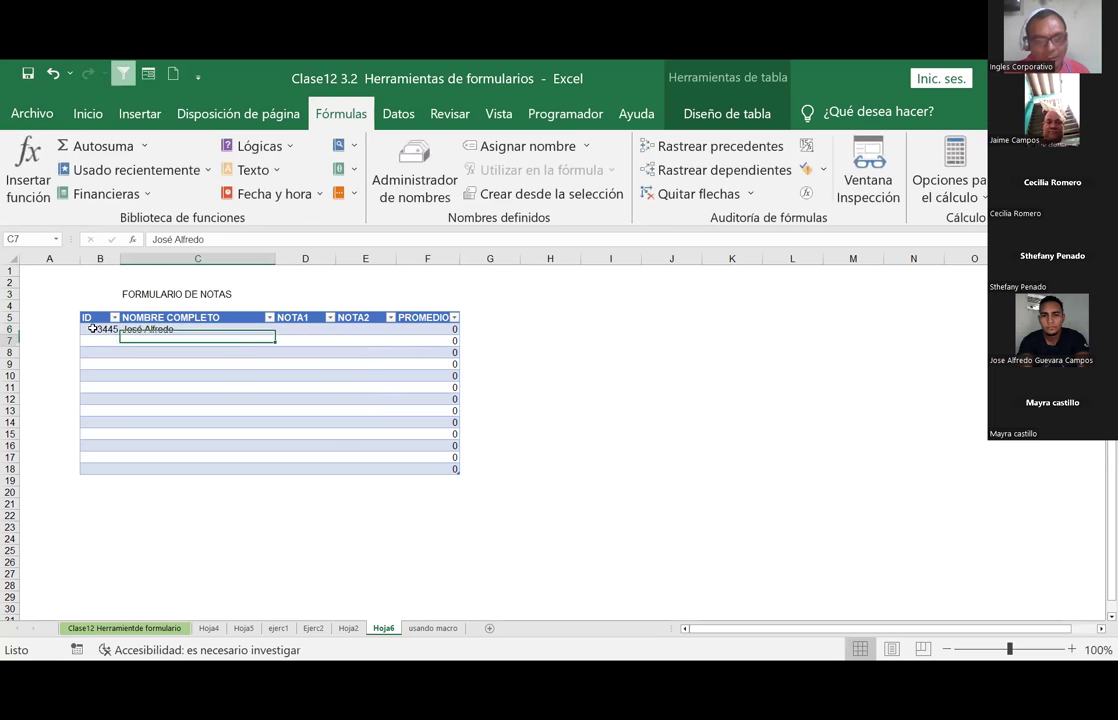
Step: Enter NOTA1 6 and NOTA2 7 in row 6, giving a PROMEDIO of 13
key(Up)
key(Right)
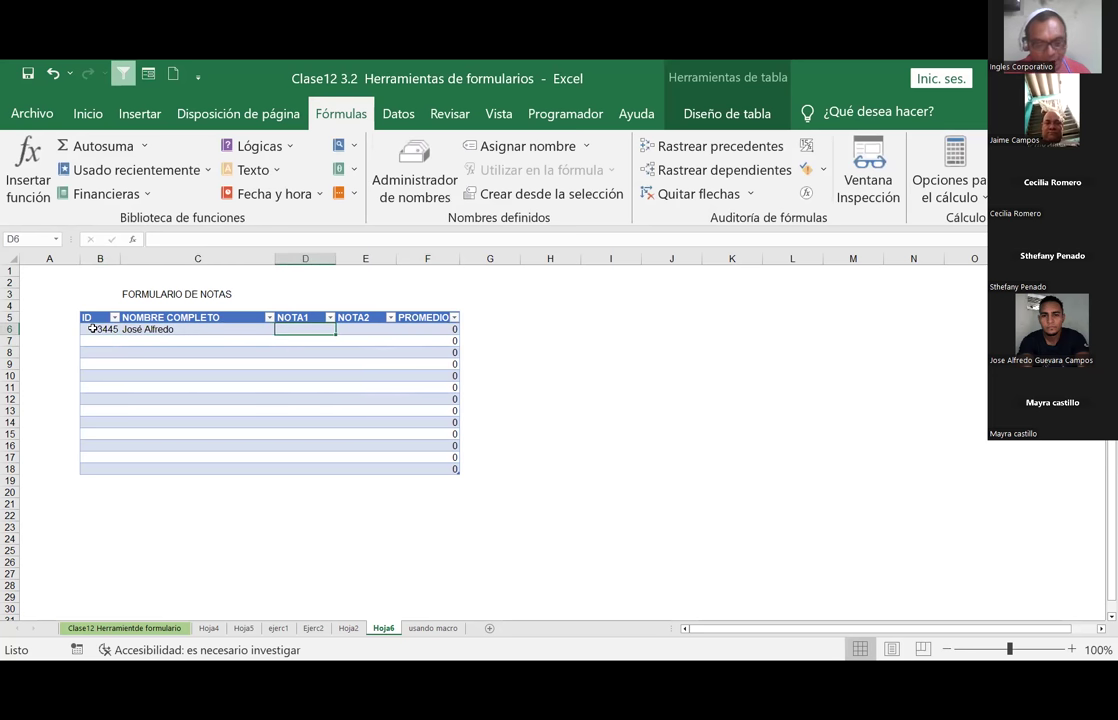
text(6)
key(Tab)
text(7)
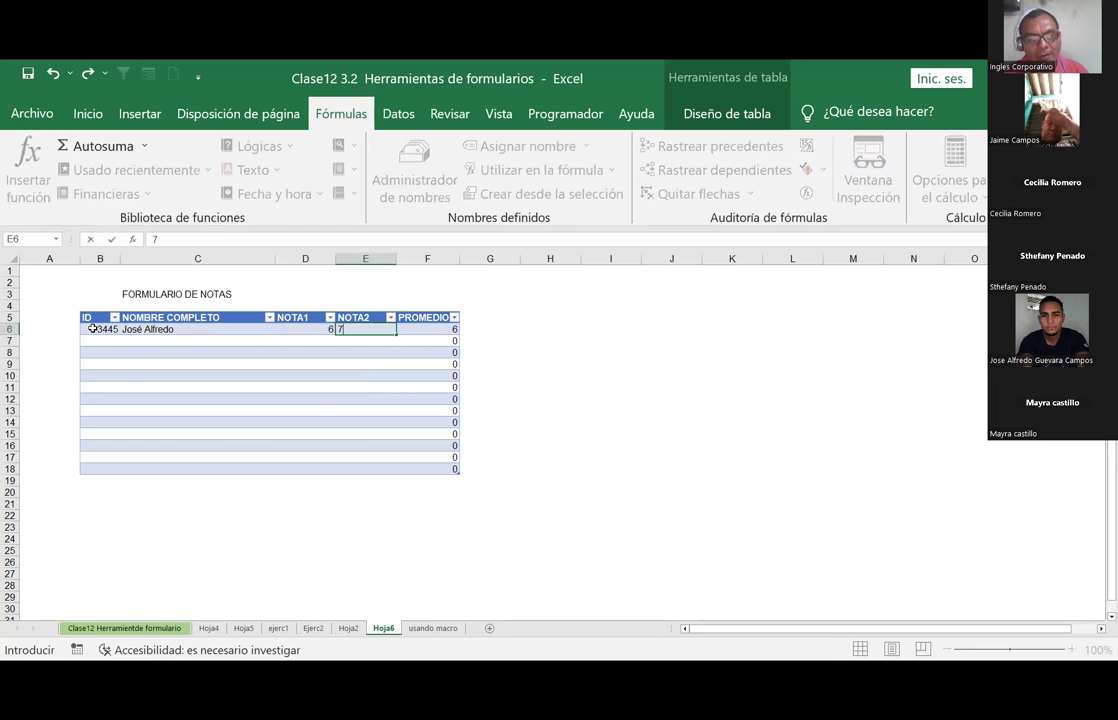
key(Tab)
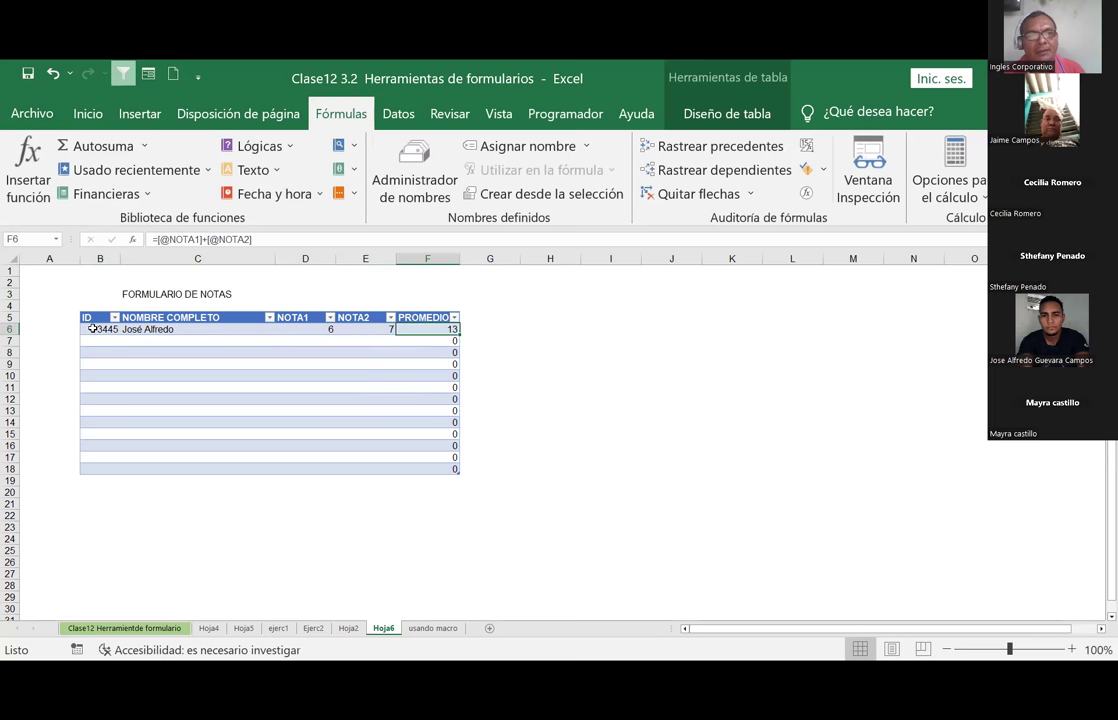
key(F2)
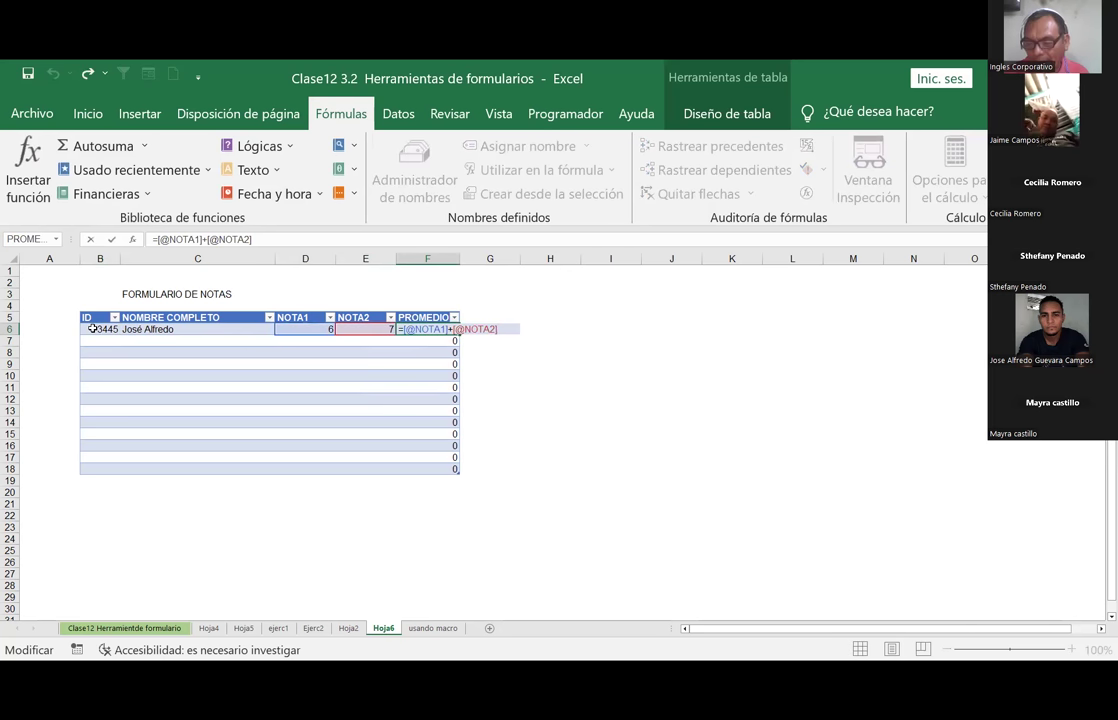
Step: Append /2 to the PROMEDIO formula in F6
text(/2)
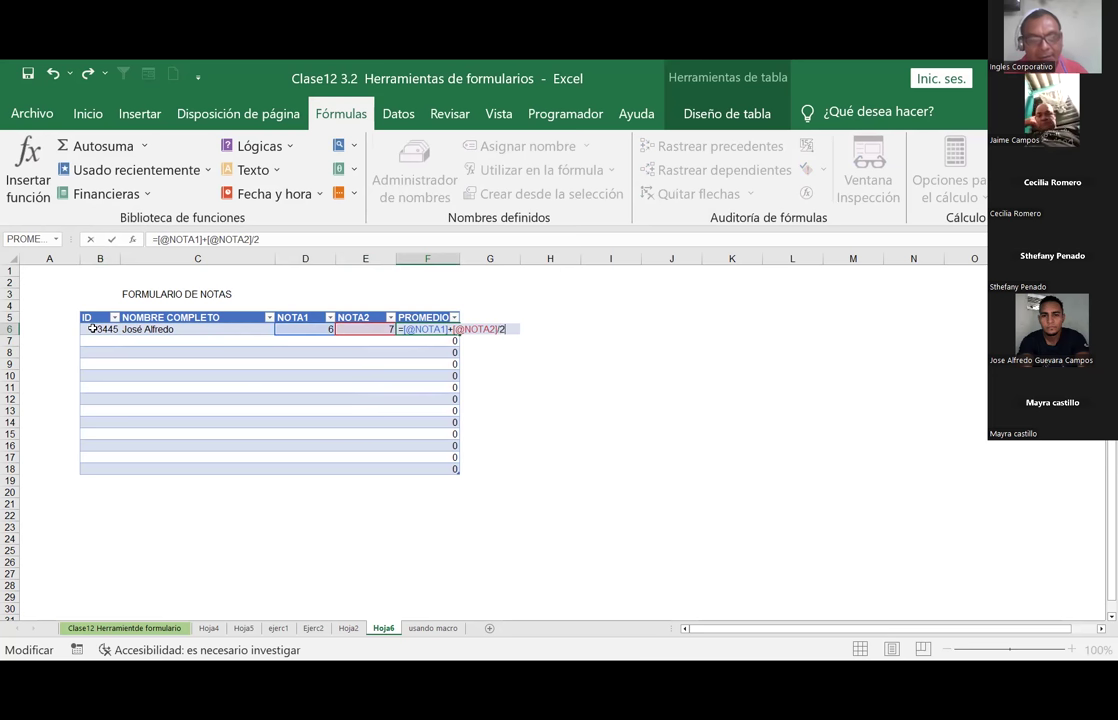
key(Return)
key(Up)
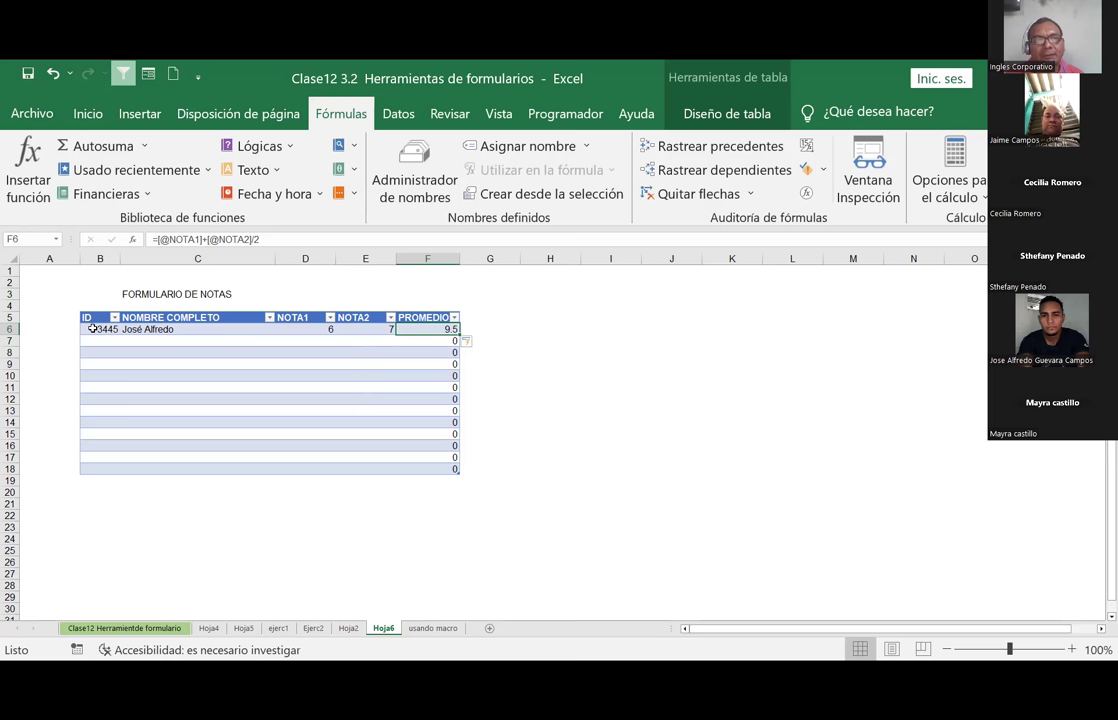
click(155, 239)
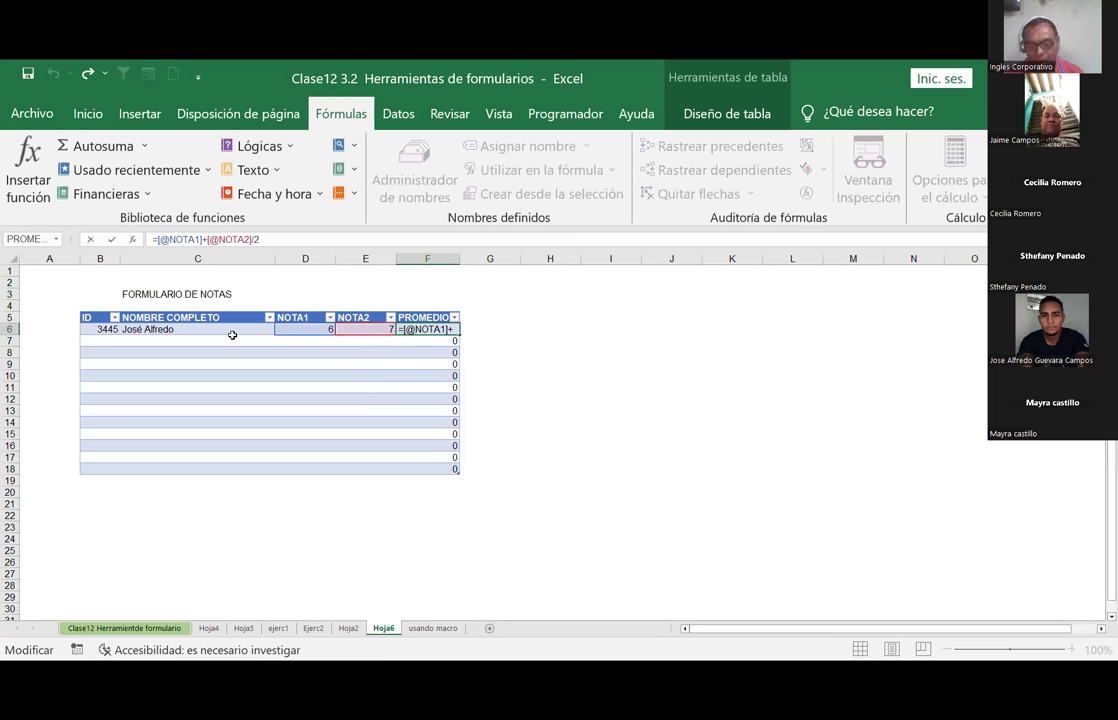
text(()
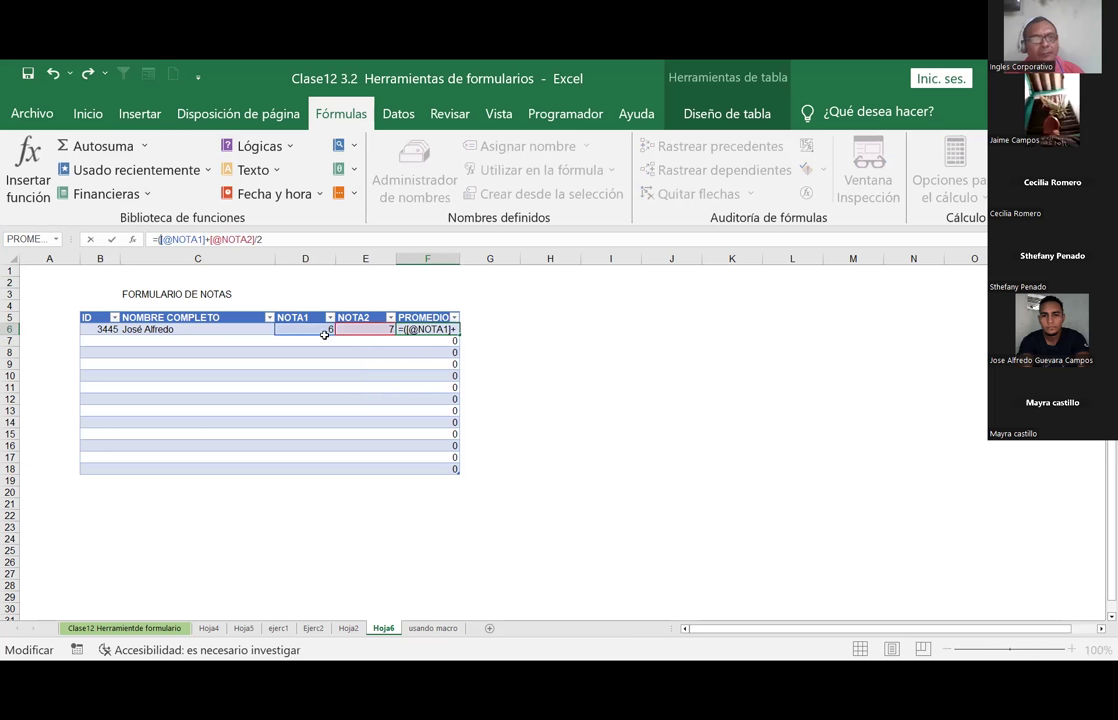
click(255, 239)
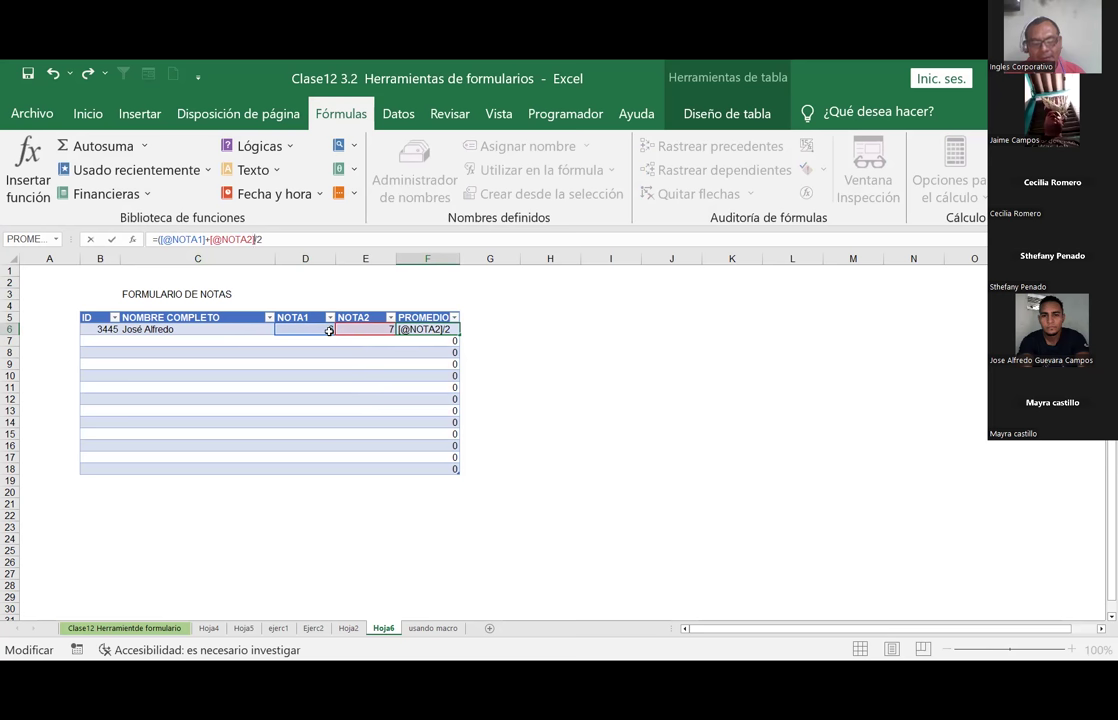
text())
key(Return)
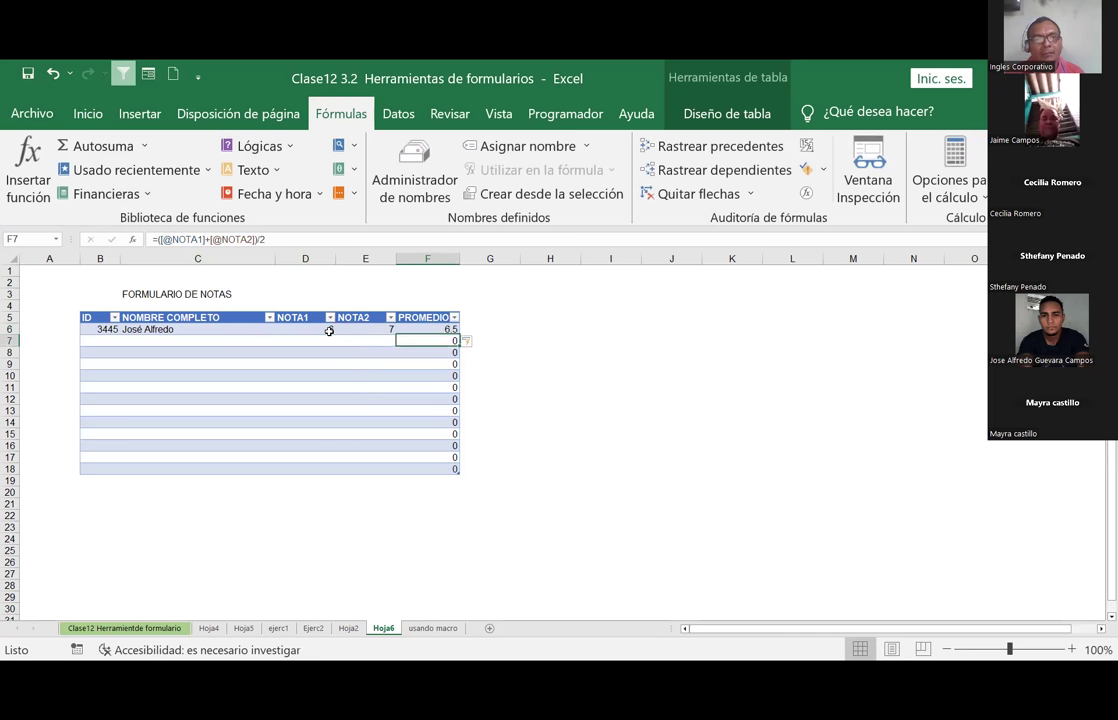
key(Up)
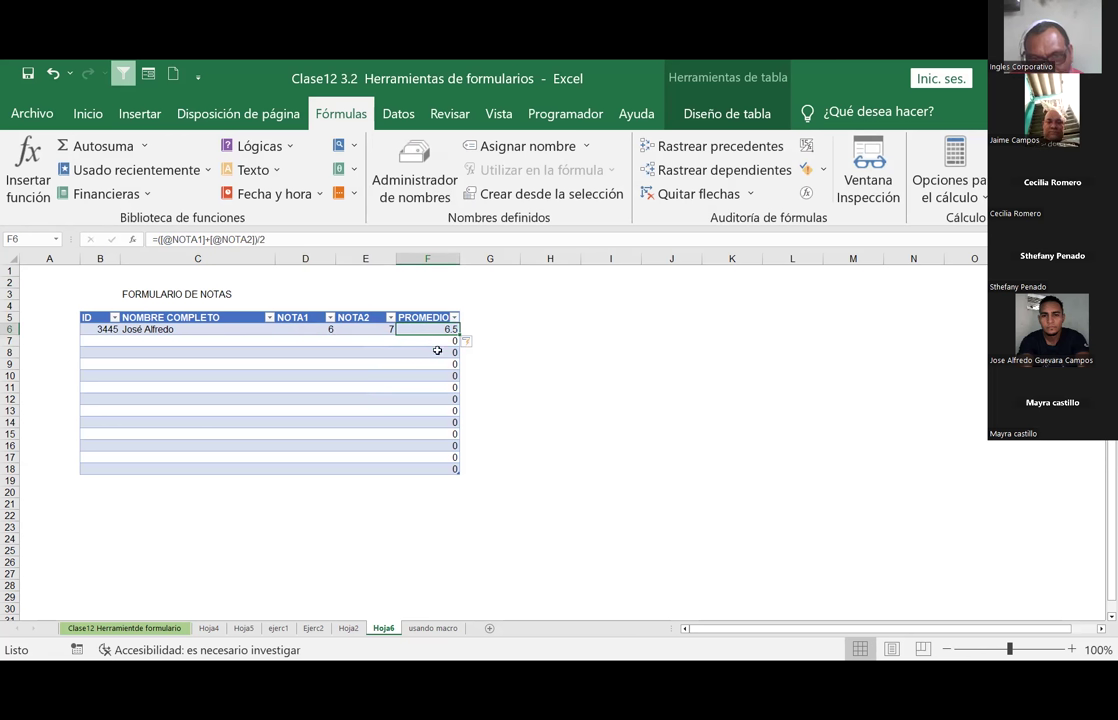
Step: Select B6 in the grades table and open its Formulario data form
click(90, 329)
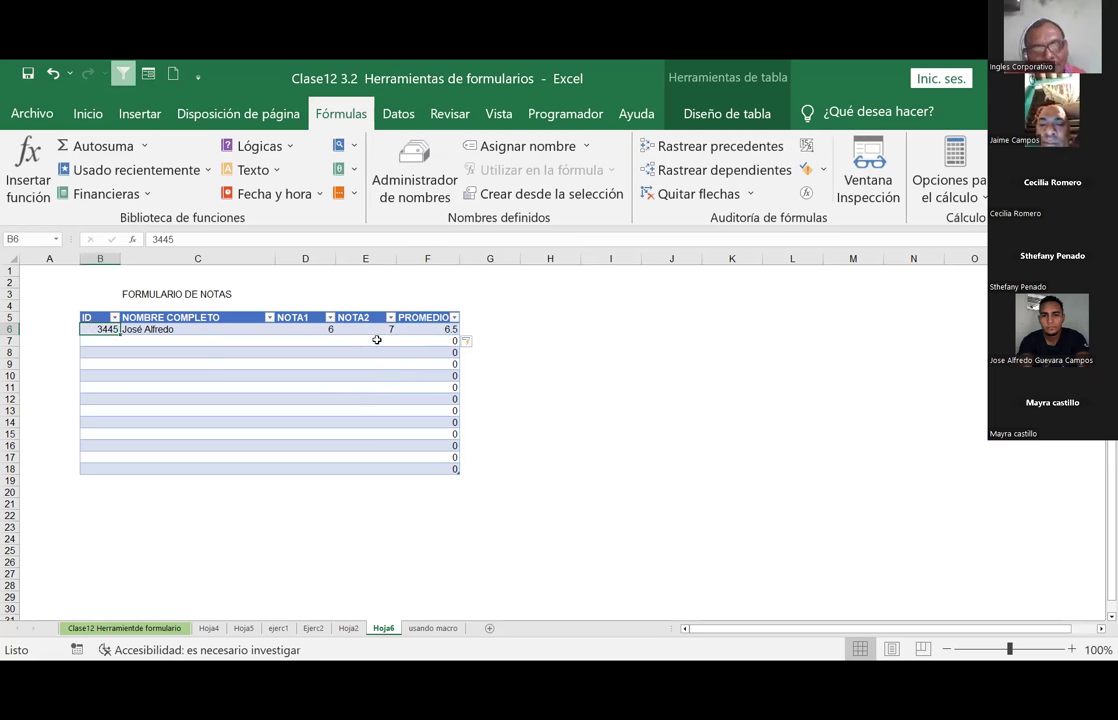
click(148, 75)
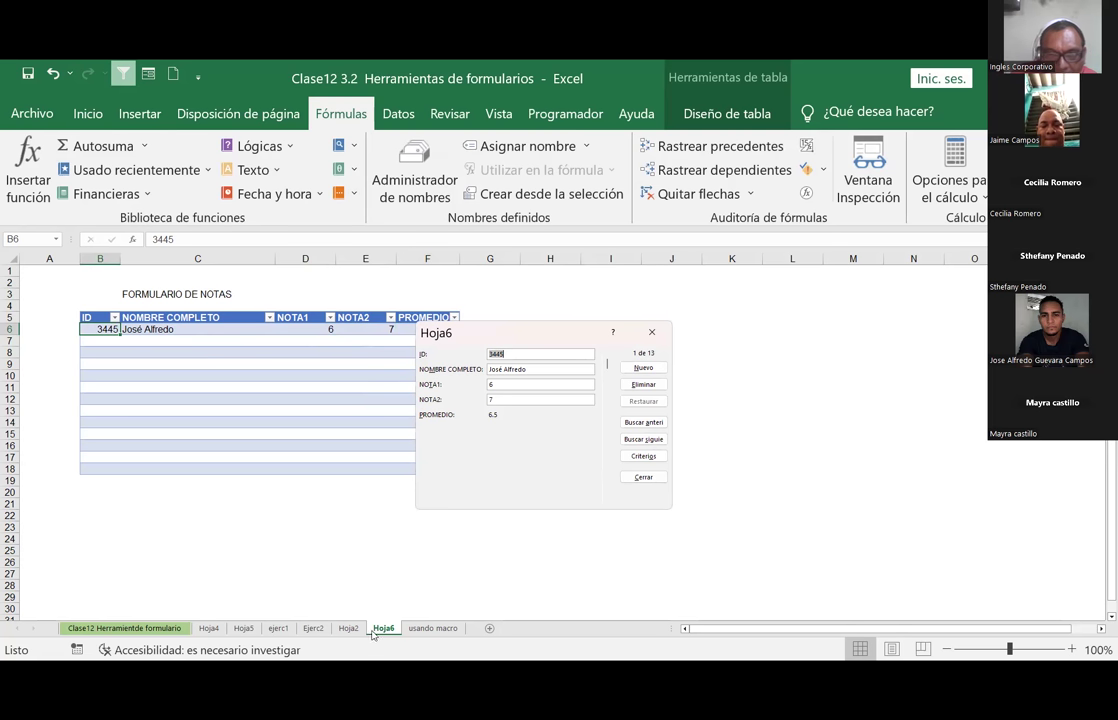
Step: Add a form record with ID 56, a student's name, NOTA1 6 and NOTA2 8, then select rows 18–19
key(alt+n)
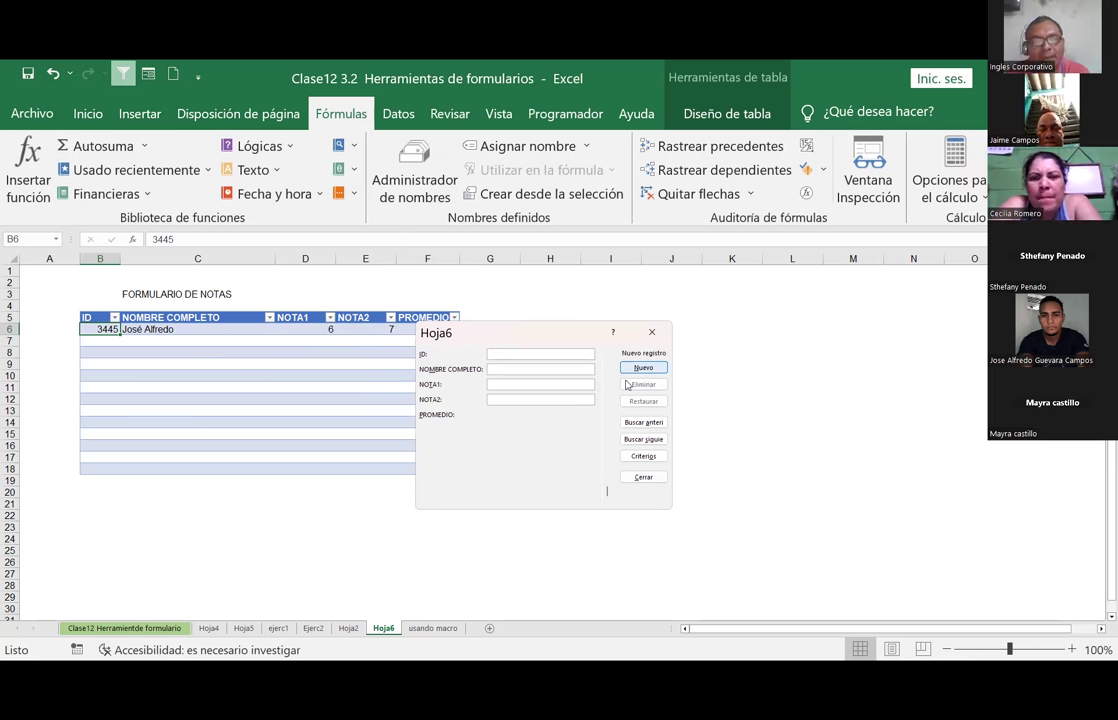
click(580, 354)
text(56)
click(578, 368)
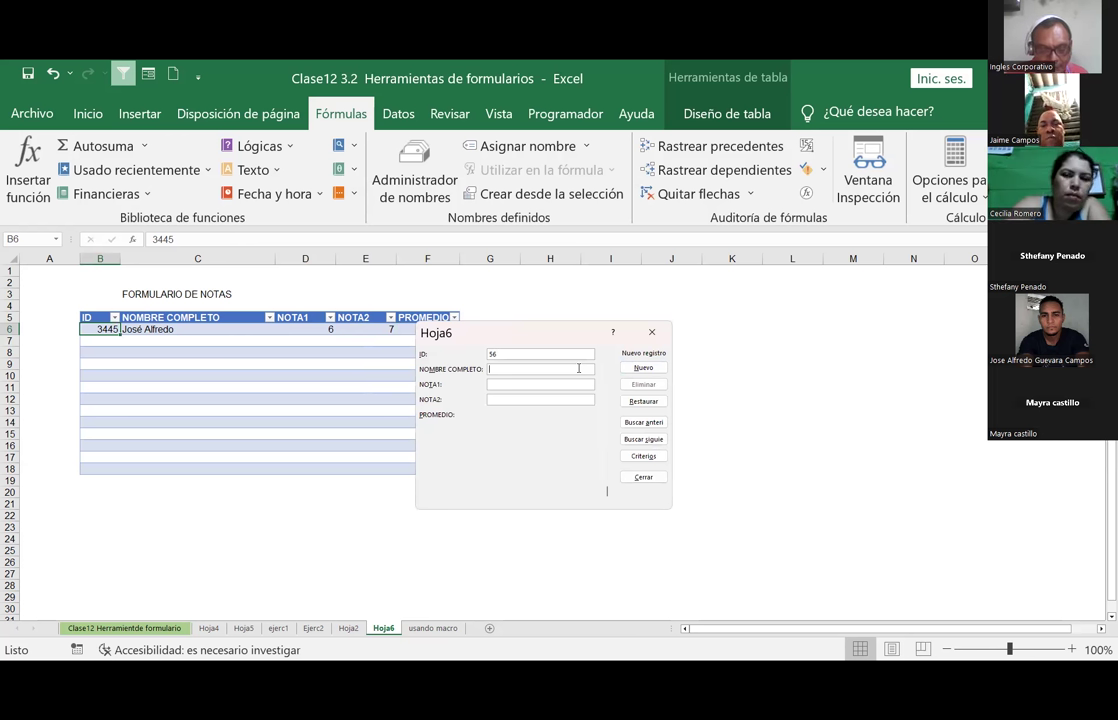
text(ess)
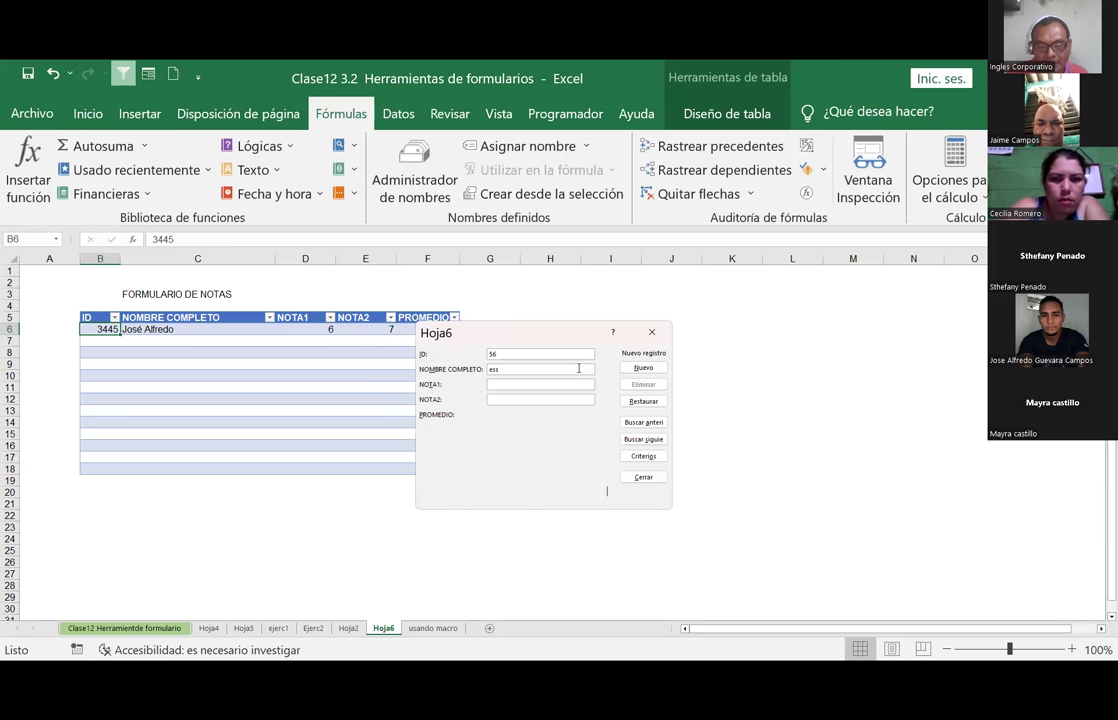
text(sica)
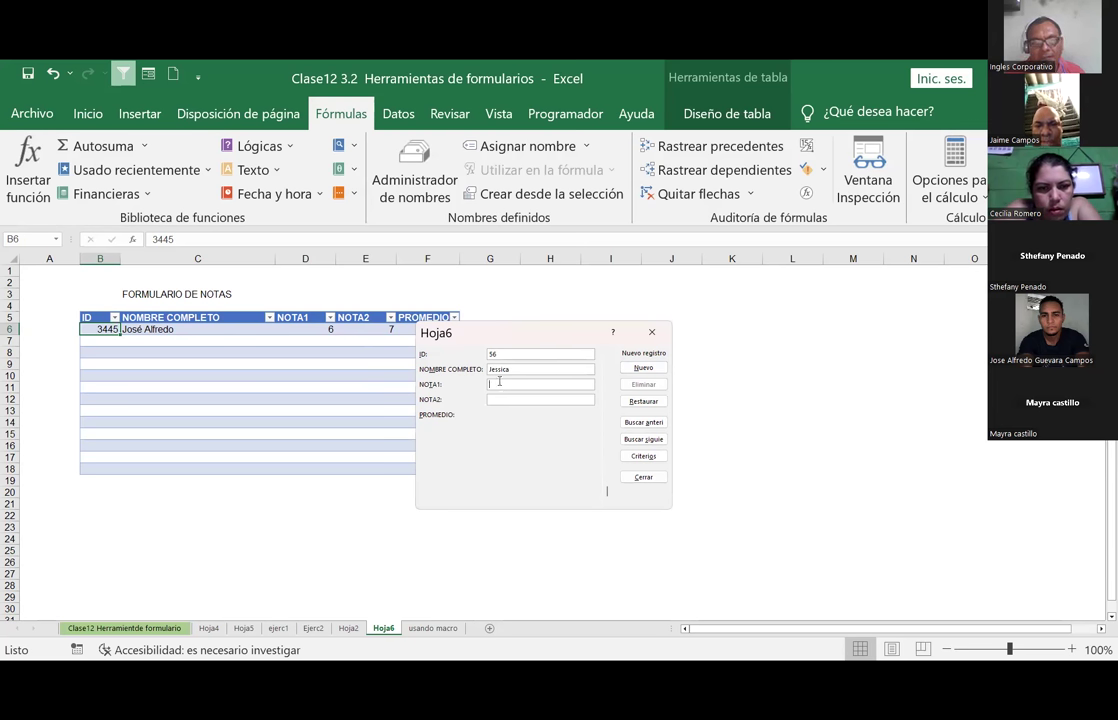
key(Tab)
text(6)
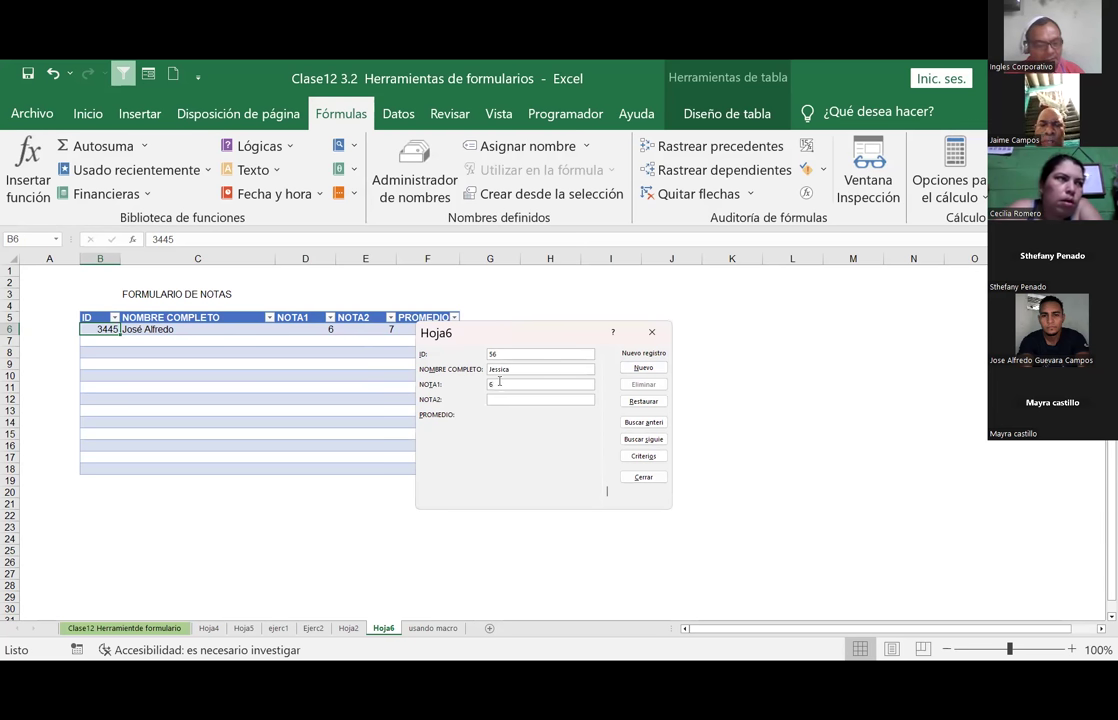
key(Tab)
text(8)
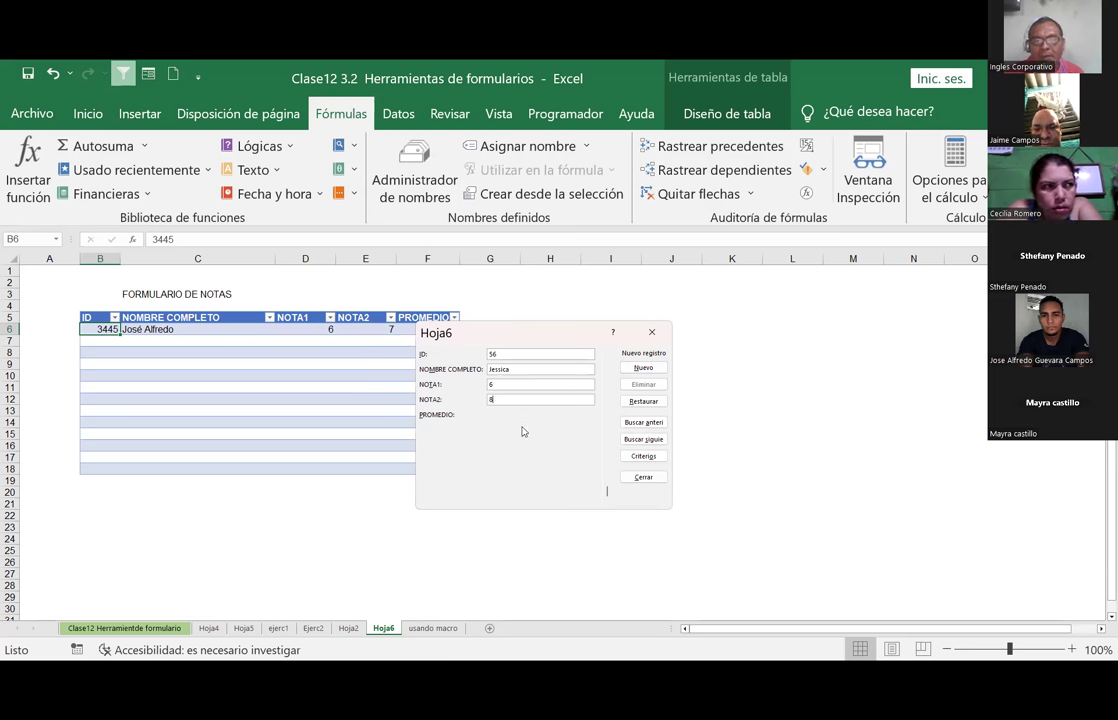
key(Return)
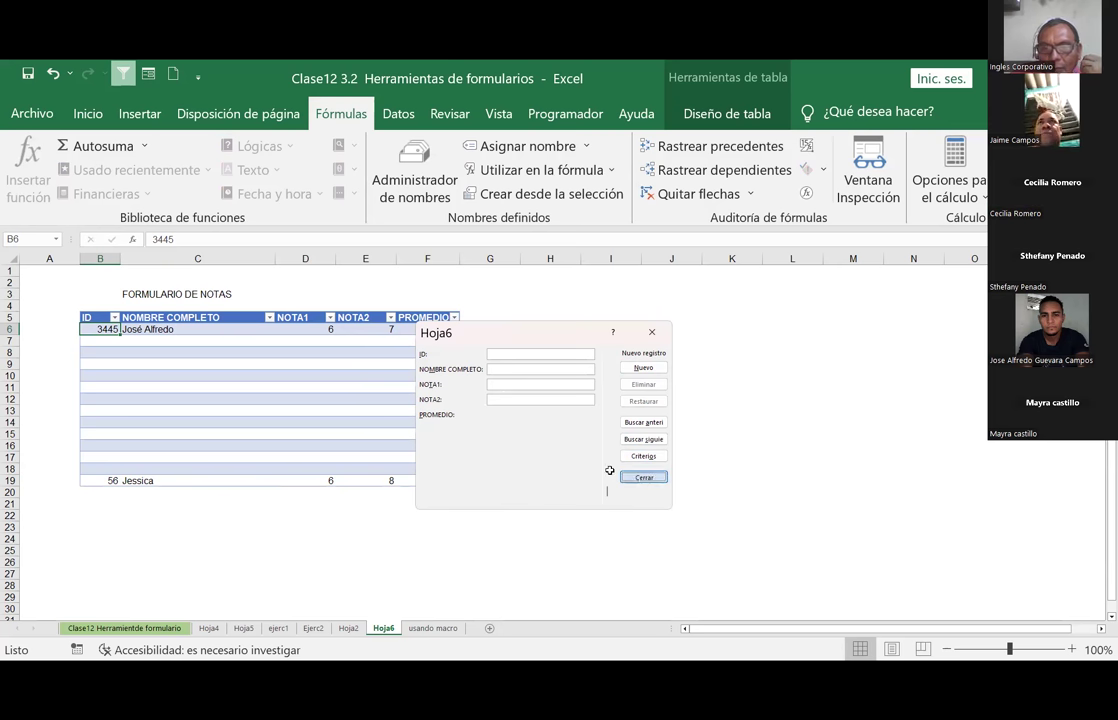
click(640, 477)
drag(107, 481, 436, 473)
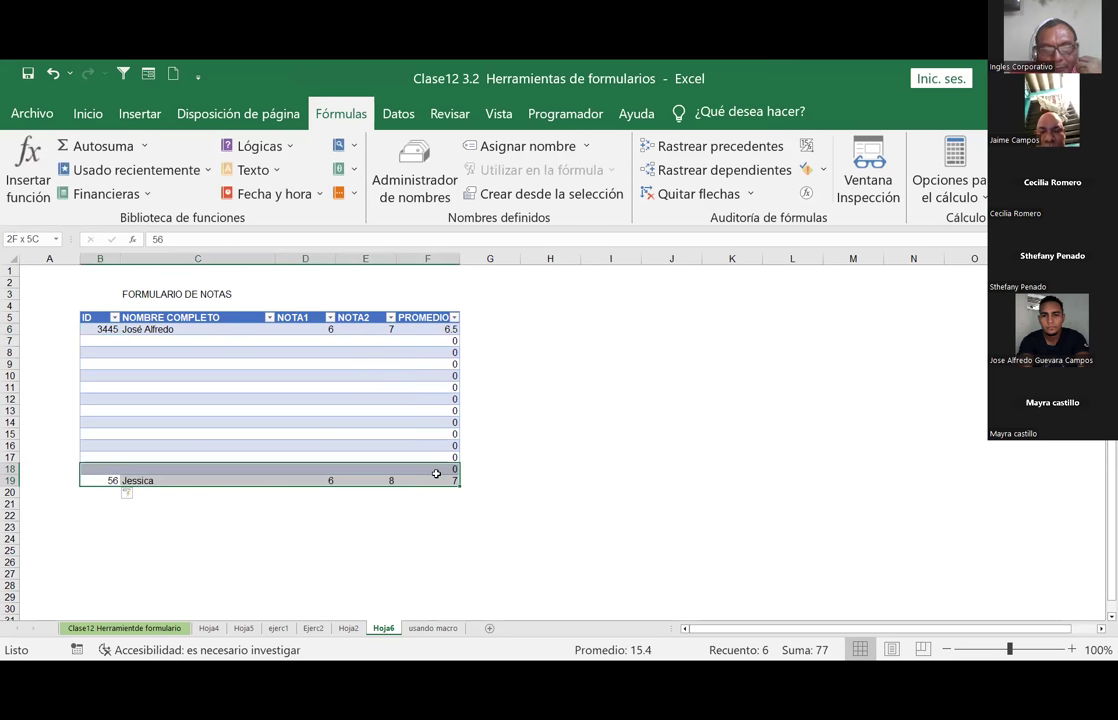
Step: Clear the record in B18:F19 and select cell B7 of the table
key(Delete)
click(615, 443)
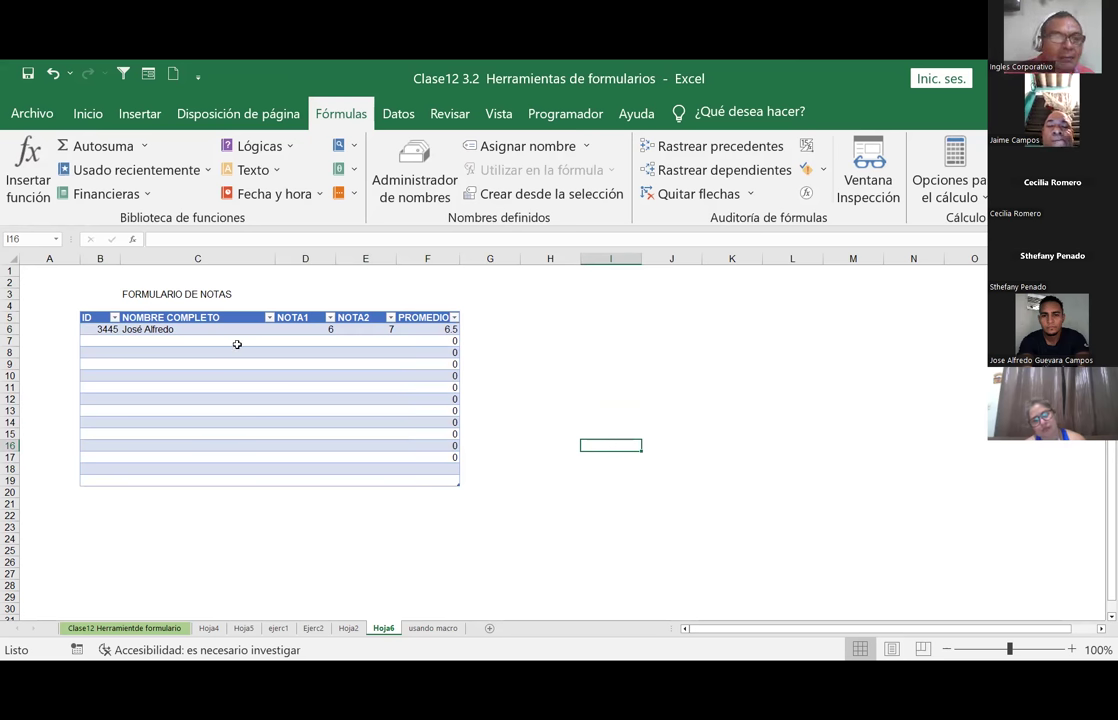
click(114, 342)
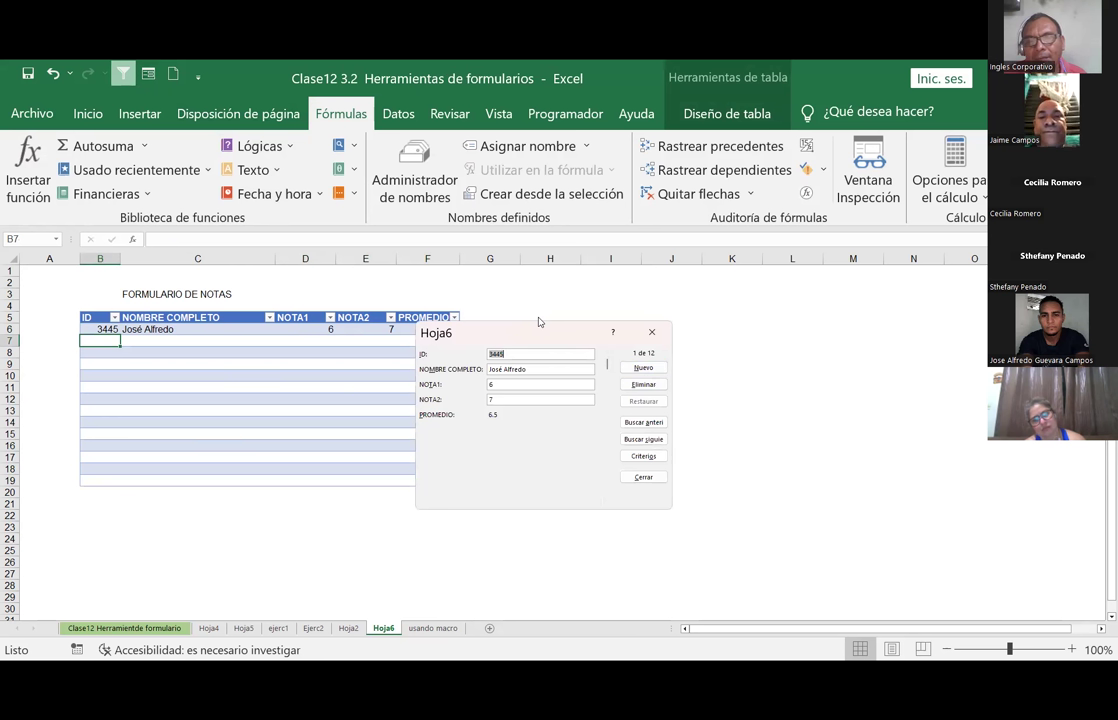
Step: Add a record with ID 45, NOTA1 7 and NOTA2 9 through the form, then reopen the form
key(alt+n)
click(514, 370)
text(Luis)
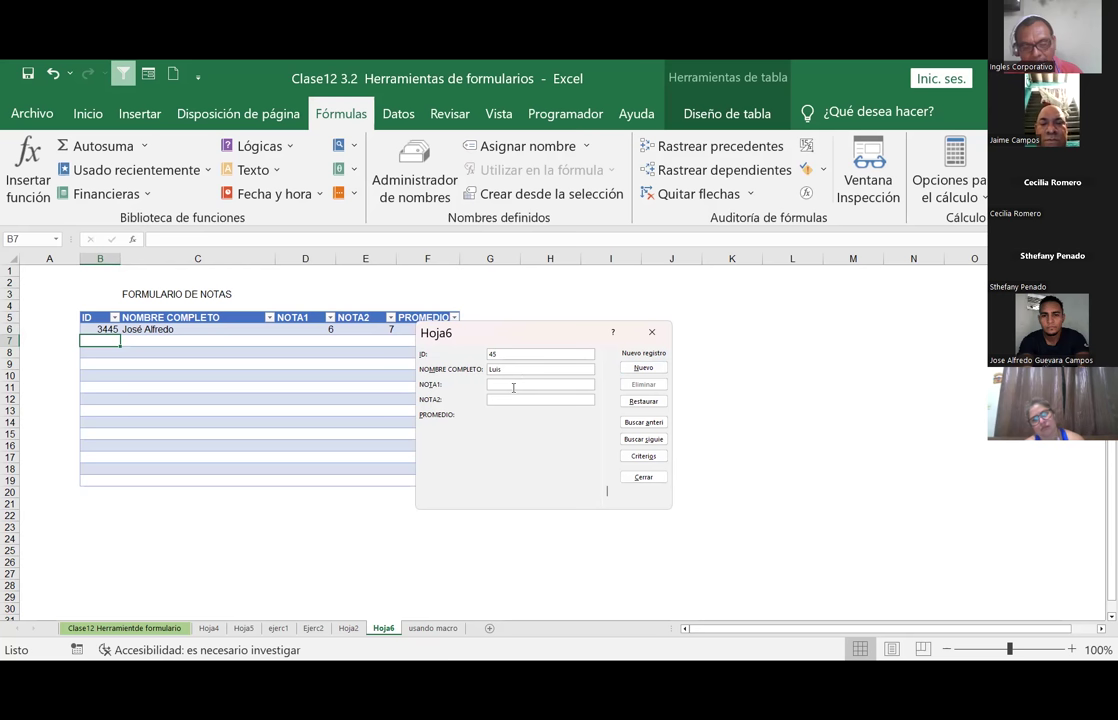
text(7)
click(511, 400)
text(9)
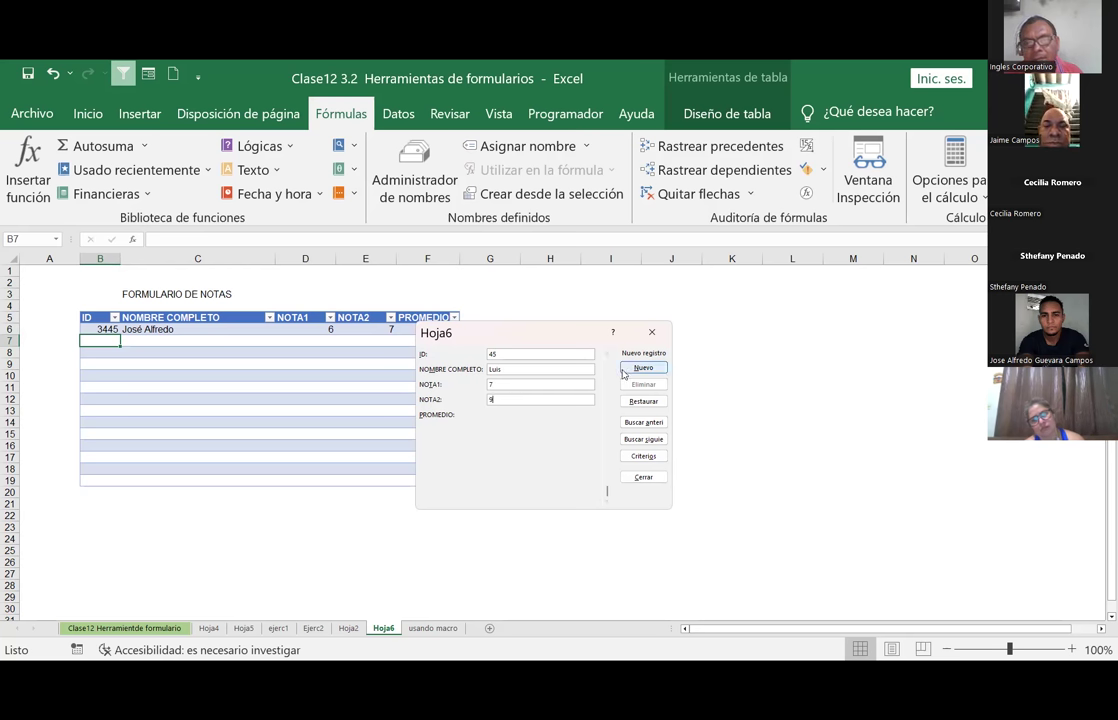
click(623, 369)
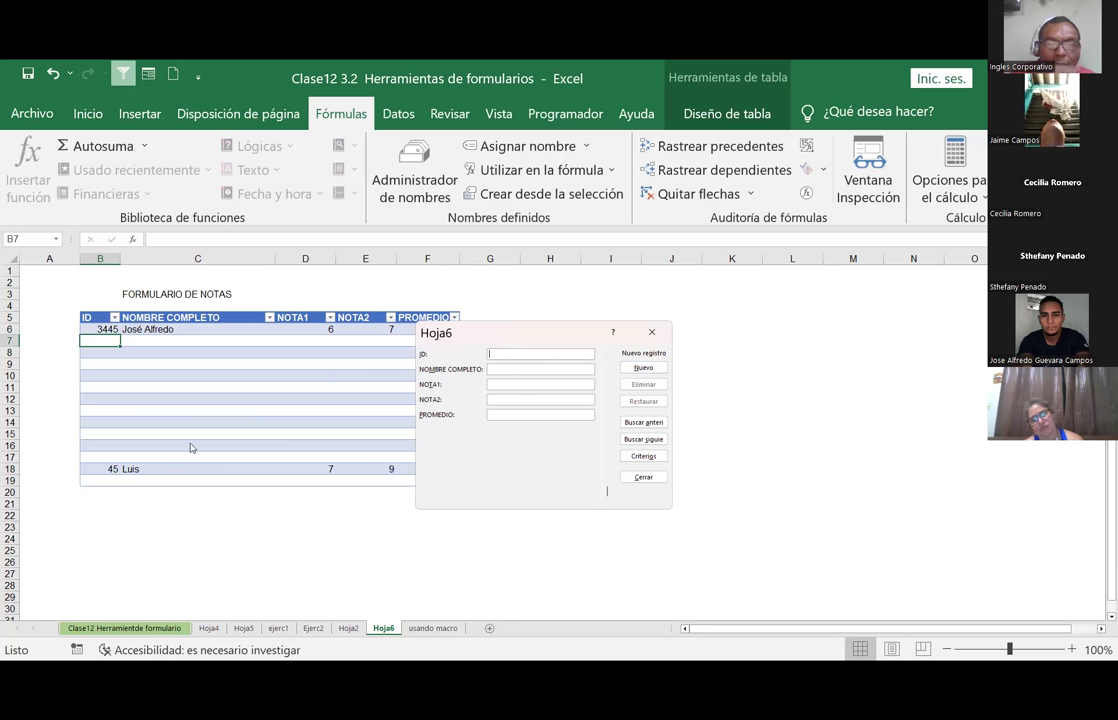
click(638, 478)
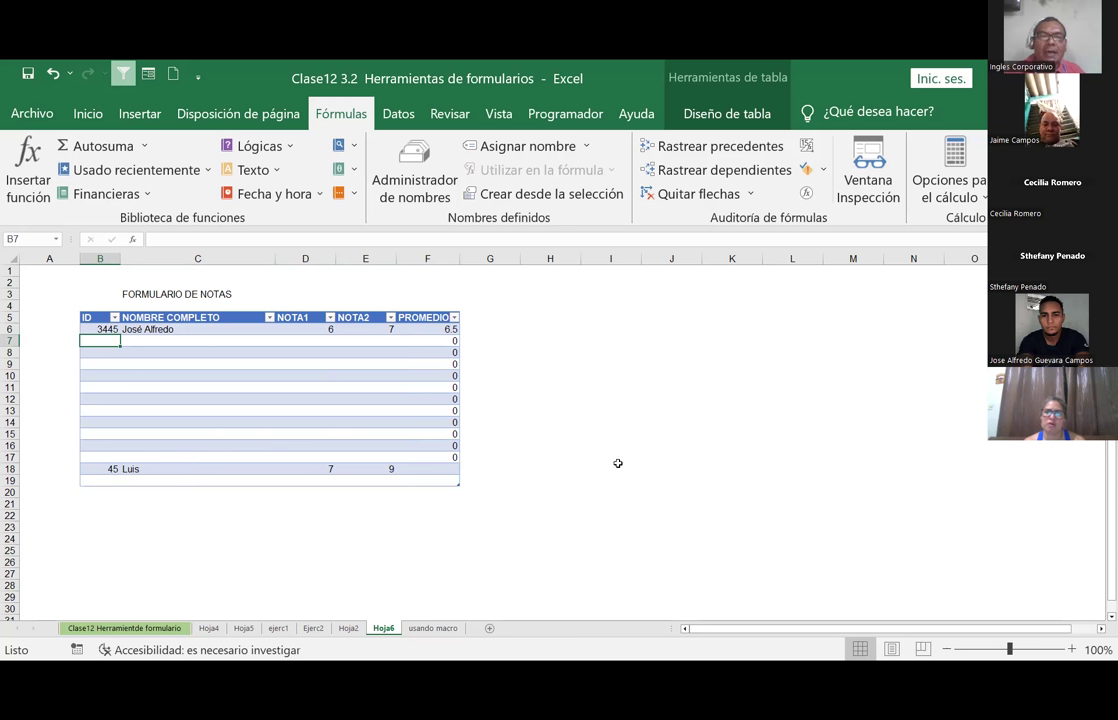
click(92, 318)
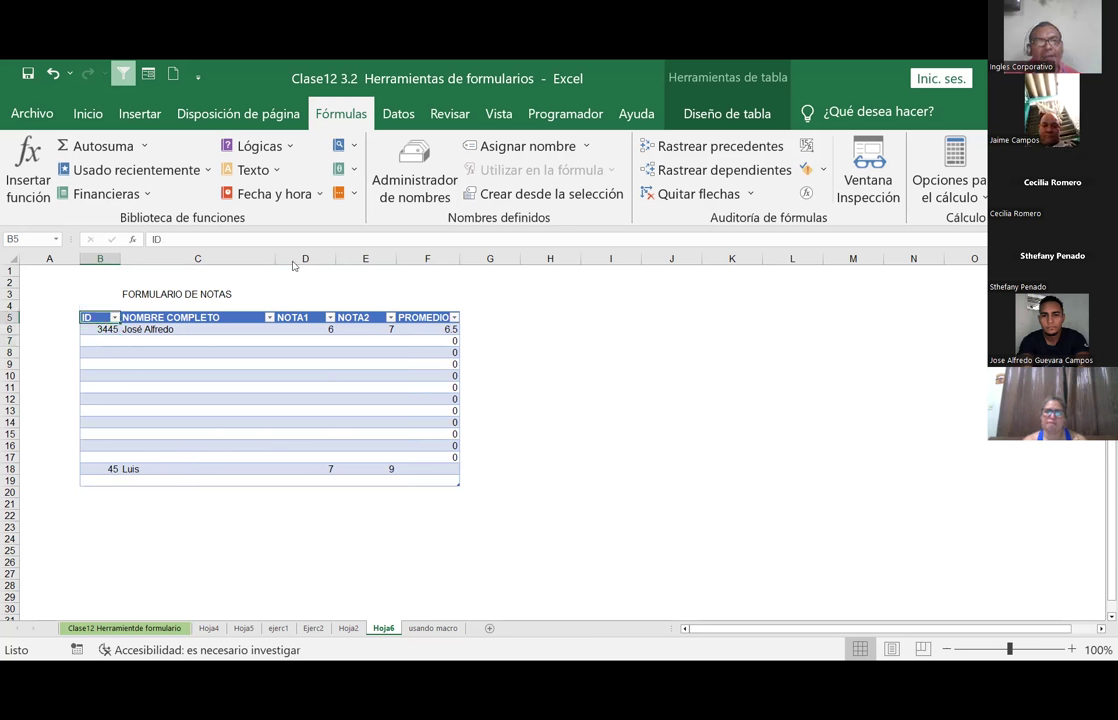
click(123, 73)
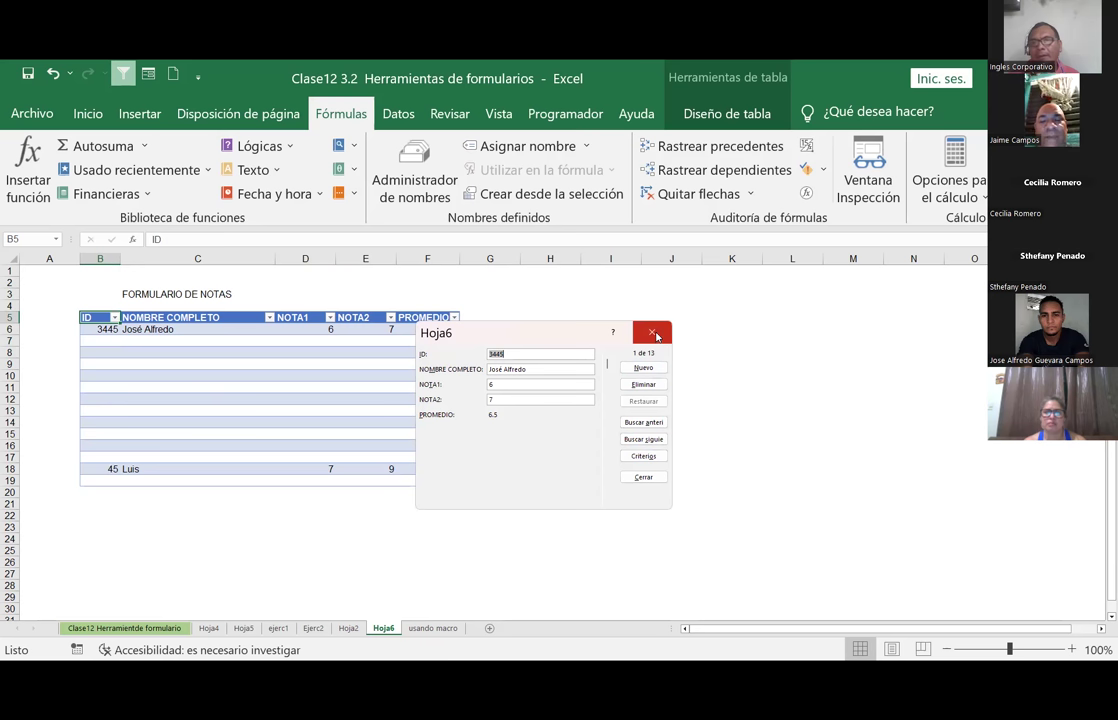
Step: Type the headers nombre, venta and zona into D22:F22 and select D22:F25
click(320, 515)
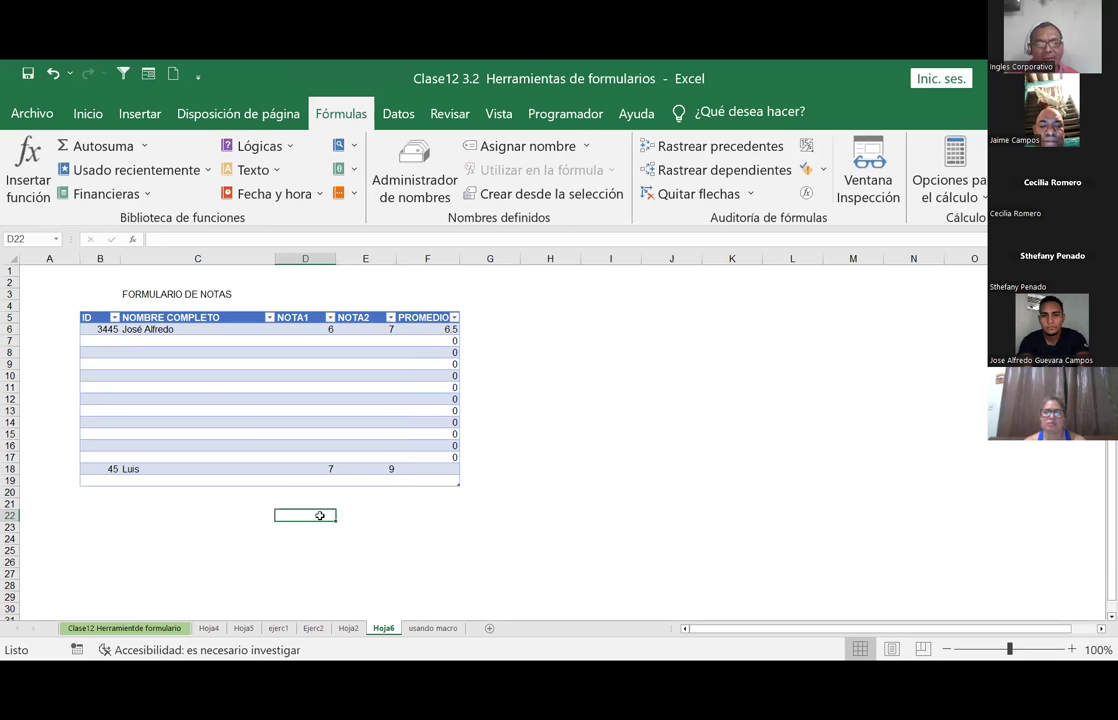
text(n)
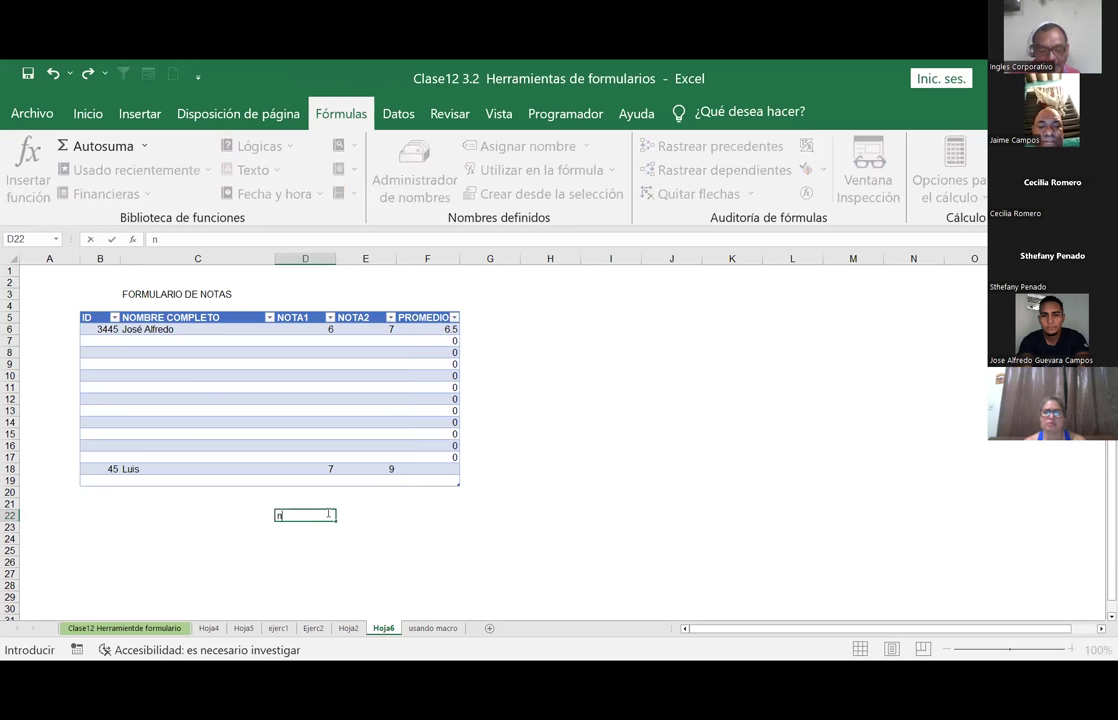
text(ombre)
key(Tab)
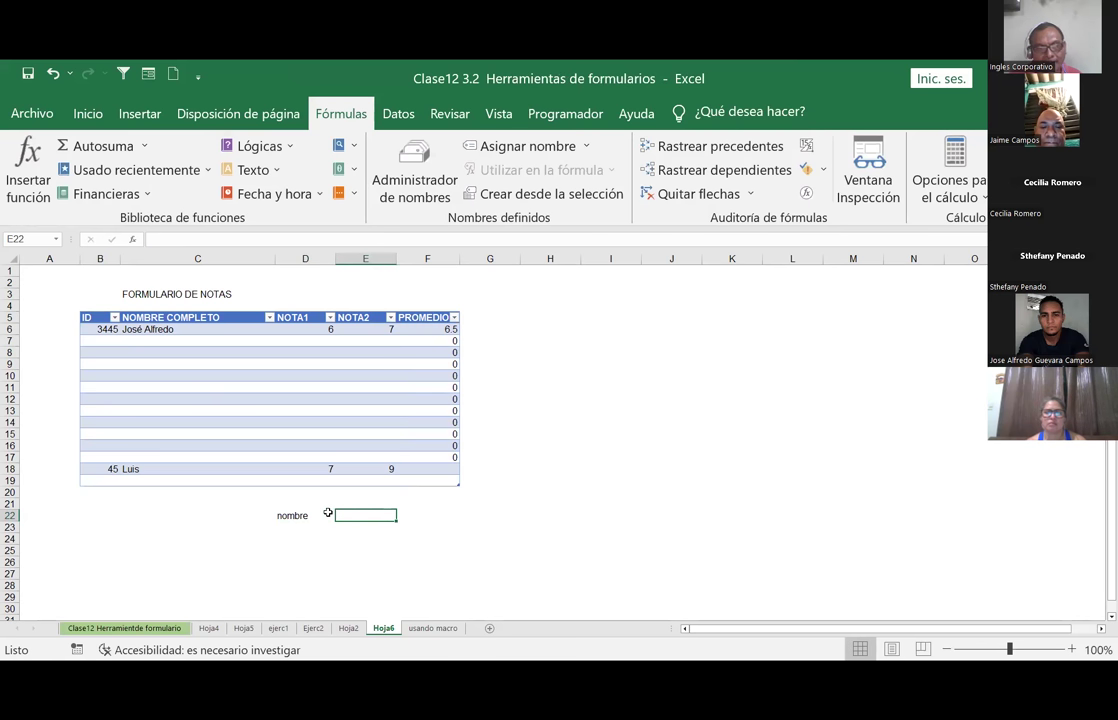
text(firm)
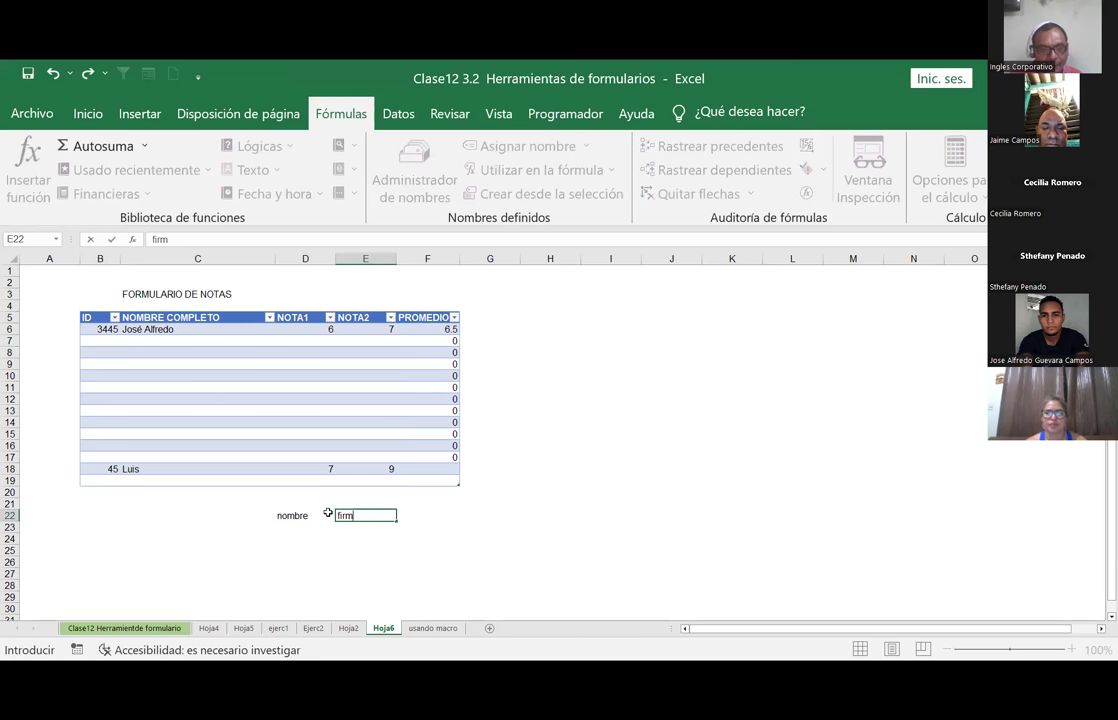
key(BackSpace)
key(BackSpace)
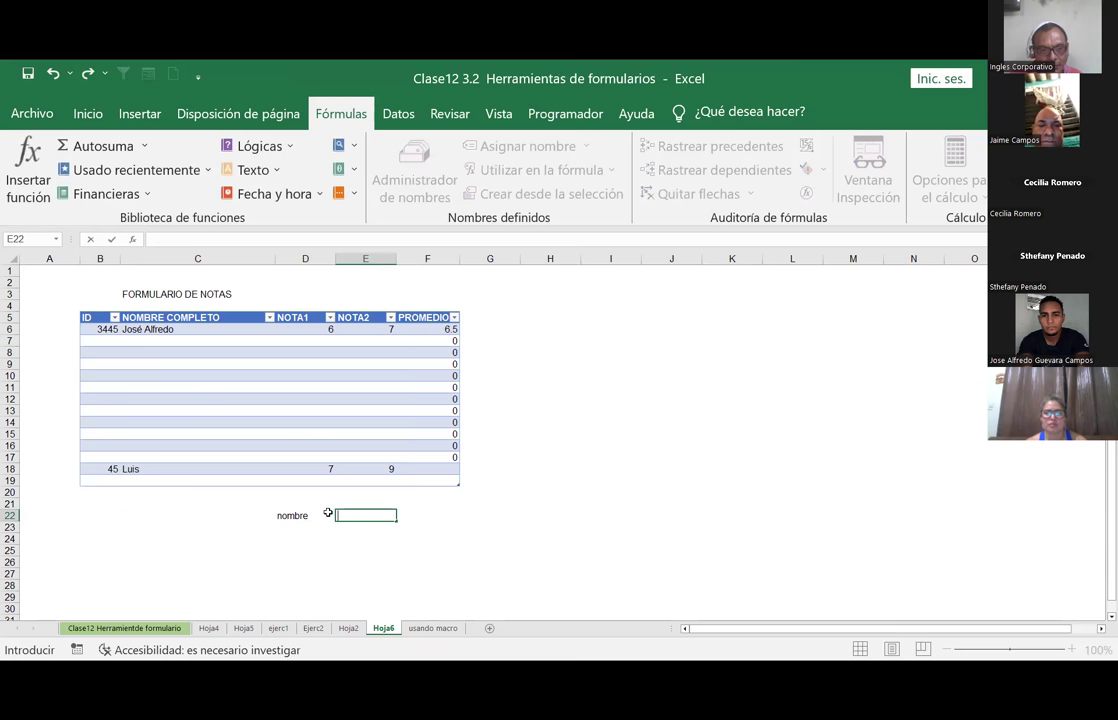
text(venta)
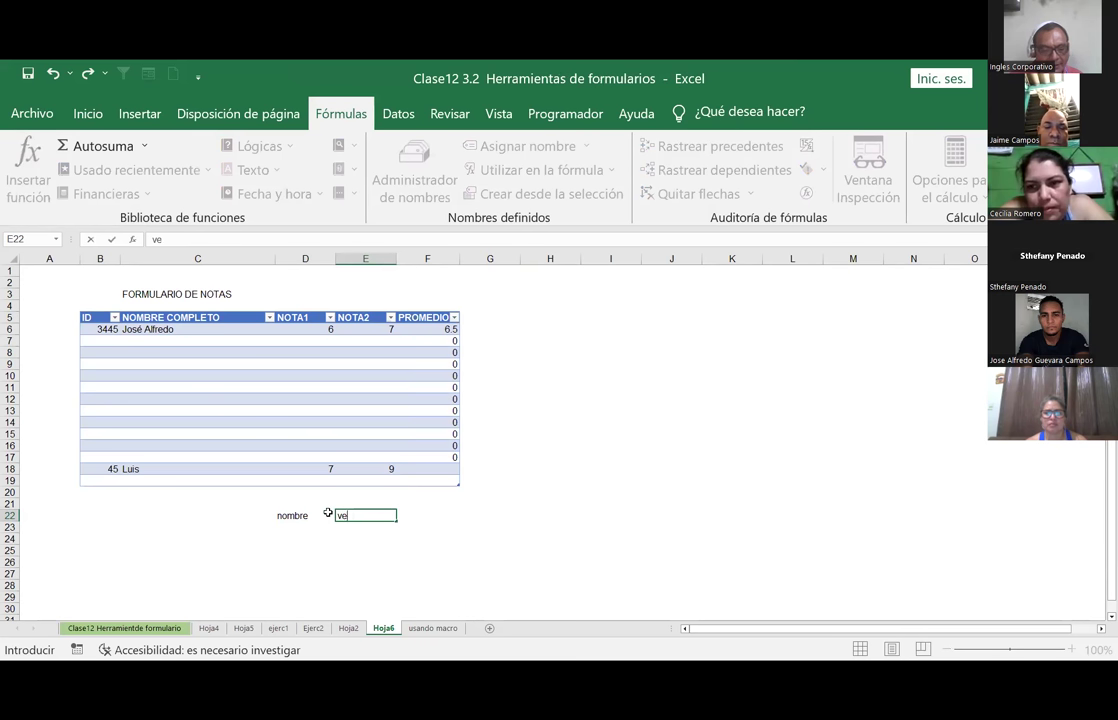
key(Return)
key(Up)
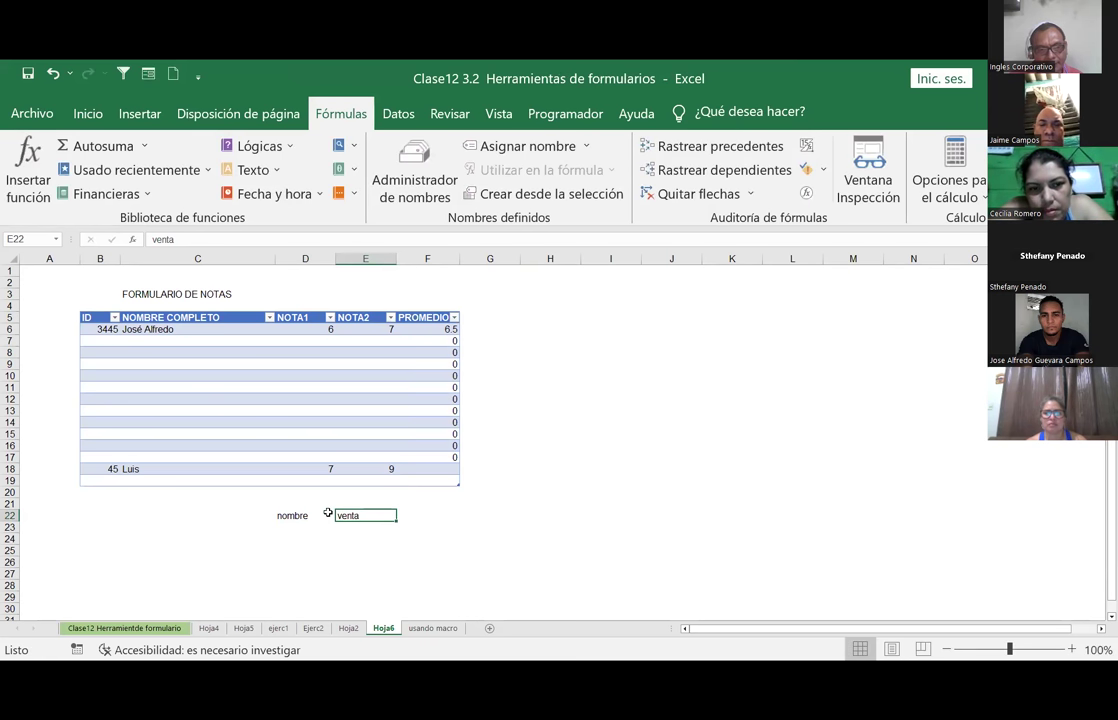
key(Right)
text(zona)
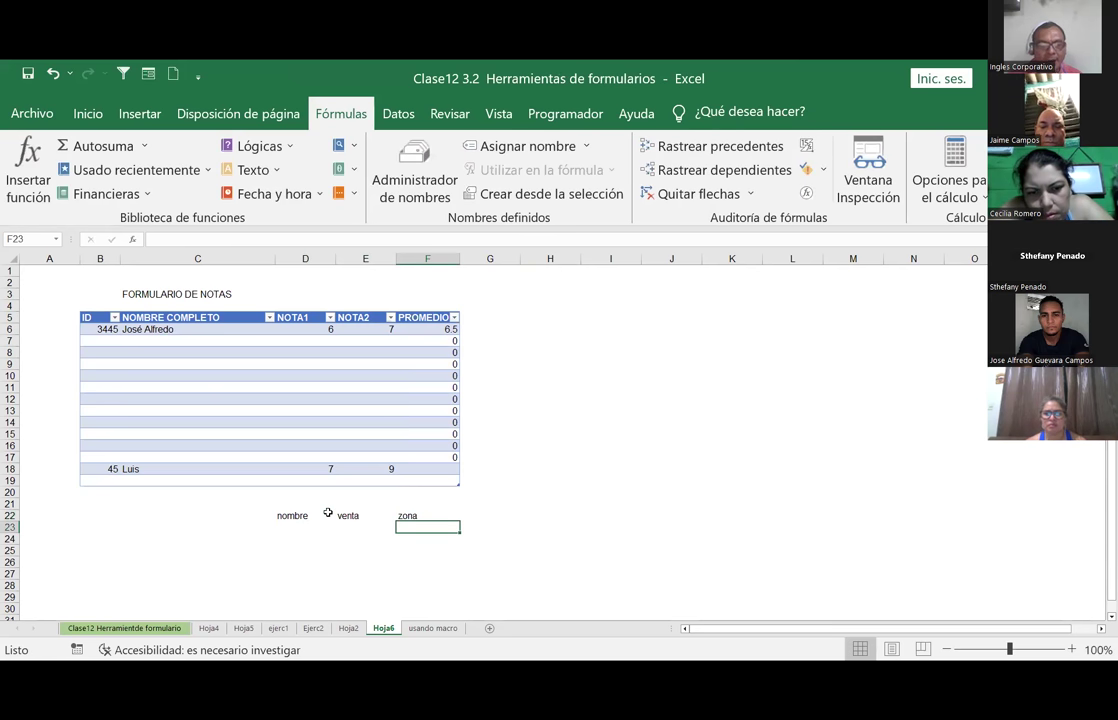
mouse_move(290, 514)
mouse_down()
mouse_move(355, 516)
mouse_move(405, 550)
mouse_up()
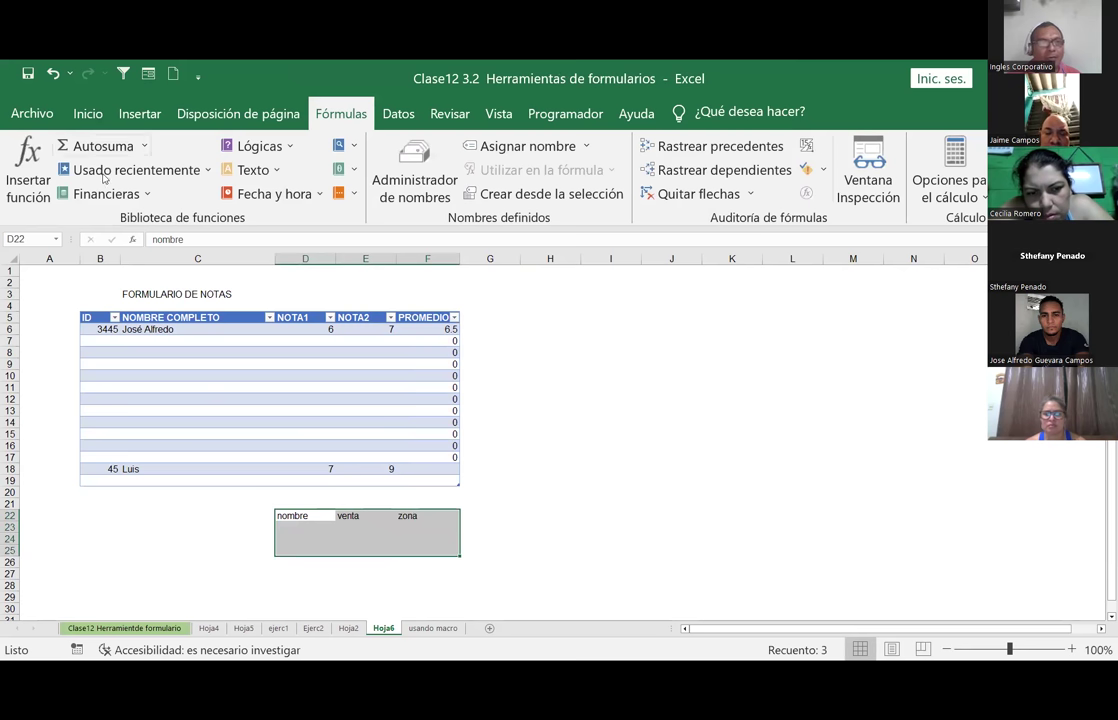
Step: Apply Todos los bordes (all borders) to the range D22:F25
right_click(371, 542)
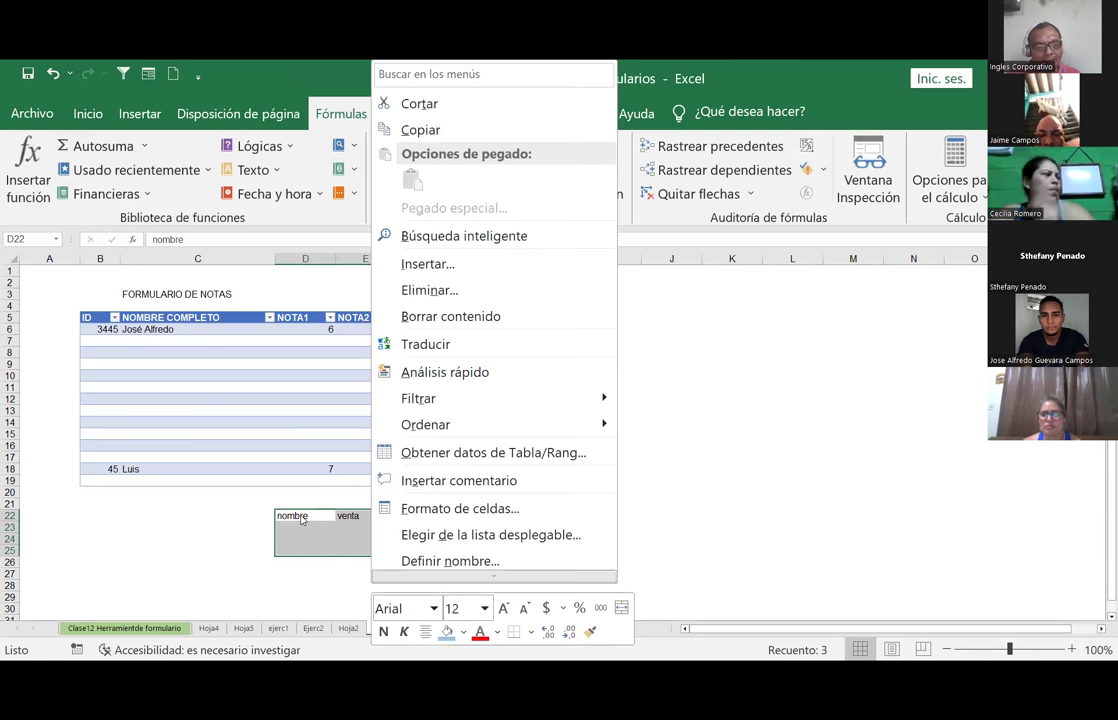
click(272, 556)
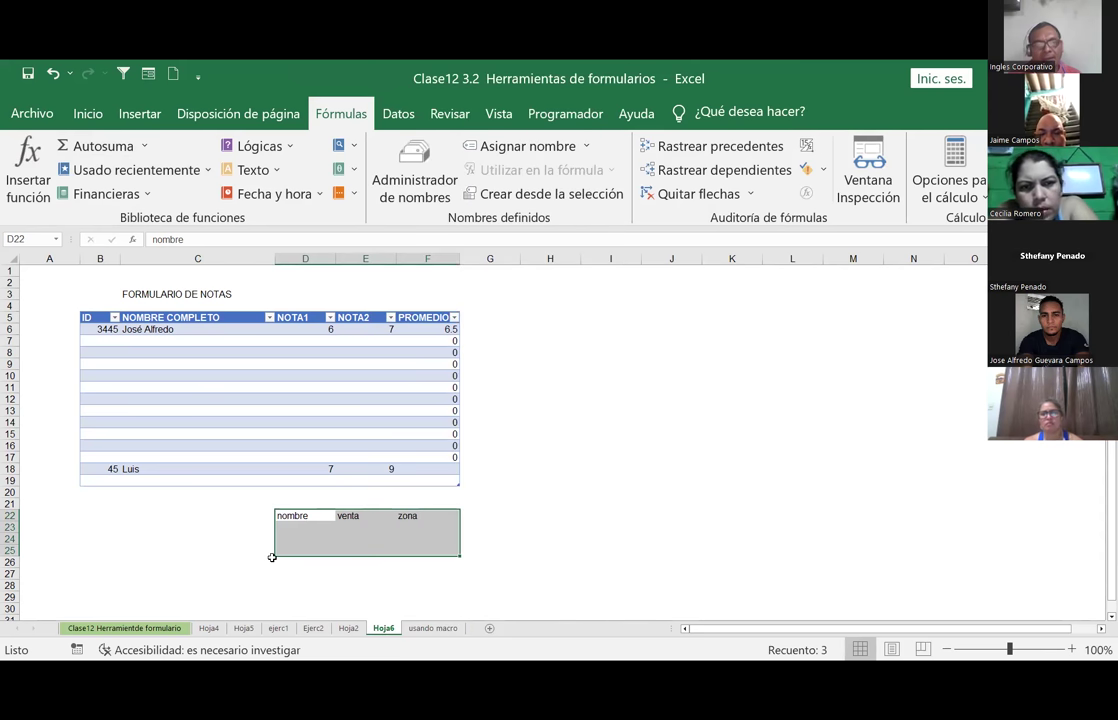
click(87, 113)
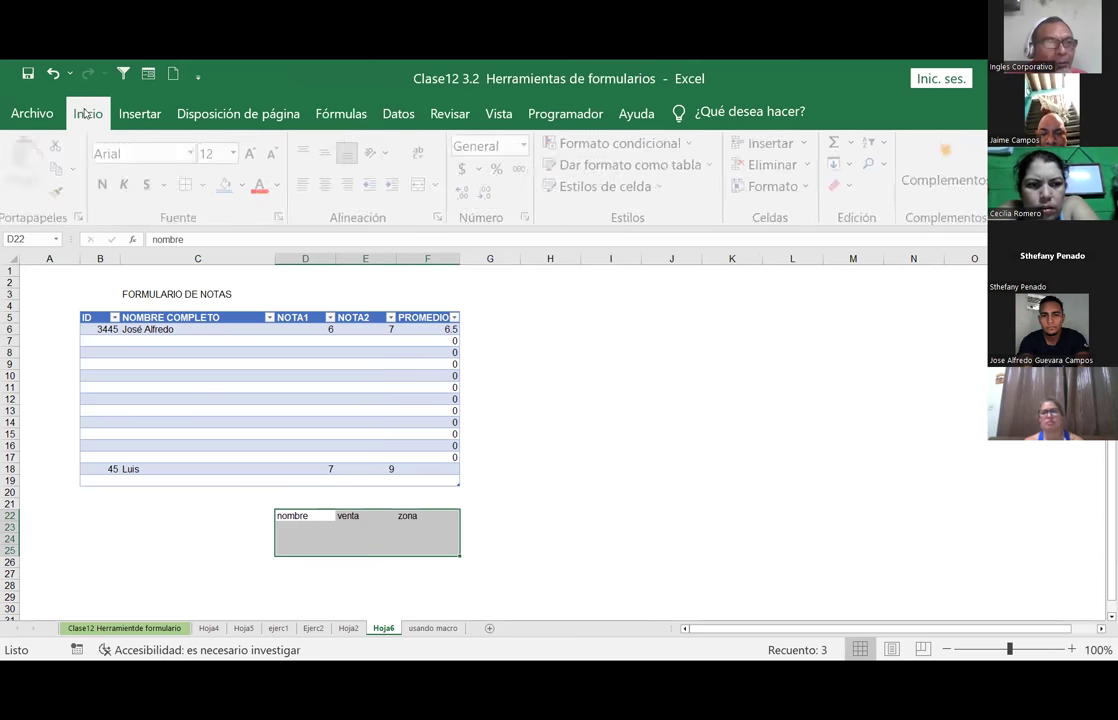
click(189, 184)
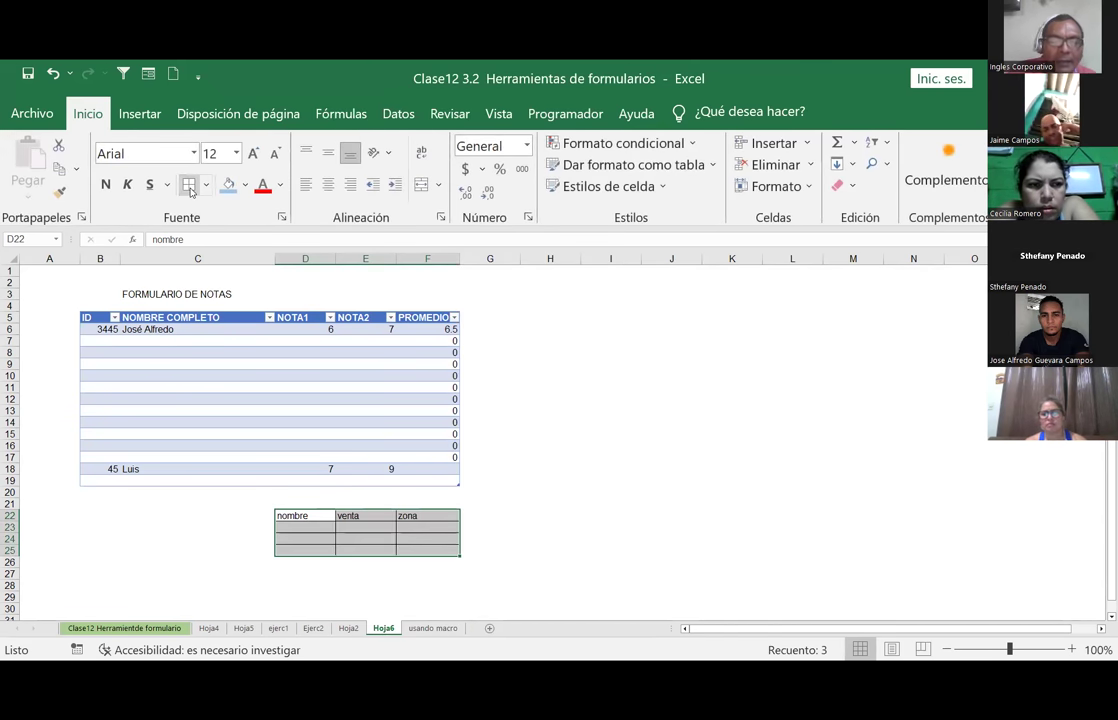
click(295, 516)
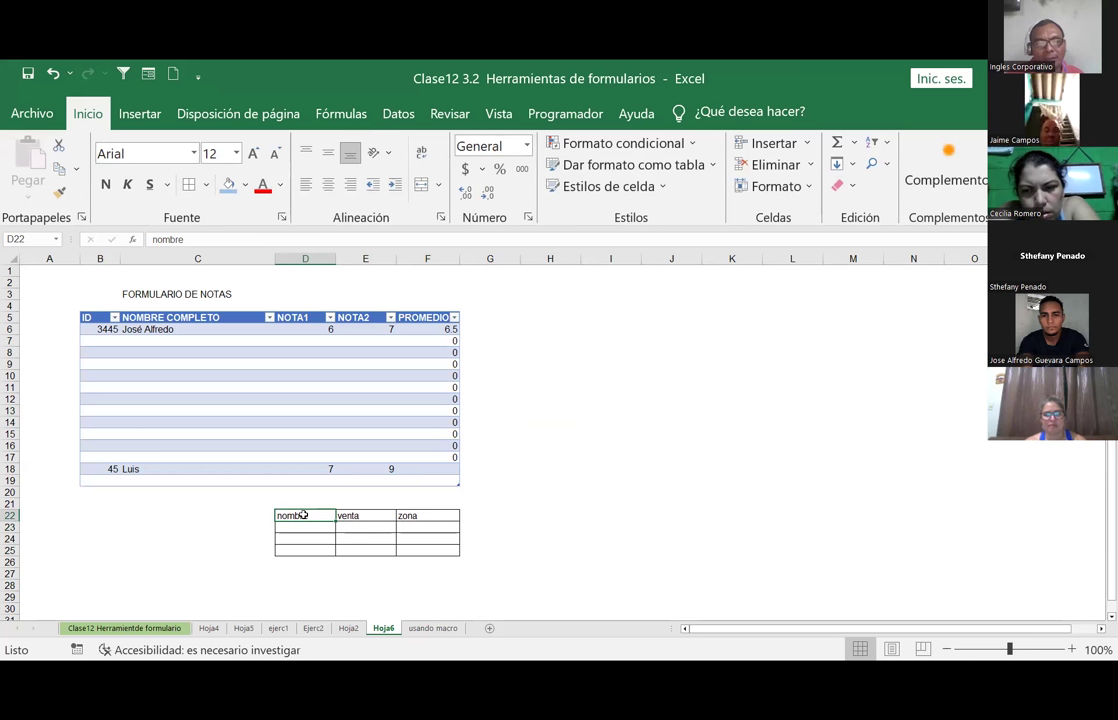
click(148, 73)
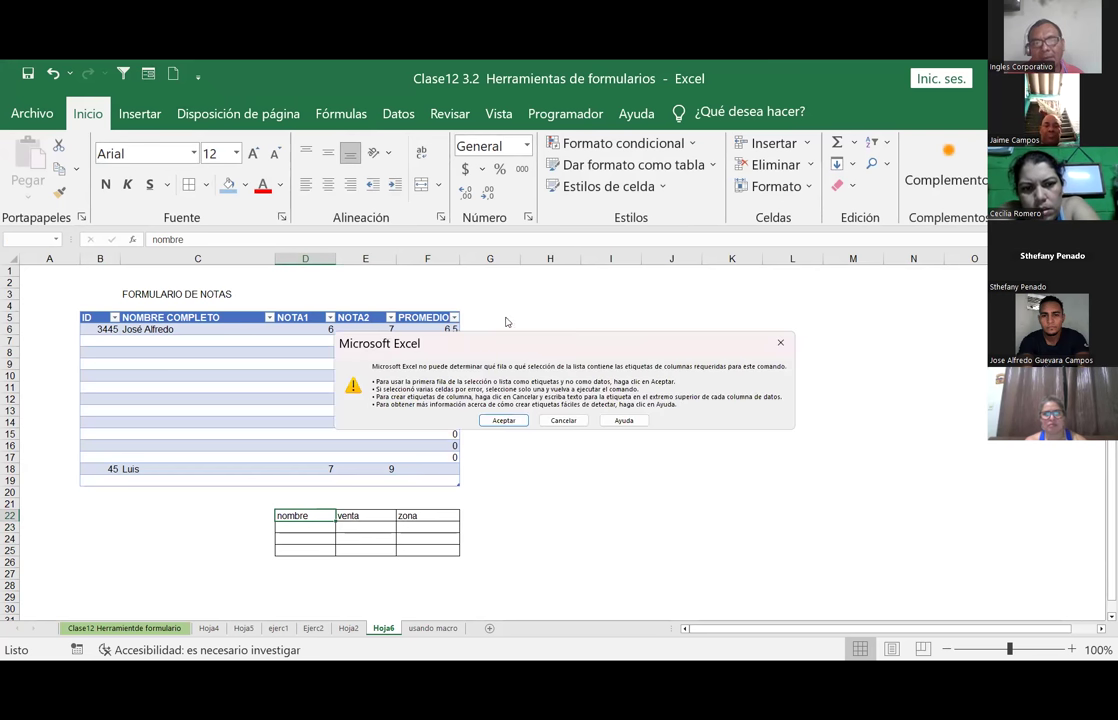
drag(530, 340, 307, 322)
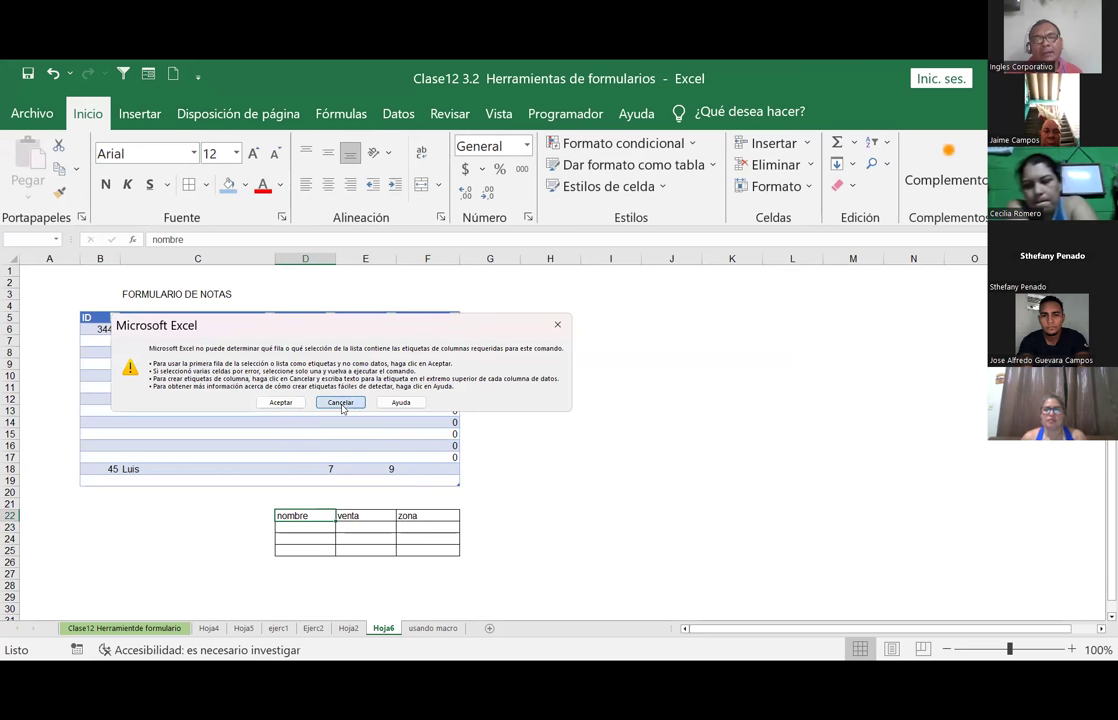
click(341, 402)
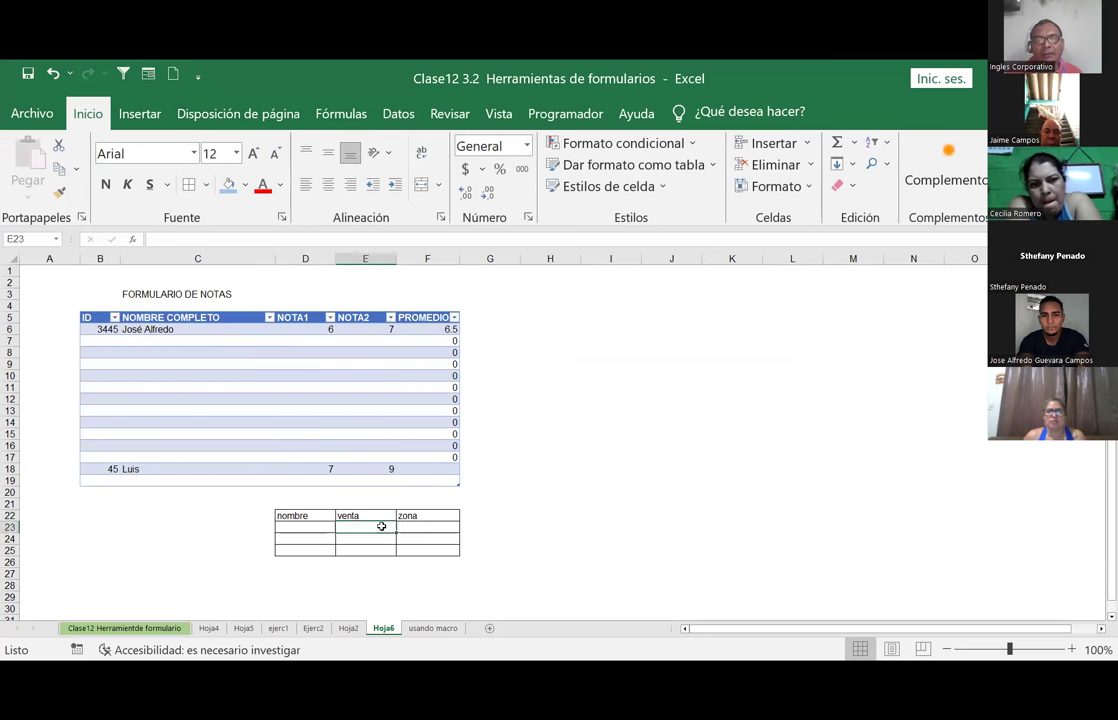
drag(281, 520, 428, 550)
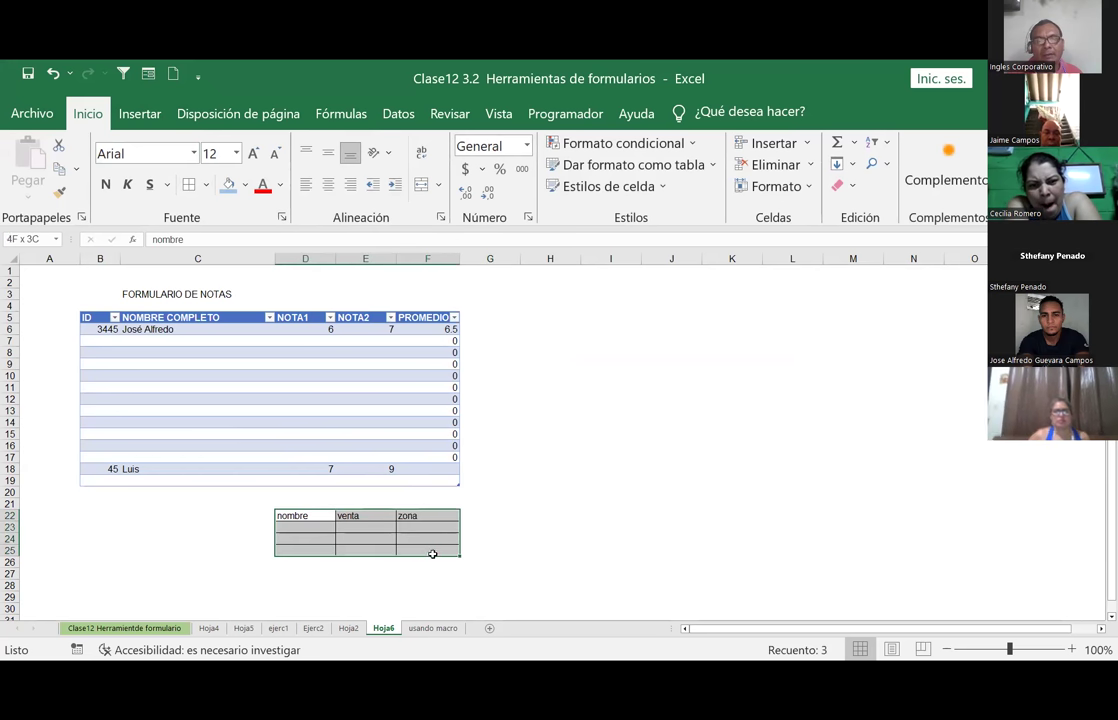
click(149, 74)
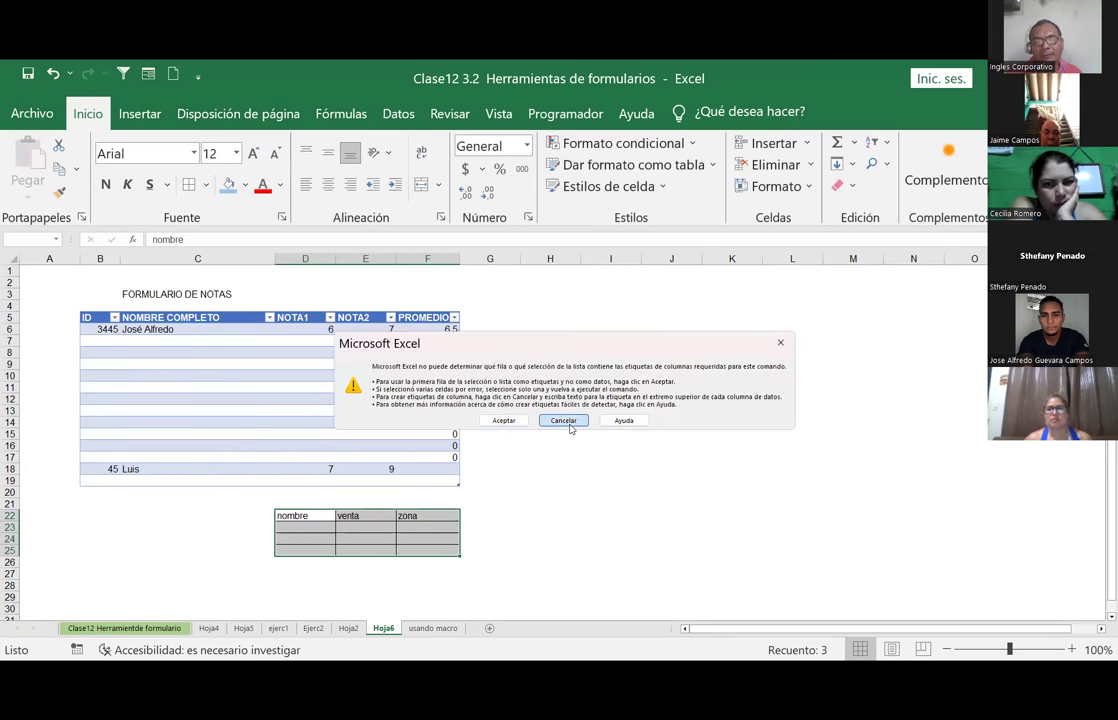
key(Escape)
click(571, 498)
drag(290, 517, 440, 550)
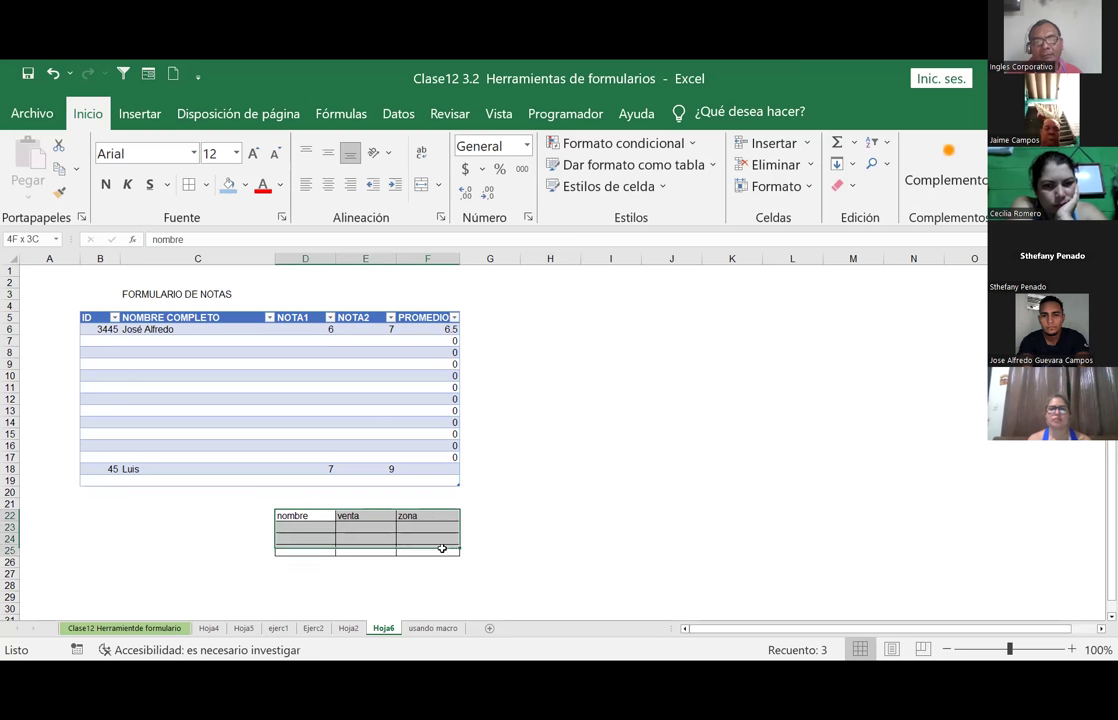
Step: Convert the nombre/venta/zona range D22:F25 into table Tabla5 with headers
click(139, 118)
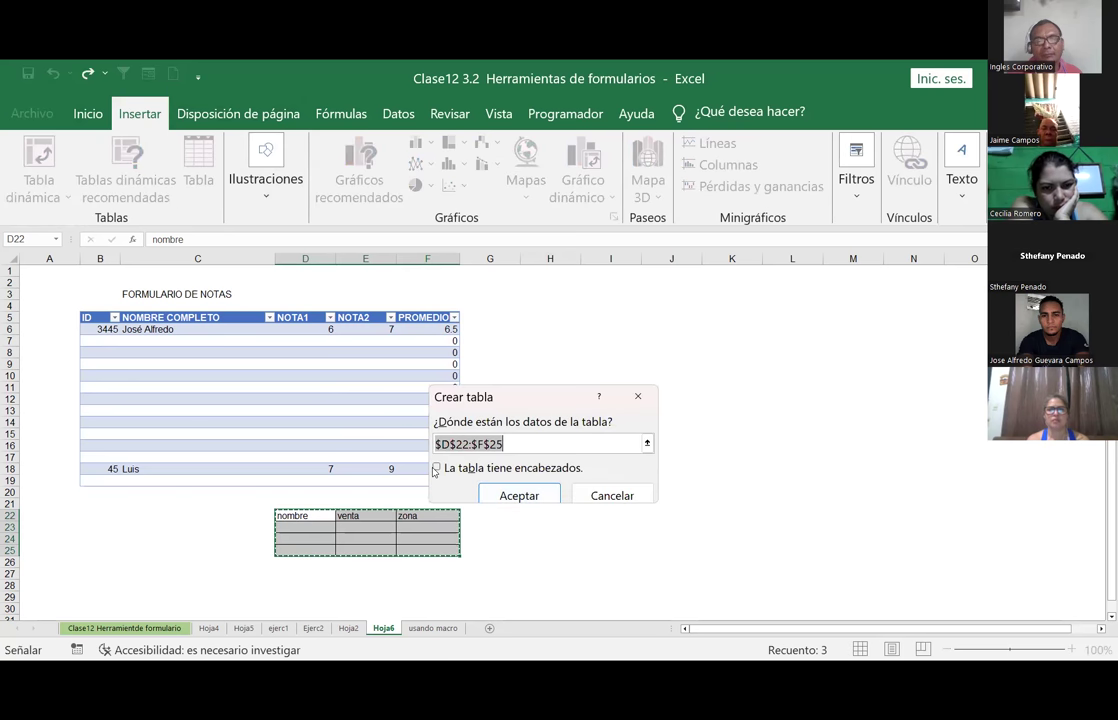
click(436, 468)
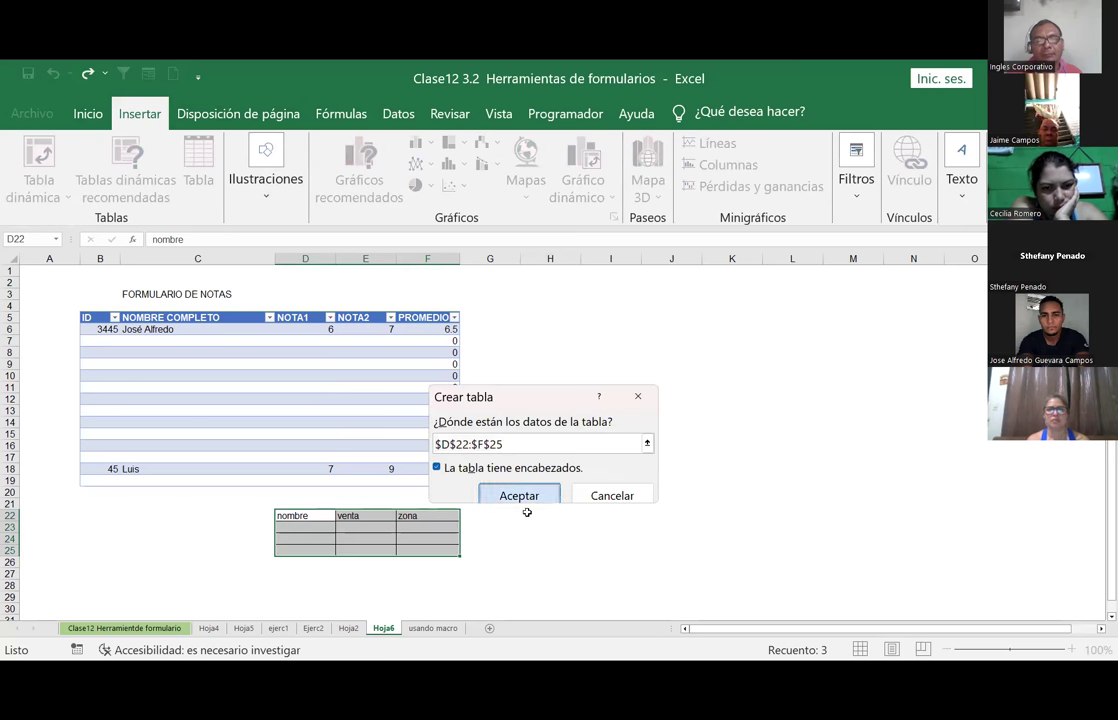
click(524, 499)
click(307, 532)
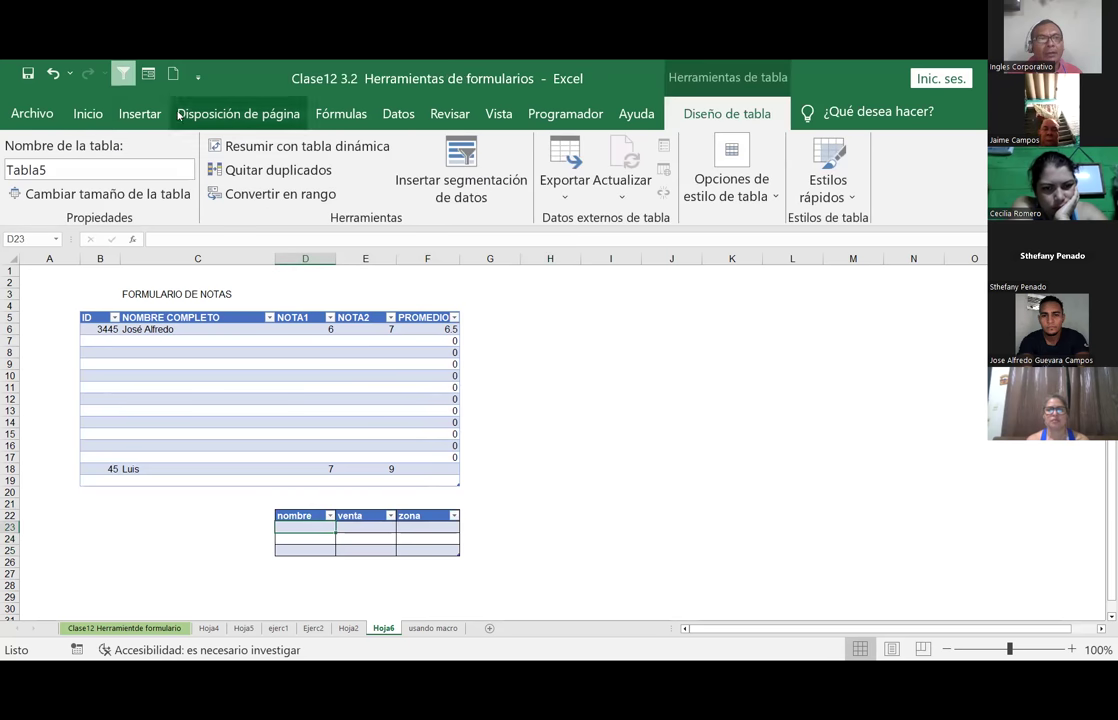
click(147, 75)
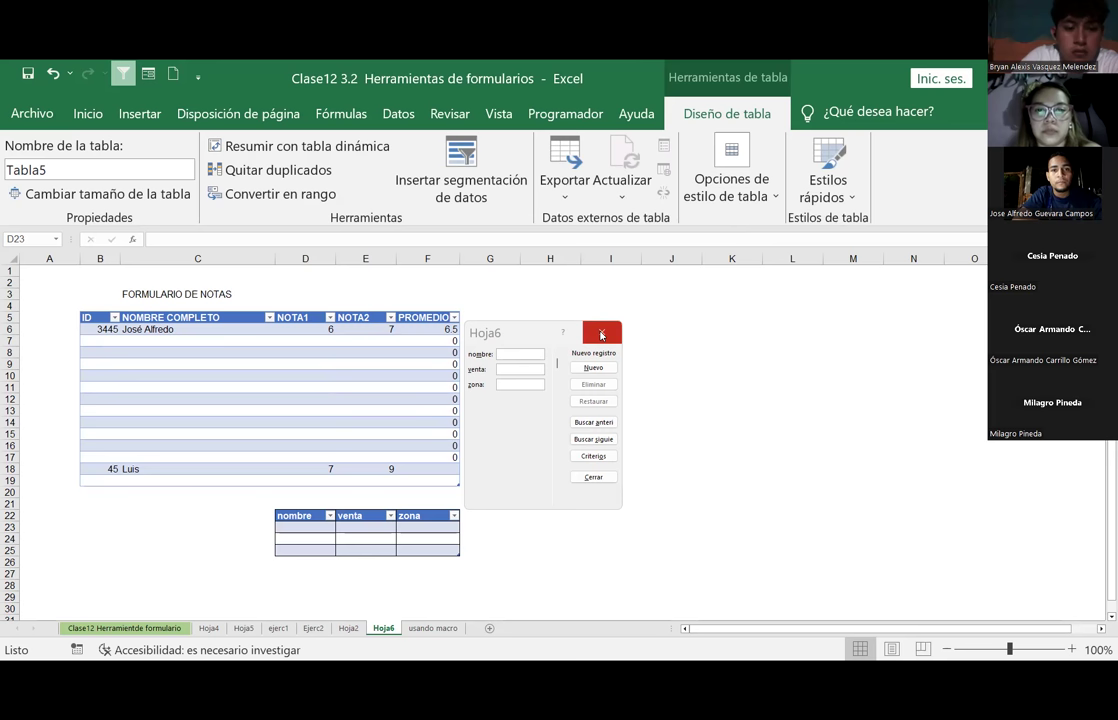
drag(546, 329, 771, 458)
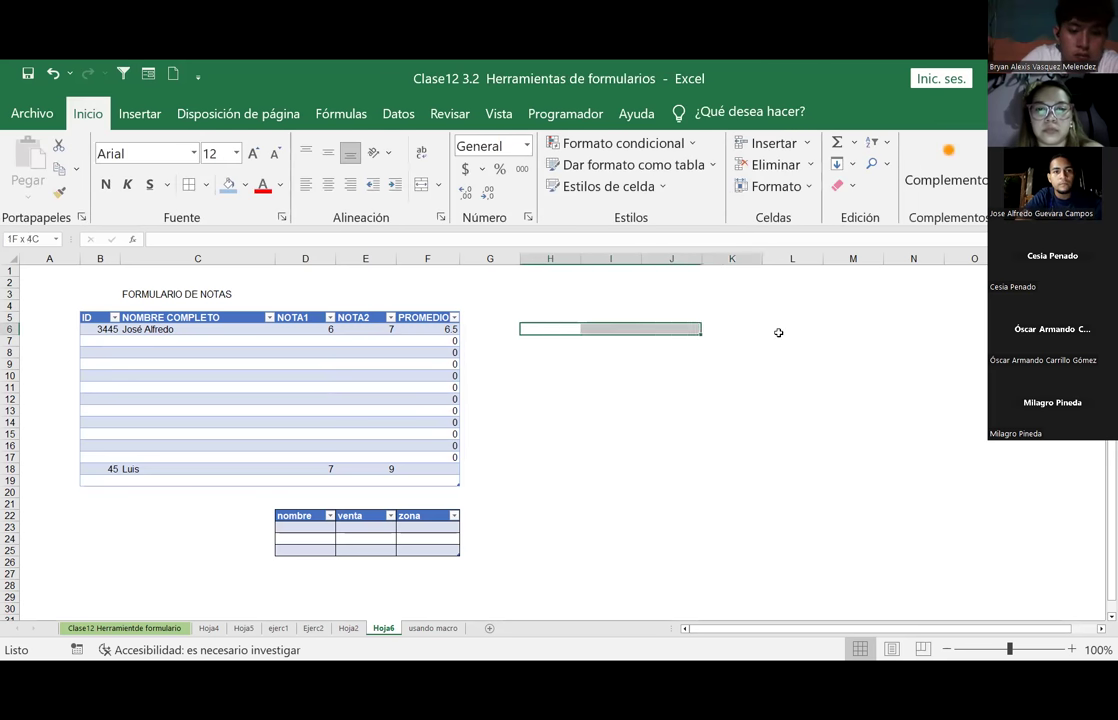
Step: Select H5:L17 and apply All Borders to every cell
click(583, 355)
click(530, 315)
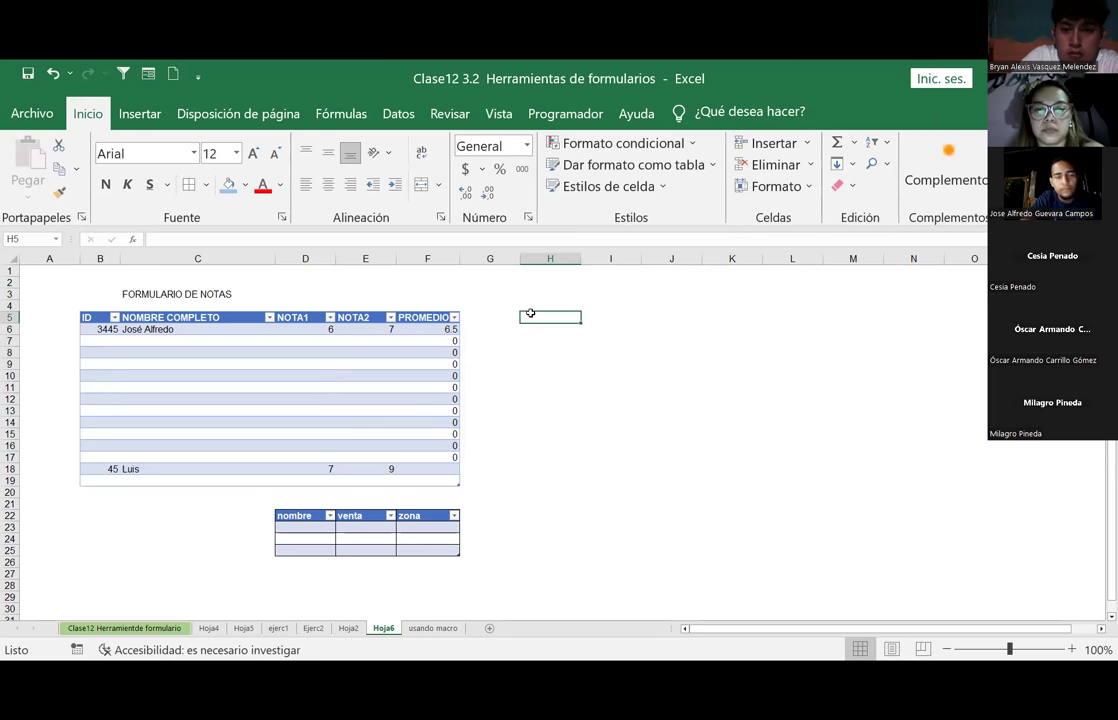
drag(528, 317, 796, 458)
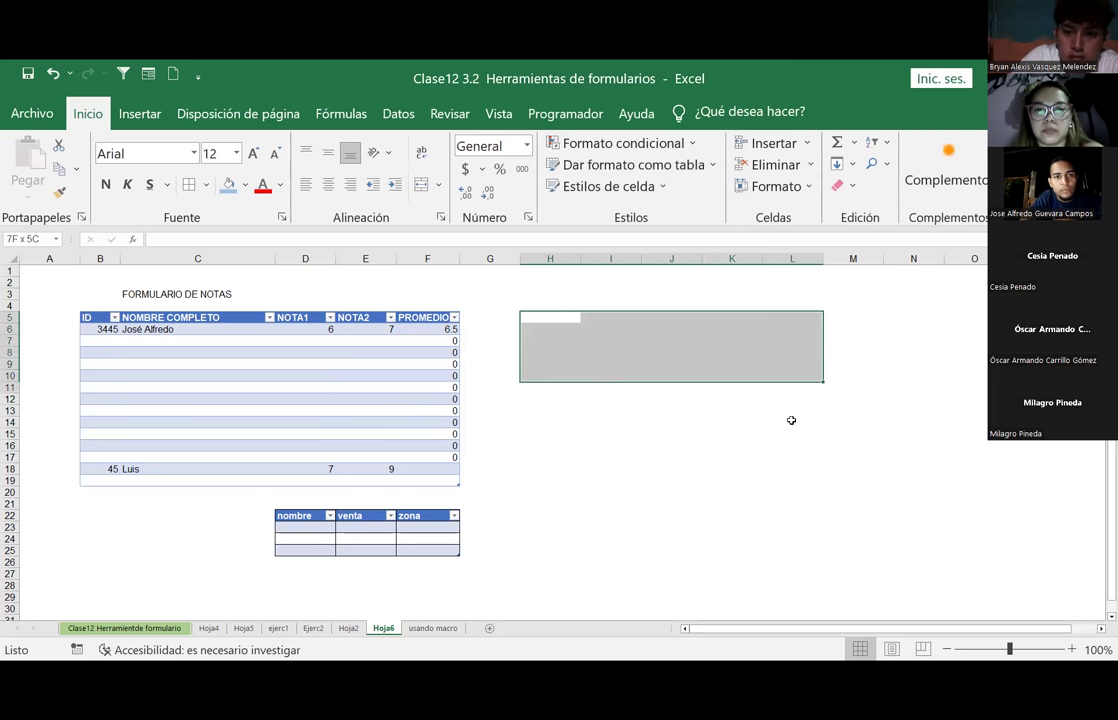
click(187, 187)
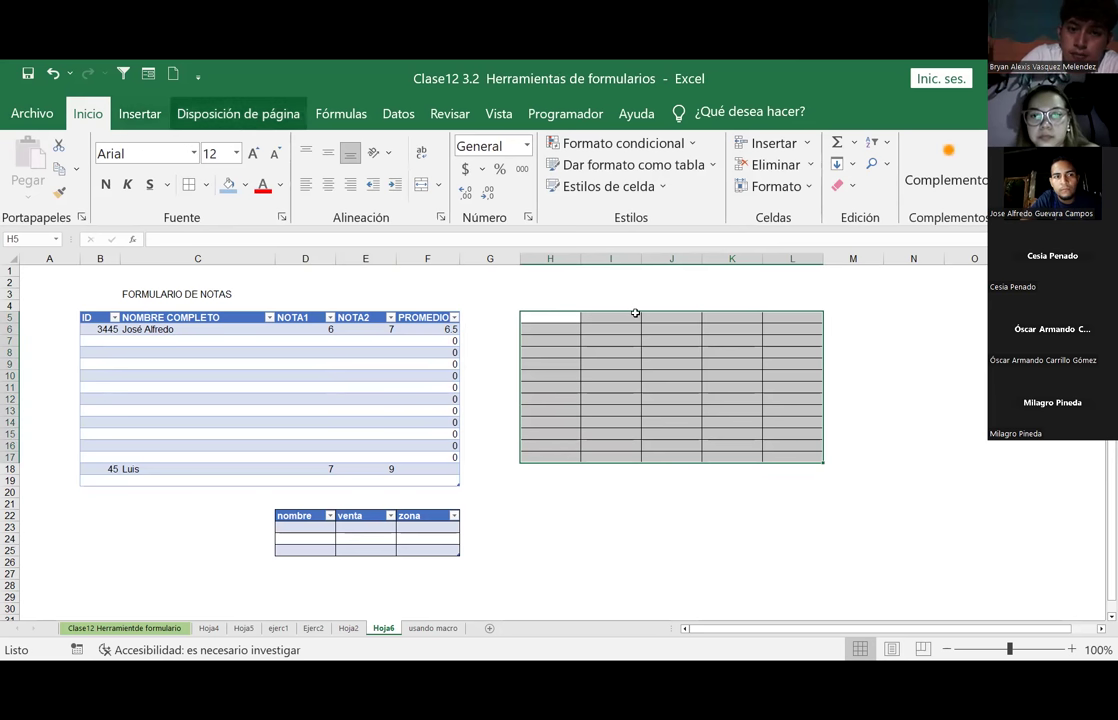
Step: Check the new borders along row 5, then reselect the bordered grid H5:L17
click(571, 319)
click(624, 318)
click(691, 320)
click(734, 320)
click(809, 316)
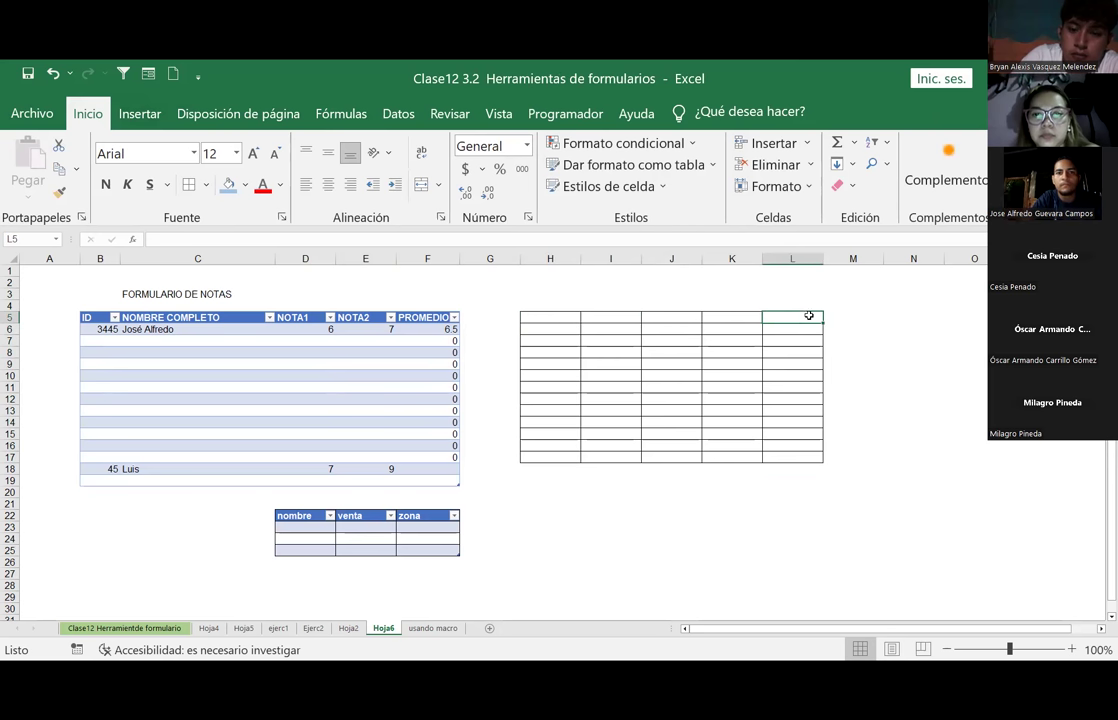
click(540, 318)
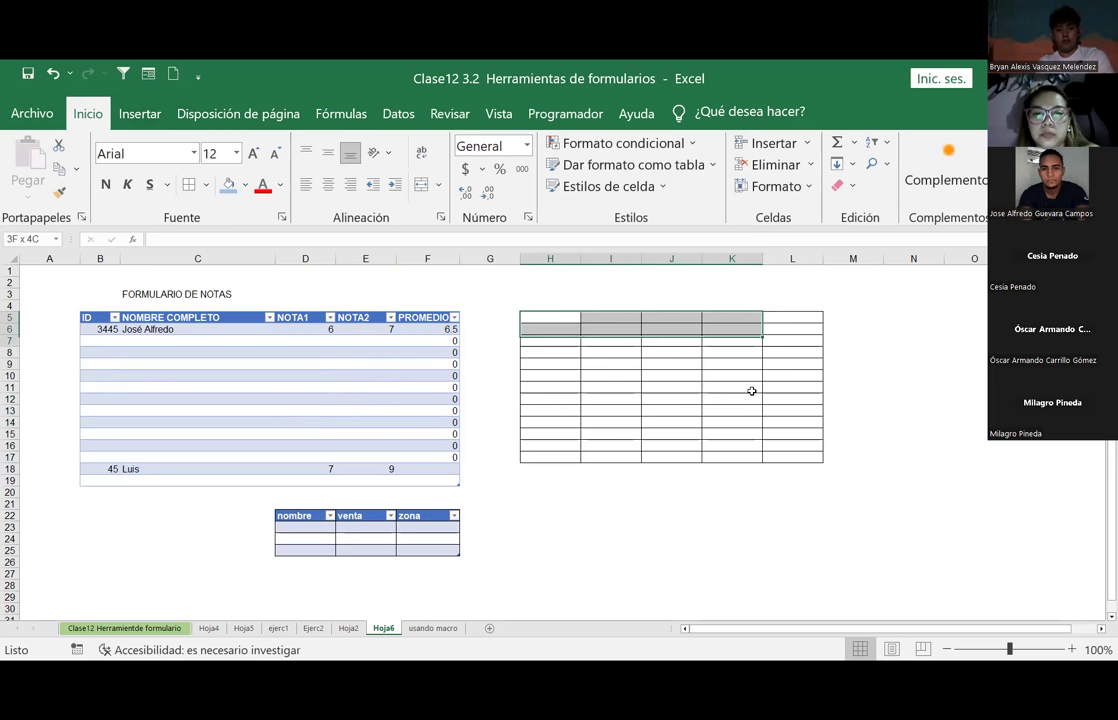
drag(550, 321, 794, 455)
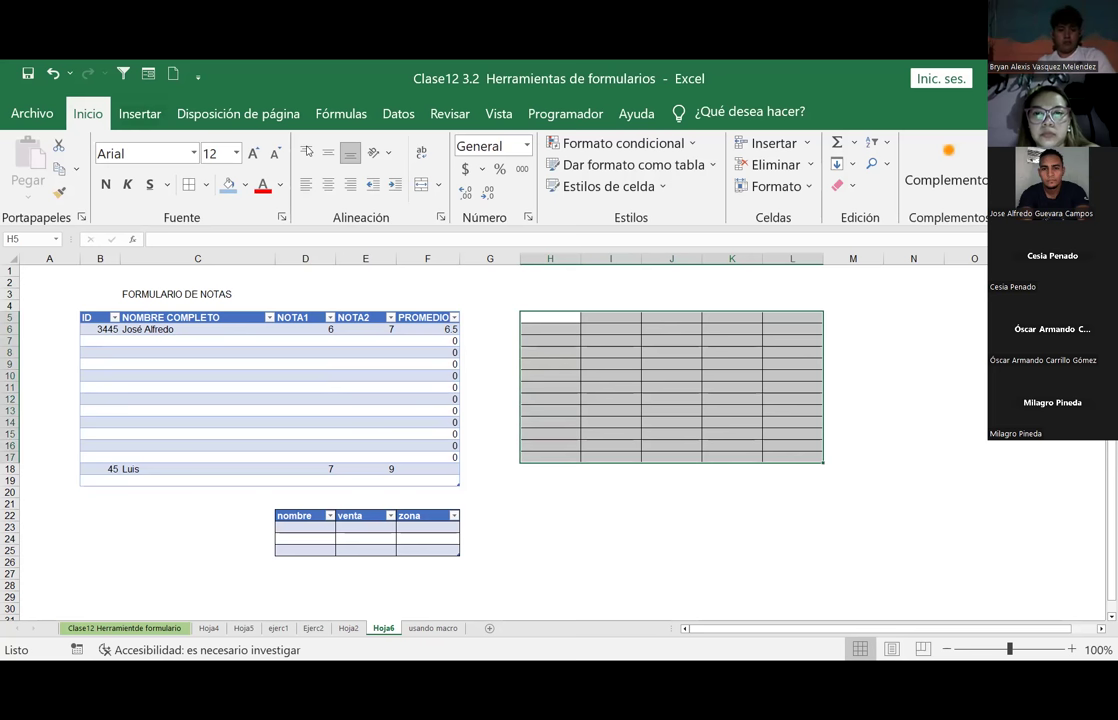
click(147, 76)
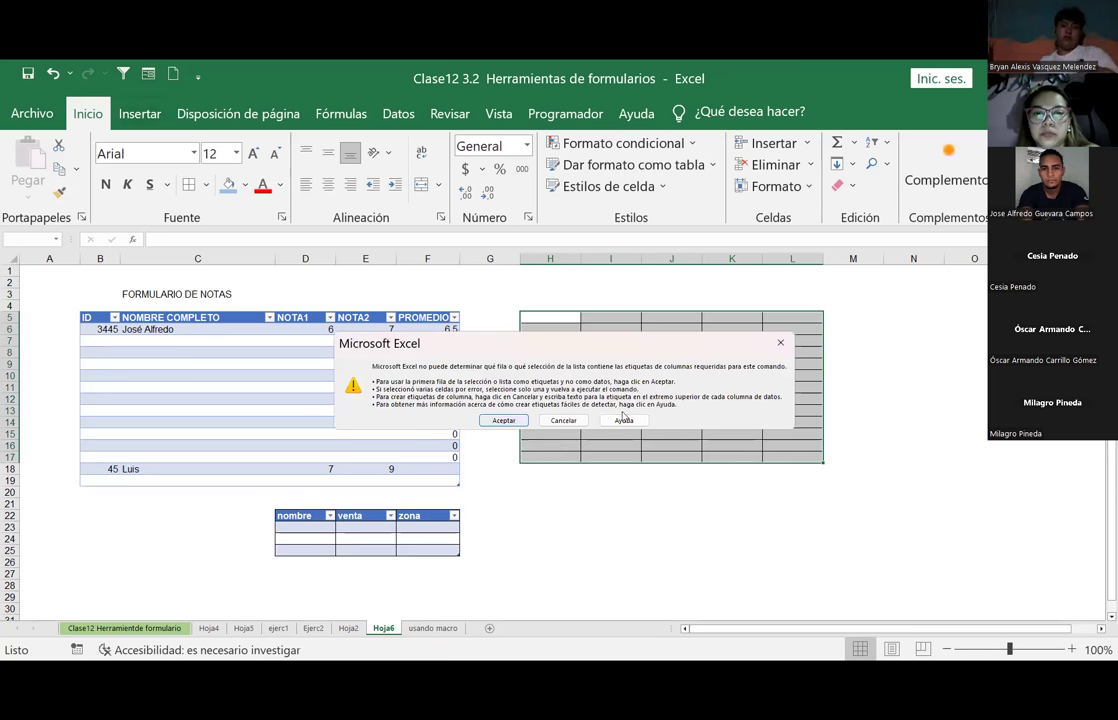
key(Return)
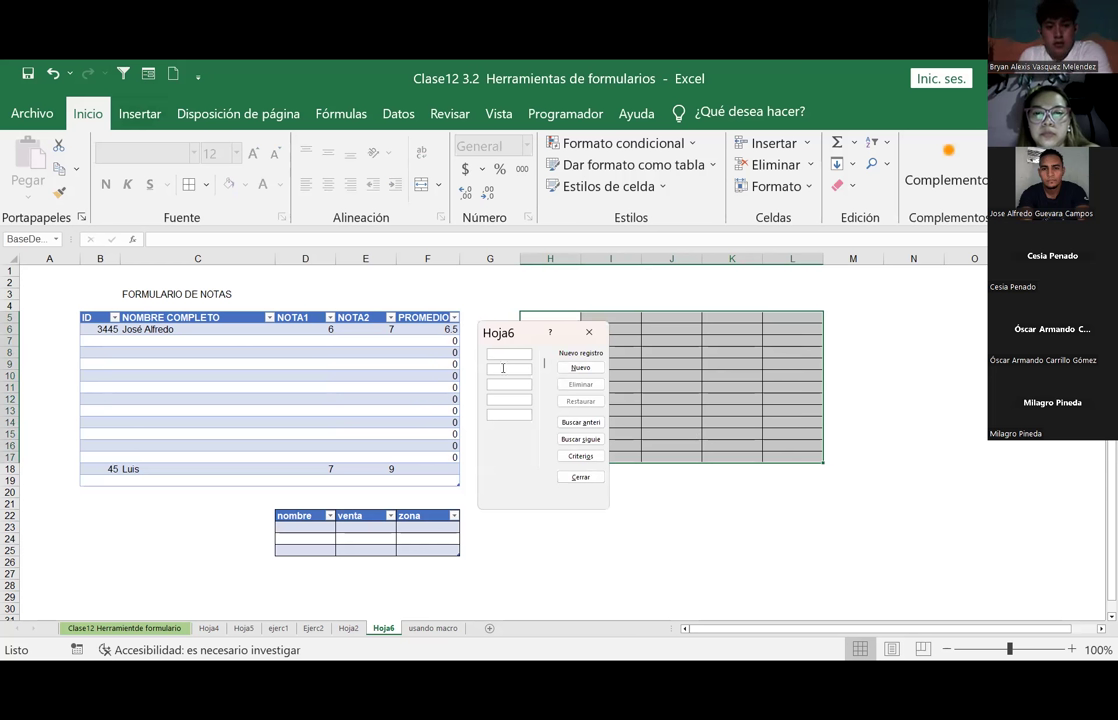
click(589, 334)
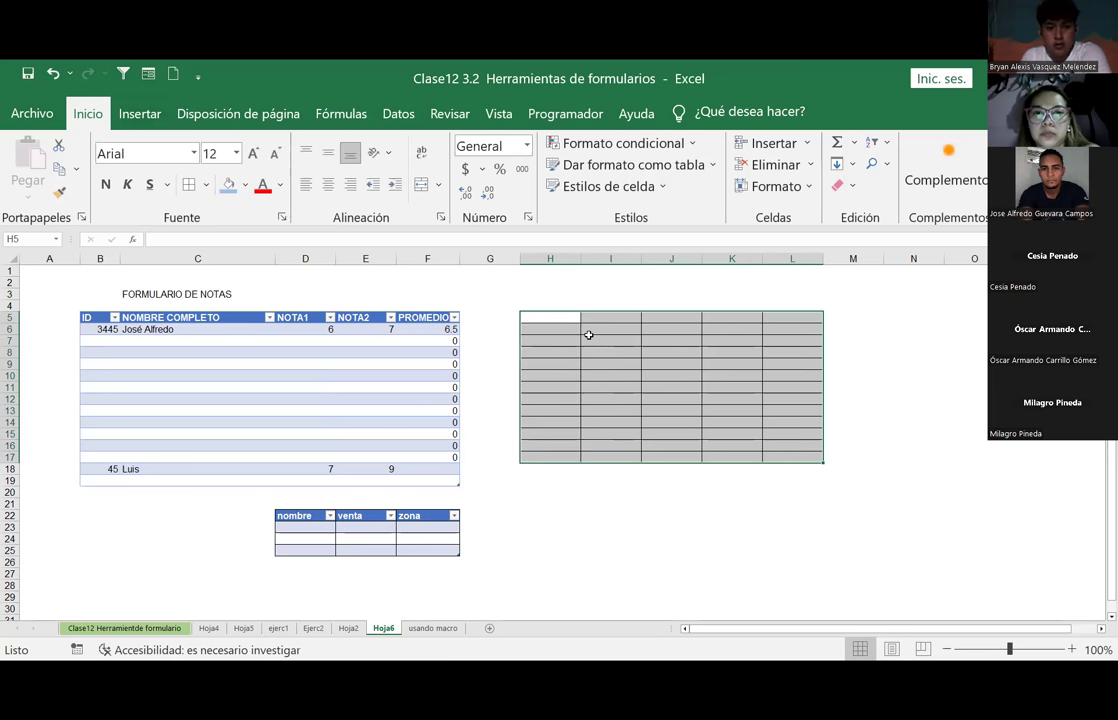
click(547, 318)
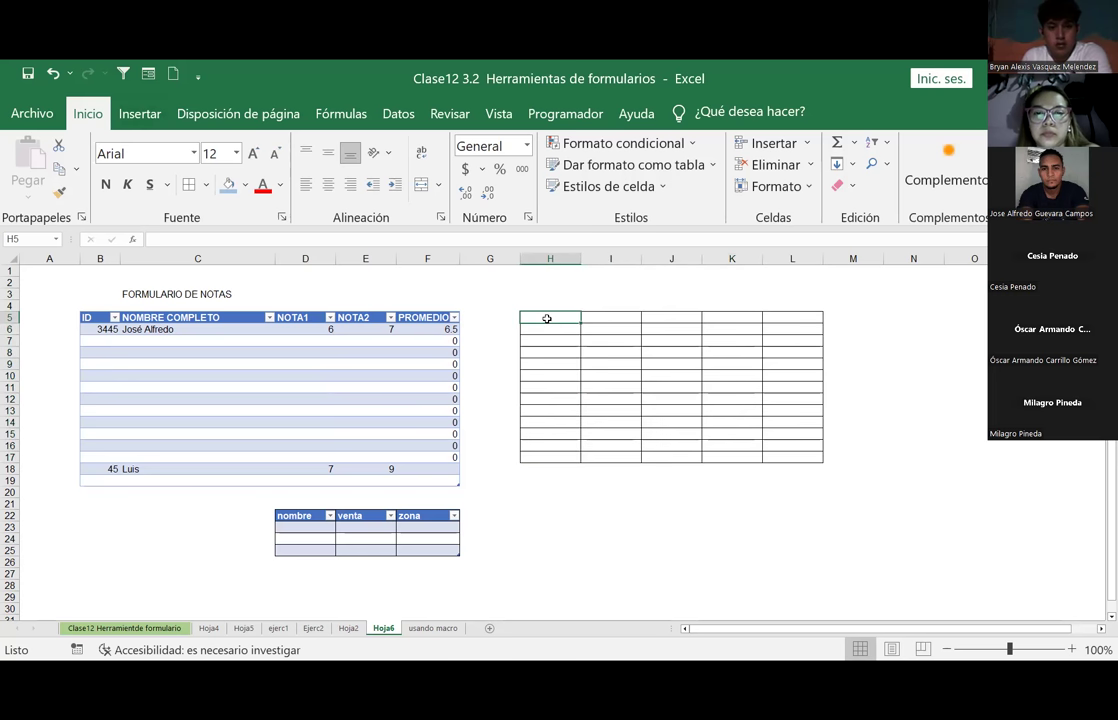
Step: Type the headers id, APELLIDO, DESCUENTO, PRECIO and VALOR TOTAL into cells H5 through L5
text(id)
key(Tab)
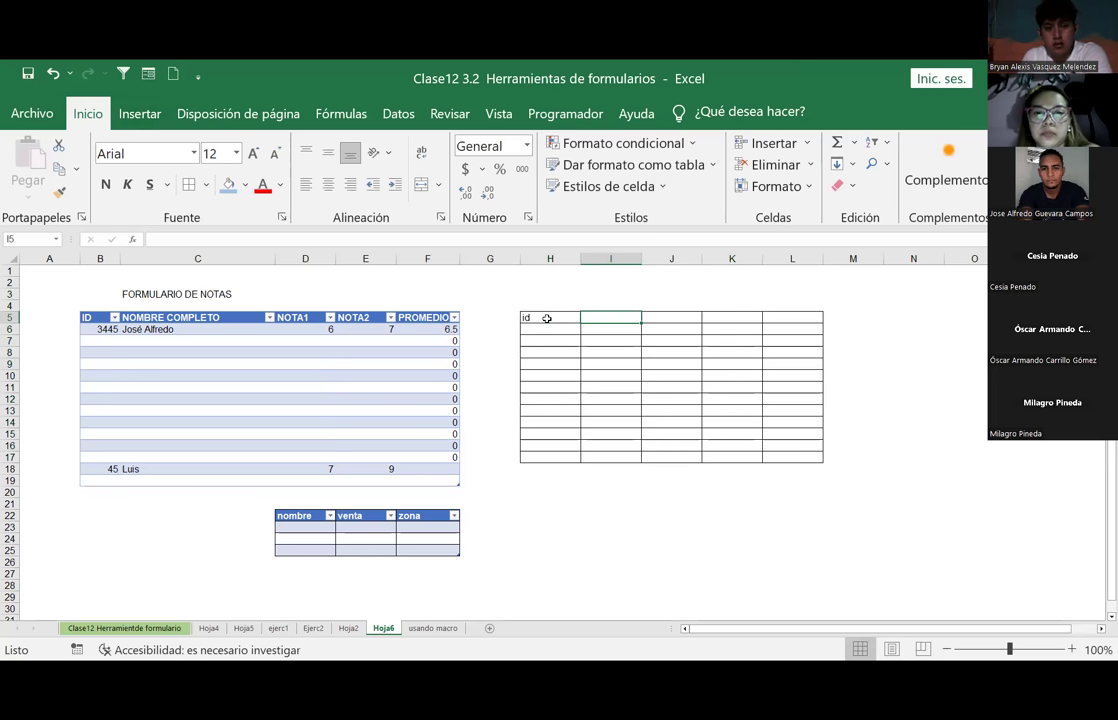
text(APELLIDO)
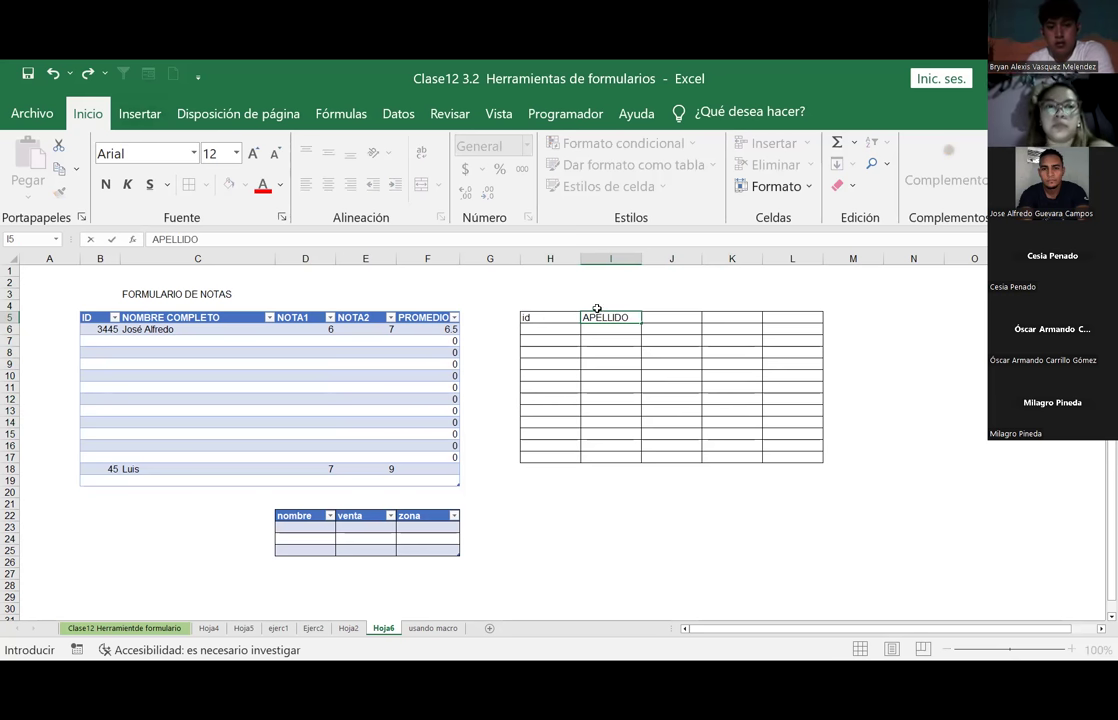
click(661, 316)
text(DES)
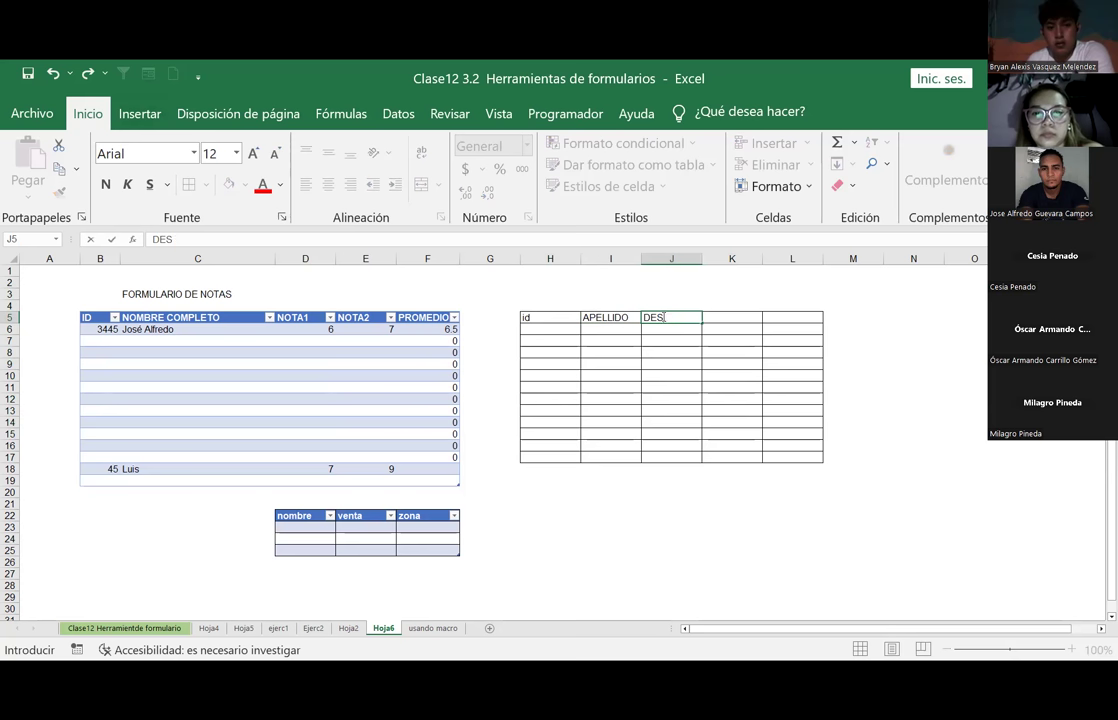
text( UENUENTO)
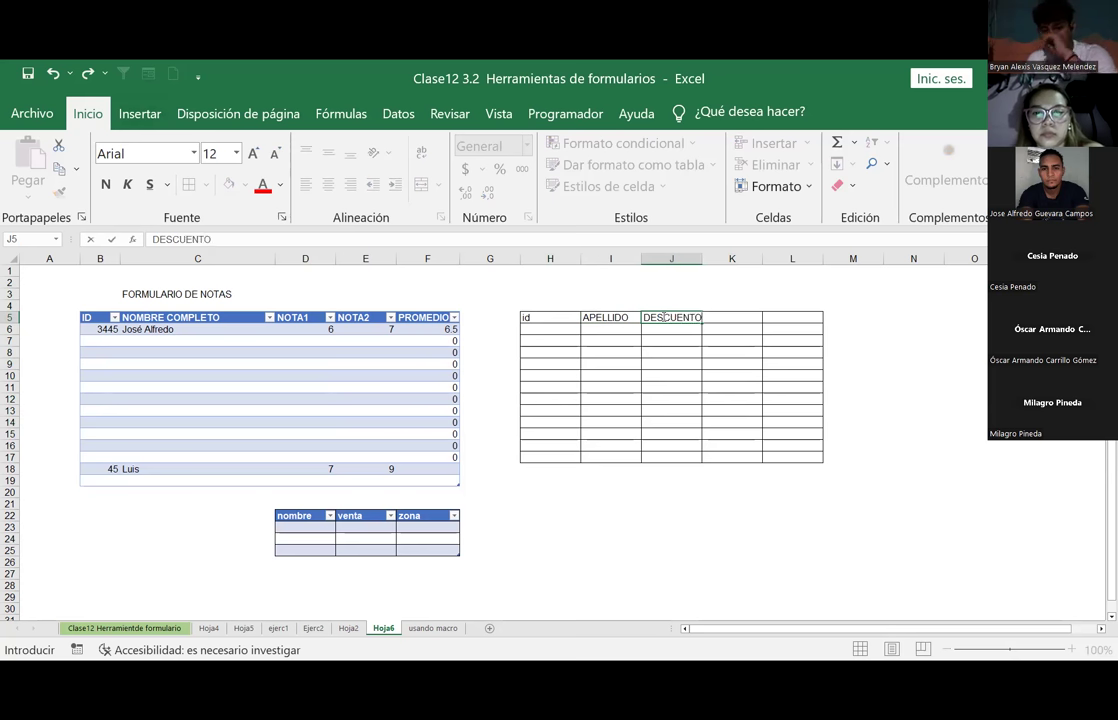
key(Tab)
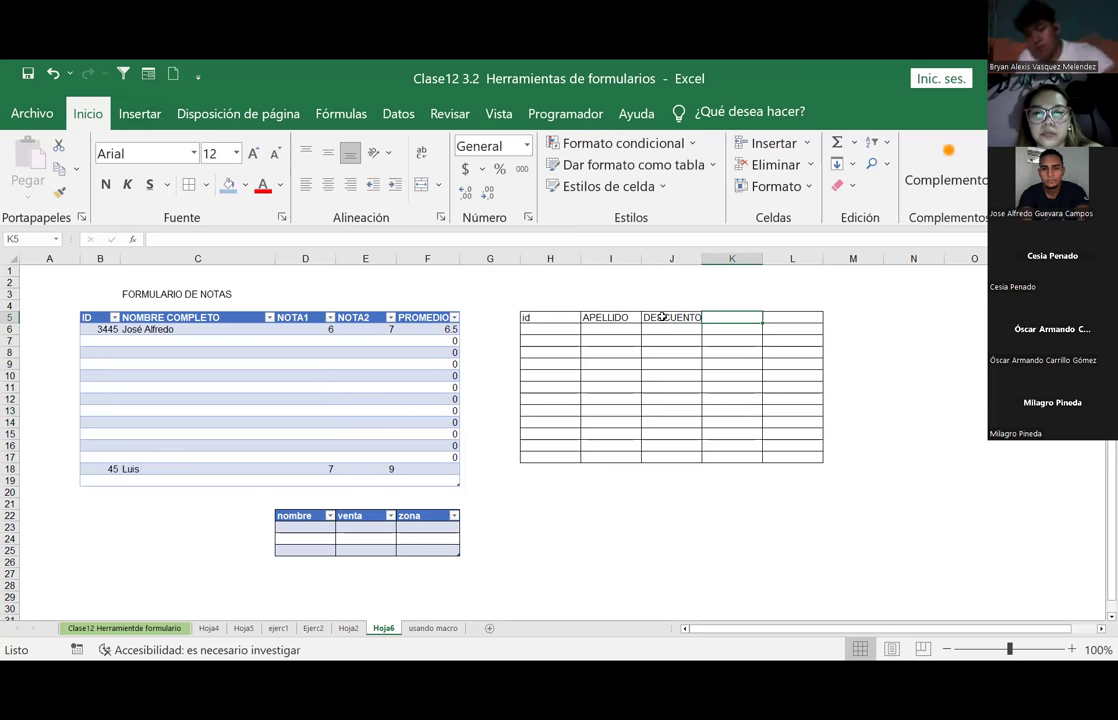
text(PRECIO)
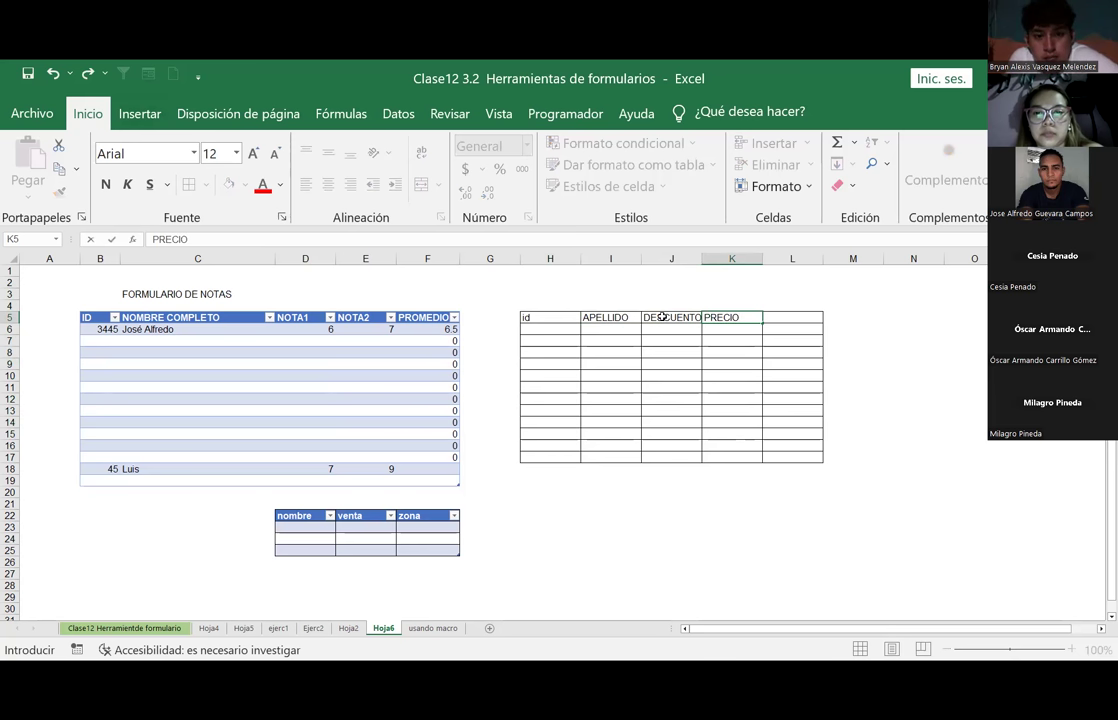
key(Tab)
text(VALO)
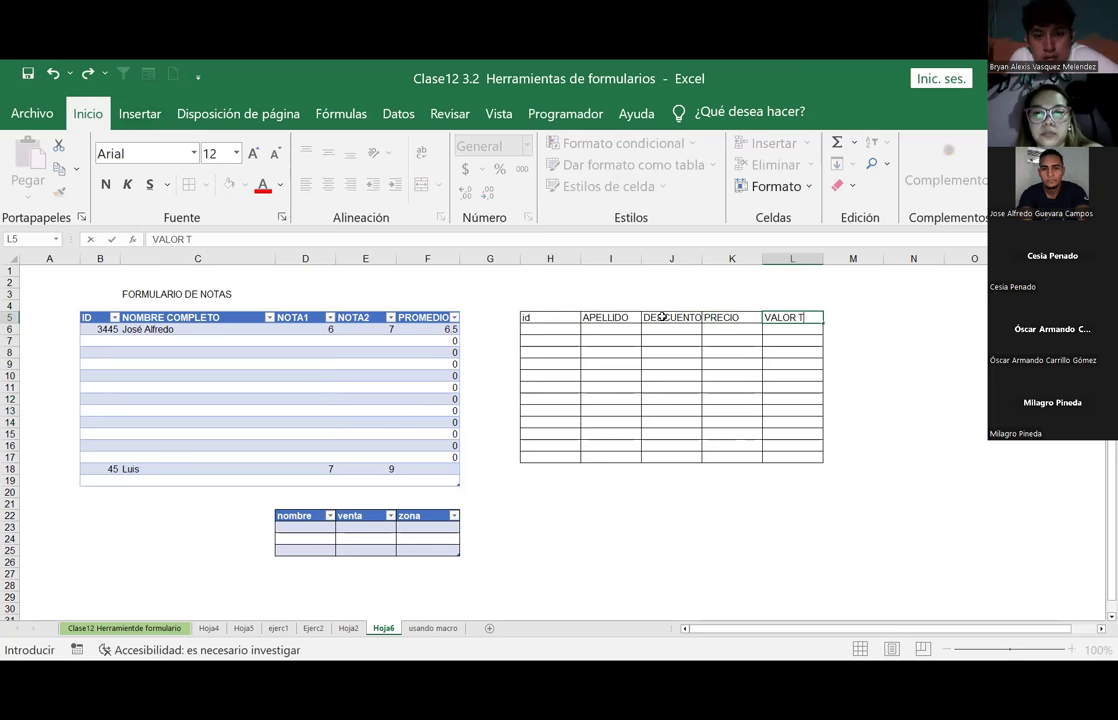
text(L)
key(Return)
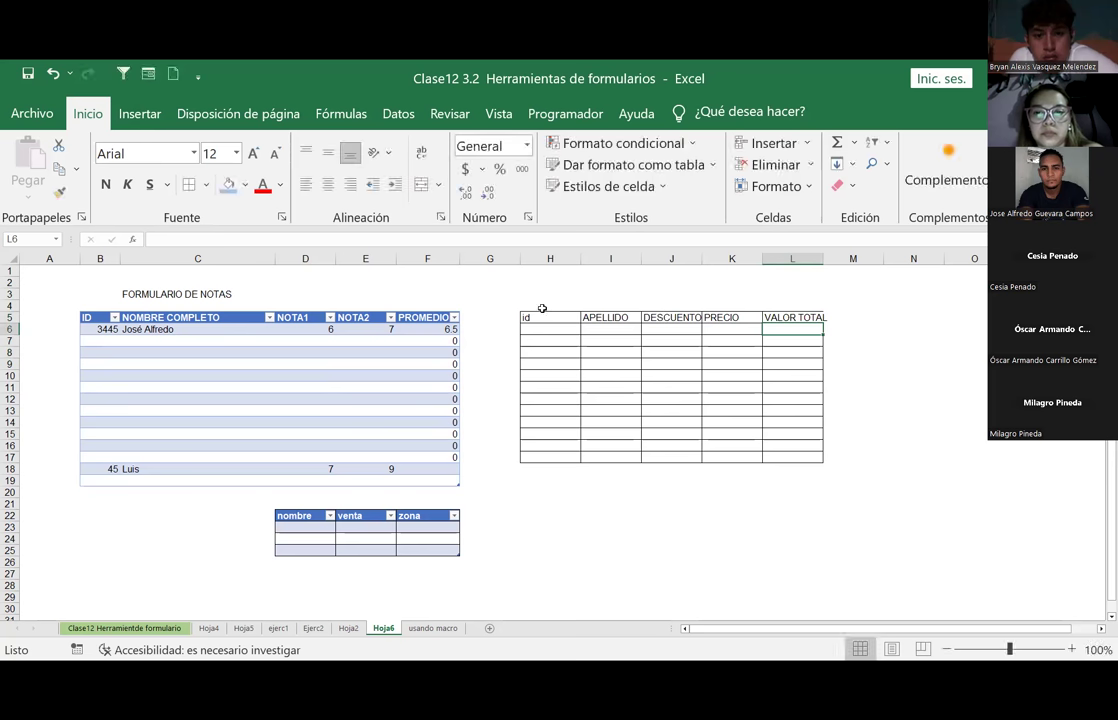
Step: Convert H5:L17 into table Tabla6, using the first row as headers
drag(543, 317, 791, 457)
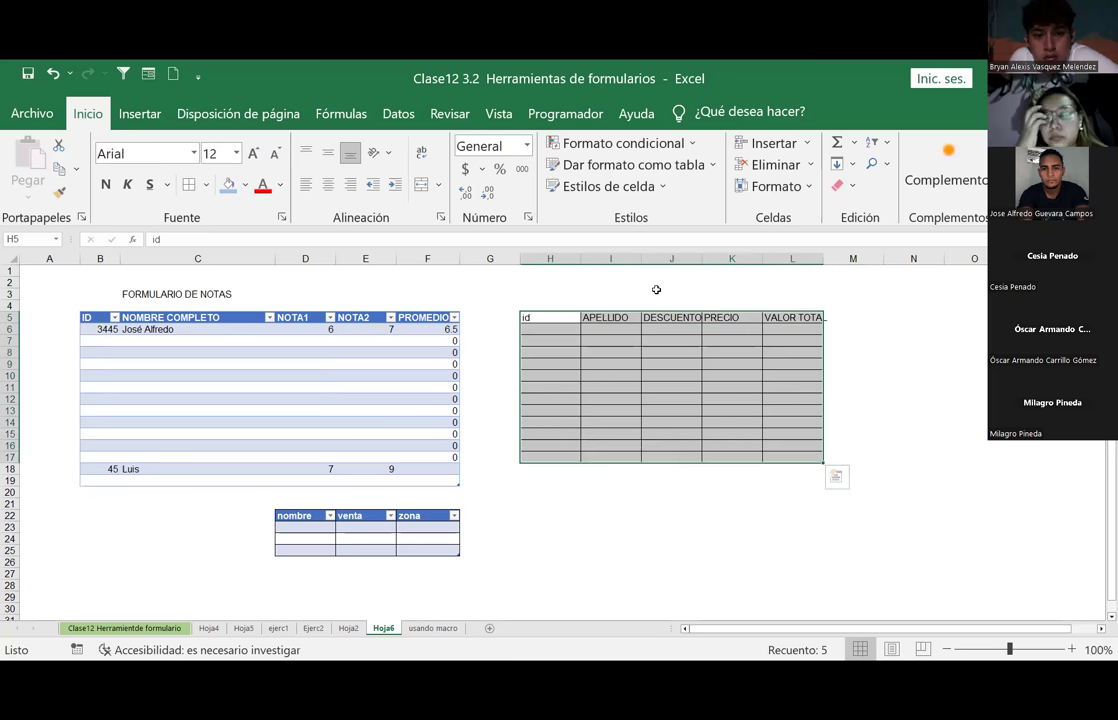
click(140, 113)
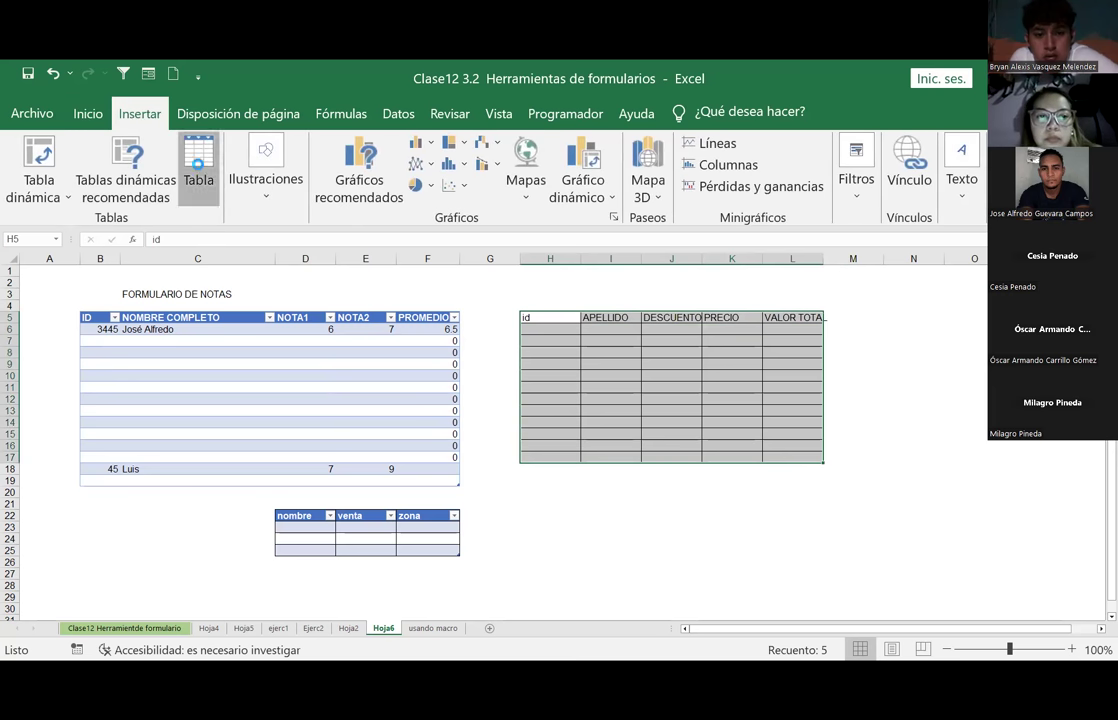
click(199, 169)
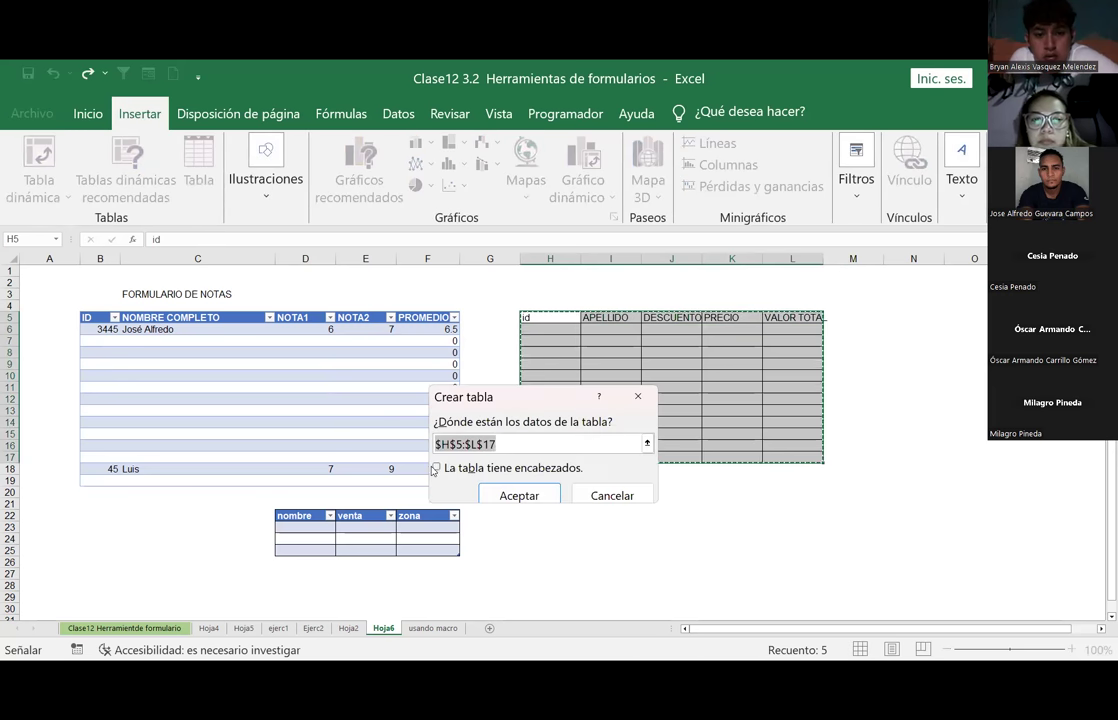
click(438, 468)
click(438, 469)
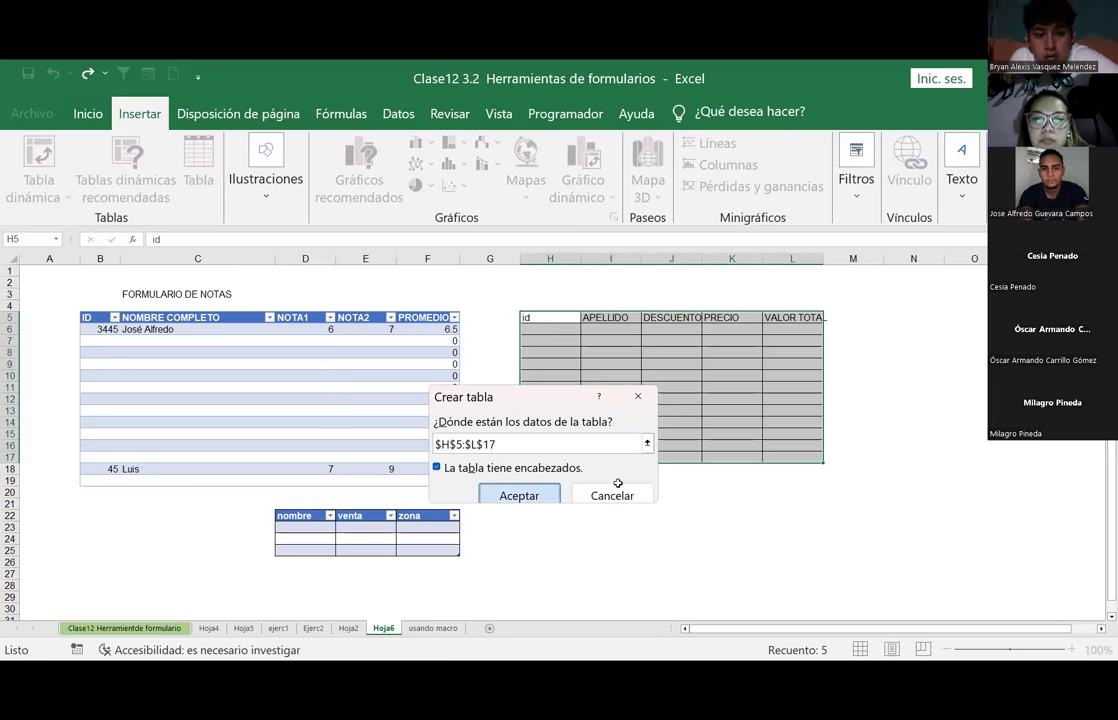
key(Return)
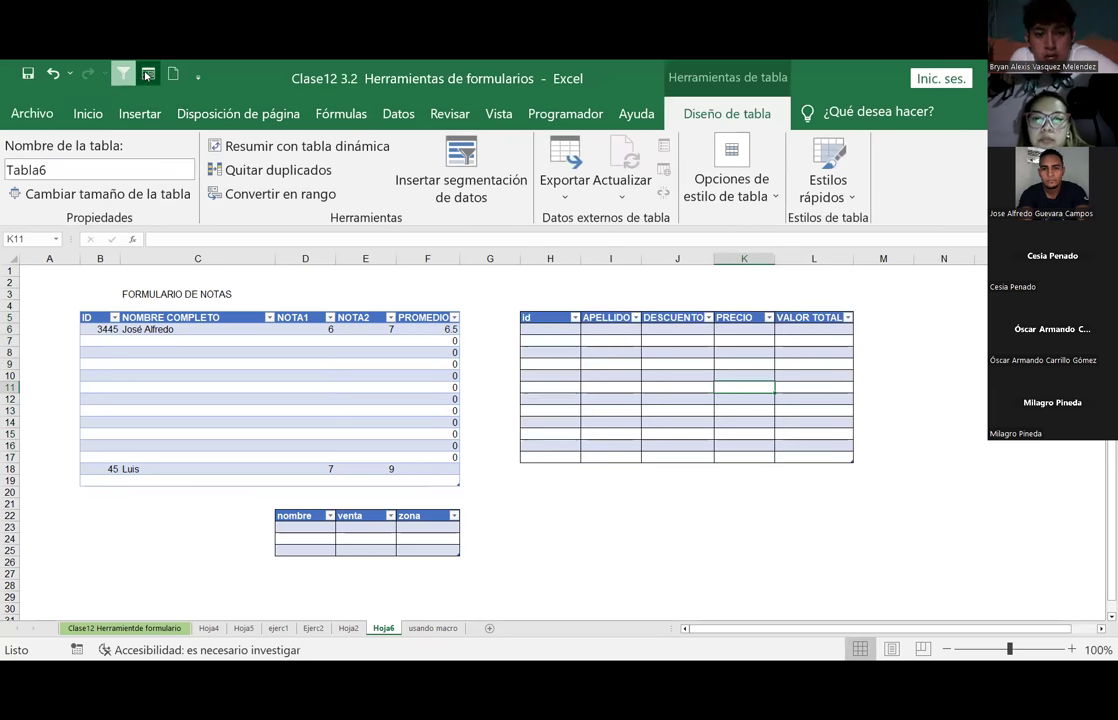
click(147, 75)
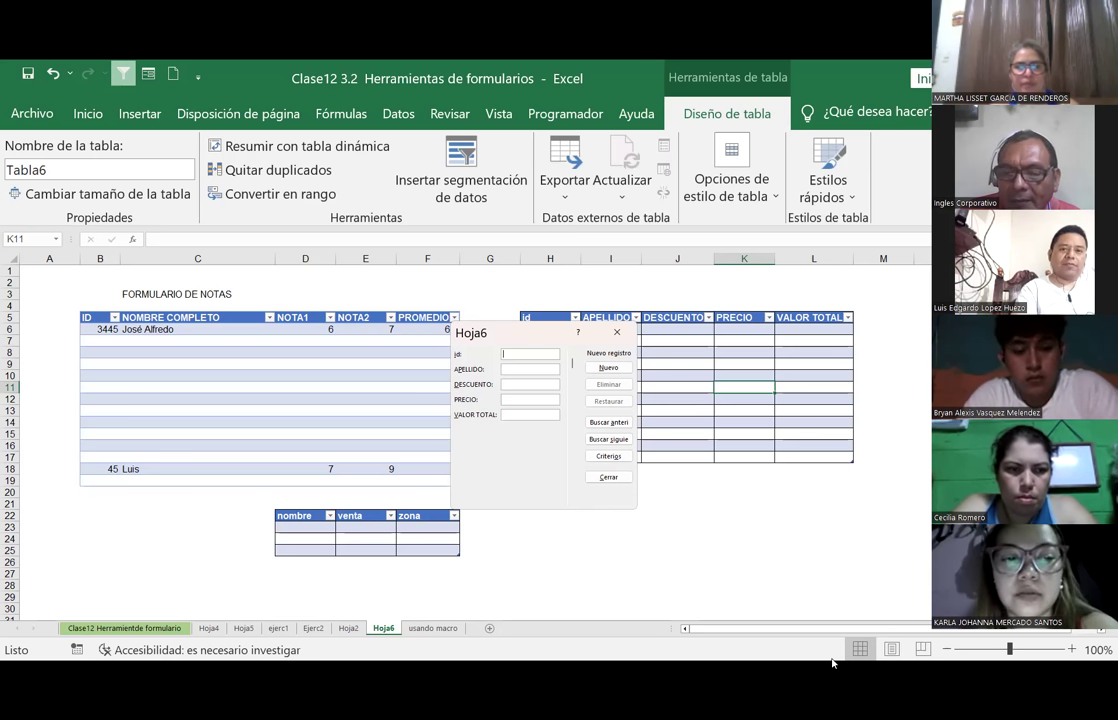
Step: Bring up the Tabla6 data form with empty id, APELLIDO, DESCUENTO, PRECIO and VALOR TOTAL fields
click(832, 662)
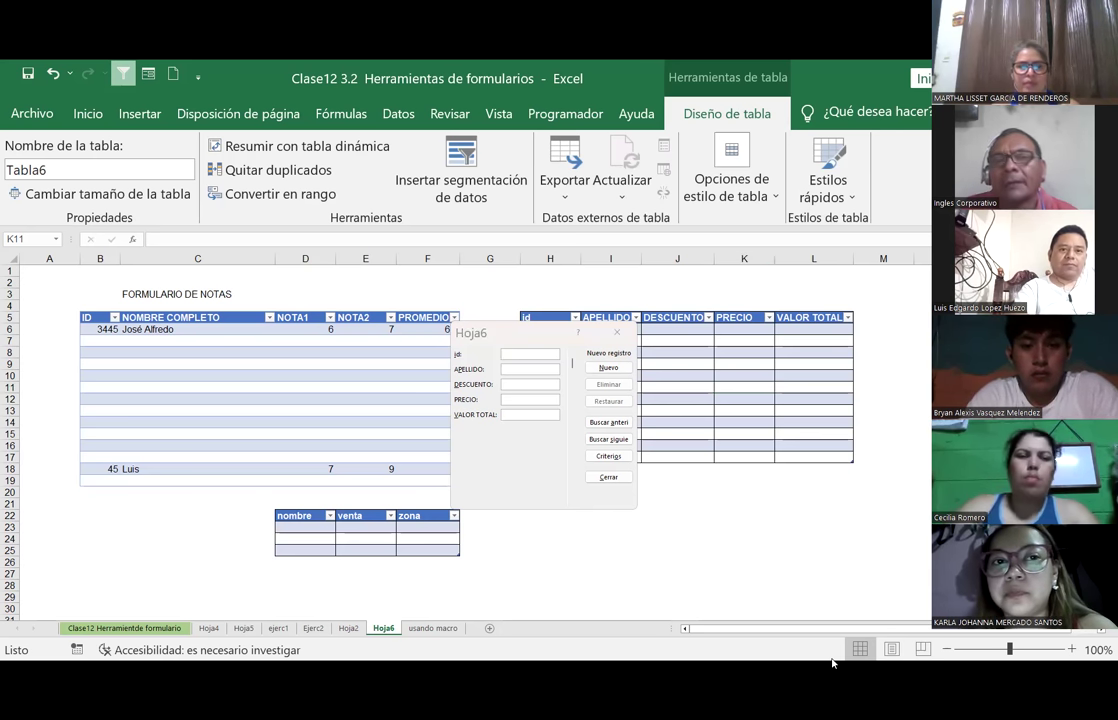